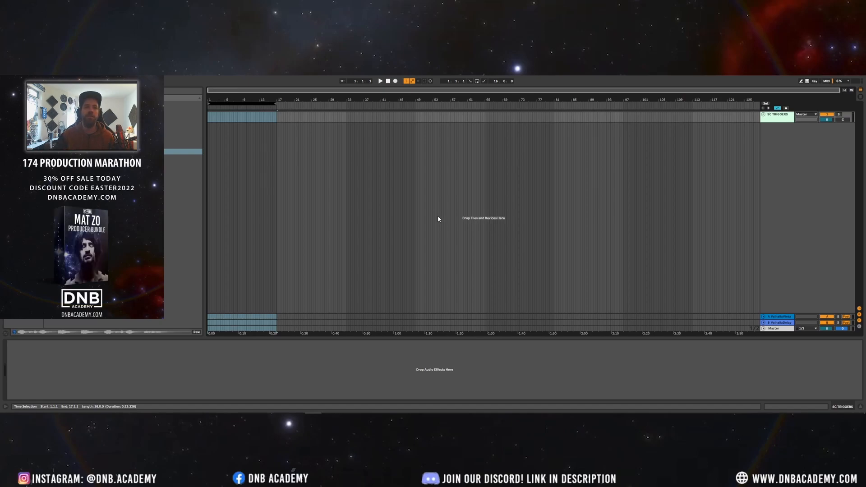
- Unfold the SC TRIGGERS group, collapse its SC KICK and SC SNARE subgroups, and fold the whole group back up
left_click(322, 171)
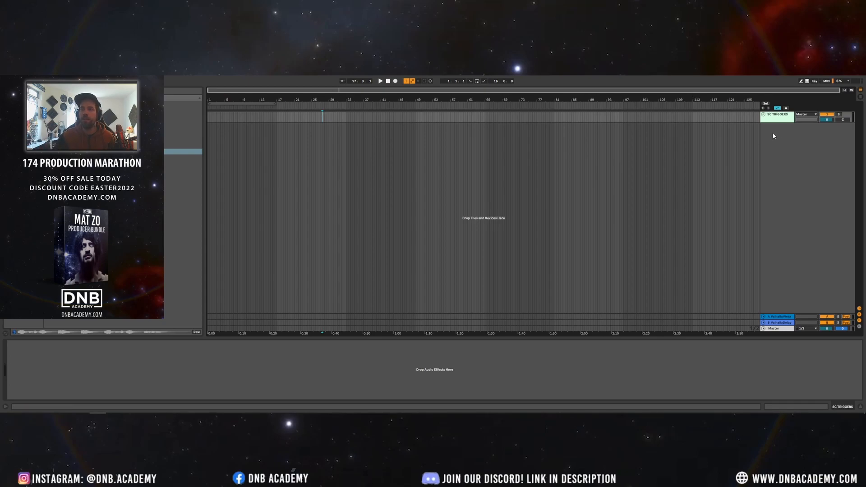
left_click(777, 121)
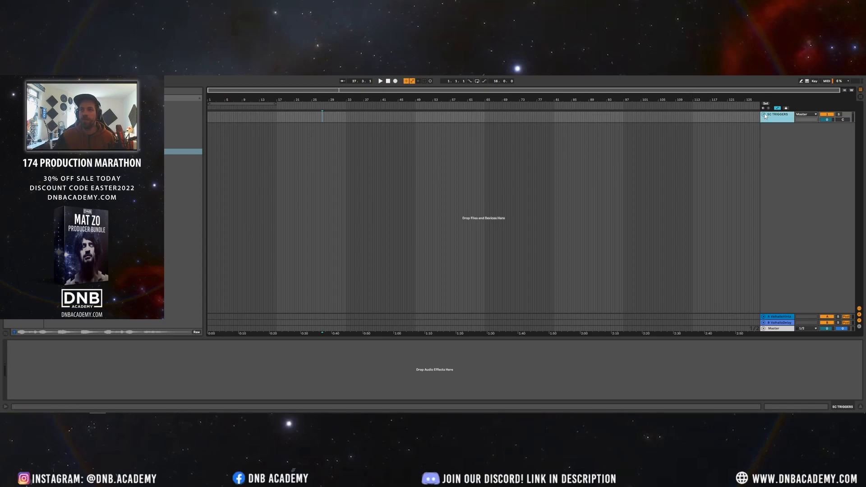
left_click(764, 116)
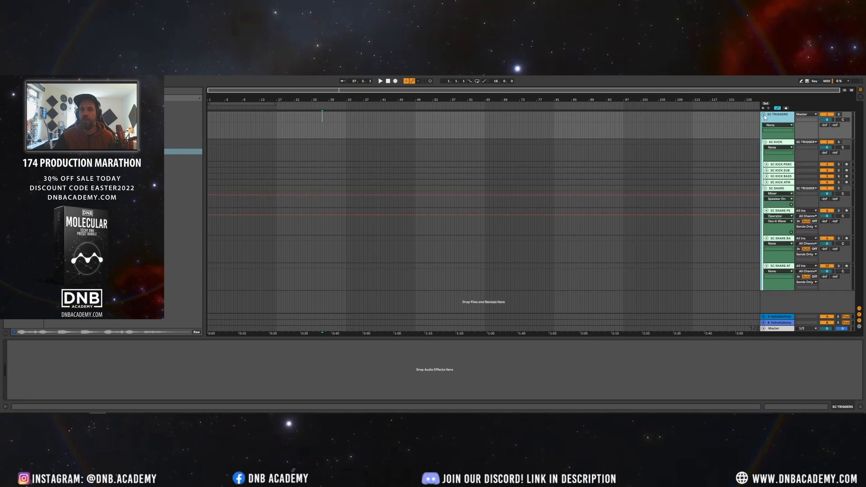
left_click(764, 142)
left_click(764, 149)
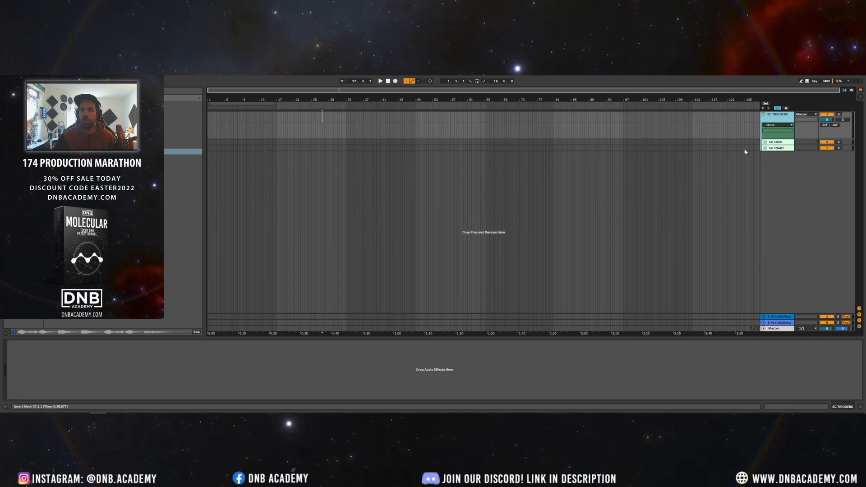
left_click(764, 115)
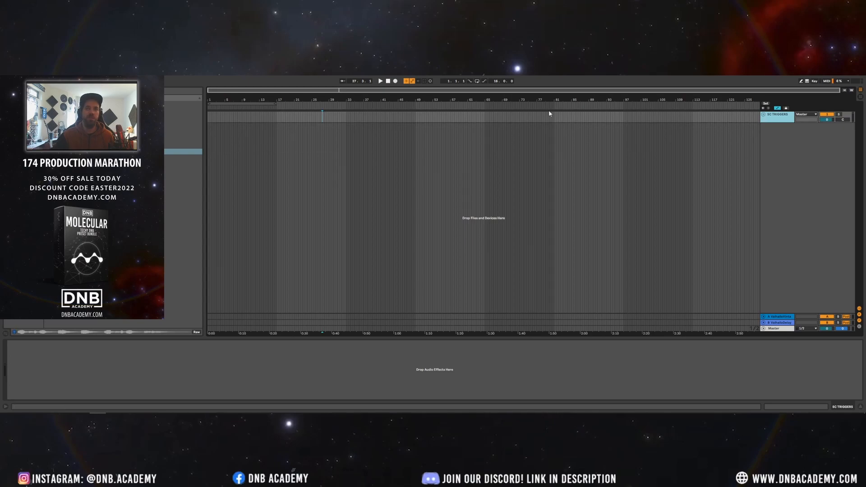
- Select the 16-bar loop region from bar 1 to bar 17 in the arrangement
left_click(346, 123)
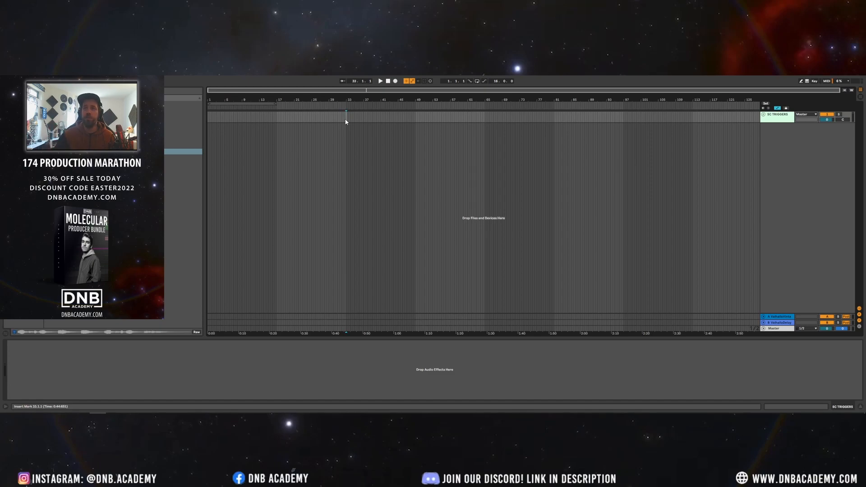
left_click_drag(345, 120, 207, 118)
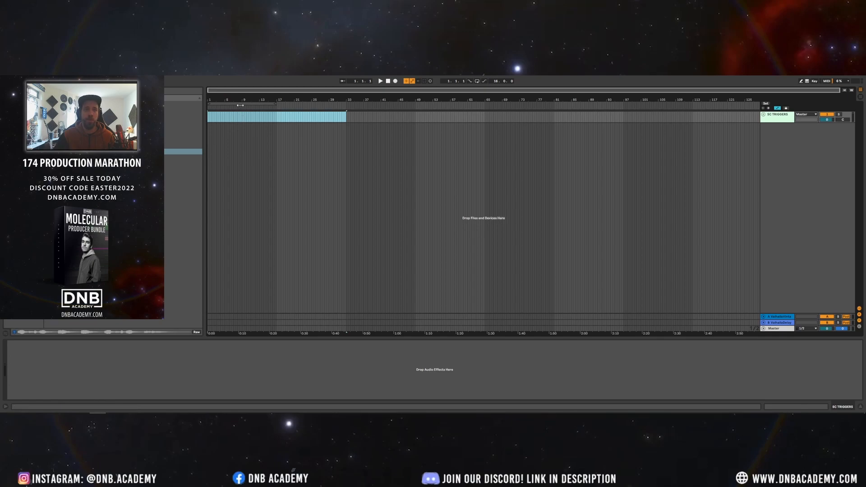
left_click(239, 103)
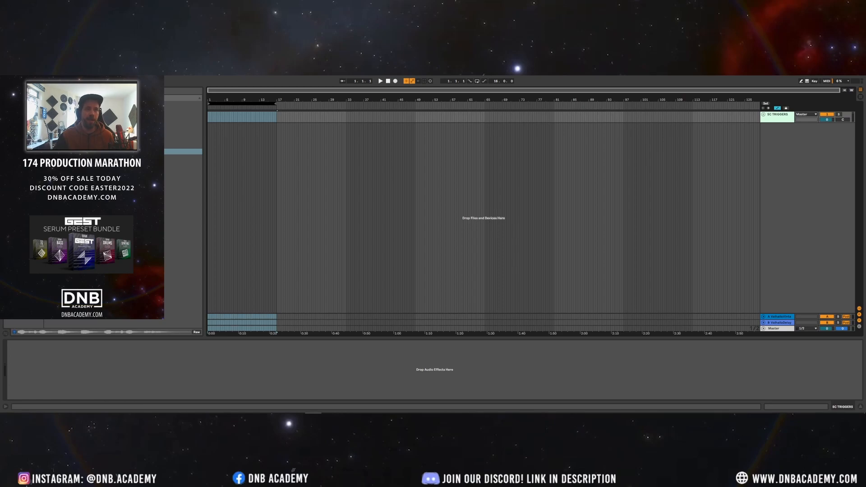
- Open the folder of DNB_BREAK samples in the browser and preview one of its breaks
left_click(97, 104)
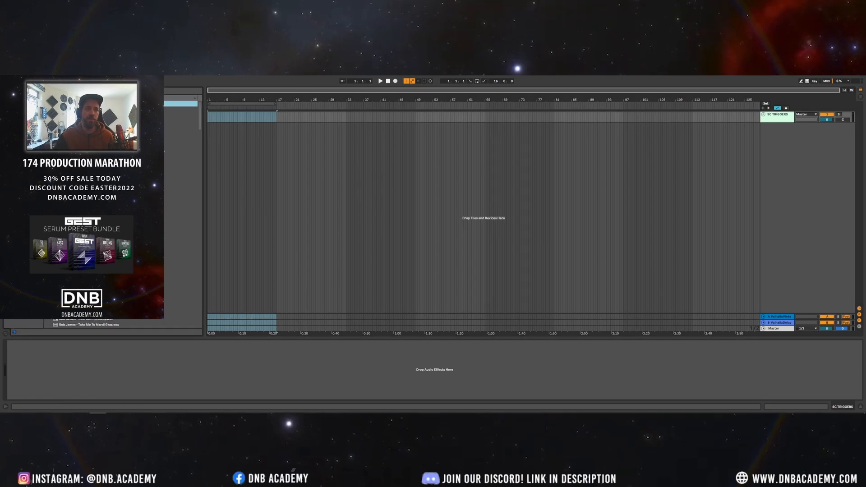
left_click(48, 103)
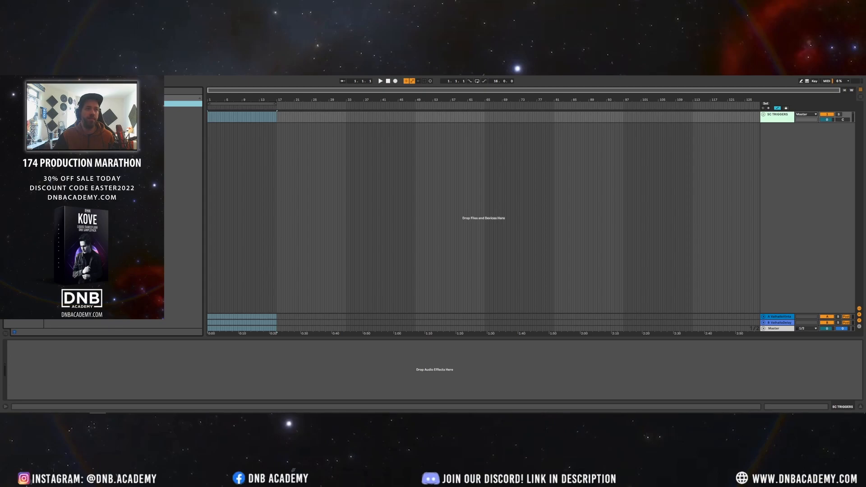
left_click(48, 128)
left_click(75, 164)
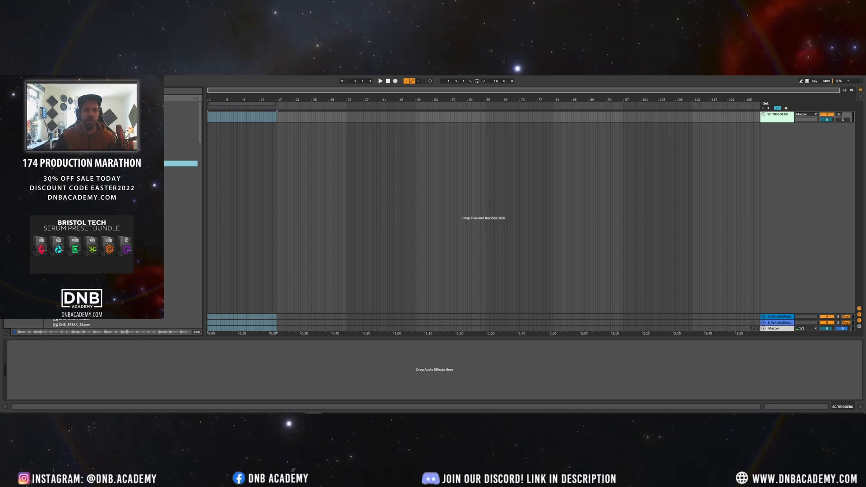
- Audition the DNB_BREAK samples one after another to find a suitable drum break
left_click(91, 182)
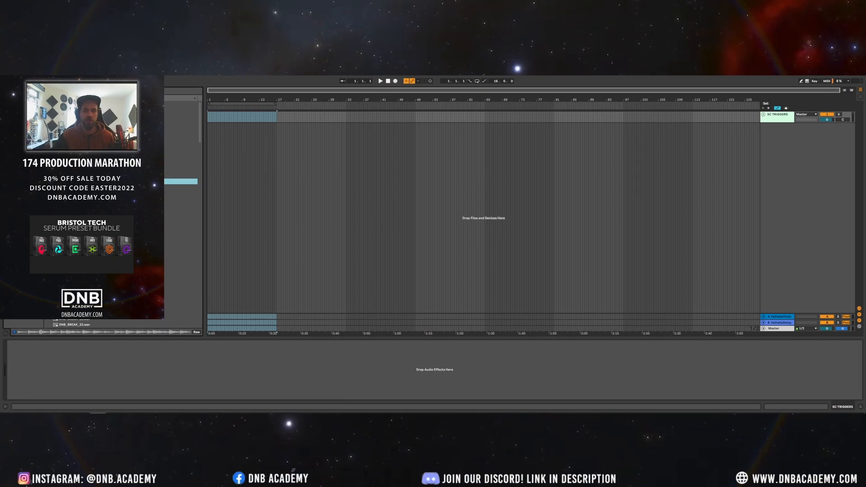
key("Down")
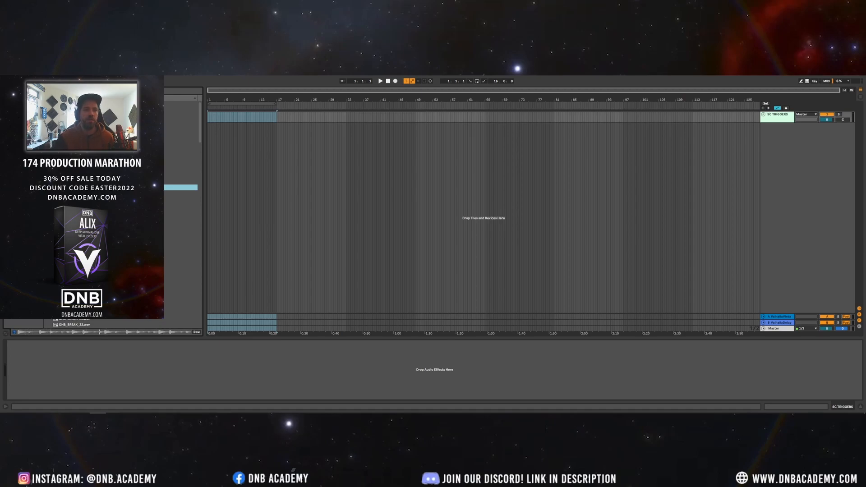
key("Down")
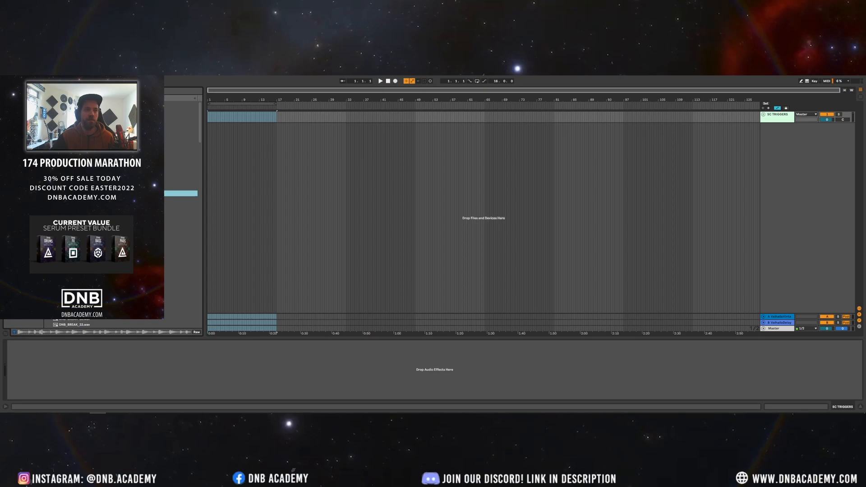
key("Down")
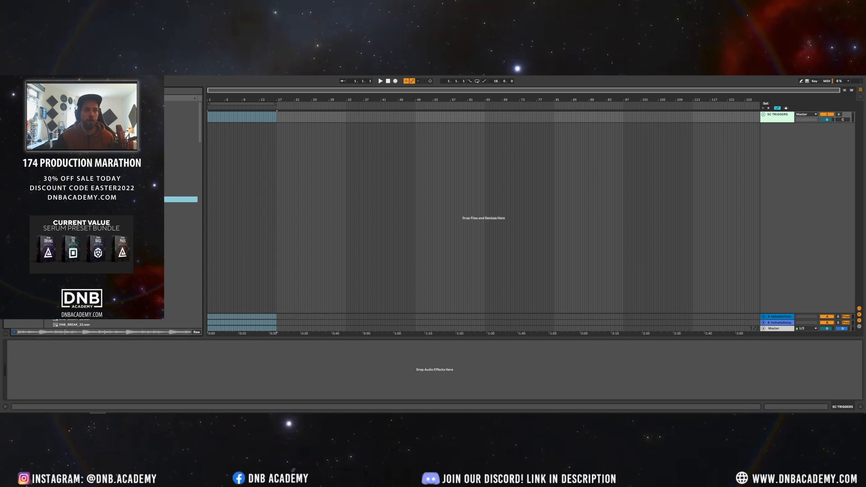
key("Down")
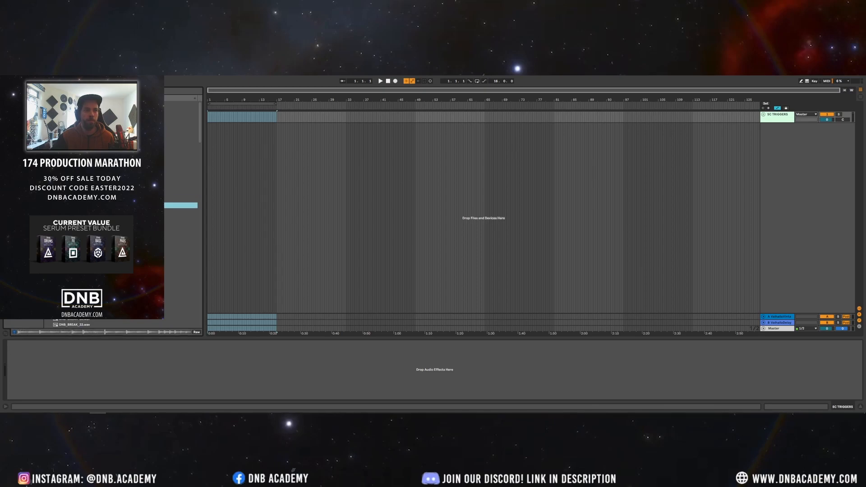
key("Down")
key("Down")
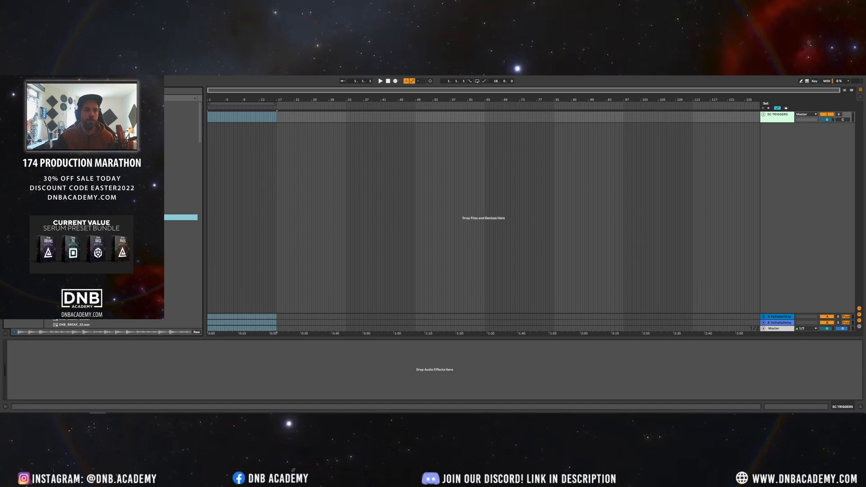
key("Down")
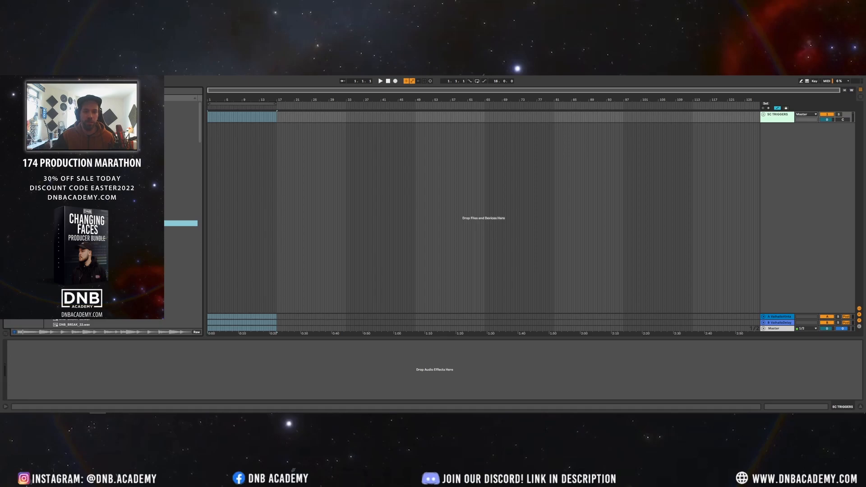
key("Down")
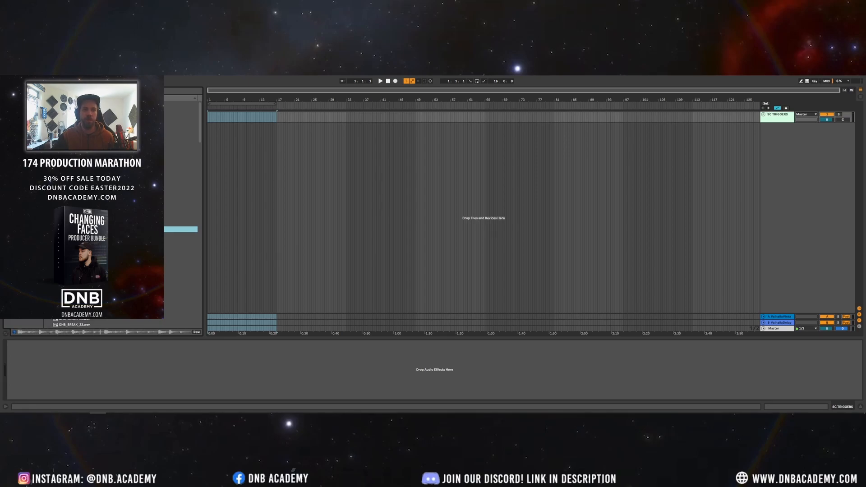
key("Down")
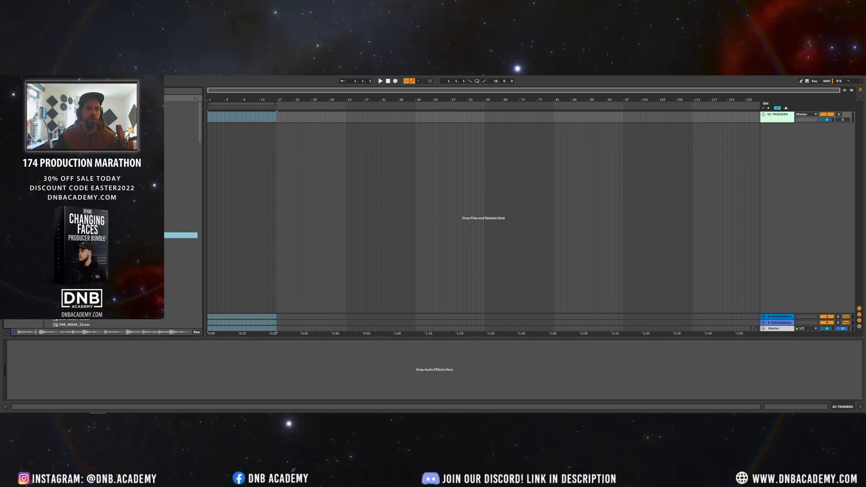
key("Down")
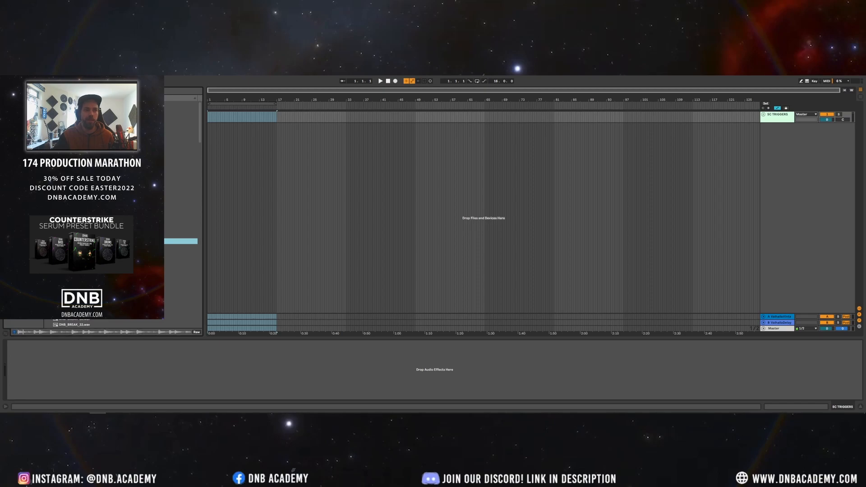
key("Down")
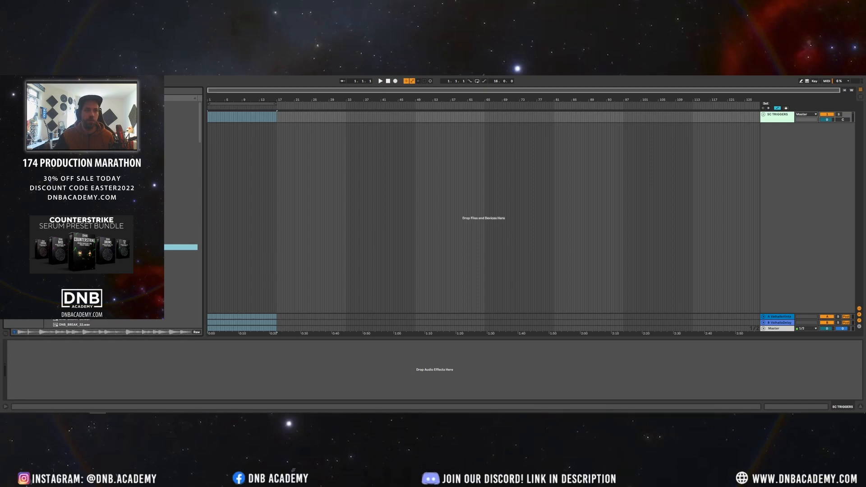
key("Down")
key("Down")
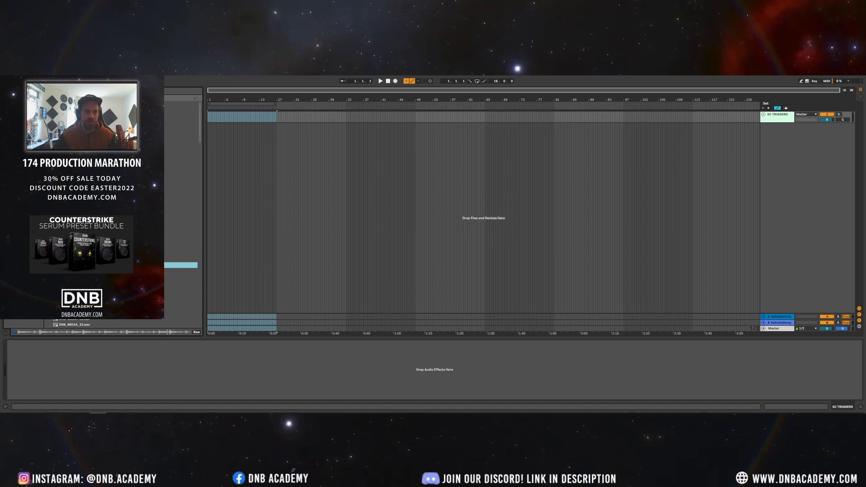
key("Down")
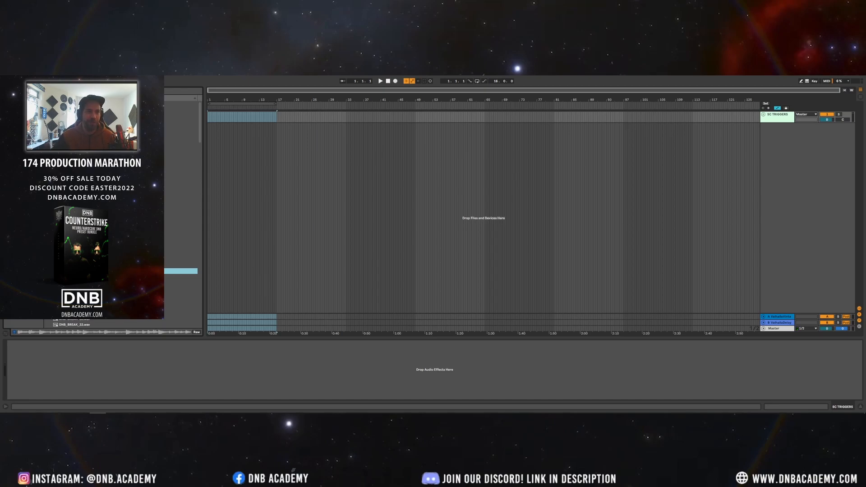
key("Down")
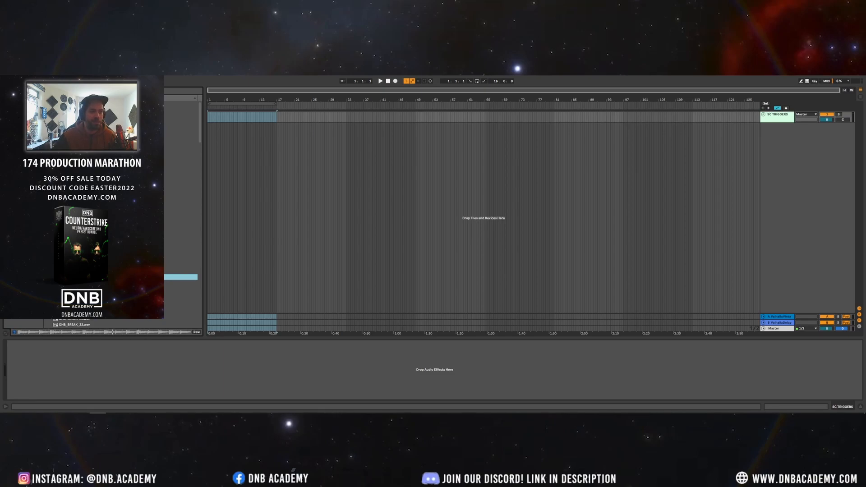
key("Down")
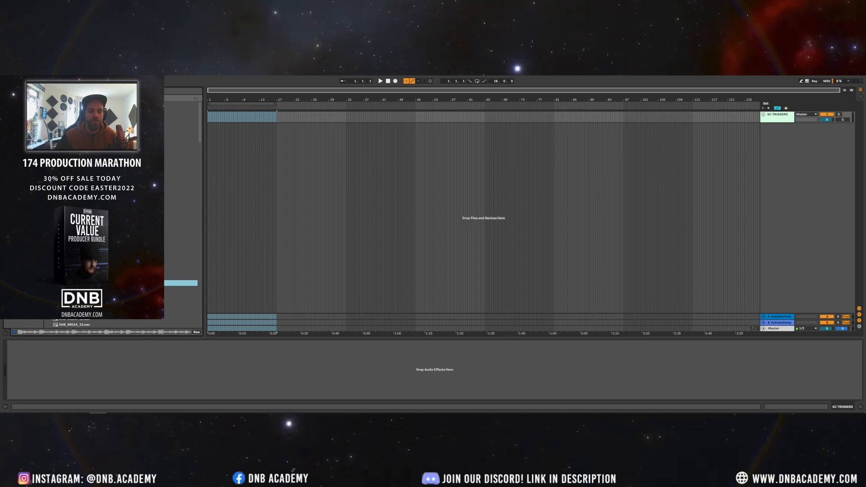
key("Down")
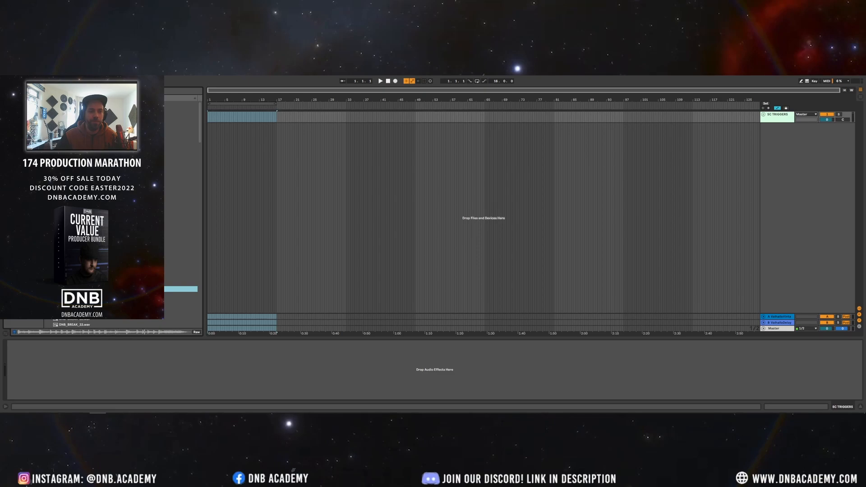
key("Down")
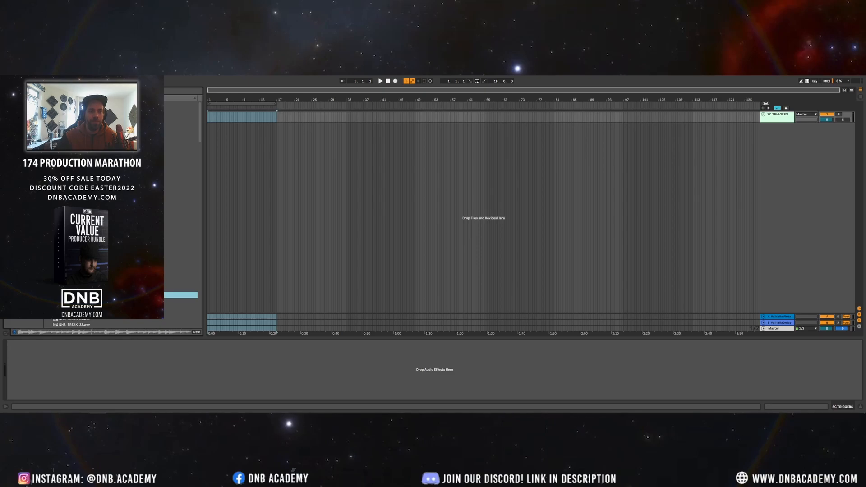
key("Down")
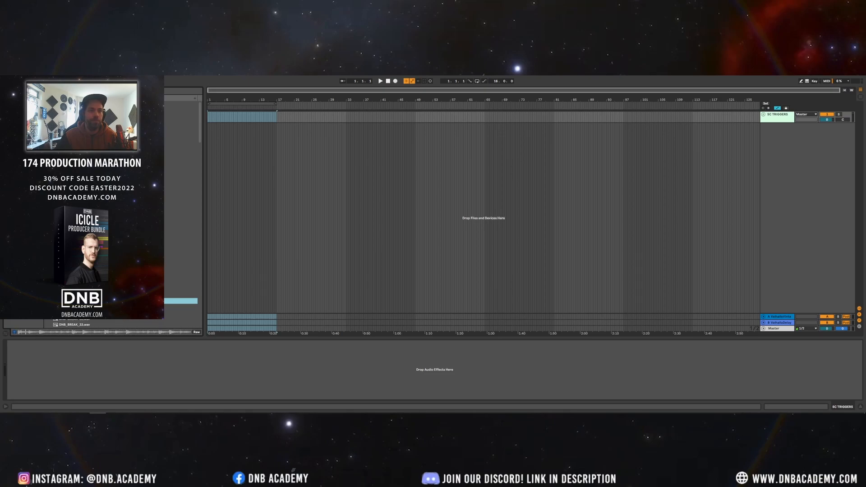
key("Down")
key("Down")
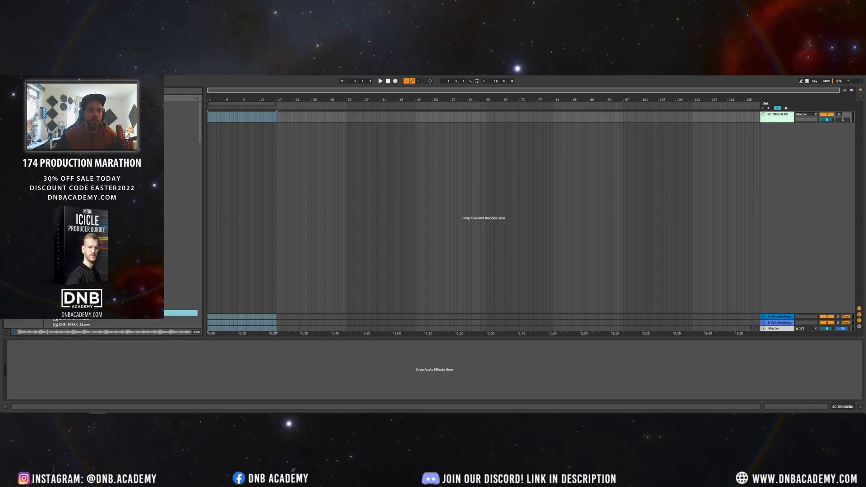
key("Down")
key("Down")
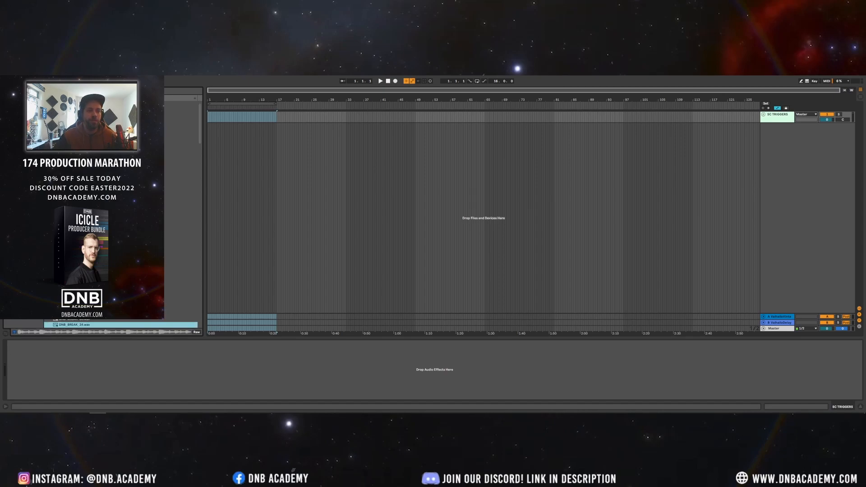
key("Down")
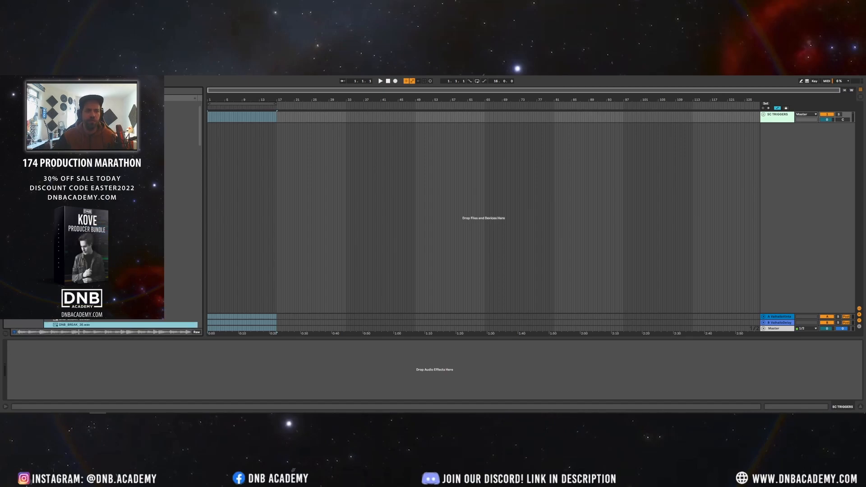
key("Down")
key("Down")
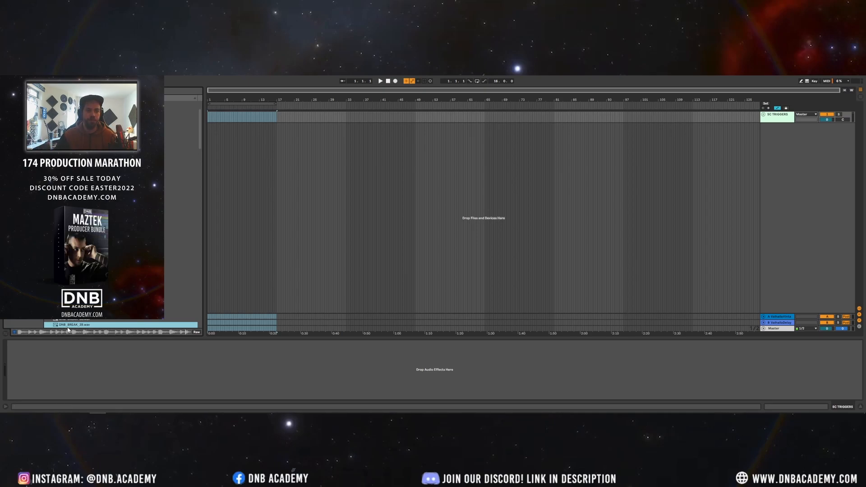
- Place the highlighted DNB_BREAK sample on a new audio track at bar 1 and play it back as a two-bar loop
left_click_drag(70, 327, 208, 137)
left_click(212, 126)
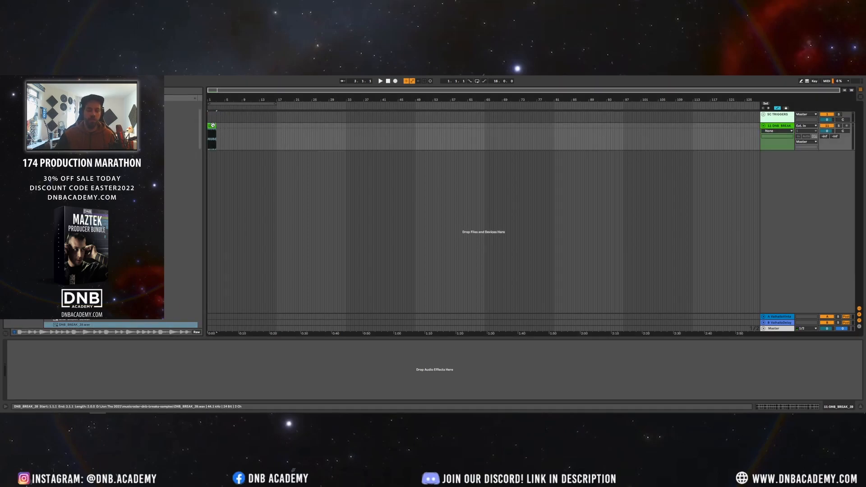
key("ctrl+l")
left_click_drag(223, 96, 188, 90)
key("space")
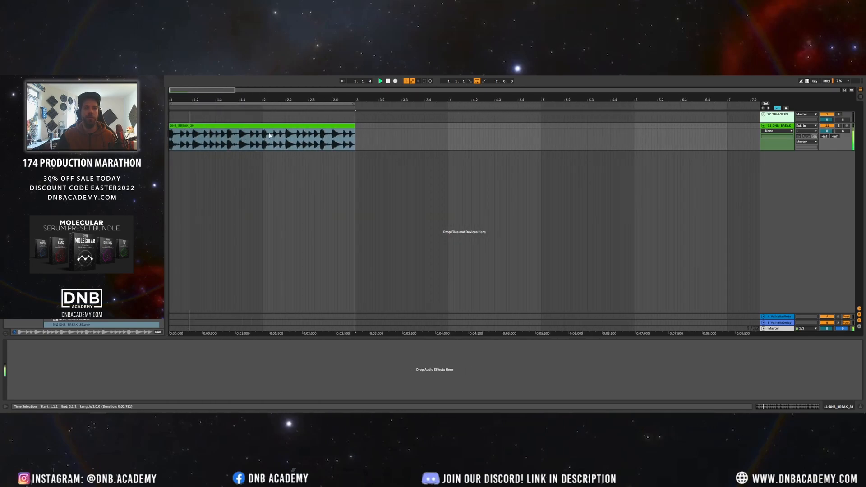
- Open the break clip's waveform and add warp markers on the hits at 1.2.3, 1.2.4, 1.3, 1.3.2 and 1.3.3, aligned to the grid
double_click(294, 126)
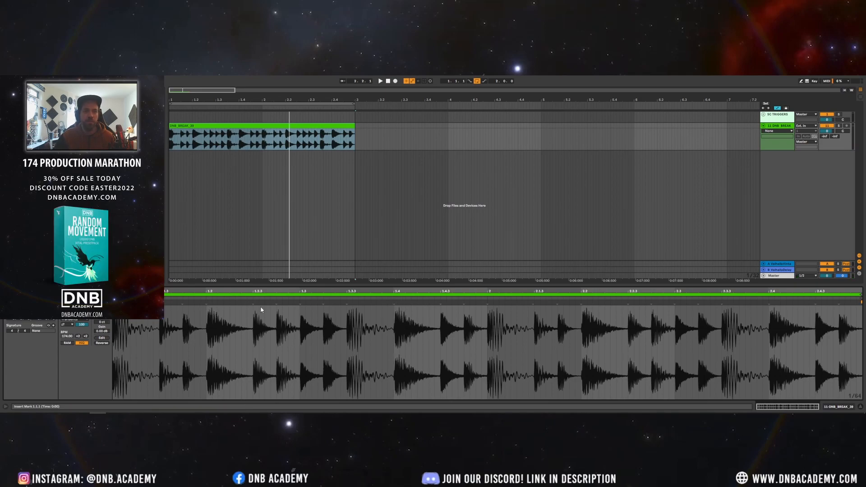
left_click_drag(248, 293, 255, 293)
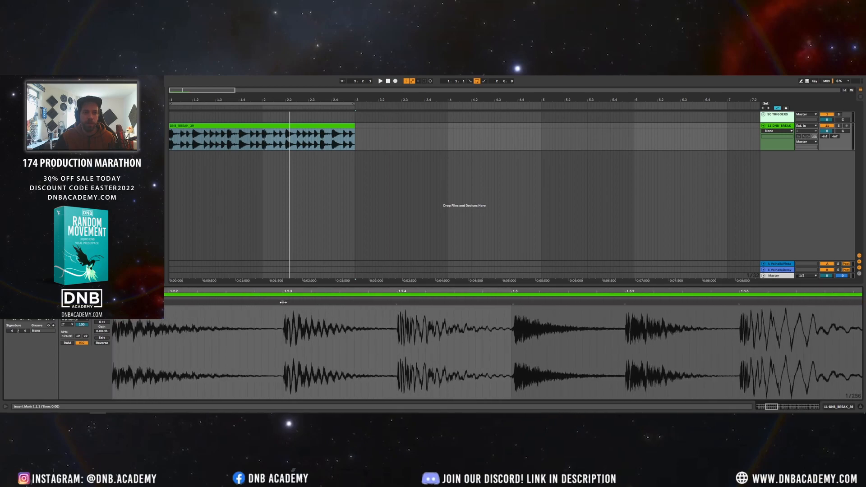
left_click(282, 302)
left_click(397, 302)
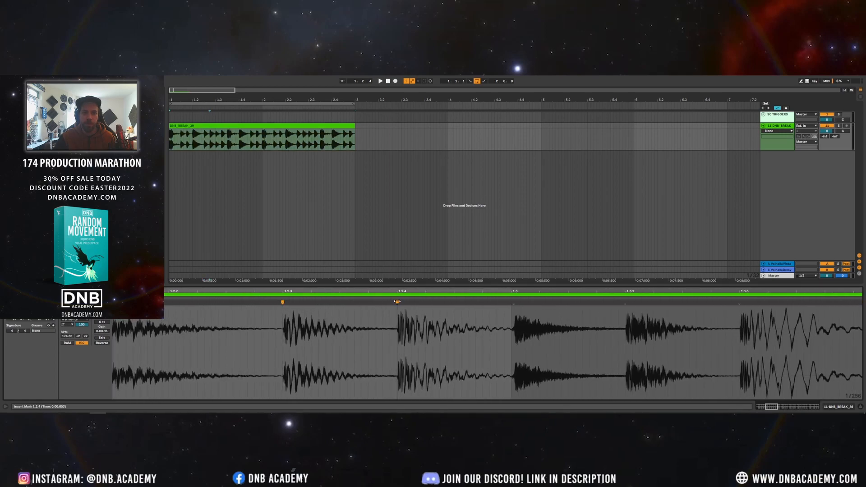
left_click(515, 302)
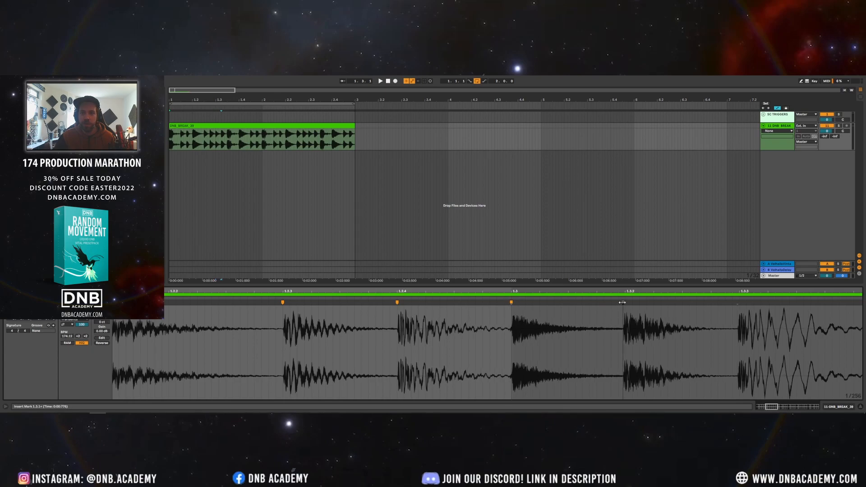
left_click(624, 302)
left_click(740, 303)
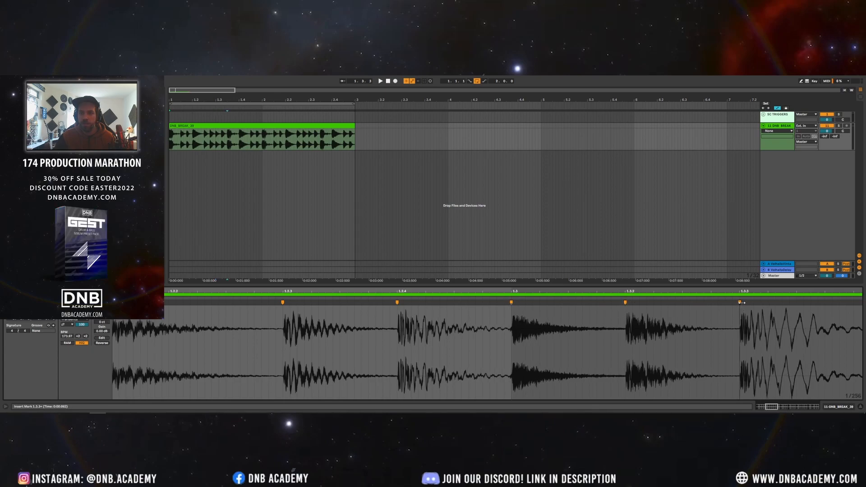
- Add grid-aligned warp markers to the break's main hits at 1.4, 2, 2.2 and 2.4
left_click_drag(544, 290, 544, 244)
left_click(393, 302)
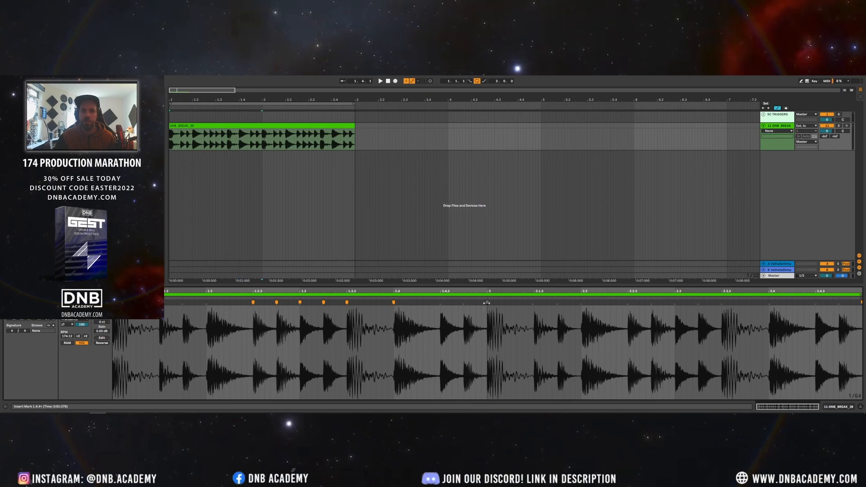
left_click_drag(488, 303, 488, 302)
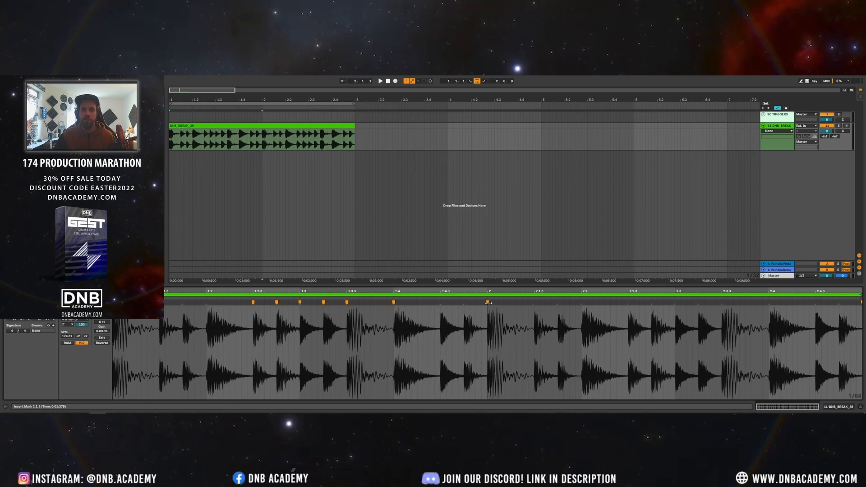
left_click(581, 302)
left_click(768, 303)
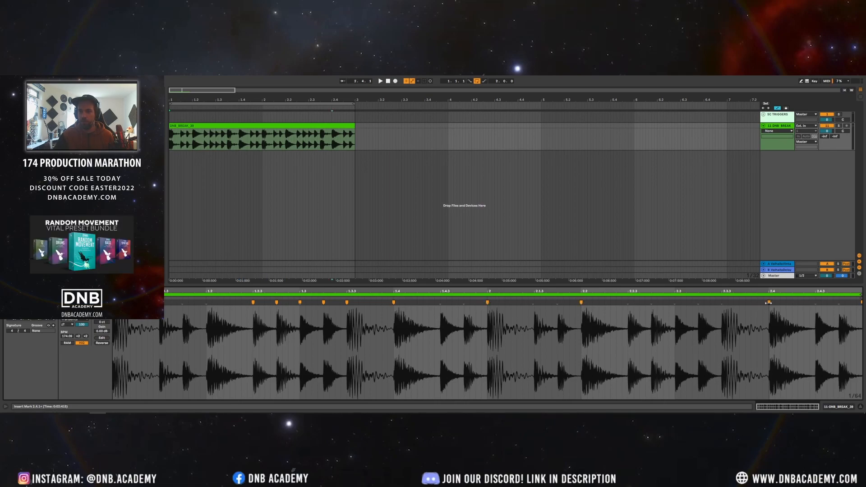
- Add warp markers to the smaller hits at 2.2.3, 2.2.4, 2.3, 2.3.2, 2.3.3, 1.4.3 and 1.4.4
left_click(628, 302)
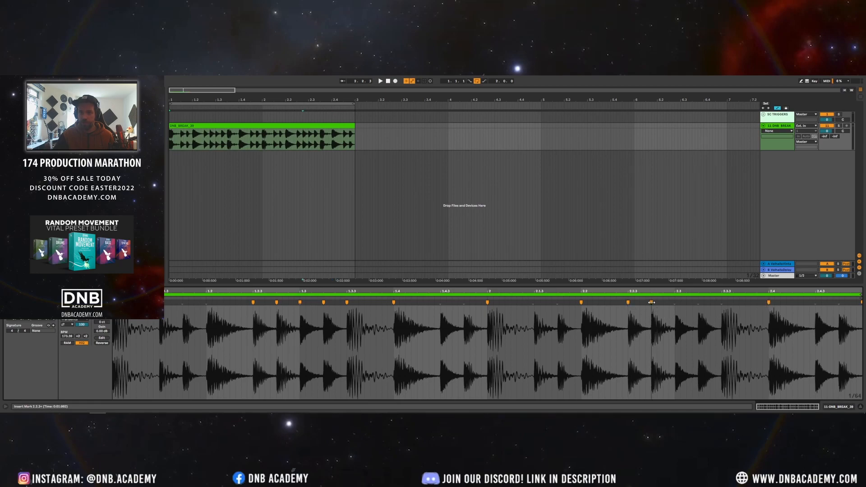
left_click(652, 302)
left_click(698, 302)
left_click(722, 302)
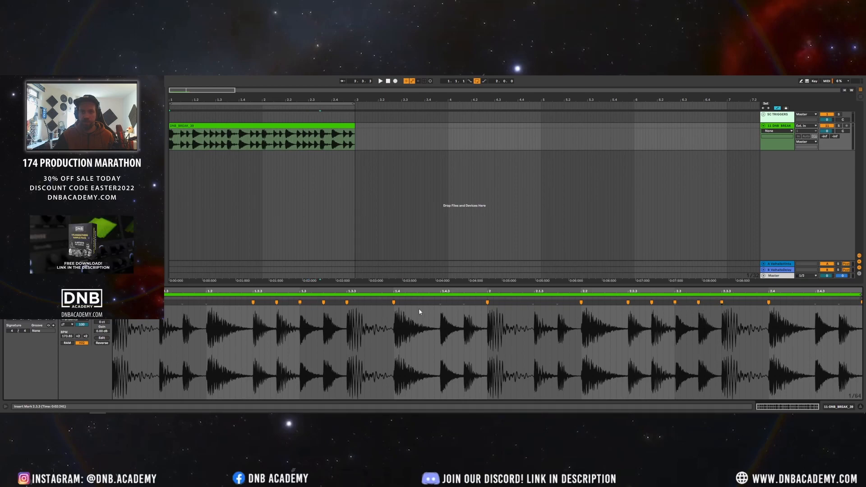
left_click(441, 302)
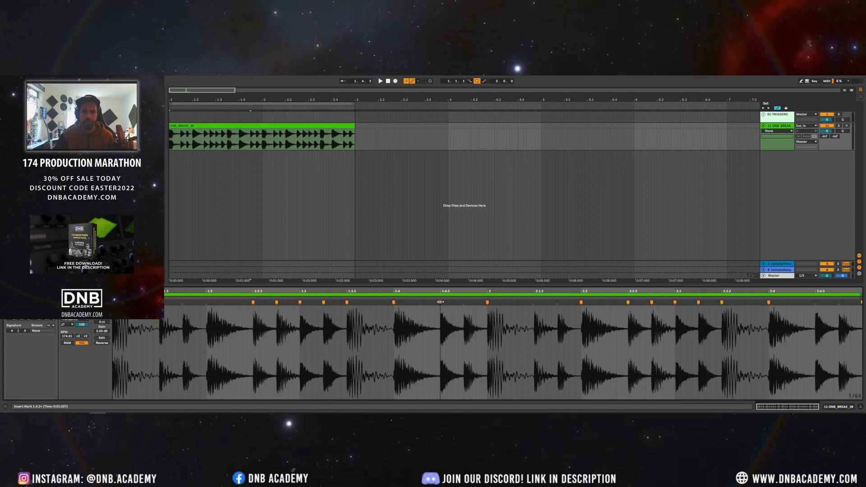
left_click(464, 302)
- Try to anchor the hit near 1.1.3 of the break with a warp marker
double_click(158, 302)
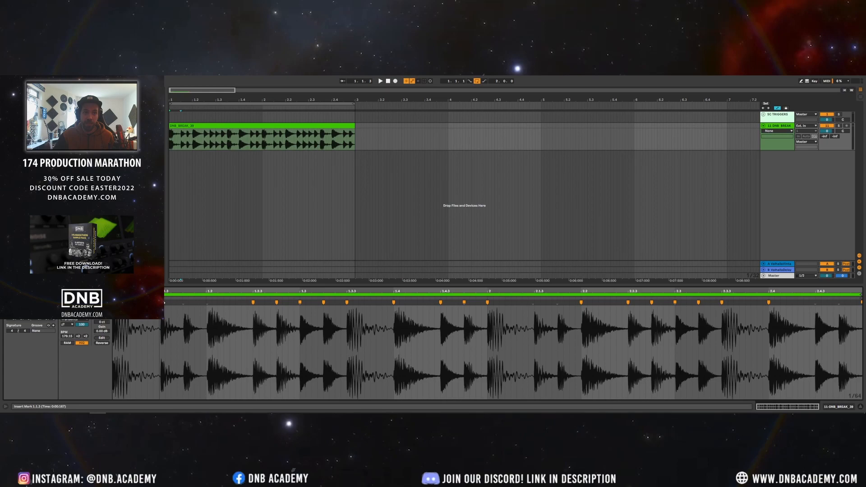
left_click_drag(159, 292, 326, 323)
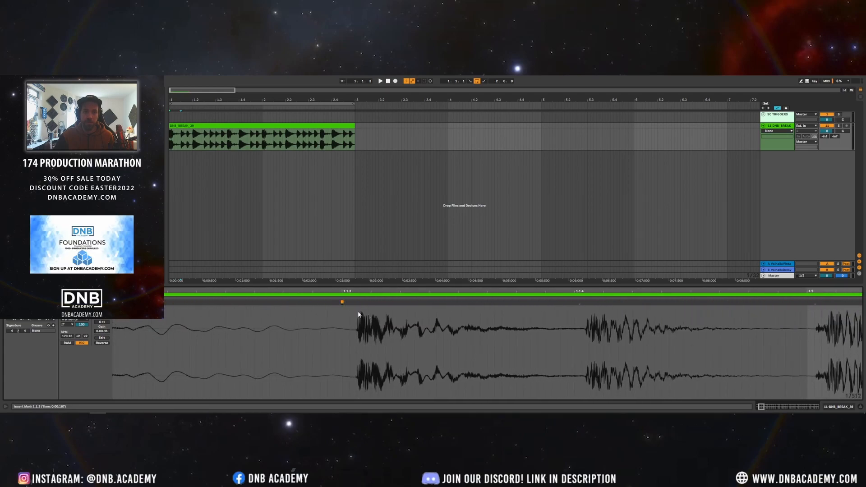
left_click_drag(357, 291, 359, 342)
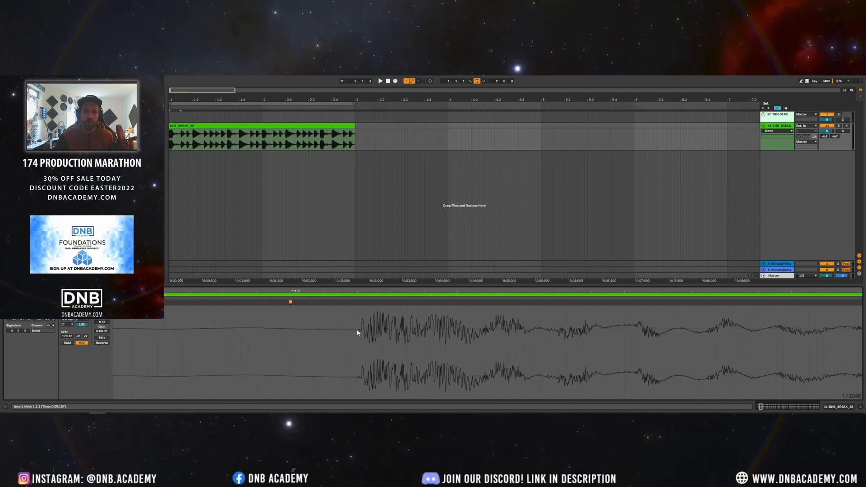
double_click(357, 302)
double_click(291, 302)
right_click(288, 304)
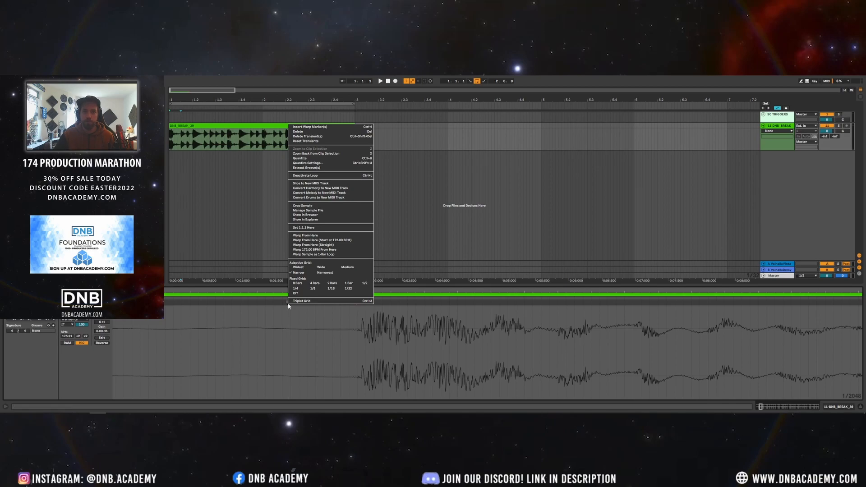
left_click(287, 314)
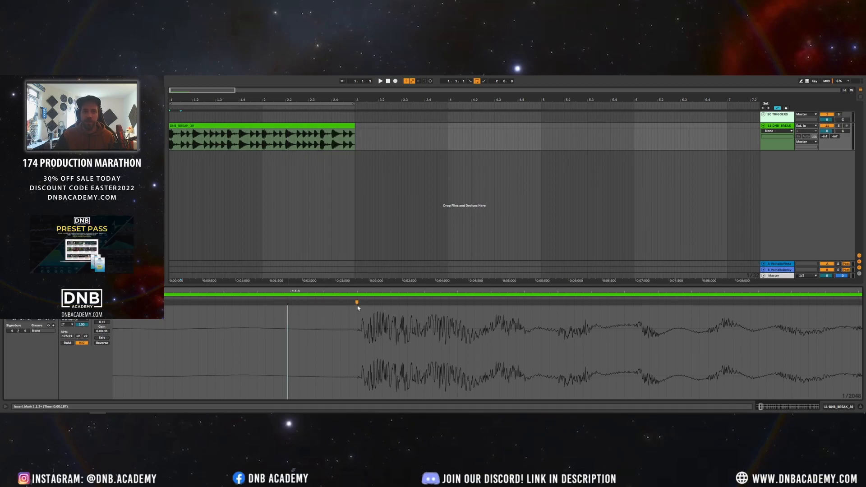
left_click_drag(346, 291, 346, 243)
key("ctrl+z")
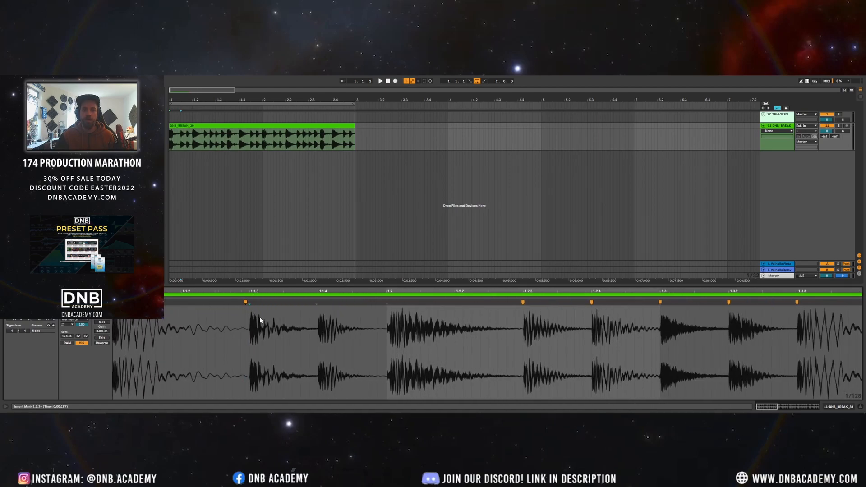
left_click(260, 320)
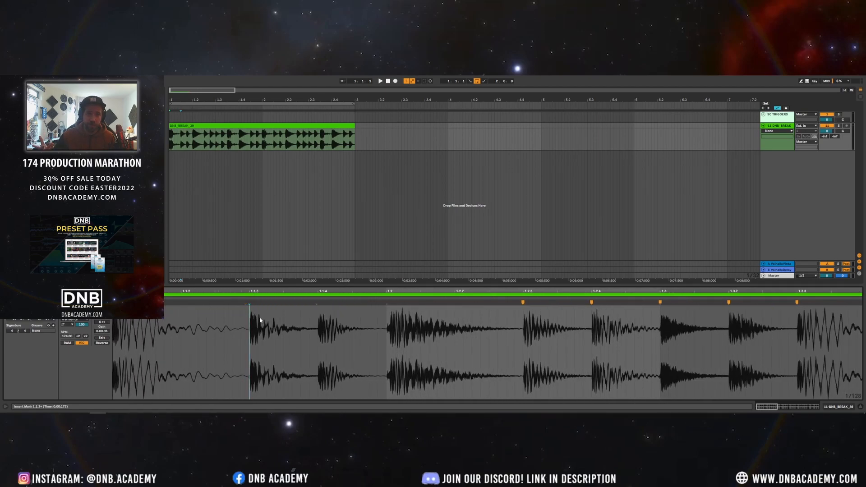
- Add warp markers at 1.2 and 1.1.4 of the break and play back the loop to check the timing
double_click(386, 303)
double_click(317, 302)
key("space")
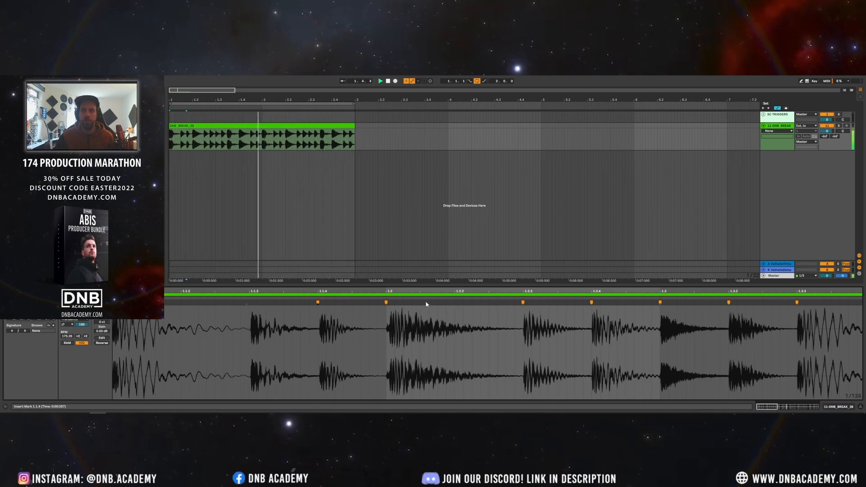
key("space")
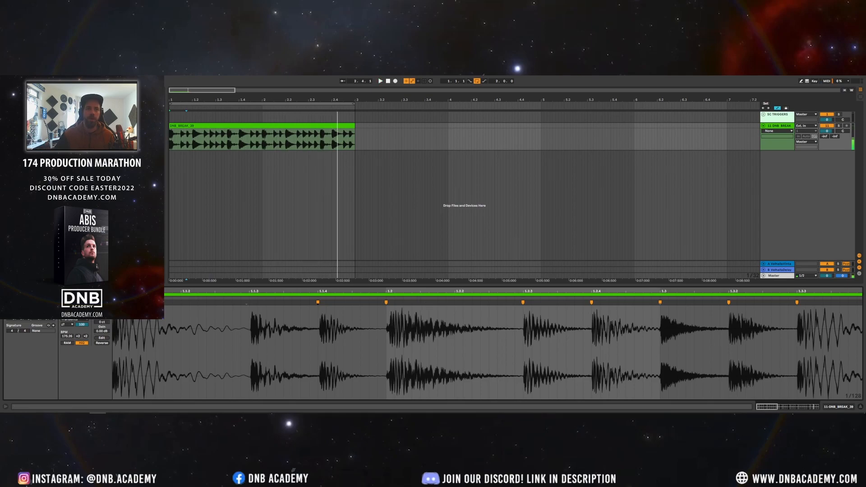
- Insert a MIDI track below the break track and load Addictive Drums 2 on it
left_click(228, 125)
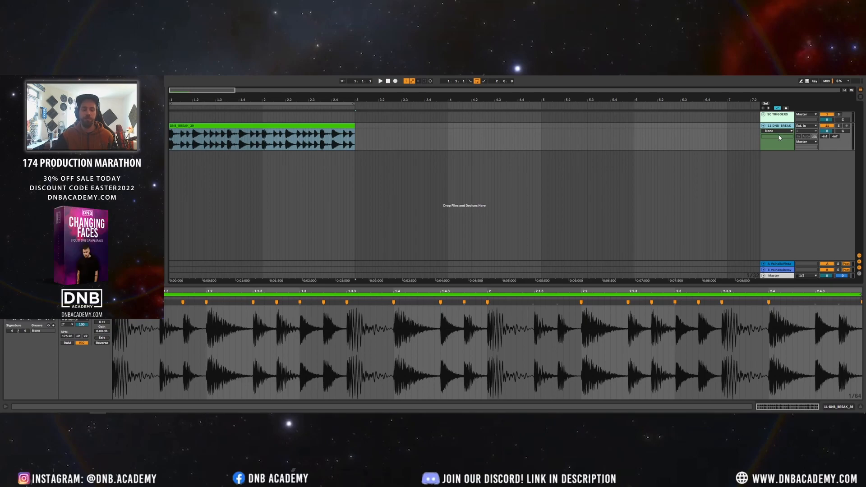
key("ctrl+shift+t")
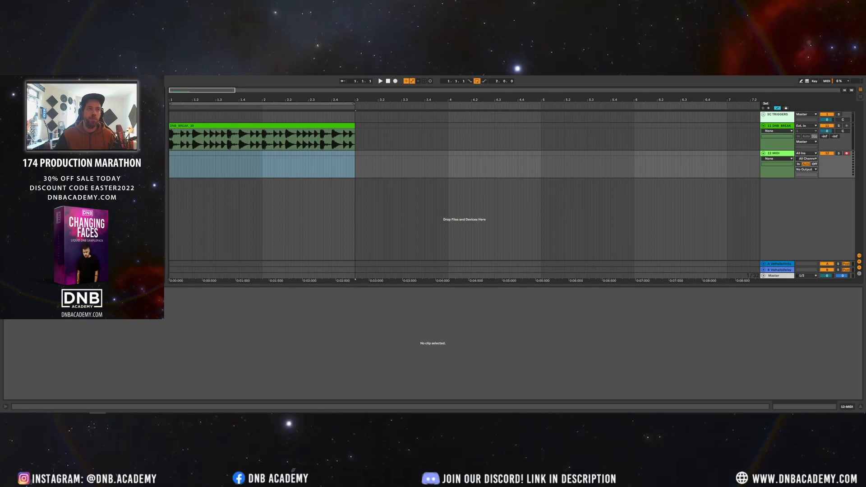
left_click(225, 159)
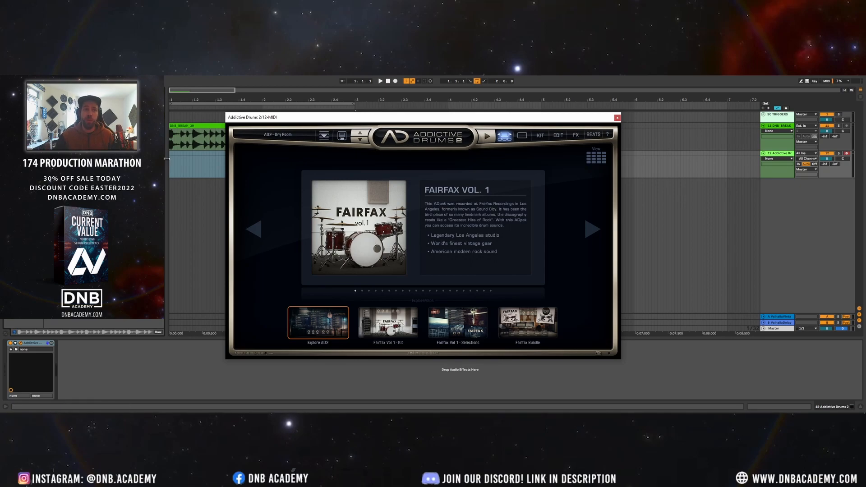
left_click_drag(442, 122, 522, 165)
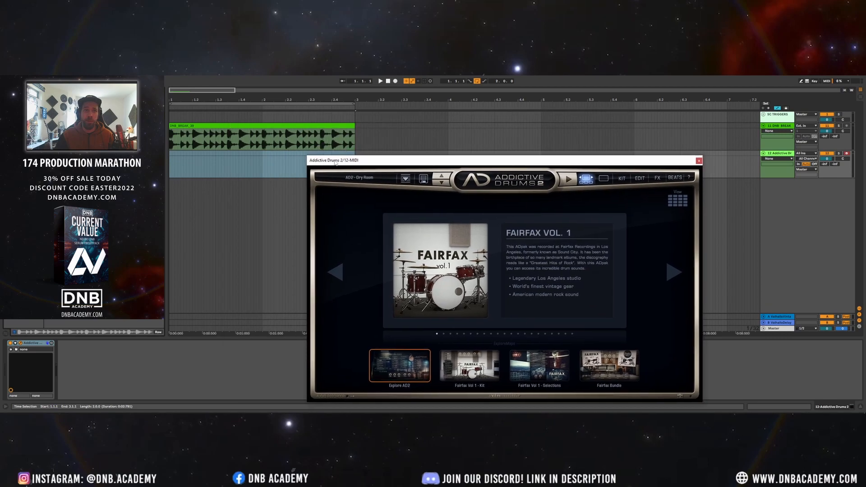
left_click(268, 126)
left_click_drag(170, 164, 400, 146)
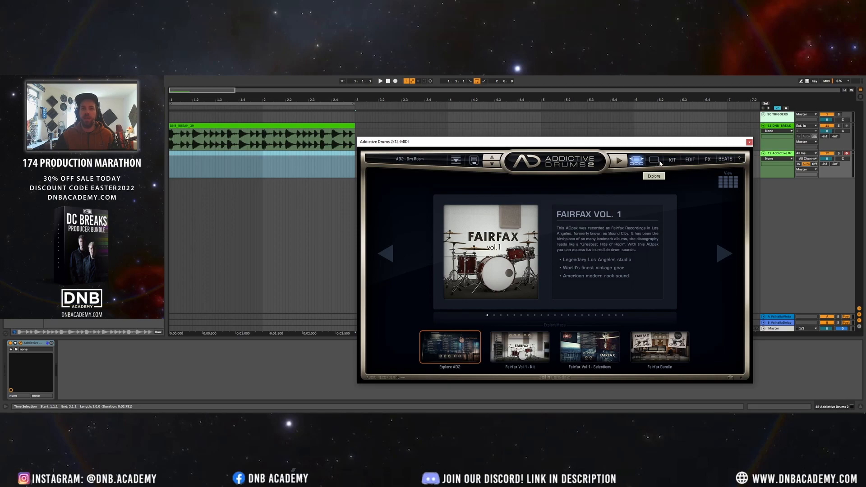
- Examine the Addictive Drums 2 edit and kit pages and the kick channel's output routing options
left_click(683, 162)
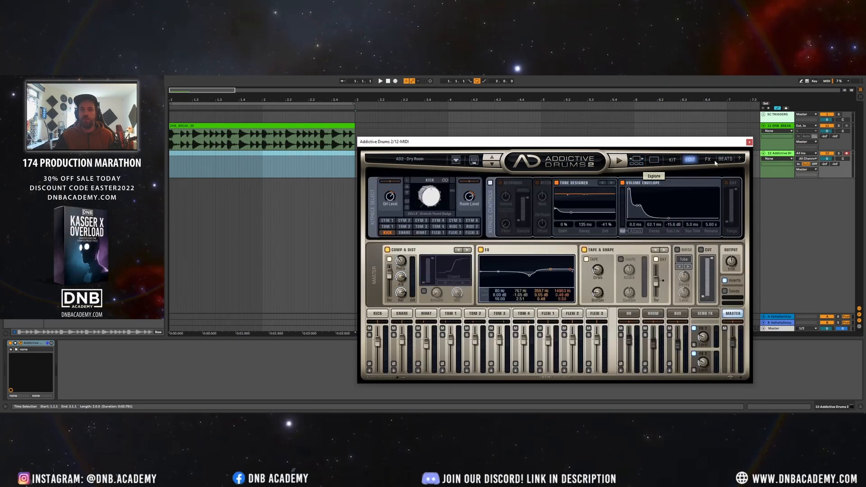
left_click(671, 160)
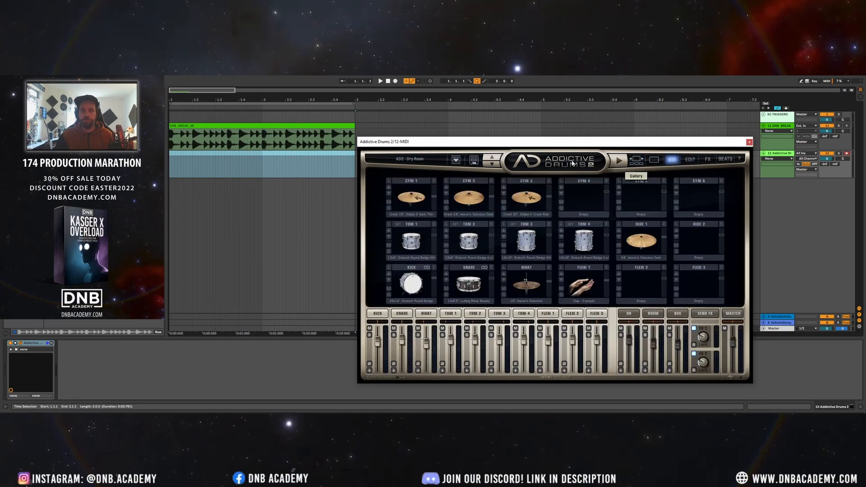
left_click(688, 161)
left_click(672, 160)
left_click(656, 160)
left_click(659, 160)
left_click_drag(471, 141, 453, 88)
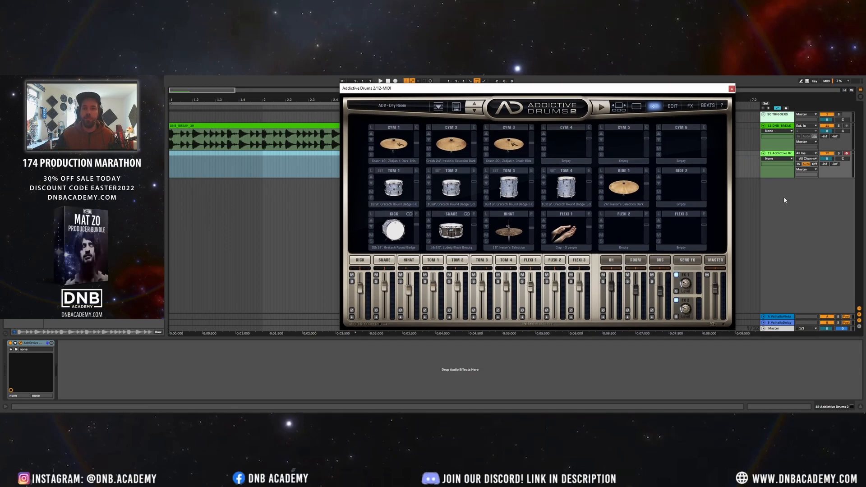
left_click(350, 317)
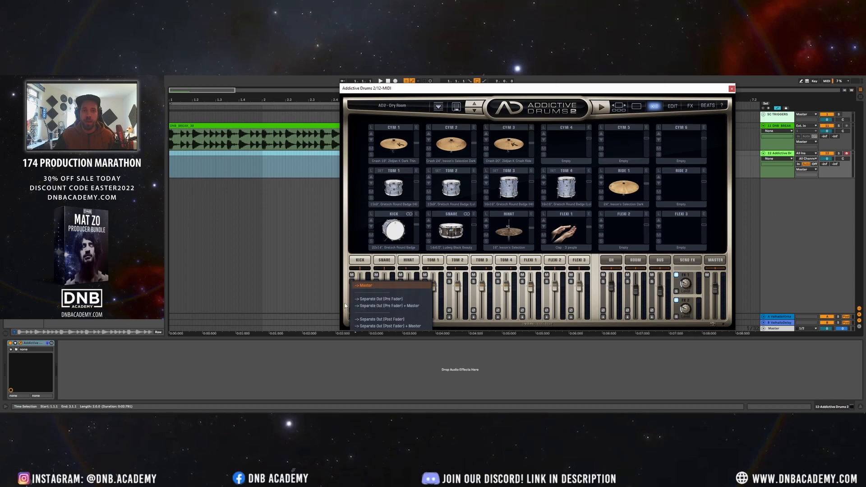
left_click(731, 241)
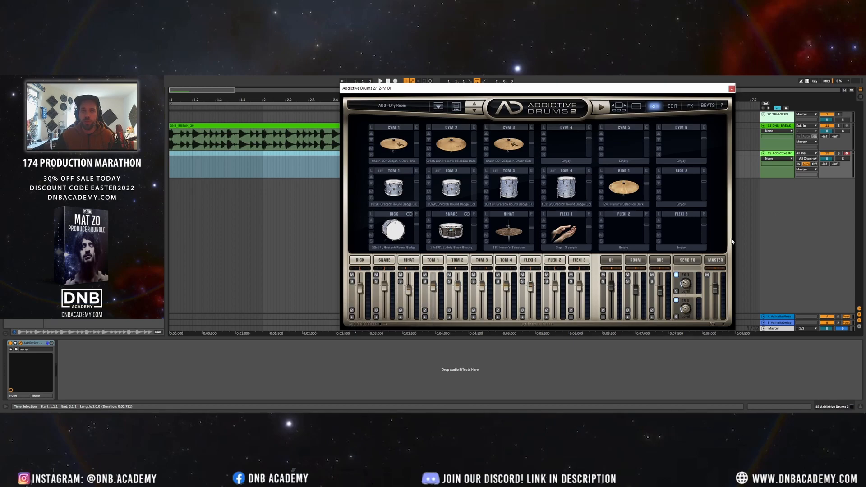
- Close the drum plug-in, create an empty two-bar MIDI clip from bar 1 on its track and enlarge the note editor
left_click(732, 89)
left_click_drag(354, 163, 171, 156)
key("ctrl+shift+m")
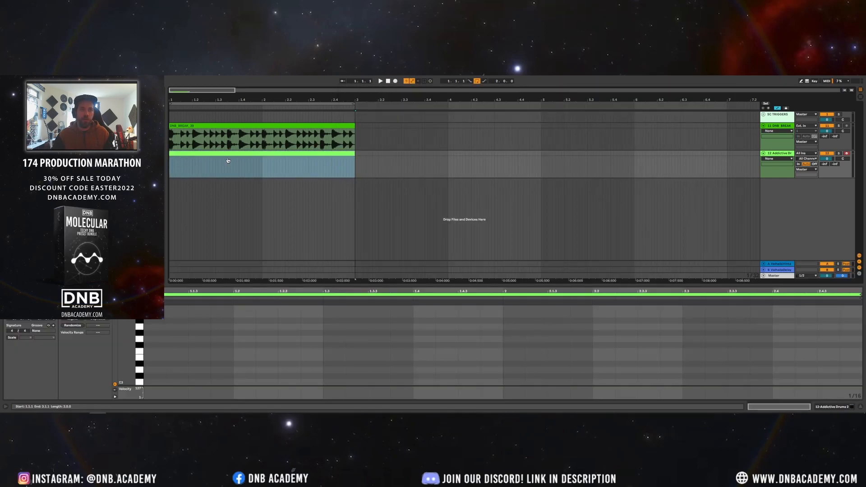
left_click_drag(239, 286, 239, 178)
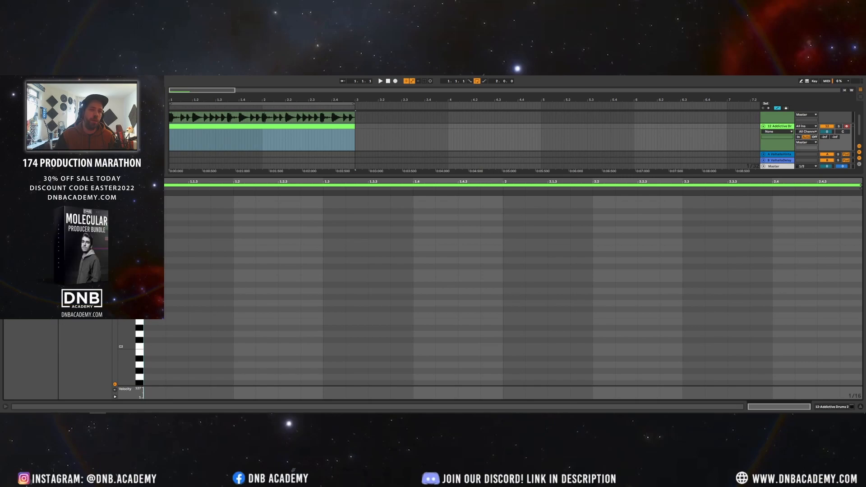
- Audition the drum keys, and add a half-beat C1 note at the clip's start and a sixteenth D#1 note at 1.2
left_click_drag(139, 211, 139, 353)
scroll(139, 353, "down", 2)
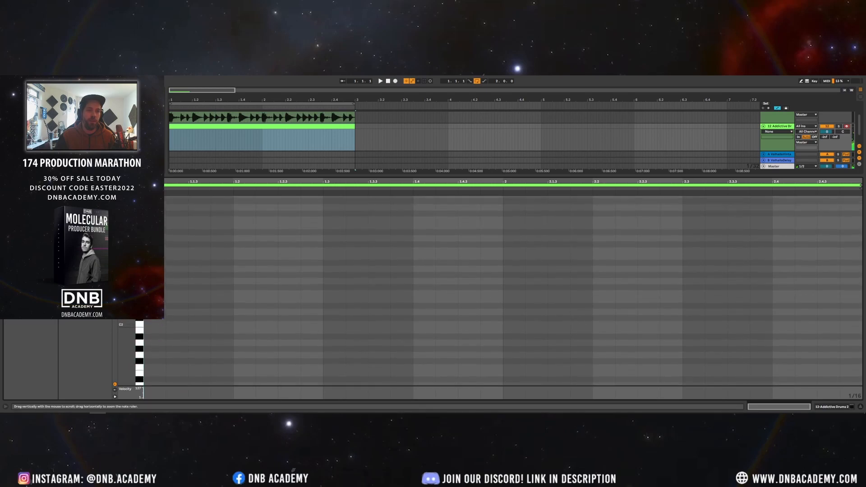
scroll(139, 324, "down", 3)
left_click_drag(139, 293, 227, 318)
double_click(147, 323)
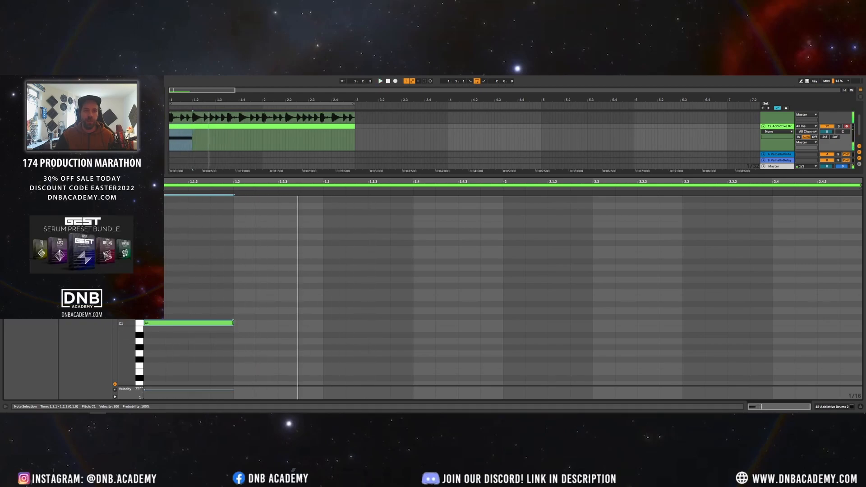
left_click_drag(233, 322, 188, 322)
double_click(237, 305)
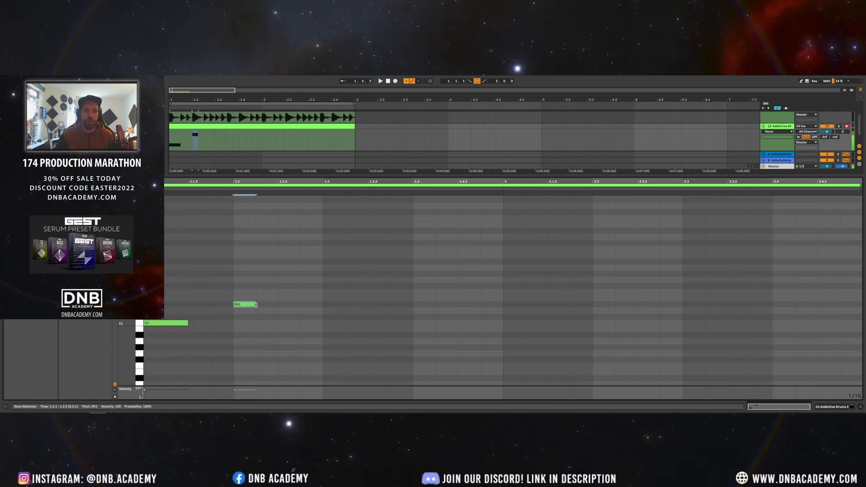
- Move the D#1 note at 1.2 down to D1 and repeat it every two beats, at 1.4, 2.2 and 2.4
left_click_drag(248, 306, 248, 317)
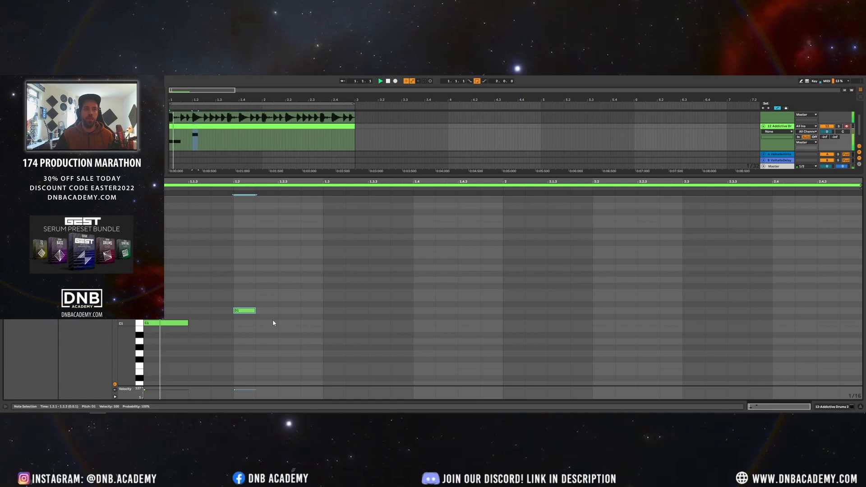
left_click(412, 320)
left_click_drag(413, 321, 231, 315)
key("ctrl+d")
key("ctrl+d")
key("ctrl+d")
key("space")
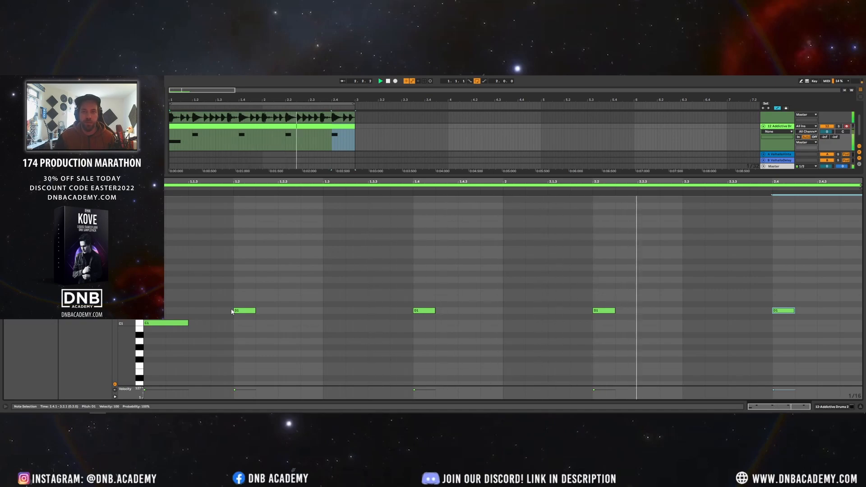
- Add a half-beat C1 kick note at 1.3.3 and play the pattern
left_click(166, 323)
key("space")
double_click(341, 329)
left_click_drag(340, 328, 383, 323)
key("space")
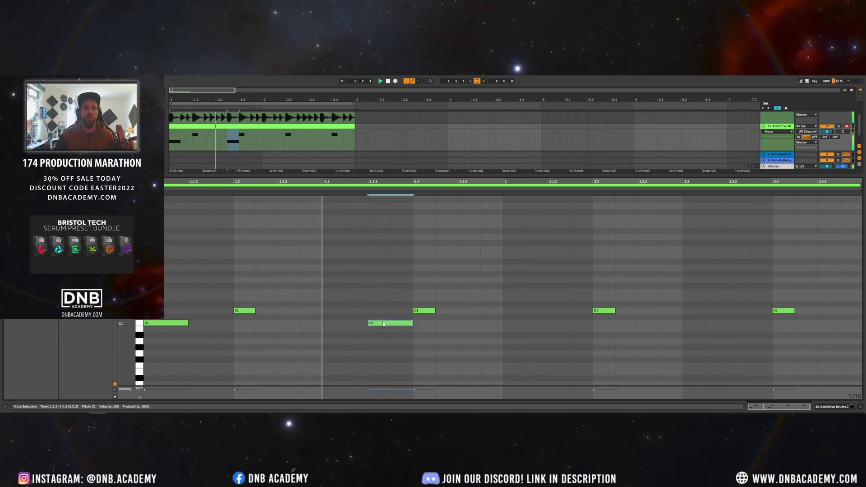
- Duplicate the first bar's C1 and D1 notes into the second bar
mouse_move(504, 322)
left_mouse_down()
mouse_move(216, 318)
mouse_move(136, 326)
left_mouse_up()
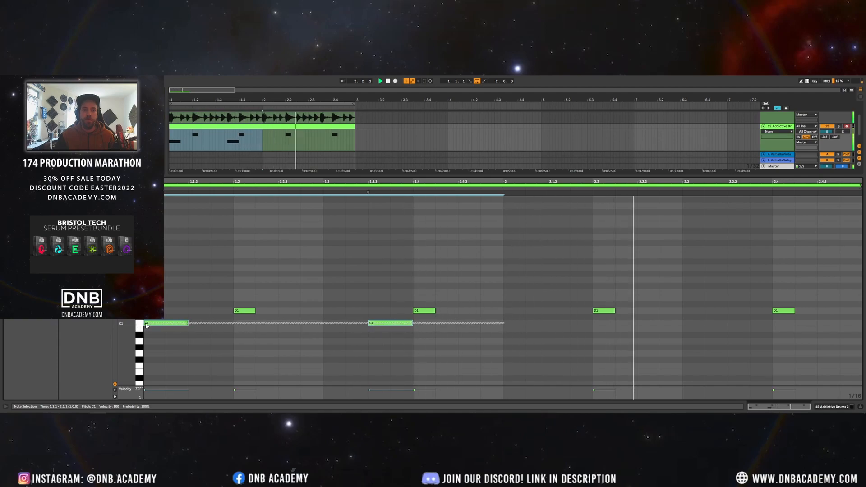
key("ctrl+d")
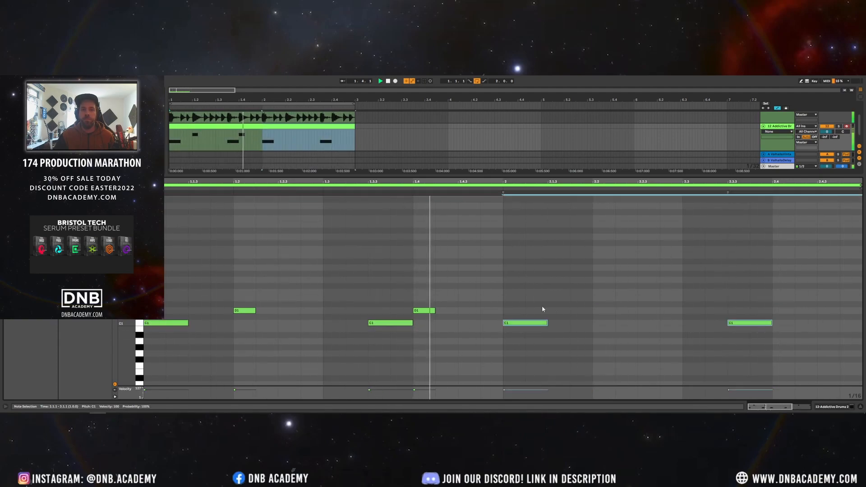
left_click_drag(506, 309, 140, 311)
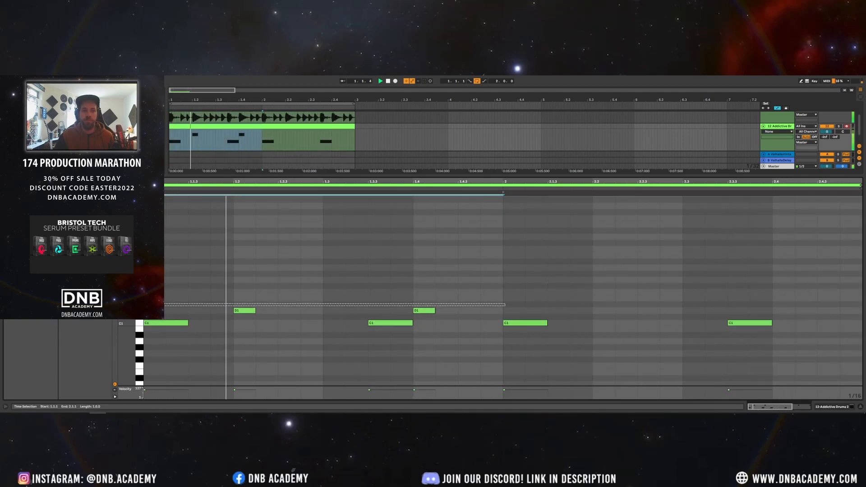
key("ctrl+d")
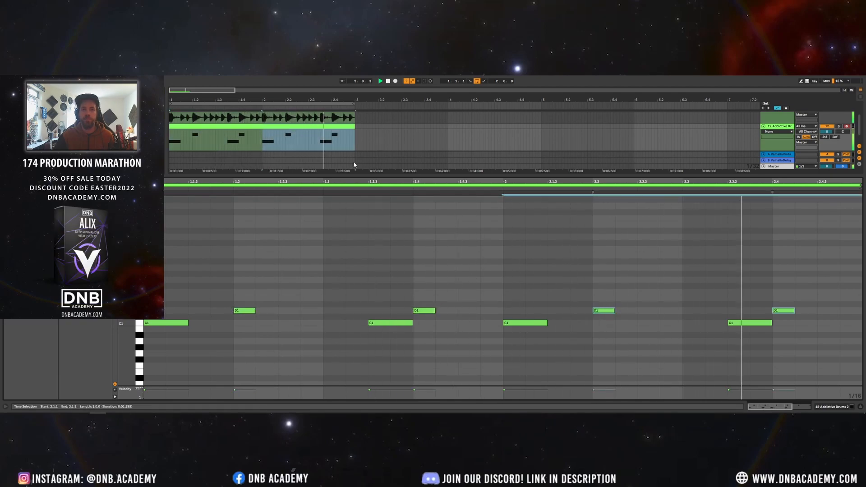
- Enlarge the arrangement, solo the drum track and look over its Addictive Drums 2 kit page
left_click_drag(677, 175, 677, 194)
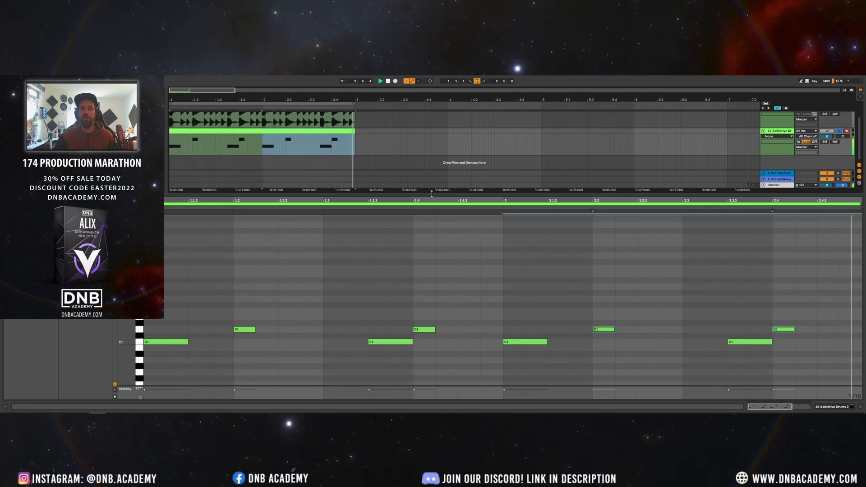
left_click(779, 130)
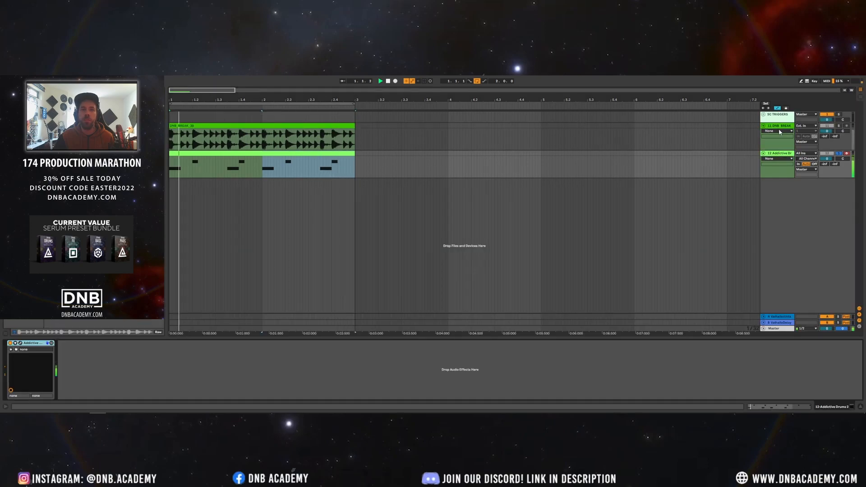
left_click(259, 164)
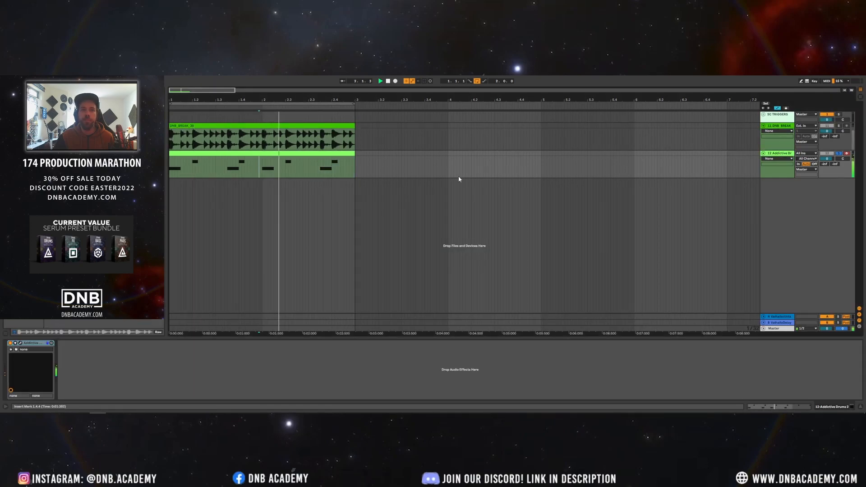
left_click(20, 343)
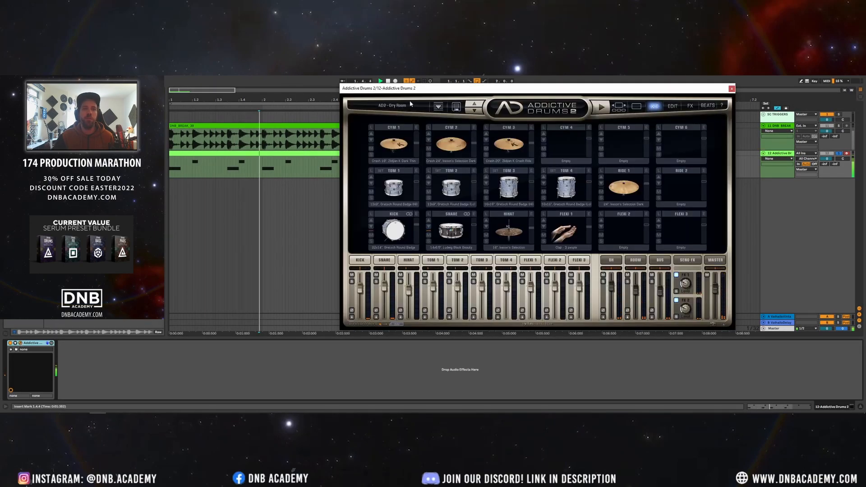
left_click(731, 89)
- Reopen the drum clip, add a sixteenth A1 note at its start and recheck the Addictive Drums 2 kit page
left_click(196, 153)
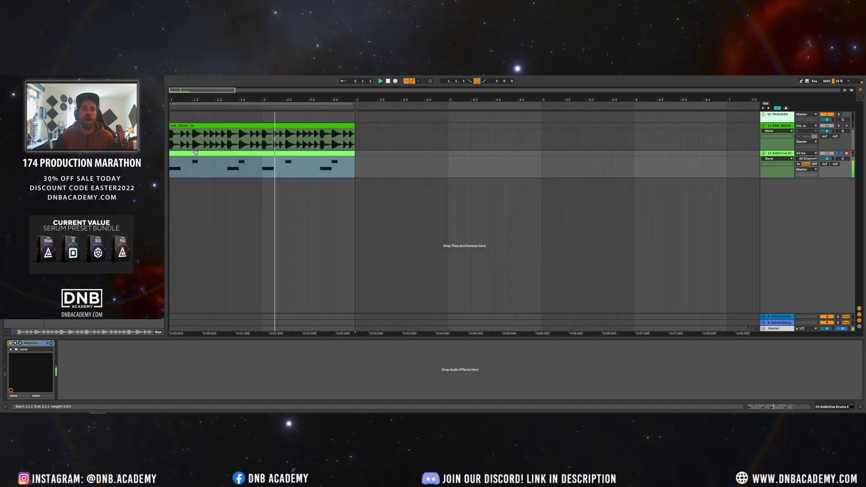
double_click(195, 153)
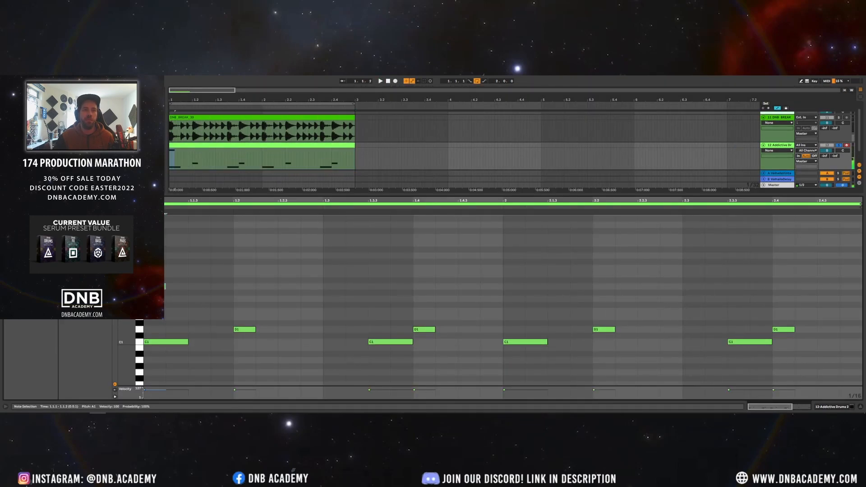
left_click(774, 147)
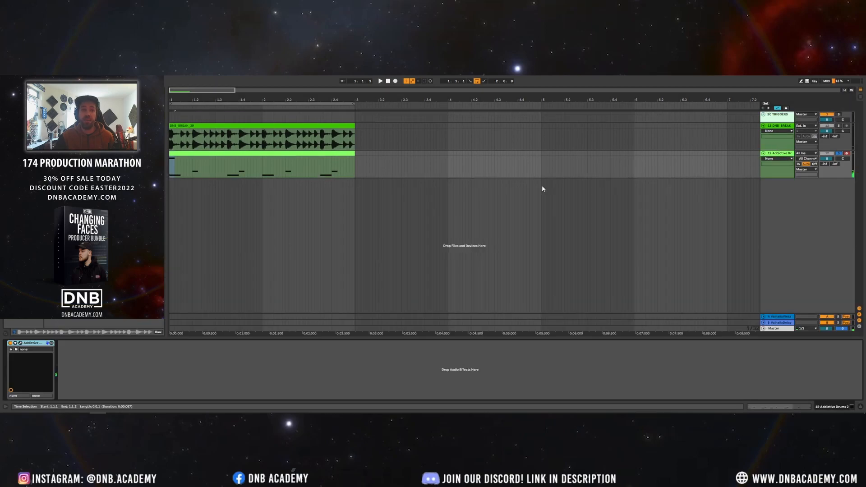
left_click(20, 343)
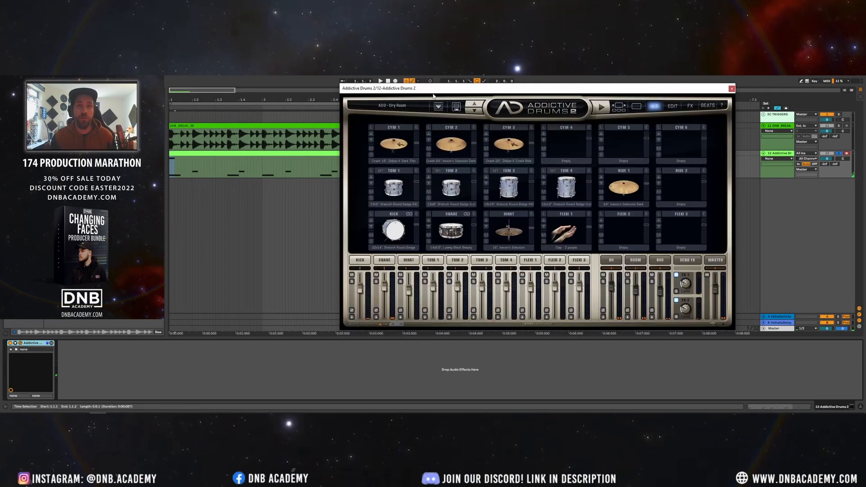
left_click_drag(370, 88, 327, 95)
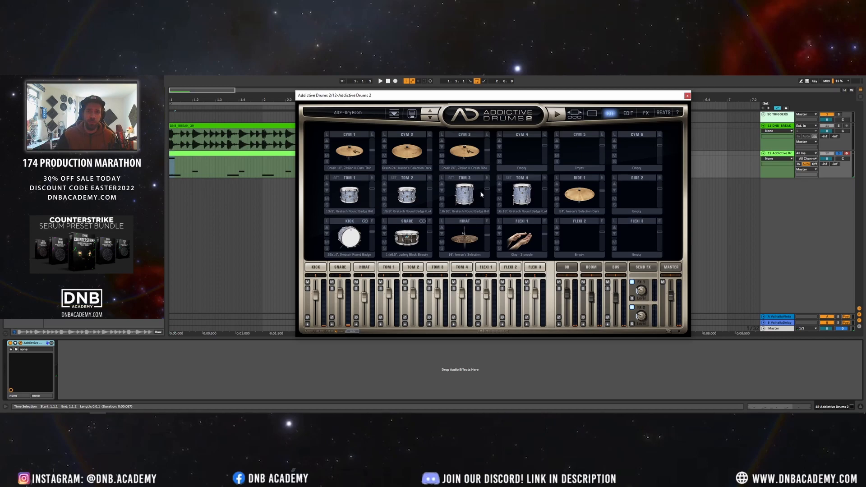
left_click(687, 96)
- Move the A1 note at the drum clip's start to C2, auditioning it, and select the first beat of that row
double_click(254, 154)
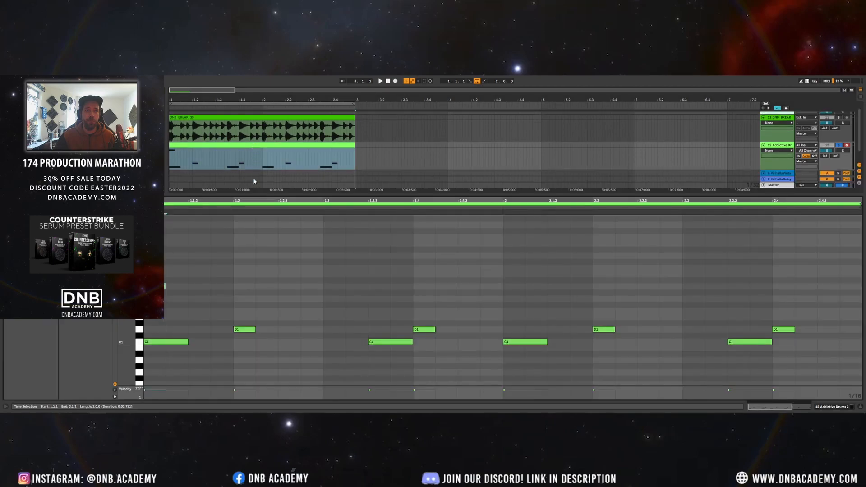
key("space")
key("space")
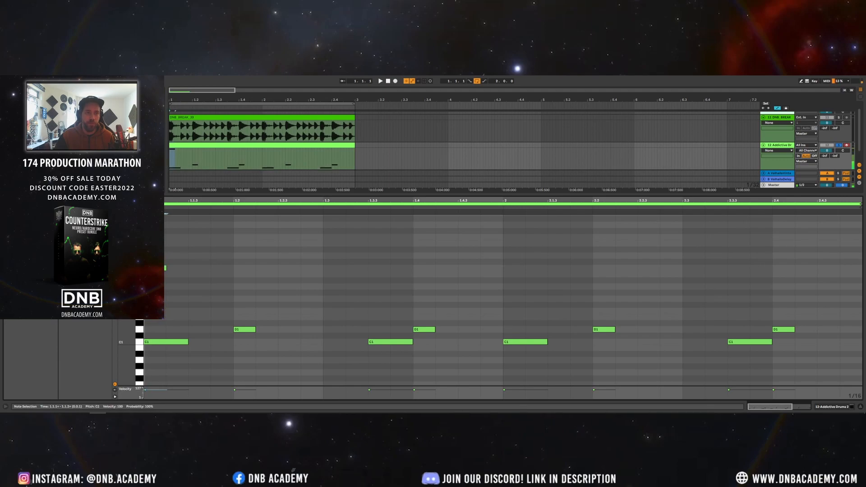
left_click(230, 270)
key("space")
key("space")
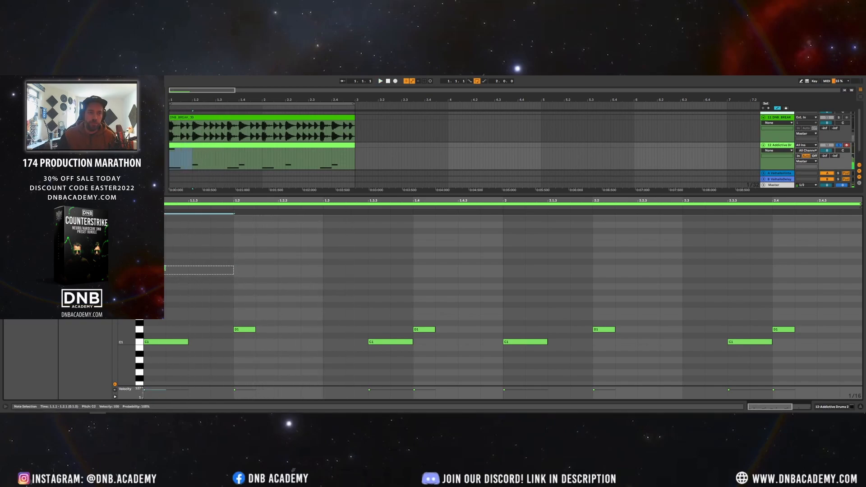
- Repeat the C2 note on every beat through both bars and compare the pattern with the soloed break
key("ctrl+d")
key("ctrl+d")
key("ctrl+d")
key("ctrl+d")
key("ctrl+d")
key("ctrl+d")
key("ctrl+d")
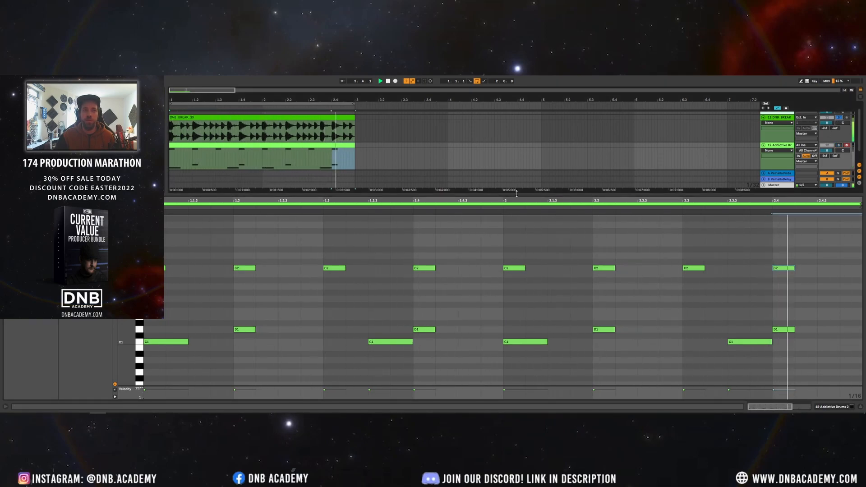
key("space")
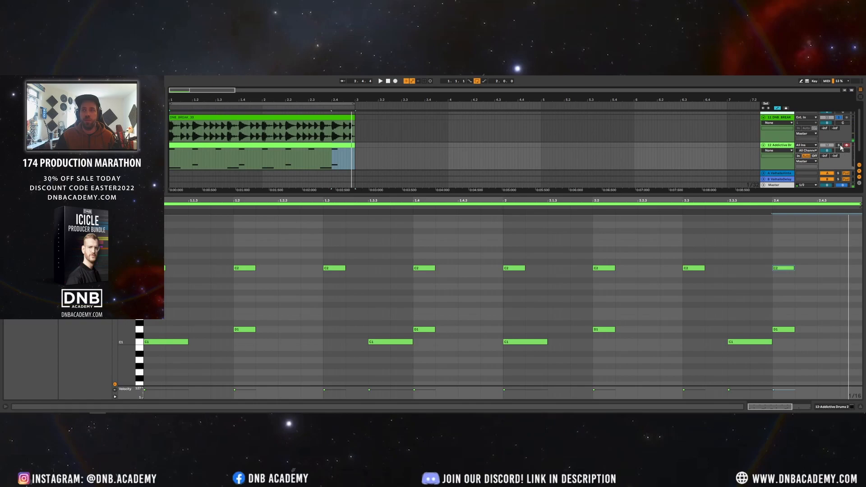
left_click(185, 144)
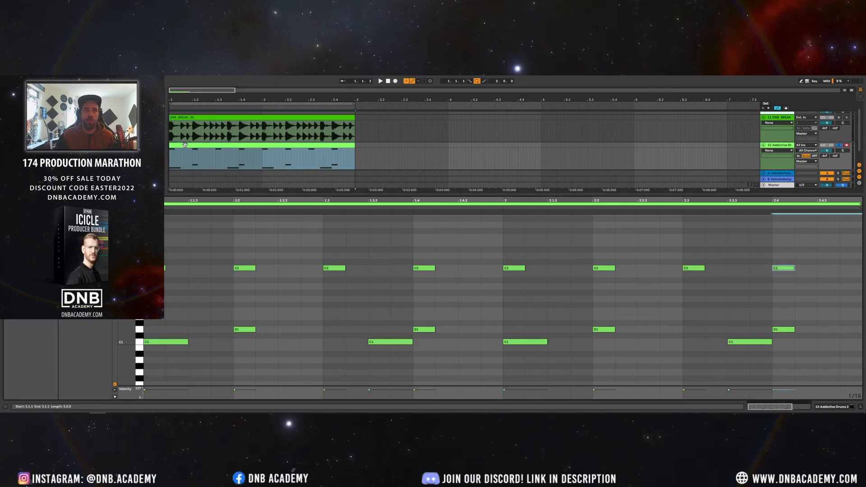
- Copy the D1 note at 1.2 to 1.1.3 and 1.1.4, and delete the 1.1.3 copy after listening
left_click(241, 333)
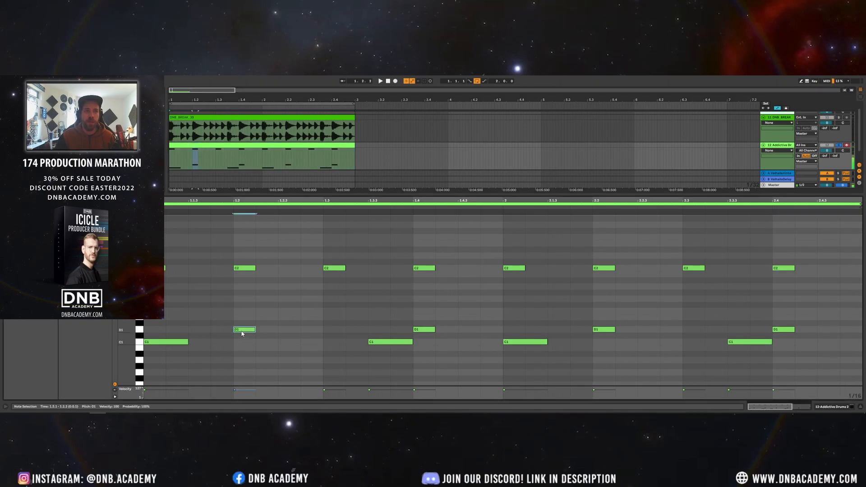
mouse_move(233, 332)
left_mouse_down()
mouse_move(203, 331)
mouse_move(231, 332)
left_mouse_up()
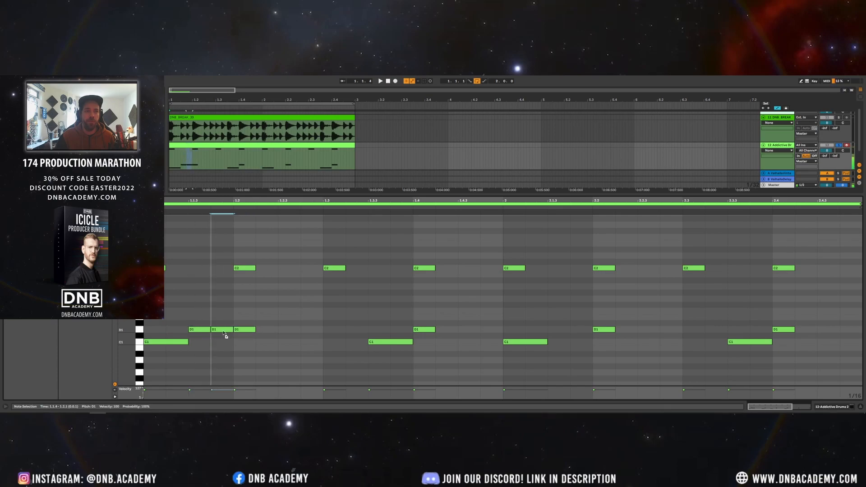
key("space")
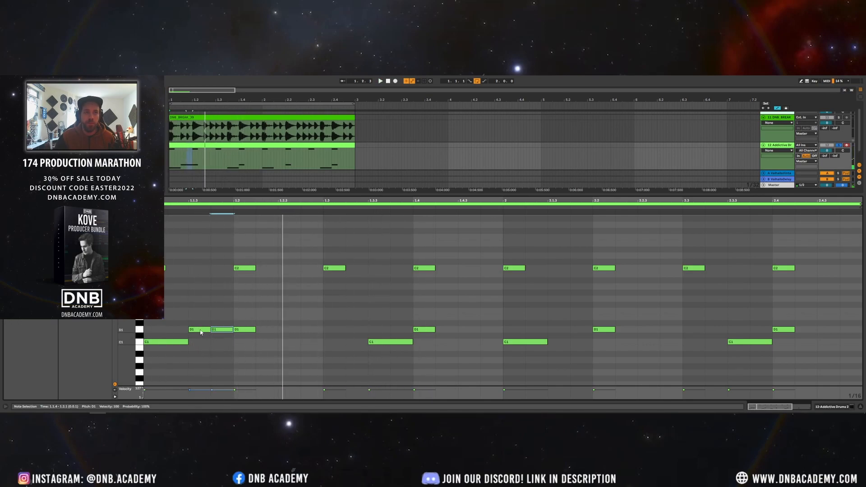
left_click_drag(198, 330, 200, 331)
key("Delete")
- Place copies of the D1 note at 1.2.4 and 1.3.3 and play the pattern
left_click_drag(209, 334, 285, 334)
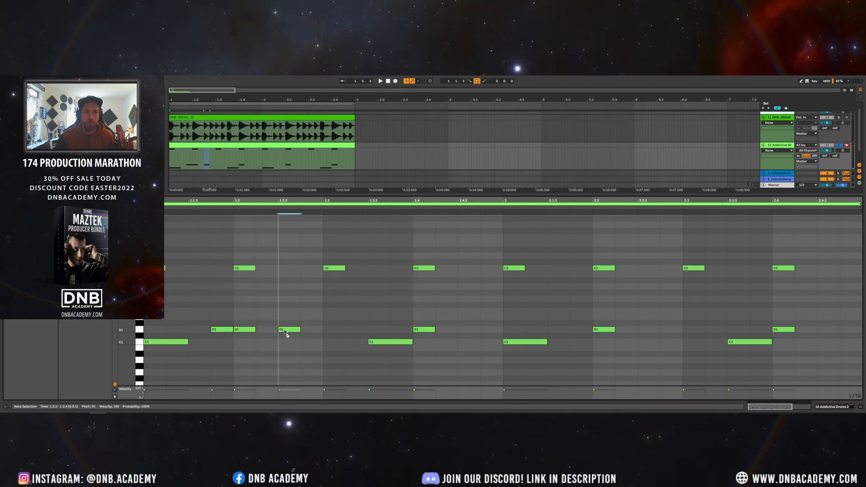
left_click_drag(286, 332, 385, 335)
key("space")
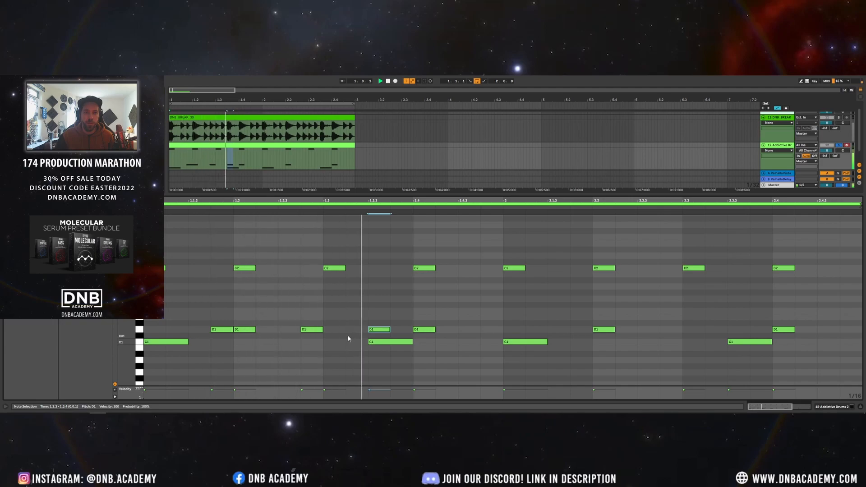
- Delete the D1 note at 1.1.4 and move the one at 1.3.3 to 1.3.2
left_click(218, 330)
key("space")
key("Delete")
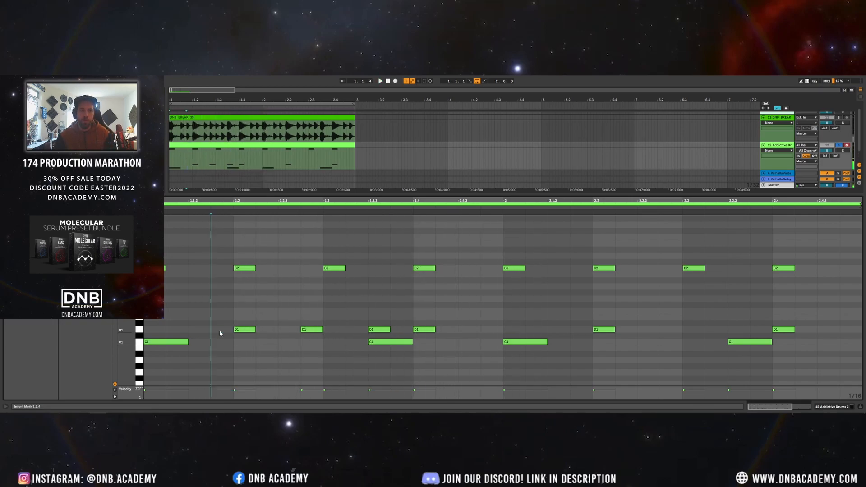
left_click_drag(370, 331, 347, 329)
key("space")
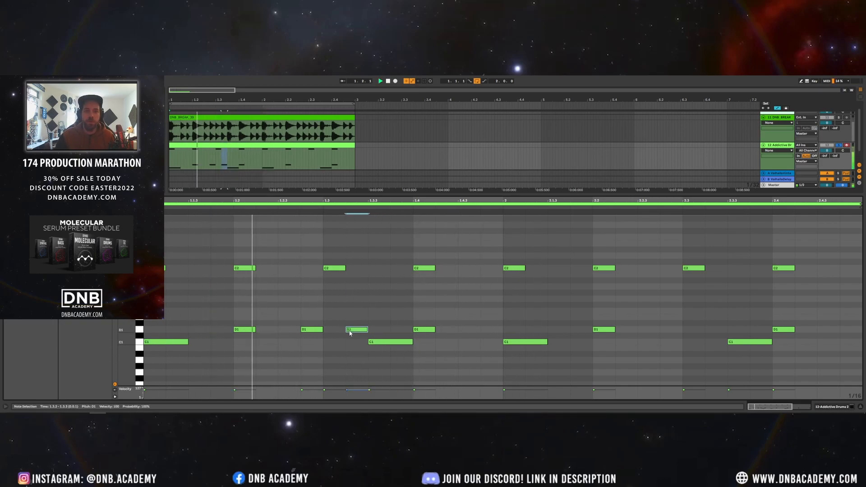
- Add a sixteenth D1 note at 1.4.4 and duplicate the first bar's D1 notes into the second bar
double_click(471, 324)
left_click_drag(475, 327, 483, 329)
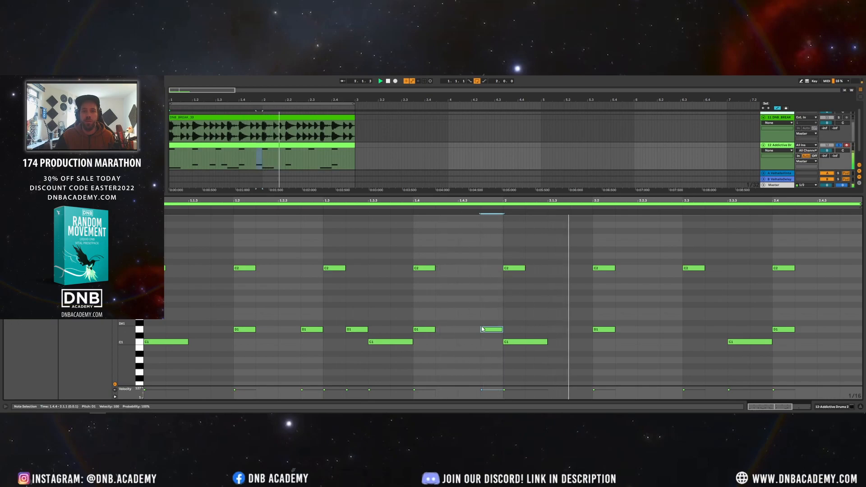
left_click(504, 326)
left_click_drag(504, 325, 145, 334)
key("ctrl+d")
key("space")
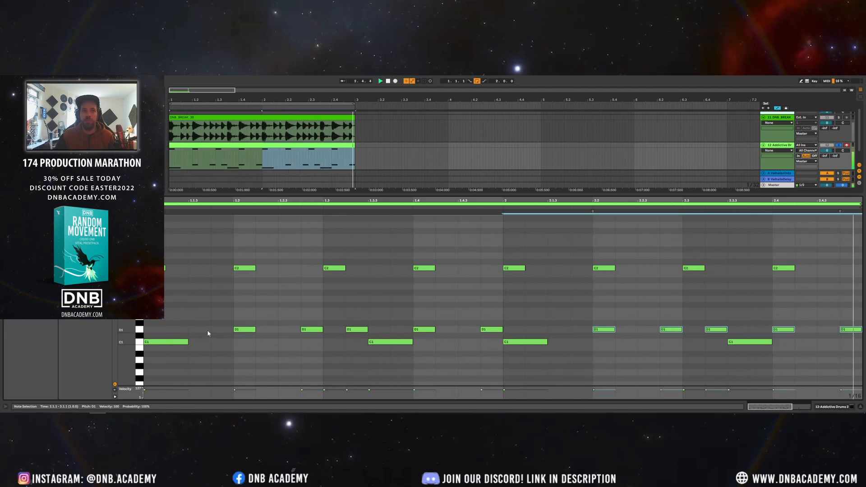
- Solo the break track and examine its waveform during playback to compare it with the drum pattern
left_click(840, 118)
left_click(181, 117)
key("space")
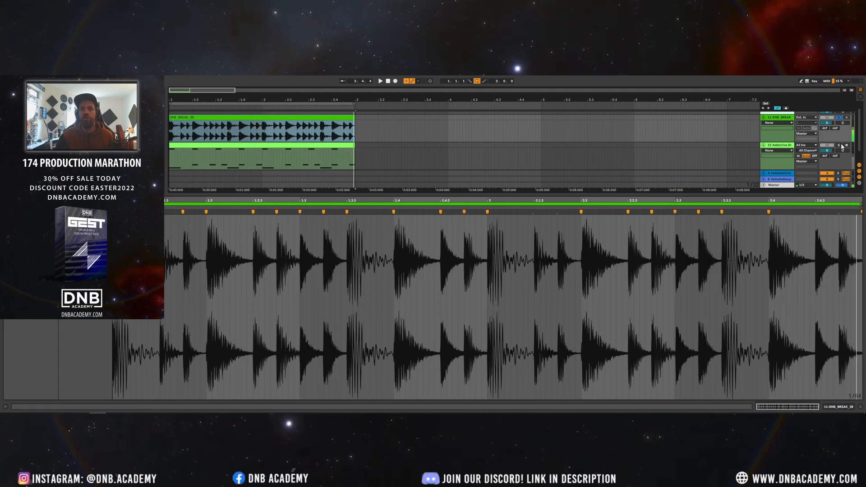
- In the Addictive Drums clip, place a copy of the D1 note at 1.1.3 and play the pattern
double_click(778, 145)
double_click(210, 152)
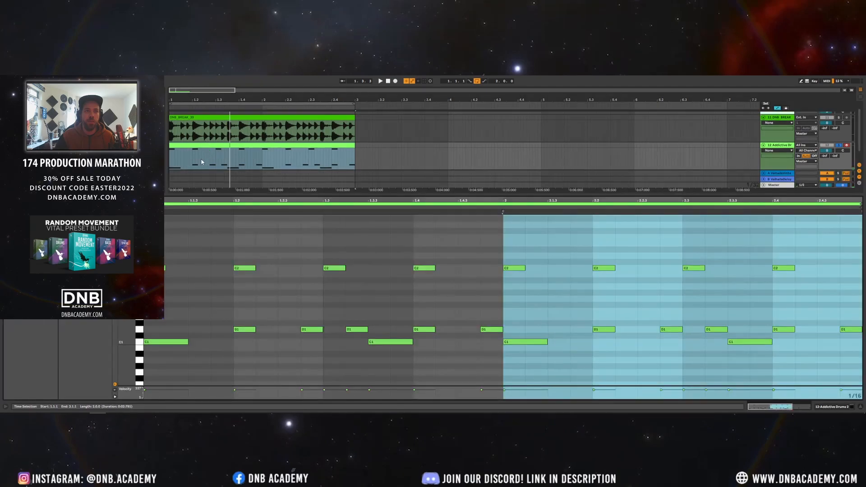
left_click(219, 323)
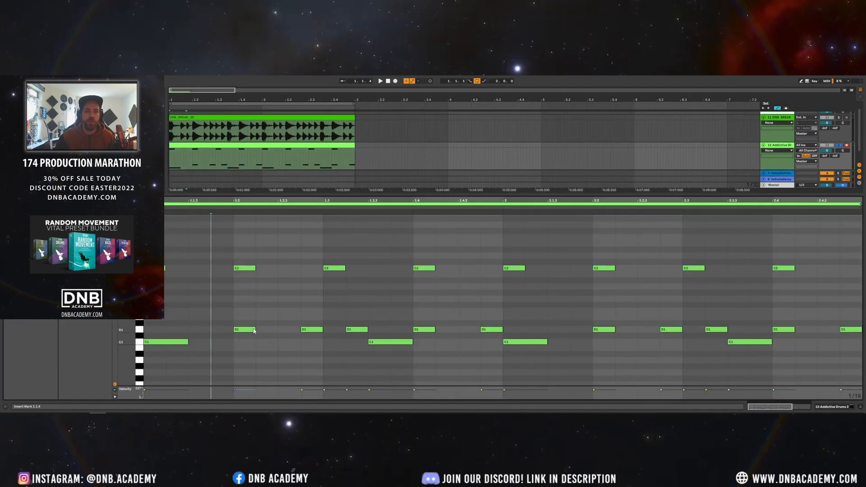
left_click_drag(247, 330, 202, 330)
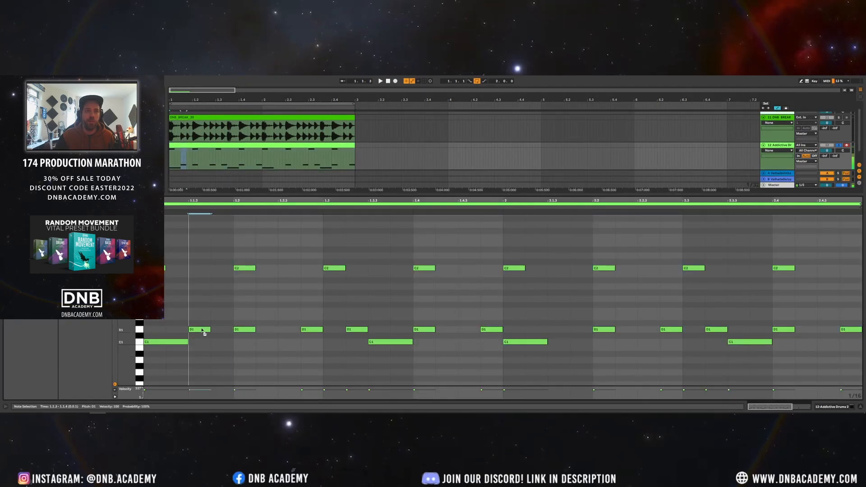
key("space")
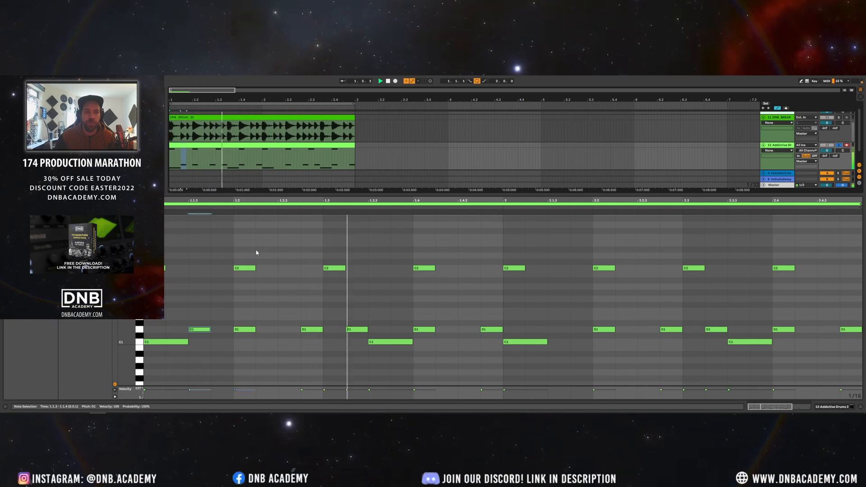
- Lower the velocity of the D1 note at 1.1.3 to about 42 while checking it in playback
left_click_drag(254, 190, 255, 143)
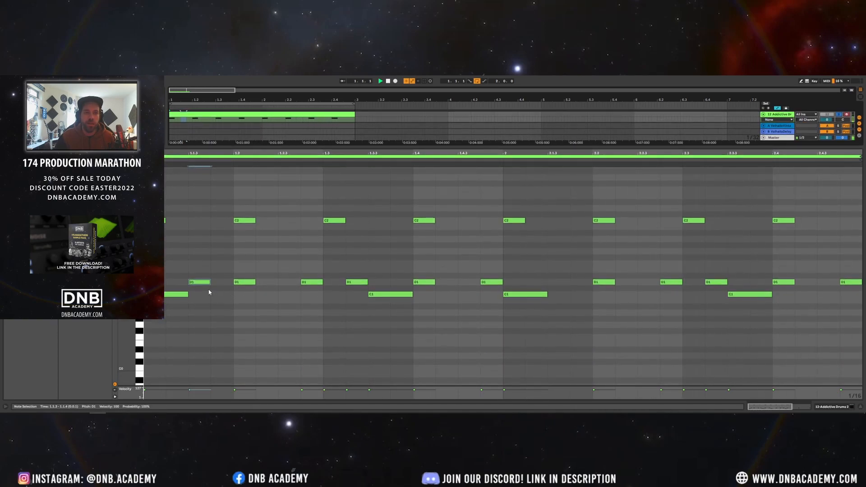
left_click_drag(200, 395, 199, 397)
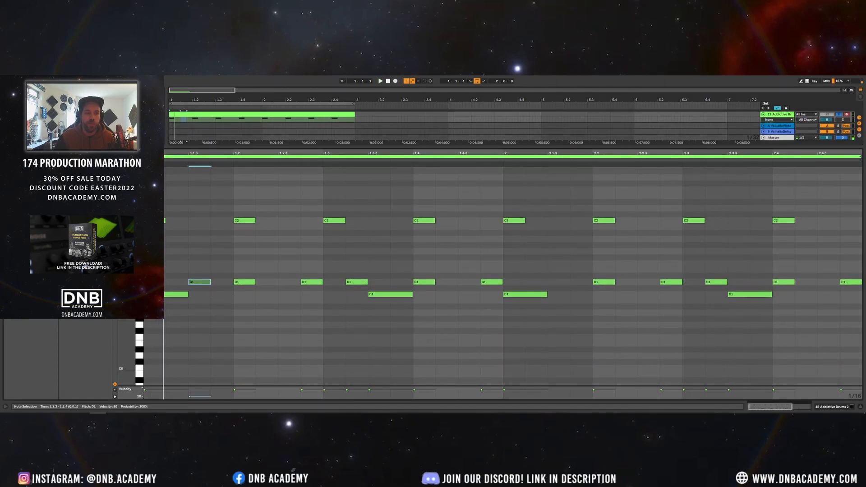
key("space")
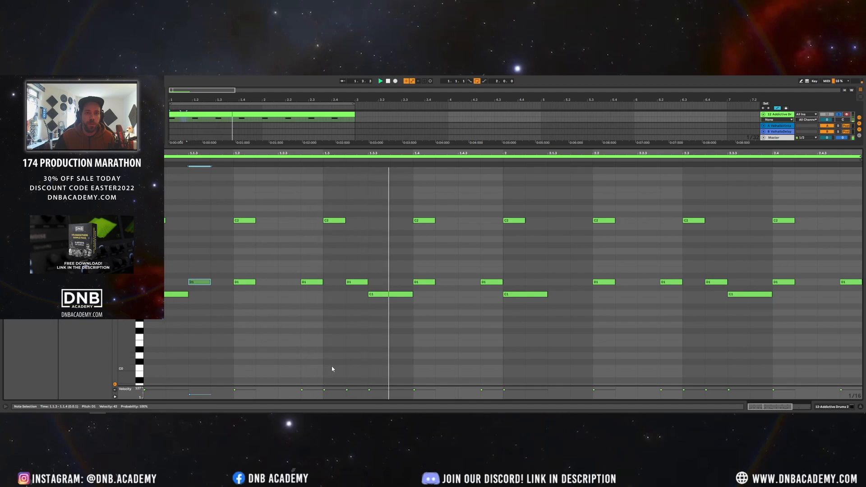
- Lower the velocities of the D1 ghost notes at 1.2.4, 1.3.2 and 1.4.4
key("space")
left_click_drag(311, 393, 318, 395)
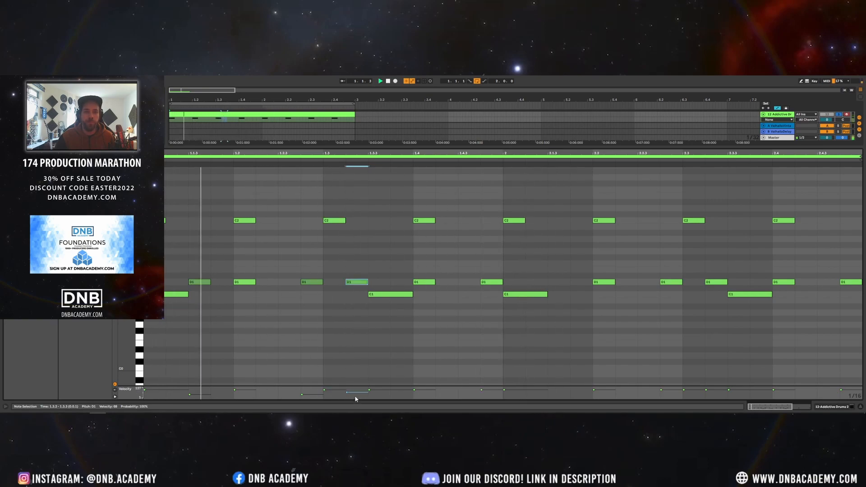
left_click(504, 390)
left_click_drag(498, 389, 498, 392)
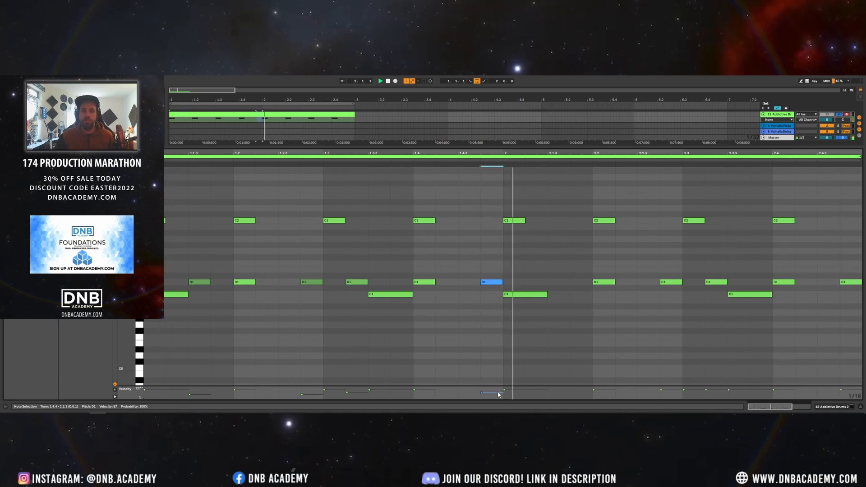
- Duplicate the first bar's D1 notes with their velocities into the second bar
key("space")
left_click_drag(501, 271, 165, 282)
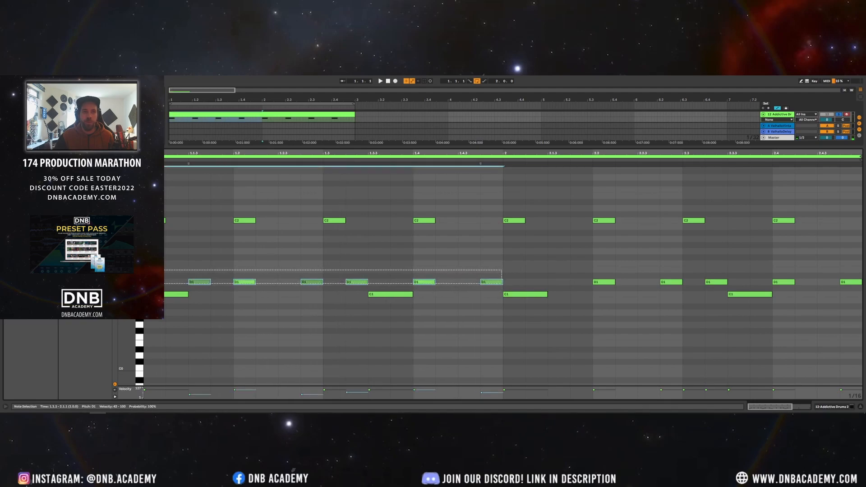
key("ctrl+d")
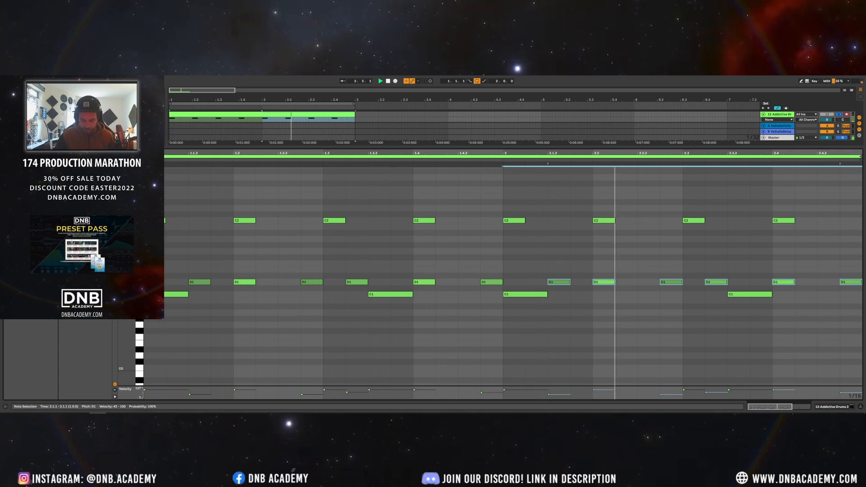
- Open the Addictive Drums 2 instrument on its track, look over its Kit and Edit pages, and close it
left_click_drag(363, 147, 363, 246)
left_click(780, 154)
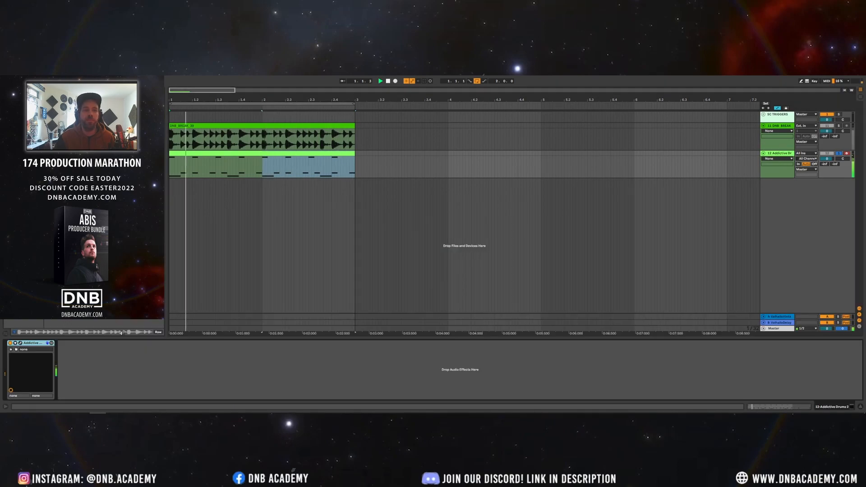
left_click(19, 345)
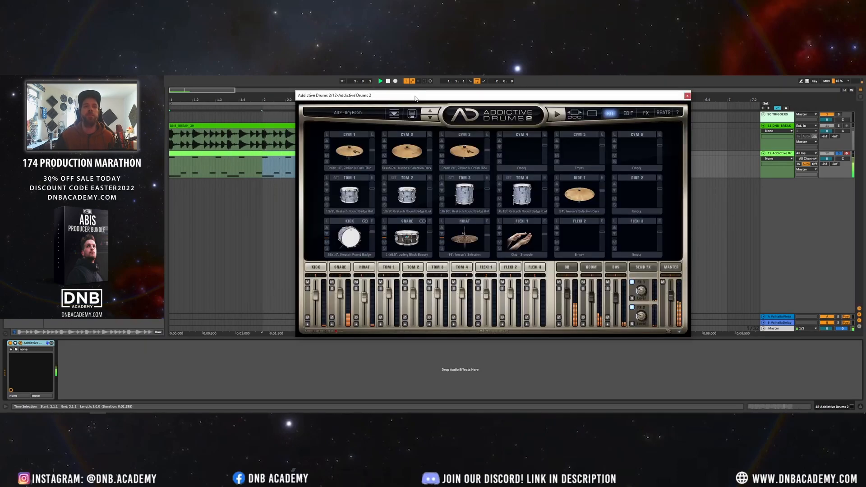
left_click_drag(415, 98, 348, 107)
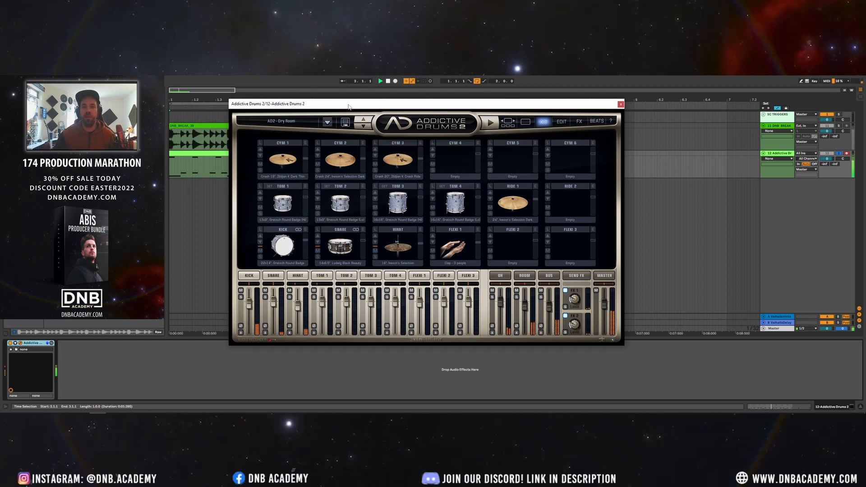
left_click_drag(322, 98, 282, 93)
left_click(521, 118)
left_click(504, 117)
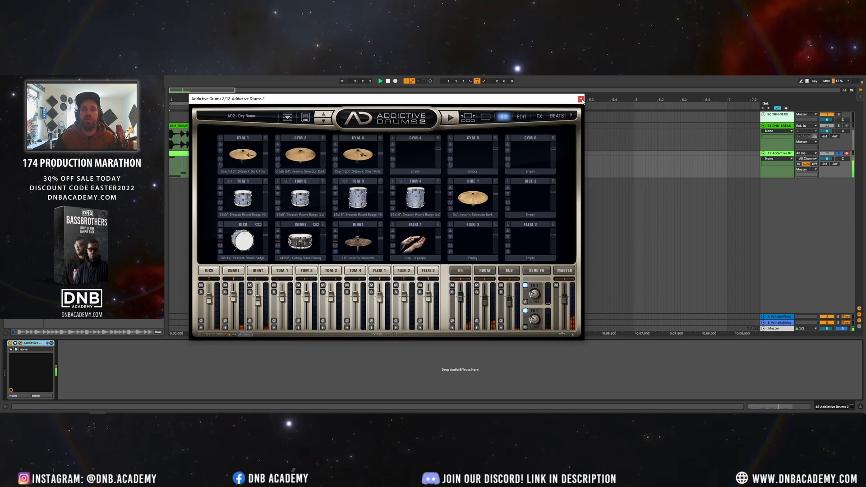
left_click(581, 99)
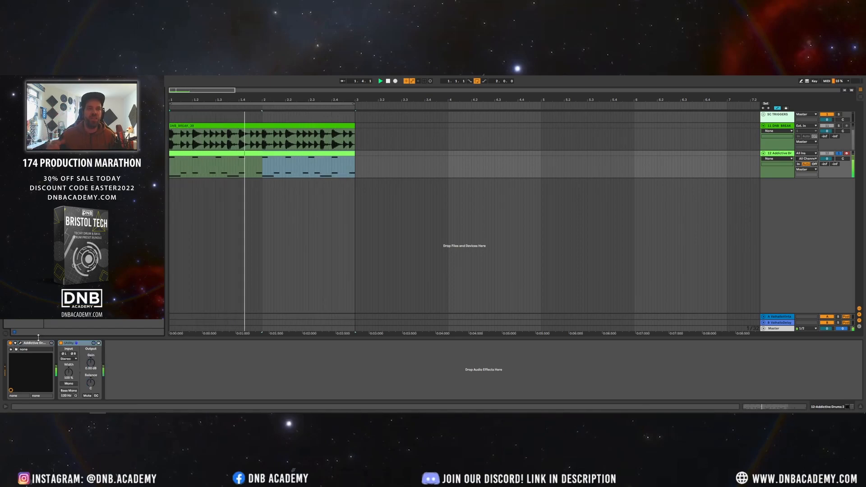
- Set the gain of the Utility on the Addictive Drums track to 5 dB while the pattern plays
key("space")
left_click(256, 153)
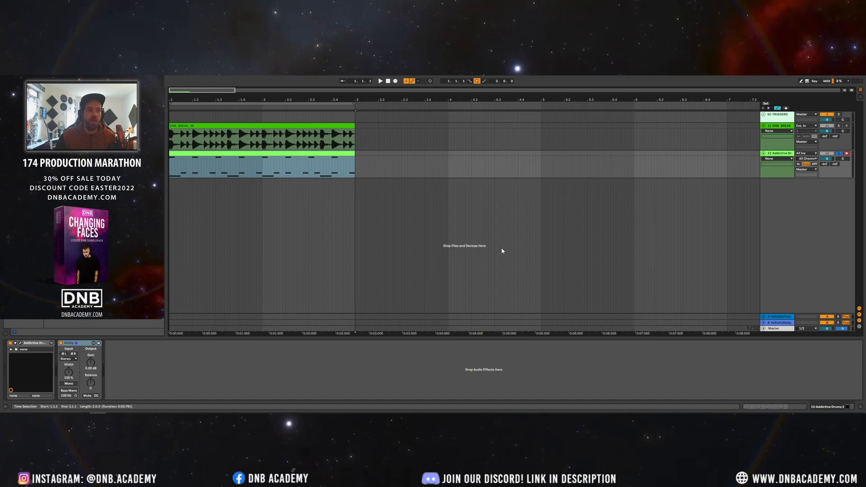
key("space")
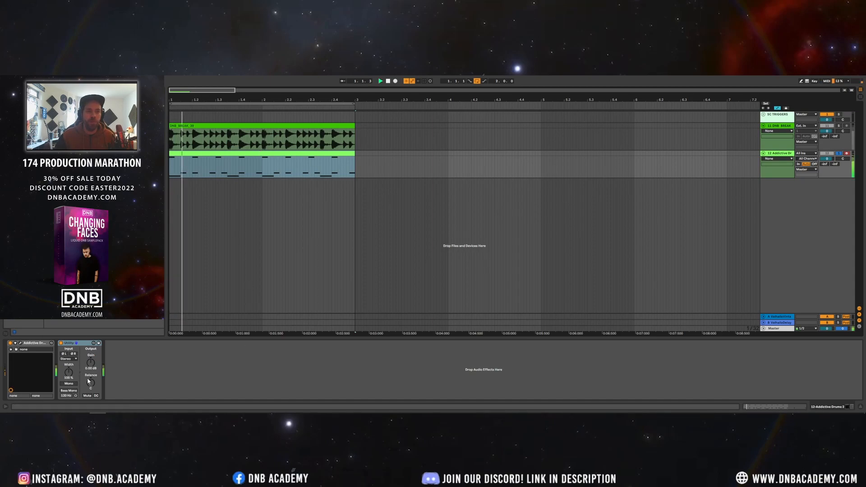
left_click_drag(89, 367, 89, 356)
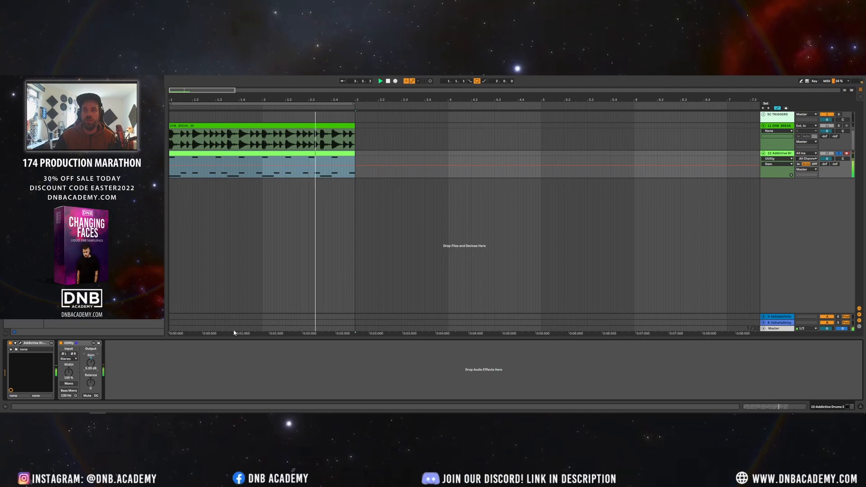
left_click(557, 218)
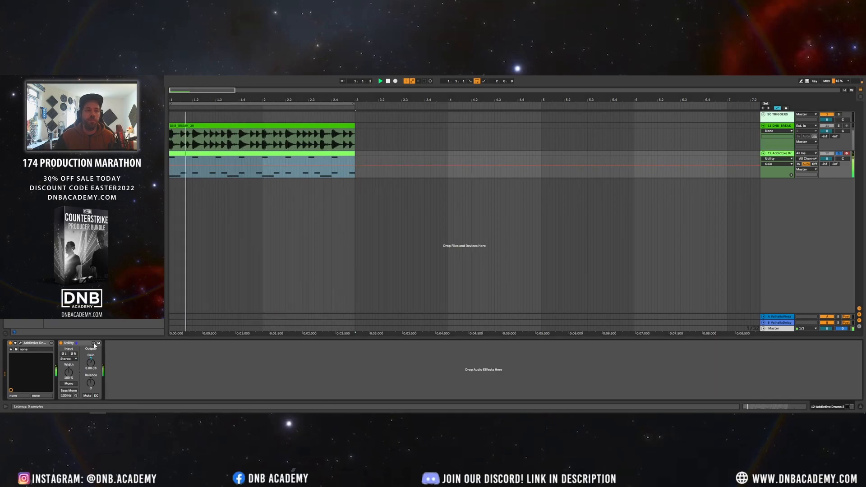
- Reopen Addictive Drums 2 and examine the edit settings of its kick, snare, hi-hat, tom, flexi, overhead and bus channels
left_click(17, 349)
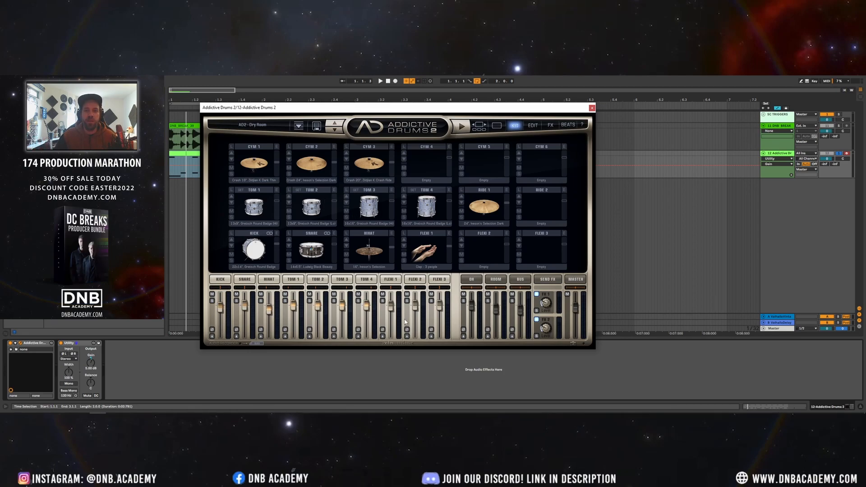
left_click(220, 280)
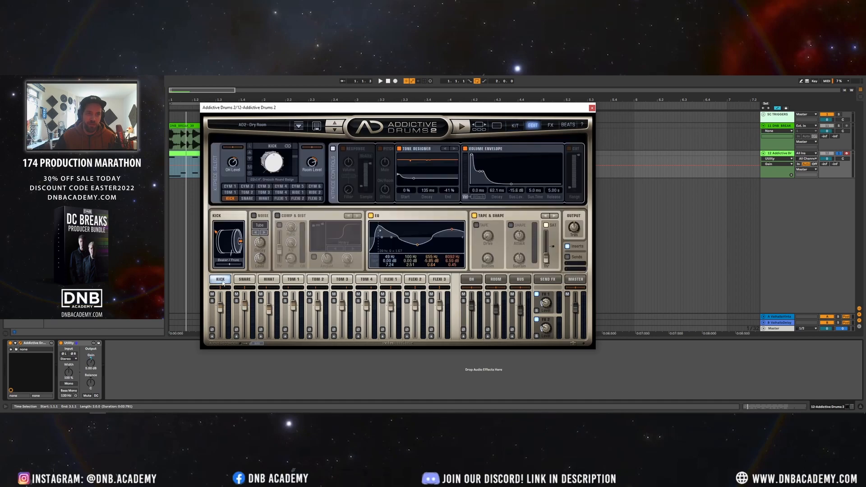
left_click(247, 281)
left_click(270, 280)
left_click(295, 281)
left_click(320, 282)
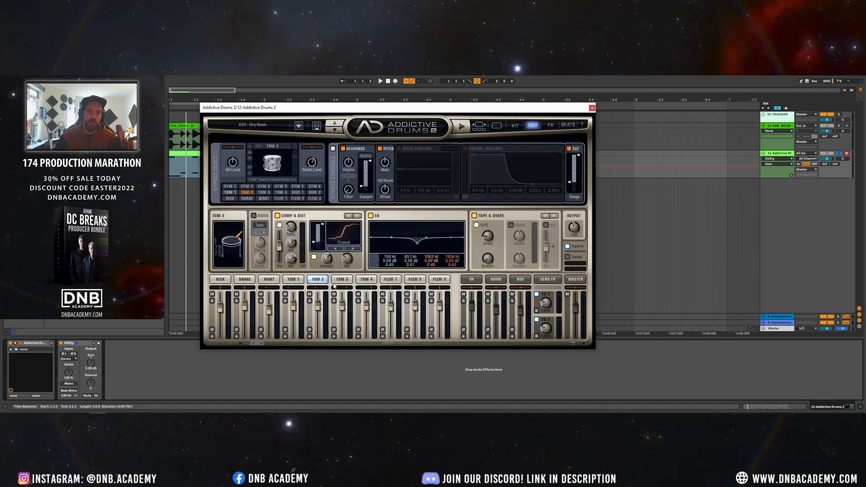
left_click(345, 282)
left_click(366, 280)
left_click(390, 280)
left_click(415, 280)
left_click(439, 280)
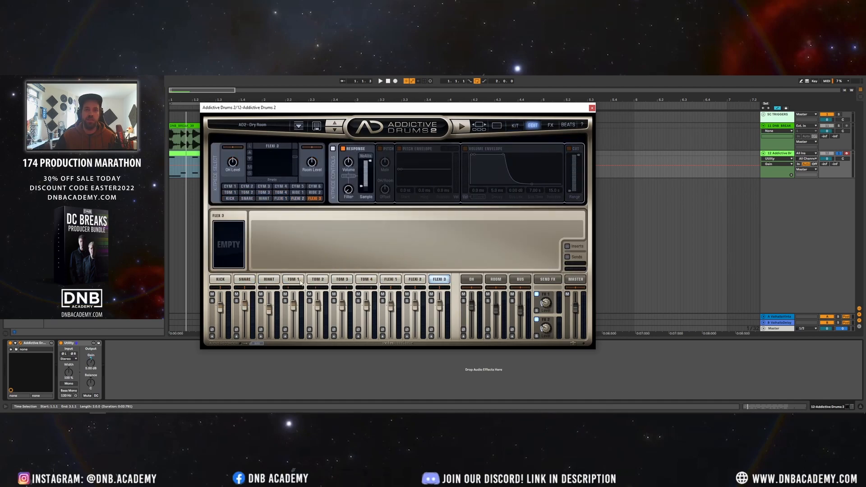
left_click(216, 280)
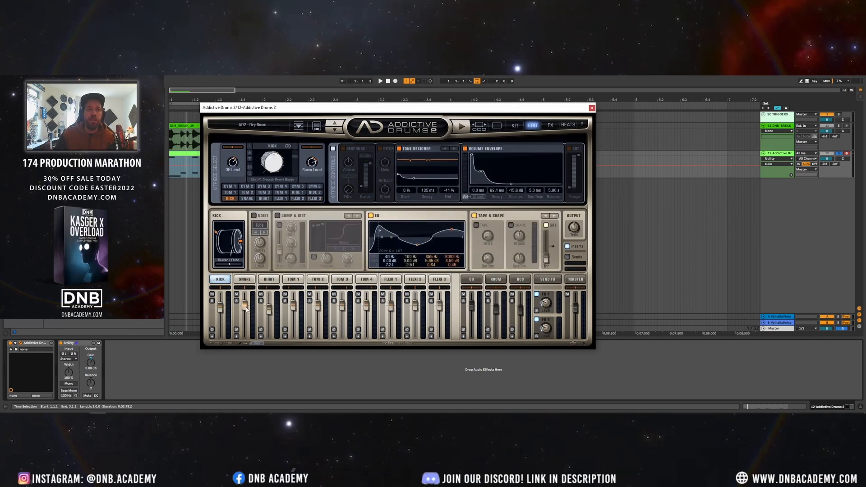
left_click(472, 280)
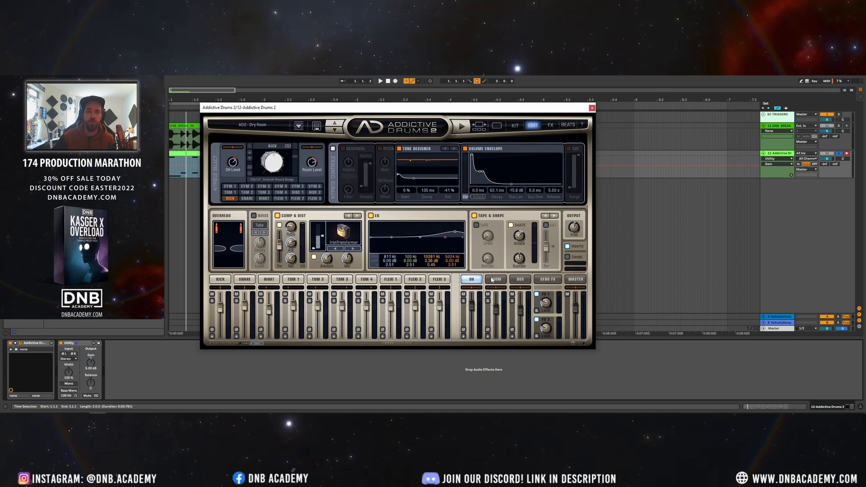
left_click(519, 281)
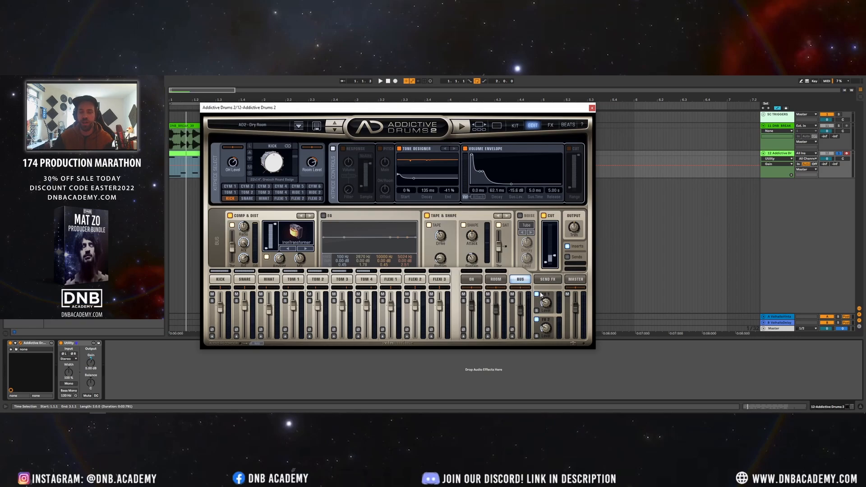
- Switch off both send effects, FX 1 and FX 2, in Addictive Drums 2
left_click(549, 281)
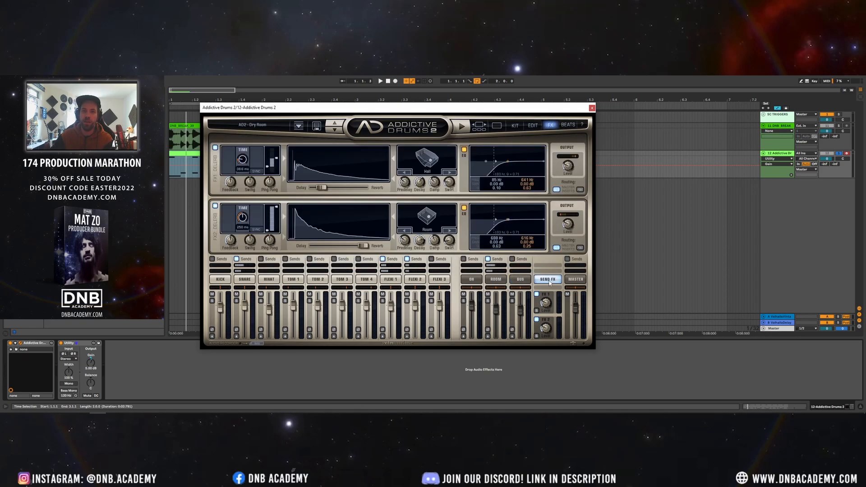
left_click(536, 295)
left_click(536, 295)
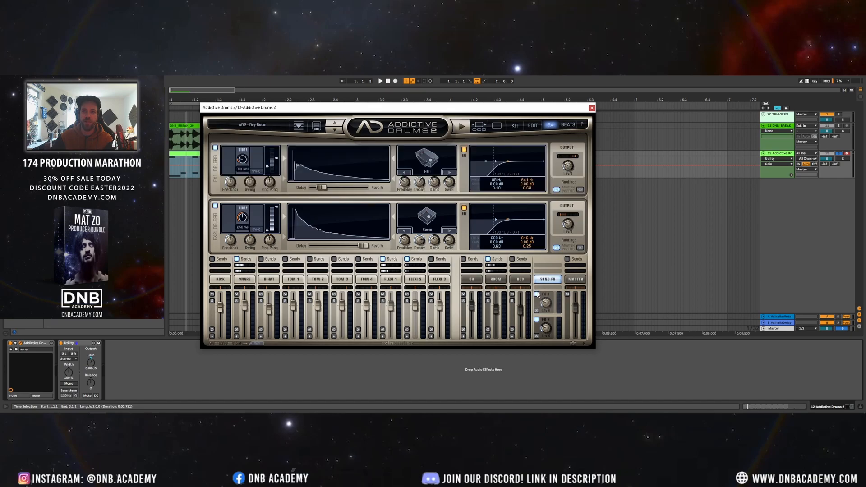
left_click(537, 321)
left_click(536, 294)
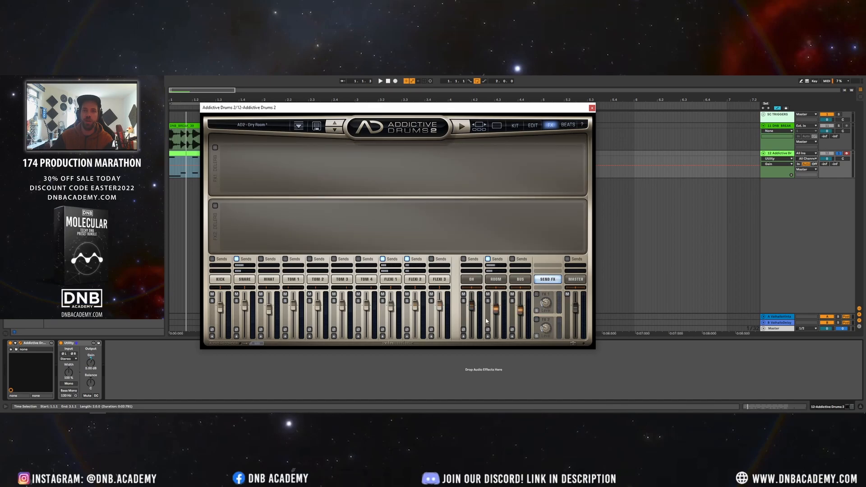
- Play the pattern and compare the edit settings of the kick and snare channels
left_click(532, 125)
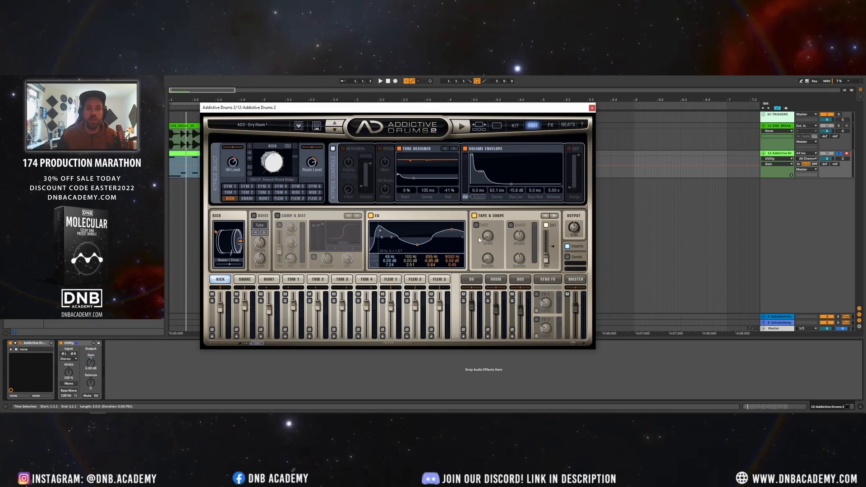
key("space")
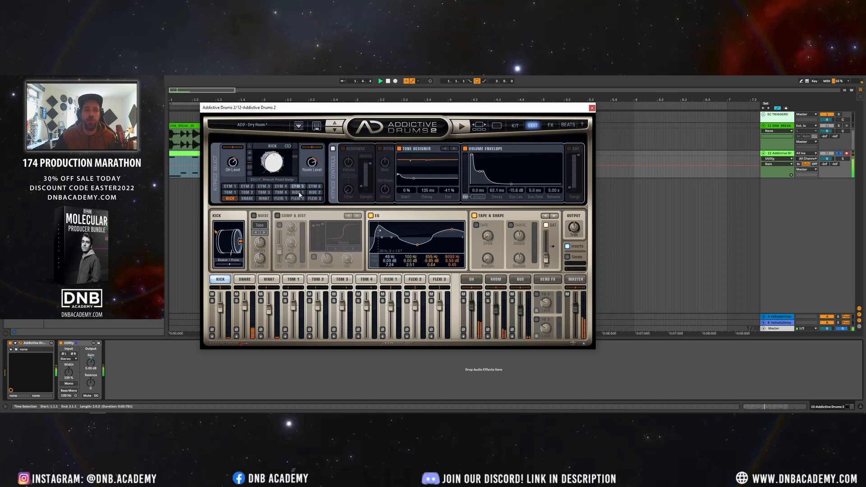
left_click(244, 280)
left_click(220, 280)
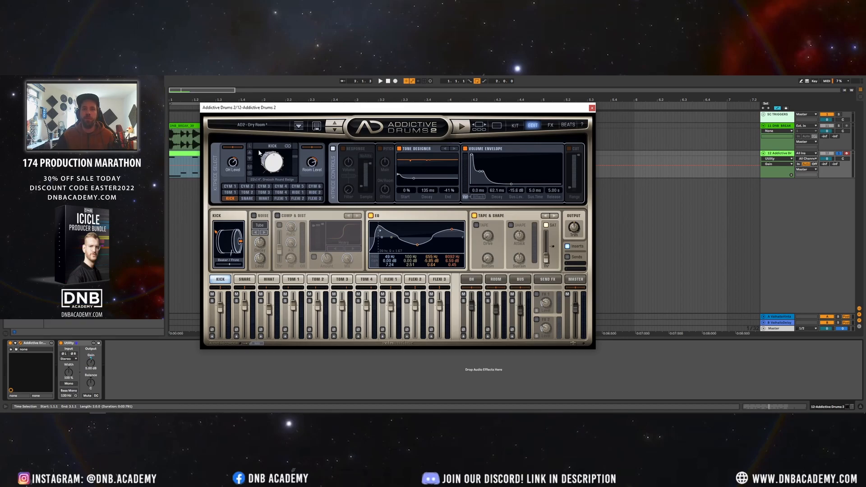
- Toggle the kick's instrument controls off and on, and enable their Response section
left_click(332, 150)
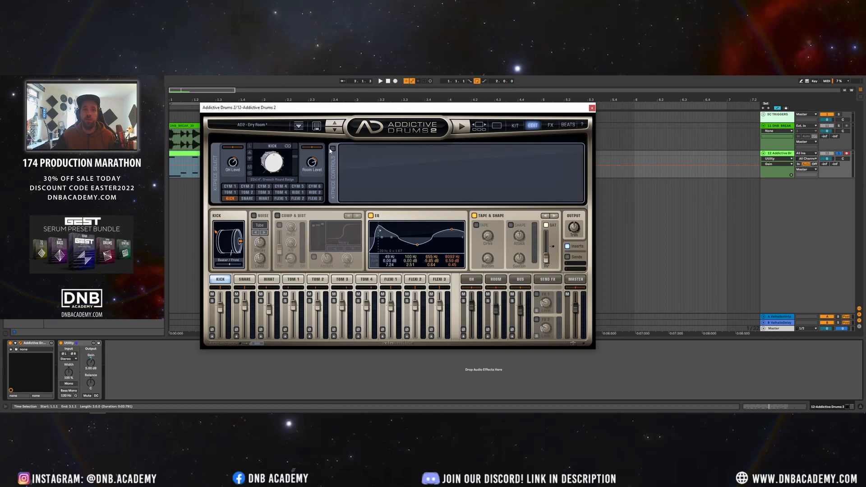
left_click(333, 149)
left_click(352, 150)
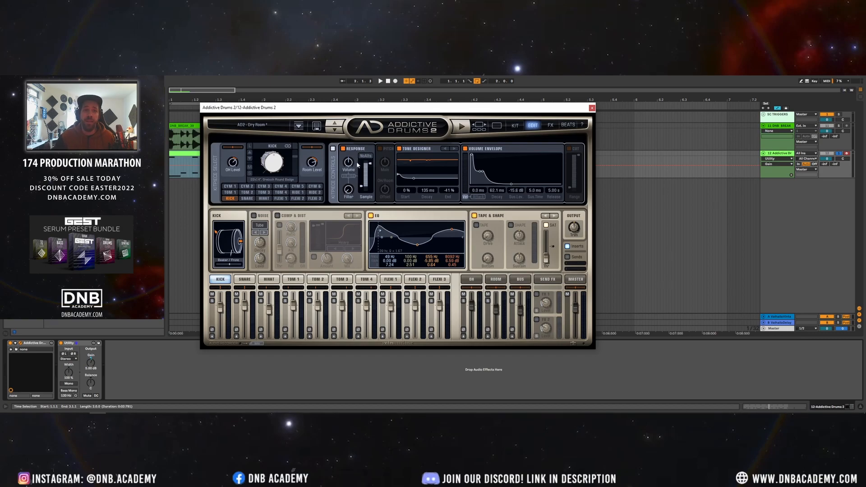
- Enable NoAlts in the kick's Response section and switch off the kick's EQ and Tape & Shape sections
left_click_drag(372, 166, 360, 192)
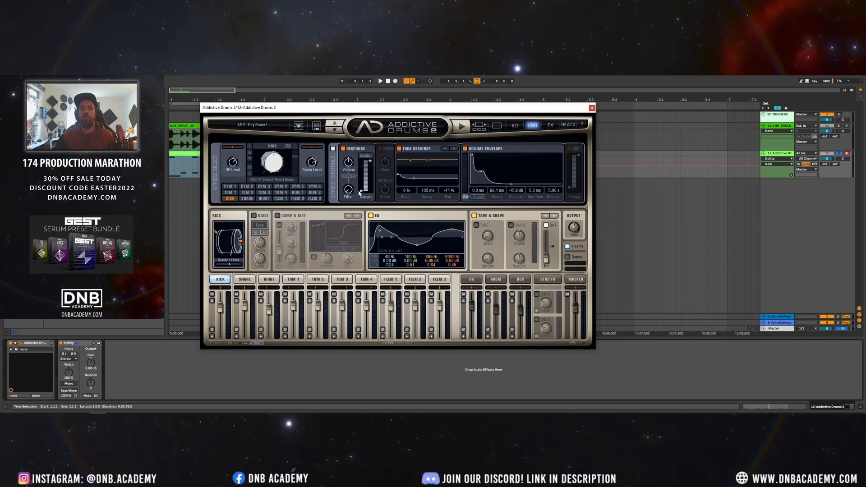
left_click(365, 156)
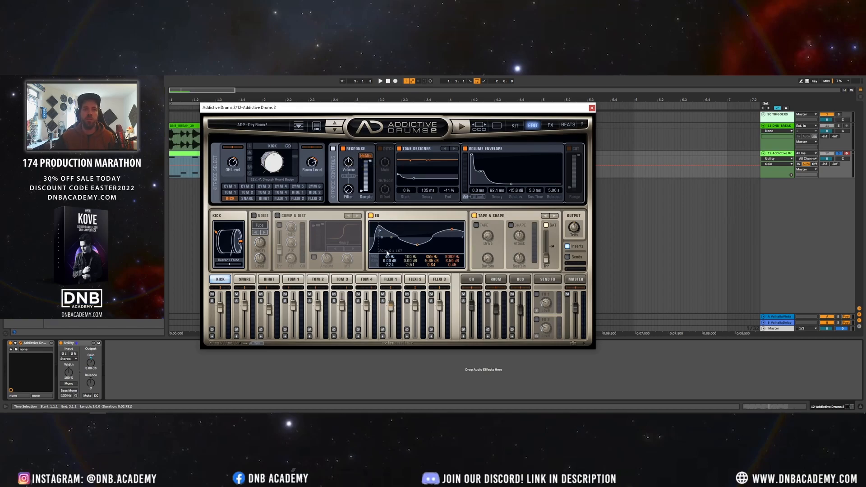
left_click(371, 216)
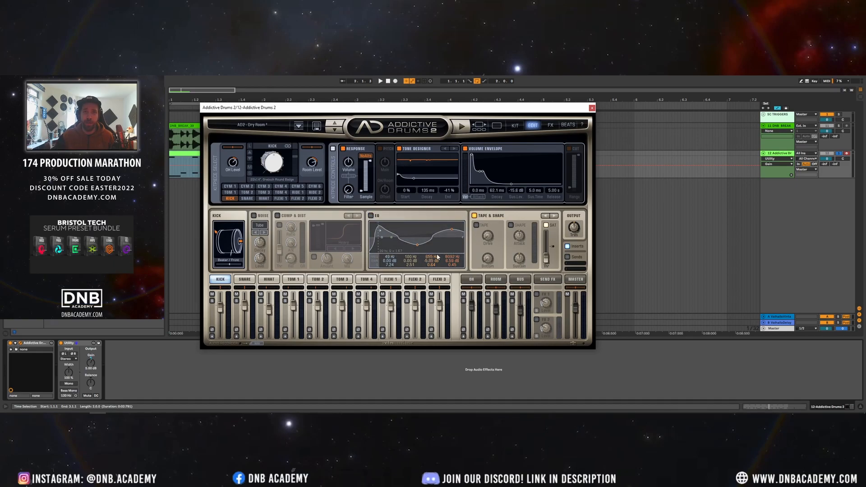
left_click(474, 216)
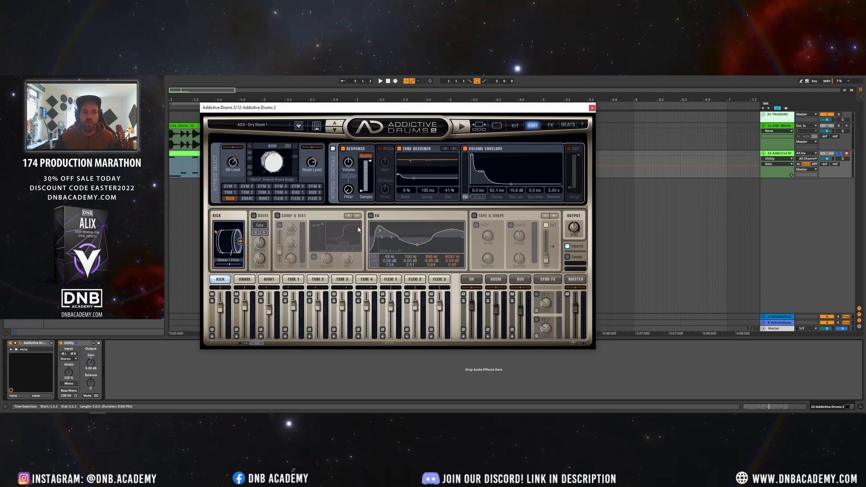
- Play the pattern and compare the kick with its Tape & Shape section on and off
key("space")
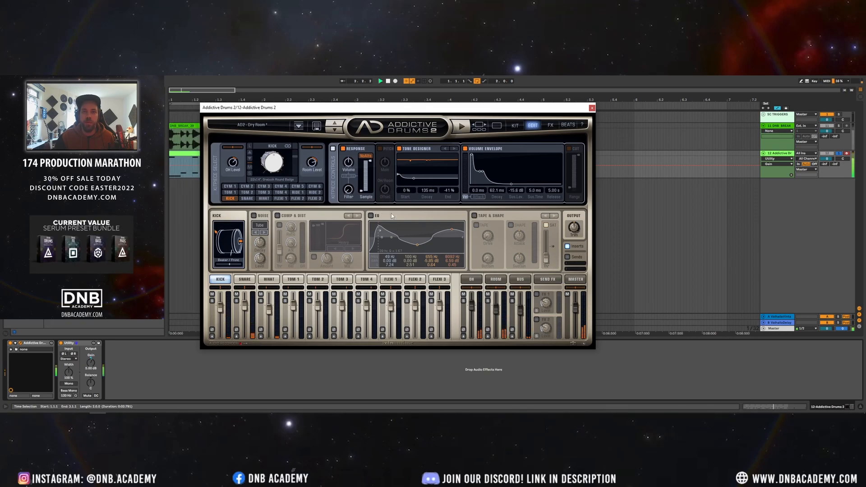
left_click(473, 216)
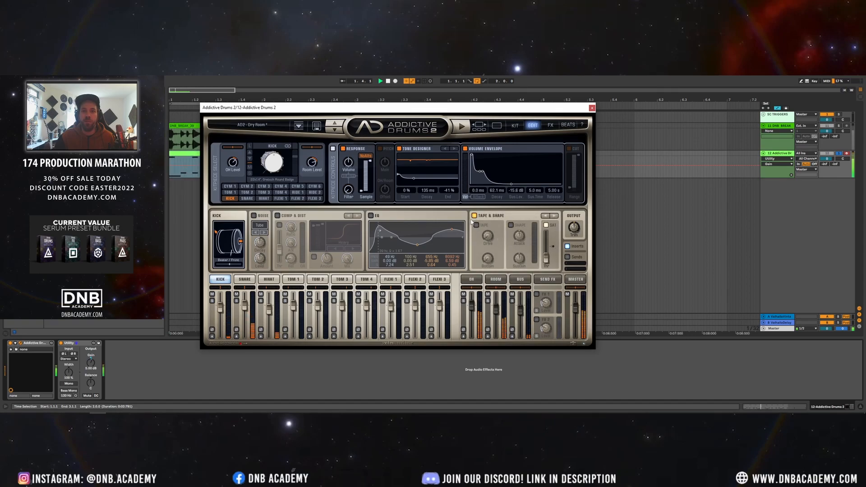
left_click(473, 215)
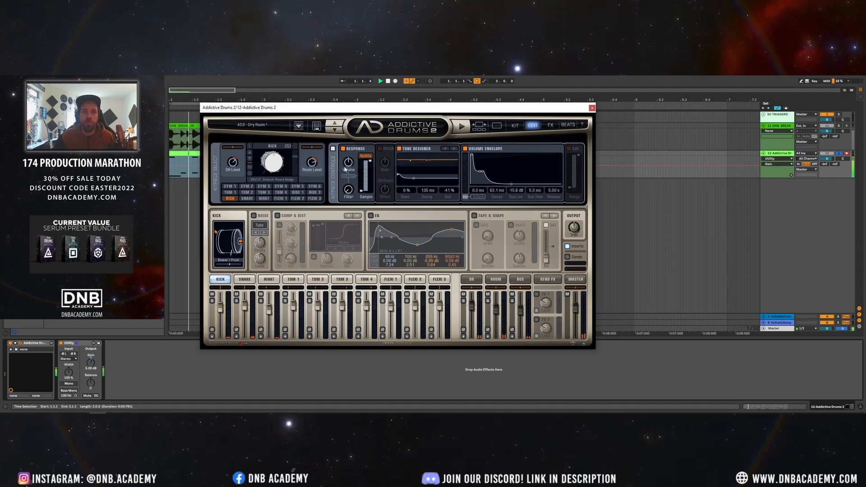
- Raise the kick channel's level to 3.50 dB and audition other kick drums, settling on the blue-and-white Ludwig
left_click_drag(220, 308, 222, 302)
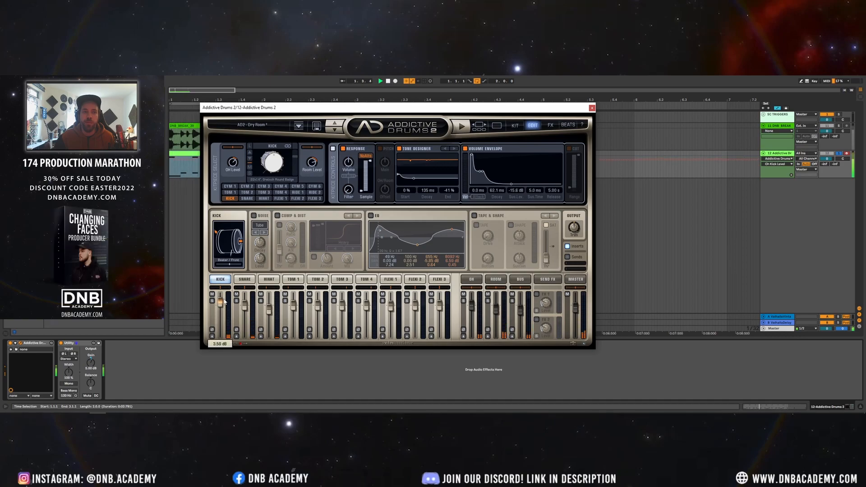
left_click(250, 159)
left_click(250, 160)
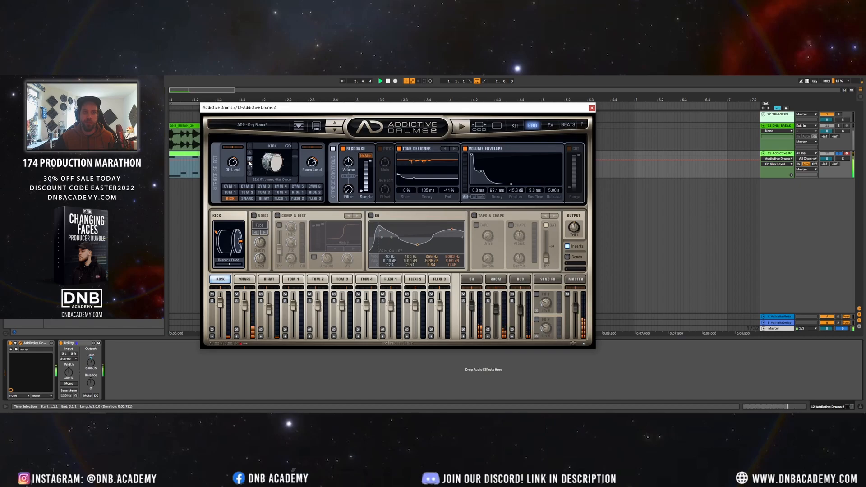
left_click(249, 160)
left_click(250, 160)
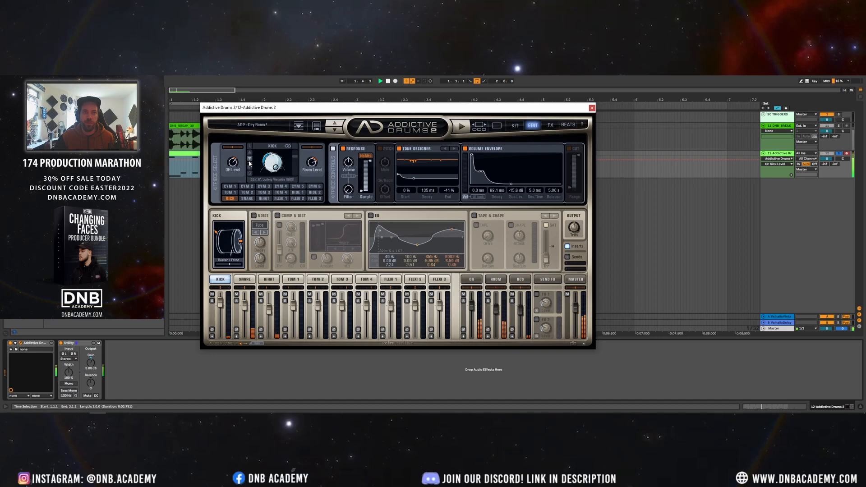
- Move the kick's Beater/Front balance fully to the beater side and set its volume envelope to 49.8 ms decay and -12.4 dB sustain
mouse_move(233, 263)
left_mouse_down()
mouse_move(225, 266)
mouse_move(240, 267)
mouse_move(217, 267)
left_mouse_up()
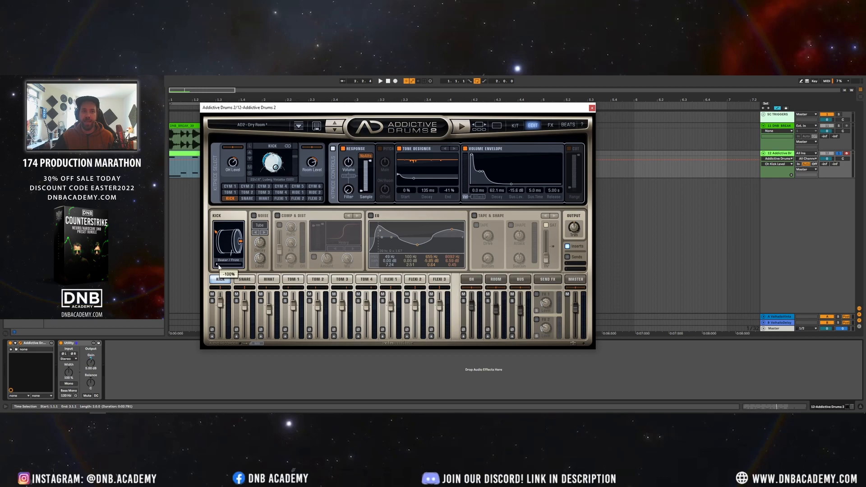
left_click_drag(217, 265, 215, 269)
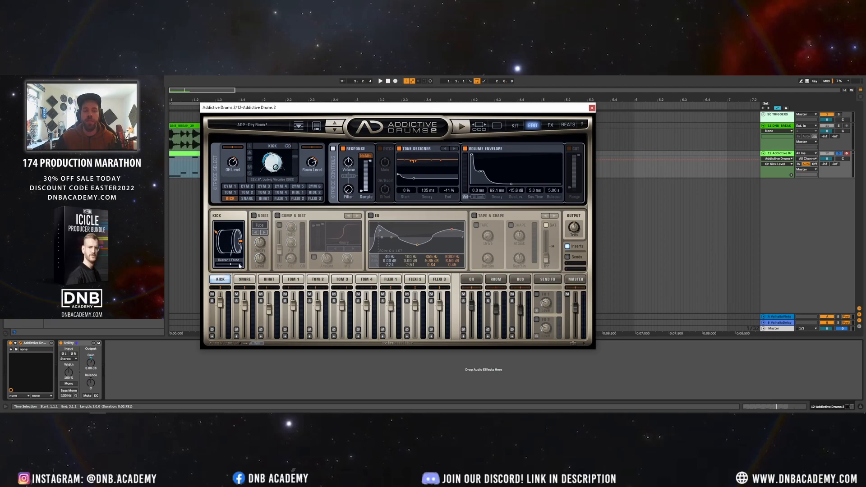
key("space")
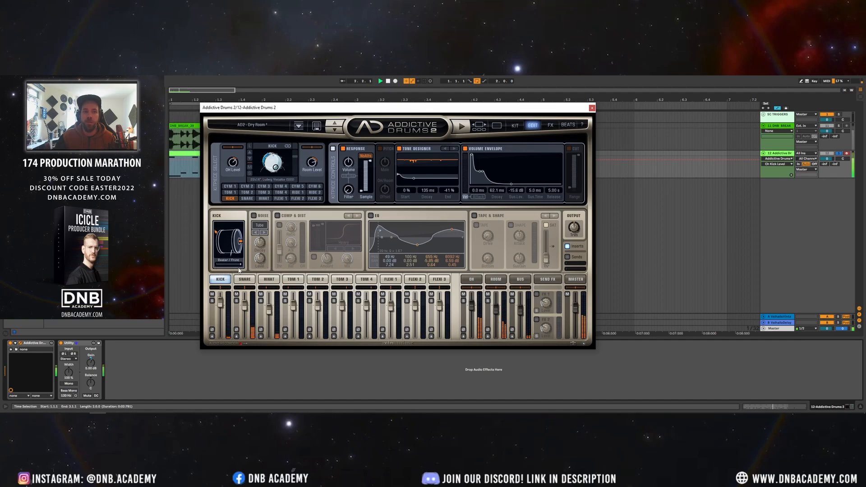
left_click_drag(241, 265, 209, 266)
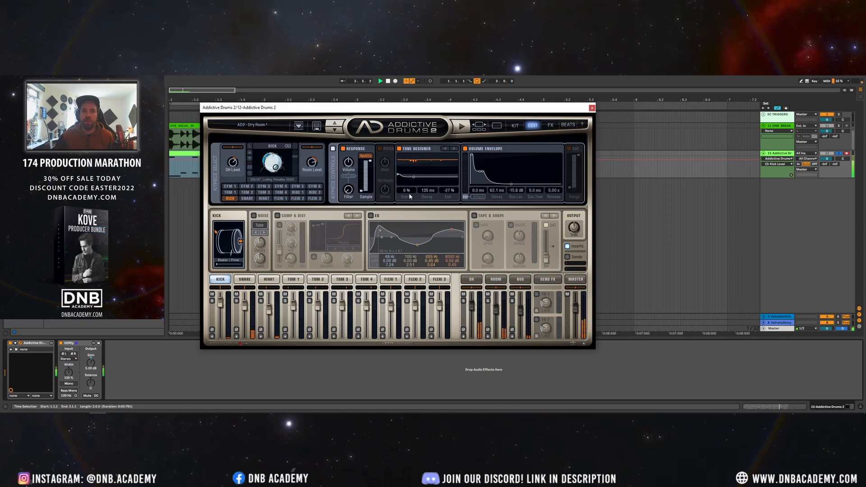
left_click_drag(479, 172, 480, 168)
left_click_drag(477, 161, 480, 170)
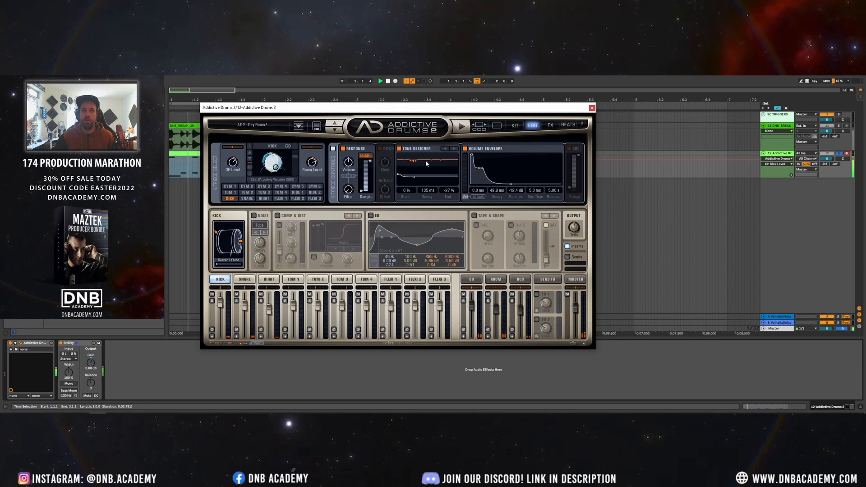
- Open the snare's edit settings and switch off its Comp & Dist, EQ, Tape & Shape and Cut sections
left_click(513, 126)
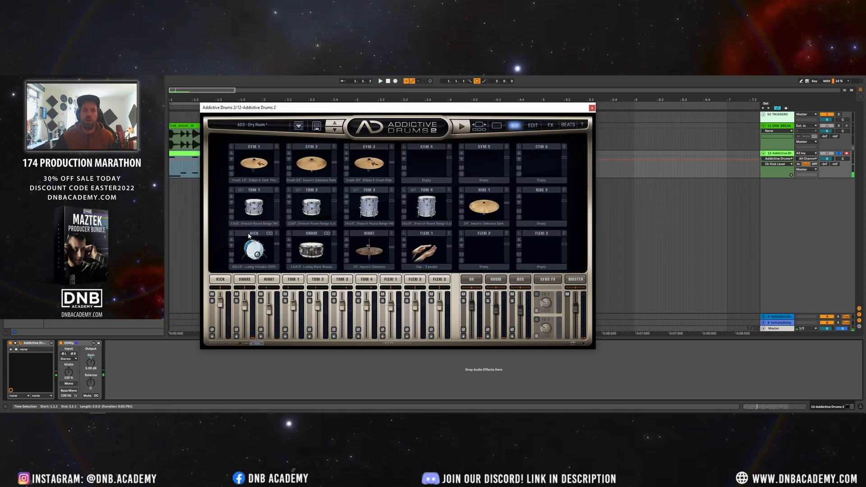
left_click(333, 234)
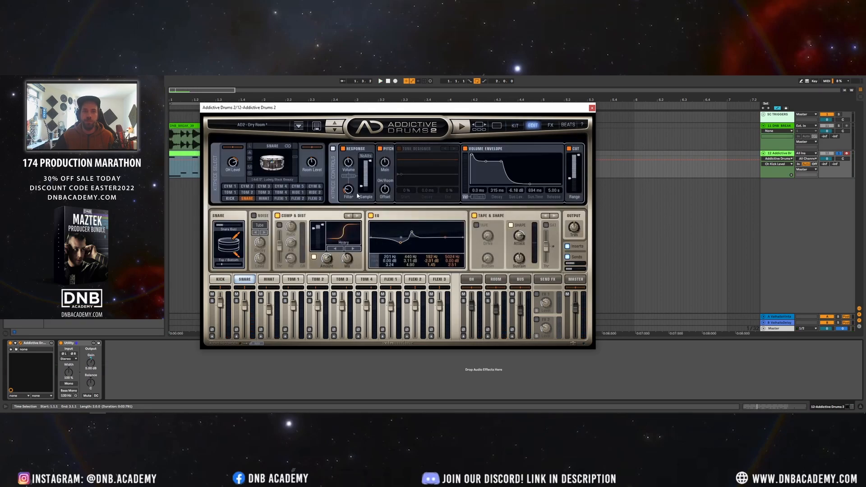
left_click(277, 216)
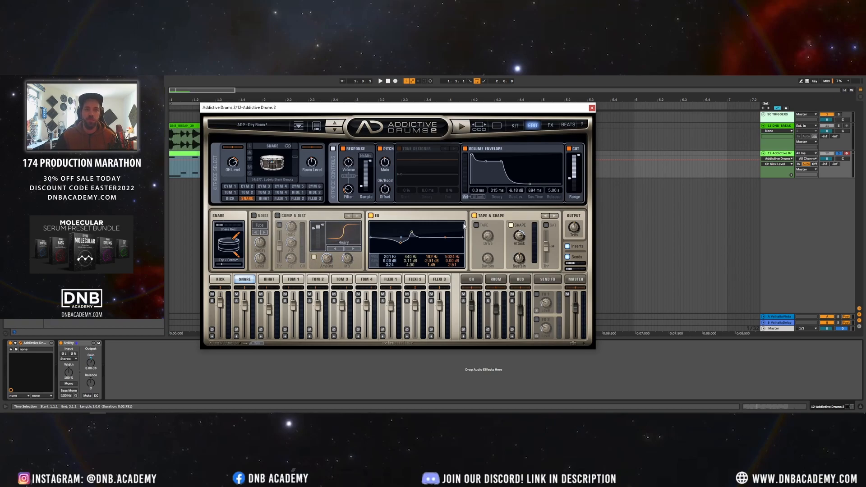
left_click(370, 216)
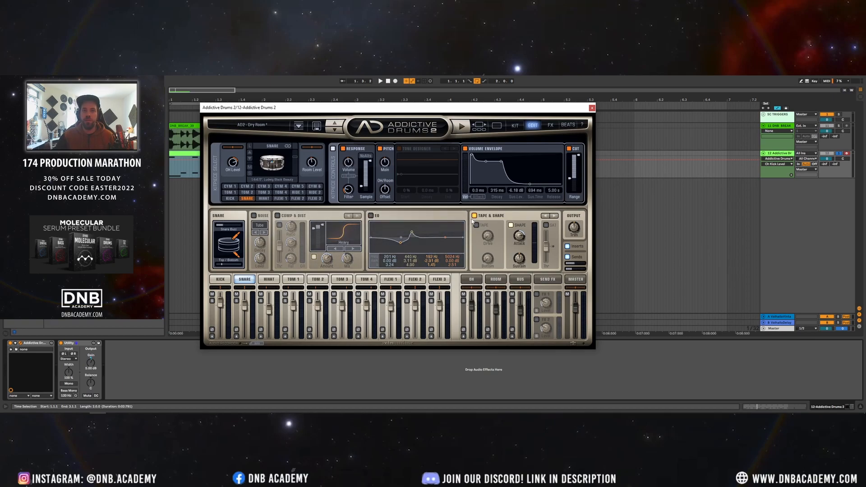
left_click(474, 216)
left_click(269, 129)
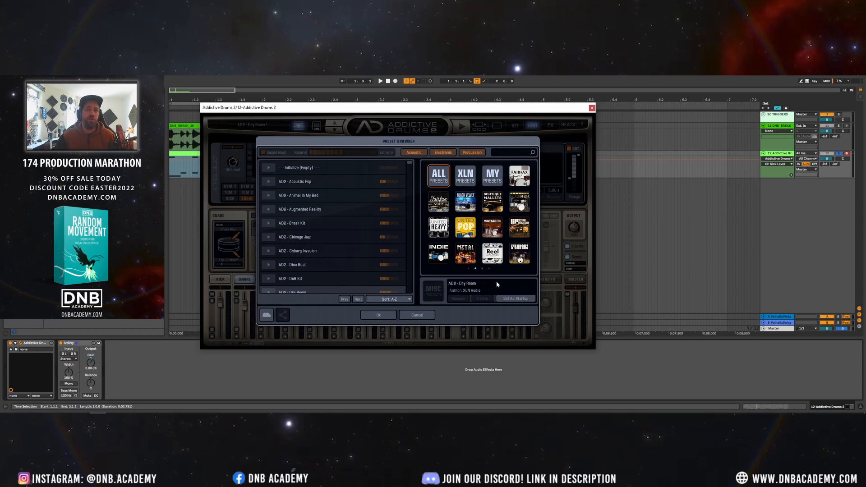
left_click(419, 317)
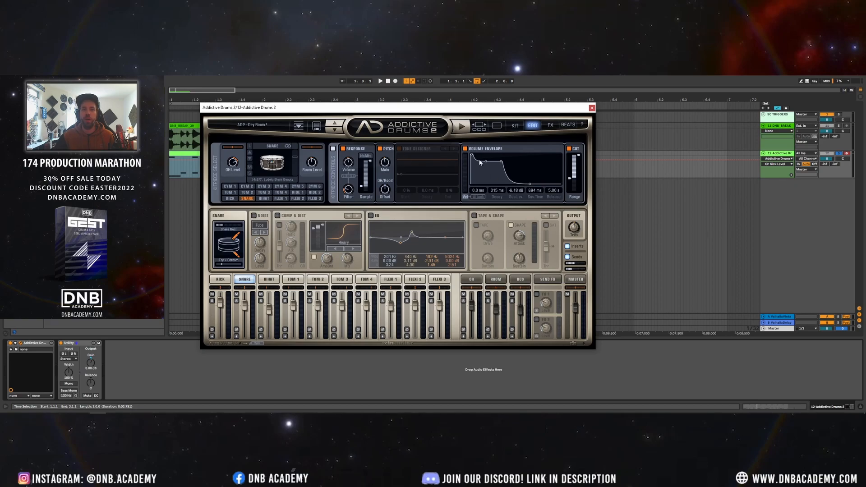
left_click(569, 148)
- While the pattern plays, replace the snare with the Ludwig Supraphonic 402, adjust its main pitch and enable NoAlts
key("space")
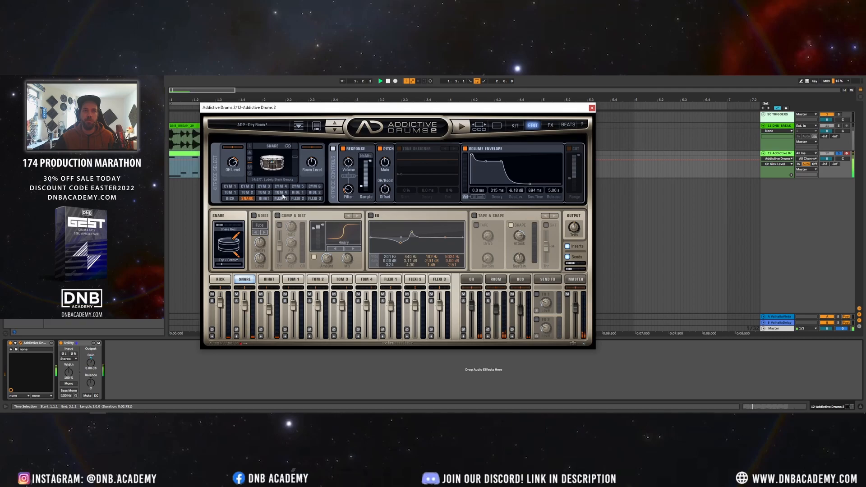
left_click(250, 154)
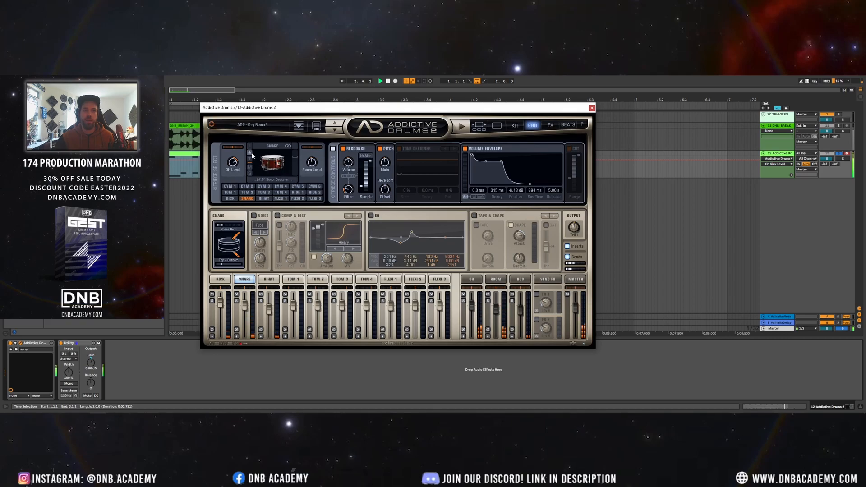
left_click(250, 159)
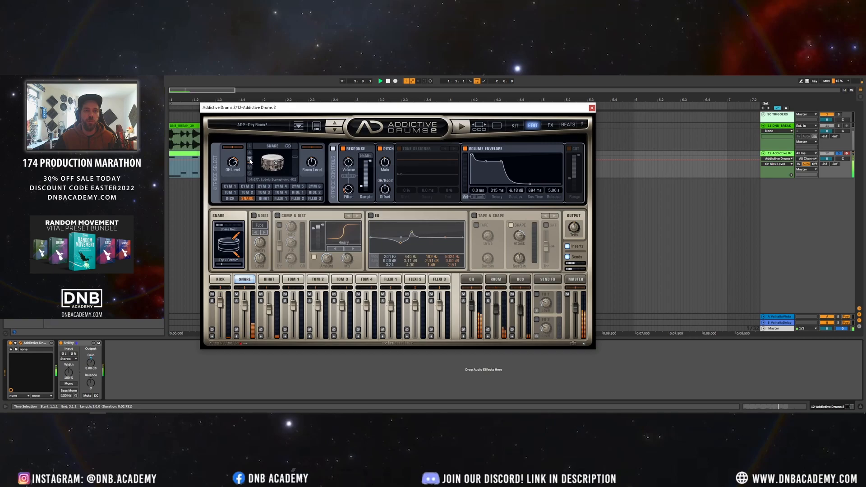
left_click_drag(384, 162, 386, 161)
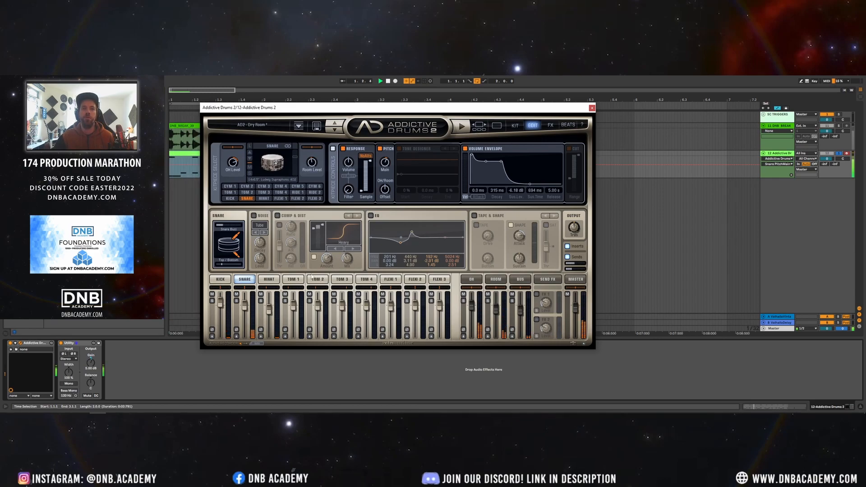
- Raise the hi-hat's main pitch by just under one semitone and adjust its Cut range
left_click(269, 280)
left_click_drag(383, 171, 385, 156)
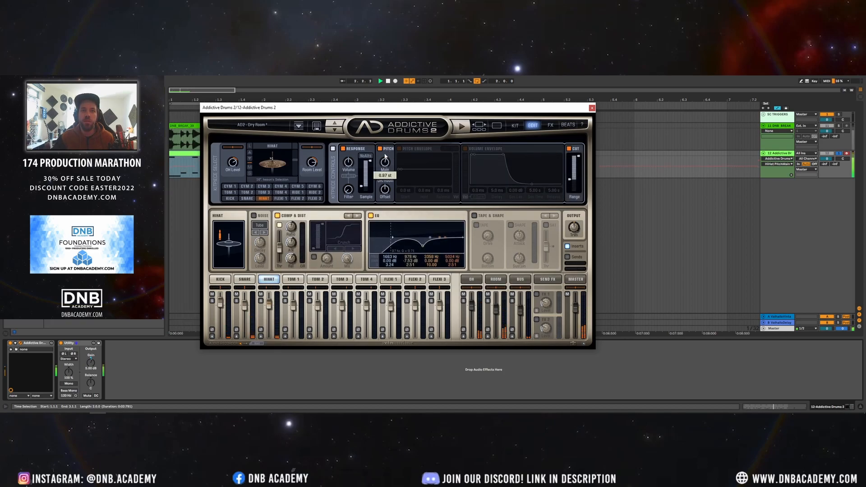
left_click_drag(569, 161, 570, 169)
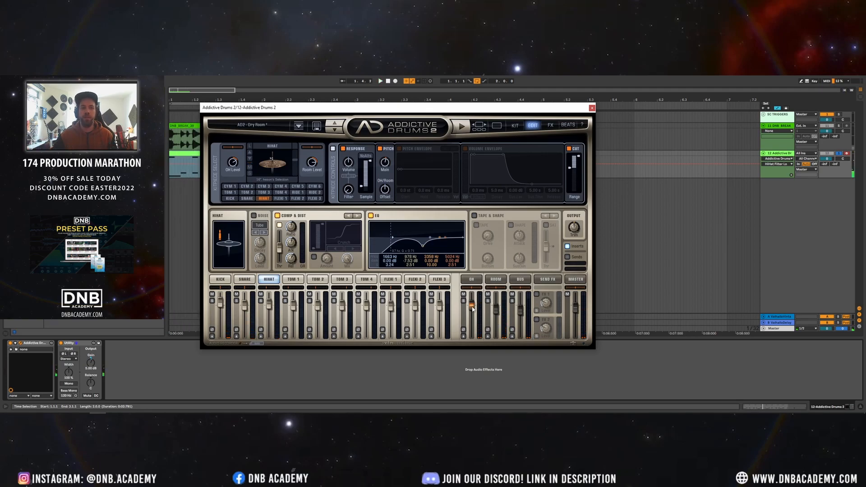
- Review the edit settings of the kick, snare and hi-hat channels
left_click(221, 280)
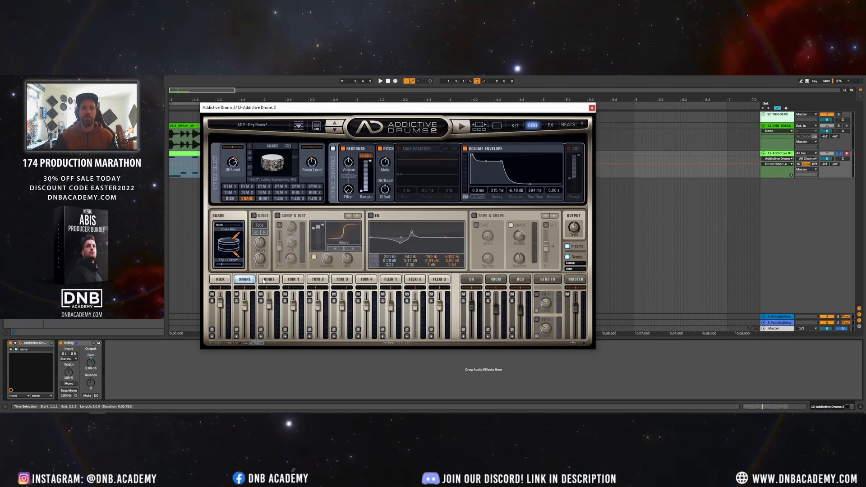
left_click(246, 280)
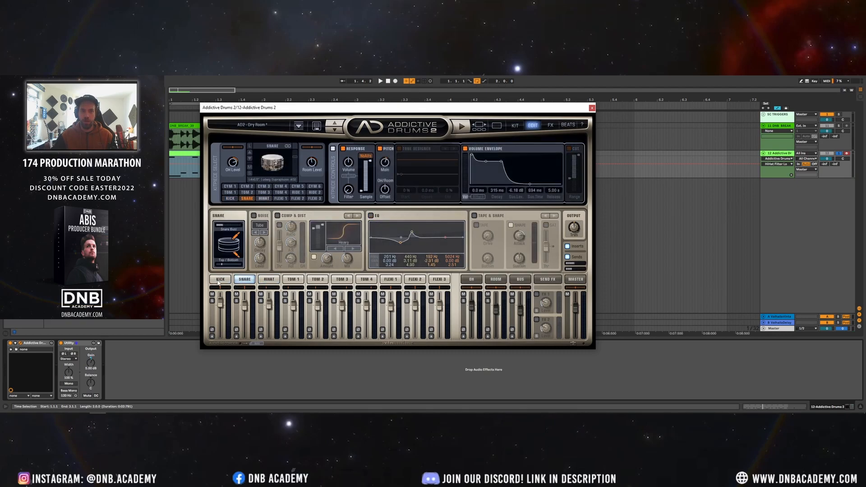
left_click(268, 279)
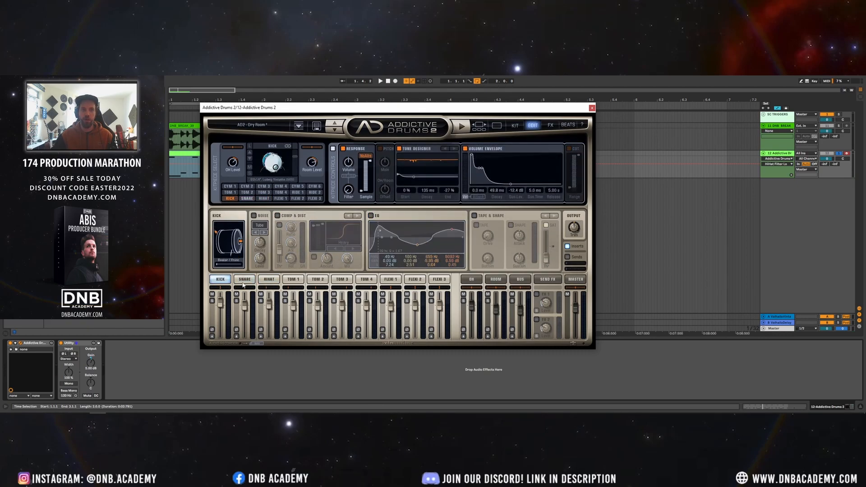
- Open the Addictive Drums MIDI clip in the note editor, close the plug-in window and play the pattern
double_click(188, 153)
left_click_drag(521, 118, 587, 116)
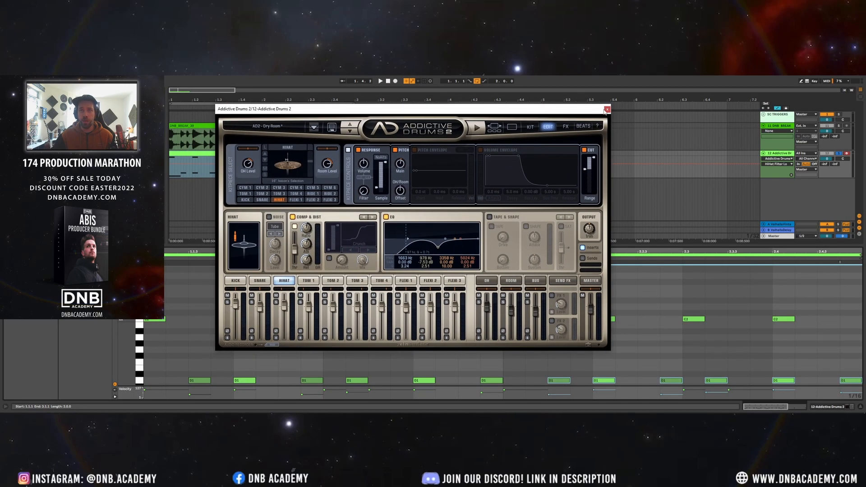
left_click(606, 109)
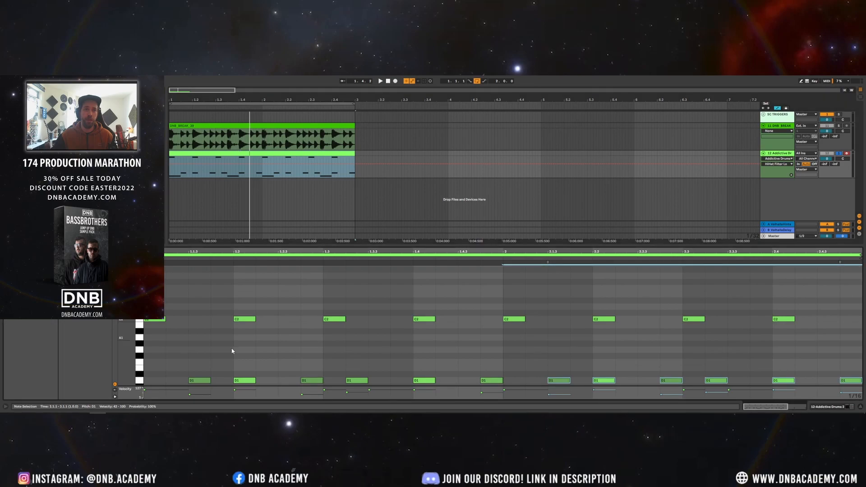
key("space")
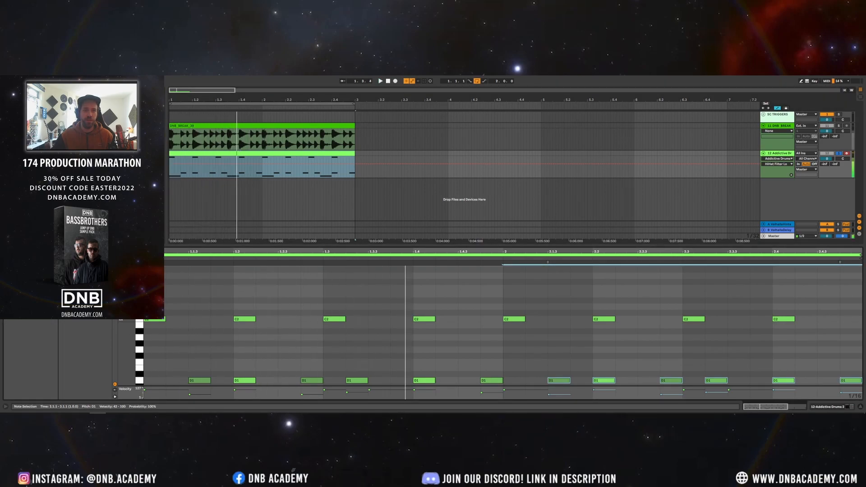
key("space")
- Add an E2 note at the clip's start, copy it to beat 1.2 and play the pattern
double_click(177, 294)
left_click_drag(178, 296, 255, 296)
key("space")
key("space")
key("space")
key("space")
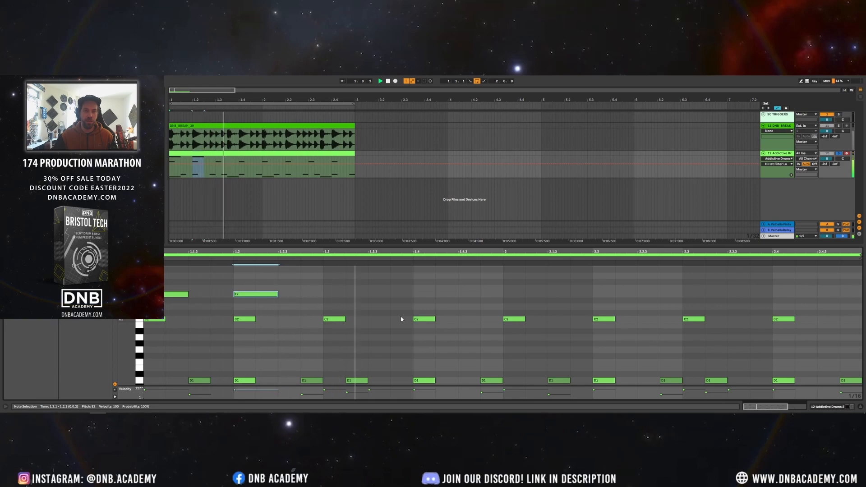
- Stop playback and lower the velocity of the E2 note on beat 1.2 to 48
key("space")
left_click_drag(324, 294, 240, 297)
left_click(252, 295)
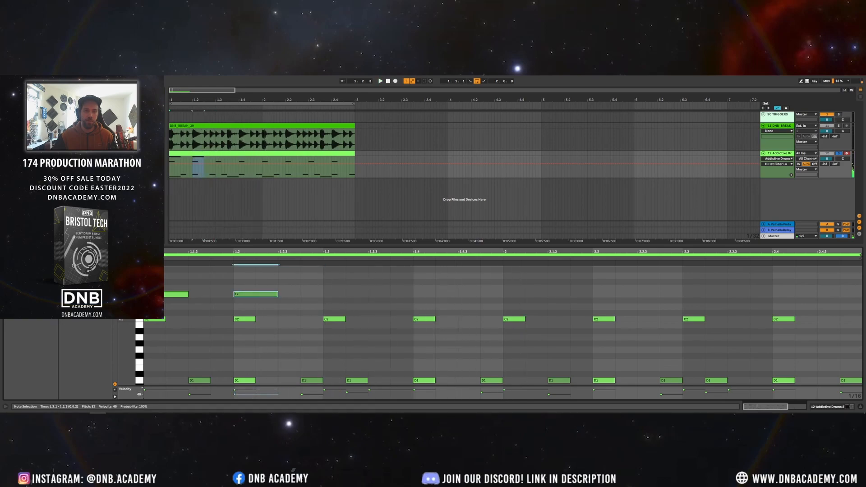
- Duplicate the pair of E2 notes across the rest of the two-bar clip and play the pattern
left_click_drag(323, 287, 152, 309)
key("ctrl+d")
key("ctrl+d")
key("ctrl+d")
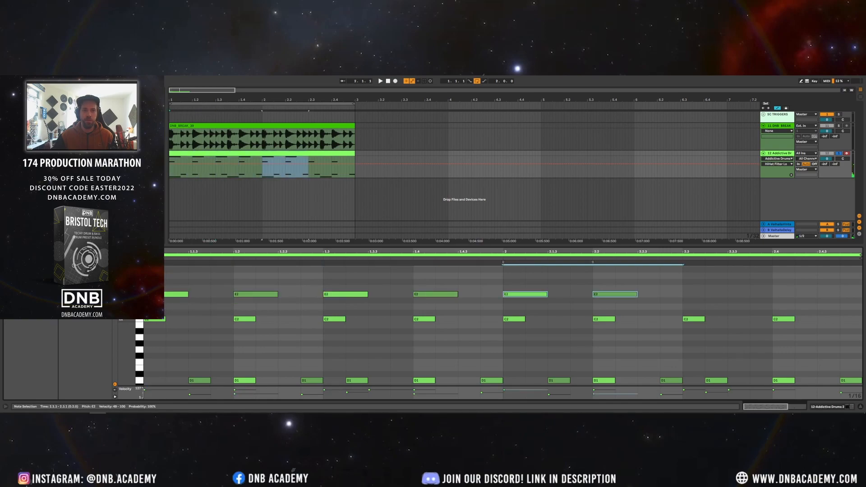
key("space")
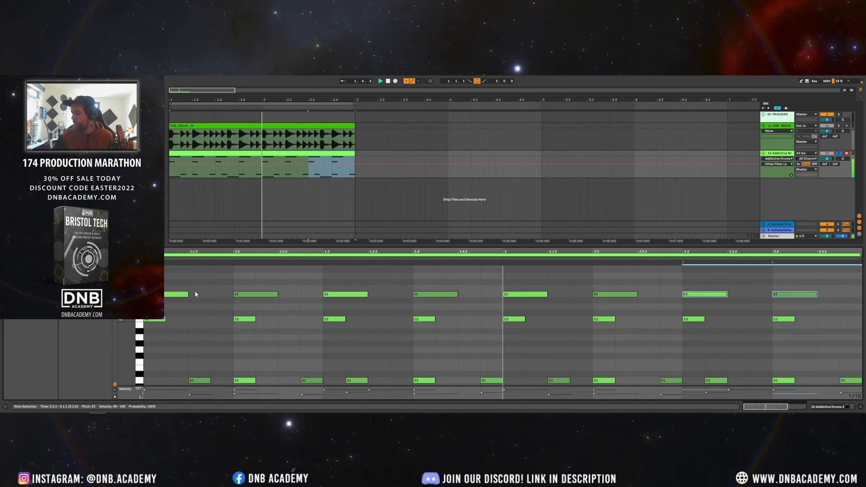
- Add a C2 note at 1.1.3 with velocity 48 and duplicate it together with the following C2 note
double_click(191, 319)
left_click_drag(190, 390, 190, 395)
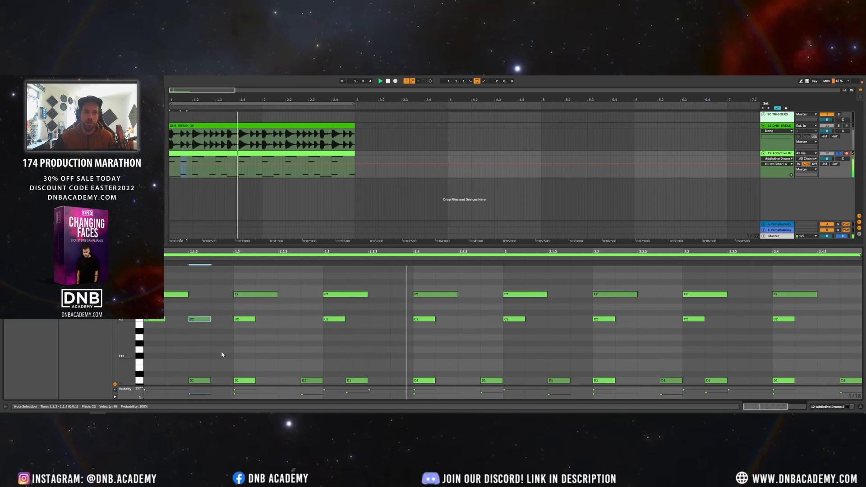
left_click_drag(278, 323, 190, 316)
key("ctrl+d")
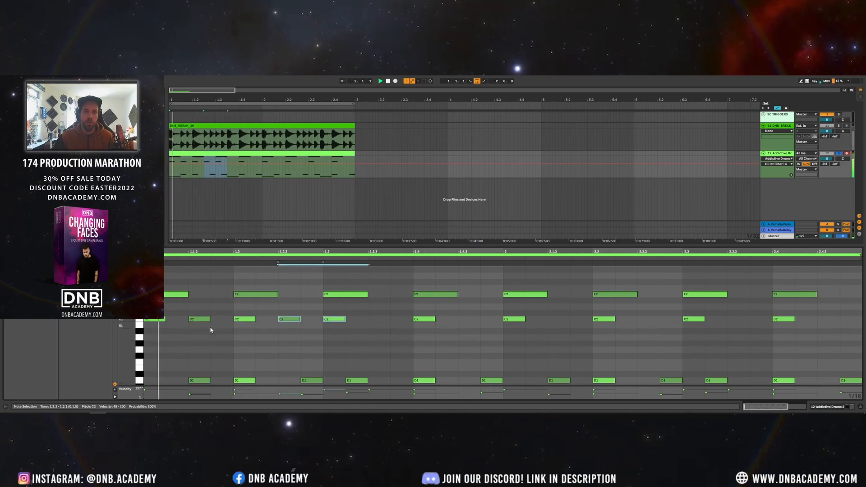
- Duplicate the alternating loud and soft C2 notes through to the end of the clip and check them in playback
left_click_drag(322, 323, 177, 321)
key("ctrl+d")
key("ctrl+d")
key("ctrl+d")
key("ctrl+d")
key("space")
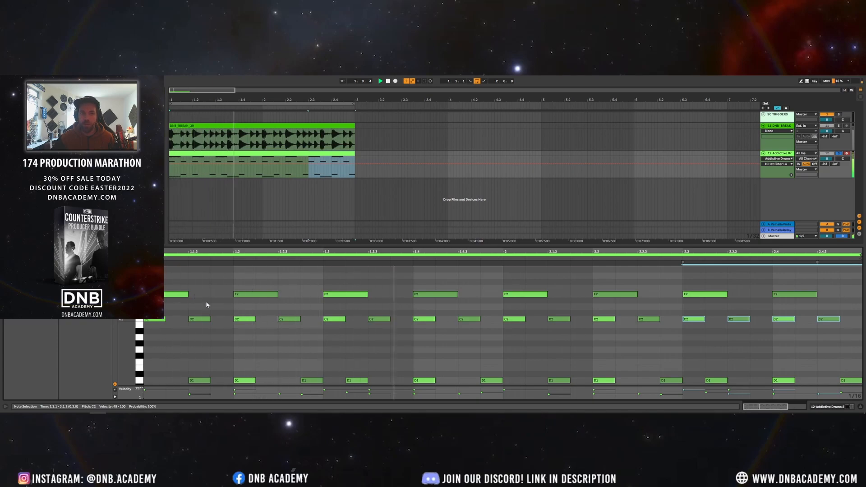
- Stop playback, add a G#2 note on beat 1.2 at velocity 88 and play the pattern
scroll(248, 302, "up", 2)
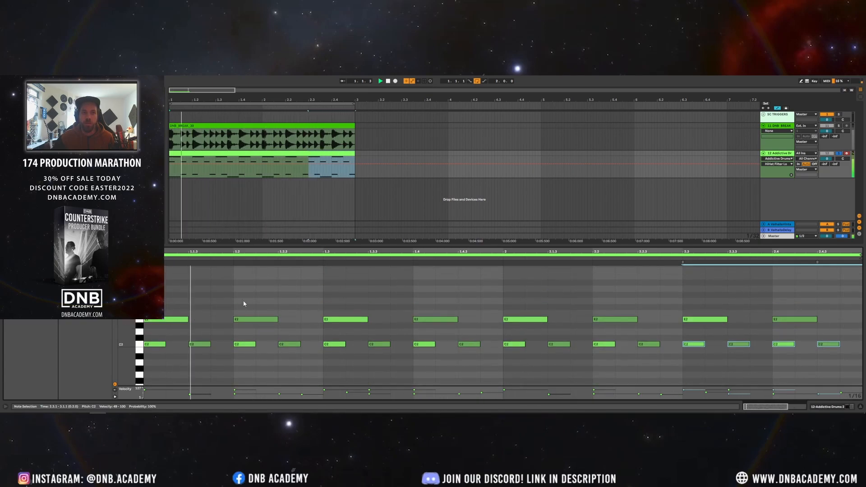
key("space")
left_click(236, 296)
double_click(238, 295)
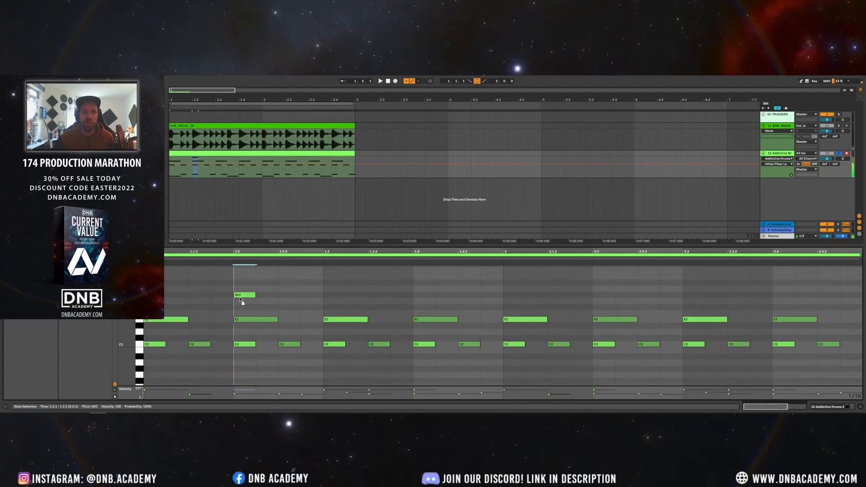
left_click_drag(234, 390, 234, 393)
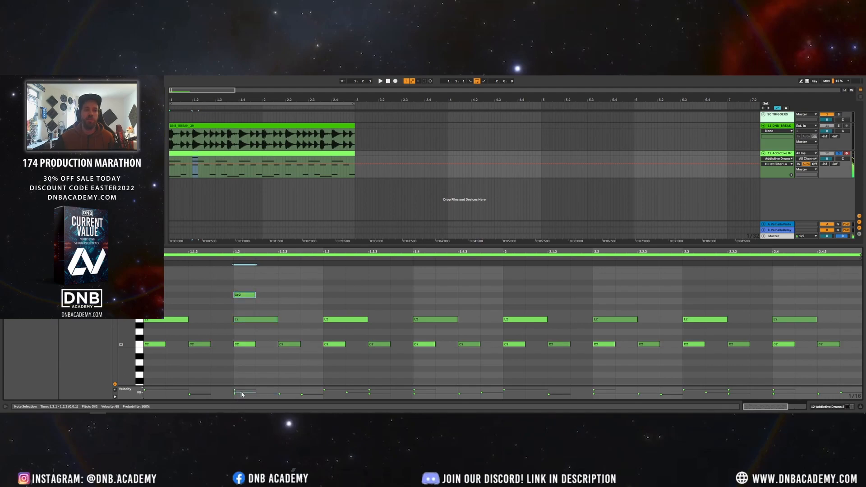
key("space")
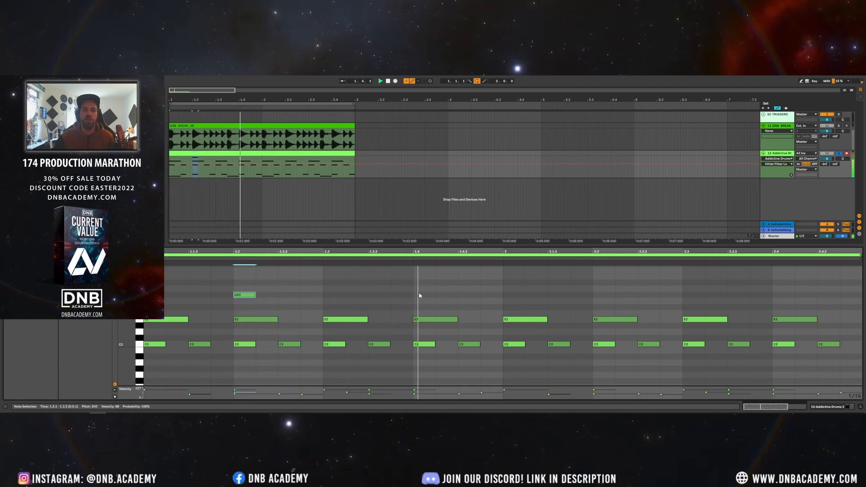
- Repeat the G#2 note on beats 1.4, 2.2 and 2.4
left_click_drag(413, 292, 813, 312)
key("ctrl+d")
key("ctrl+d")
key("ctrl+d")
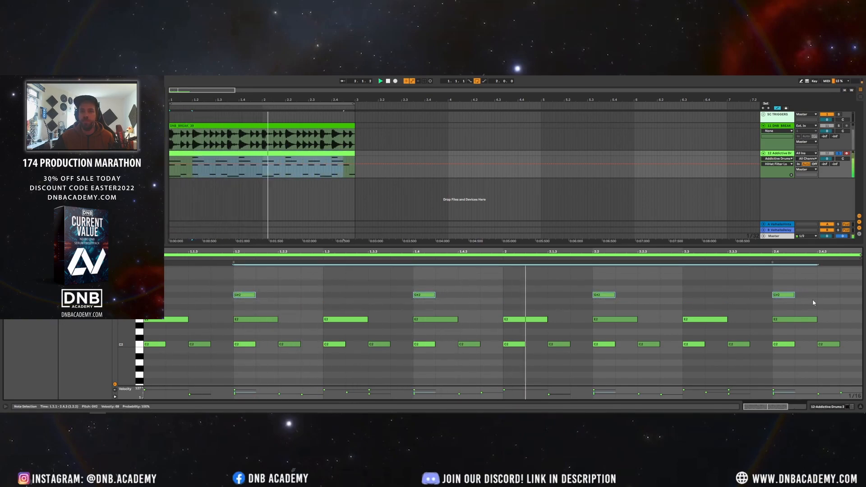
- Raise the velocity of all four G#2 notes while the pattern plays
left_click(245, 393)
left_click_drag(245, 392, 245, 390)
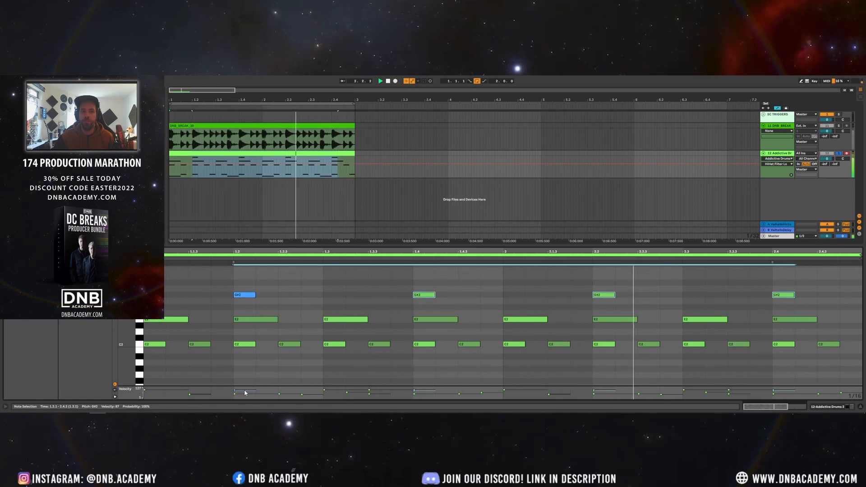
left_click_drag(244, 390, 244, 390)
left_click_drag(251, 274, 828, 301)
left_click_drag(245, 390, 247, 391)
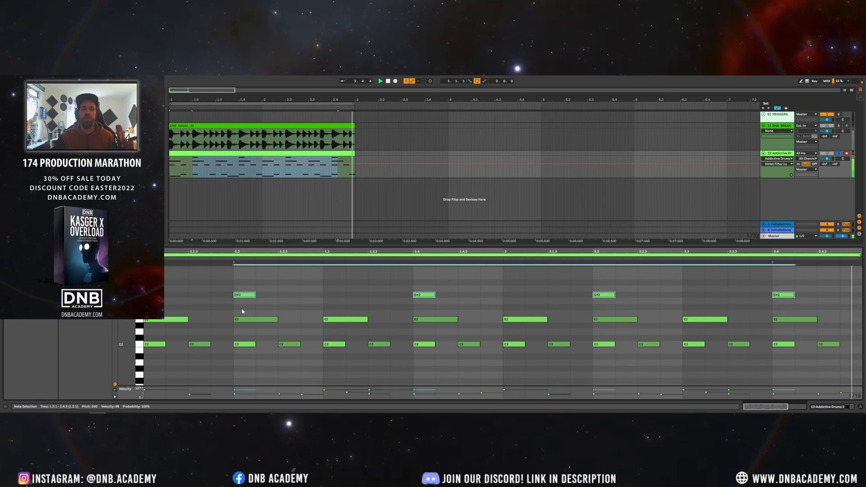
left_click_drag(781, 298, 849, 298)
left_click_drag(325, 279, 306, 304)
key("Delete")
left_click_drag(483, 285, 490, 307)
key("Delete")
left_click_drag(670, 282, 671, 308)
key("Delete")
left_click_drag(826, 282, 858, 303)
key("Delete")
- Replace the C2 note at 2.4.3 with a G2 copy of the last G#2 note and set its velocity to 120
left_click(773, 295)
left_click_drag(774, 297, 829, 301)
left_click(828, 344)
key("Delete")
key("space")
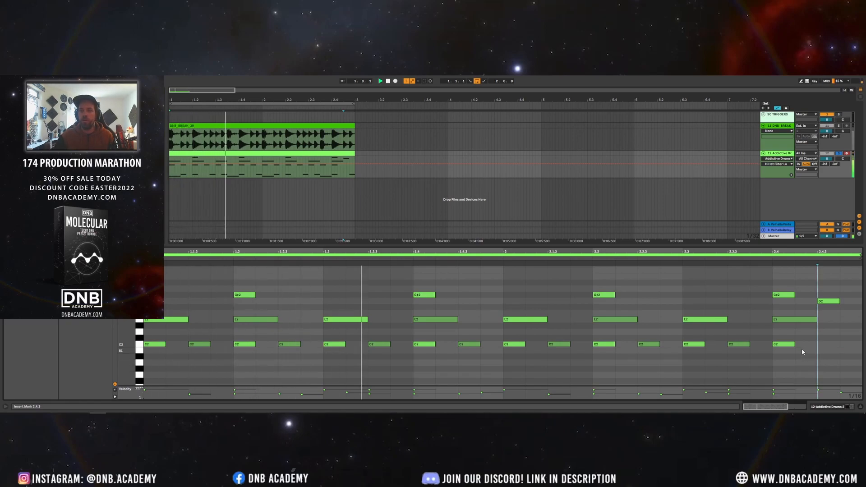
left_click(829, 391)
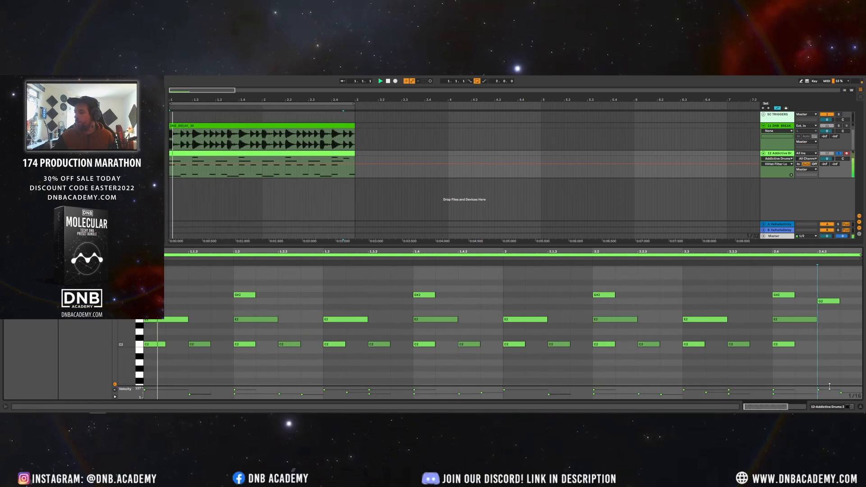
left_click_drag(831, 390, 831, 388)
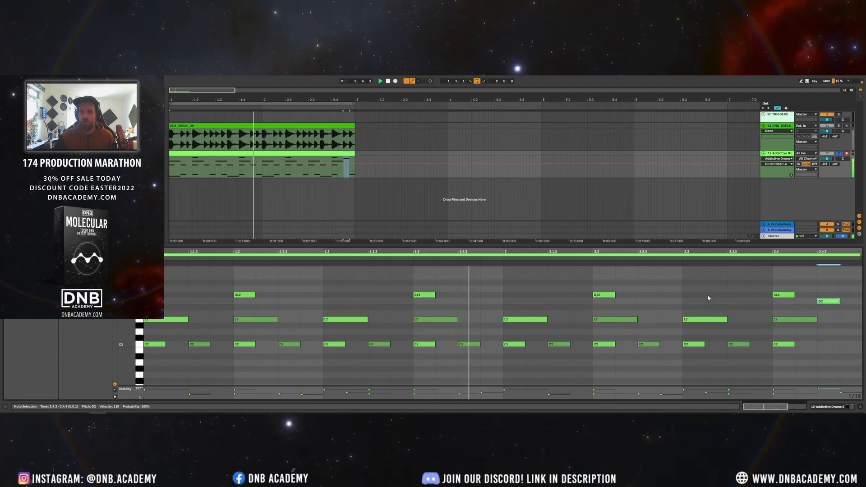
- Replace the E2 note at the clip's start with a shorter one-sixteenth E2 note and listen to the pattern
left_click(162, 319)
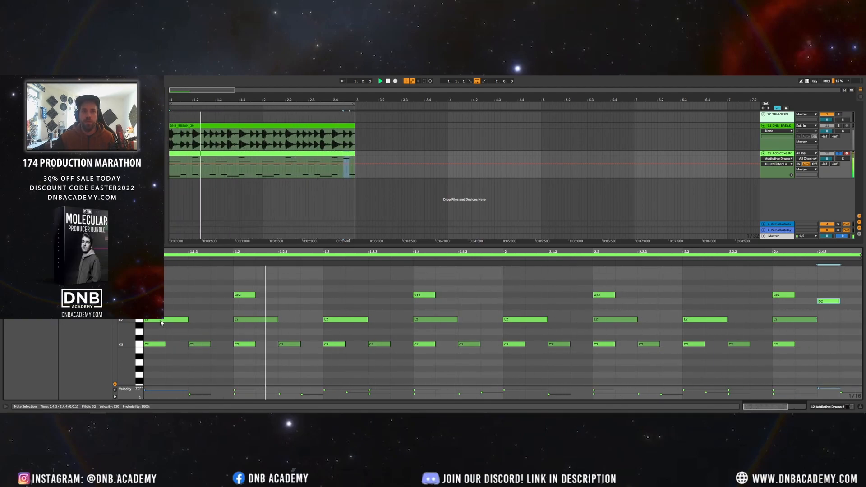
key("Delete")
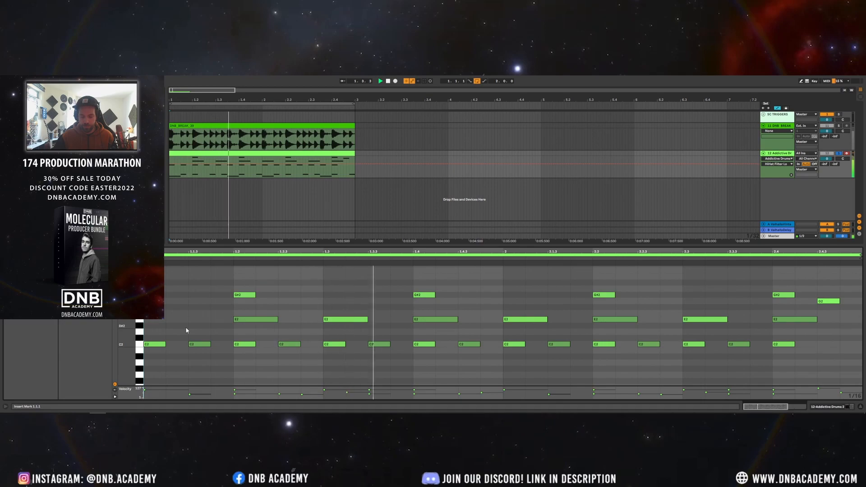
double_click(151, 322)
key("space")
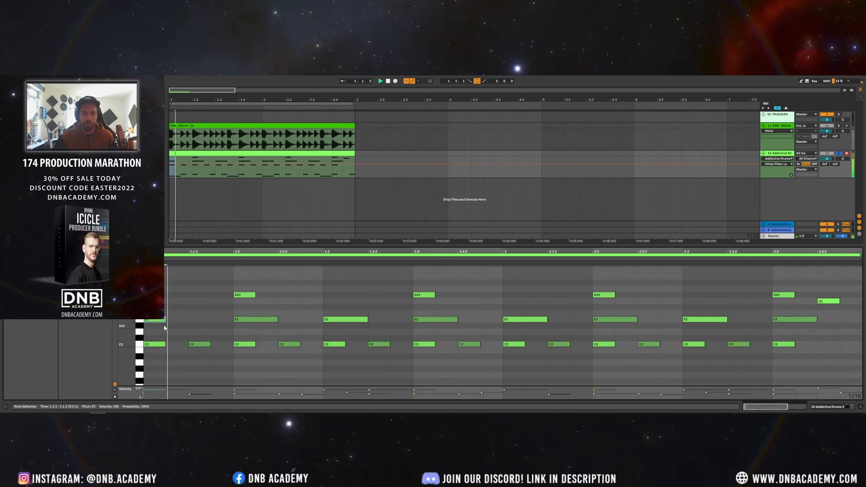
key("space")
key("space")
key("space")
left_click_drag(155, 391, 155, 395)
key("space")
key("space")
key("ctrl+z")
key("space")
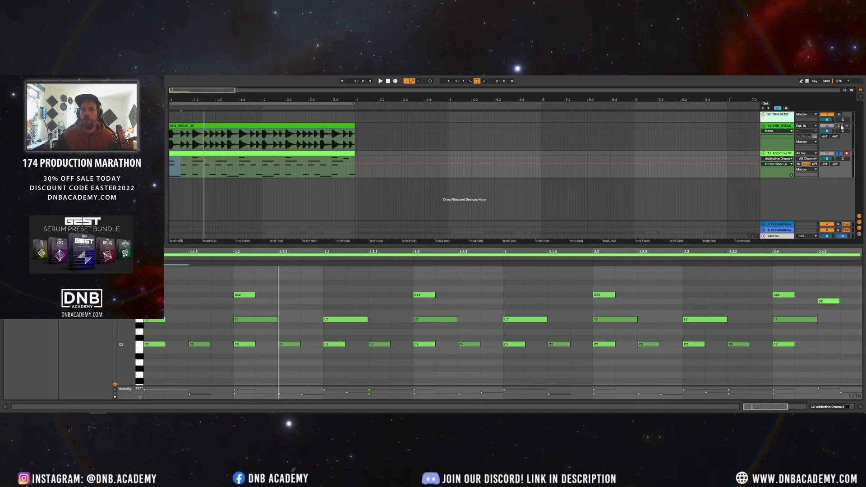
- Play the break track soloed on its own and add the Addictive Drums track to the solo for comparison
key("space")
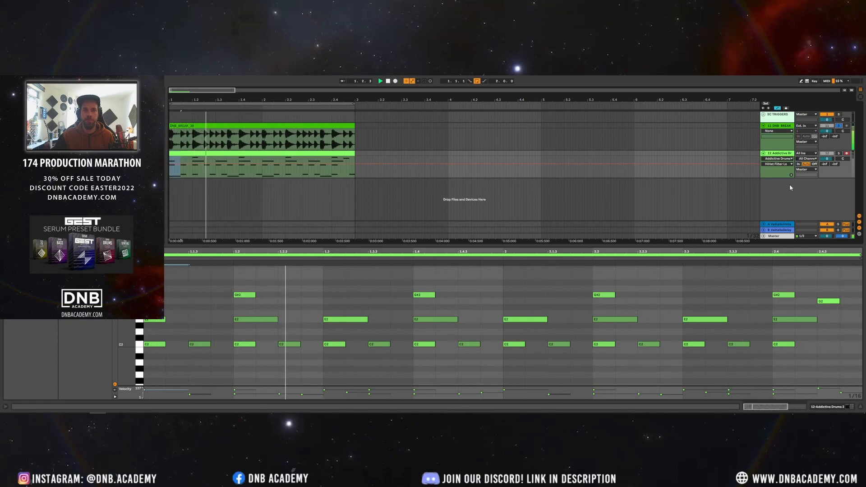
left_click(837, 154)
left_click(838, 126)
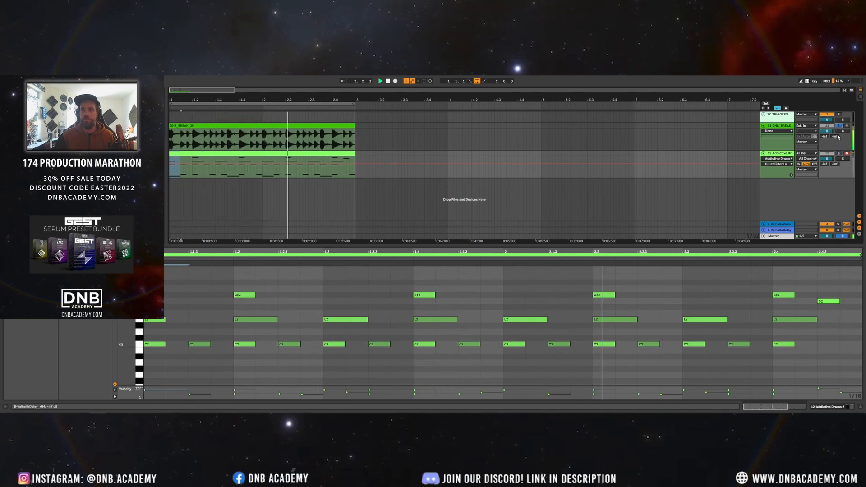
left_click(838, 154)
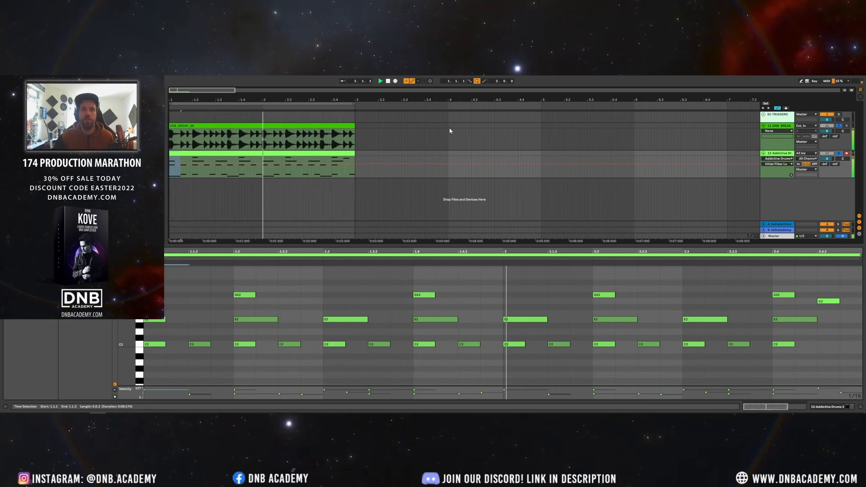
- Stop playback and rename the Addictive Drums track as ADDICTIVE VST
left_click_drag(255, 98, 255, 89)
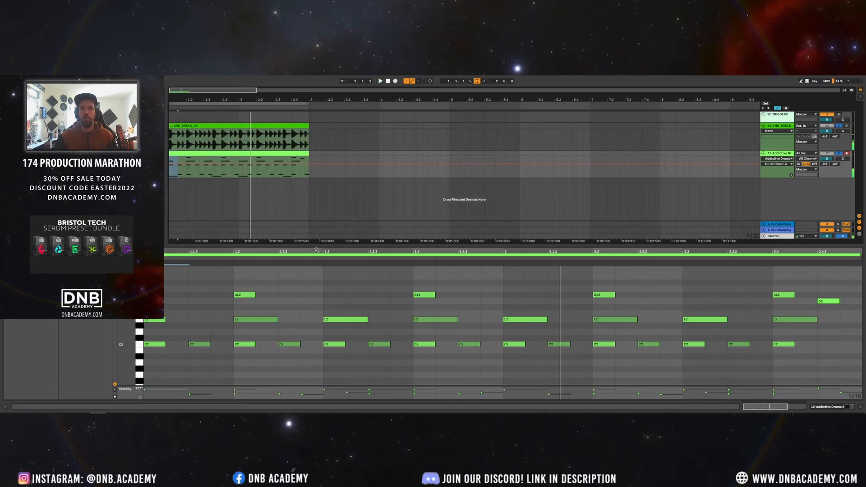
left_click_drag(315, 246, 315, 274)
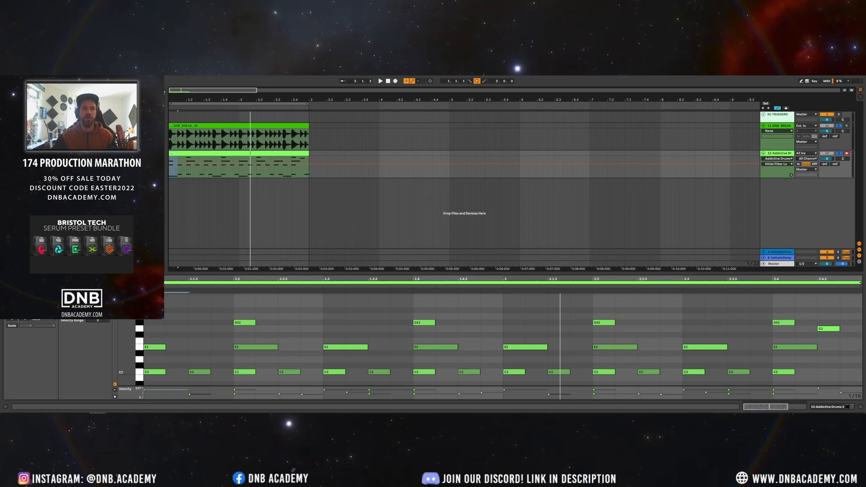
left_click_drag(195, 90, 194, 93)
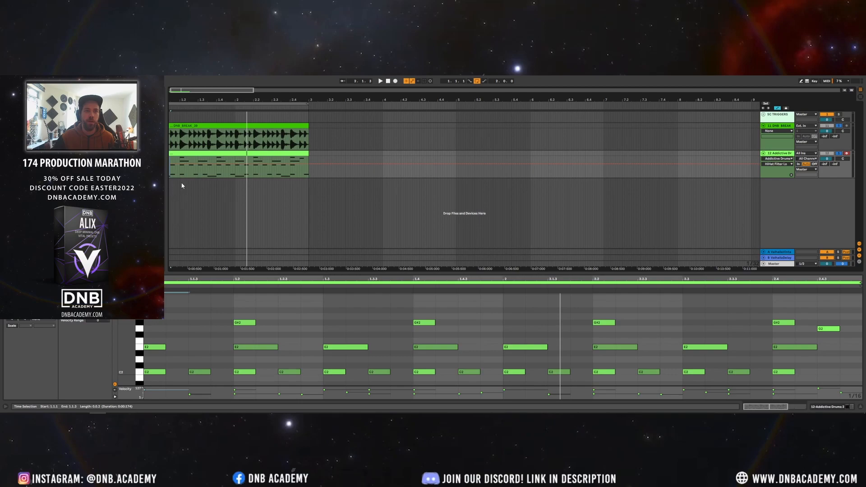
left_click(250, 159)
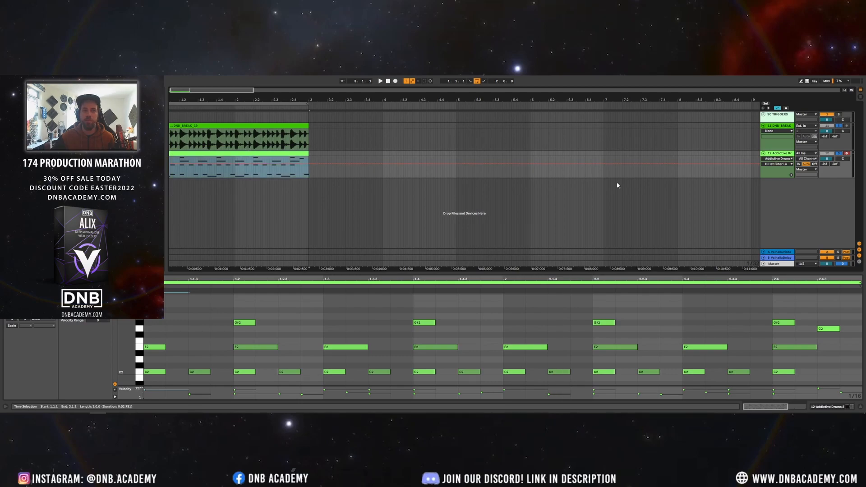
double_click(774, 155)
type("ADDICTIVE")
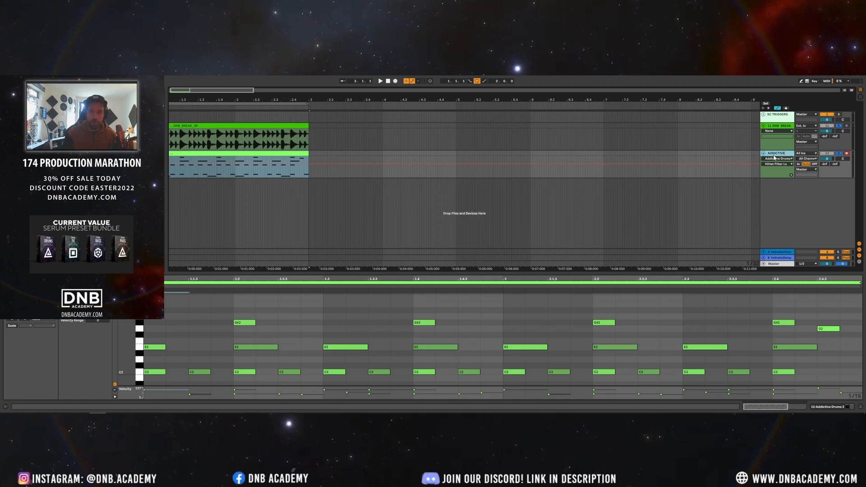
type(" VST")
key("Return")
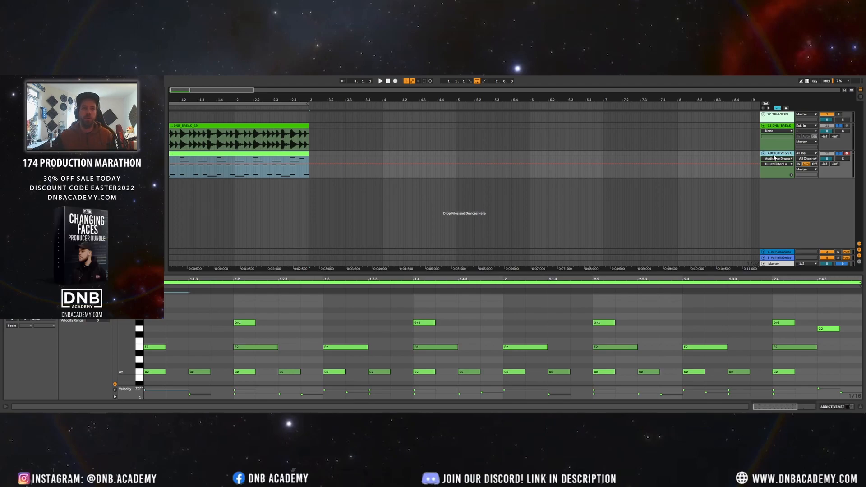
- Insert five new audio tracks below the ADDICTIVE VST track
left_click_drag(225, 91, 221, 91)
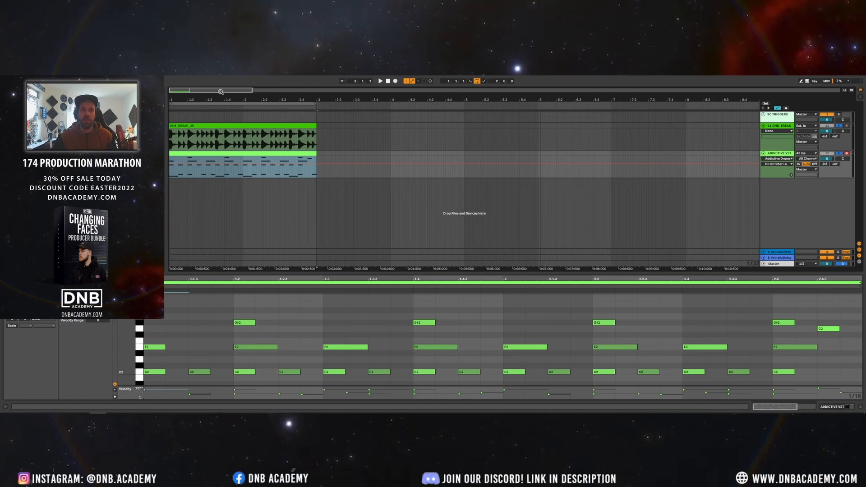
right_click(774, 189)
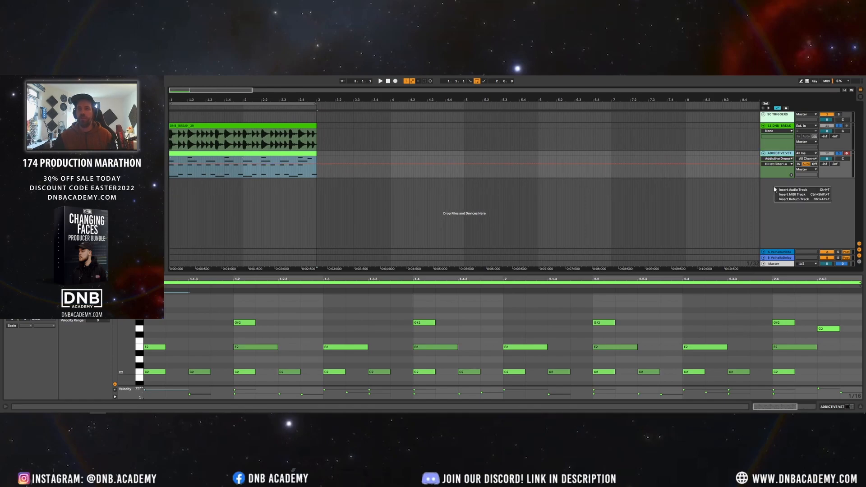
left_click(773, 185)
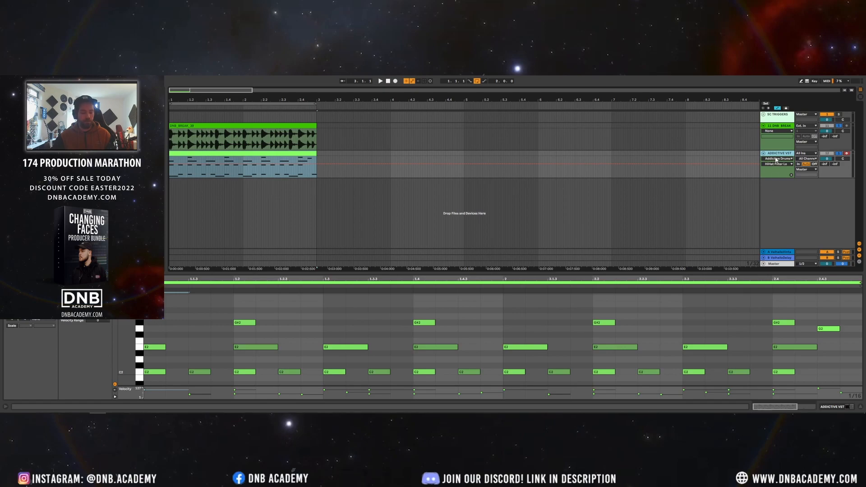
key("ctrl+t")
key("ctrl+t")
key("ctrl+t")
key("ctrl+t")
key("ctrl+t")
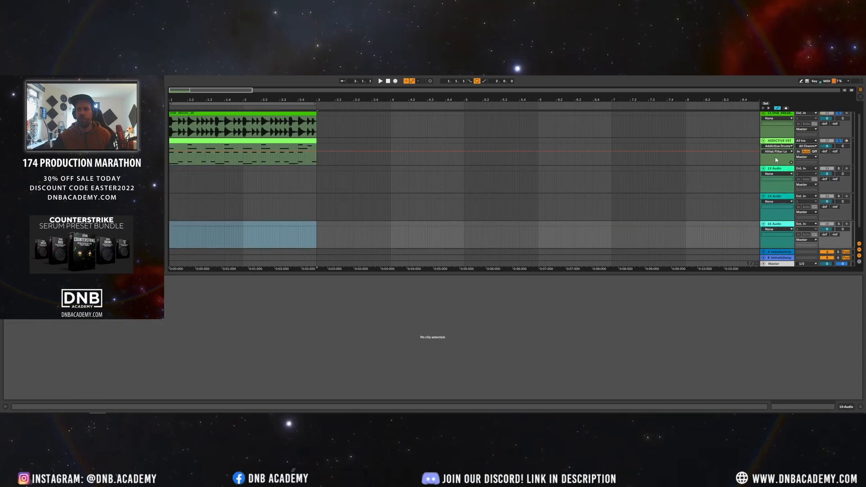
- Select the five new audio tracks, colour them red and group them
scroll(779, 163, "up", 3)
scroll(780, 165, "down", 4)
scroll(781, 167, "up", 1)
scroll(781, 167, "up", 2)
left_click(780, 169)
scroll(782, 185, "down", 2)
left_click(780, 208)
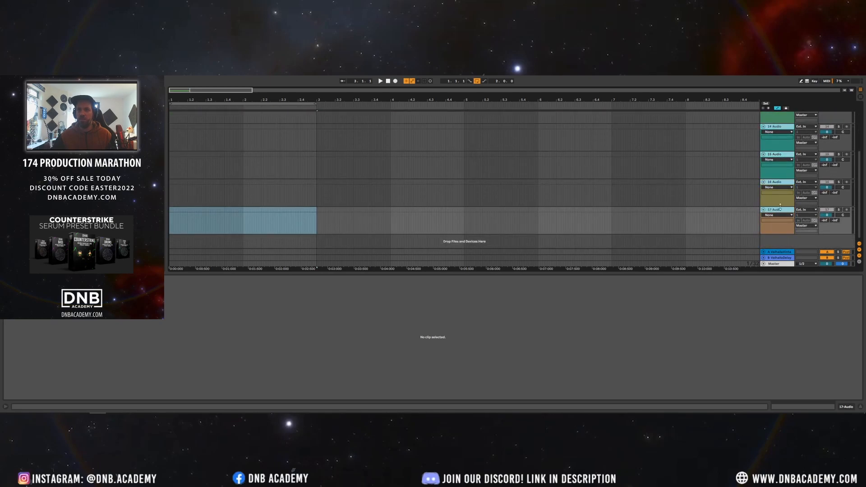
right_click(781, 209)
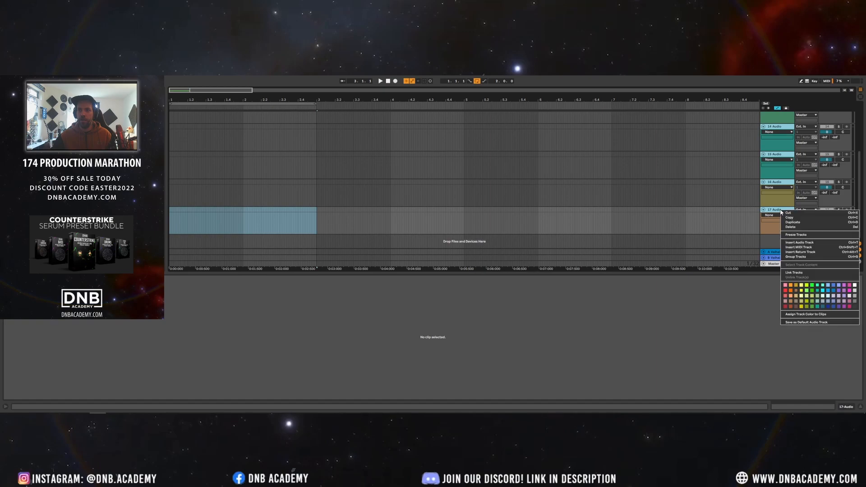
left_click(785, 291)
key("ctrl+g")
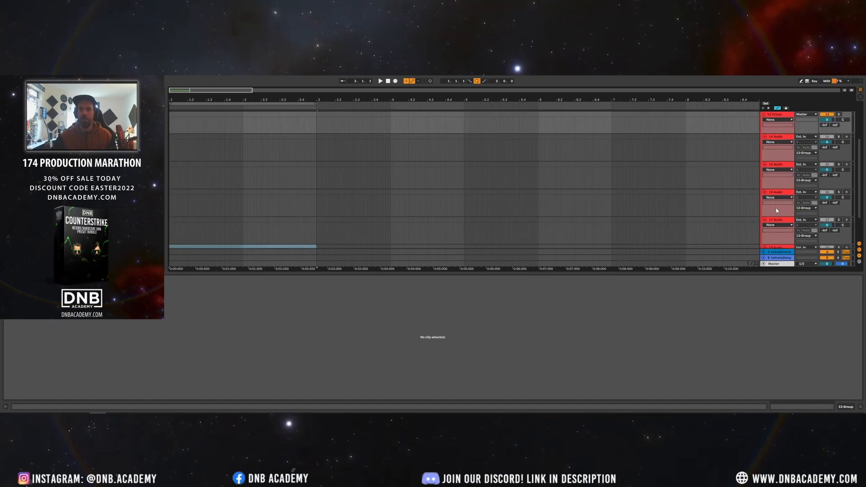
- Rename the group holding the five new audio tracks as AD OUT
left_click(777, 165)
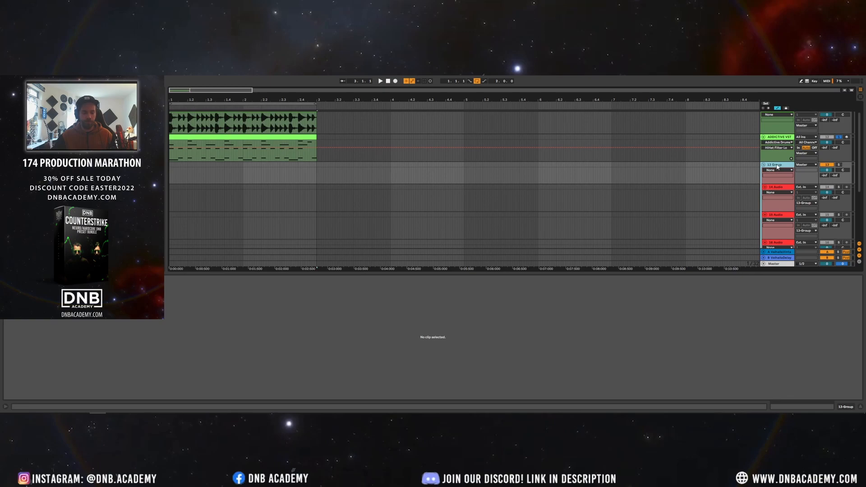
type("AD")
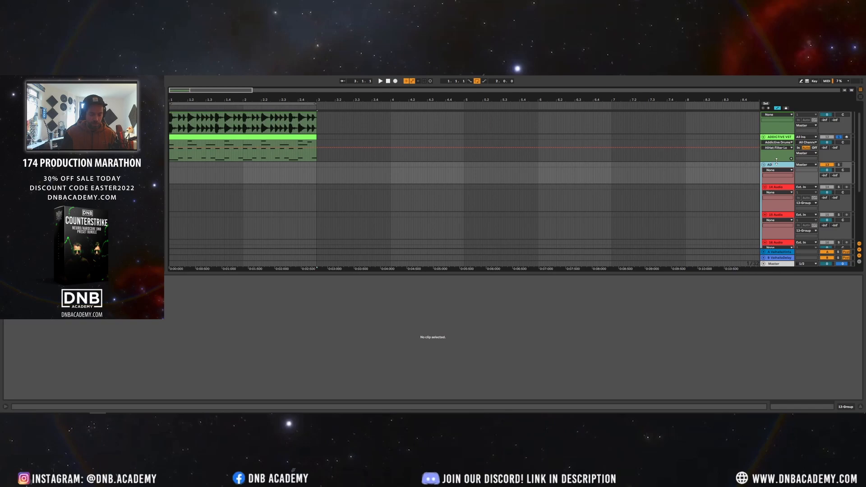
type("DICTIVAD OUT")
key("Return")
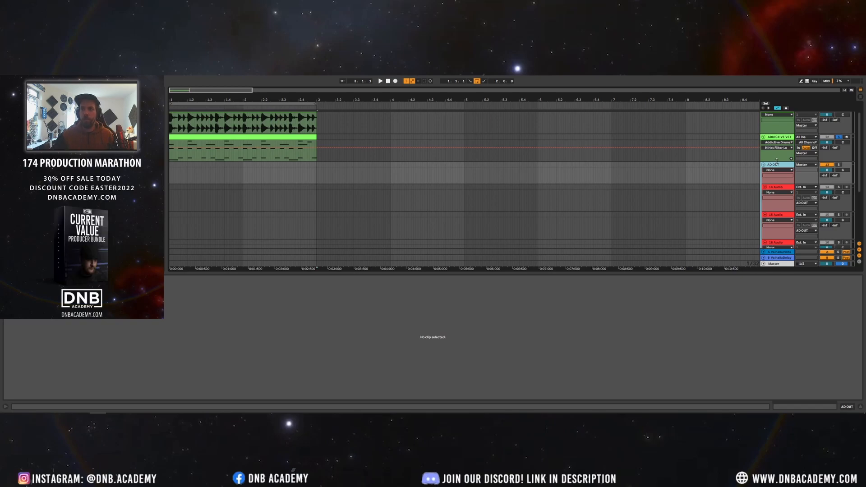
- Route the kick channel of Addictive Drums 2 to Separate Out (Post Fader) and close the plugin window
left_click(783, 139)
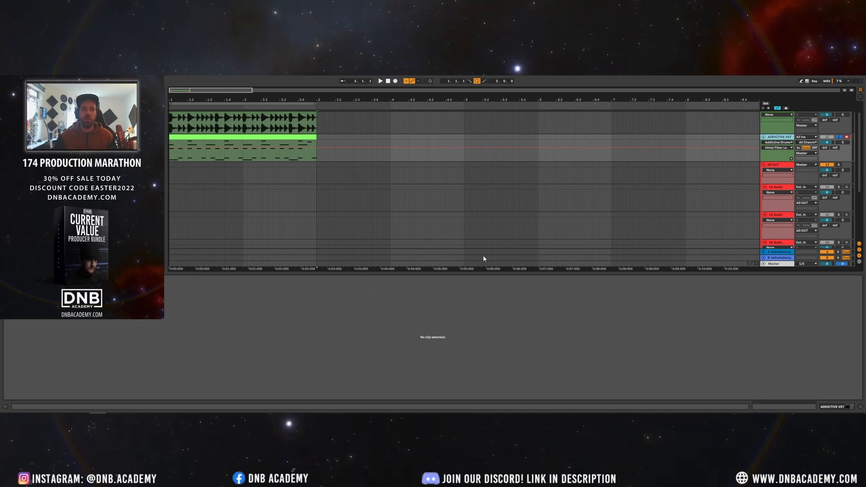
double_click(776, 139)
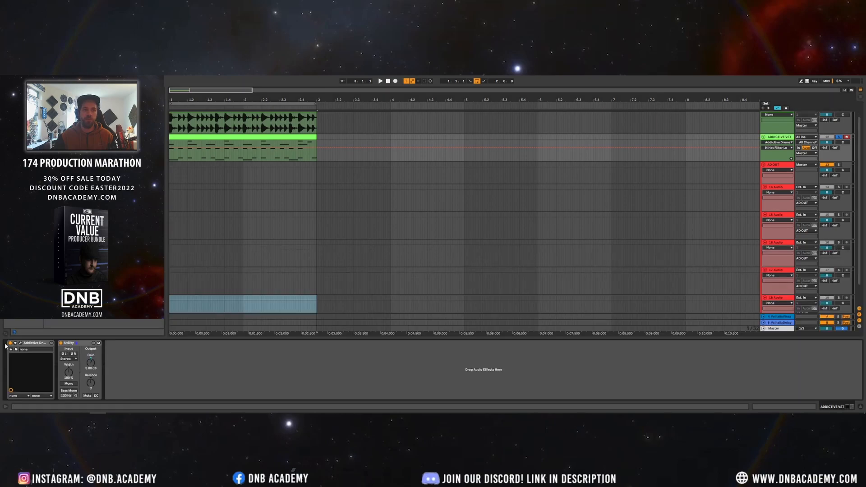
left_click(20, 343)
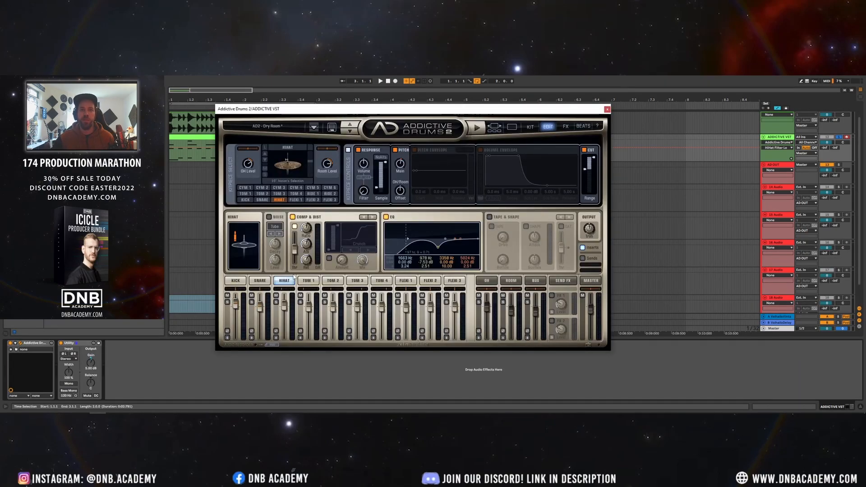
left_click(227, 337)
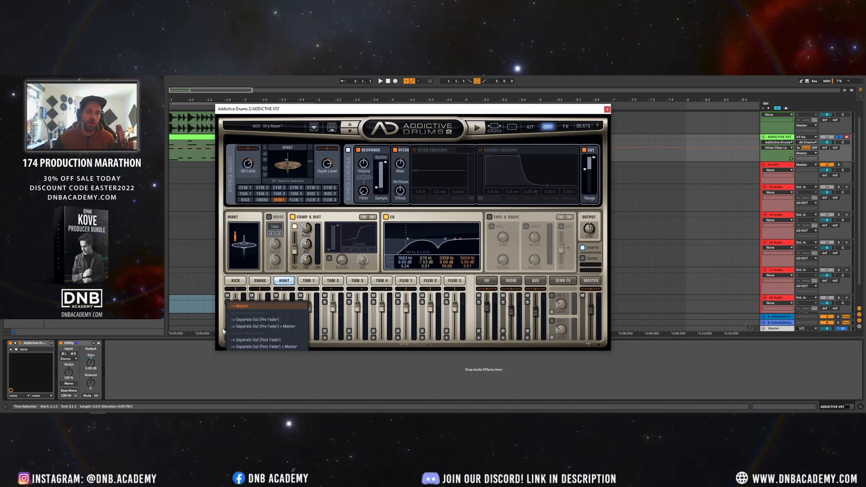
left_click(221, 314)
left_click(227, 339)
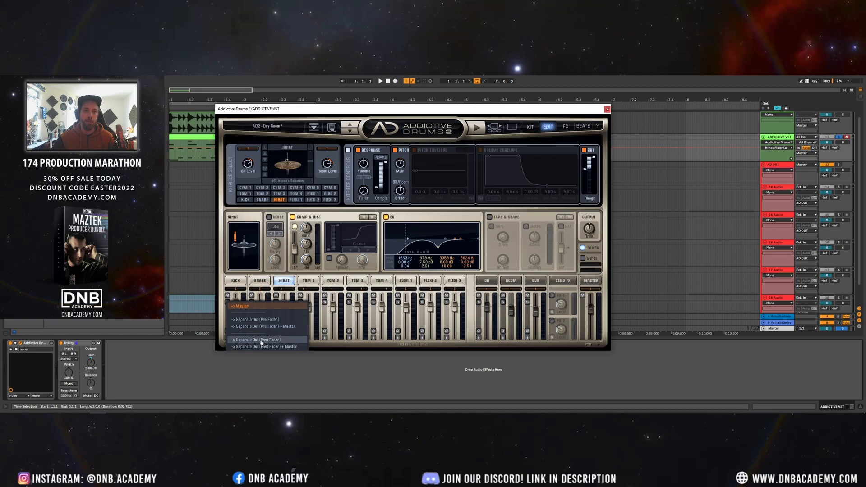
left_click(259, 321)
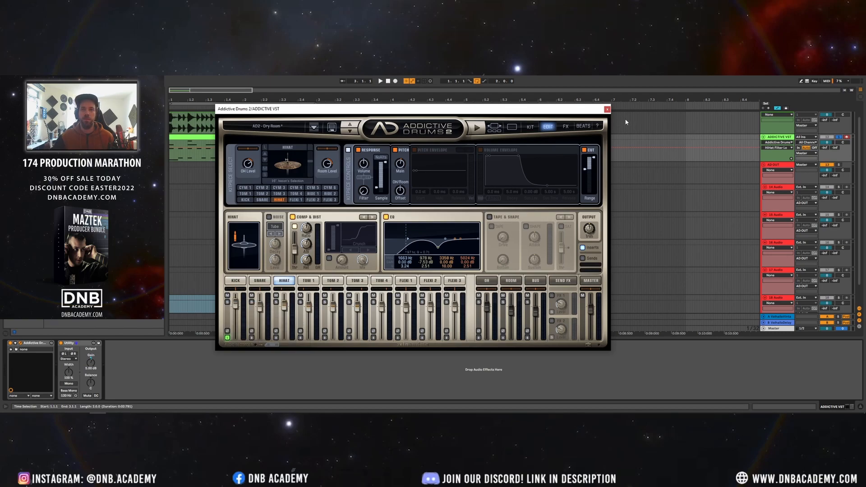
left_click(607, 108)
- Set the first audio track in the AD OUT group to receive ADDICTIVE VST's Kick-Addictive Drums 2 output
left_click(772, 197)
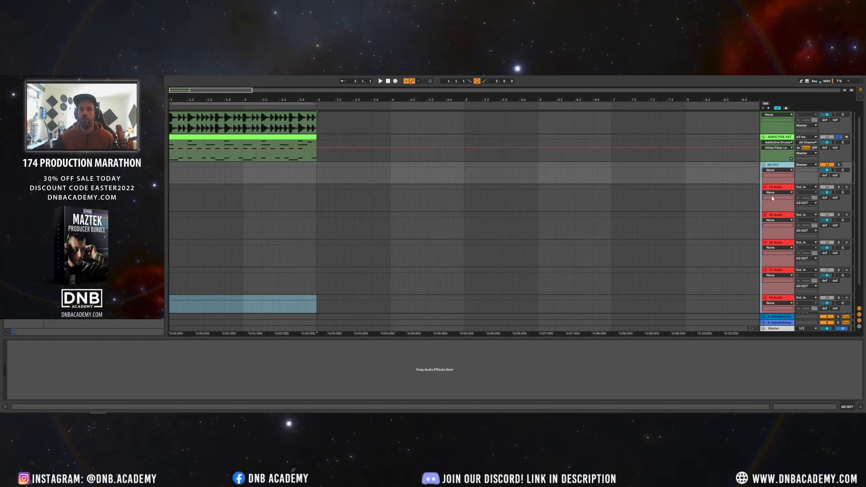
left_click(800, 187)
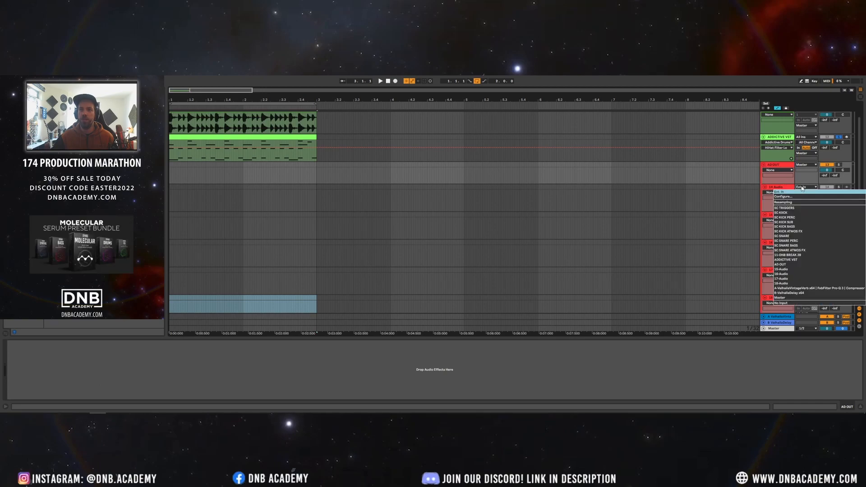
left_click(802, 187)
left_click(800, 188)
left_click(802, 260)
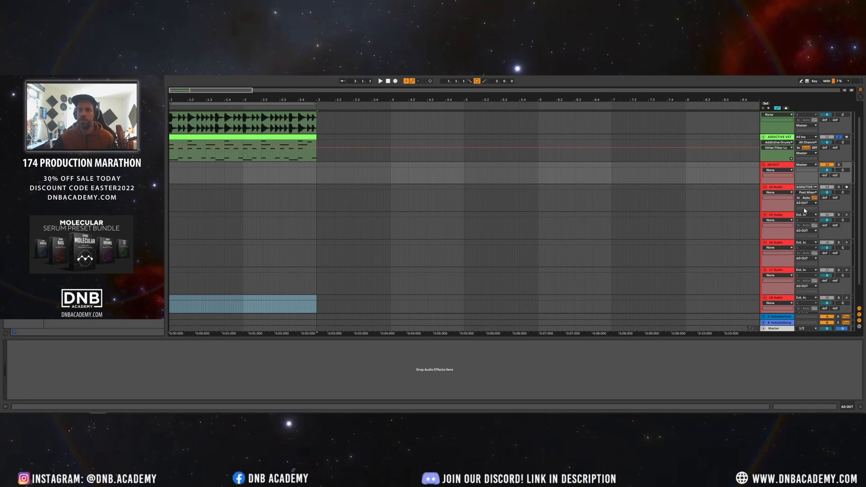
left_click(807, 203)
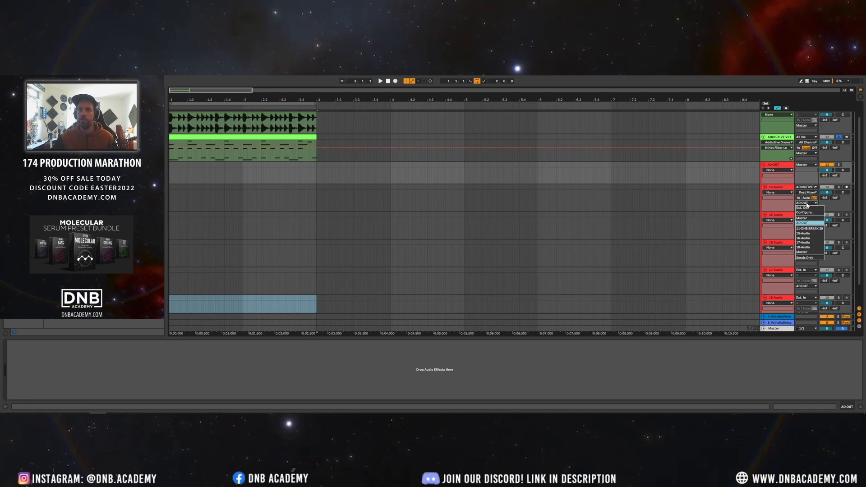
left_click(806, 204)
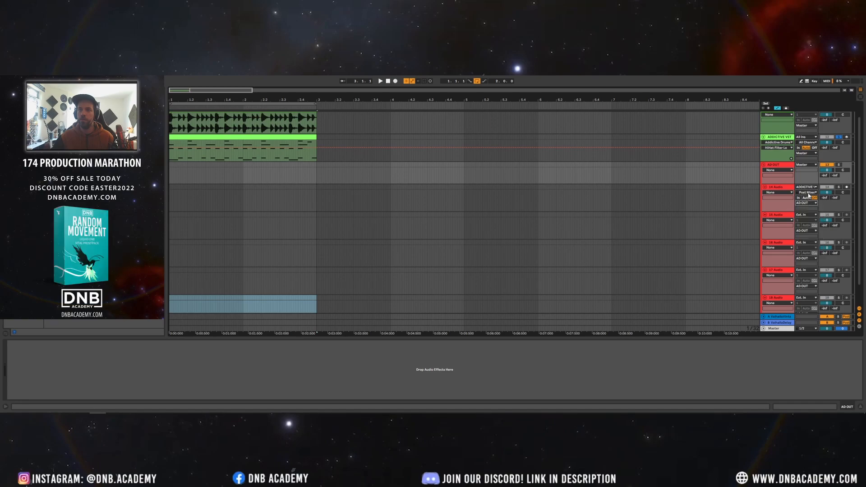
left_click(807, 193)
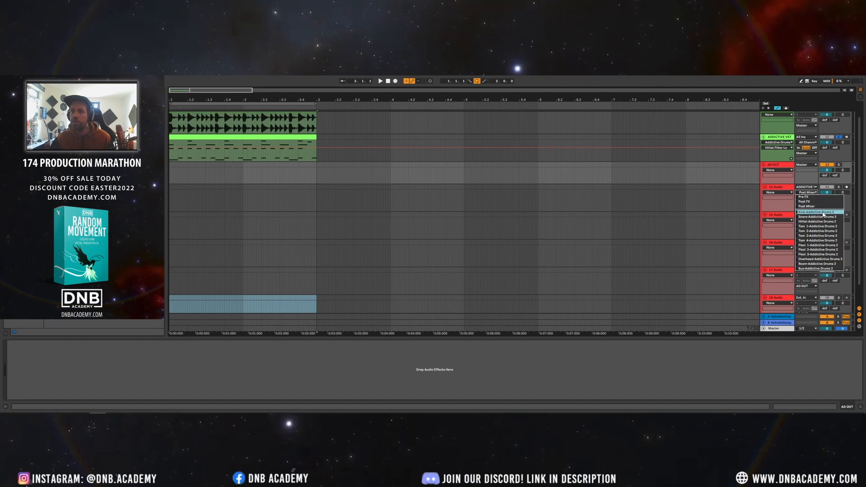
left_click(823, 213)
- Start playback, set the kick-receiving track's monitoring to In and solo that track
key("space")
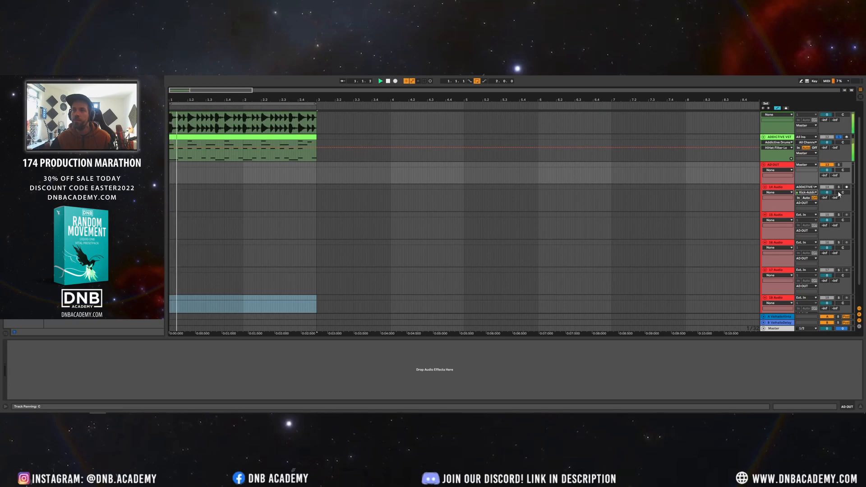
left_click(798, 198)
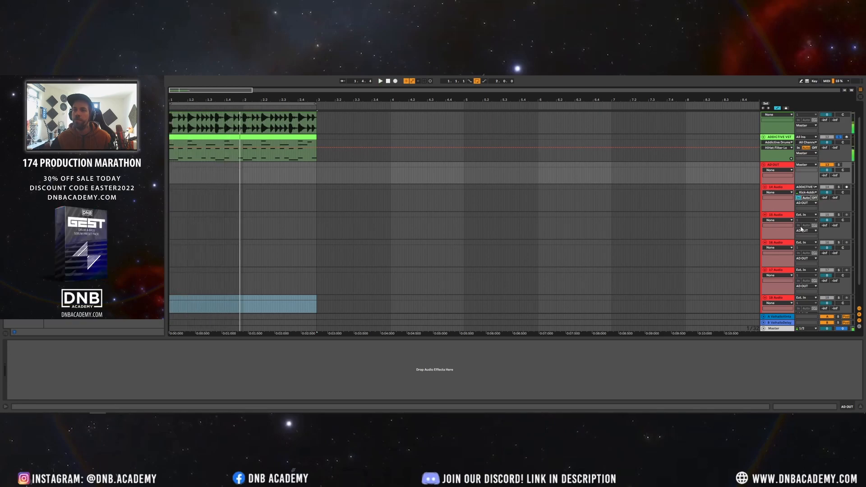
left_click(838, 187)
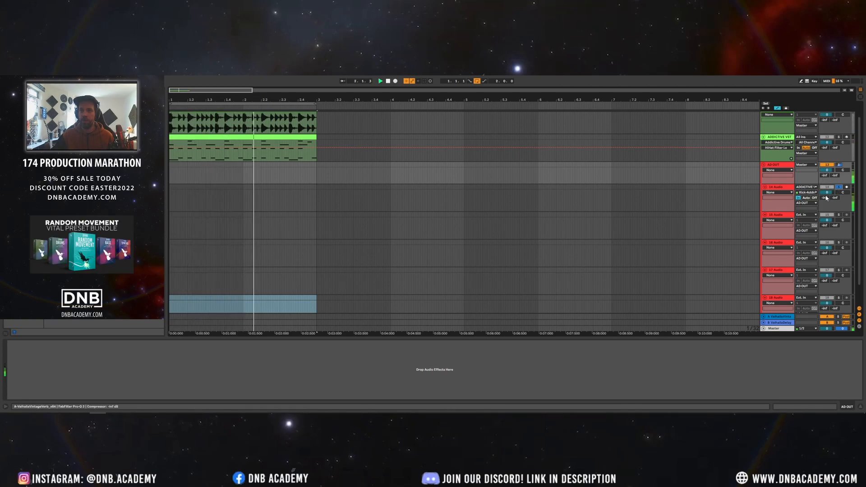
- Compare the Addictive Drums 2 kick channel's pre-fader and post-fader separate outputs, return it to Separate Out (Post Fader) and close the plugin
left_click(768, 146)
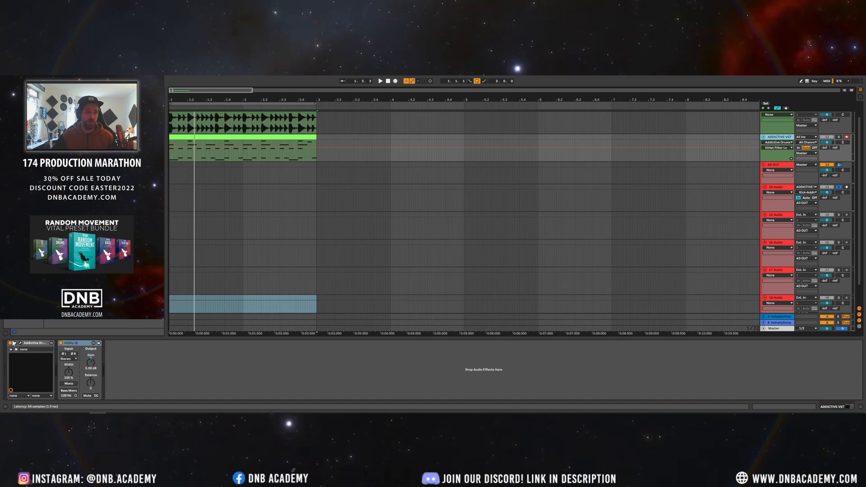
left_click(20, 343)
left_click(227, 337)
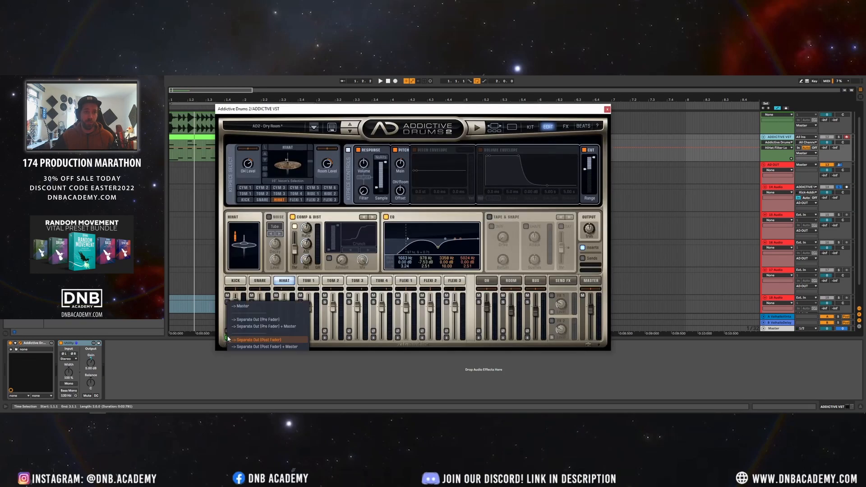
left_click(267, 321)
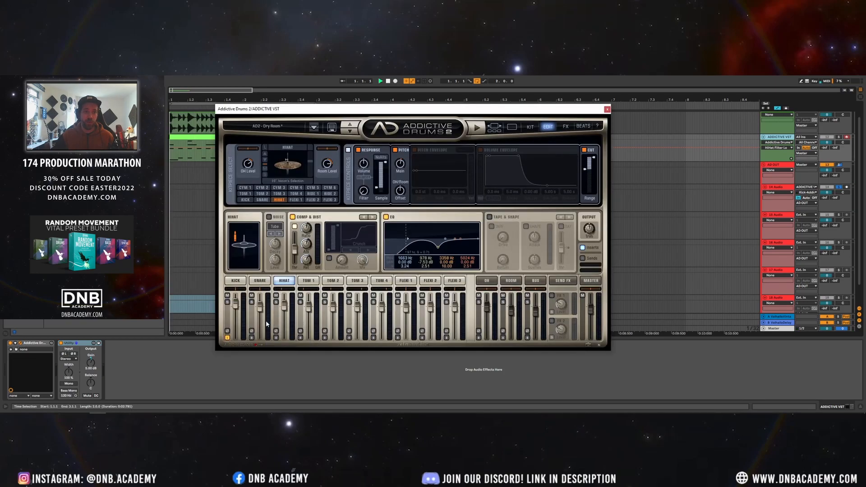
left_click(228, 337)
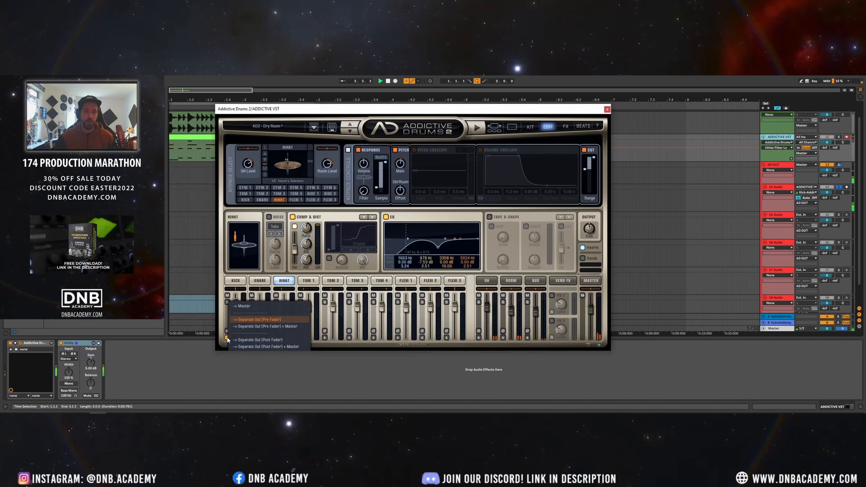
left_click(243, 331)
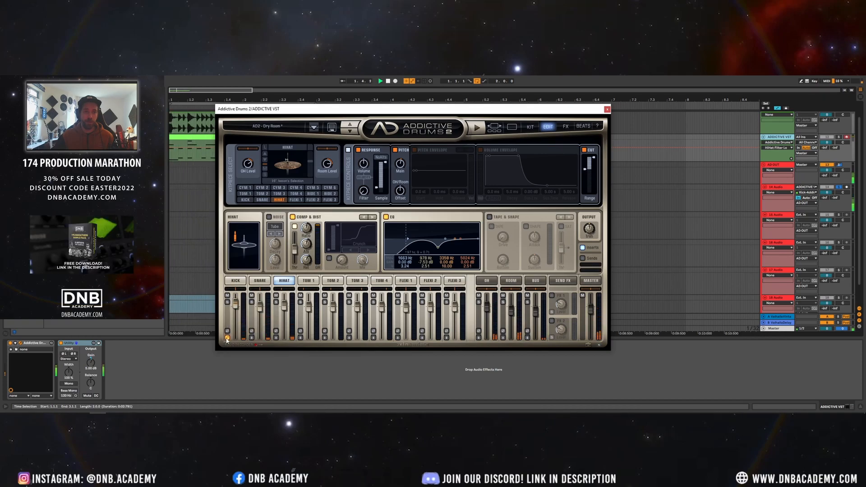
left_click(227, 337)
left_click(248, 320)
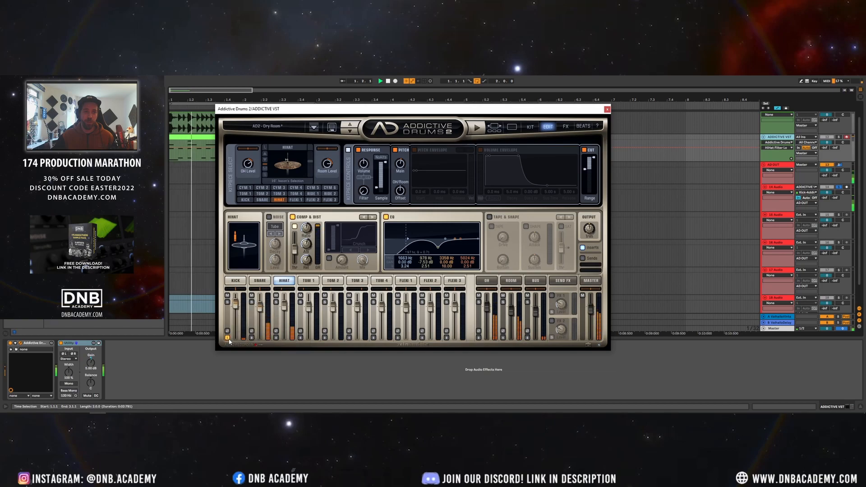
left_click(252, 338)
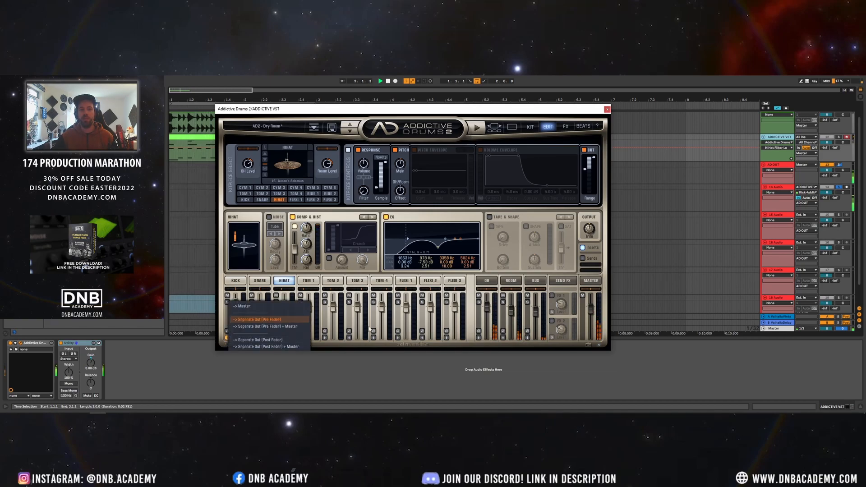
left_click(255, 341)
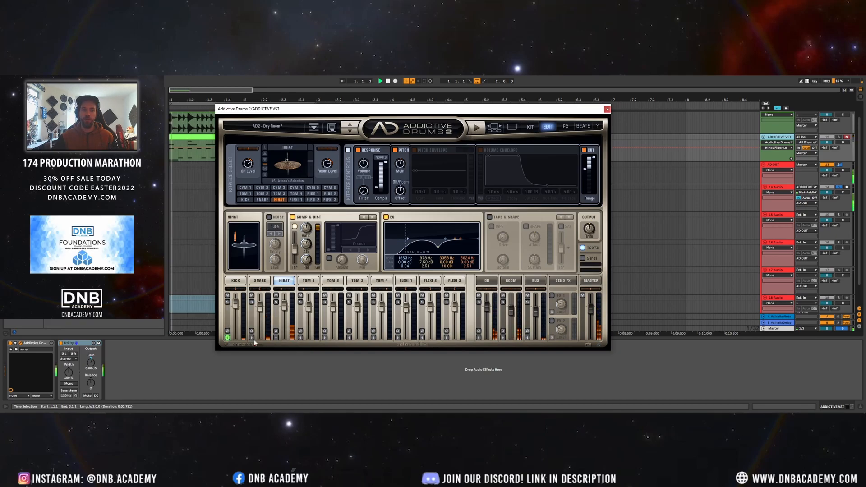
left_click(227, 338)
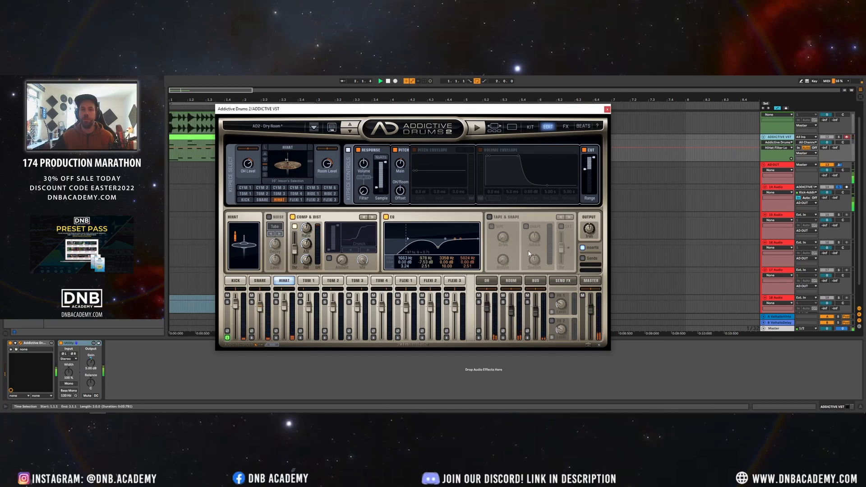
left_click(607, 108)
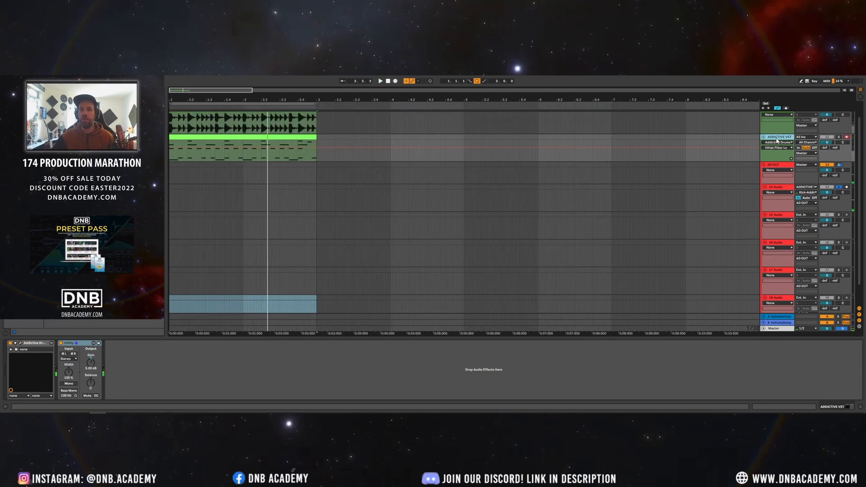
- Route the snare, hi-hat, overhead and room channels of Addictive Drums 2 to post-fader separate outputs and close the plugin
left_click(20, 343)
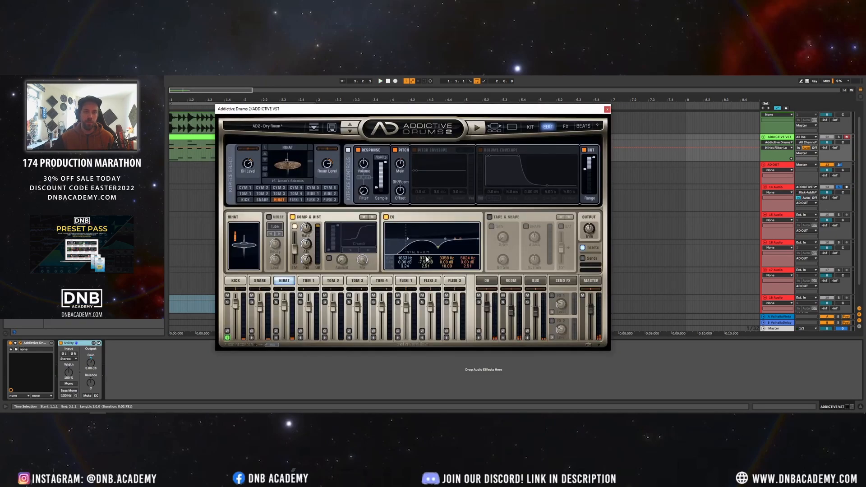
left_click(261, 299)
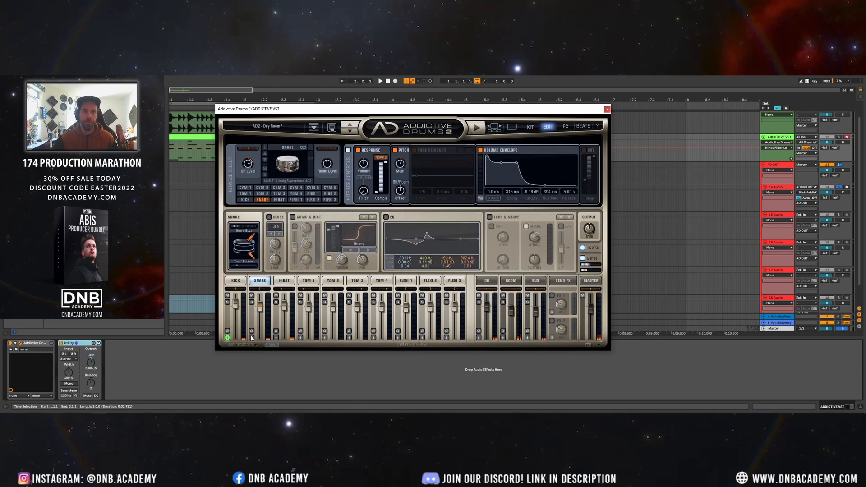
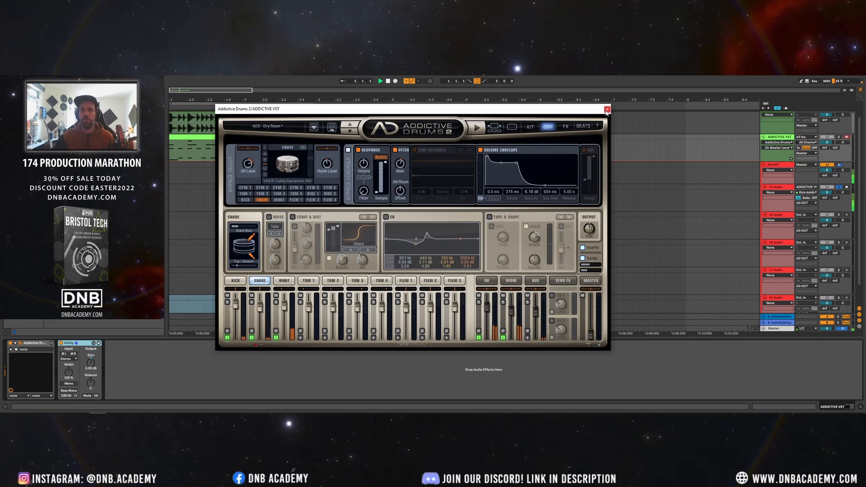
left_click(607, 110)
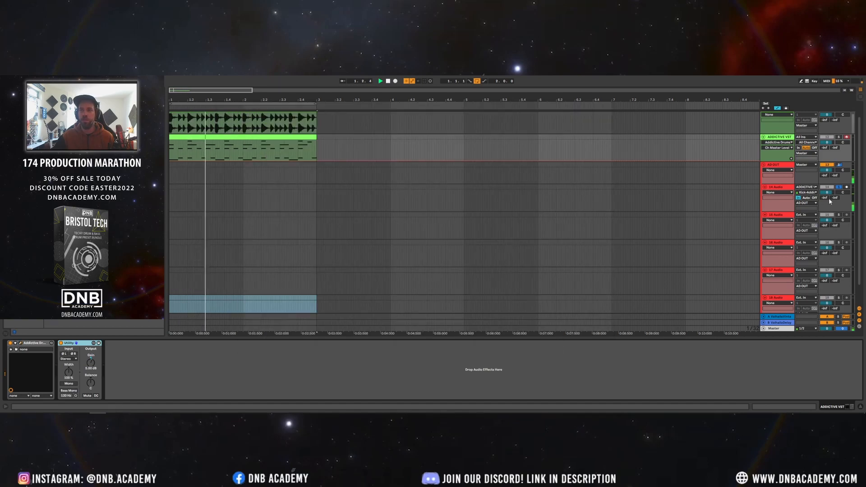
- Rename the first two audio tracks in the AD OUT group as KICK and SNARE
left_click(780, 187)
type("KICK")
key("Return")
left_click(787, 215)
key("ctrl+r")
type("SNARE")
key("Return")
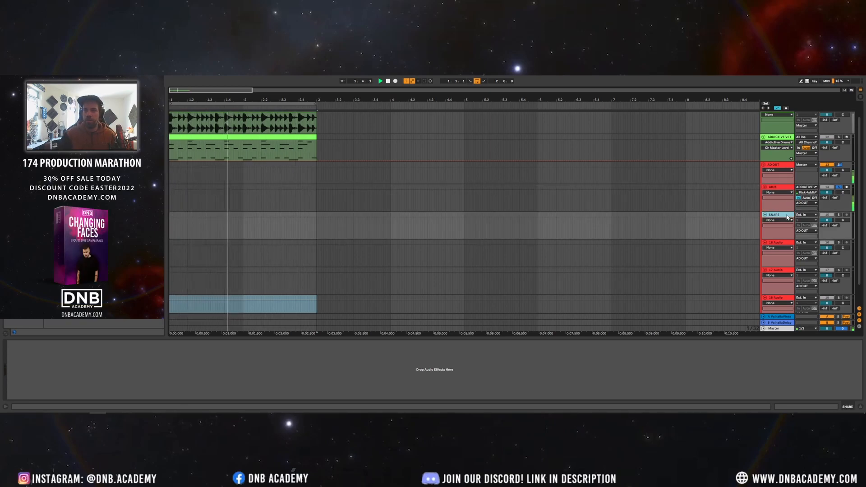
- Route the SNARE track's input to ADDICTIVE VST's Snare-Addictive Drums 2 output and set its monitoring to In
left_click(803, 215)
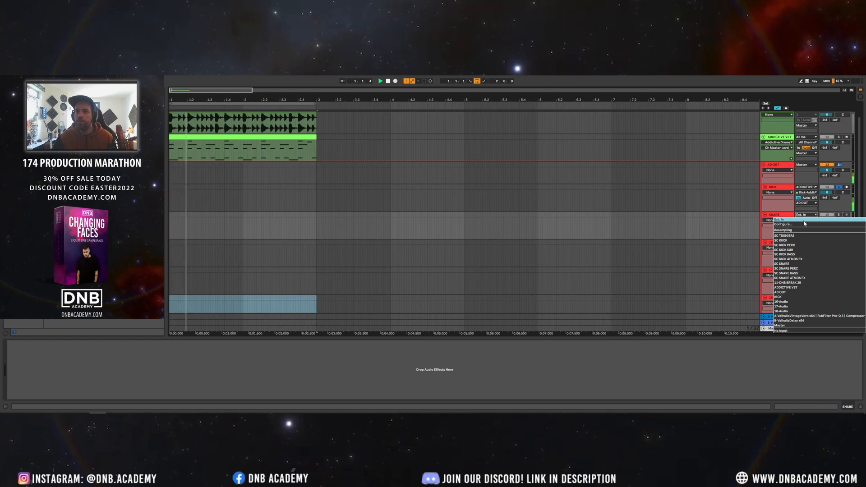
left_click(802, 288)
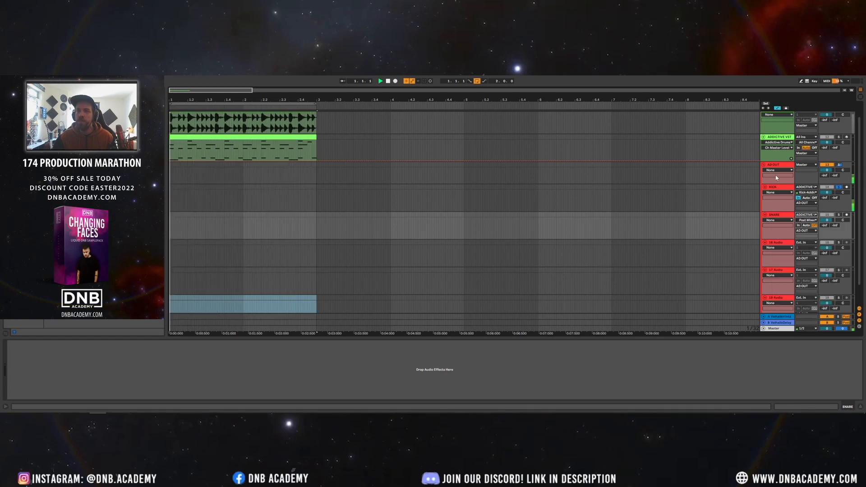
left_click(807, 220)
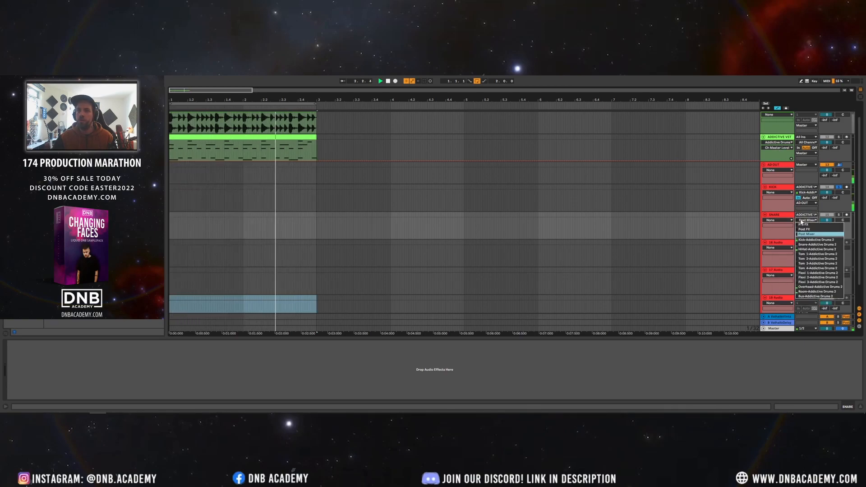
left_click(819, 245)
left_click(798, 225)
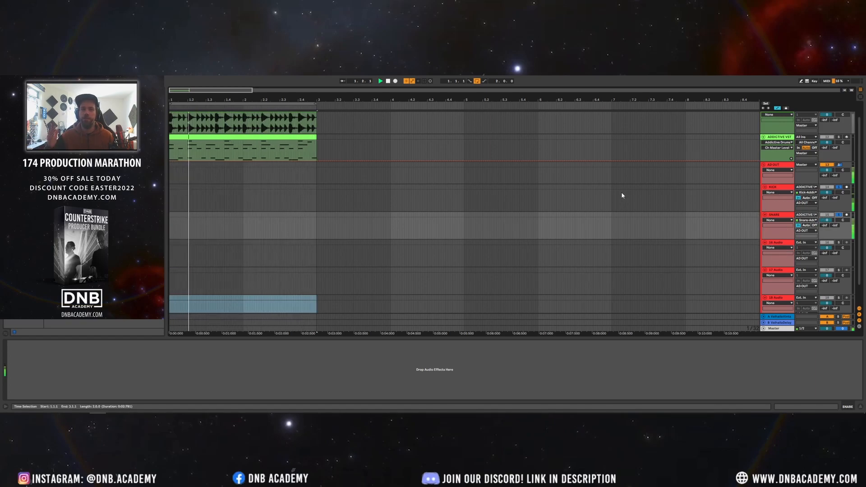
- Stop playback, inspect the Send FX, master, overhead and room channels in Addictive Drums 2, and close the plugin
left_click(780, 243)
key("space")
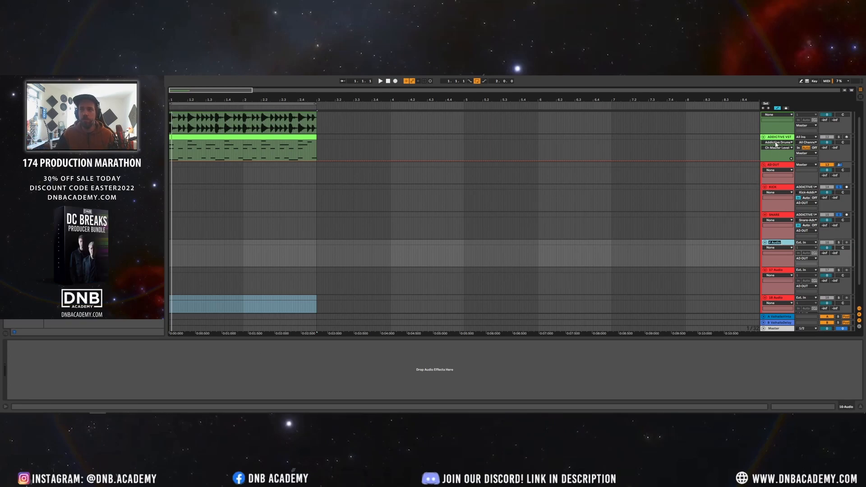
left_click(742, 147)
left_click(20, 343)
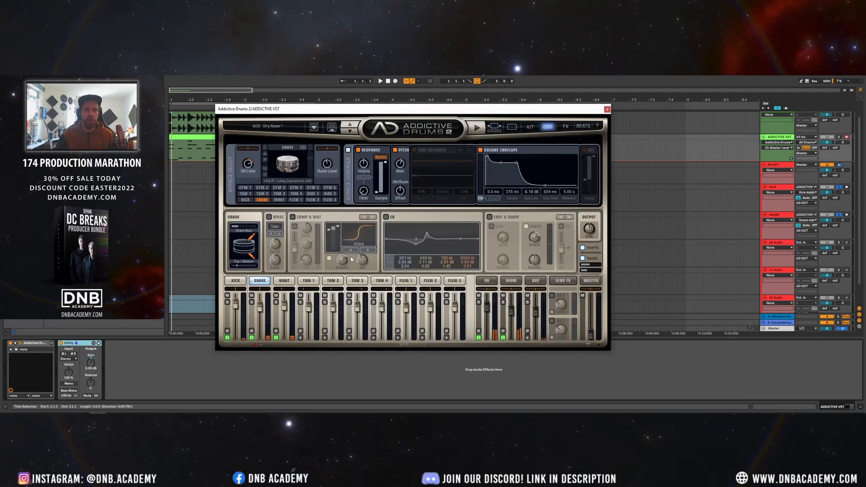
left_click(562, 283)
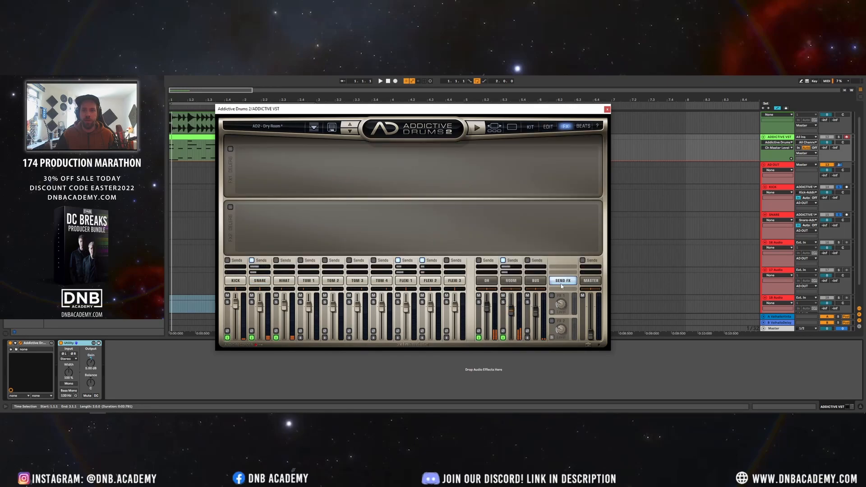
left_click(589, 281)
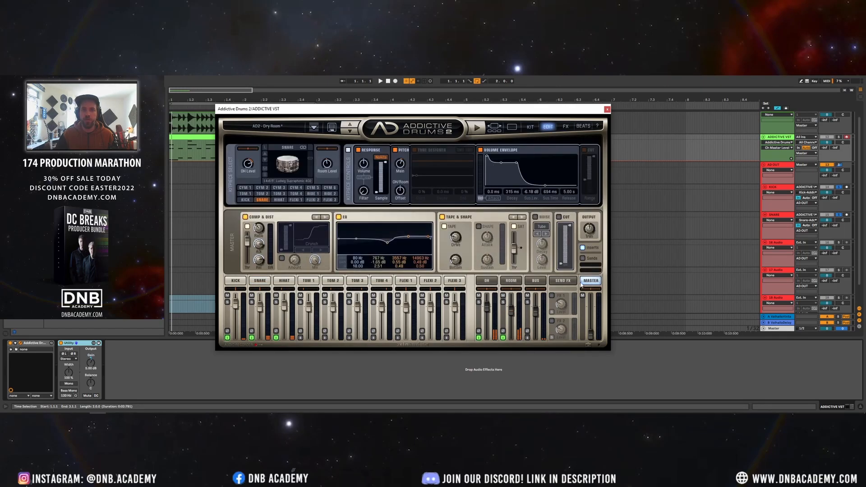
left_click(488, 281)
left_click(506, 282)
left_click(488, 281)
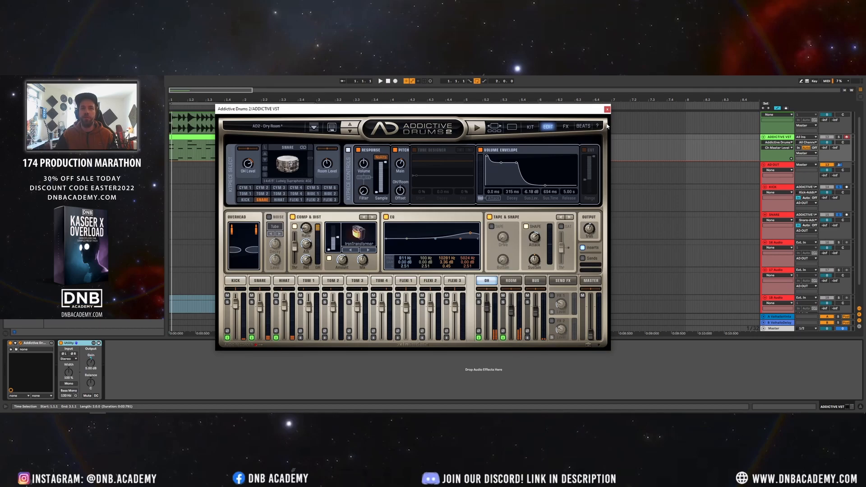
left_click(607, 110)
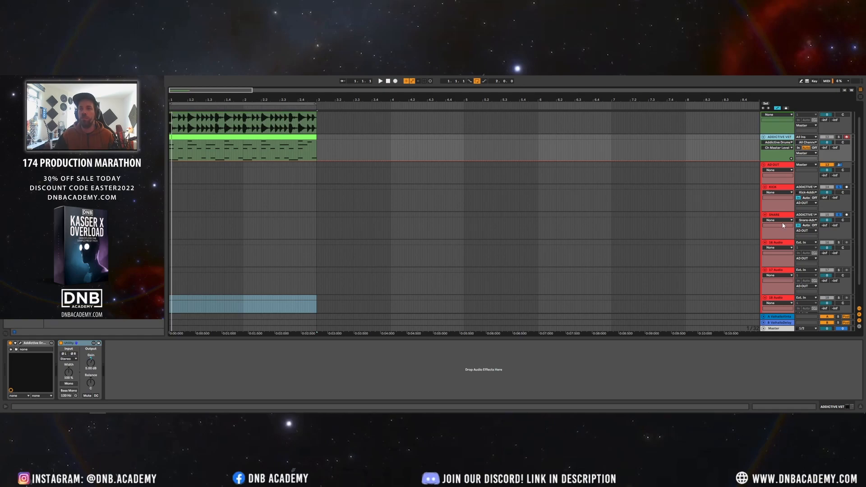
- Rename the third audio track in the AD OUT group as HIT HAT
scroll(786, 219, "down", 1)
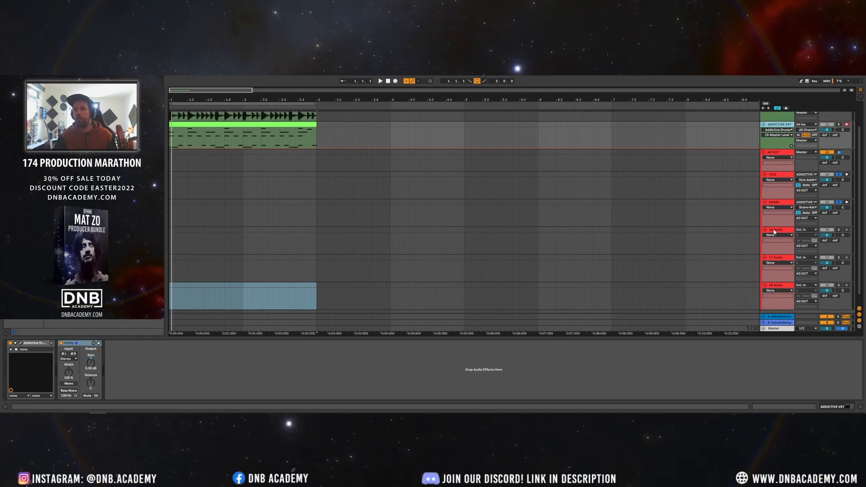
left_click(775, 232)
left_click(779, 205)
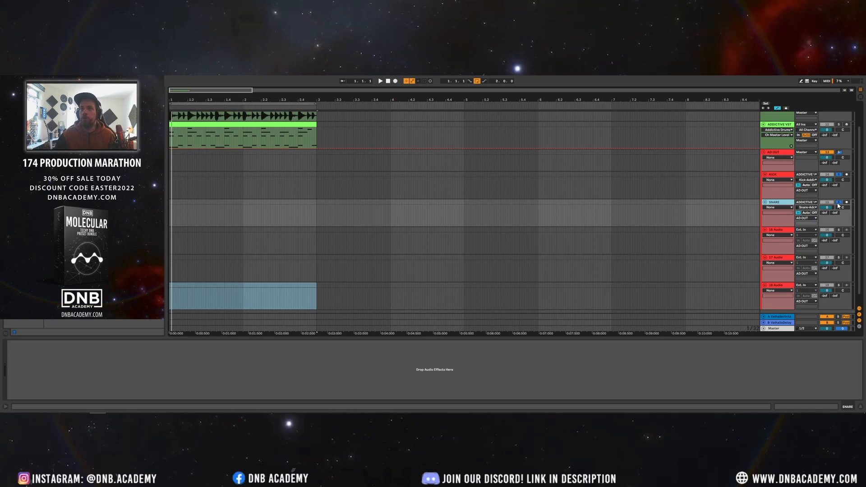
left_click(780, 230)
key("ctrl+shift+r")
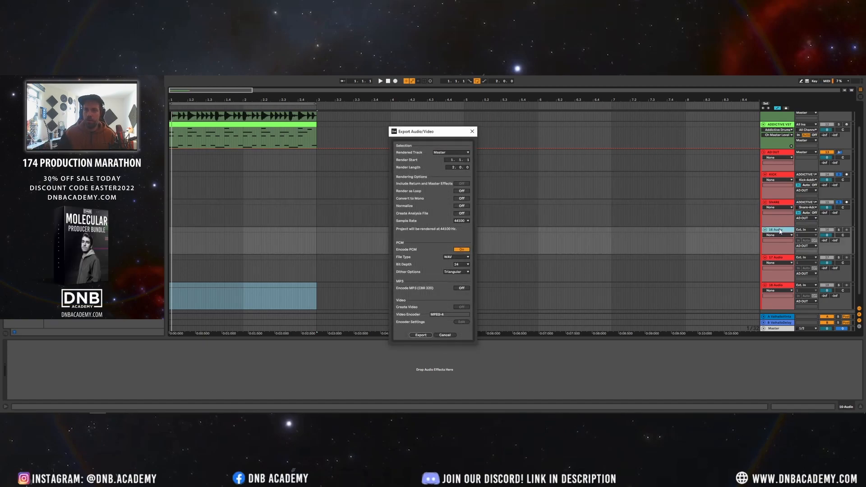
left_click(455, 335)
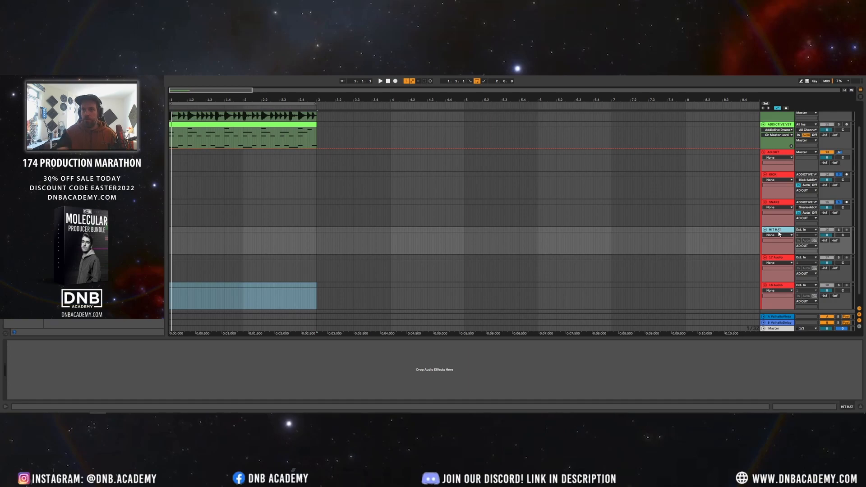
- Route the HIT HAT track's input to ADDICTIVE VST's HiHat-Addictive Drums 2 output, set monitoring to In and play it back
left_click(808, 230)
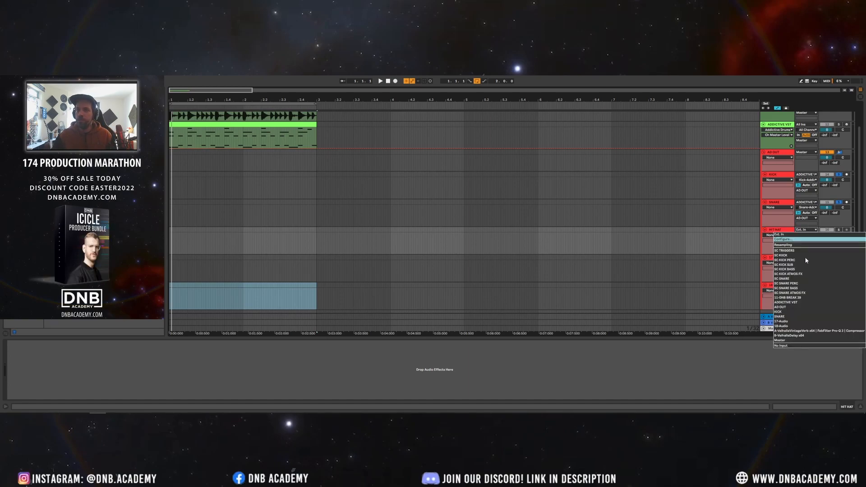
left_click(795, 303)
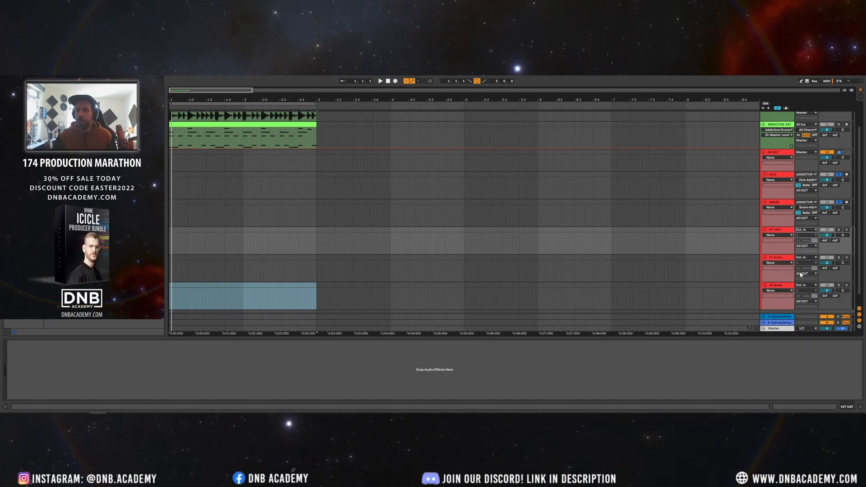
left_click(807, 235)
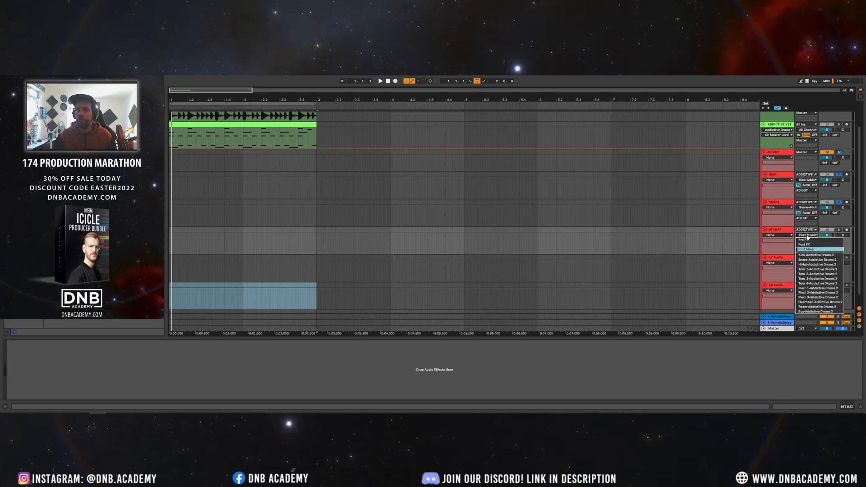
left_click(817, 260)
key("space")
left_click(798, 241)
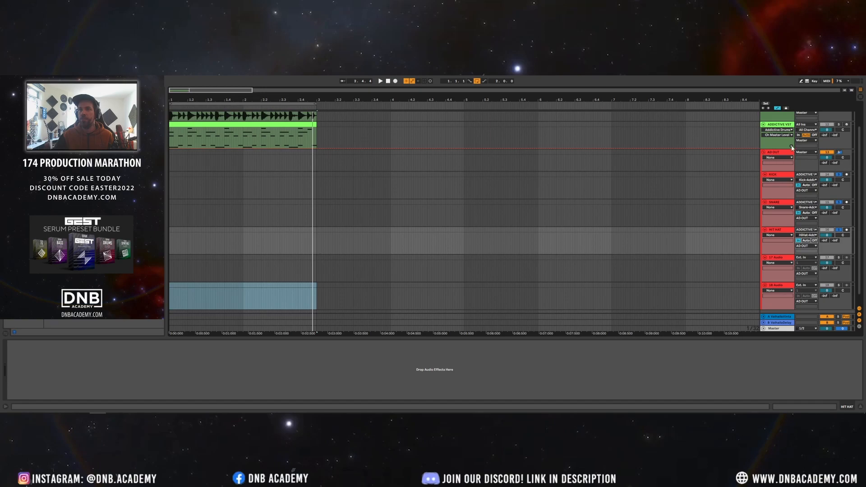
- Load CamelPhat3 on the AD OUT group, clear its preset to blank and start playback
left_click(773, 155)
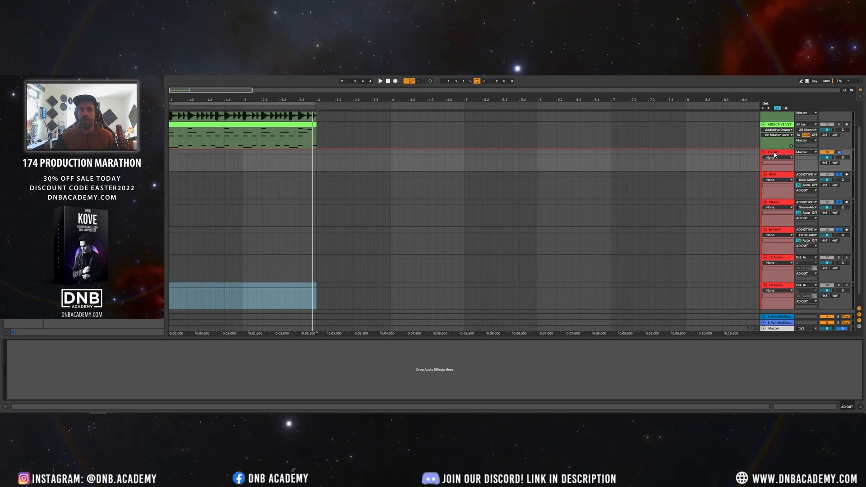
left_click(777, 266)
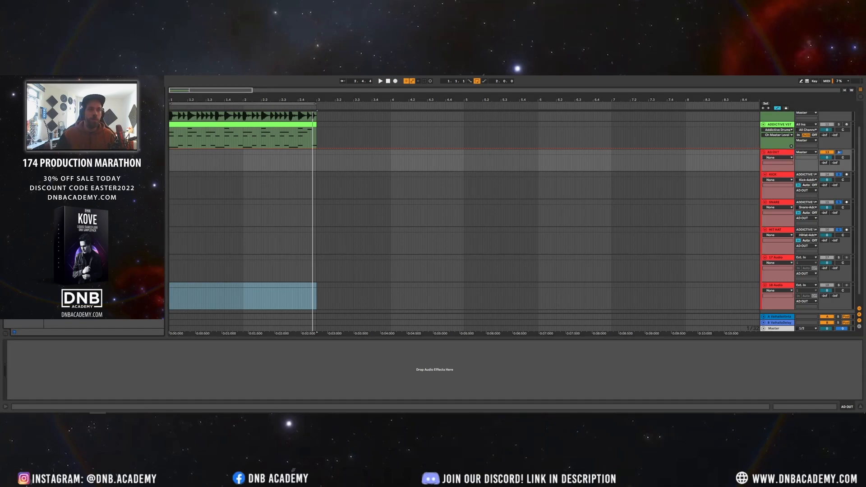
left_click_drag(77, 226, 83, 365)
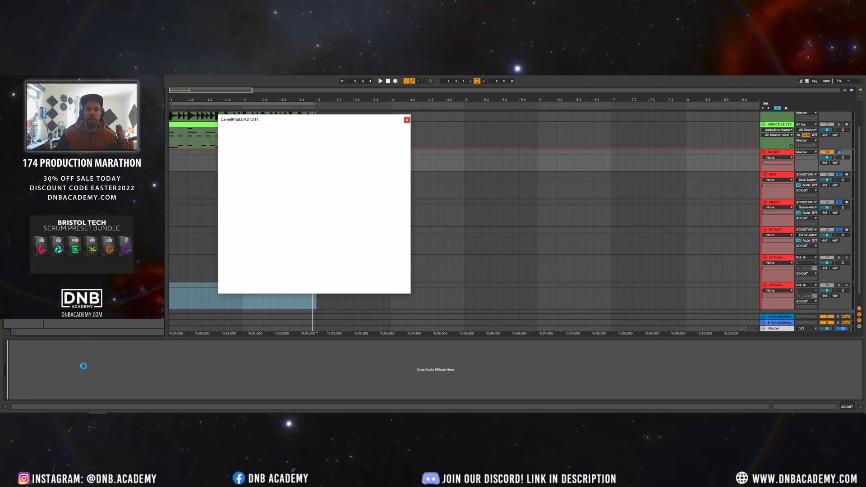
left_click(310, 153)
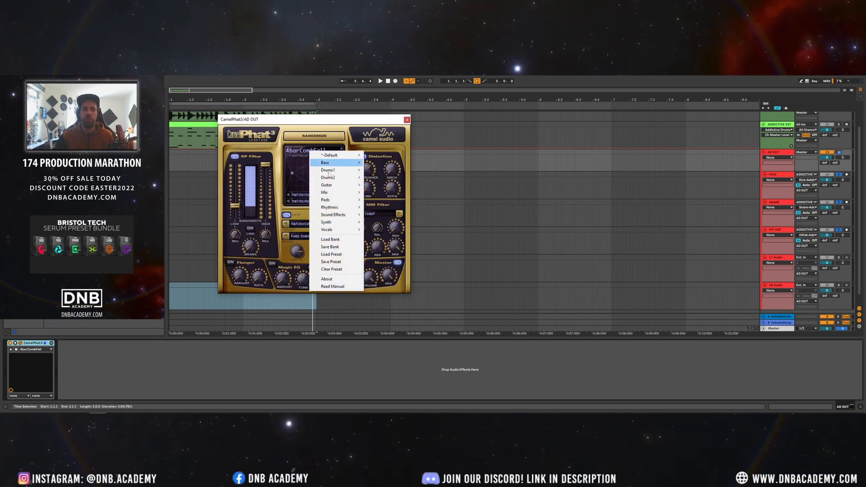
left_click(344, 272)
key("space")
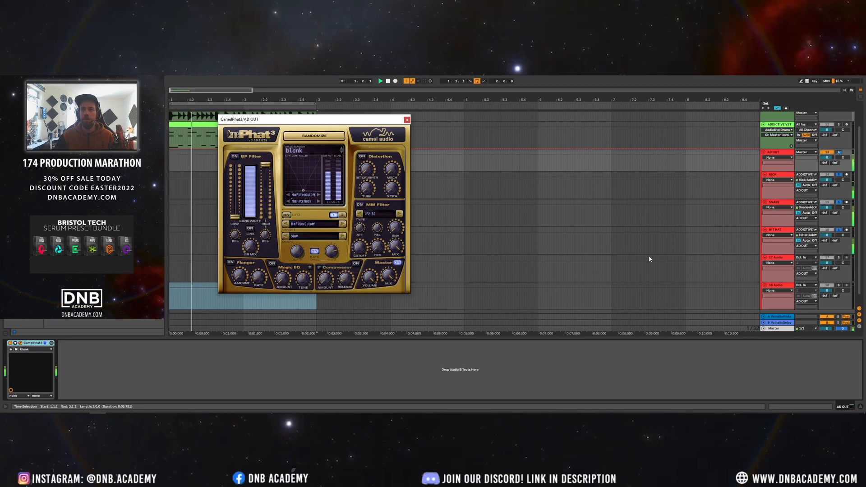
- Try CamelPhat3's Distortion section on the drum group, close the plugin window and delete the effect
left_click(361, 157)
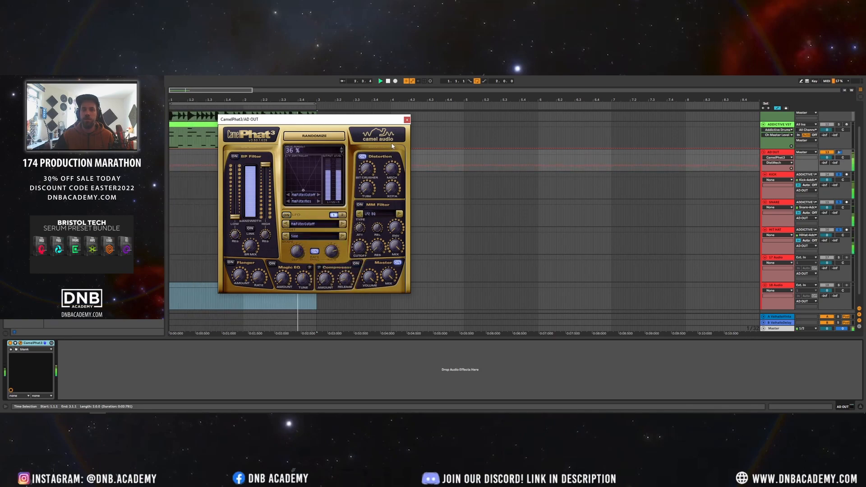
left_click_drag(367, 188, 370, 177)
left_click_drag(392, 169, 391, 180)
left_click(407, 119)
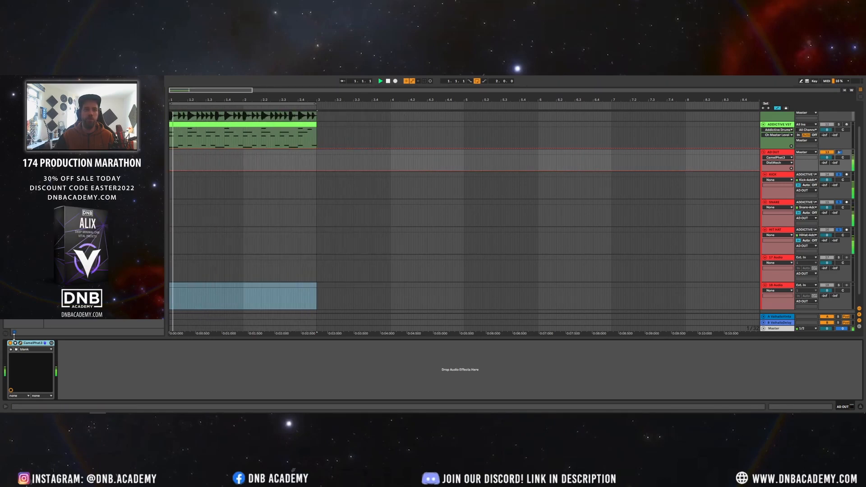
left_click(32, 343)
key("Delete")
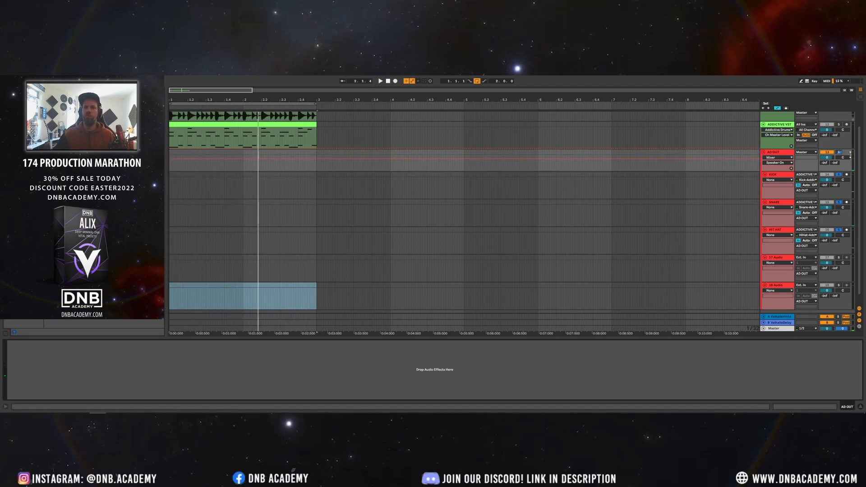
- Insert another audio track at the end of the AD OUT group
left_click(776, 154)
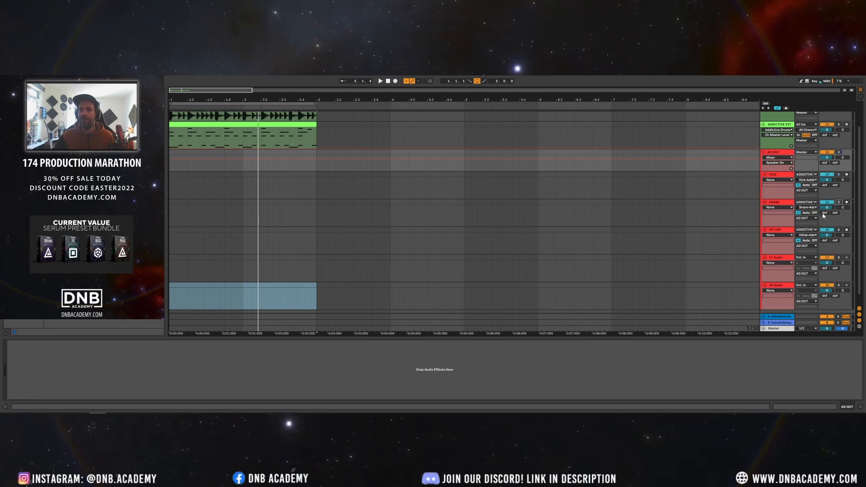
scroll(783, 240, "down", 2)
left_click(777, 221)
left_click(777, 251)
left_click(777, 278)
key("ctrl+t")
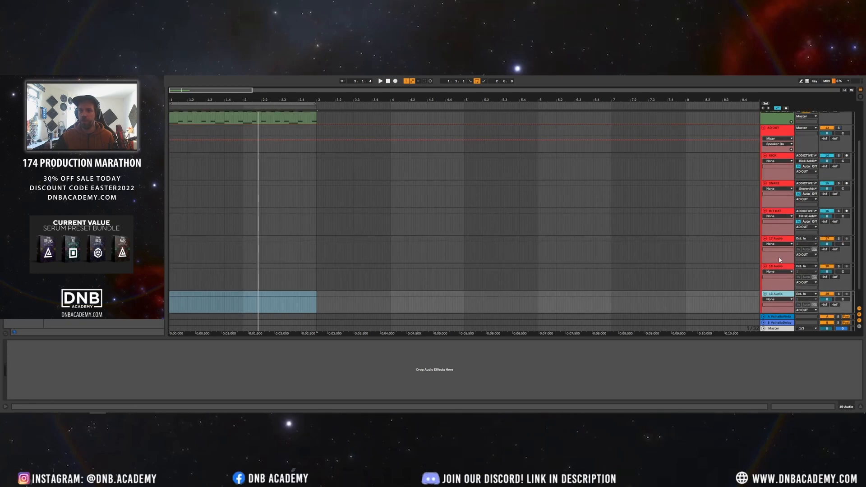
- Rename the audio track below HIT HAT as OH
left_click(776, 242)
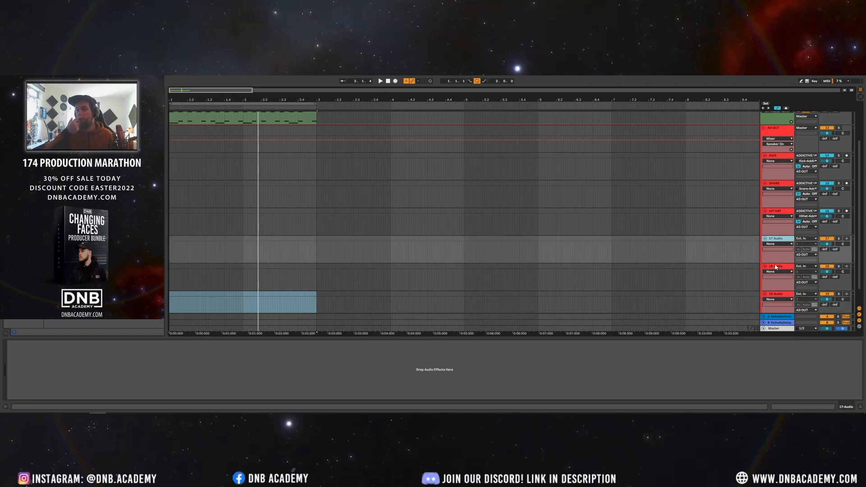
key("ctrl+r")
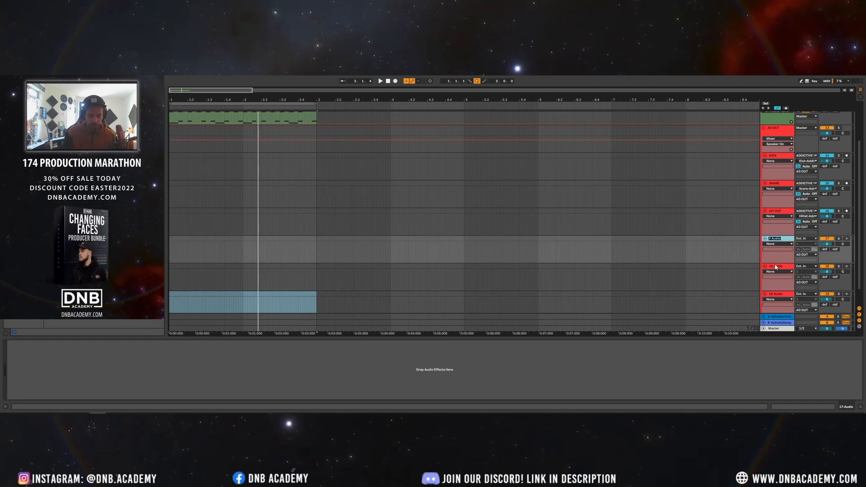
key("Return")
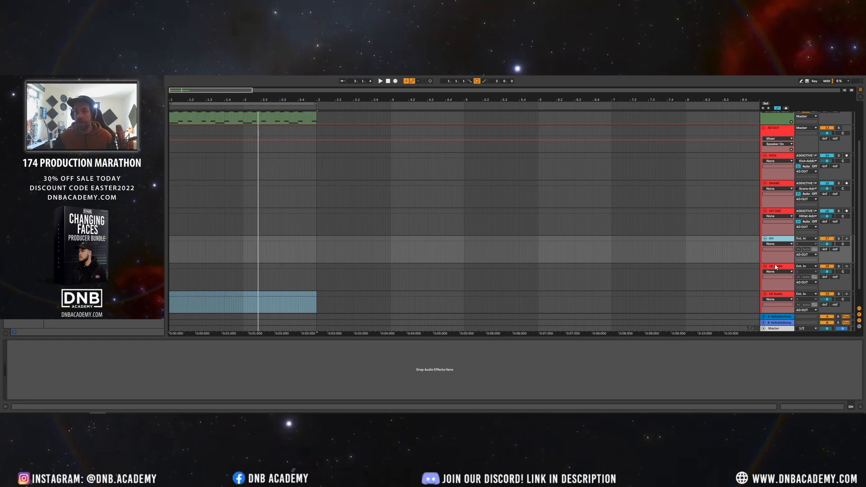
- Route the OH track's input to ADDICTIVE VST's Overhead-Addictive Drums 2 output
left_click(805, 238)
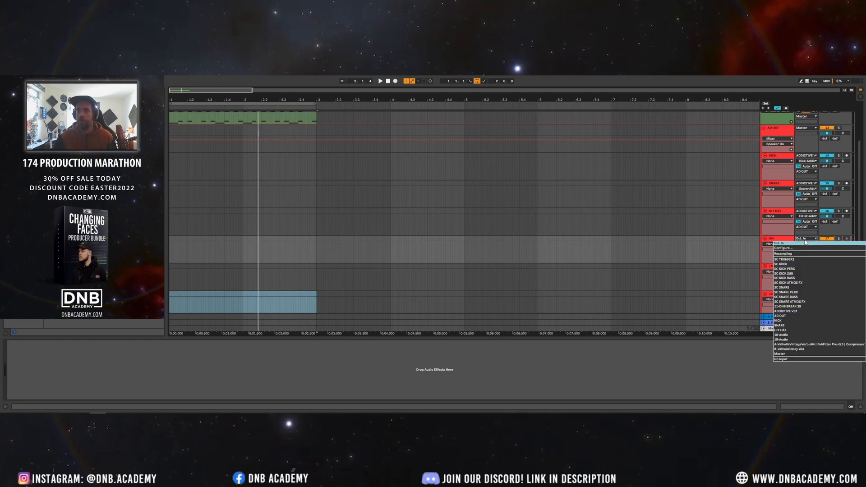
left_click(807, 310)
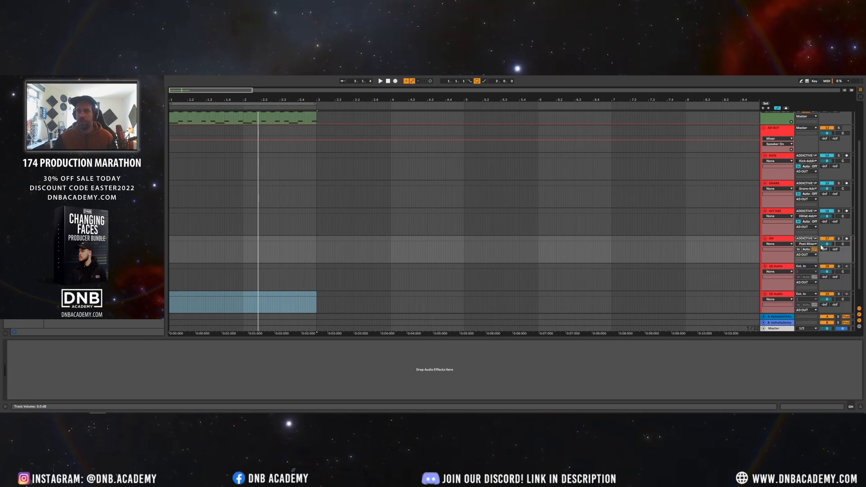
left_click(810, 246)
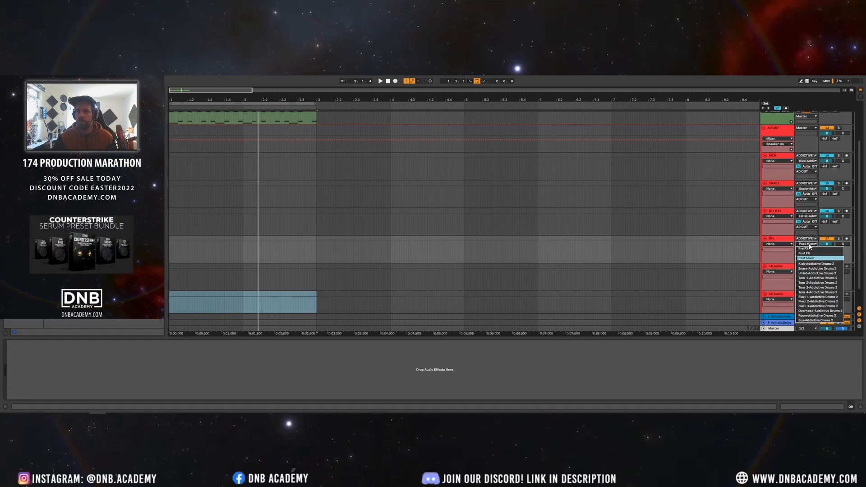
left_click(819, 311)
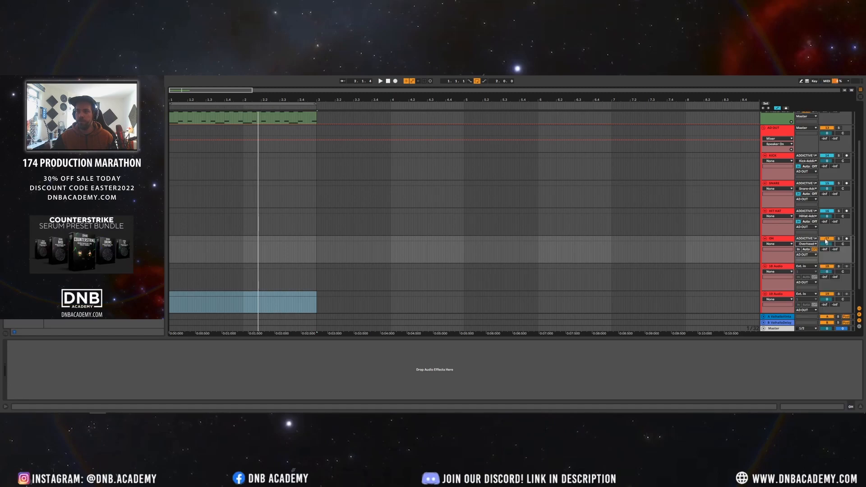
- Play the loop with the OH track soloed and lower the OH track's volume by a few decibels
key("space")
left_click(839, 238)
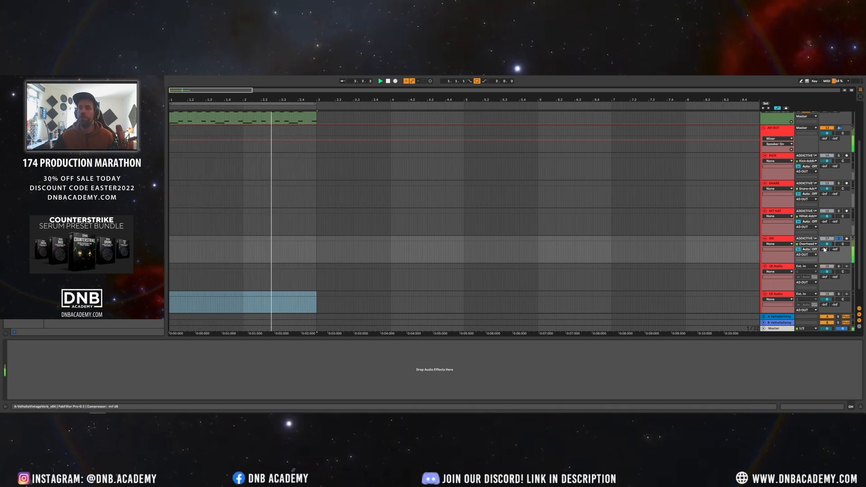
left_click_drag(825, 243, 825, 245)
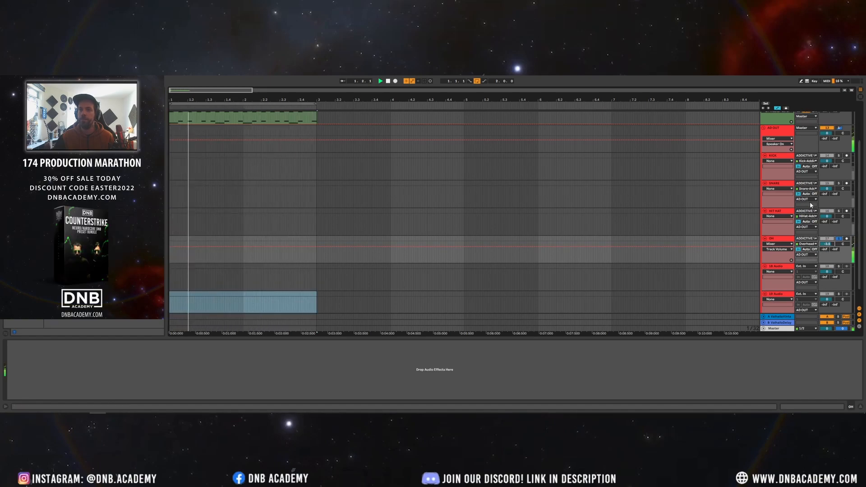
- Solo the KICK, HIT HAT and OH tracks one after another to compare their separate outputs, and clear the solo
left_click(839, 156)
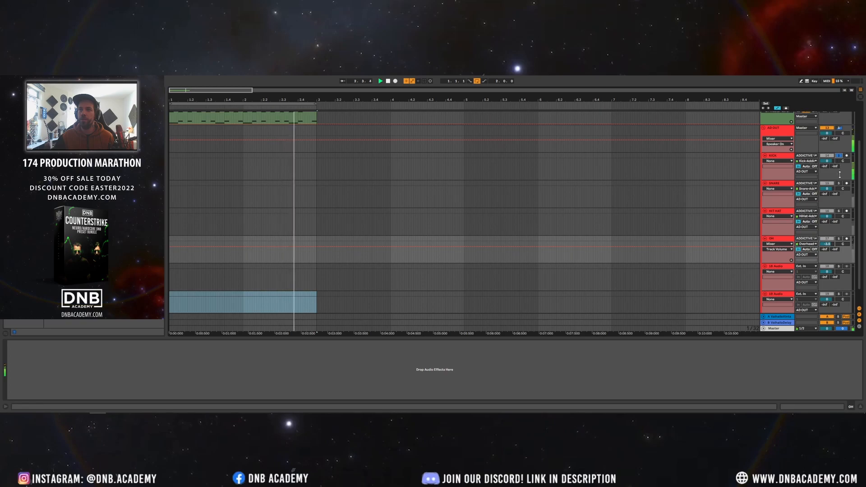
left_click(839, 211)
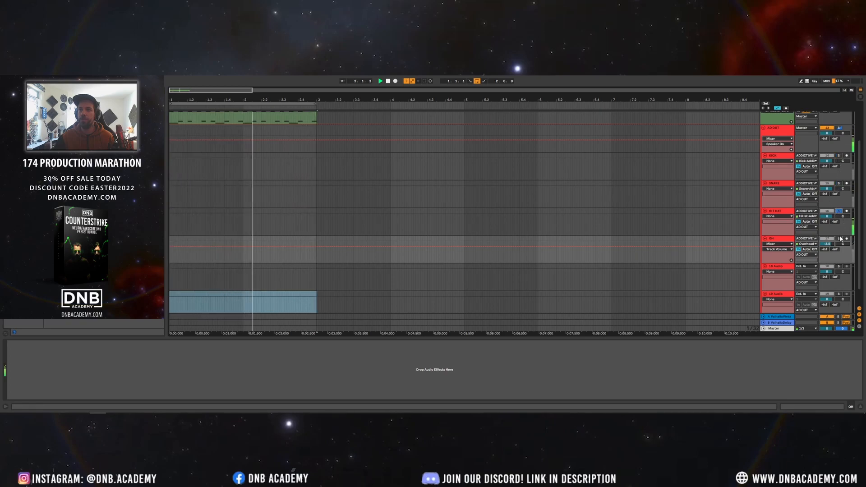
left_click(838, 238)
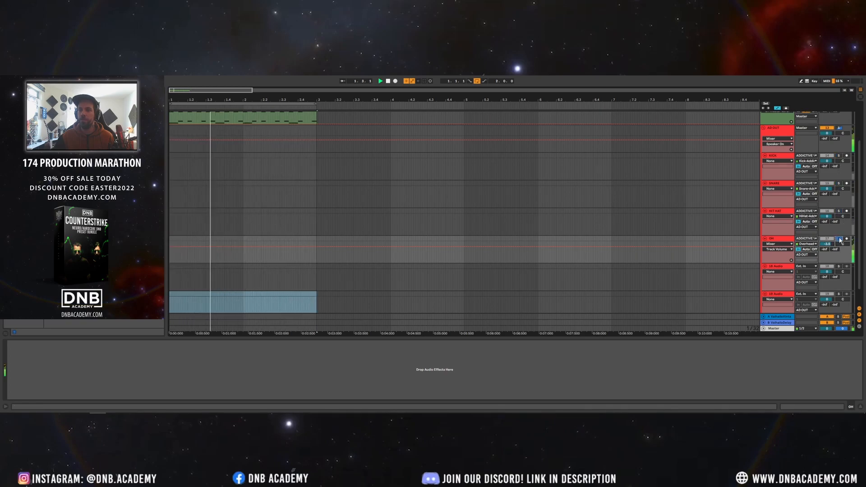
scroll(780, 150, "up", 3)
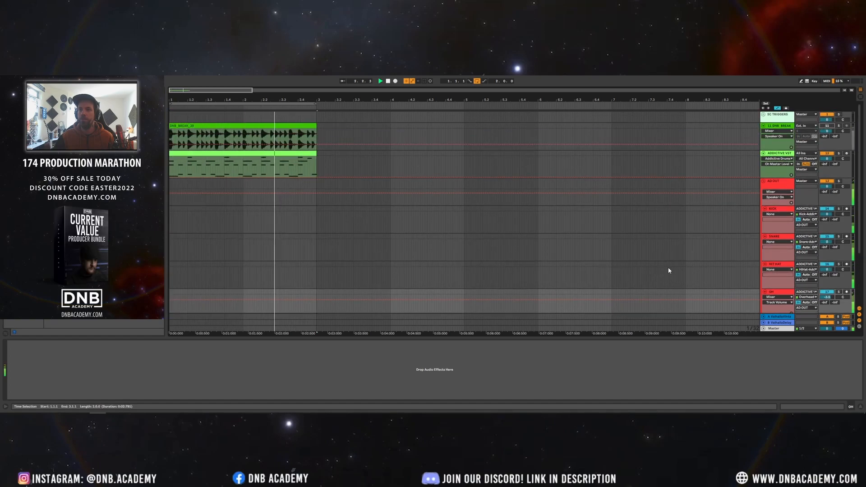
- Rename the audio track below OH in the AD OUT group as ROOM
key("ctrl+t")
key("ctrl+t")
left_click(776, 252)
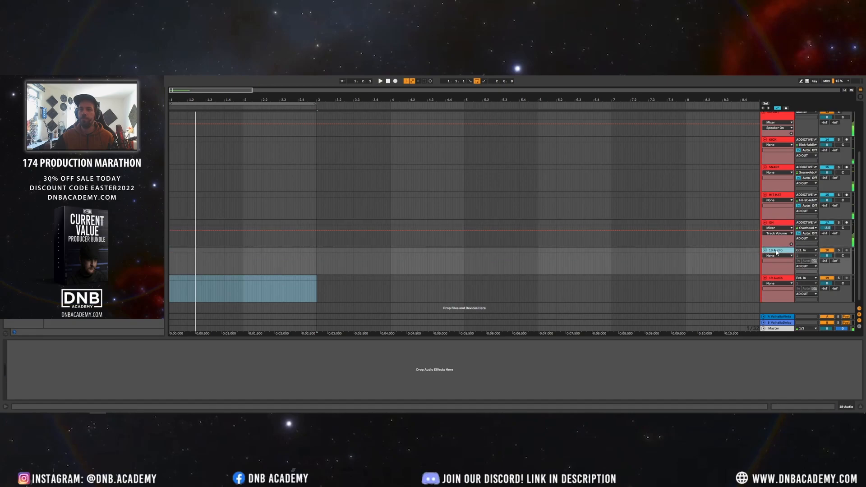
key("ctrl+r")
type("R")
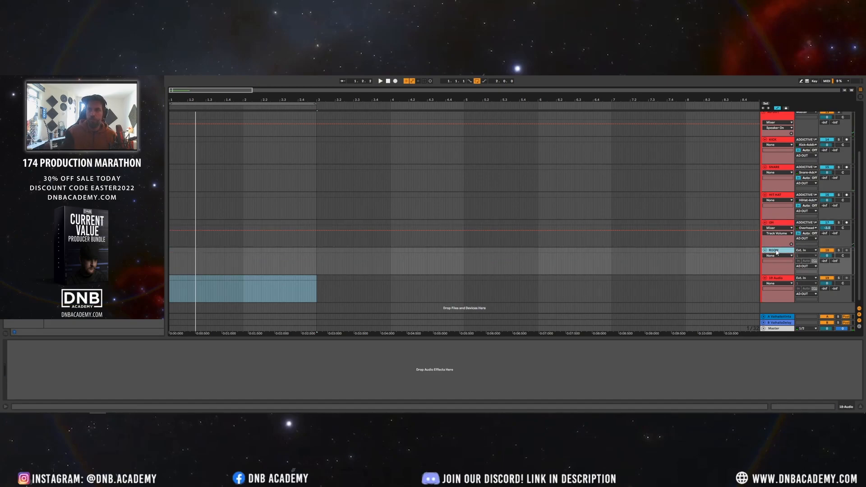
- Route the ROOM track's input to ADDICTIVE VST's Room-Addictive Drums 2 output
left_click(811, 251)
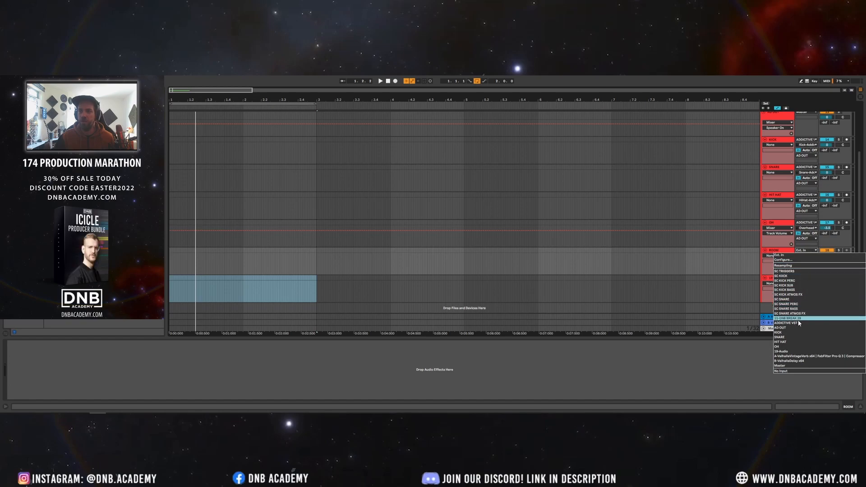
key("Escape")
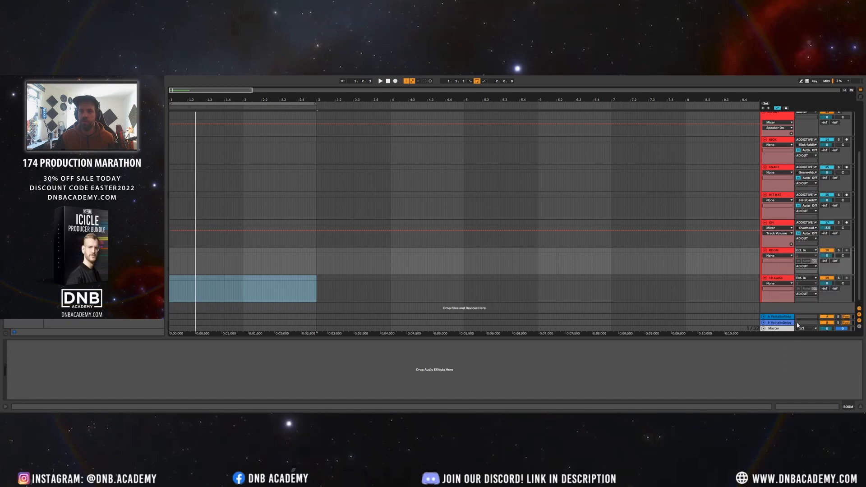
left_click(806, 255)
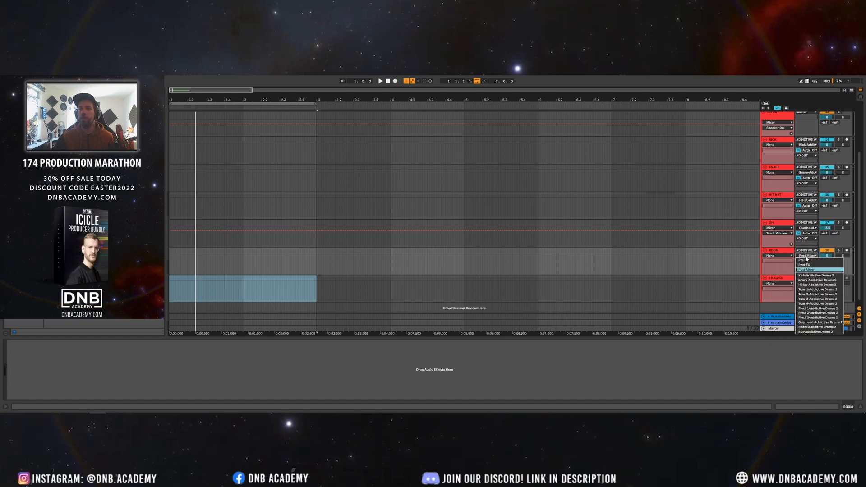
left_click(817, 327)
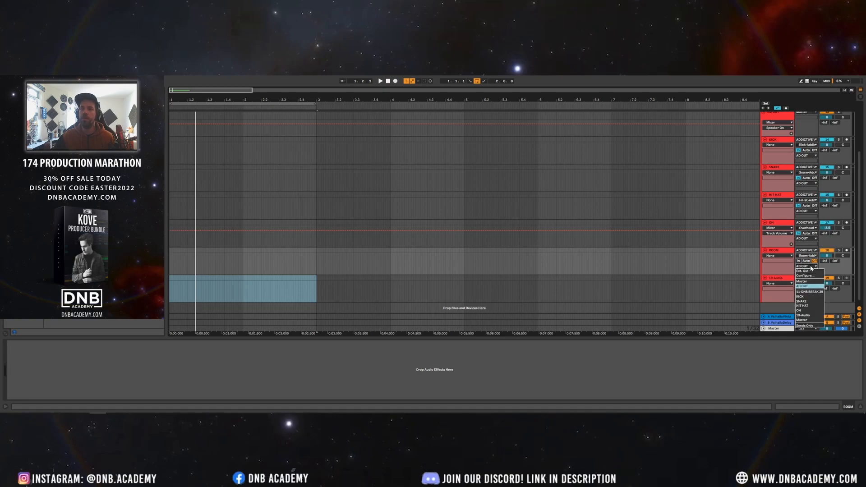
- Audition the ROOM track in solo, stop playback and clear the solo
left_click(839, 250)
key("space")
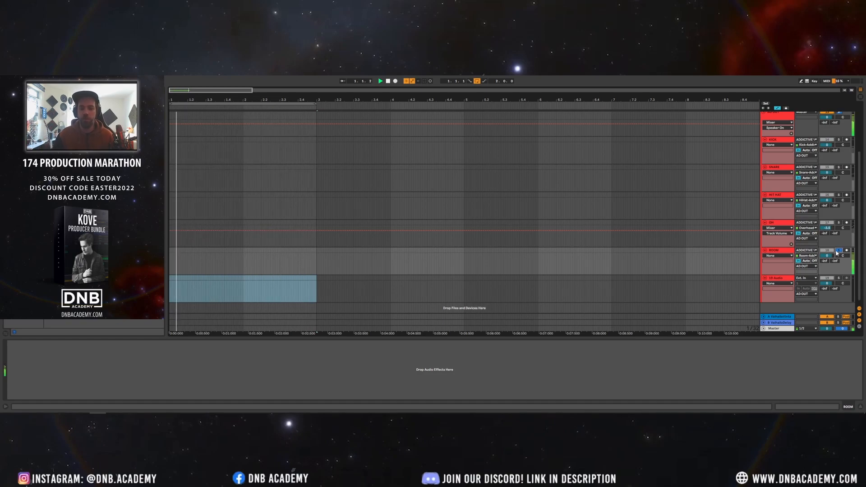
left_click(778, 252)
key("space")
left_click(839, 250)
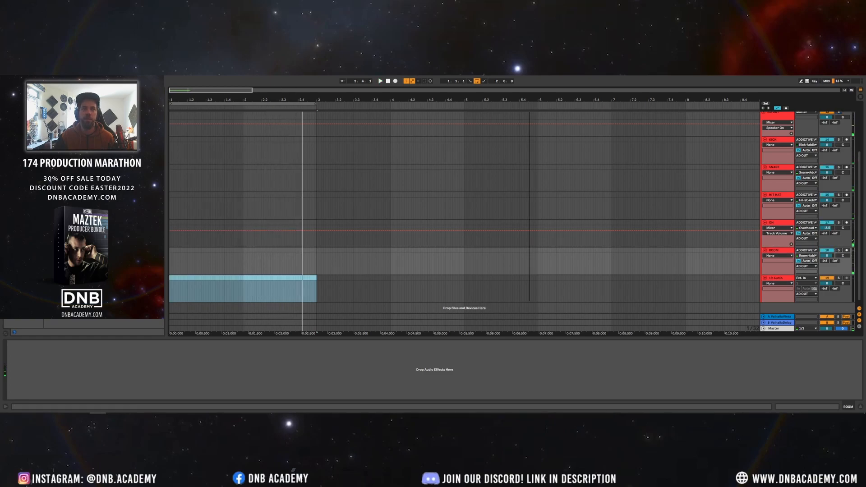
- Open Addictive Drums 2 on the ADDICTIVE VST track, check its kit mixer channels during playback and close the plugin window
left_click_drag(530, 100, 529, 91)
scroll(731, 158, "up", 2)
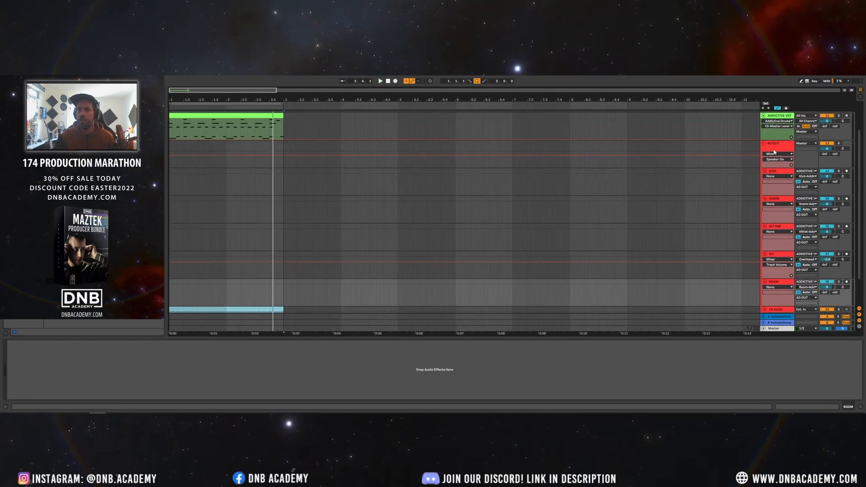
left_click(772, 145)
left_click(772, 117)
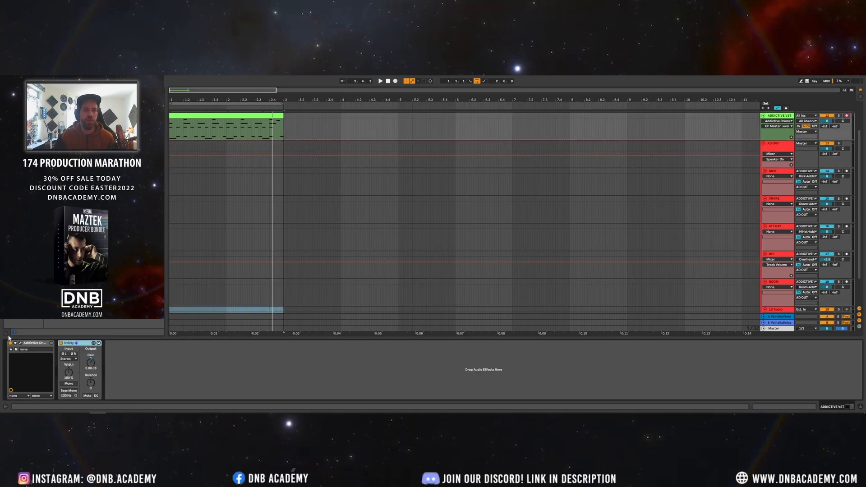
left_click(20, 344)
left_click(383, 120)
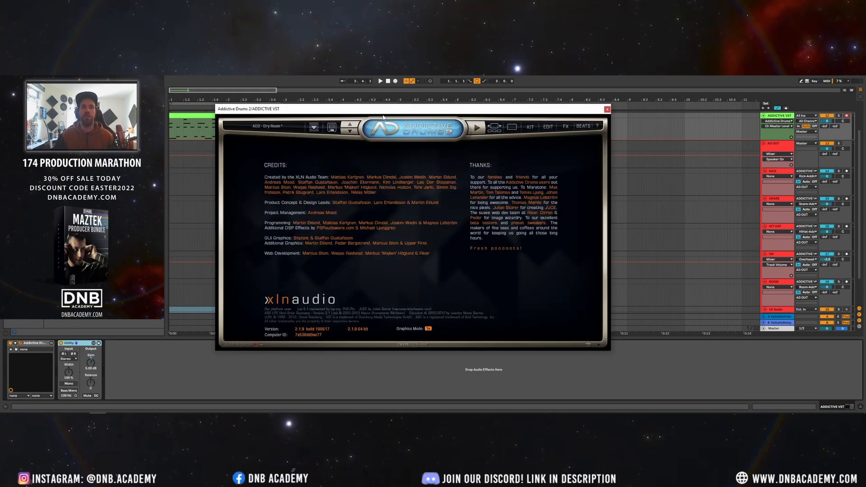
left_click(453, 178)
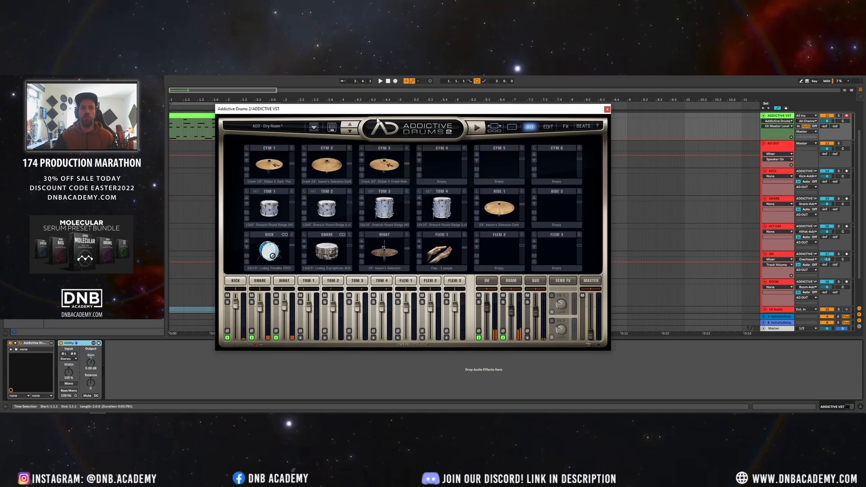
left_click_drag(374, 110, 417, 118)
key("space")
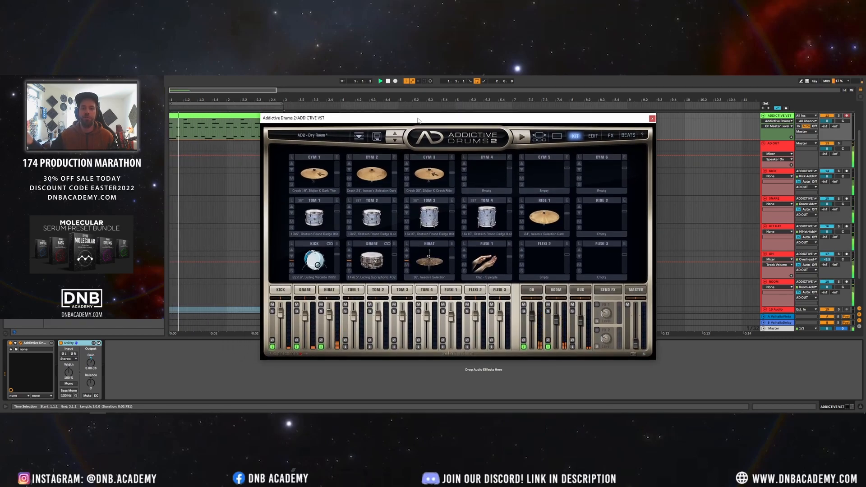
left_click(652, 118)
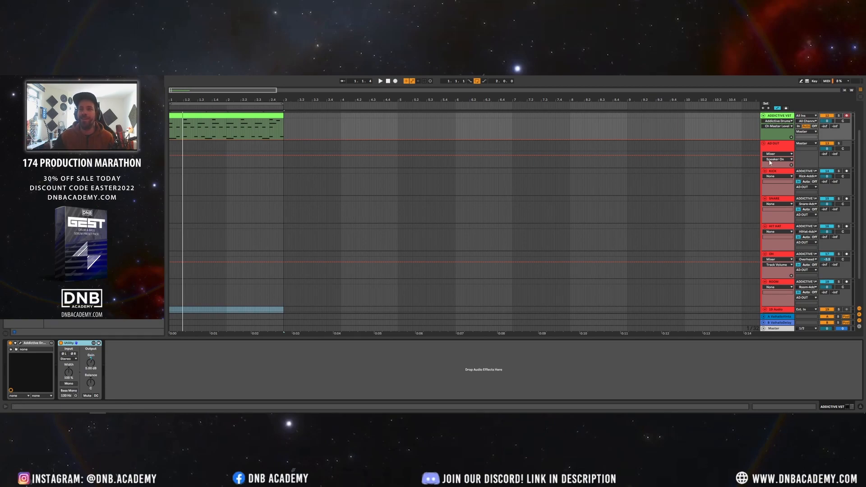
- Add the FabFilter Saturn effect to the AD OUT group track and place its window over the arrangement
left_click(775, 149)
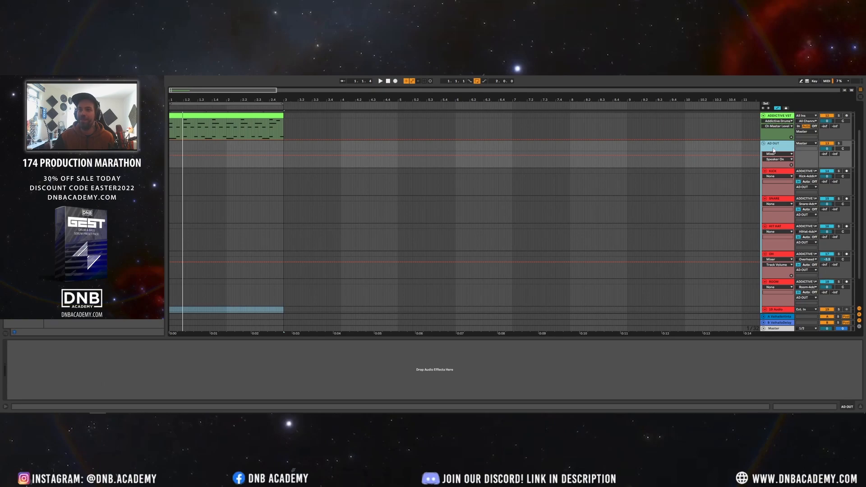
left_click(776, 172)
left_click(777, 149)
double_click(778, 149)
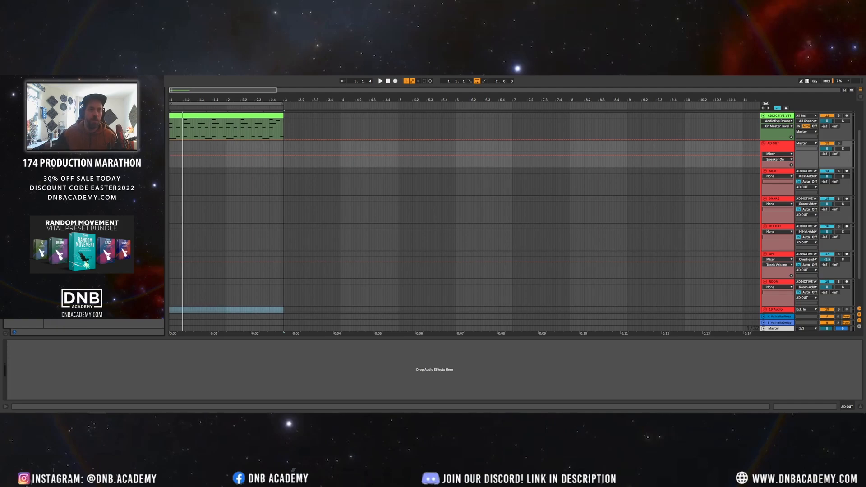
left_click_drag(87, 365, 87, 365)
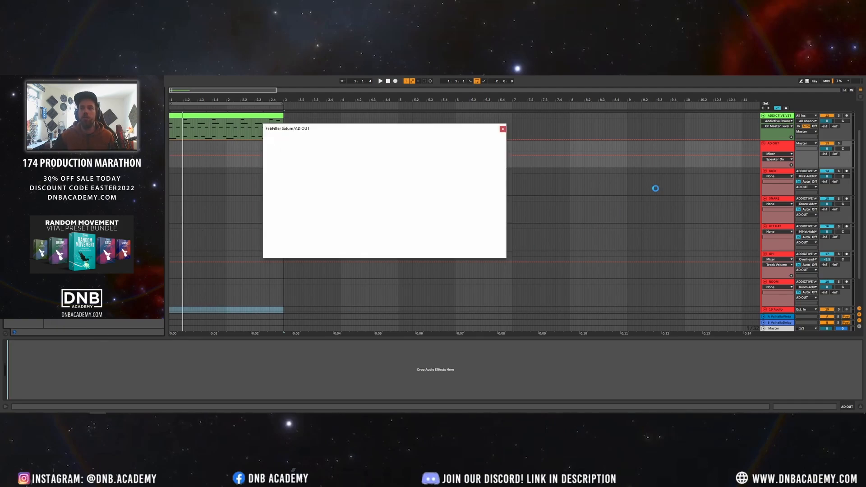
left_click_drag(442, 132, 425, 154)
left_click(769, 148)
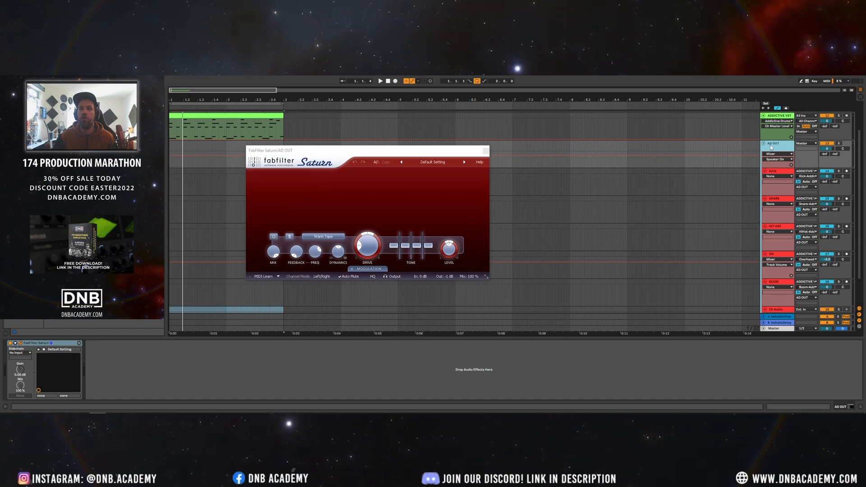
left_click_drag(321, 152, 347, 167)
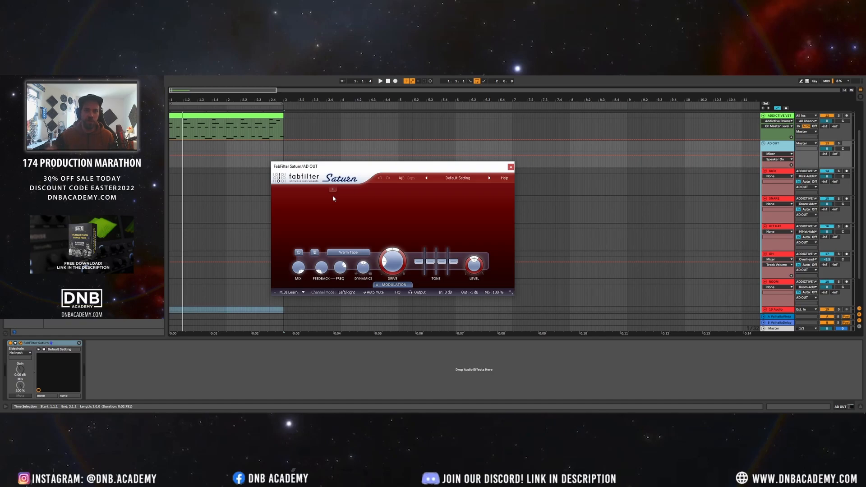
- Set Saturn's band 1 saturation style to Clean Tape and audition the drum group
left_click(348, 253)
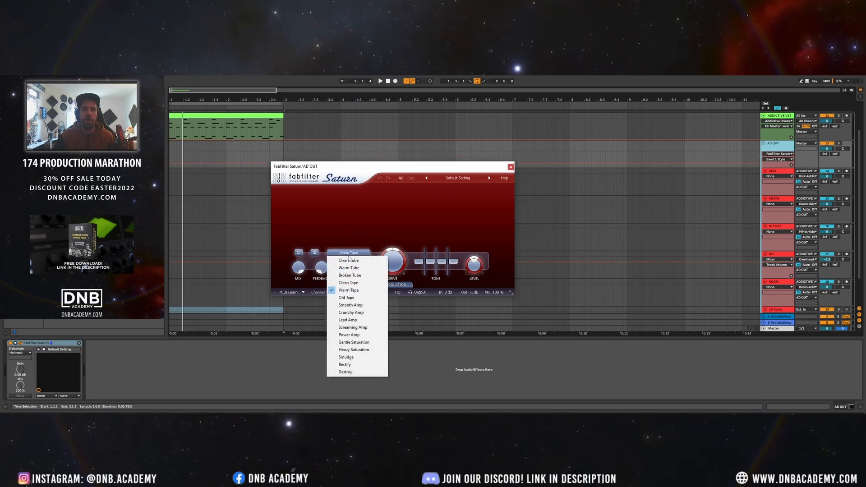
left_click(355, 283)
key("space")
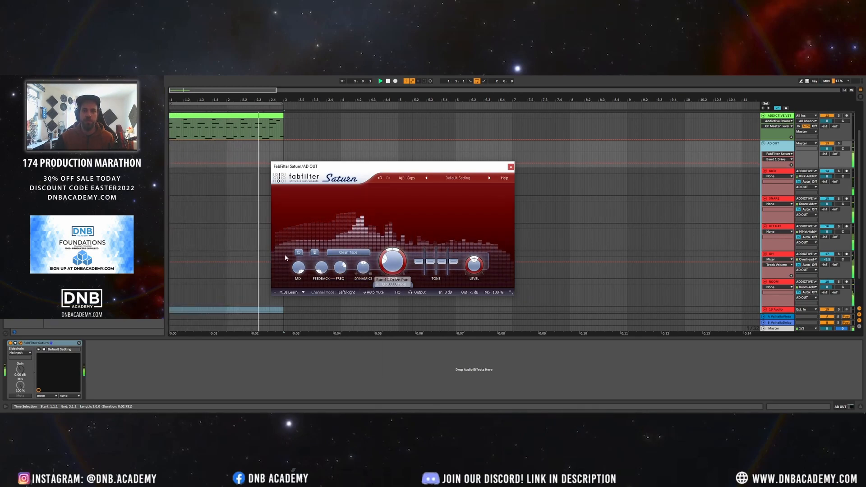
key("space")
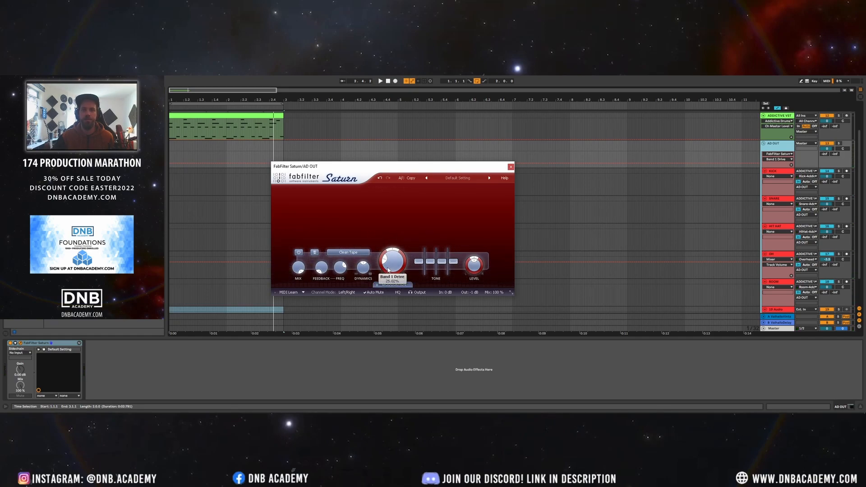
- Raise Saturn's Band 1 Drive on the drum group to about 60% during playback
mouse_move(388, 270)
key("space")
left_click_drag(388, 271, 383, 240)
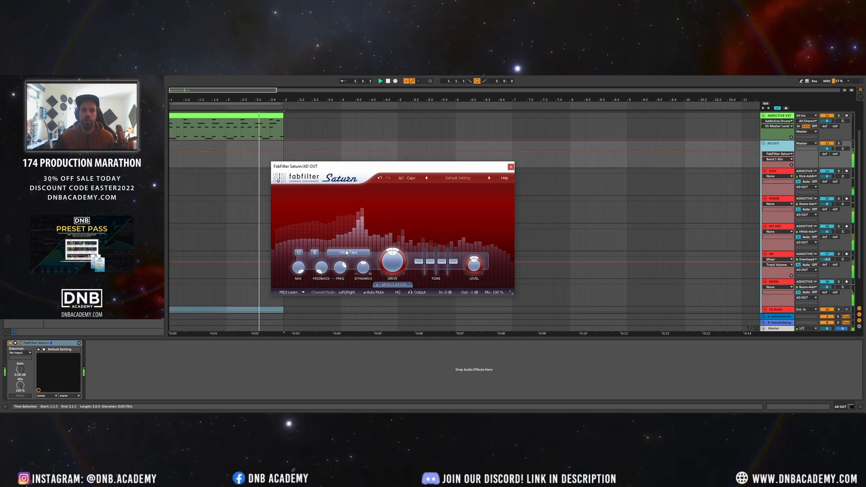
left_click_drag(392, 271, 404, 253)
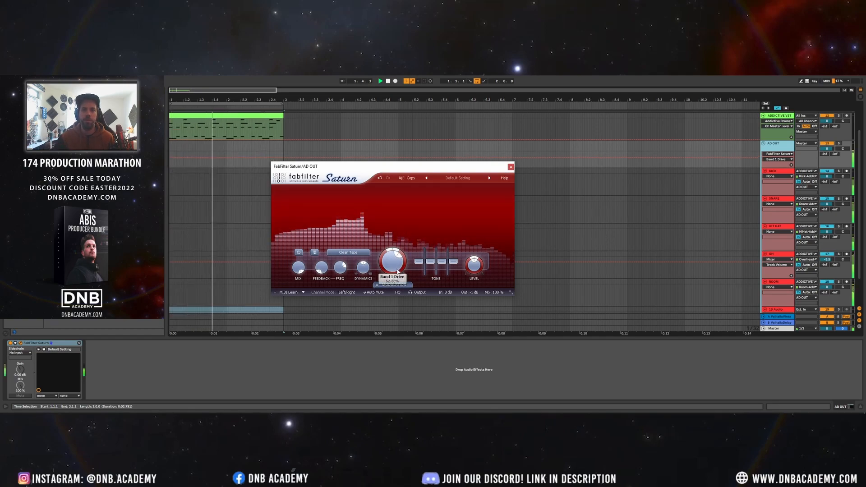
left_click_drag(395, 269, 395, 274)
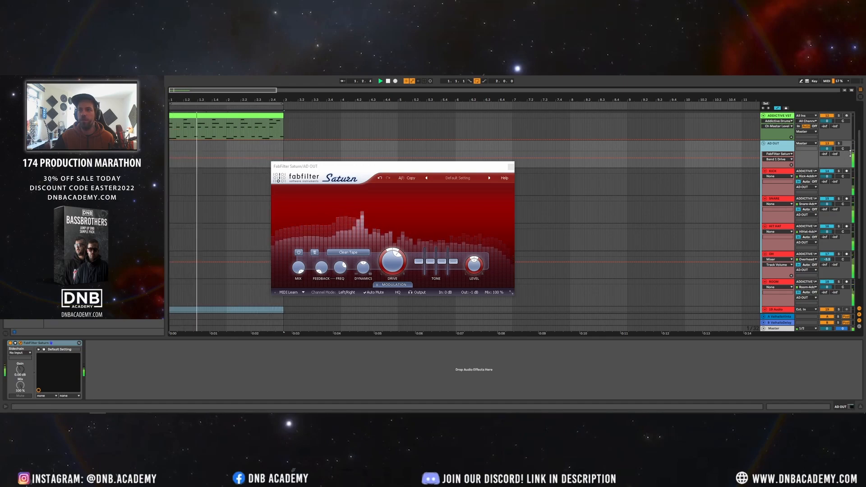
- Check the AD OUT group in solo alongside its drum tracks and fine-tune Saturn's Band 1 Drive to about 62%
scroll(769, 215, "down", 2)
scroll(768, 215, "up", 1)
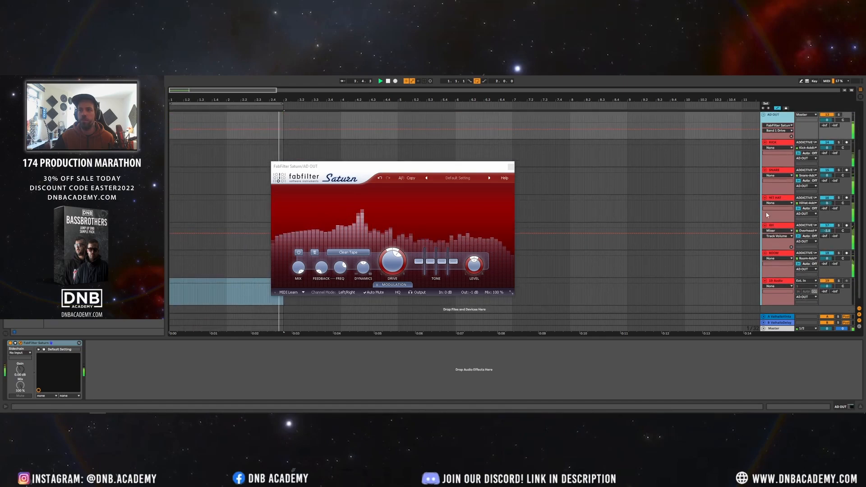
scroll(766, 215, "up", 3)
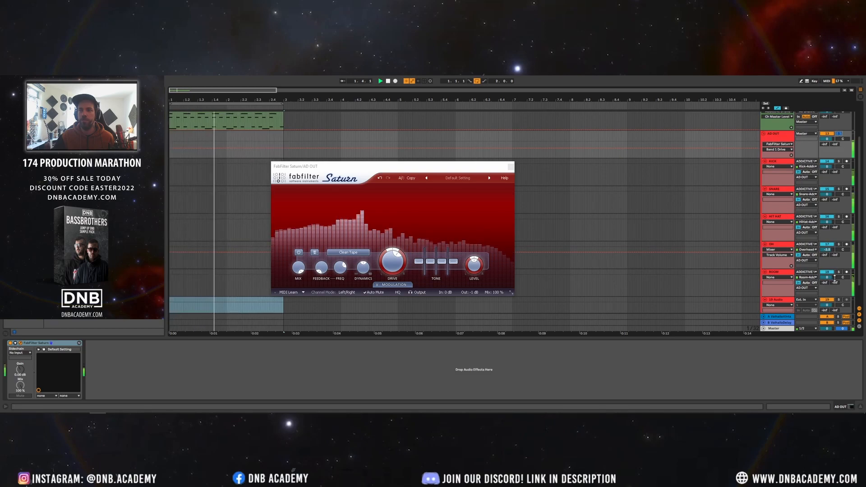
scroll(783, 156, "up", 2)
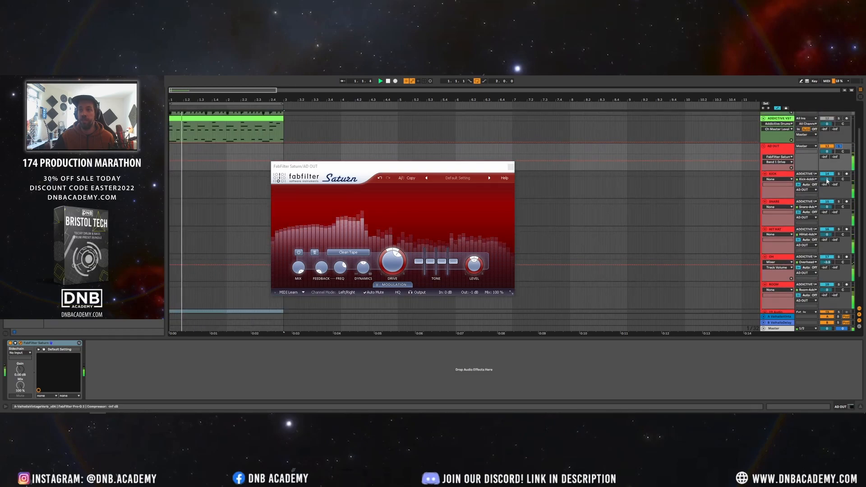
left_click(781, 151)
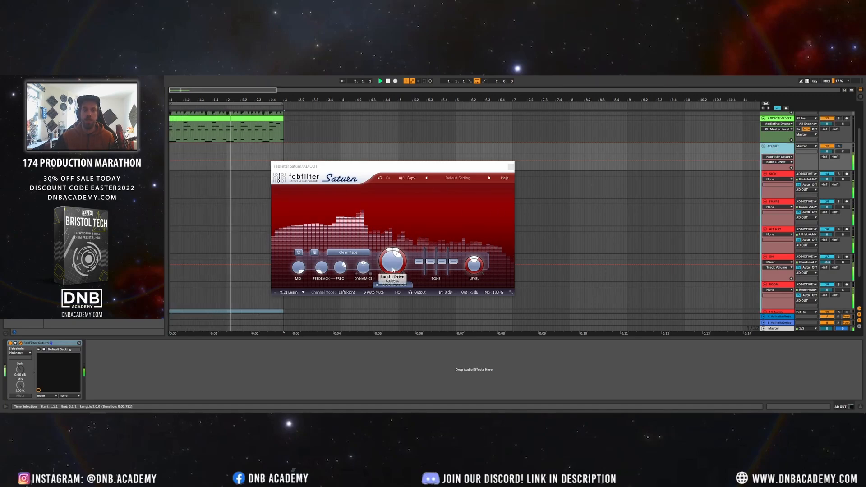
mouse_move(393, 269)
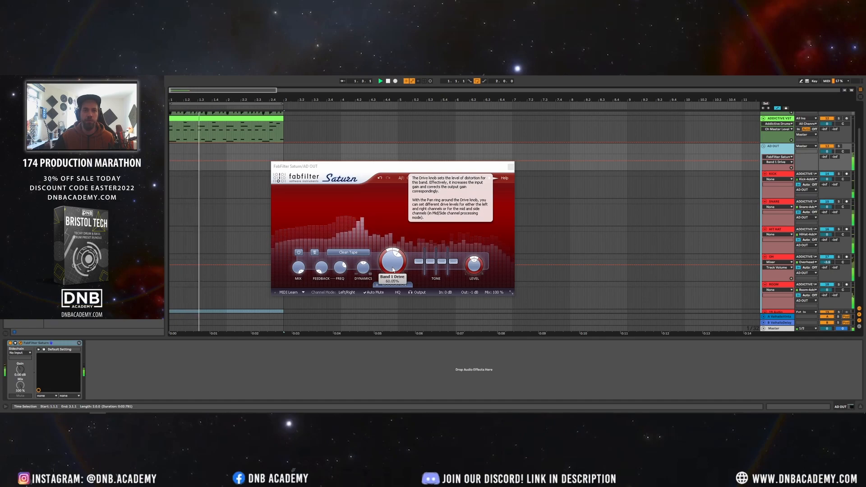
left_click_drag(392, 269, 391, 260)
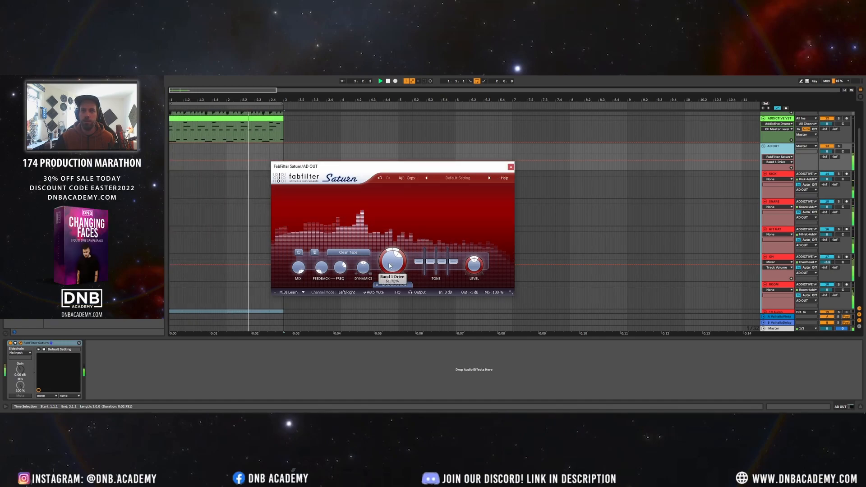
- Close the Saturn editor, add FabFilter Pro-Q 3 after it on the AD OUT track, and play the loop
left_click(510, 168)
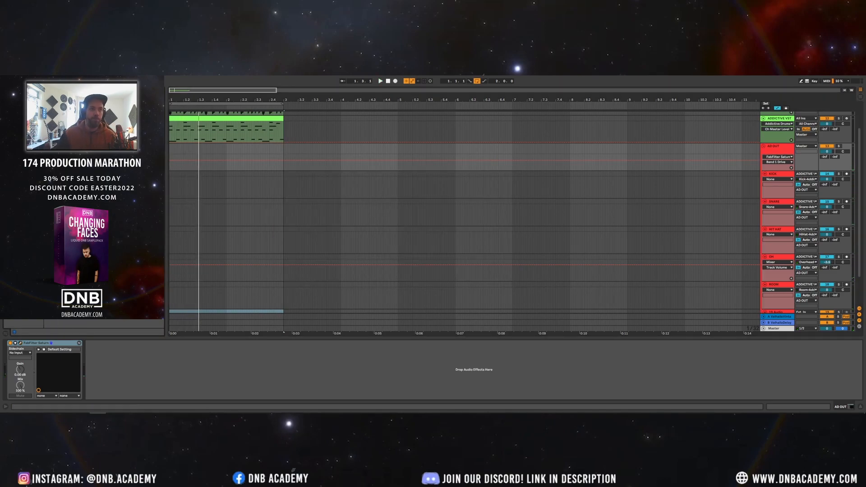
left_click_drag(166, 378, 171, 377)
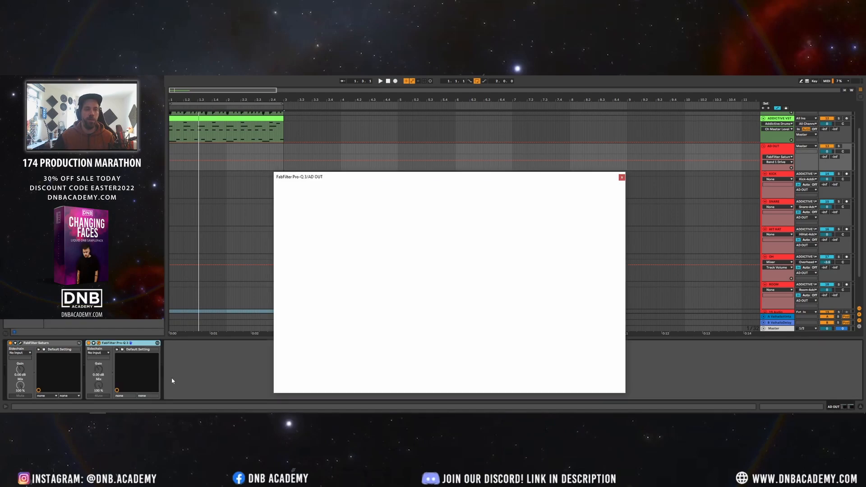
left_click_drag(350, 180, 319, 166)
key("space")
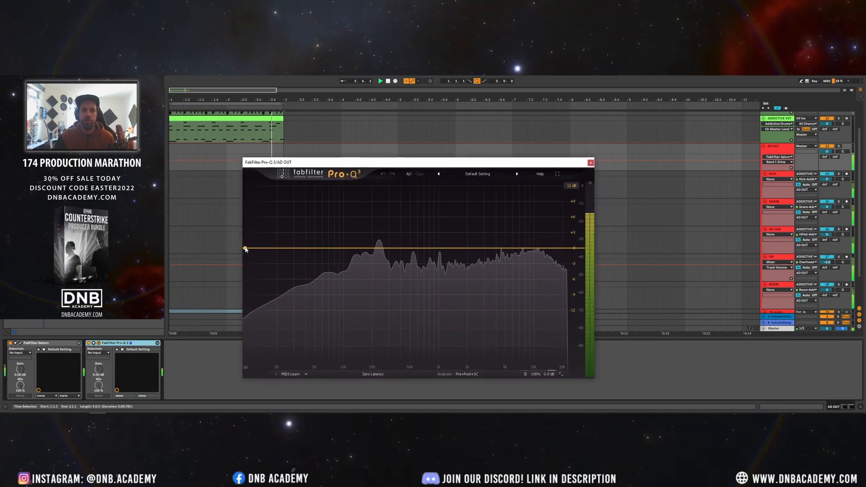
- Add a low-cut band in Pro-Q 3 with a 72 dB/oct slope and a cutoff of about 50 Hz
left_click(249, 247)
scroll(267, 355, "up", 6)
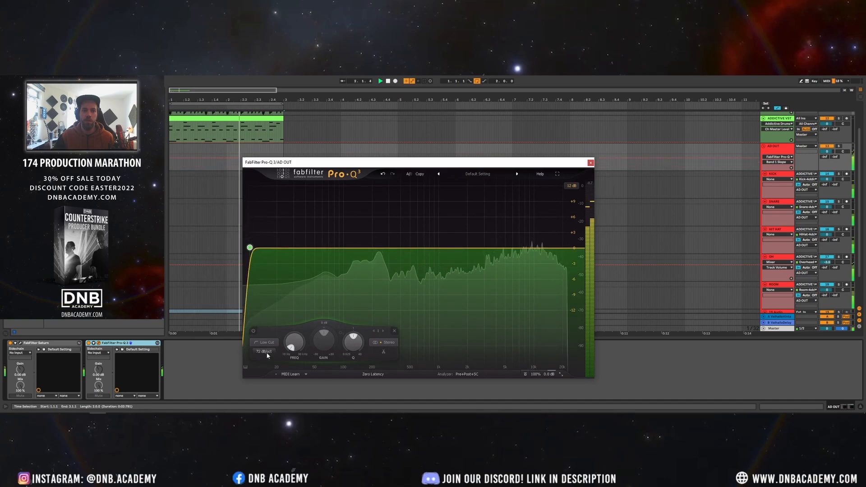
scroll(294, 342, "up", 3)
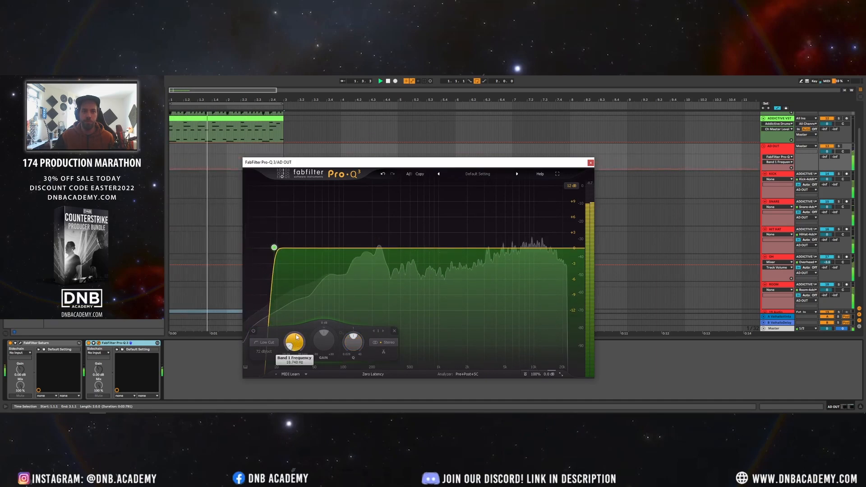
scroll(296, 333, "up", 2)
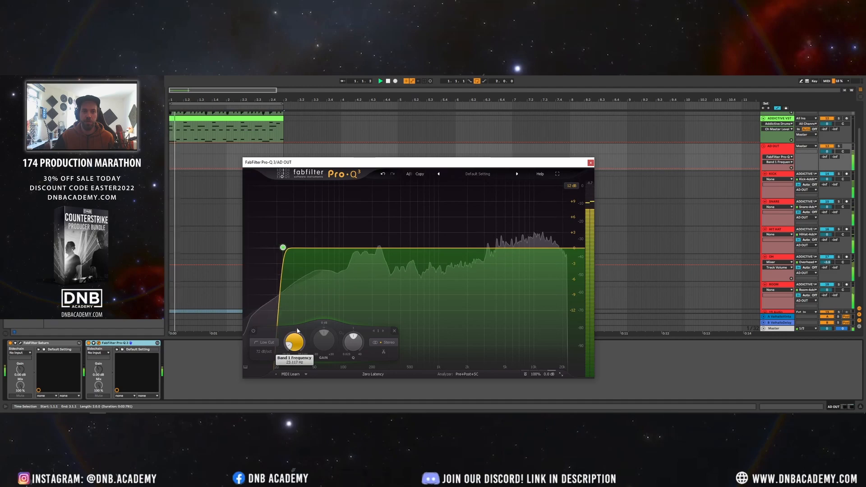
scroll(296, 327, "up", 4)
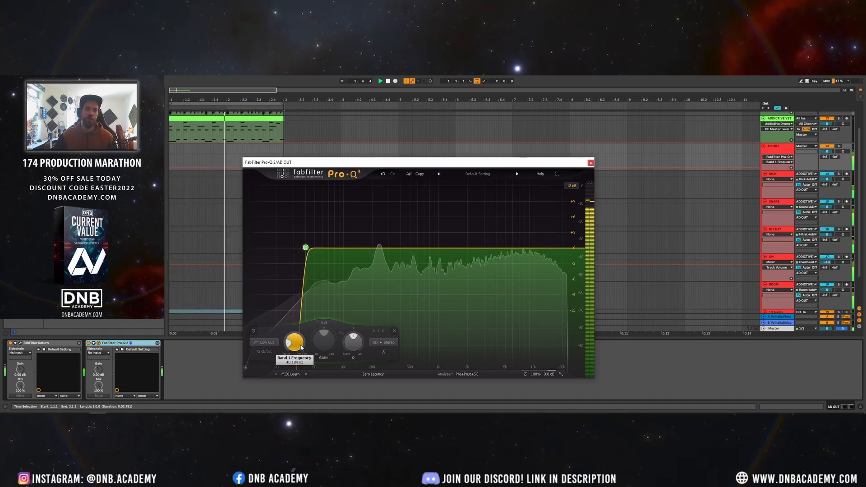
scroll(296, 341, "up", 3)
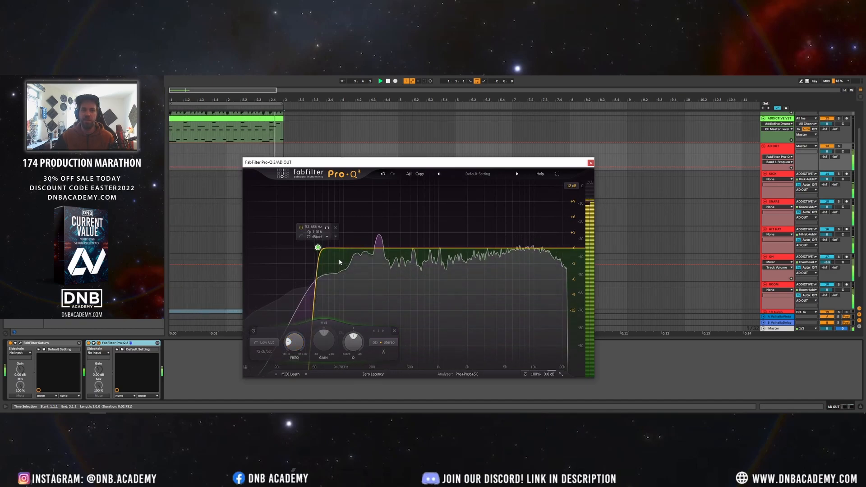
left_click_drag(317, 248, 314, 248)
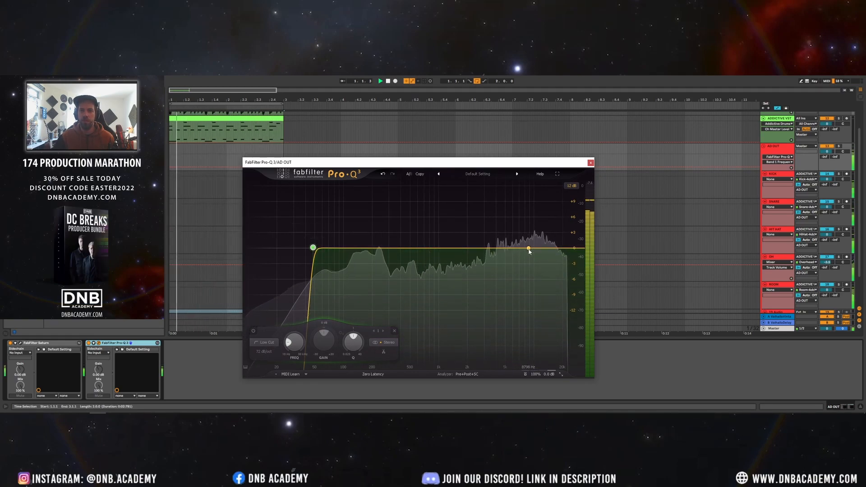
- Add a bell boost of about 1.2 dB near 8.5 kHz and a bell cut of about 1.9 dB near 510 Hz with Q about 2.1
left_click_drag(529, 249, 528, 246)
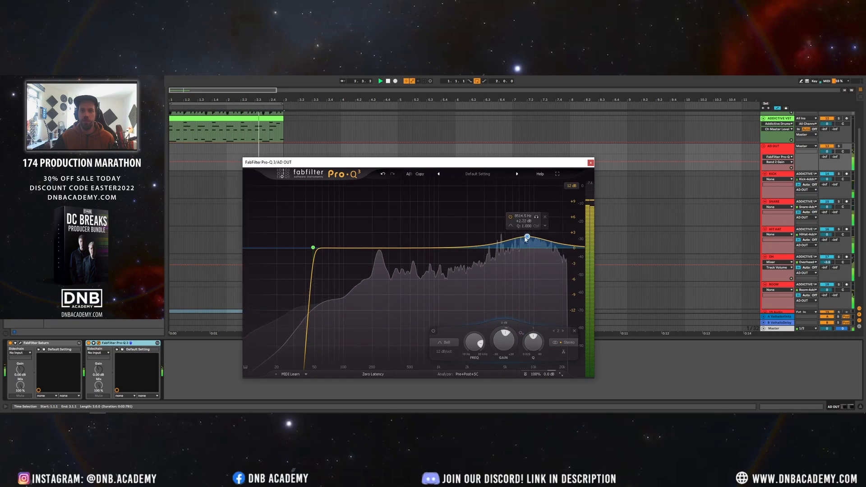
left_click_drag(525, 233, 526, 242)
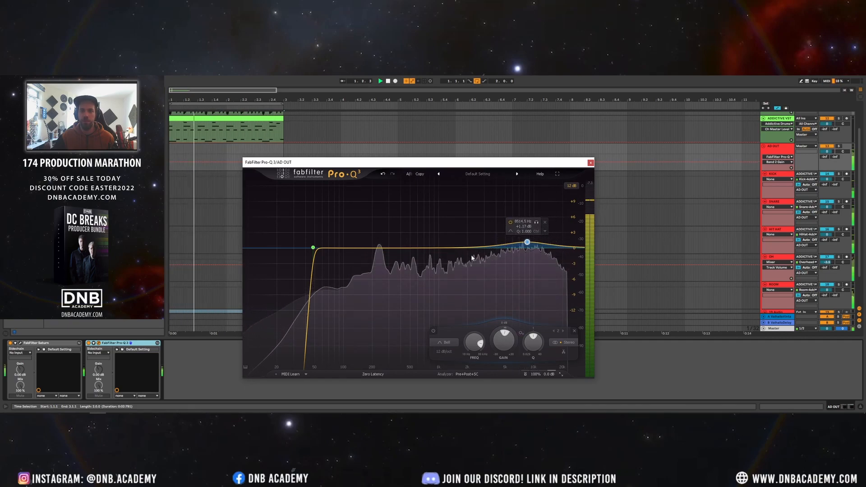
left_click_drag(433, 248, 412, 267)
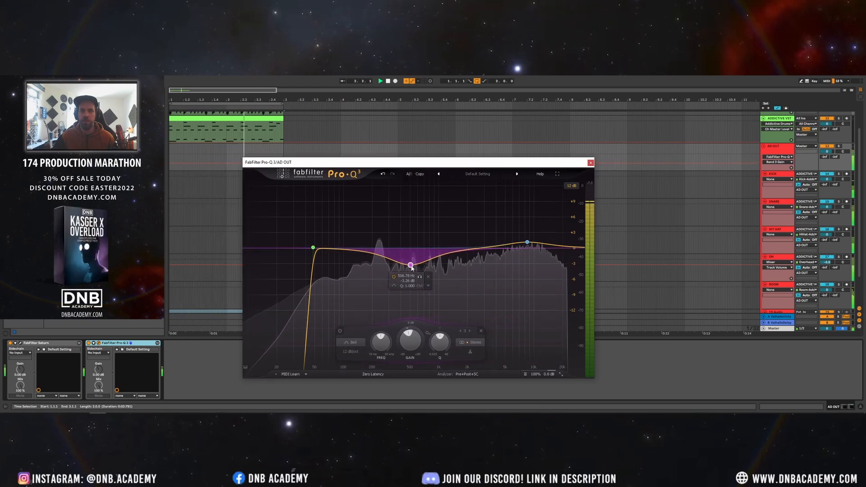
scroll(411, 267, "up", 6)
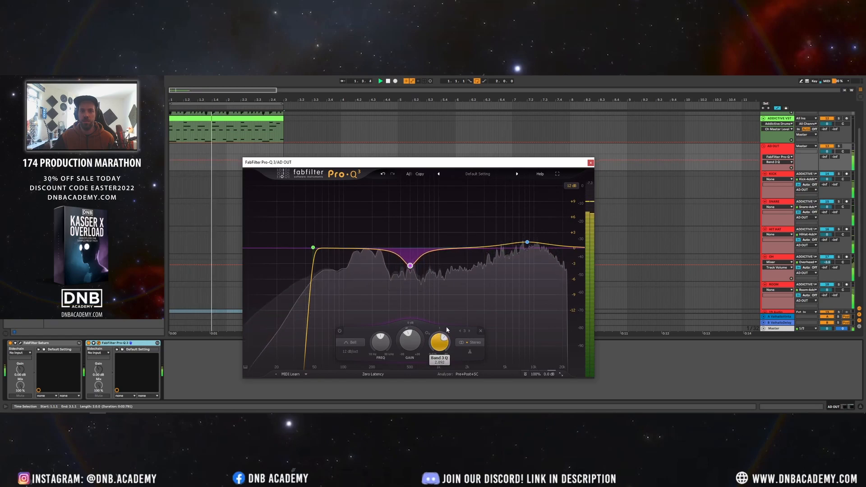
left_click_drag(412, 267, 412, 260)
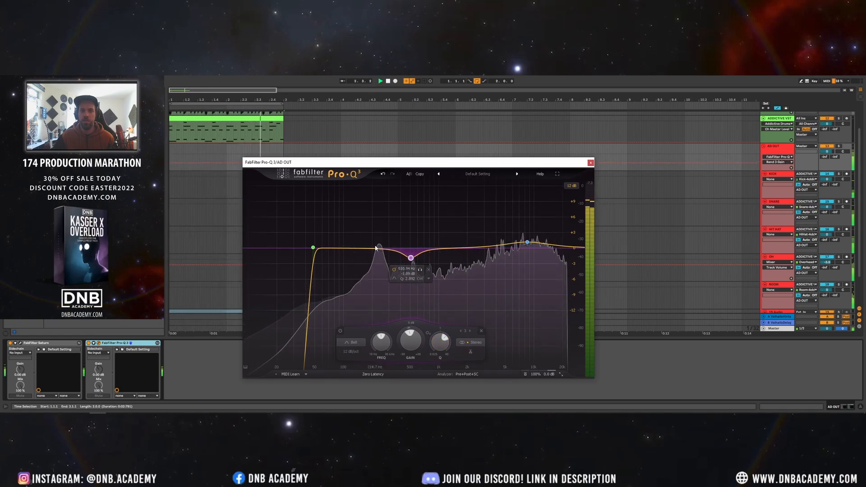
left_click_drag(412, 259, 412, 259)
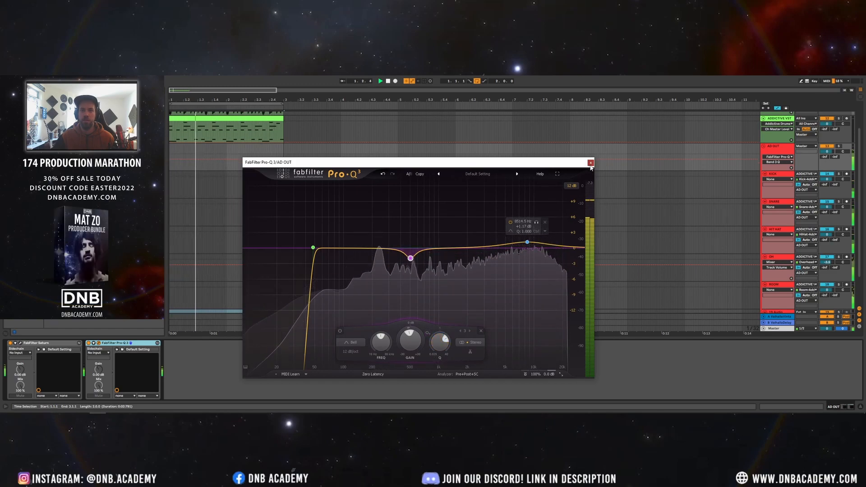
left_click(591, 164)
- Compare the drums with the OH and ROOM tracks on and off, leaving both tracks muted
scroll(821, 254, "down", 3)
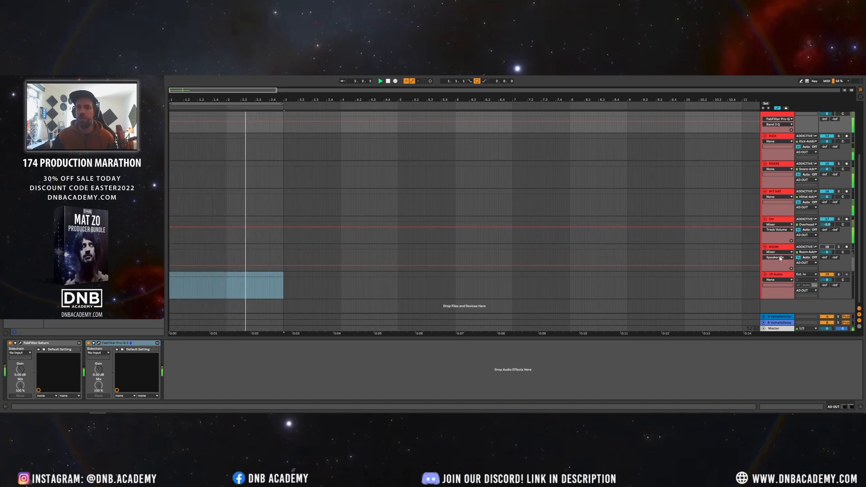
left_click(830, 248)
left_click(828, 220)
left_click(827, 220)
left_click(828, 220)
left_click(828, 247)
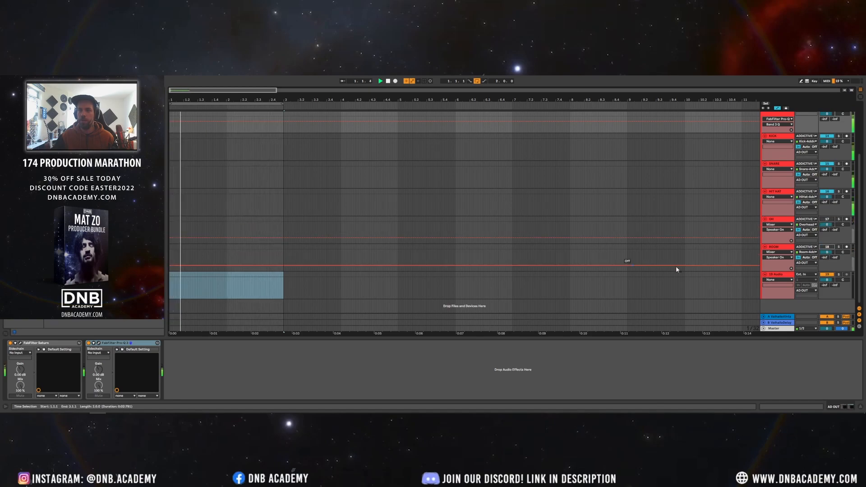
- Briefly reactivate the OH track to lower its volume, and mute it again
left_click(828, 219)
left_click_drag(827, 224, 828, 236)
left_click(828, 219)
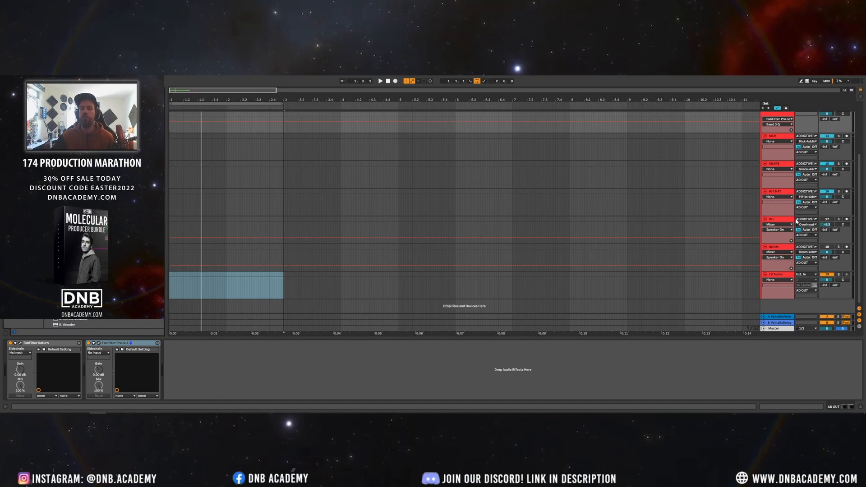
- Restart playback and open the hi-hat's edit page in Addictive Drums 2 on the ADDICTIVE VST track
left_click(774, 139)
key("space")
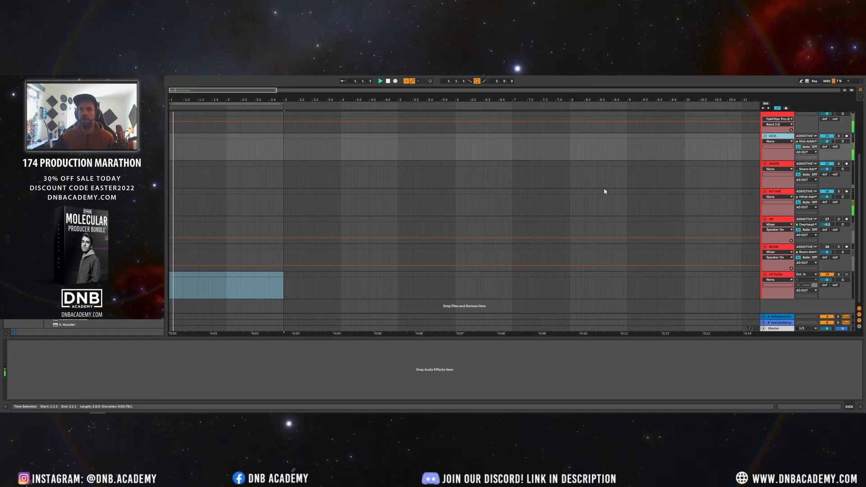
scroll(604, 188, "up", 1)
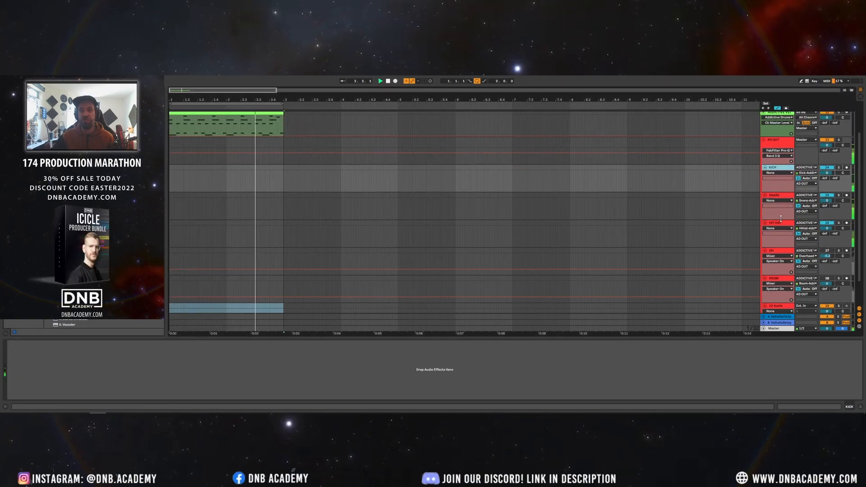
left_click(783, 225)
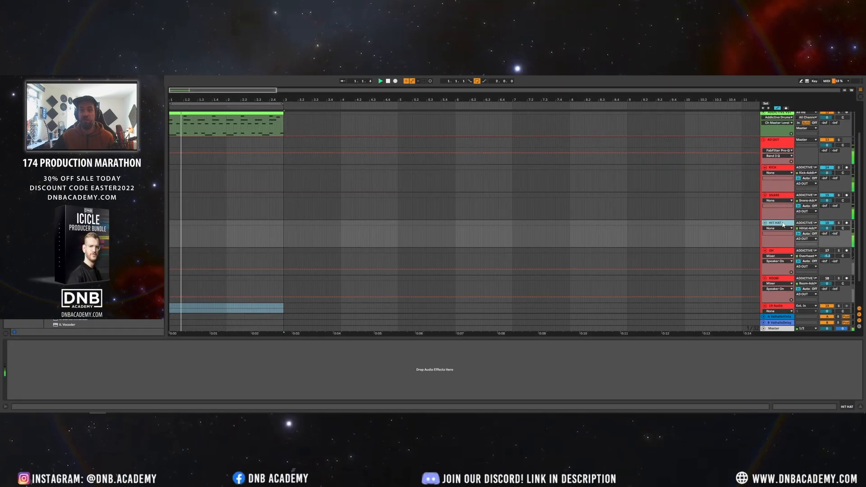
scroll(781, 141, "up", 1)
double_click(780, 138)
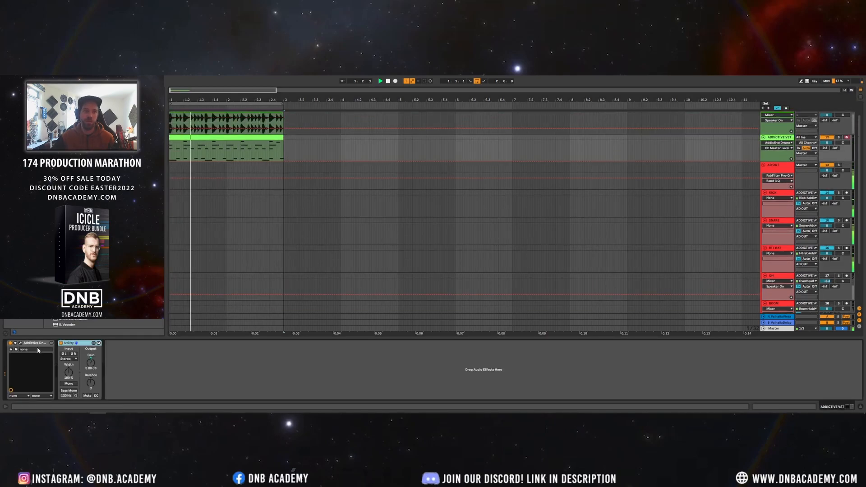
left_click(15, 343)
left_click(20, 343)
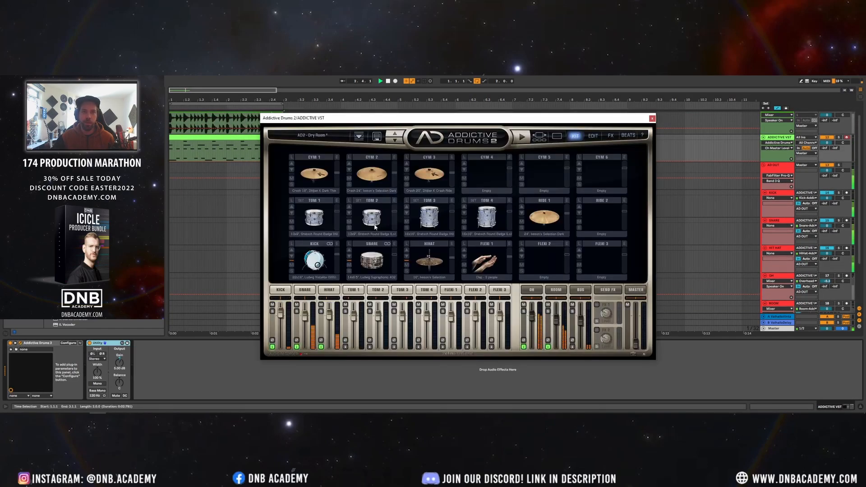
left_click(451, 243)
- Enable the hi-hat's volume envelope, shape it into a short decay, and try its main pitch control
left_click(525, 159)
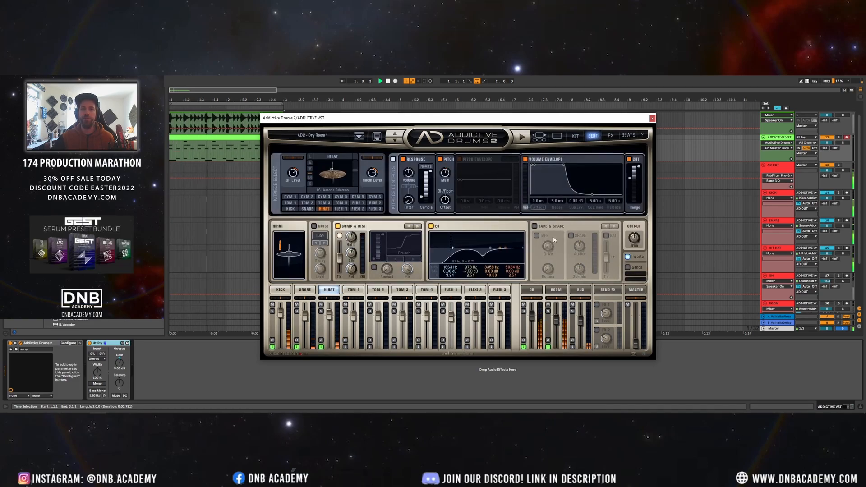
left_click_drag(556, 165, 544, 160)
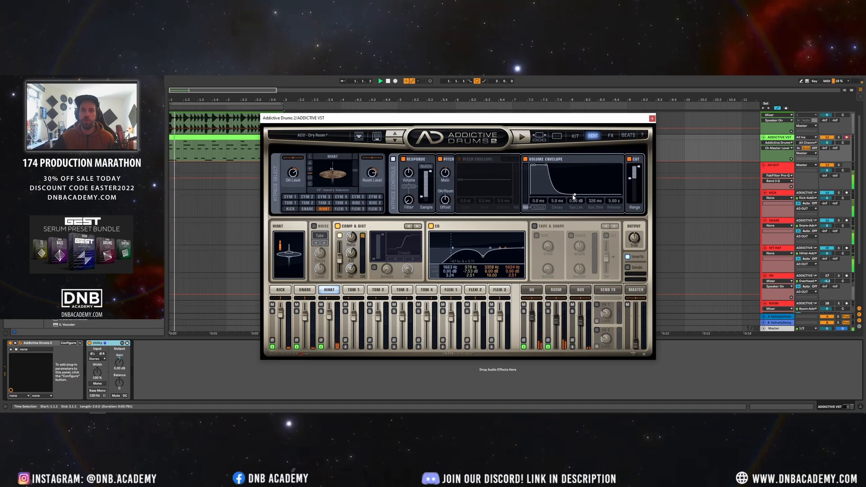
left_click_drag(574, 197, 552, 196)
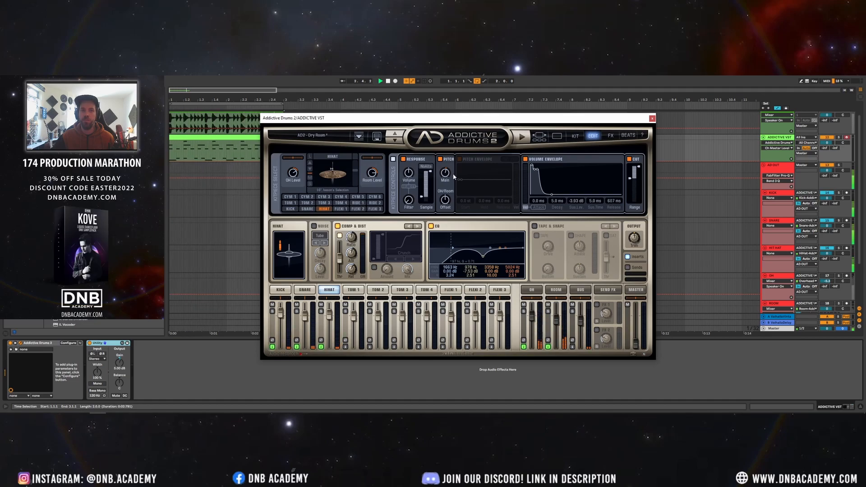
left_click_drag(446, 174, 445, 173)
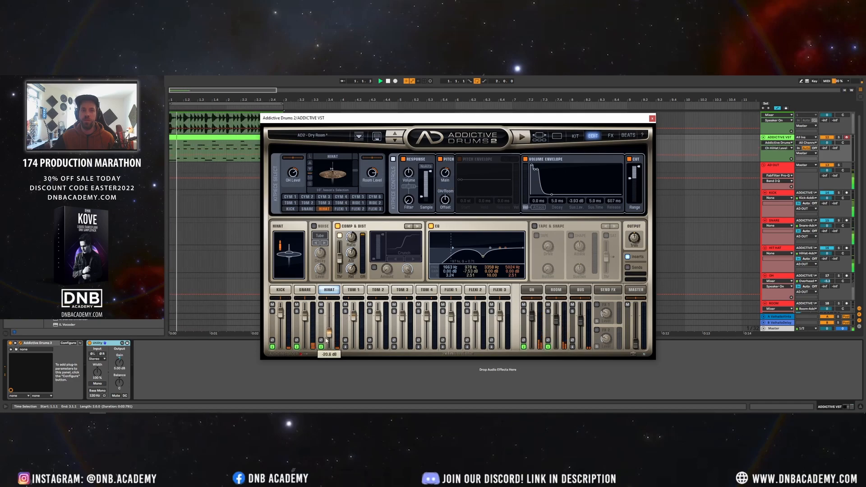
- Adjust the hi-hat channel level, reset the Room channel to 0.00 dB, and close the Addictive Drums editor
left_click_drag(328, 337, 333, 324)
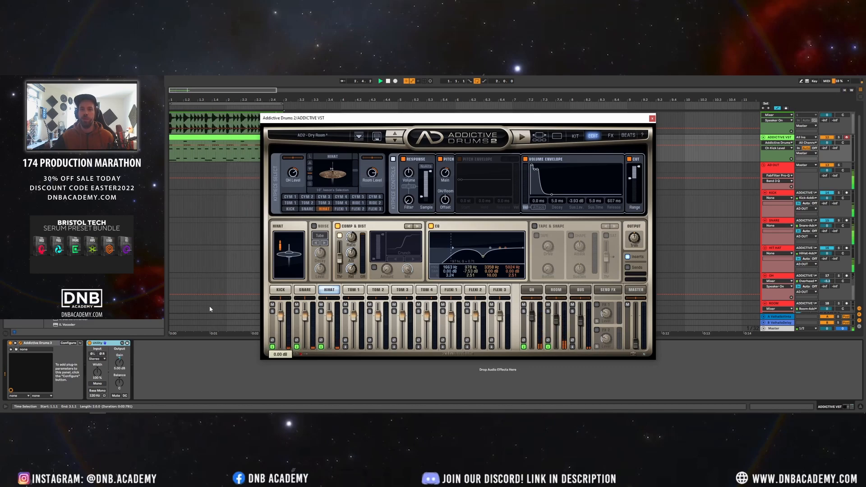
double_click(556, 320)
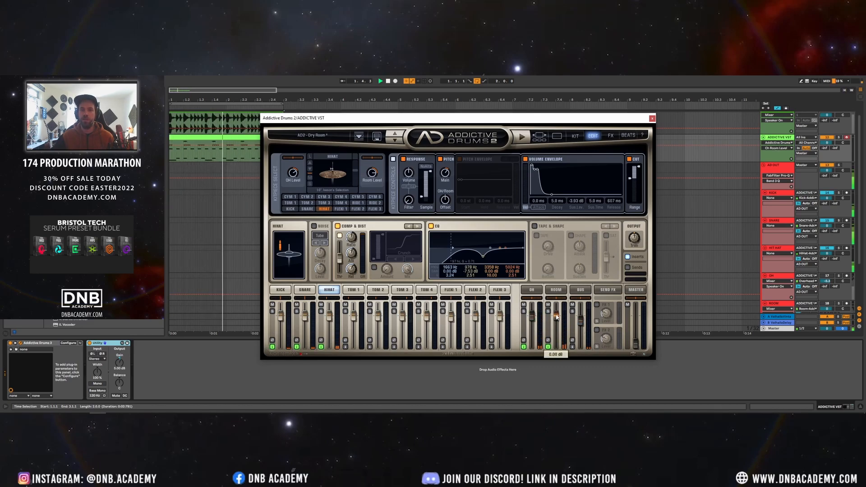
left_click(652, 119)
- Add iZotope Trash 2 to the end of the AD OUT chain and set Stage 1 to the Tape Saturation type
left_click(751, 184)
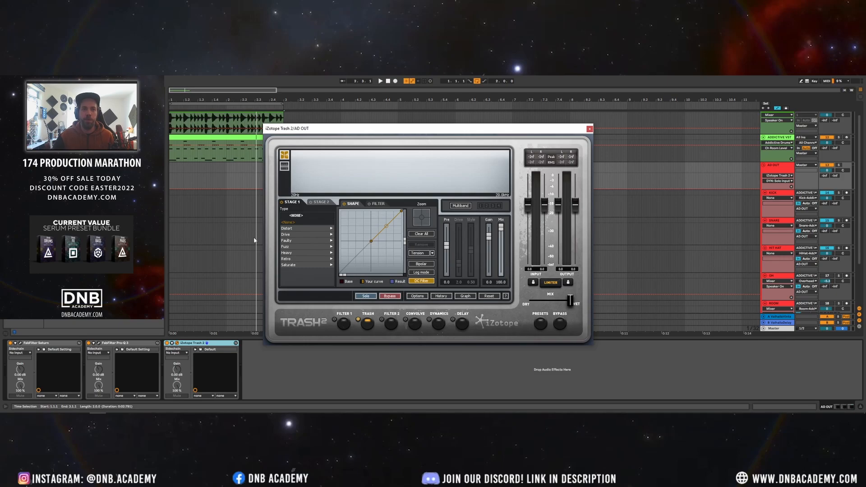
left_click(292, 266)
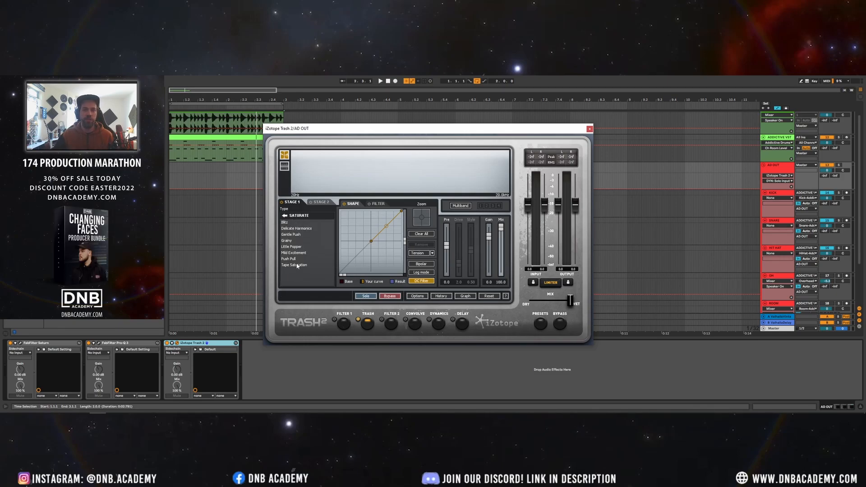
left_click(295, 265)
- Play the loop and set the tape saturation's Drive in Trash 2 to about 4.5
key("space")
left_click_drag(458, 269, 459, 261)
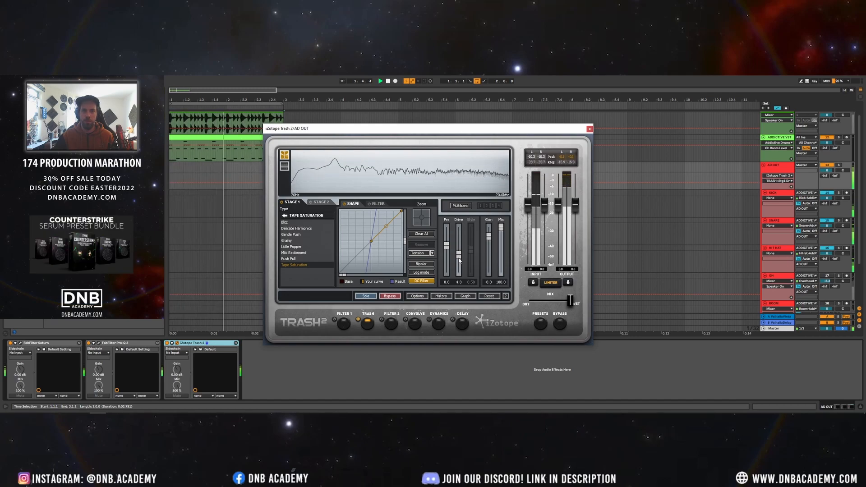
left_click_drag(459, 248, 460, 255)
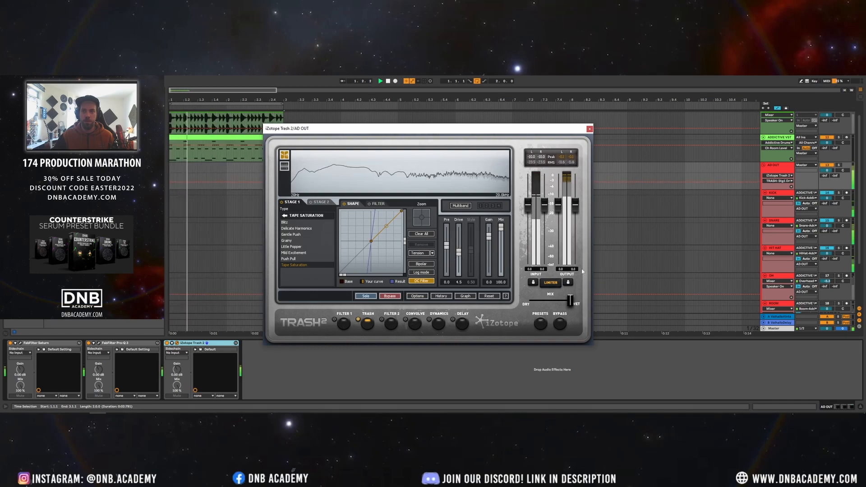
- Lower the HIT HAT track's volume slightly and close the Trash 2 editor
left_click(828, 253)
left_click_drag(829, 252, 829, 257)
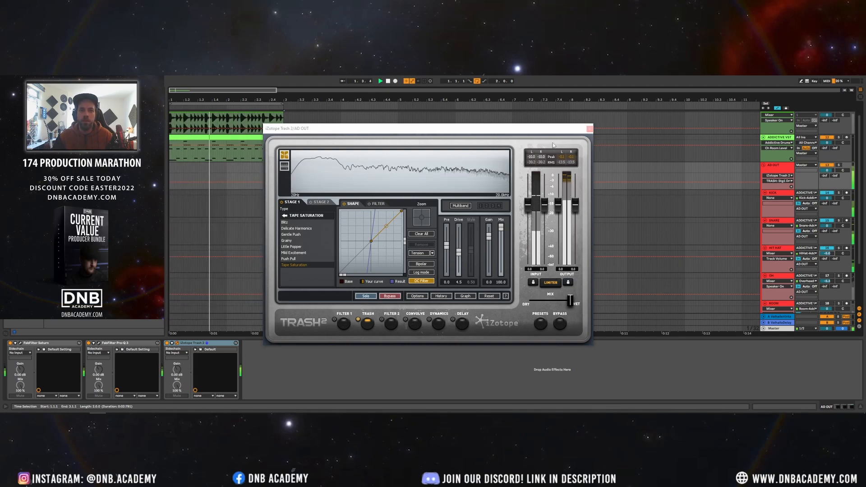
left_click(589, 129)
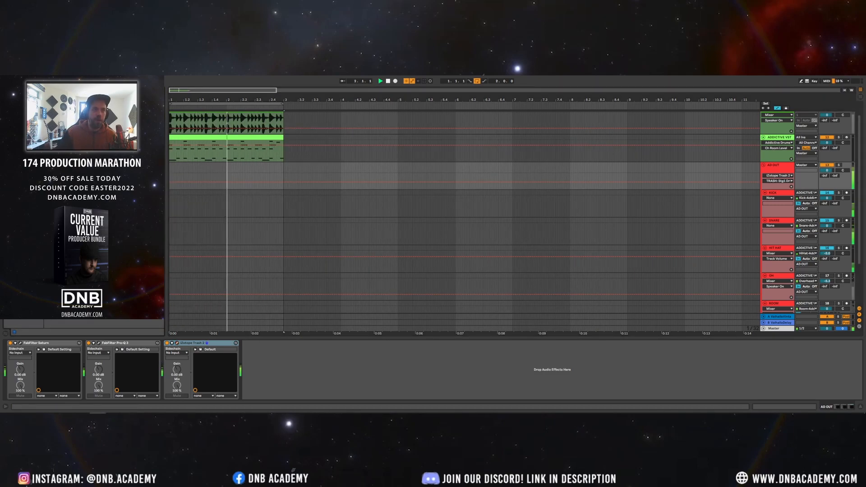
- Add CamelPhat3 to the end of the AD OUT chain, clear its preset to blank, and close its editor
left_click_drag(99, 208, 354, 368)
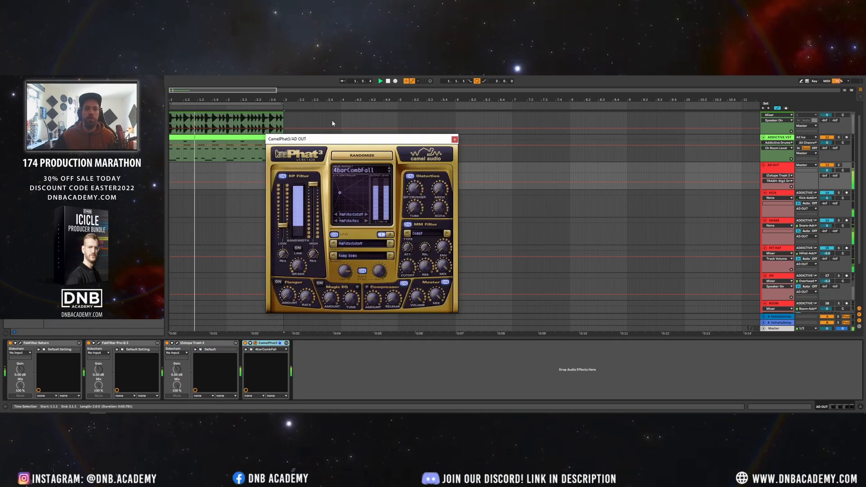
left_click(353, 171)
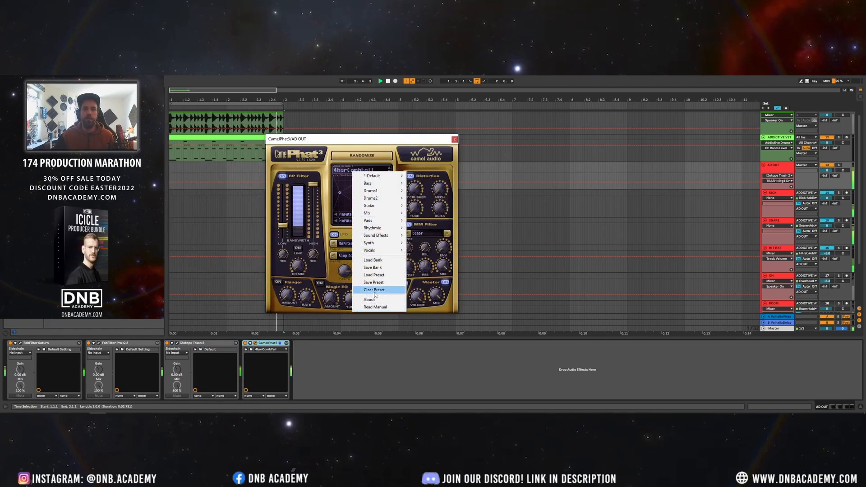
left_click(375, 290)
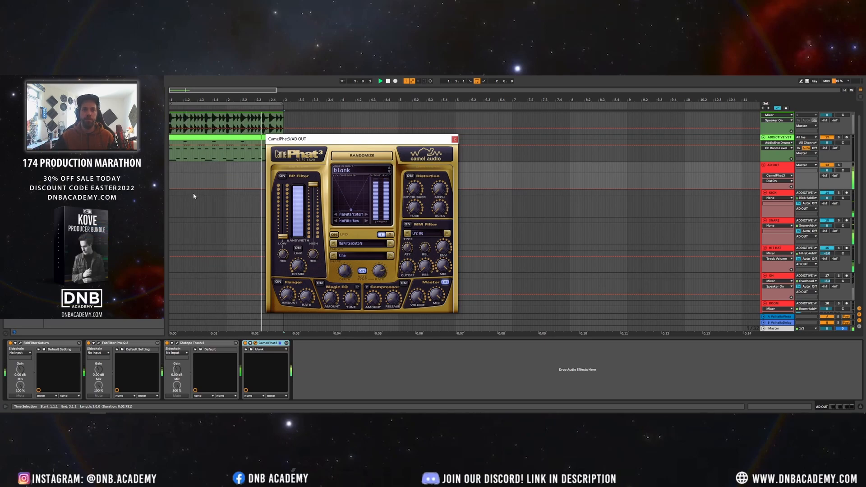
left_click(455, 139)
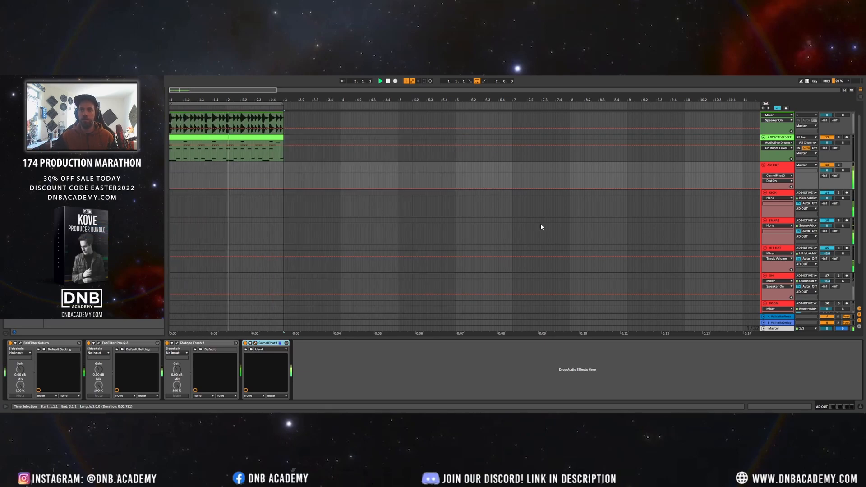
- Open Addictive Drums on the ADDICTIVE VST track and set the snare channel's output to Separate Out (Post Fader)
left_click(784, 222)
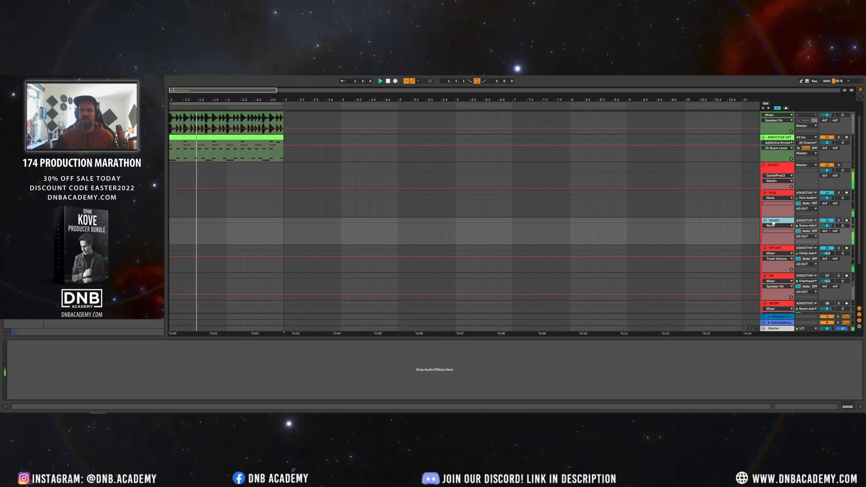
left_click(784, 169)
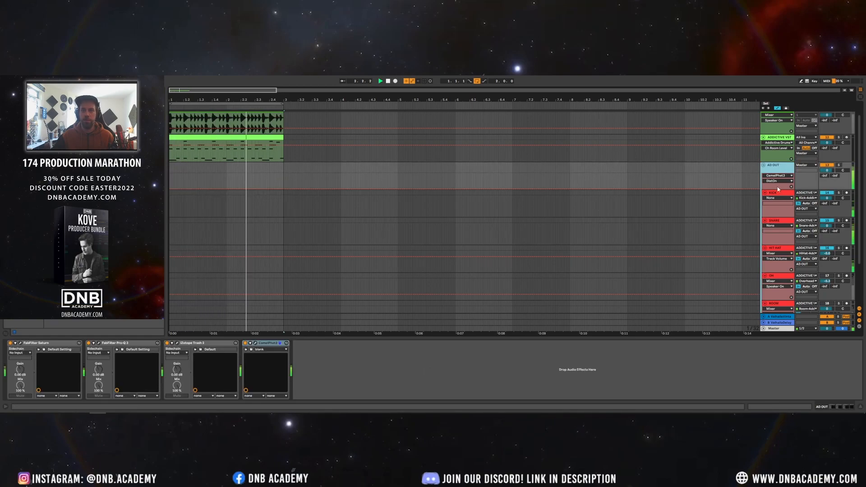
left_click(777, 138)
left_click(20, 344)
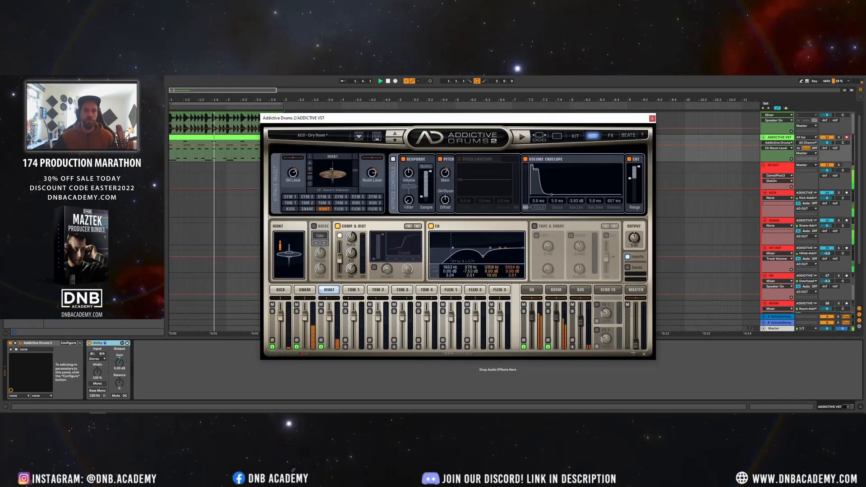
left_click(273, 347)
left_click(292, 348)
left_click(297, 347)
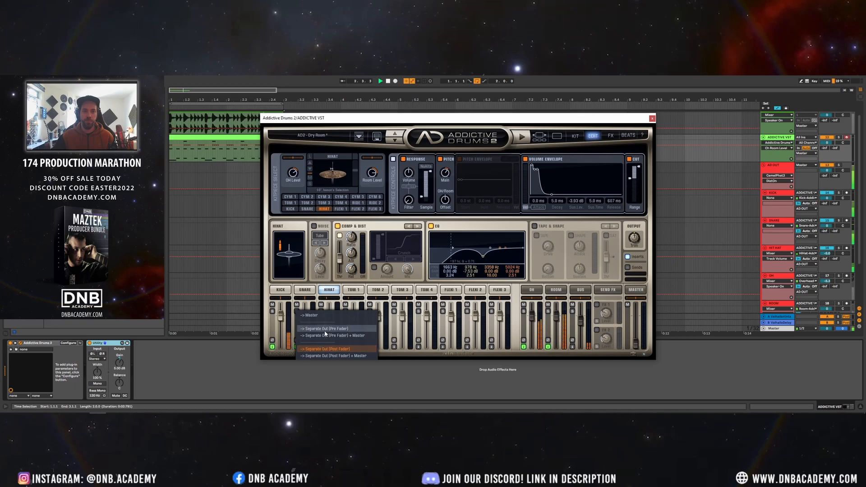
left_click(315, 349)
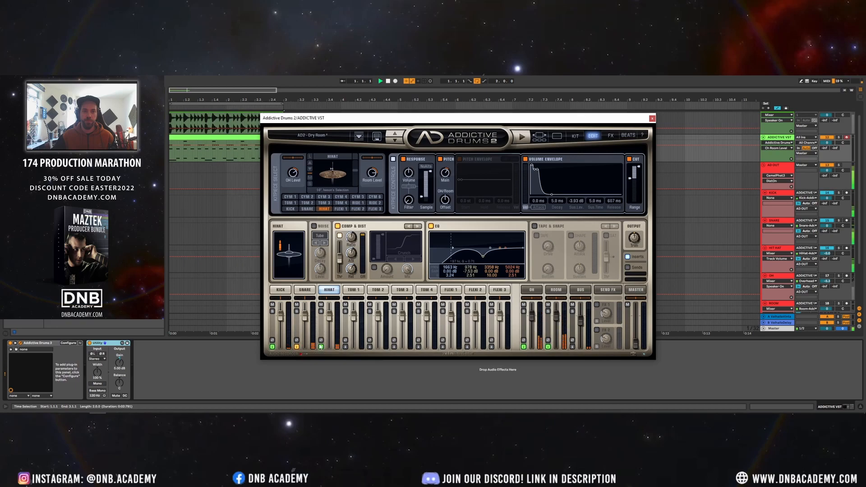
left_click(298, 346)
left_click(310, 350)
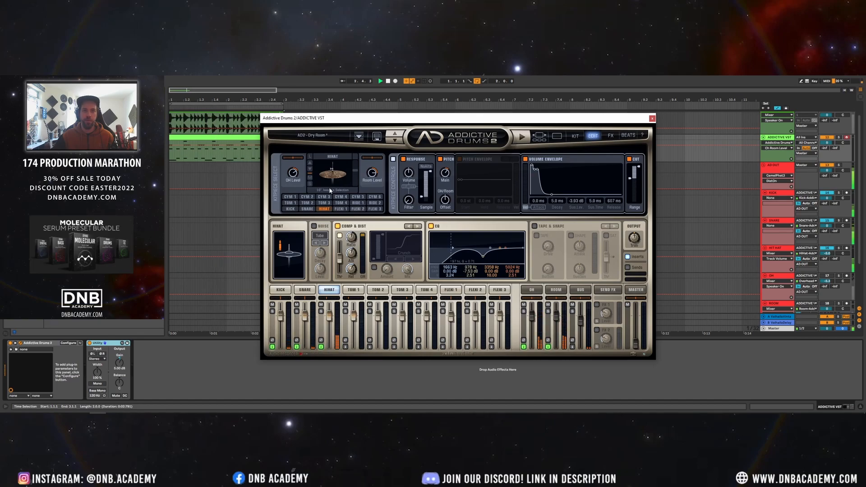
- View the snare's sound settings in Addictive Drums and close the editor
left_click(307, 208)
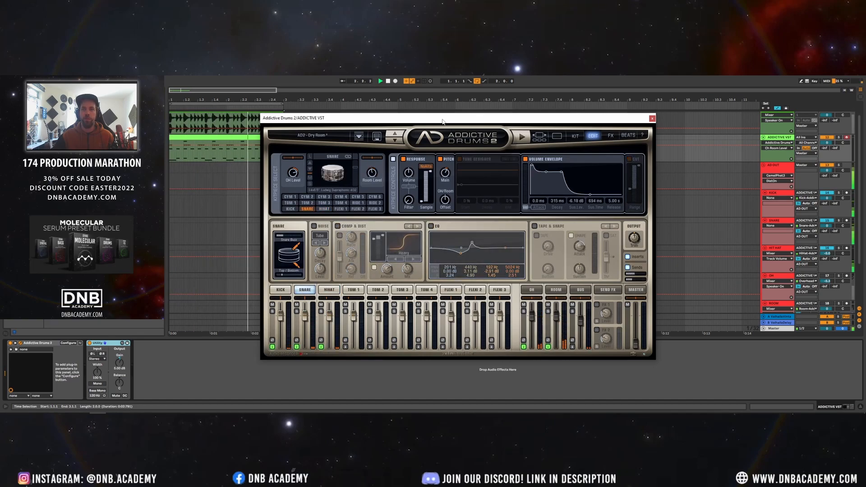
left_click_drag(443, 121, 406, 120)
left_click(615, 118)
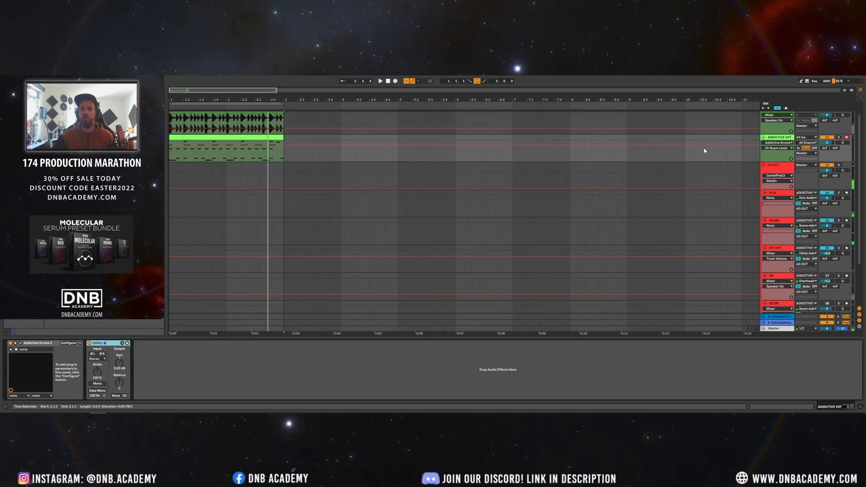
left_click(776, 170)
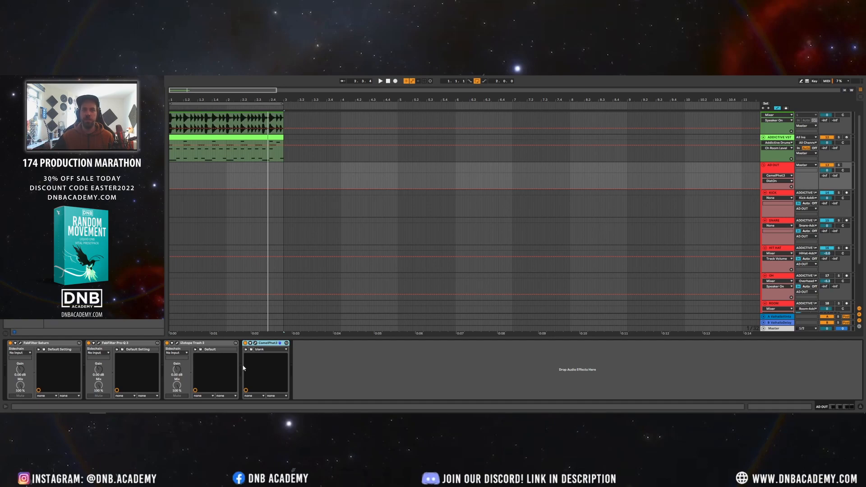
left_click(775, 195)
left_click(774, 168)
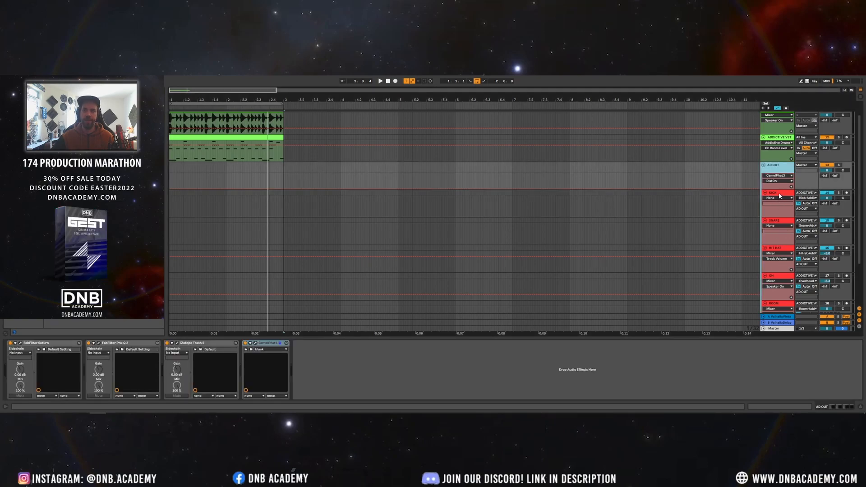
scroll(789, 245, "down", 2)
scroll(788, 244, "up", 2)
left_click(777, 188)
double_click(777, 188)
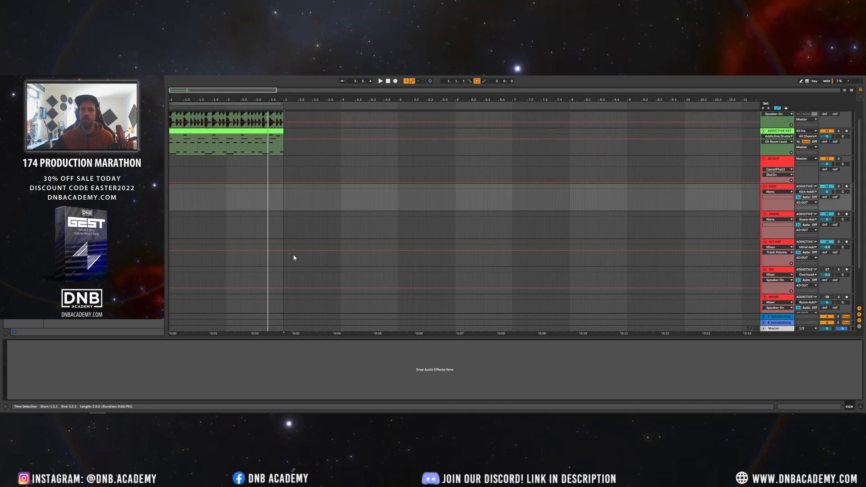
left_click(775, 160)
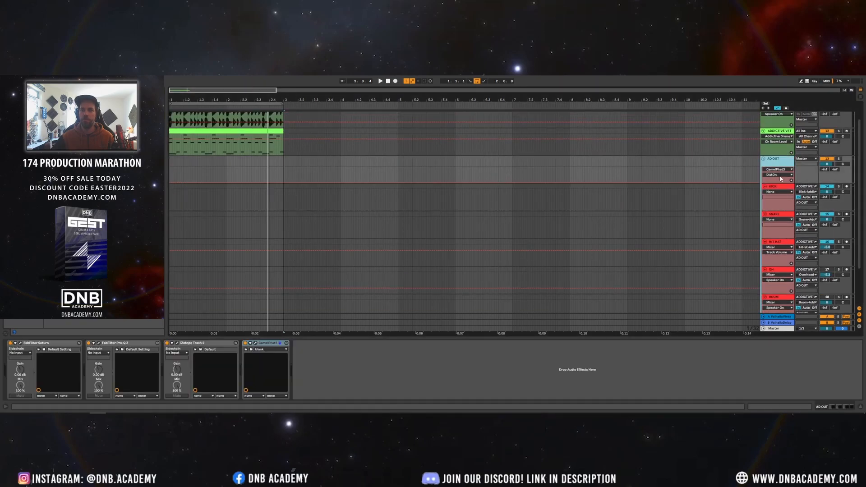
- Add IL WaveShaper to the KICK track and bend its curve strongly upward at the midpoint while the loop plays
left_click(780, 189)
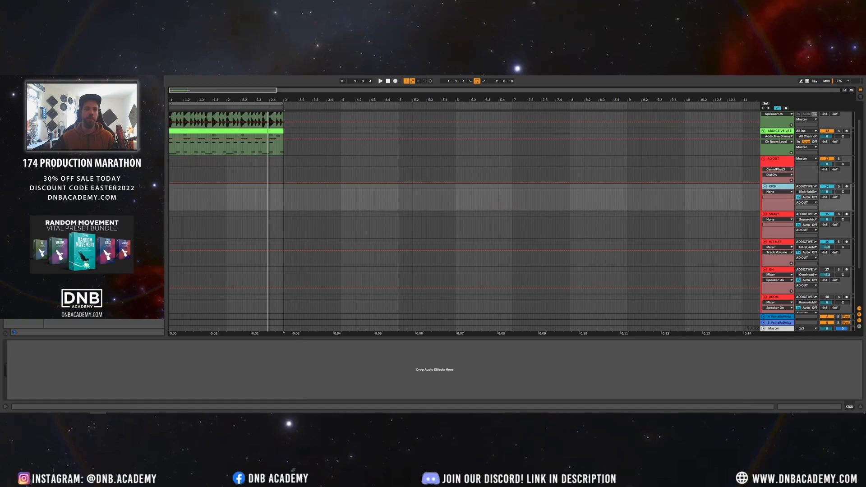
key("ctrl+f")
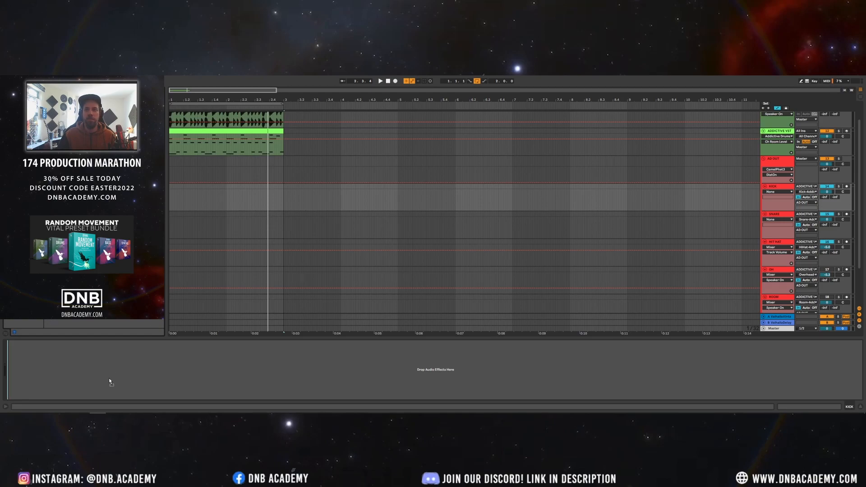
left_click_drag(109, 377, 109, 378)
left_click_drag(258, 129, 272, 209)
key("space")
left_click_drag(285, 263, 285, 227)
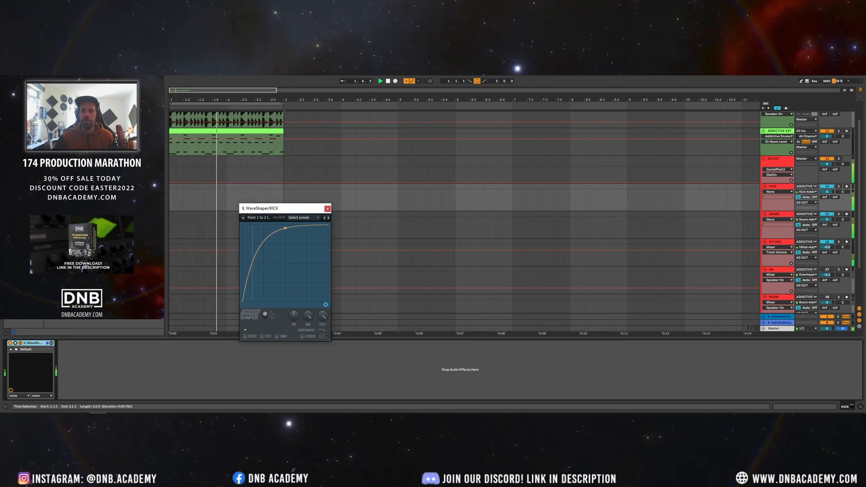
- Add IL WaveShaper to the SNARE track and raise the midpoint of its curve for saturation
left_click_drag(33, 343, 754, 226)
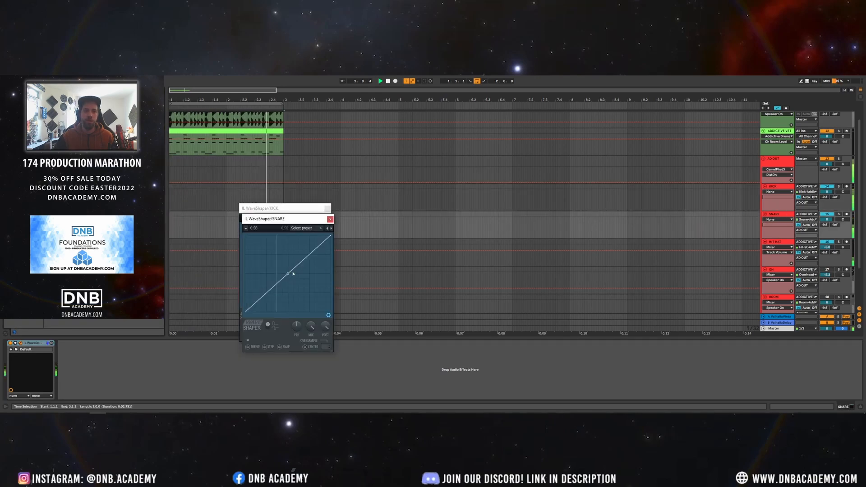
left_click_drag(292, 271, 288, 244)
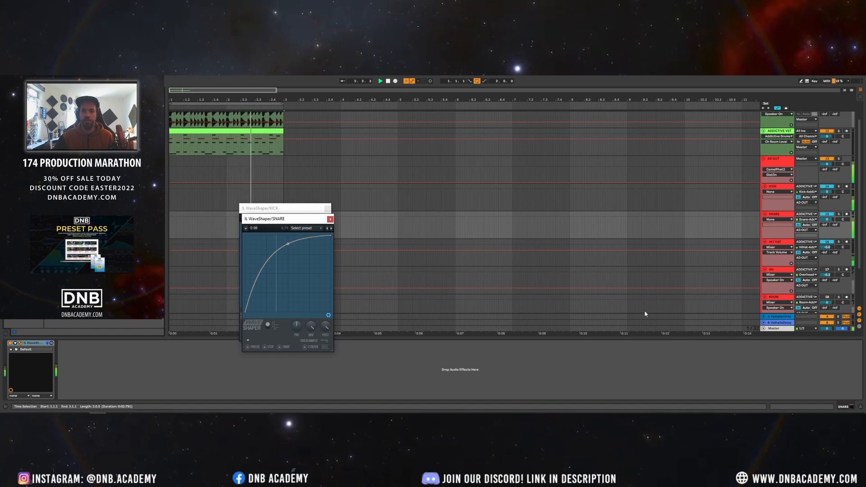
- Examine the drum loop's frequency spectrum in SPAN Plus on the Master track and close the analyzer
left_click(774, 329)
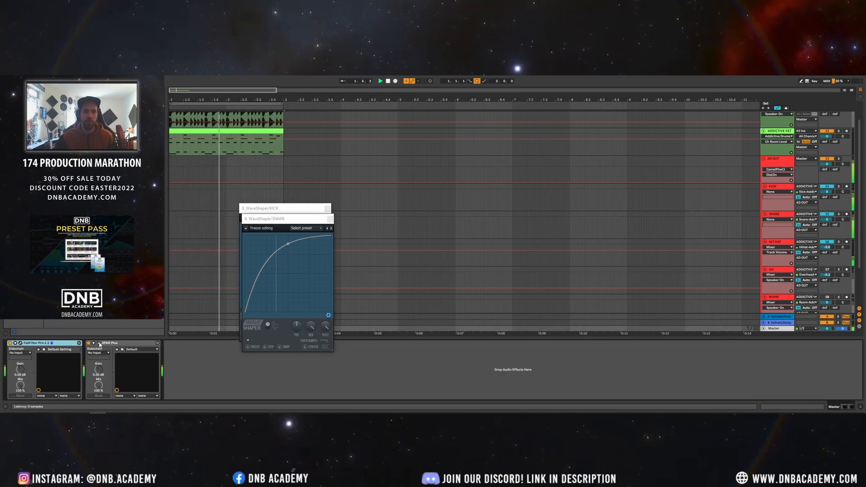
left_click_drag(551, 412, 559, 93)
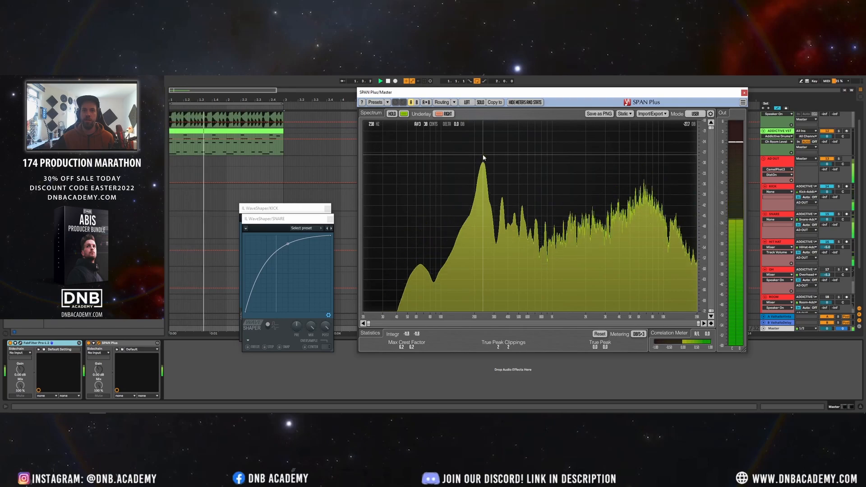
left_click(744, 92)
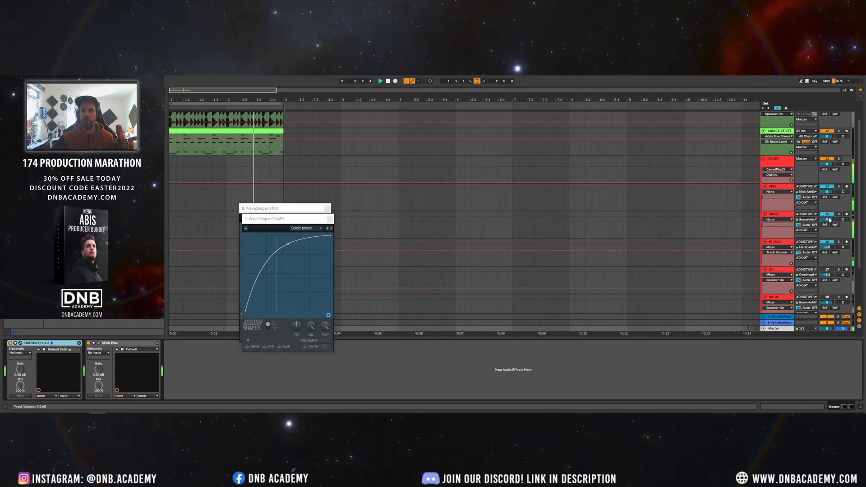
- Raise the curve's midpoint further in the KICK track's WaveShaper and close both WaveShaper editors
left_click(784, 187)
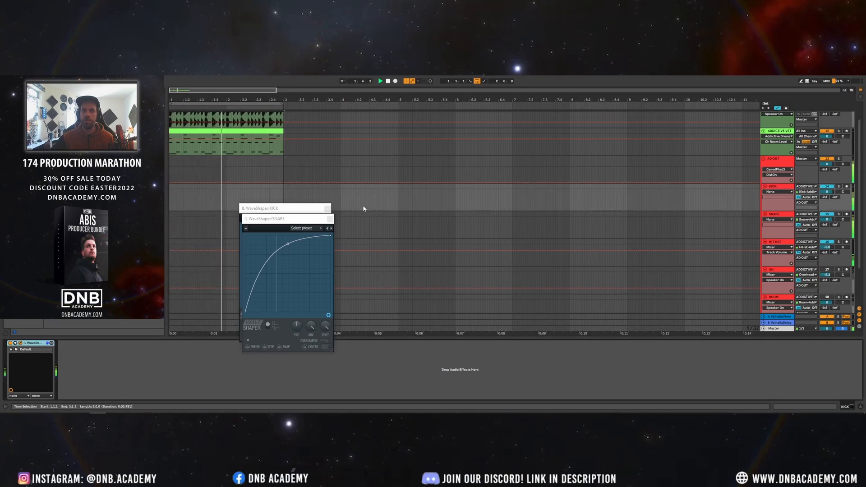
left_click(330, 219)
left_click_drag(285, 228, 287, 213)
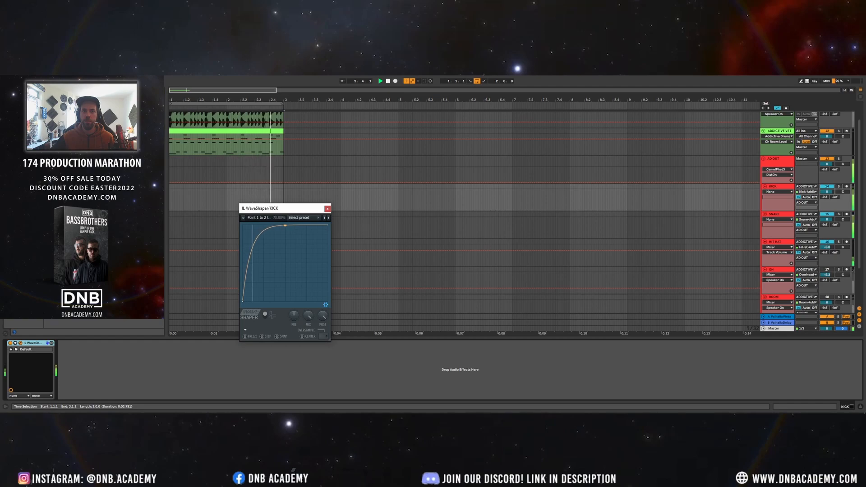
left_click(328, 209)
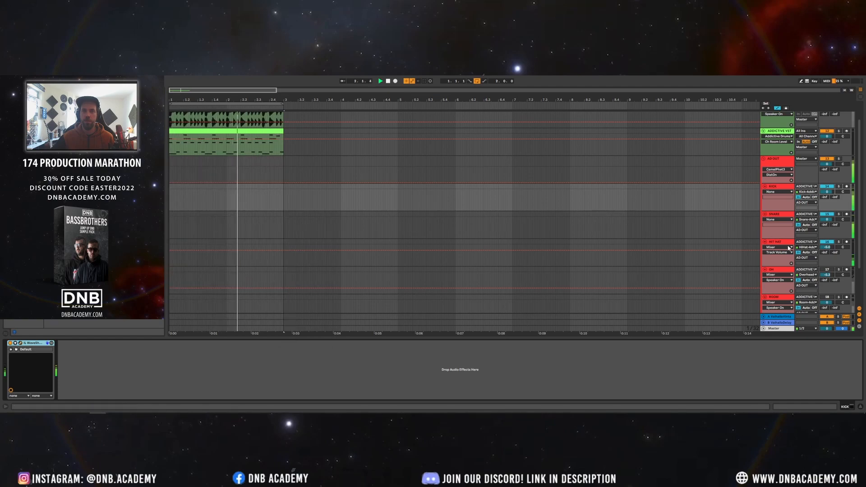
- Add IL WaveShaper to the HIT HAT track, raise its curve's midpoint moderately, and close the editor
left_click(782, 242)
left_click_drag(108, 155, 774, 246)
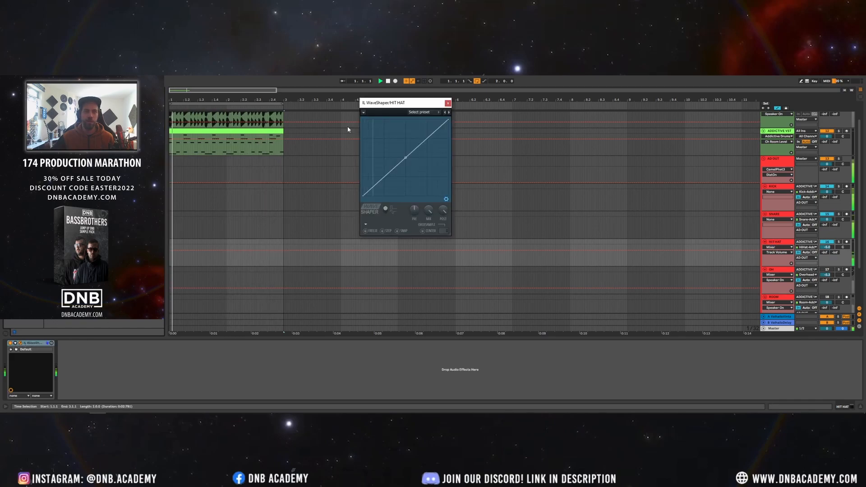
left_click_drag(405, 157, 405, 139)
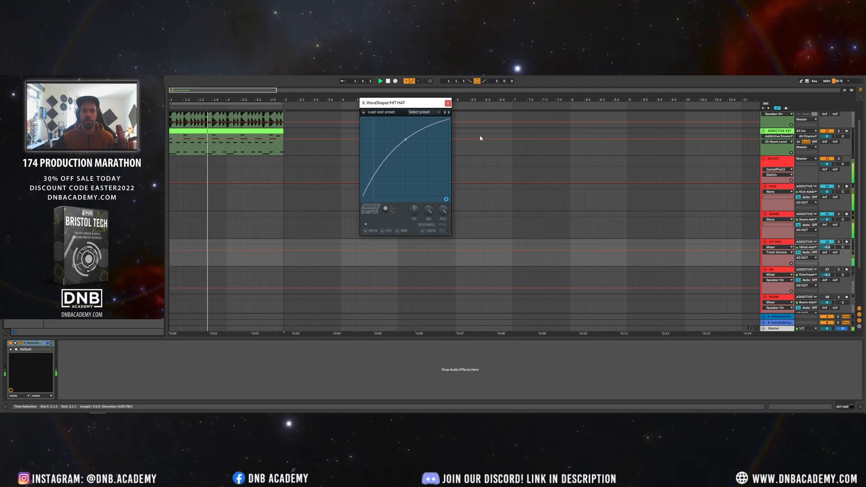
left_click(448, 103)
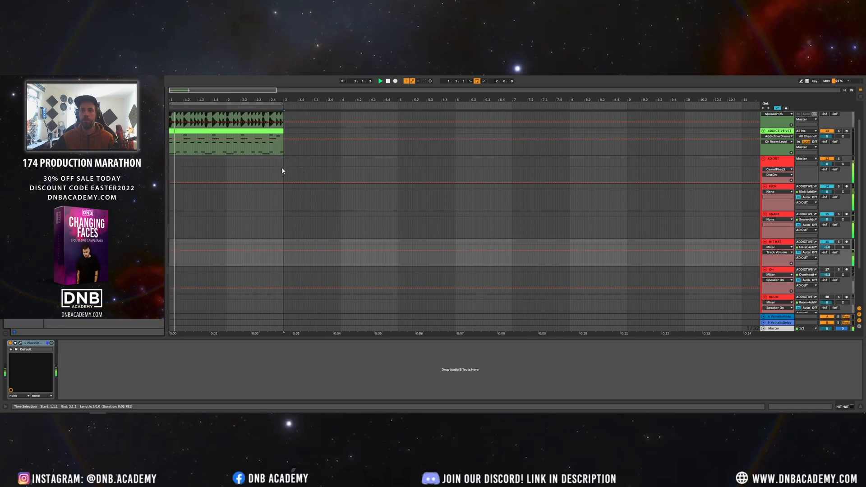
scroll(280, 166, "down", 1)
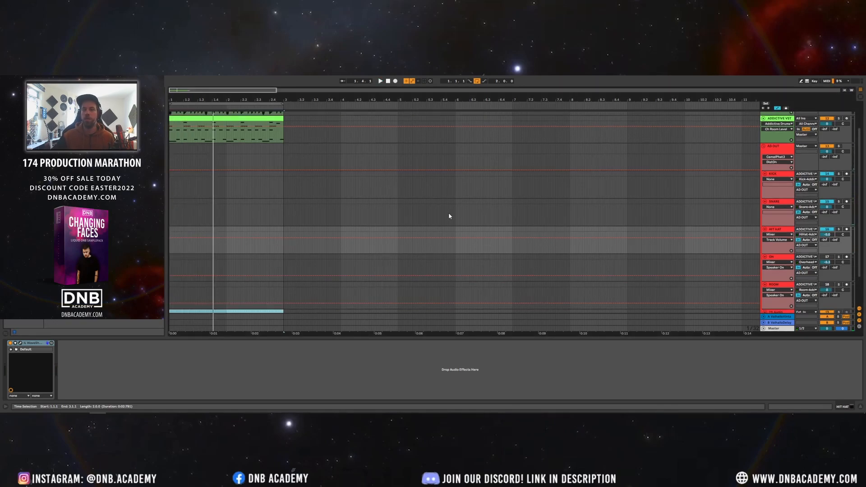
left_click(779, 181)
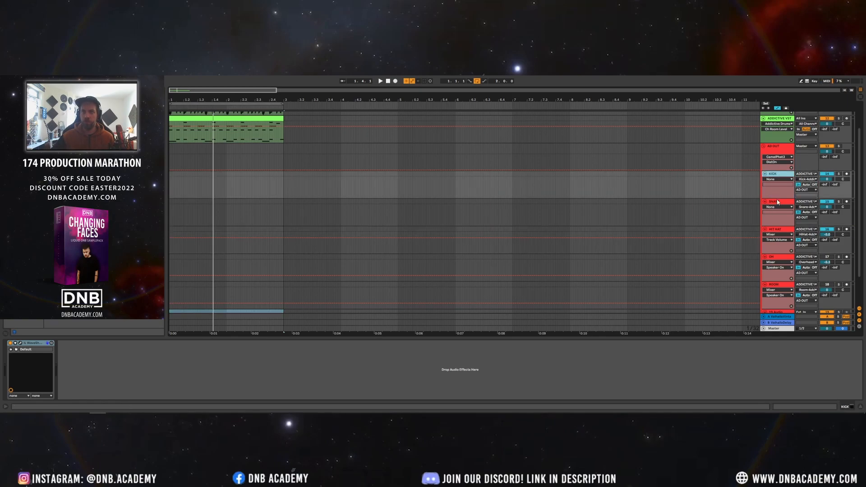
left_click(781, 202)
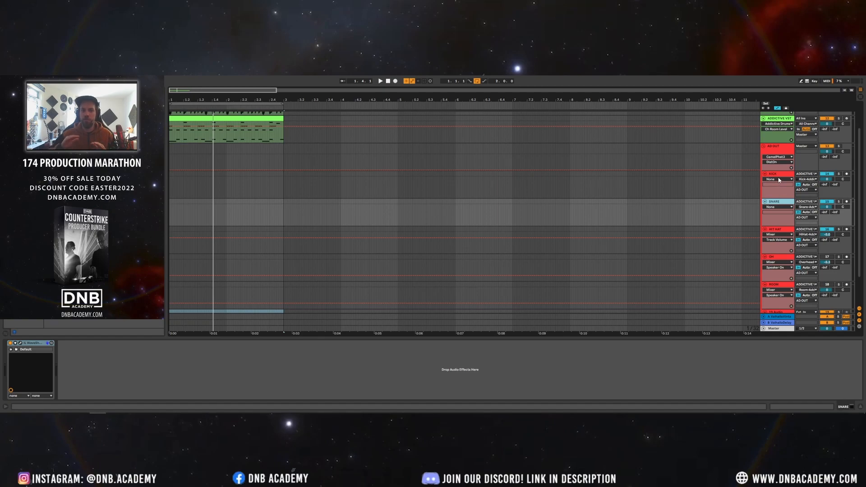
- Play the loop and solo the DNB BREAK track to compare it with the processed Addictive Drums
key("space")
scroll(830, 164, "up", 2)
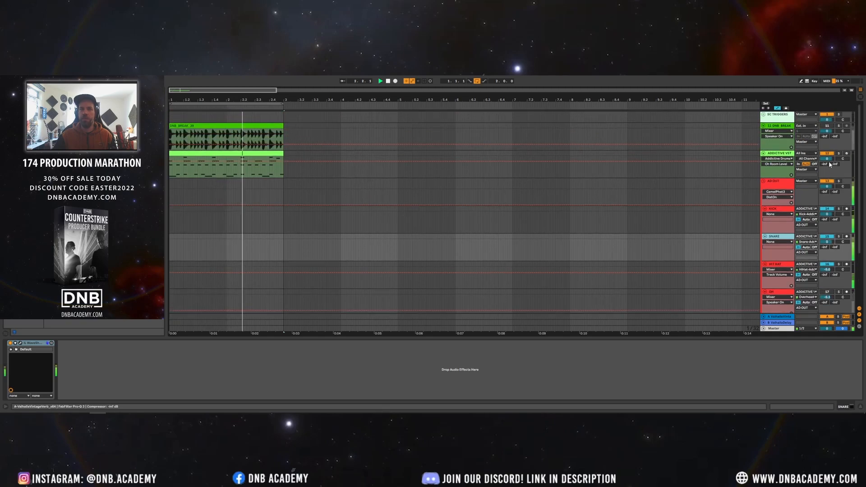
left_click(838, 126)
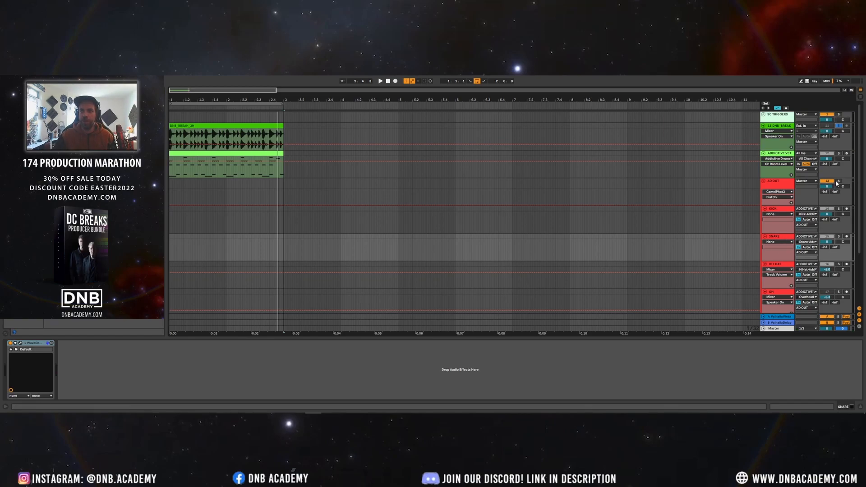
- Play the loop and switch the AD OUT track's solo on and off to compare it with the DNB BREAK
left_click(580, 244)
key("space")
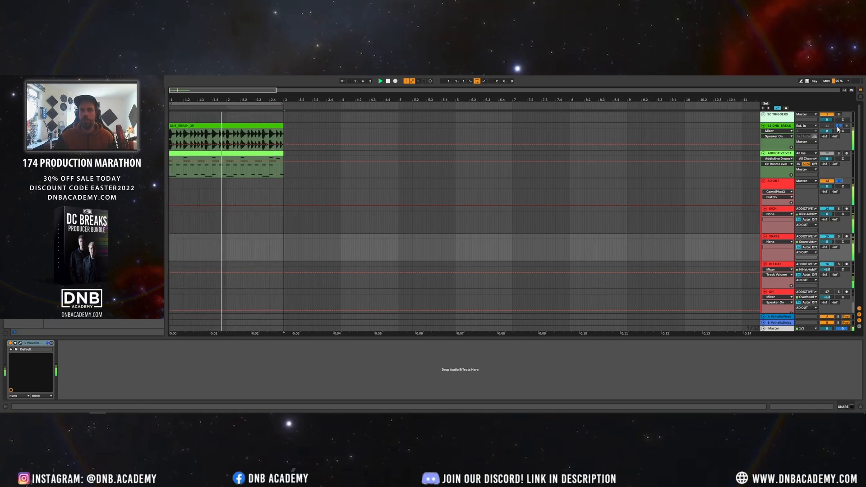
left_click(838, 182)
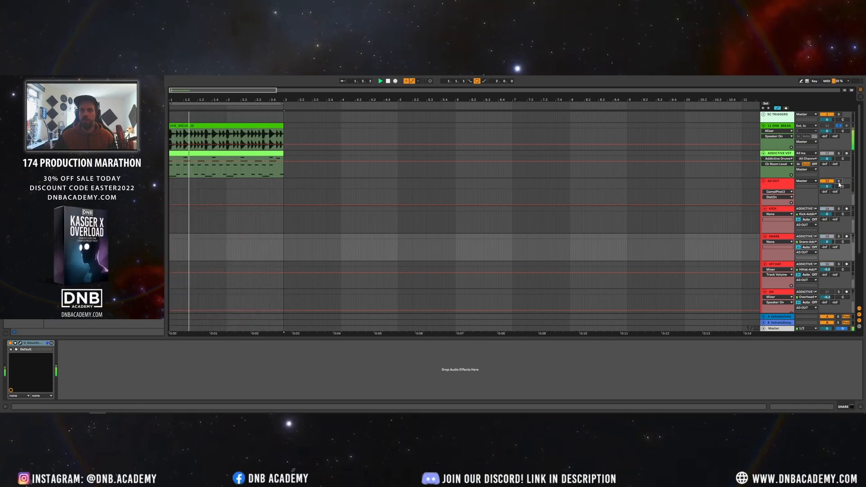
left_click(838, 181)
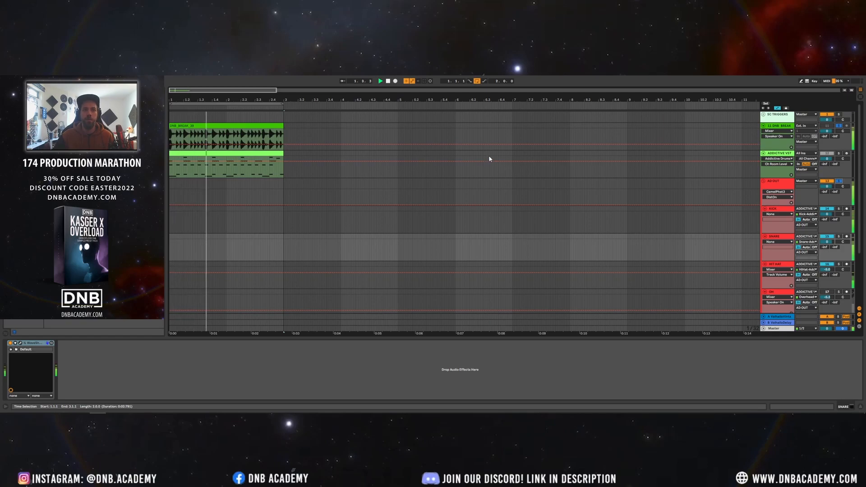
scroll(500, 177, "down", 4)
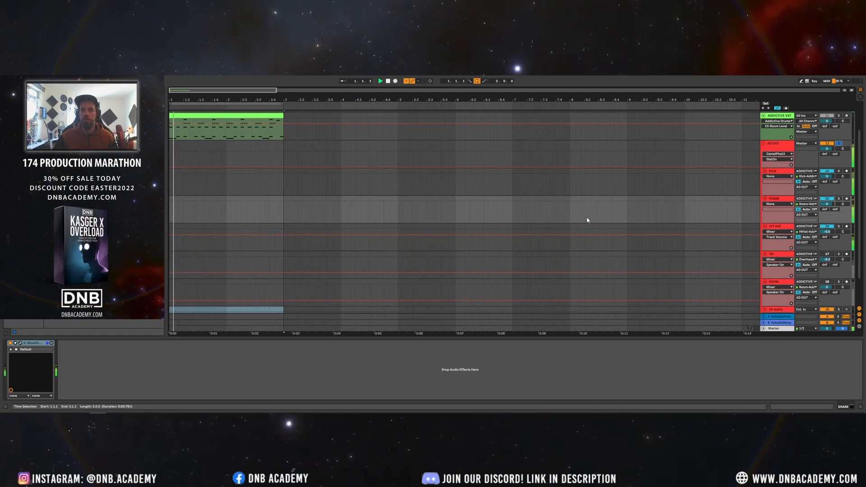
scroll(678, 244, "up", 4)
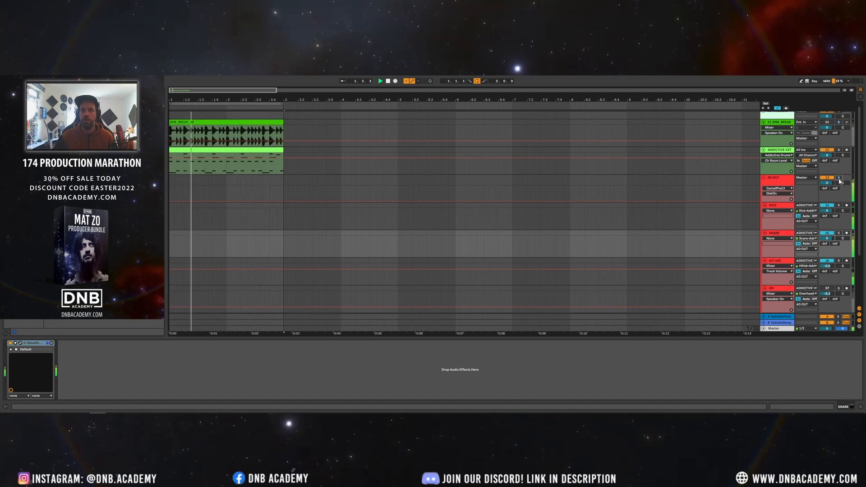
- Enable the OH track, adjust its volume, and solo it to hear the overheads alone
left_click(777, 184)
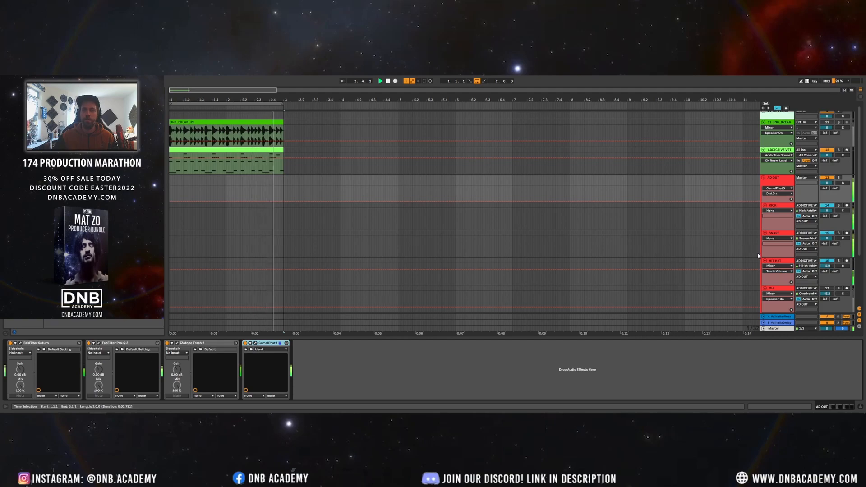
scroll(822, 260, "down", 2)
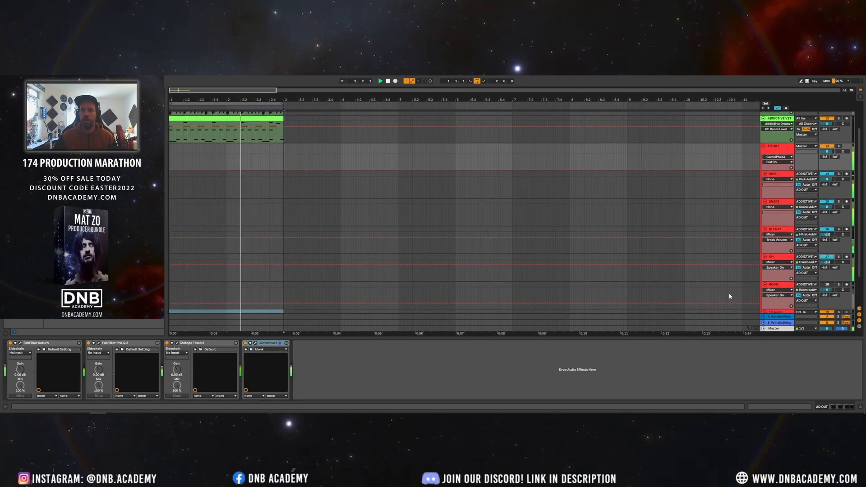
double_click(828, 263)
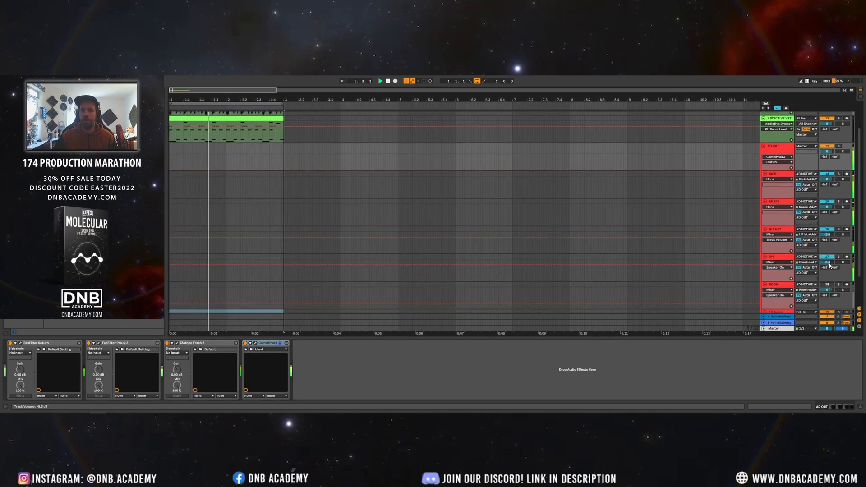
left_click_drag(829, 264, 829, 272)
left_click(839, 257)
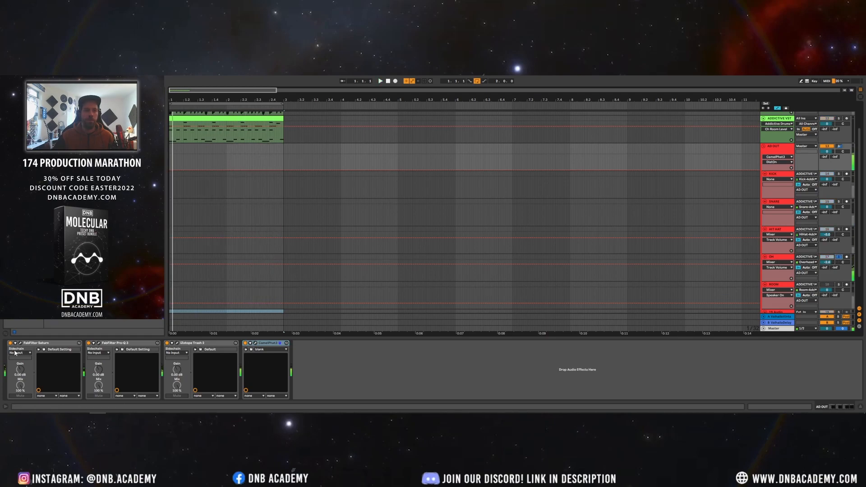
- Open Addictive Drums 2 from the ADDICTIVE VST track, show its overhead channel settings, and audition the soloed overheads
left_click(784, 121)
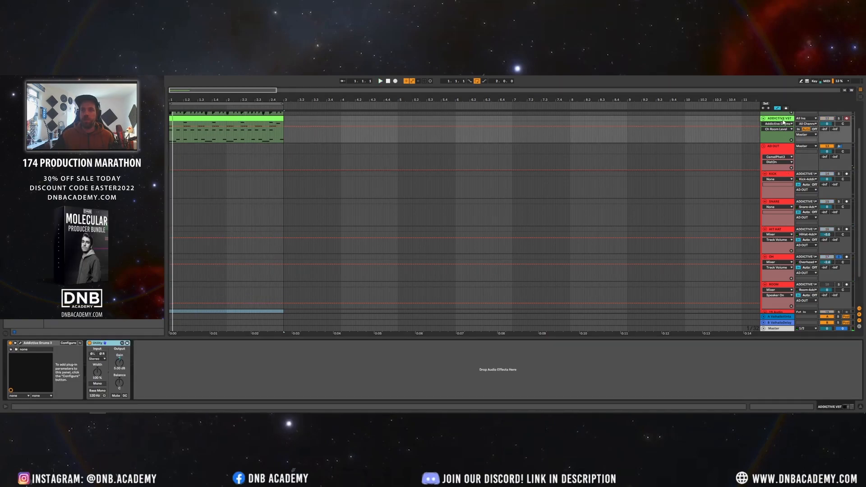
left_click(20, 343)
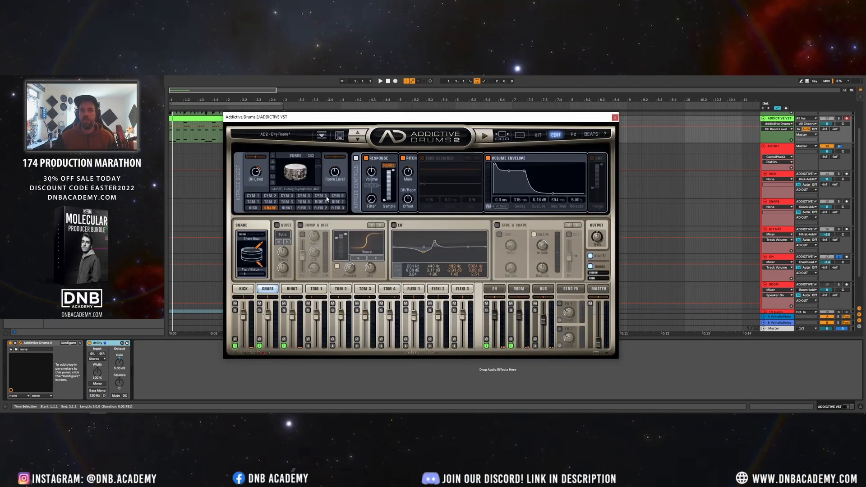
left_click(782, 260)
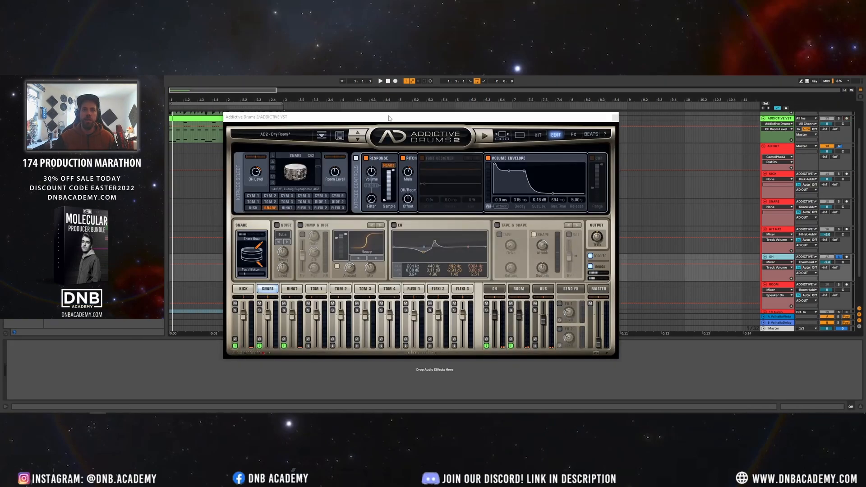
left_click_drag(388, 118, 386, 119)
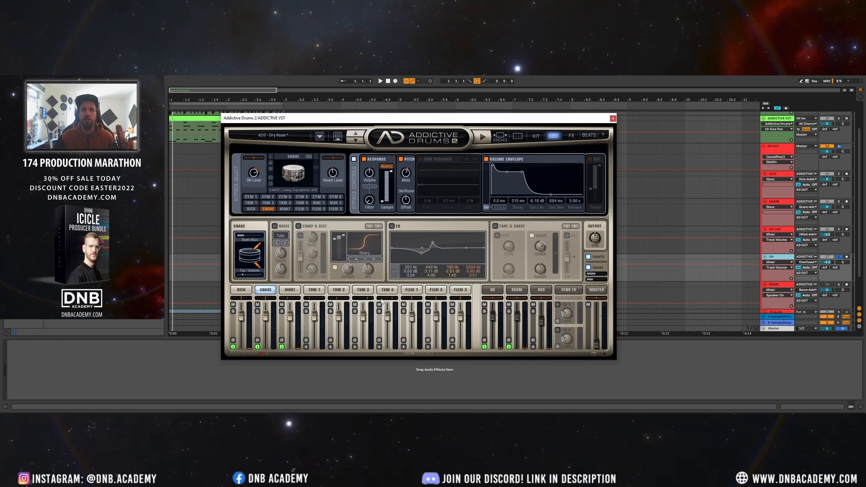
left_click(492, 290)
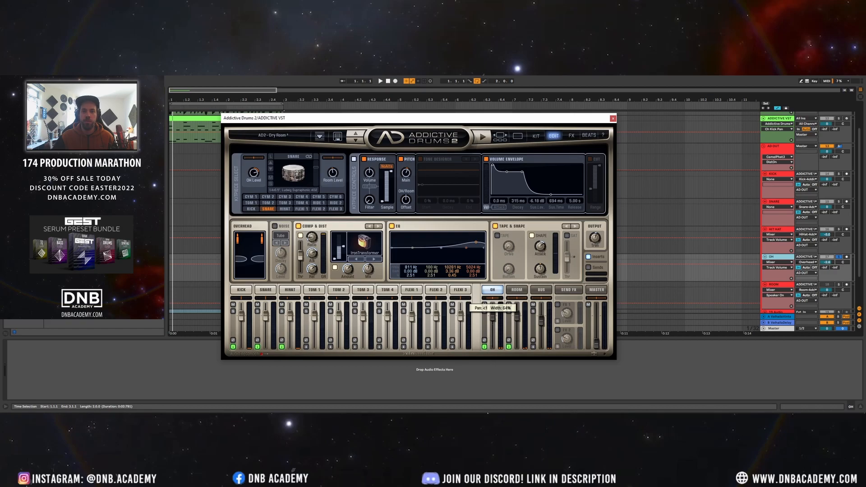
key("space")
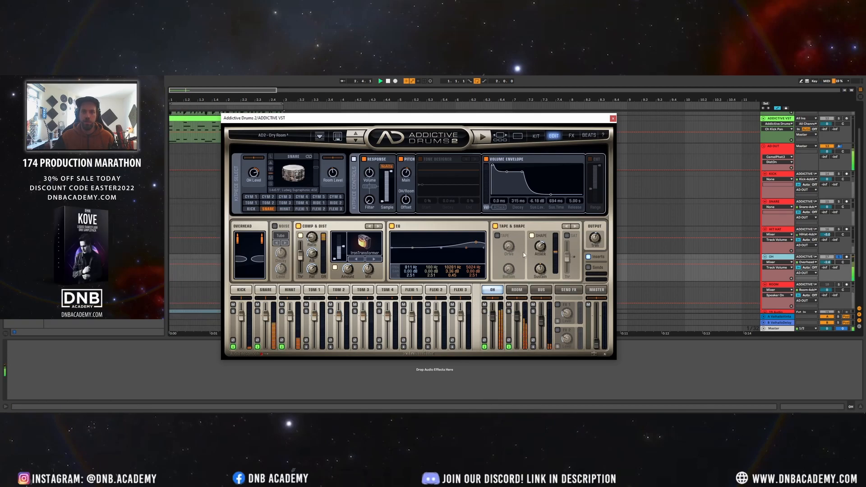
key("space")
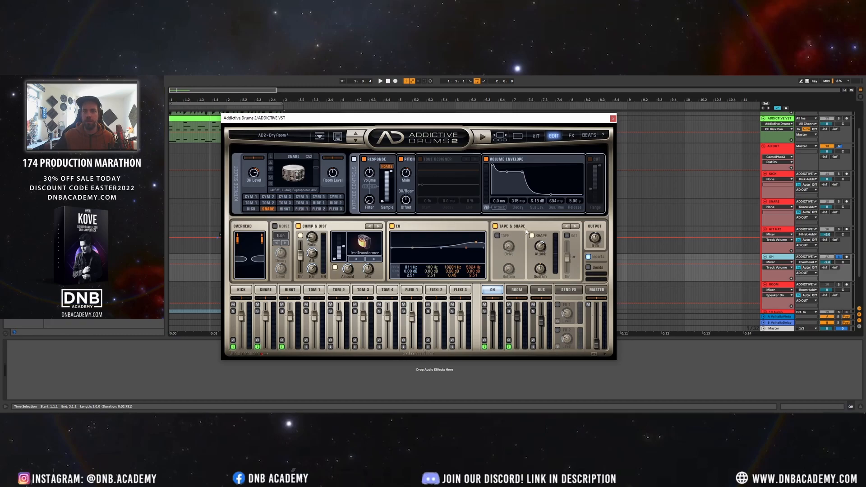
- Flatten the overhead channel's high EQ band to 0 dB at 9315 Hz and toggle the inserts for comparison
left_click_drag(475, 252, 476, 252)
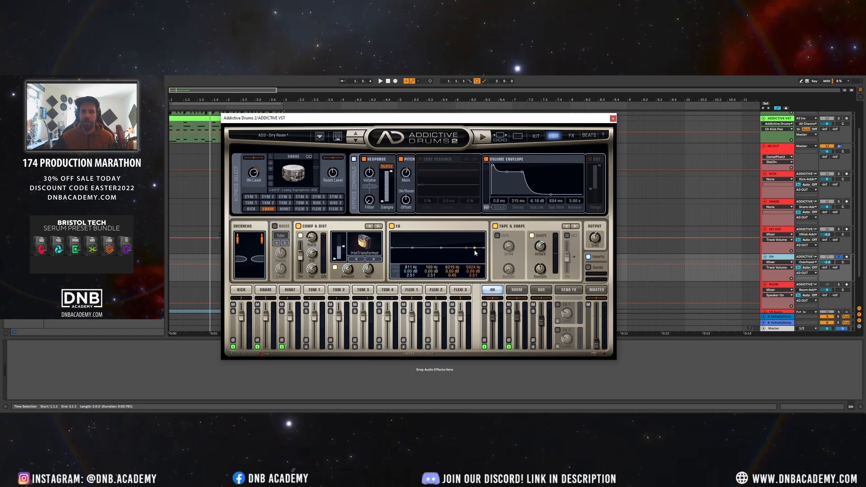
left_click(588, 258)
left_click(587, 258)
key("space")
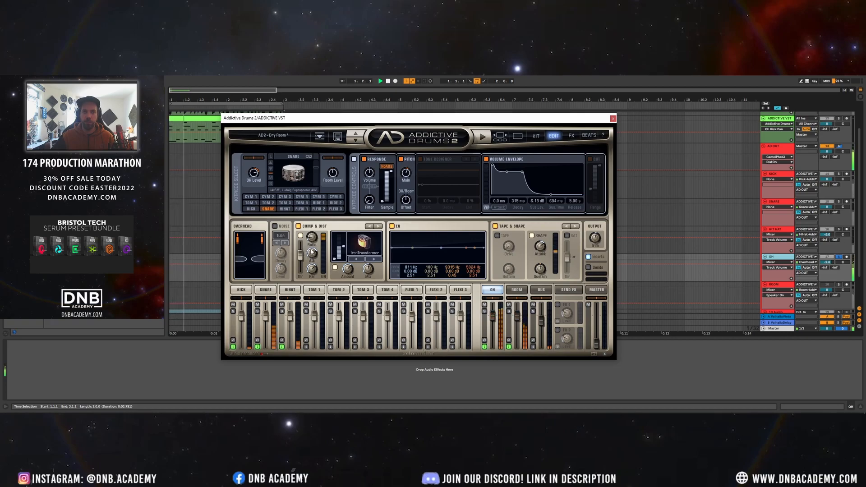
- Adjust the overhead compressor's ratio and attack, set its release to 10 ms, and bring its threshold to about -30 dB
mouse_move(311, 234)
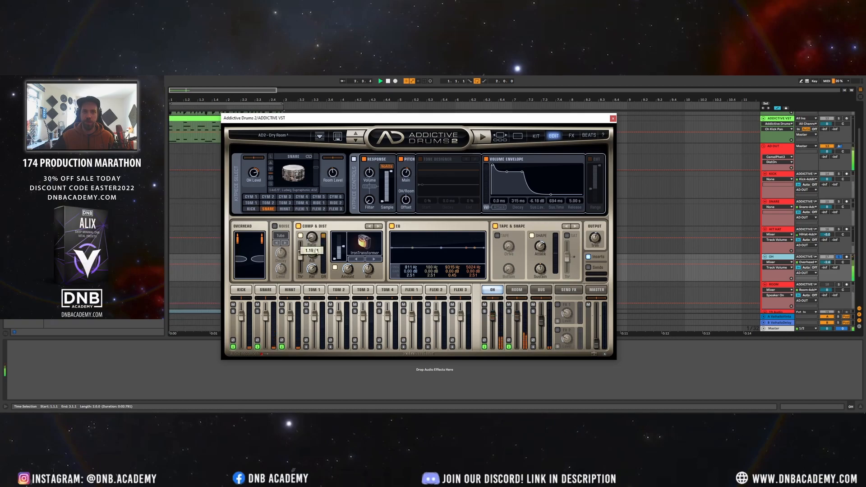
left_click_drag(317, 261, 314, 215)
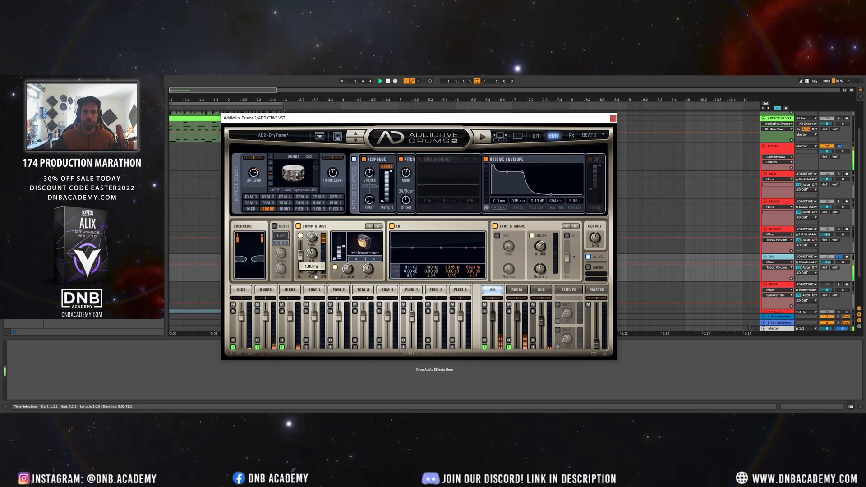
left_click_drag(313, 275, 314, 268)
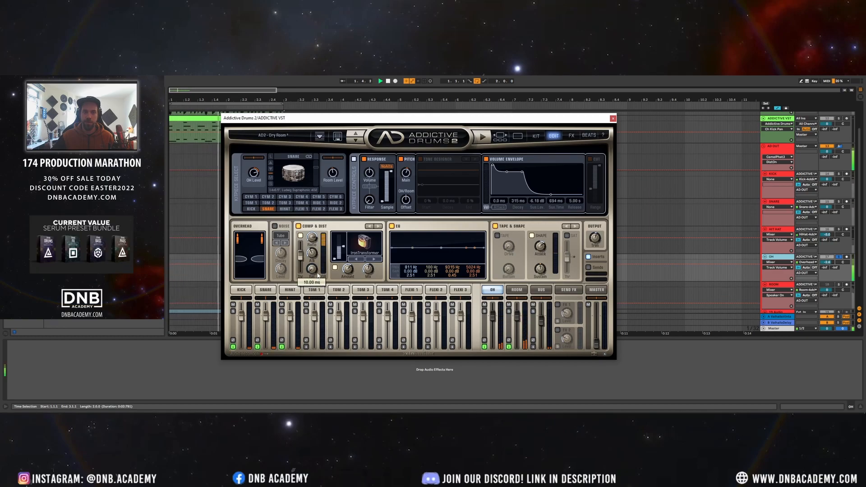
left_click_drag(301, 262, 301, 266)
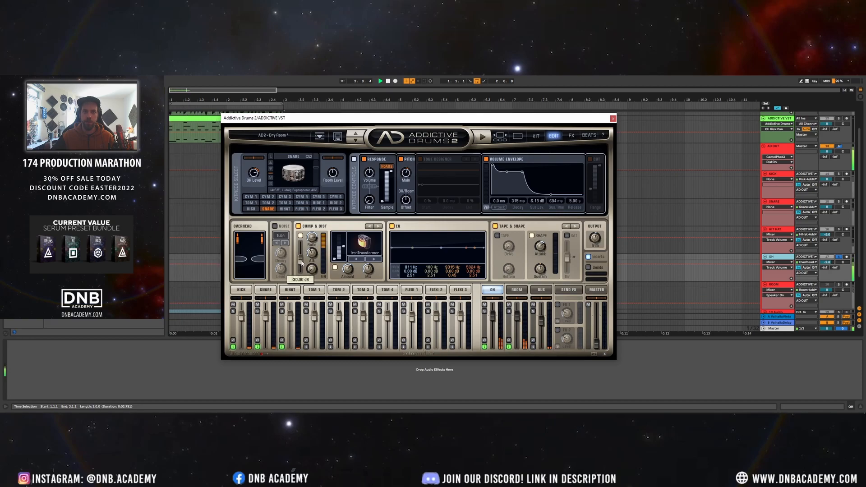
left_click_drag(302, 264, 302, 263)
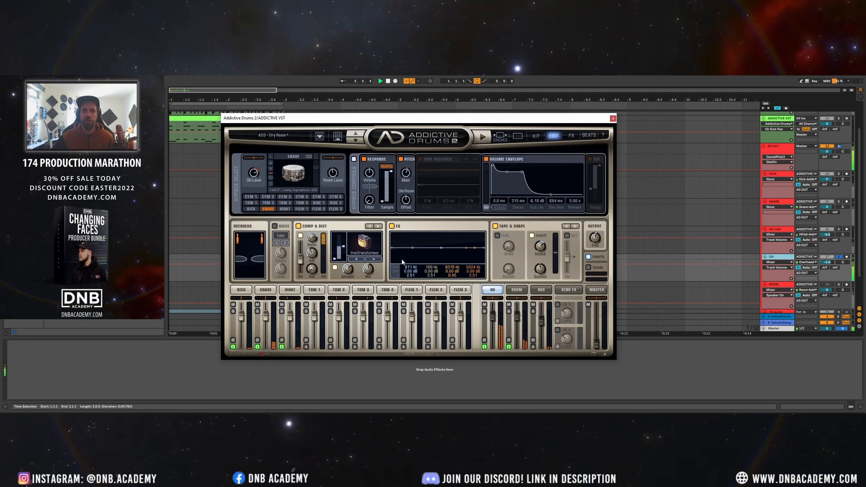
- Set the overhead IronTransformer distortion's range to 233 Hz, reduce its Amount to 0%, and raise it again by ear
left_click_drag(344, 247, 343, 239)
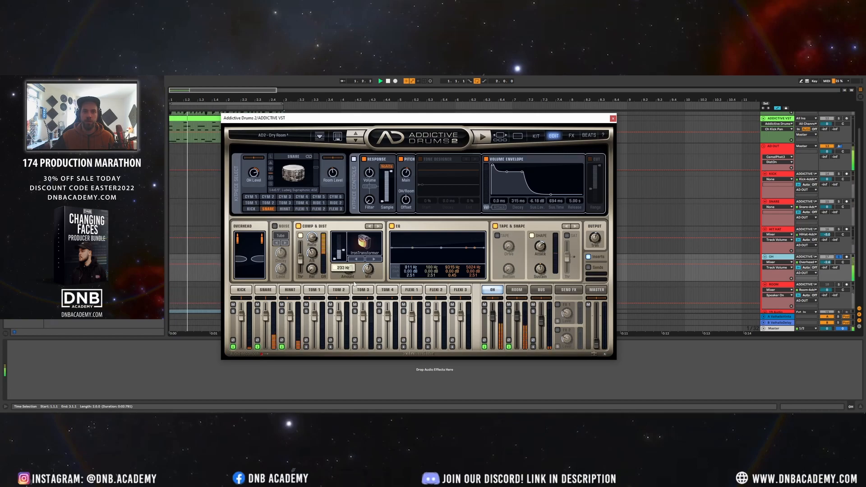
left_click_drag(348, 270, 353, 299)
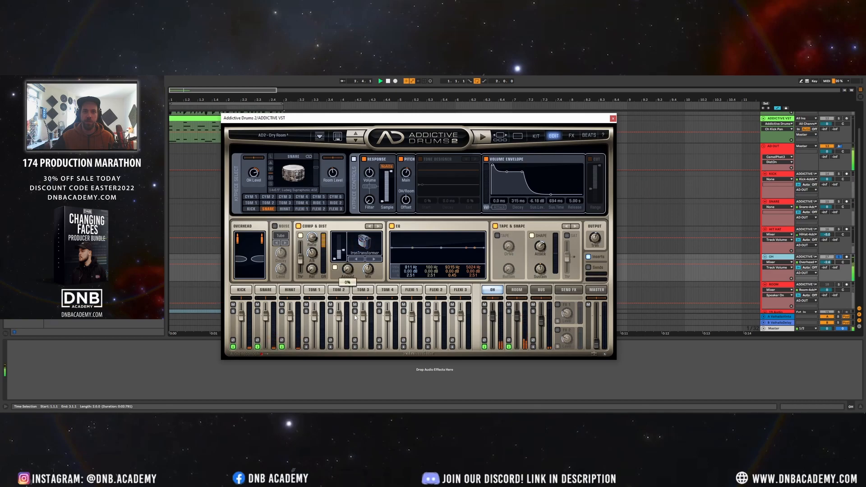
left_click_drag(349, 271, 353, 251)
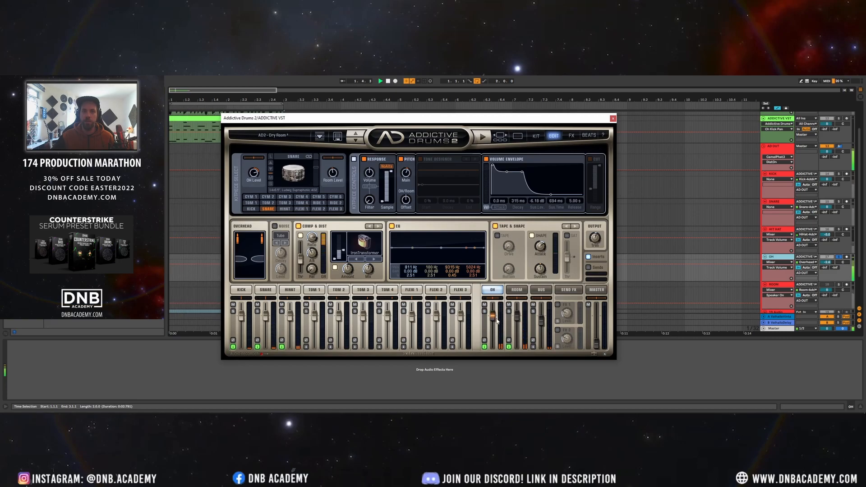
- Enable Tape on the overhead channel, raise its Drive to 42%, and adjust its Bottom control
left_click(497, 235)
left_click_drag(506, 246, 505, 223)
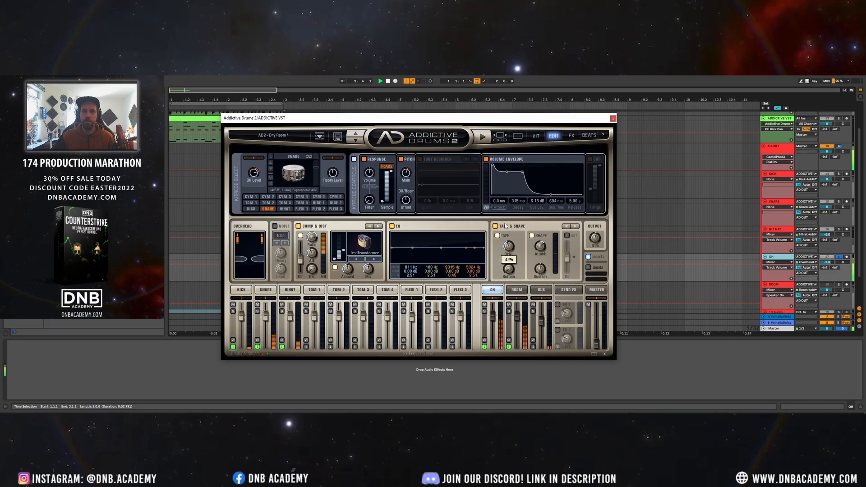
mouse_move(507, 272)
left_mouse_down()
mouse_move(509, 233)
mouse_move(513, 281)
left_mouse_up()
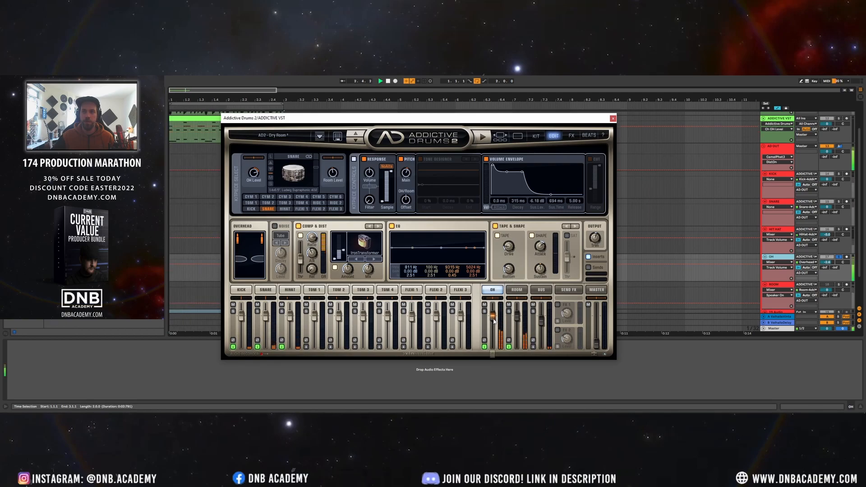
- Move the solo from the OH track to AD OUT to hear the full kit, and close the Addictive Drums editor
left_click(840, 258)
left_click(839, 147)
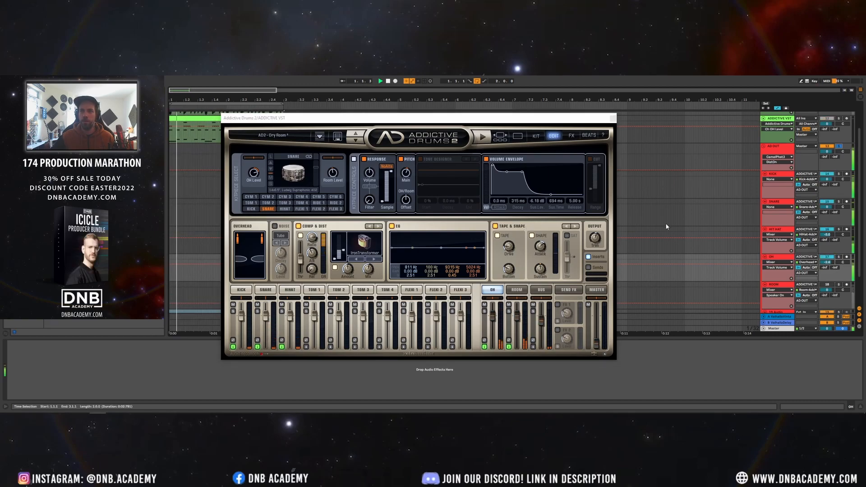
left_click(788, 204)
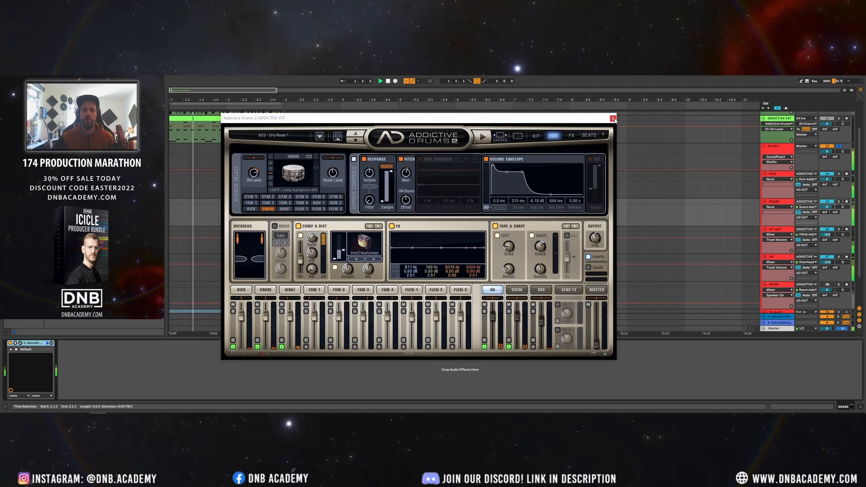
left_click(612, 118)
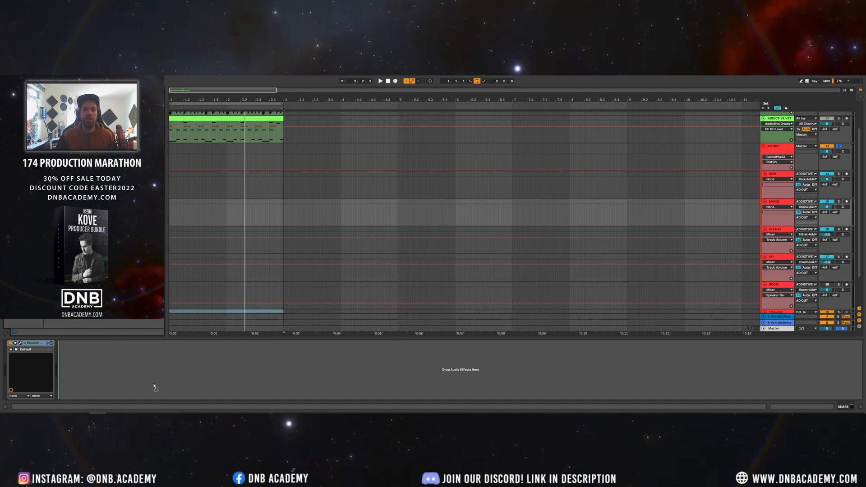
- Add FabFilter Pro-Q 3 after the SNARE WaveShaper and cut a narrow bell about 7.3 dB at about 237 Hz with Q about 7.3
left_click_drag(159, 382, 159, 385)
key("space")
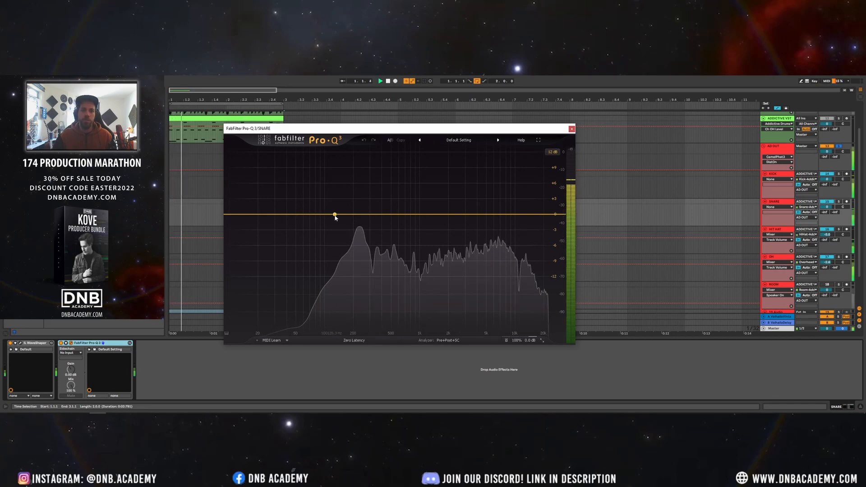
left_click_drag(353, 214, 362, 247)
left_click_drag(391, 309, 394, 285)
mouse_move(361, 244)
left_mouse_down()
mouse_move(359, 269)
mouse_move(360, 237)
mouse_move(361, 254)
left_mouse_up()
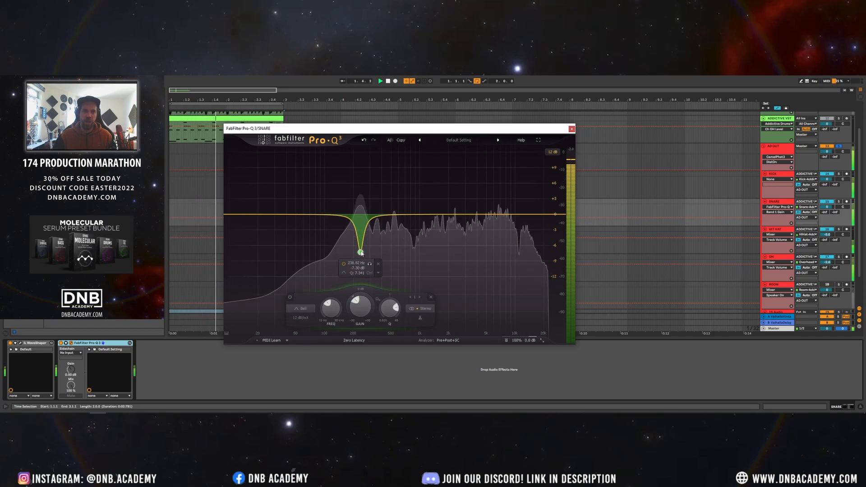
key("space")
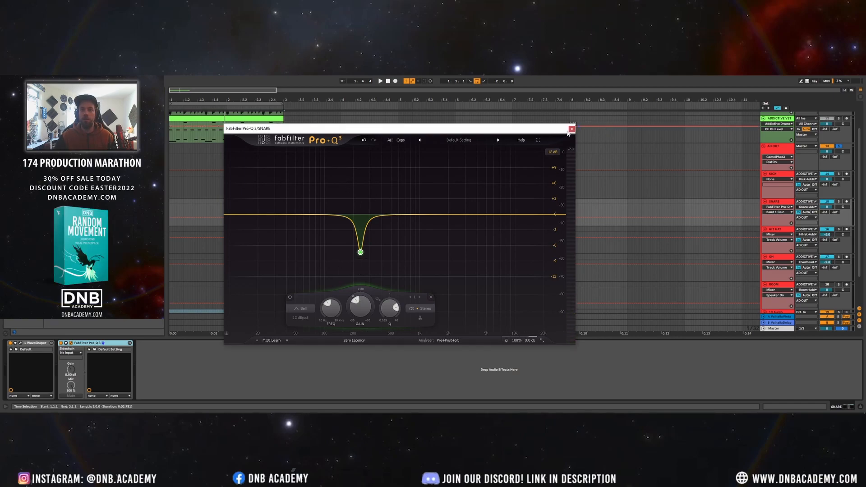
left_click(571, 129)
key("space")
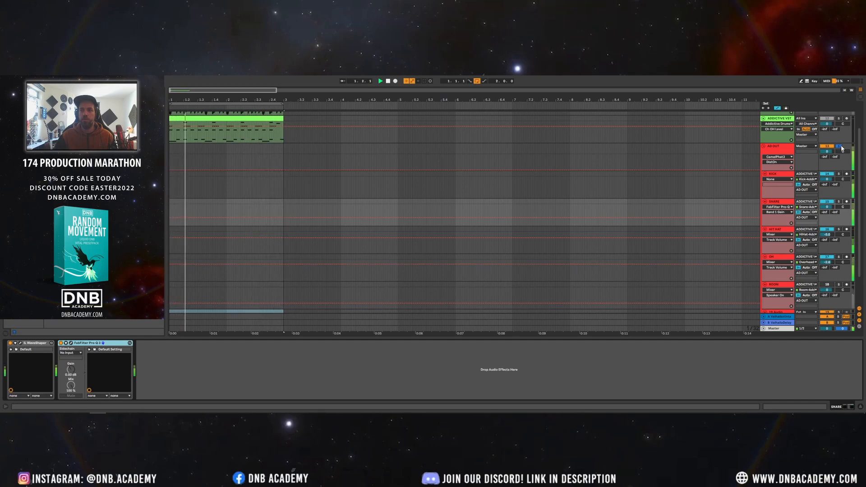
- Reset the OH track's volume and lower it by ear to about -4 dB
double_click(827, 263)
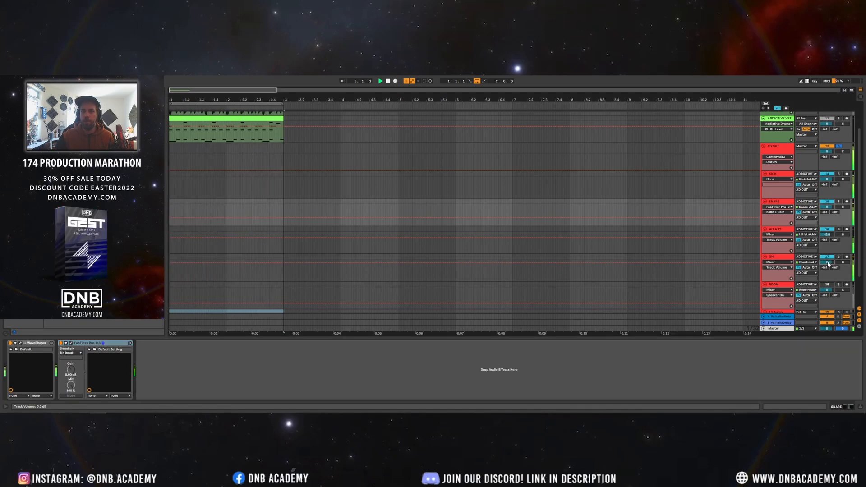
mouse_move(827, 263)
left_mouse_down()
mouse_move(827, 271)
mouse_move(827, 263)
left_mouse_up()
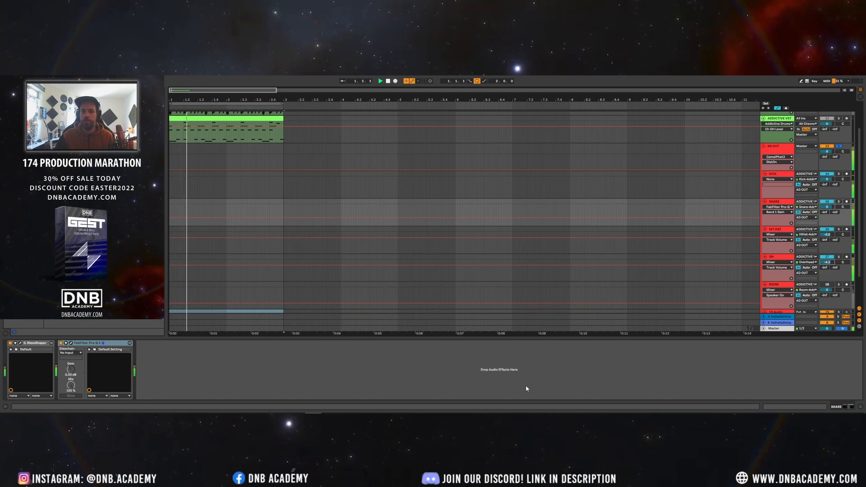
- Open Addictive Drums on the ADDICTIVE VST track and shorten the snare's volume envelope to 5.0 ms decay, about -5.38 dB sustain and 542 ms release
left_click(786, 114)
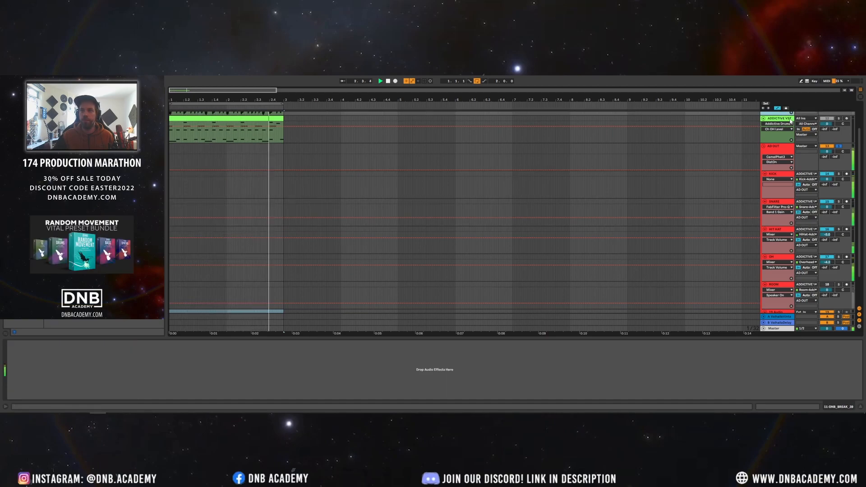
left_click(847, 119)
left_click(840, 119)
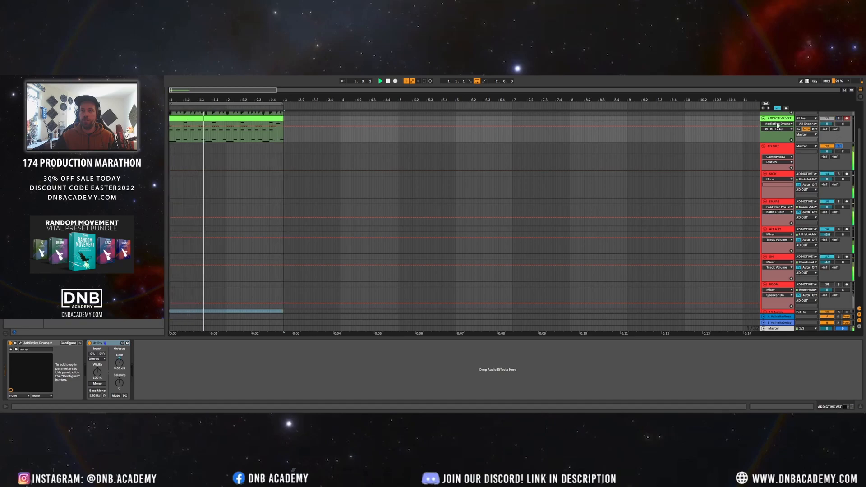
left_click(839, 146)
left_click(20, 344)
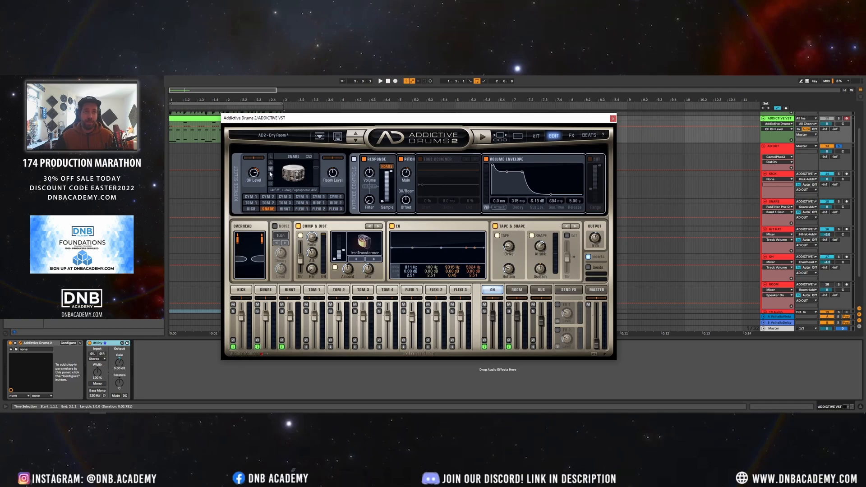
key("space")
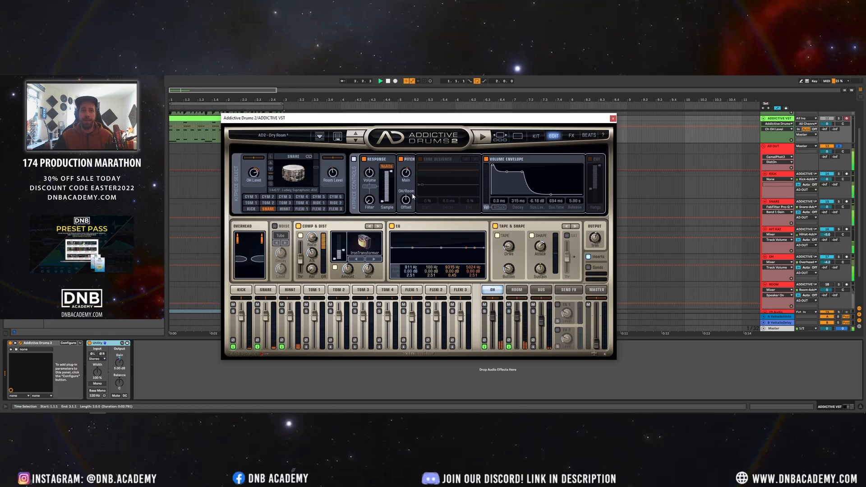
left_click_drag(522, 172, 518, 200)
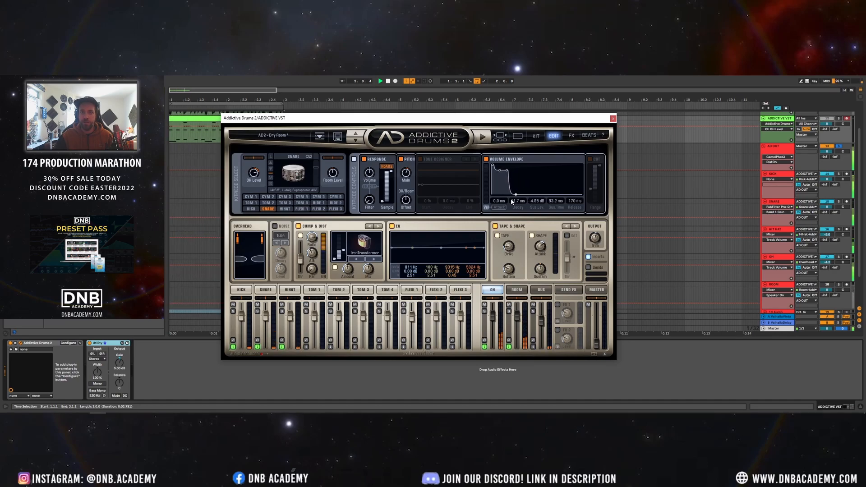
left_click_drag(507, 171, 501, 171)
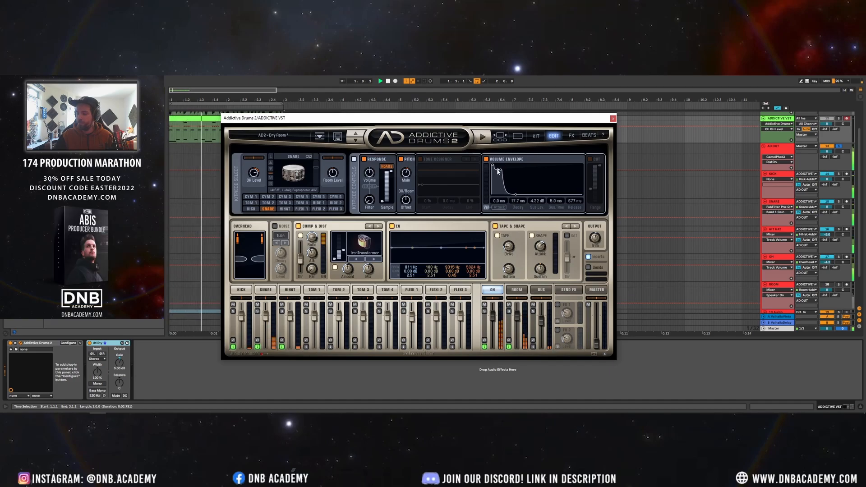
left_click_drag(495, 171, 498, 181)
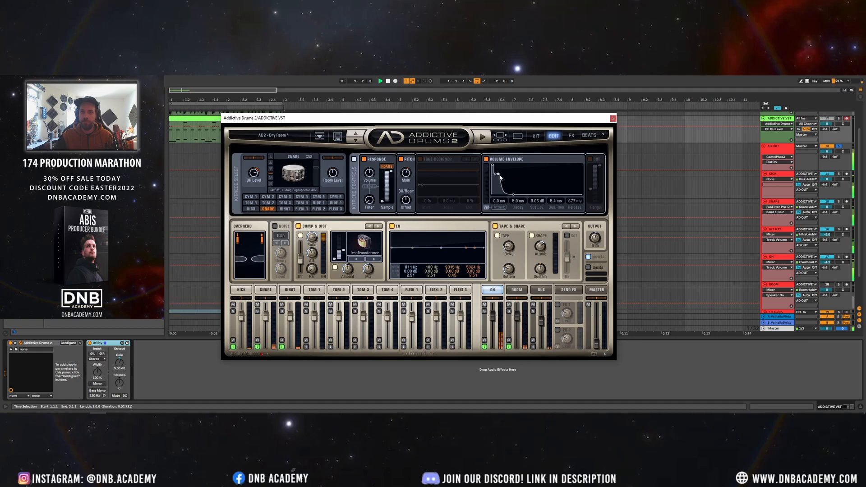
mouse_move(515, 194)
left_mouse_down()
mouse_move(500, 173)
mouse_move(513, 197)
left_mouse_up()
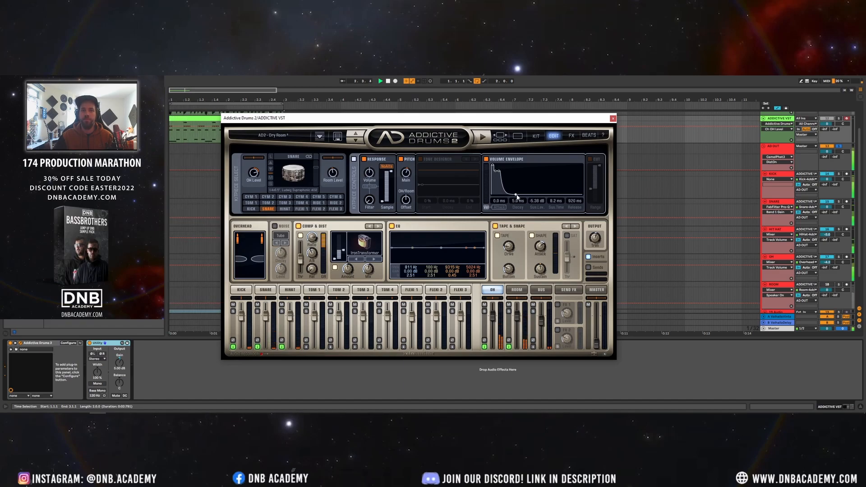
left_click_drag(517, 197, 513, 197)
- Fine-tune the snare's main pitch by ear during playback, and close the Addictive Drums editor
left_click_drag(409, 176, 413, 182)
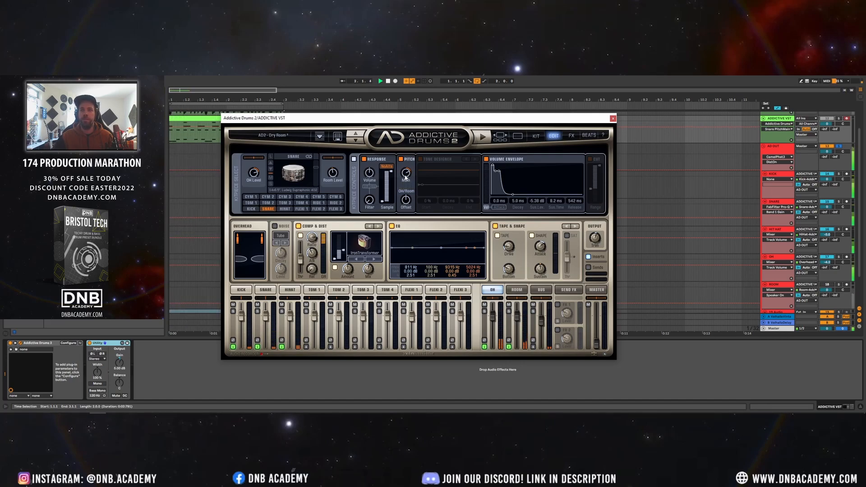
left_click_drag(404, 174, 404, 177)
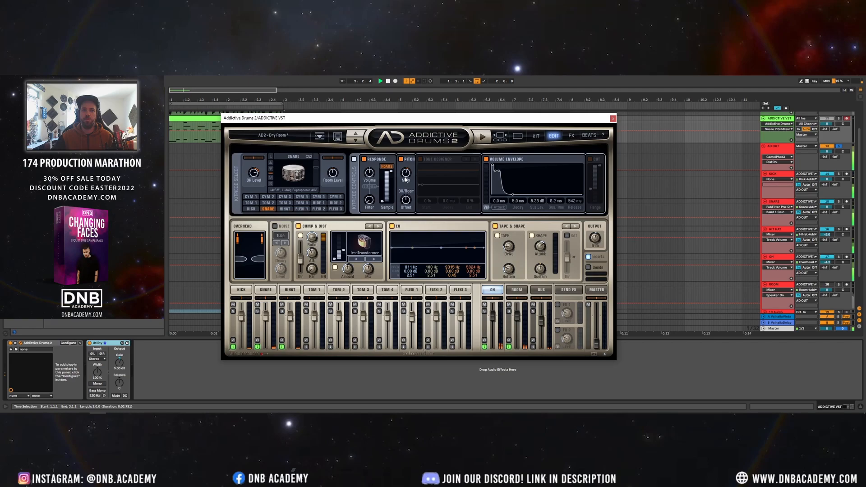
mouse_move(405, 178)
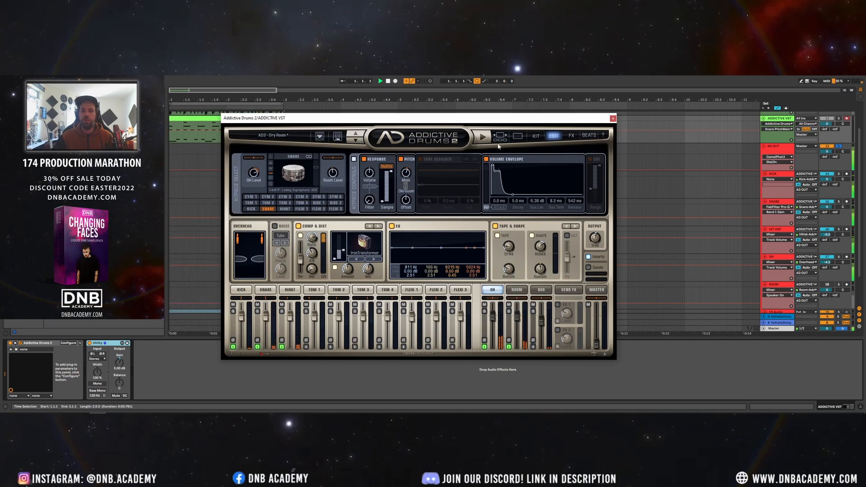
left_click(613, 118)
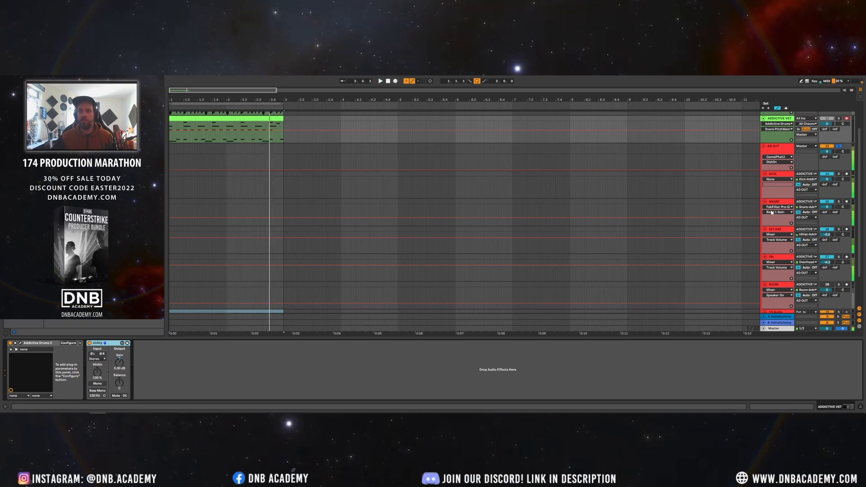
- Add DeniseNoize2 after FabFilter Pro-Q 3 on the SNARE track, reduce its fall to 44%, and place its window mid-screen
left_click(776, 202)
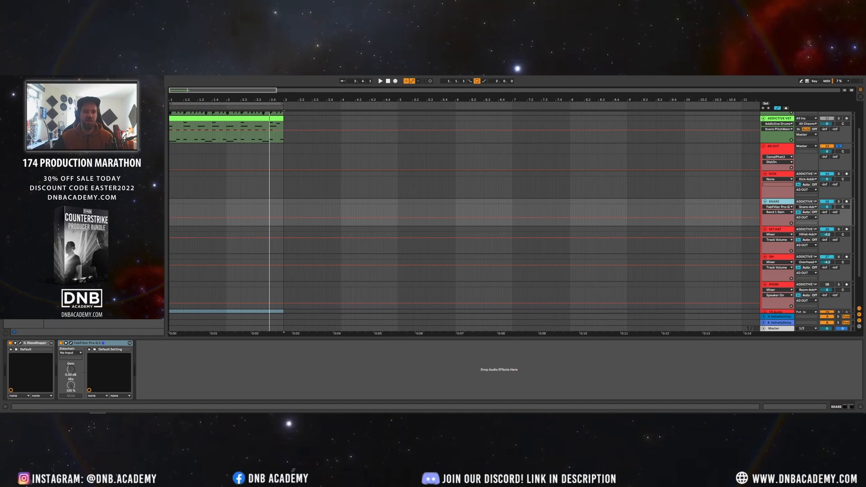
key("ctrl+f")
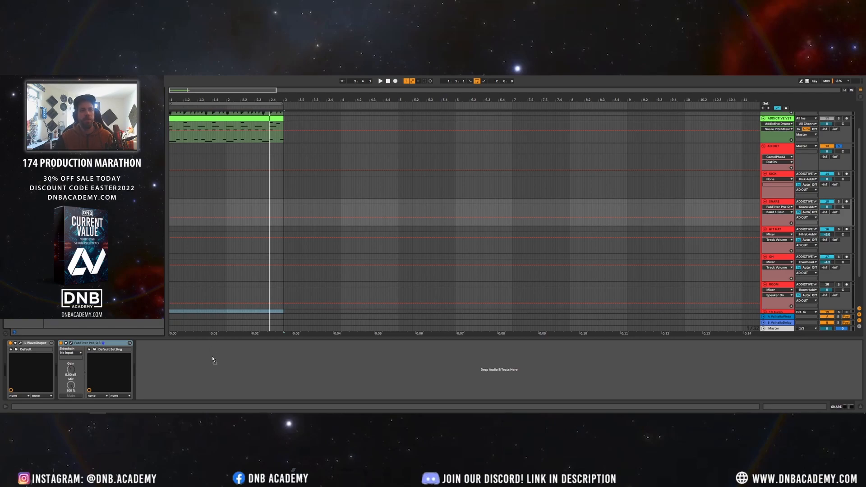
left_click_drag(212, 351, 209, 363)
left_click_drag(290, 130, 373, 170)
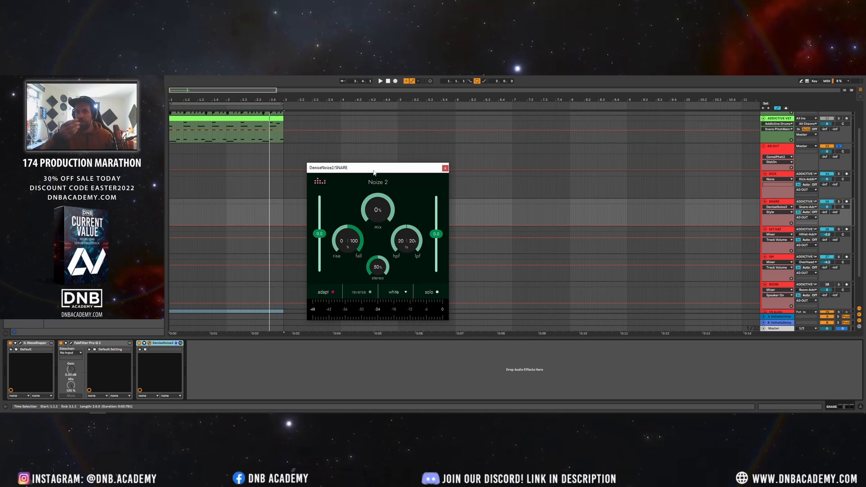
left_click_drag(374, 172, 411, 183)
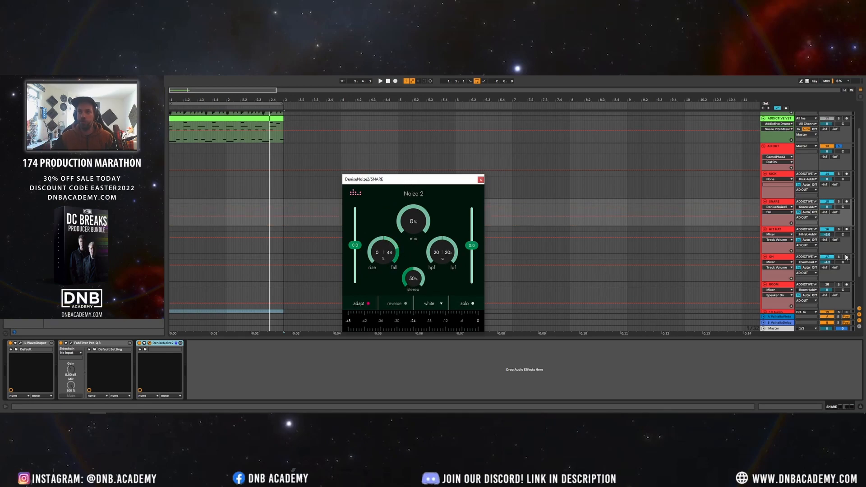
- Solo the SNARE track during playback and audition Noize 2 with mix at 86%, rise at 76% and fall at 60%
key("space")
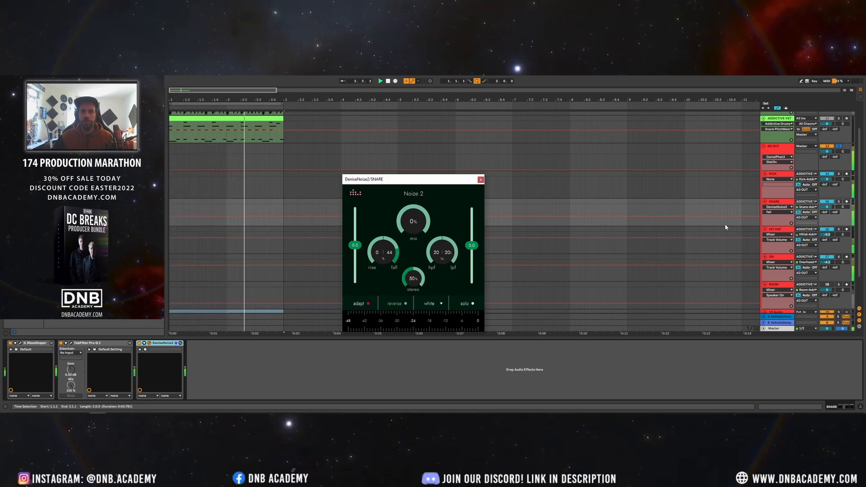
left_click(838, 201)
left_click_drag(395, 261, 366, 182)
left_click_drag(410, 221, 402, 161)
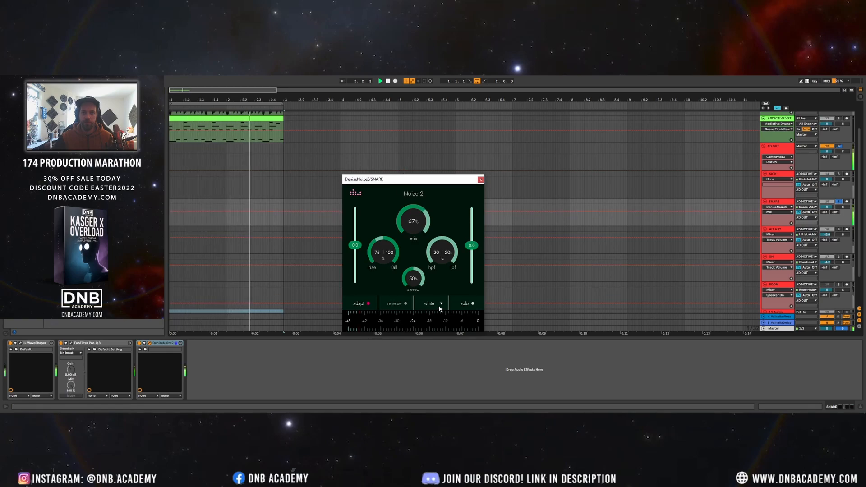
left_click_drag(408, 218, 404, 200)
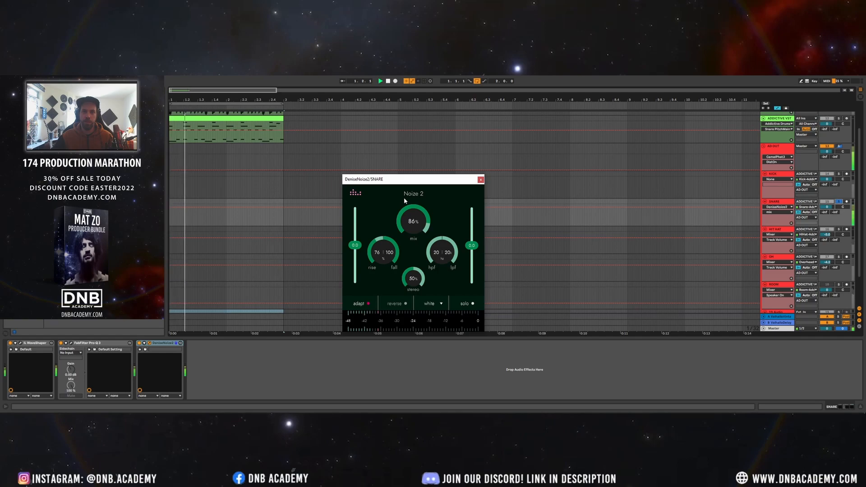
left_click_drag(391, 244, 376, 260)
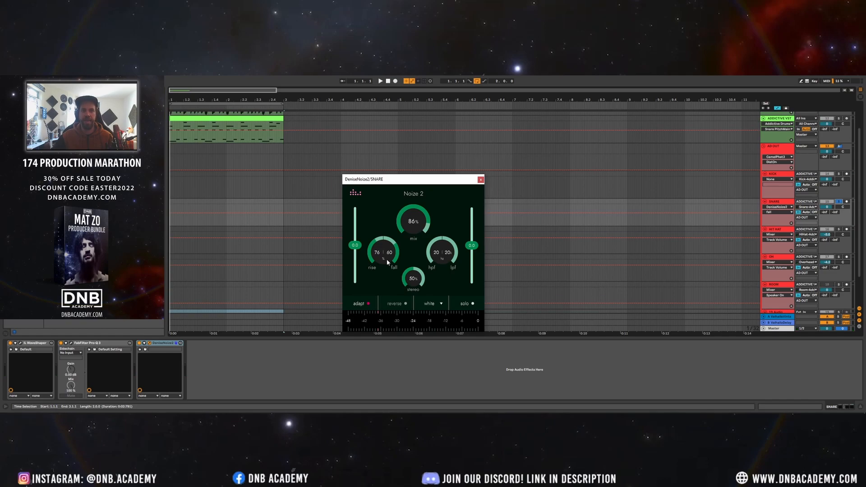
- Tighten the snare noise in Noize 2 with rise at 0%, fall at 19%, mix at 70% and the high-pass filter at 915 Hz
key("space")
left_click_drag(378, 251, 399, 313)
left_click_drag(397, 252, 399, 287)
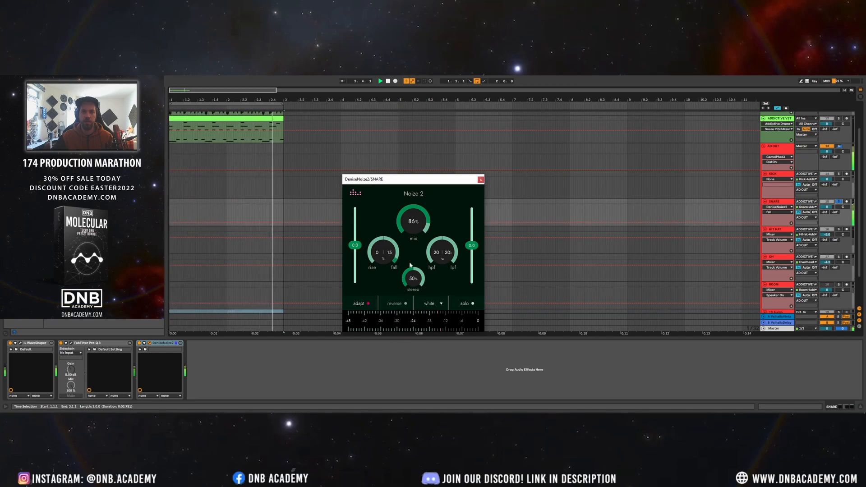
left_click_drag(399, 216, 399, 252)
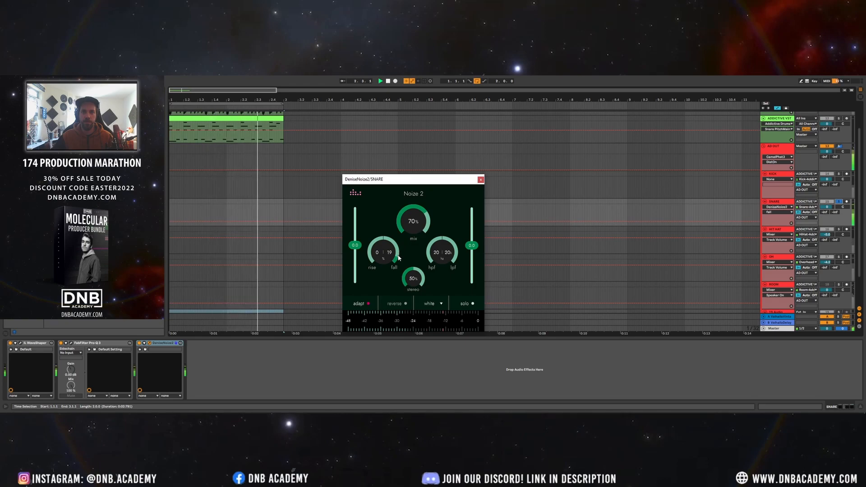
left_click_drag(431, 257, 431, 223)
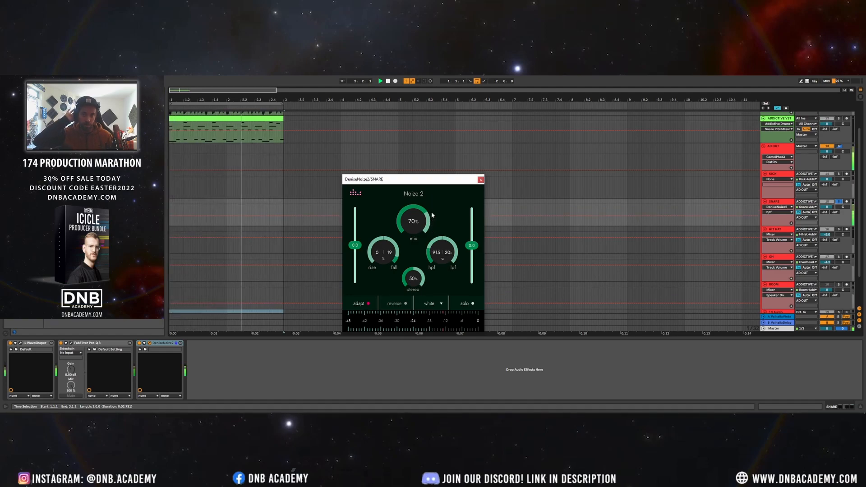
- Audition the pink and brown noise types in Noize 2 and return to white
left_click(432, 304)
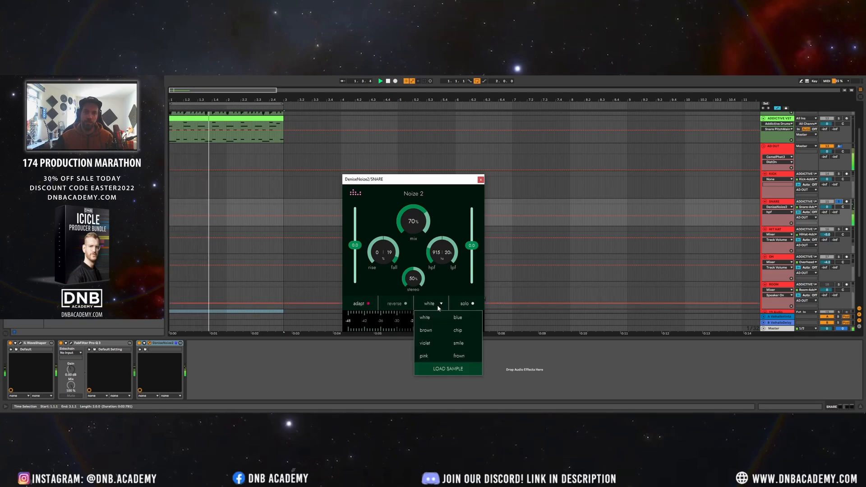
left_click(425, 356)
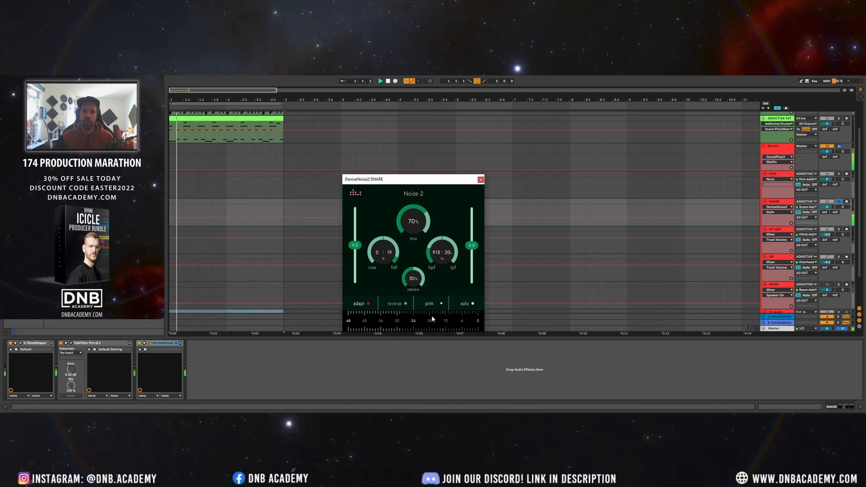
left_click(441, 305)
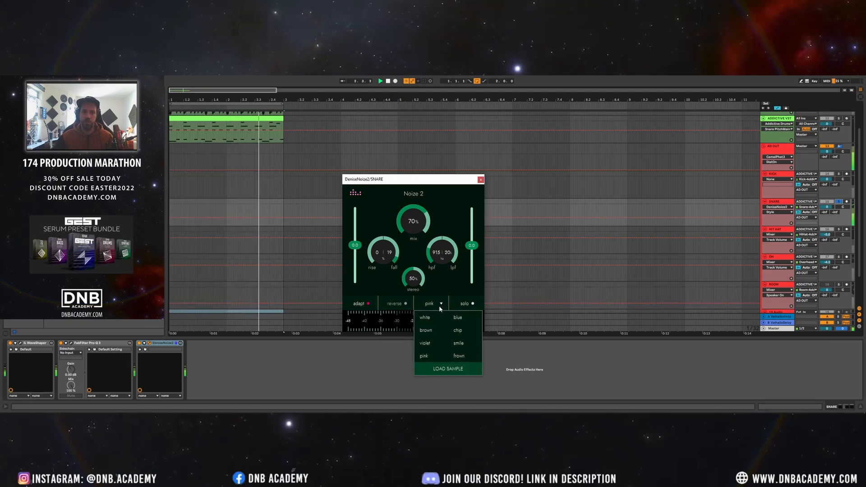
left_click(425, 330)
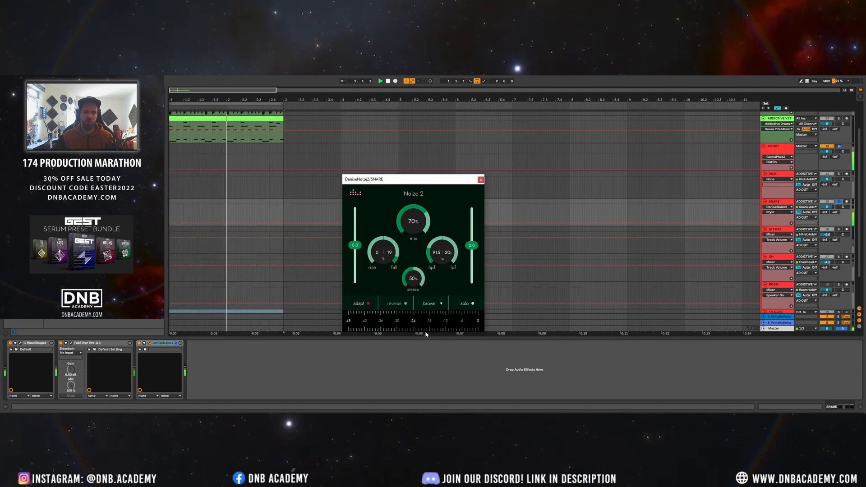
left_click(443, 308)
left_click(425, 317)
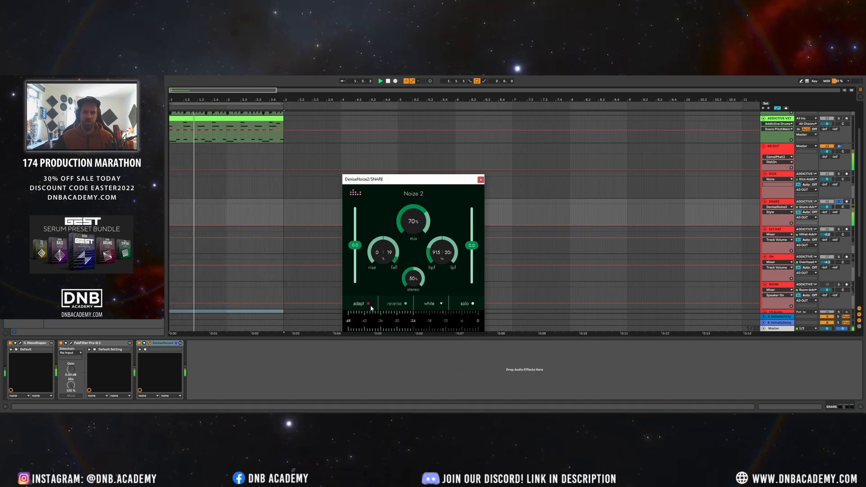
- Set Noize 2's stereo to 100%, fall to 13% and input gain to 0, and raise its output gain slightly
left_click_drag(406, 286, 395, 265)
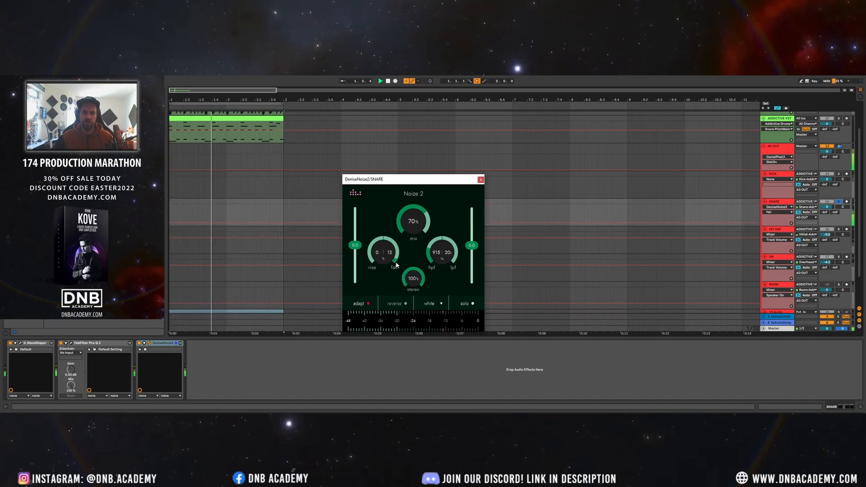
mouse_move(355, 245)
left_mouse_down()
mouse_move(357, 233)
mouse_move(359, 246)
left_mouse_up()
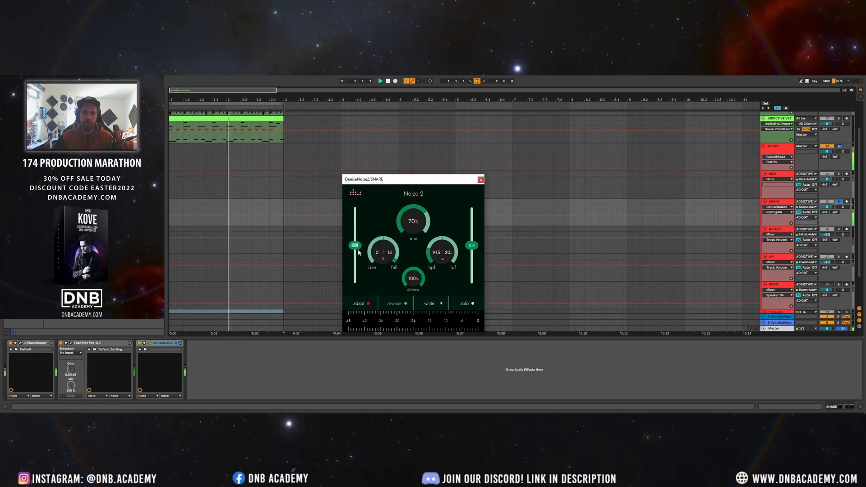
type("0")
key("Return")
left_click_drag(471, 254, 473, 249)
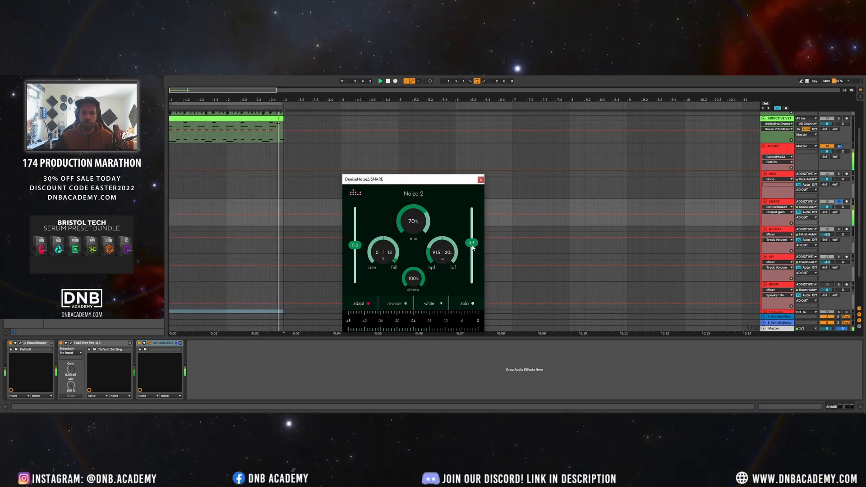
- Unsolo the SNARE track, slightly ease its narrow Pro-Q 3 cut near 237 Hz, and close the plug-in windows
left_click(838, 201)
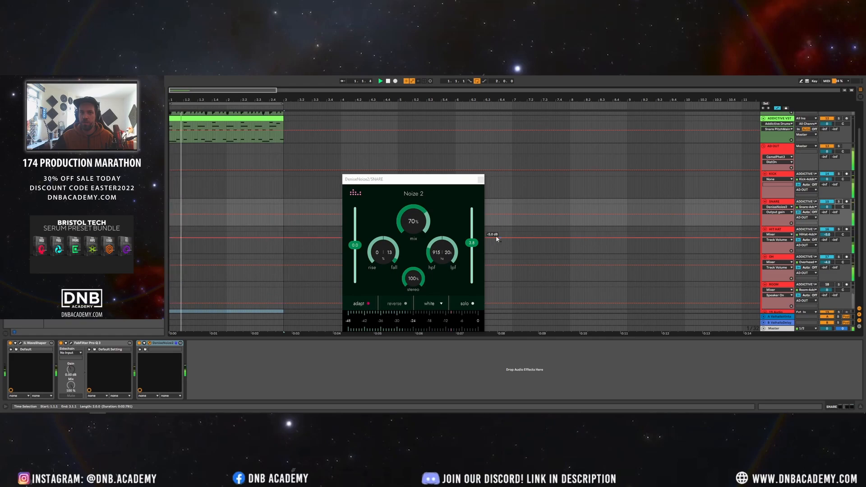
left_click(71, 343)
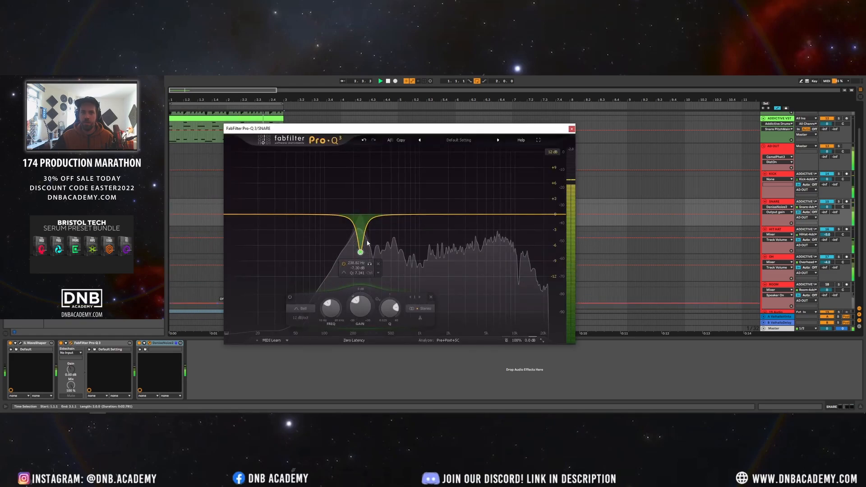
mouse_move(358, 246)
left_mouse_down()
mouse_move(360, 232)
mouse_move(359, 243)
left_mouse_up()
key("alt+F4")
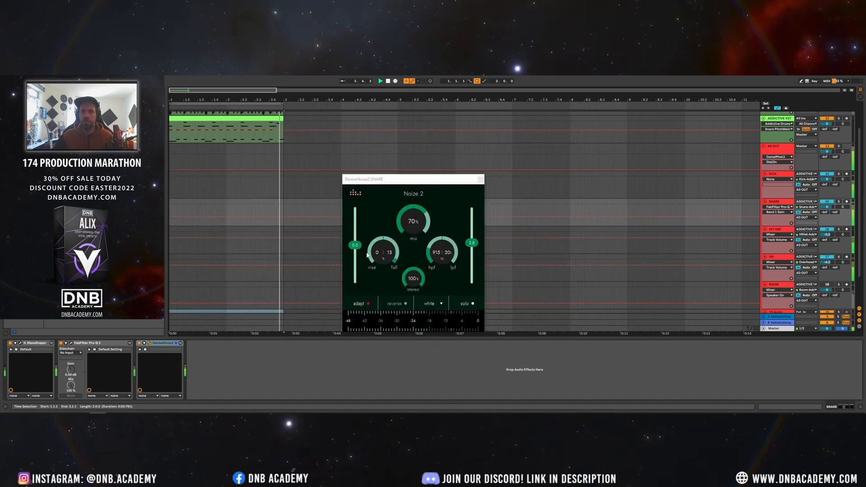
left_click(480, 179)
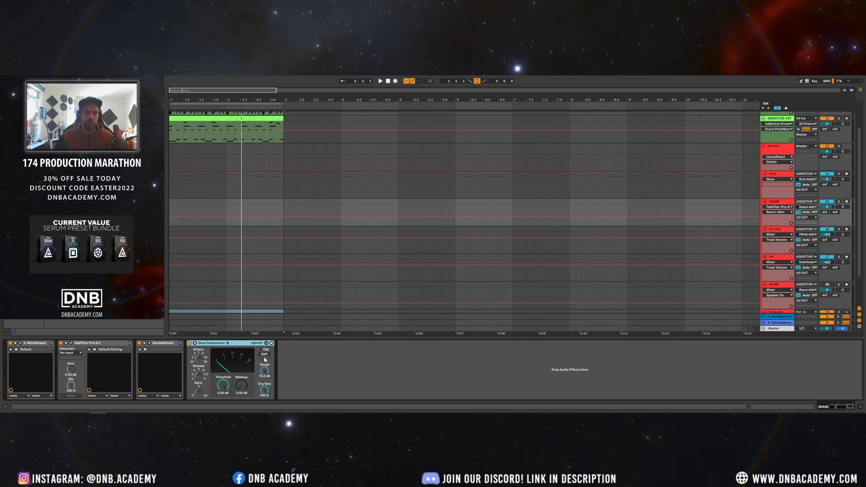
- Turn on soft clipping in the SNARE track's Glue Compressor and adjust its attack, release and ratio
left_click(265, 354)
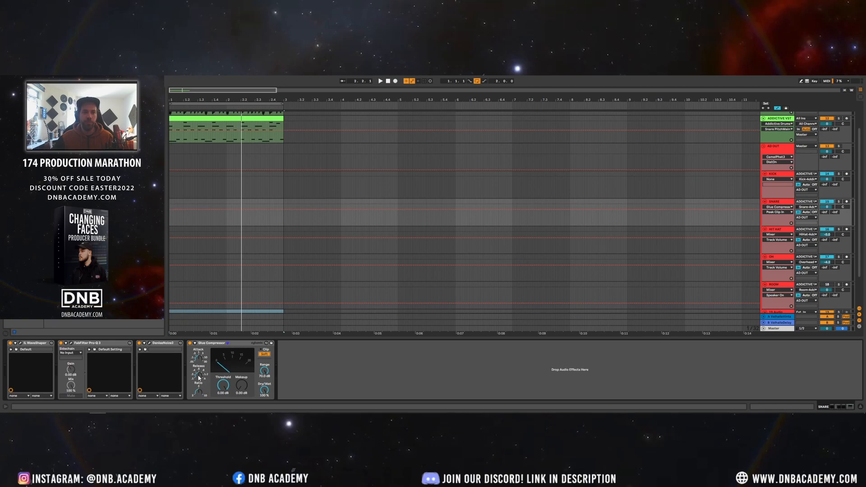
left_click(199, 358)
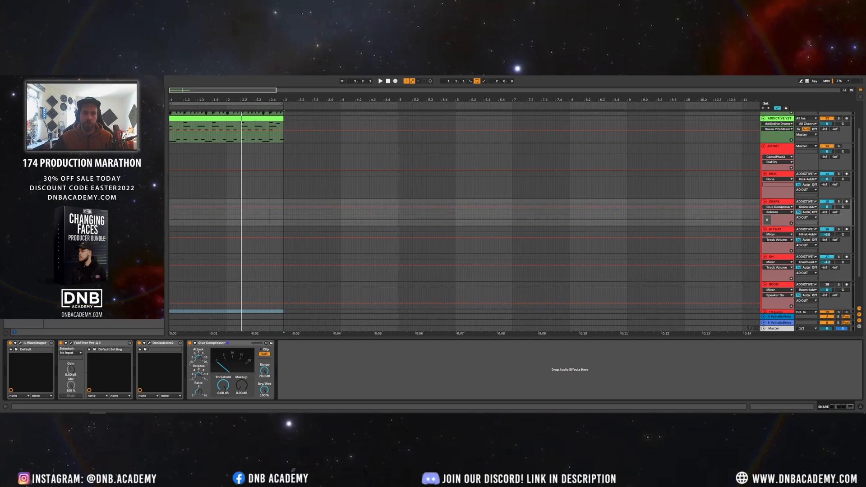
left_click(197, 390)
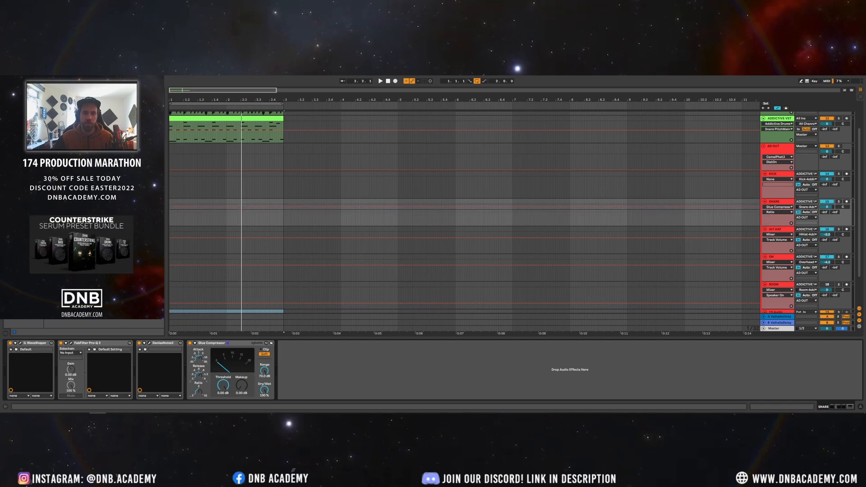
- During playback, lower the snare Glue Compressor's threshold to -14.0 dB and raise its makeup gain to 5.08 dB
left_click(221, 386)
key("space")
left_click_drag(219, 391, 220, 411)
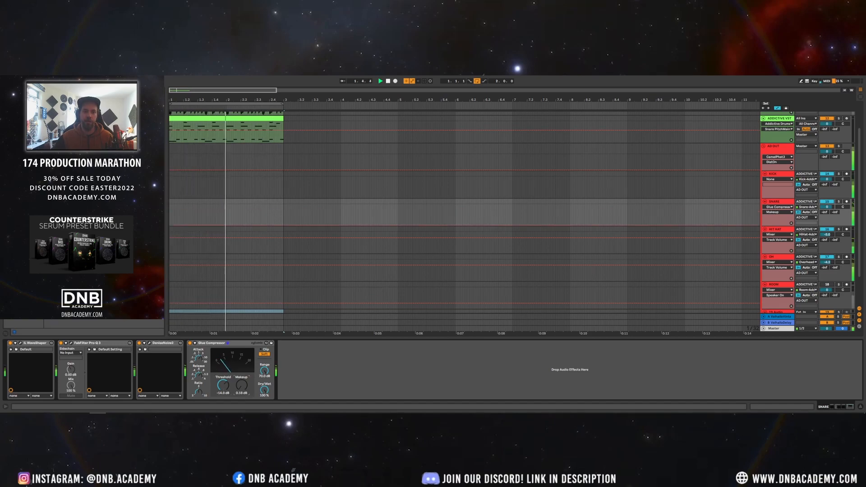
mouse_move(241, 385)
left_mouse_down()
mouse_move(241, 356)
mouse_move(241, 384)
left_mouse_up()
- Compare the snare with the Glue Compressor bypassed and active, and trim the makeup gain to 4.76 dB
left_click(189, 343)
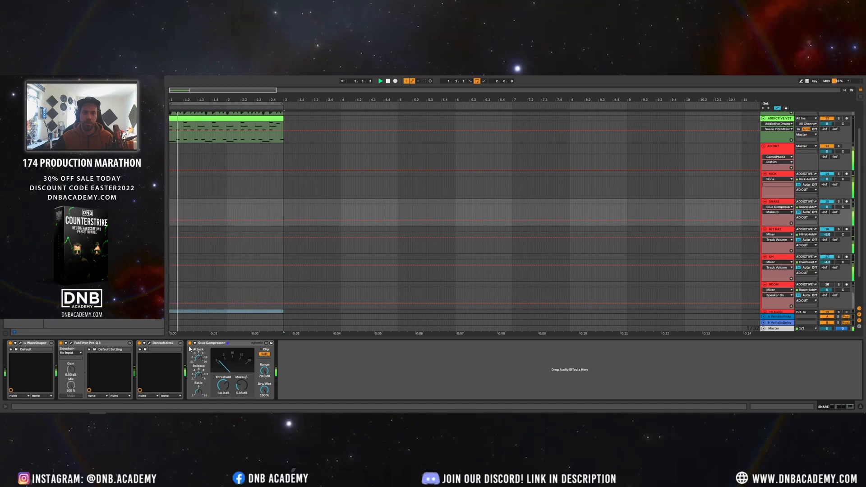
left_click(190, 343)
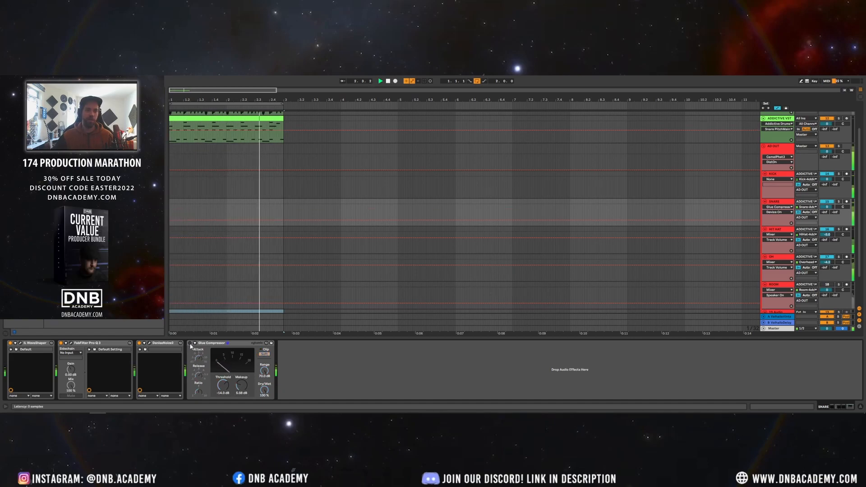
left_click_drag(242, 384, 241, 386)
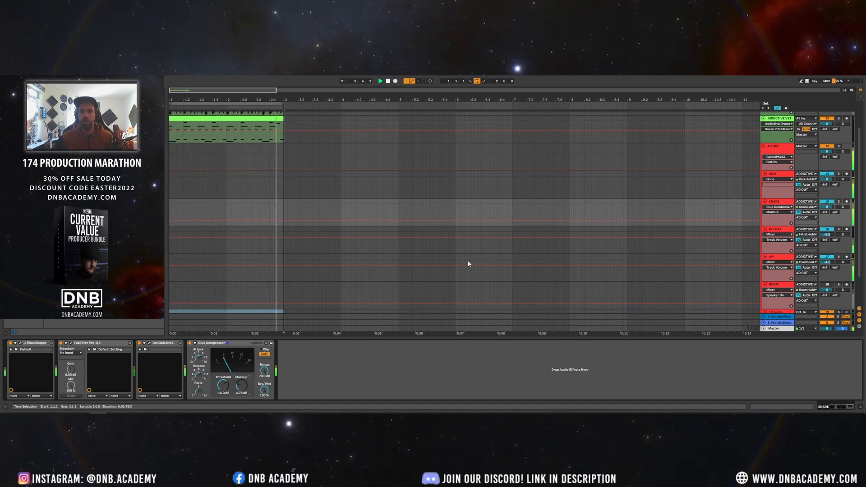
- In Addictive Drums 2, shorten the volume envelope release to 281 ms for the snare and about 792 ms for the kick
scroll(744, 153, "up", 2)
left_click(781, 146)
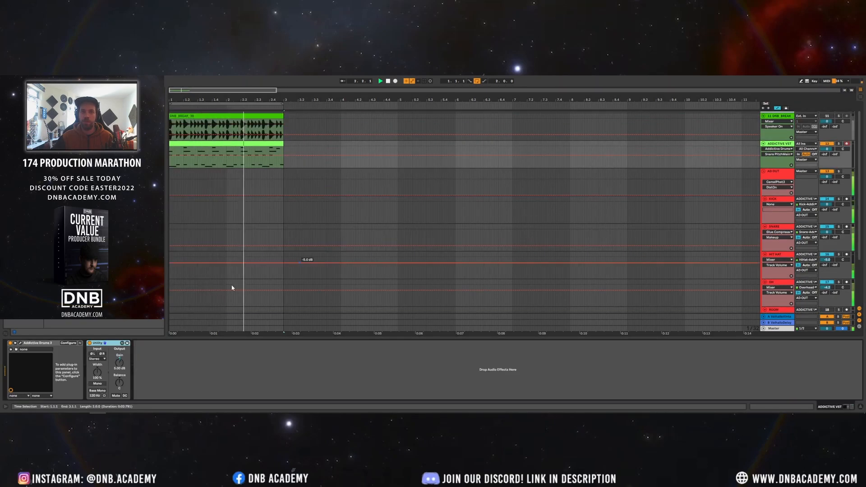
left_click(21, 343)
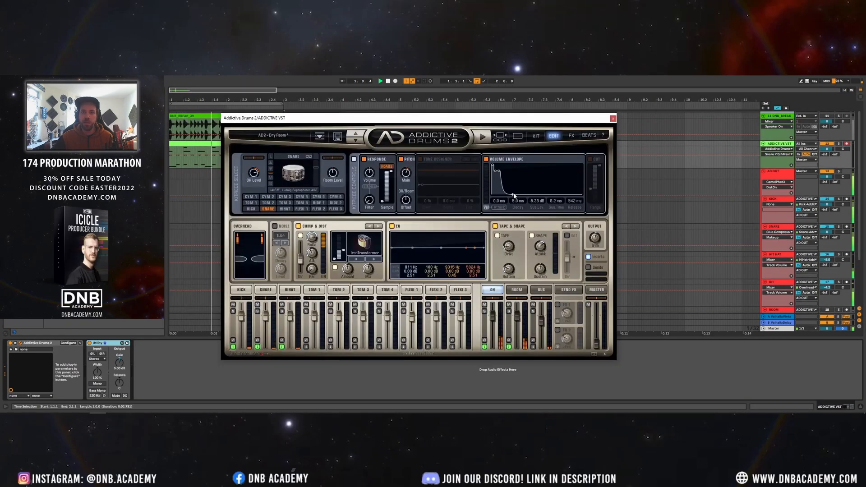
left_click_drag(511, 194, 511, 196)
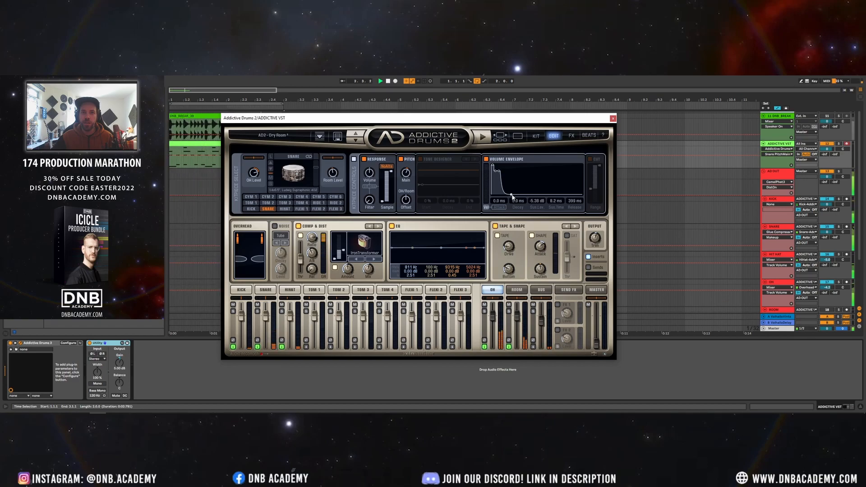
left_click_drag(508, 197, 509, 198)
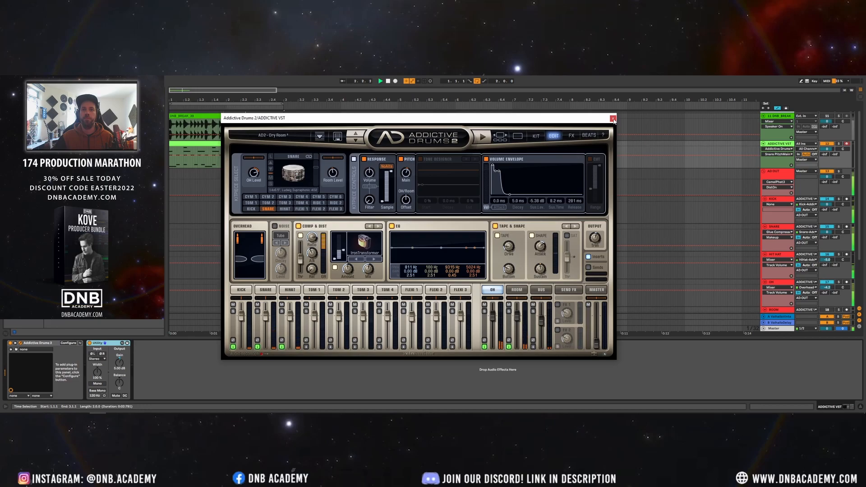
left_click(235, 291)
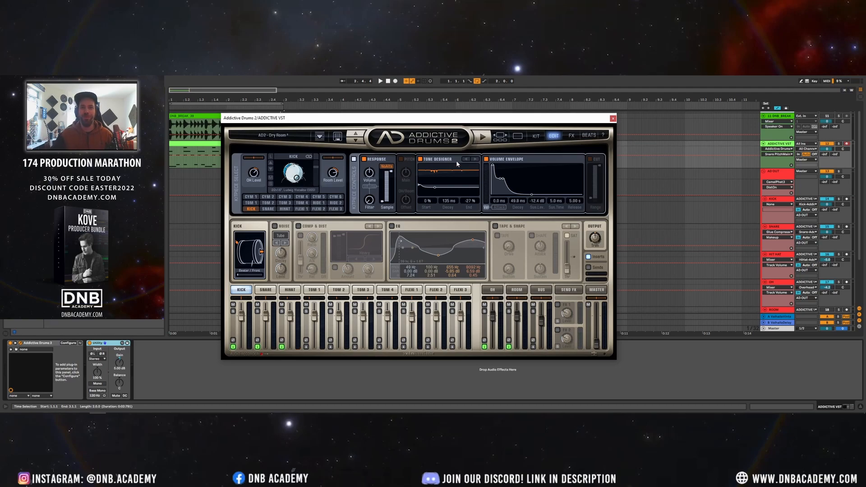
left_click_drag(533, 194, 517, 202)
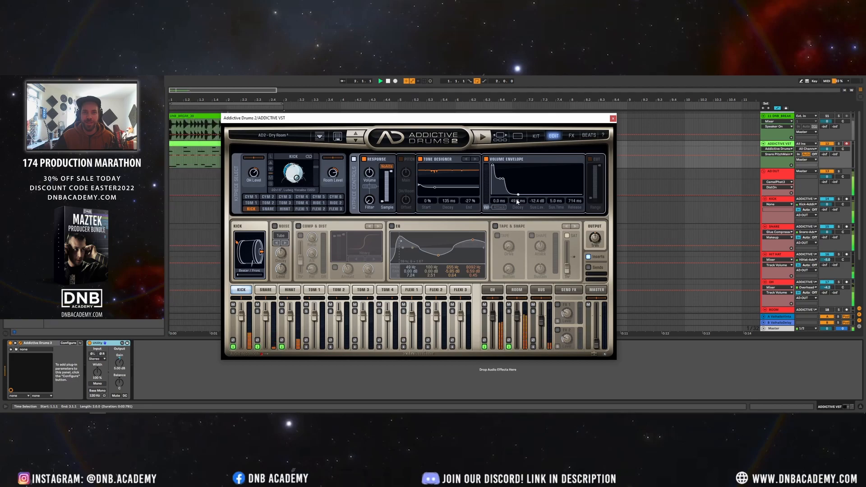
- Audition successive kick drums in the Addictive Drums kick slot, stopping on the red Premier kick
left_click(271, 170)
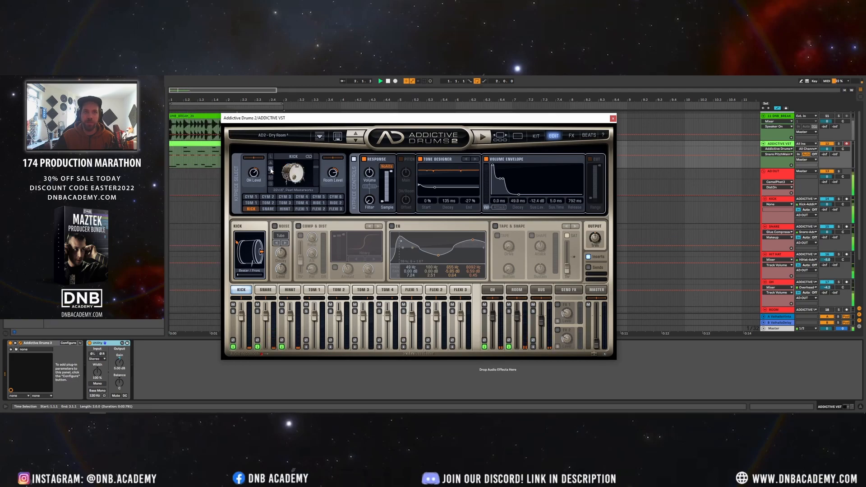
left_click(270, 170)
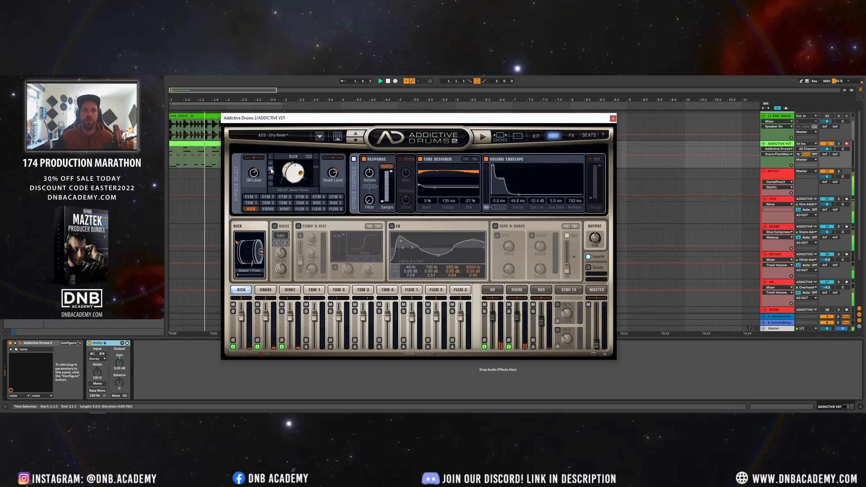
left_click(270, 170)
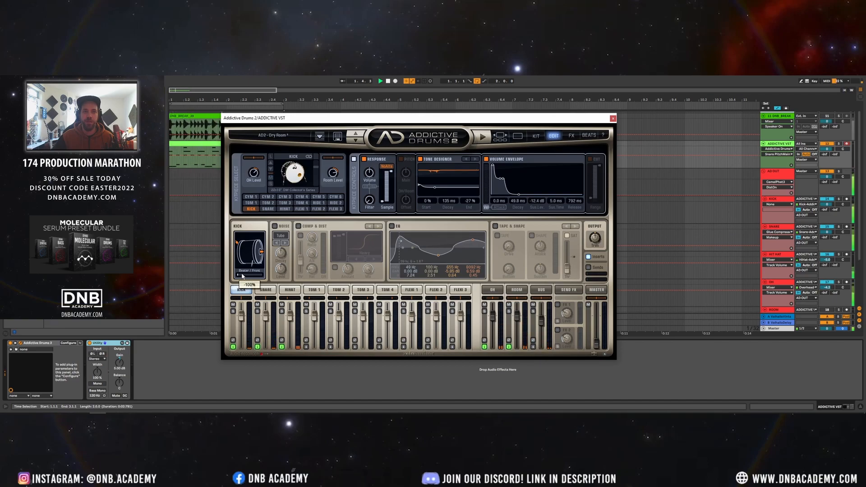
left_click(270, 171)
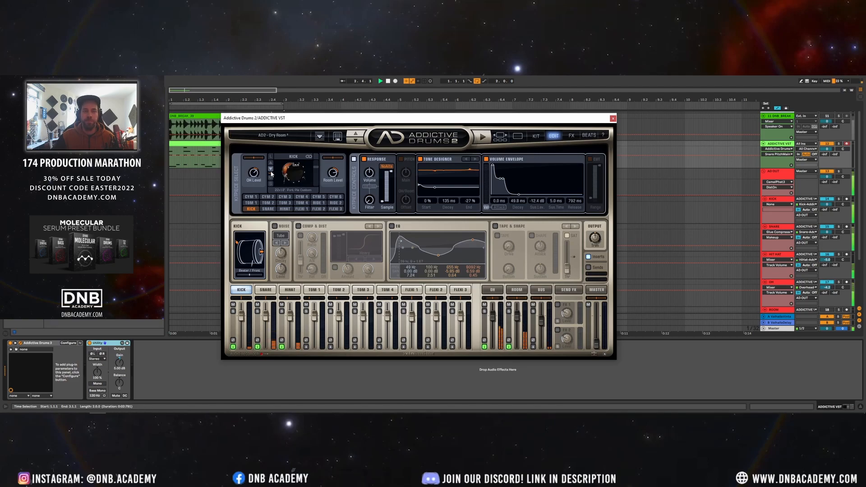
left_click(270, 171)
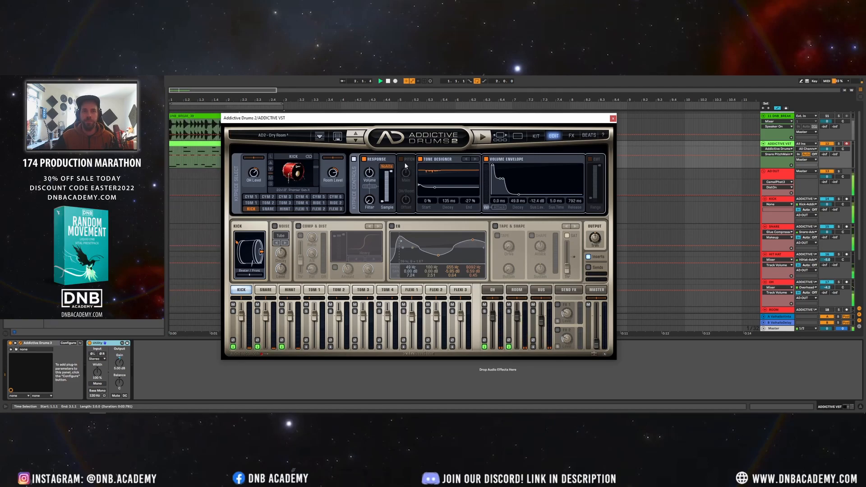
- Enable the kick's pitch control and raise its main pitch, and set Tone Designer to a near-zero decay with end at -30%
left_click(405, 176)
left_click_drag(405, 171, 406, 163)
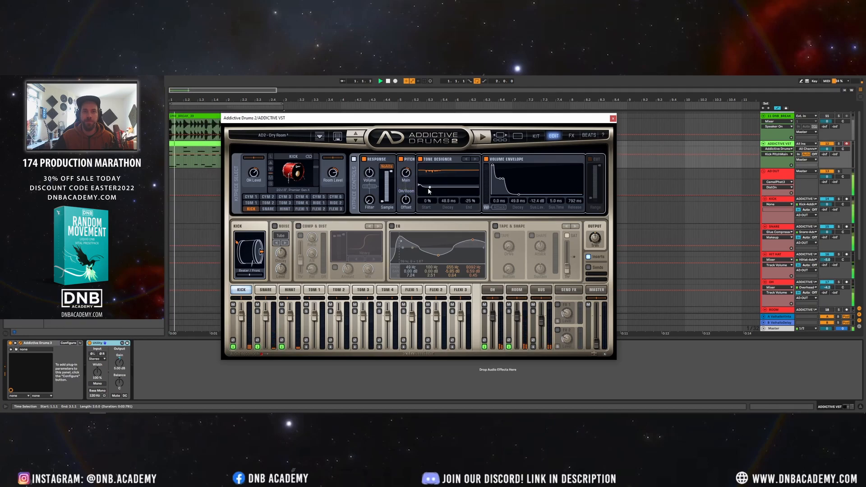
left_click_drag(429, 191, 427, 188)
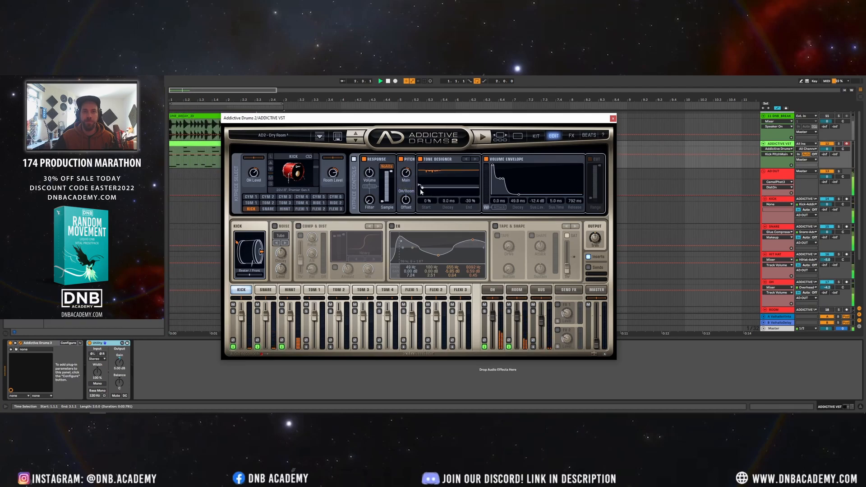
- Switch to the DW Collector's kick with main pitch at 5.03 st and move the Beater/Front blend to about the centre
left_click(270, 171)
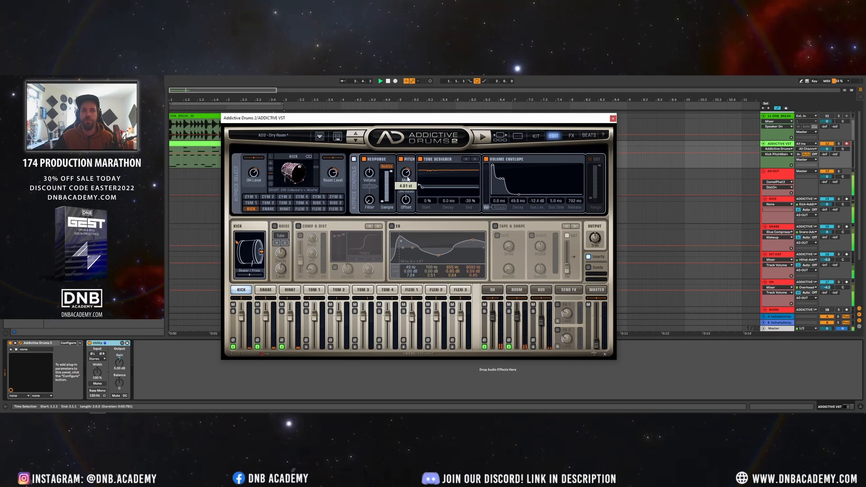
mouse_move(407, 179)
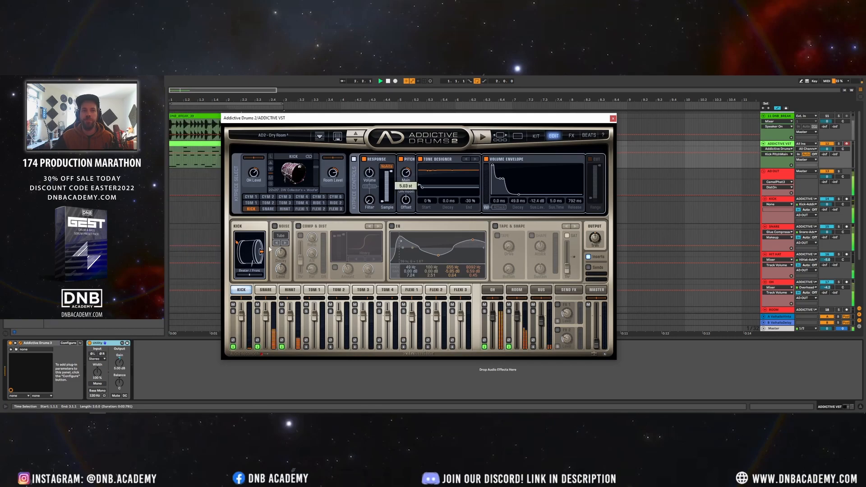
left_click_drag(257, 287, 260, 280)
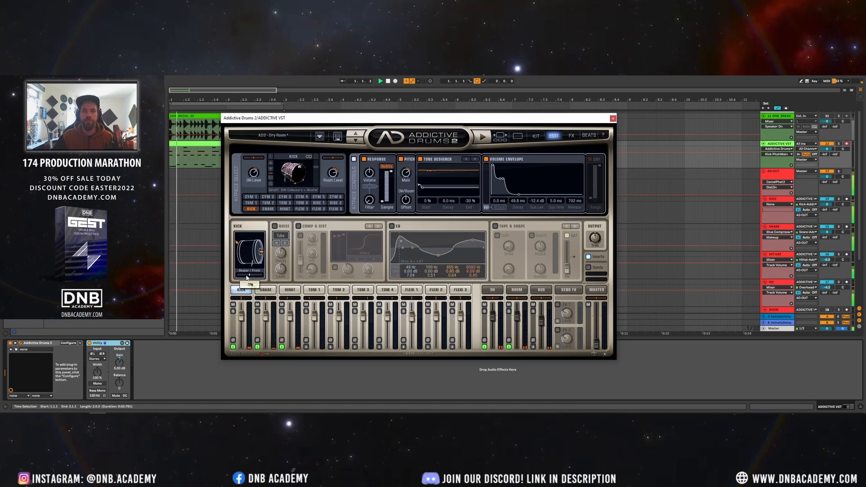
- Inspect the WaveShaper curve on the KICK track, and close the Addictive Drums and WaveShaper windows
left_click(779, 201)
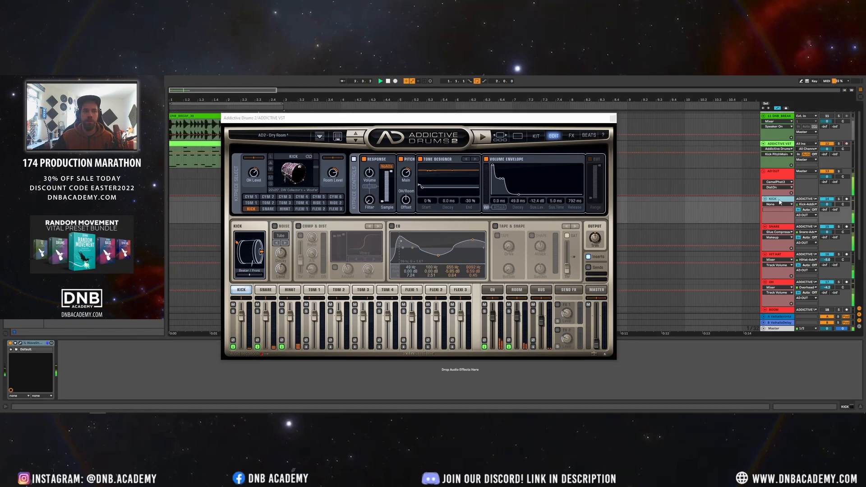
left_click(21, 344)
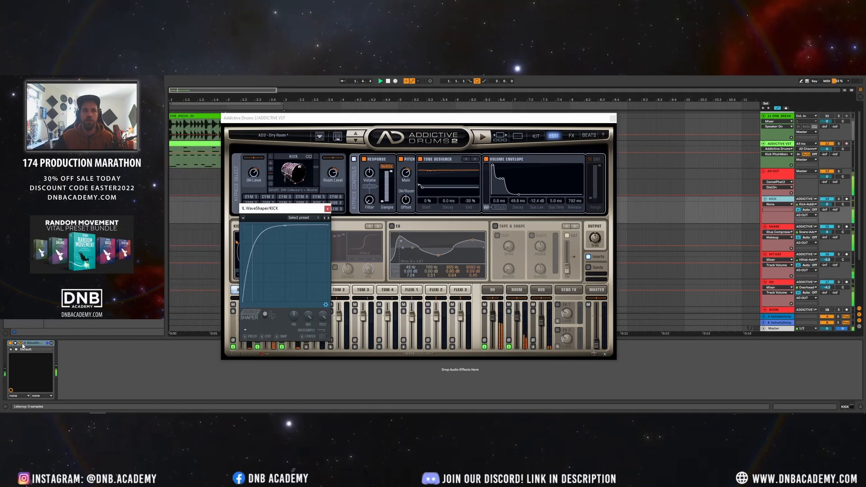
left_click(612, 118)
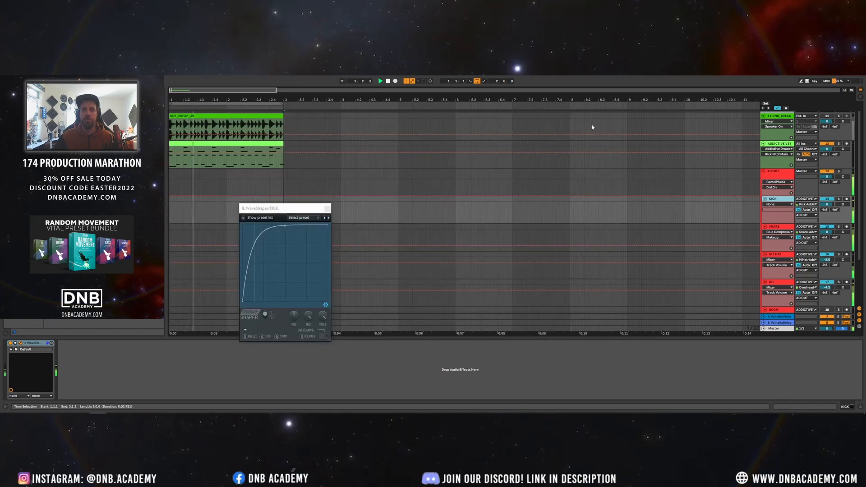
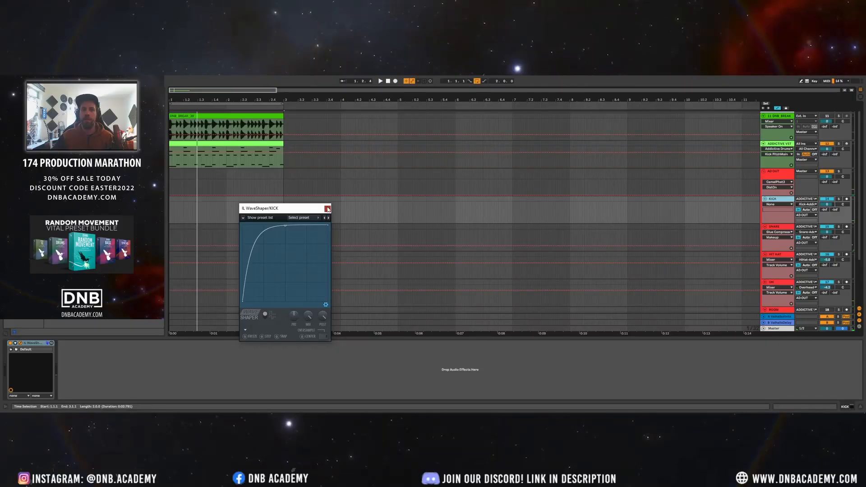
left_click(327, 208)
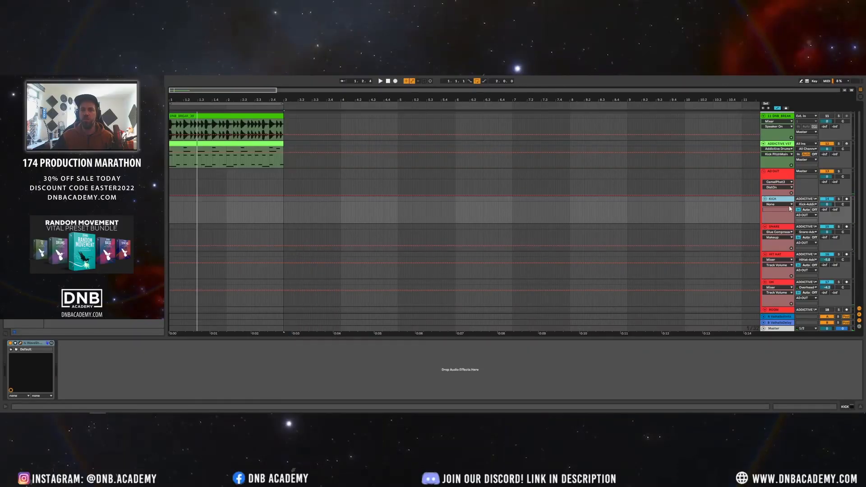
- Add FabFilter Pro-Q 3 after the WaveShaper on the KICK track and apply a low cut at about 40 Hz
left_click(773, 204)
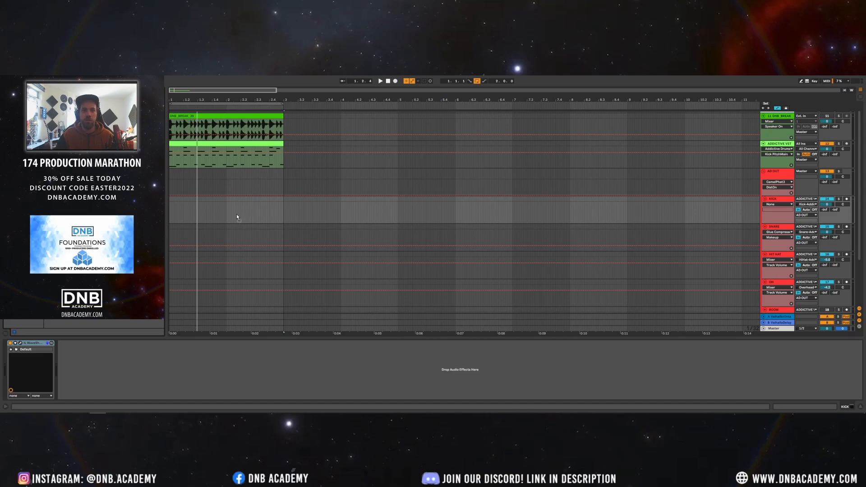
left_click_drag(236, 214, 237, 213)
left_click_drag(315, 197, 308, 144)
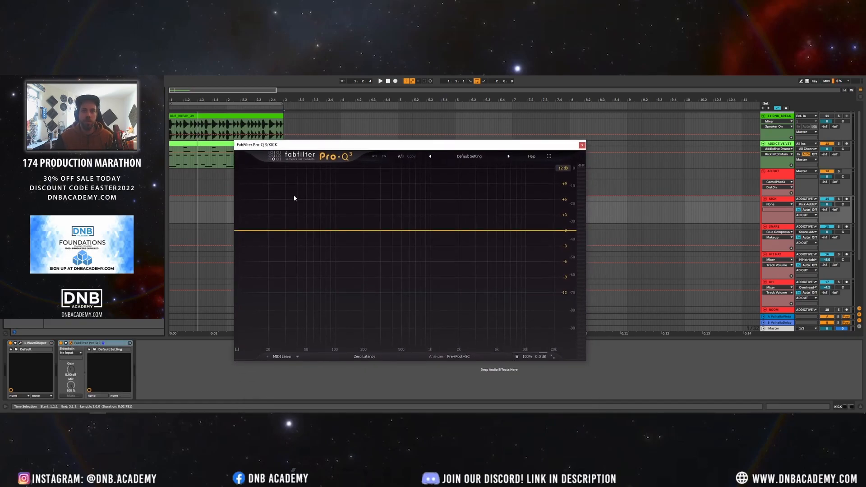
key("space")
left_click_drag(257, 230, 305, 224)
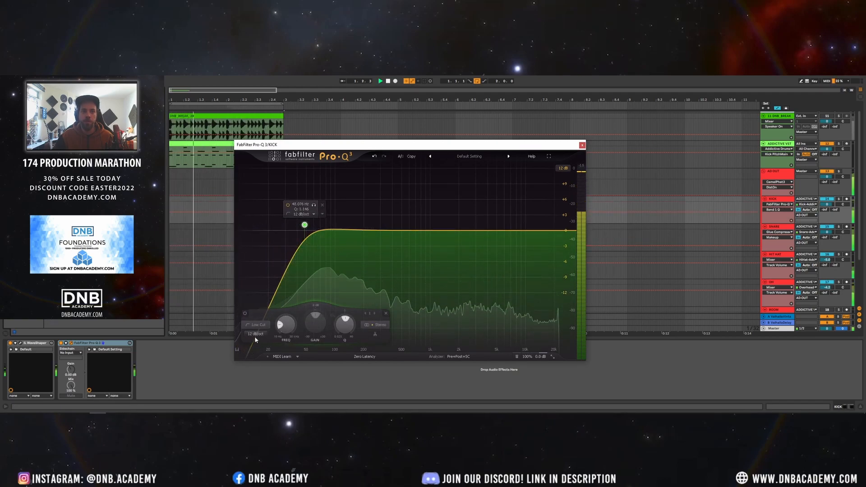
- Steepen the kick EQ's low cut to 30 dB/oct and raise its frequency to slightly above 50 Hz
scroll(255, 336, "up", 3)
left_click_drag(305, 226, 308, 233)
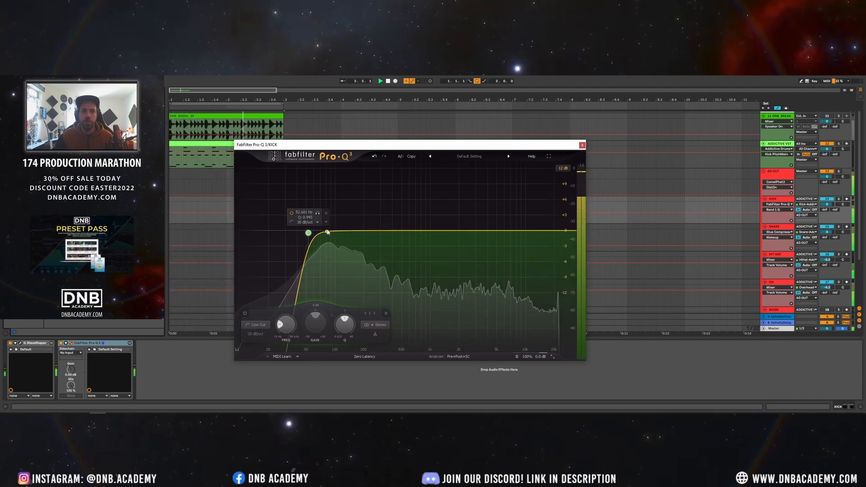
double_click(310, 232)
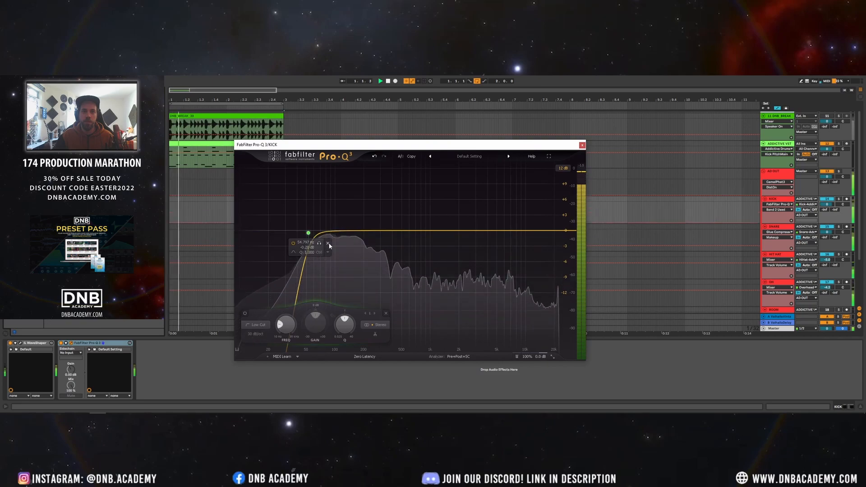
double_click(310, 232)
left_click_drag(309, 233, 313, 231)
- Add a narrow bell boost of about 1.5 dB near 2.2 kHz to the kick EQ, and close its window
left_click_drag(458, 231, 460, 197)
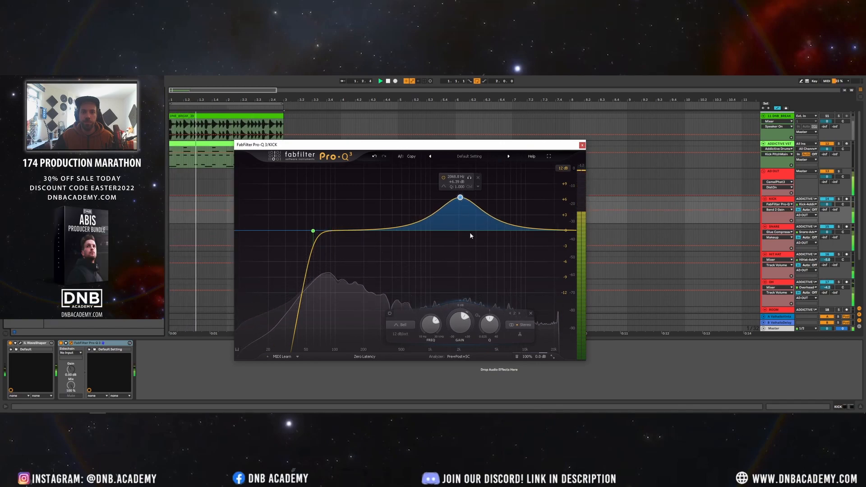
left_click_drag(492, 328, 495, 307)
mouse_move(459, 198)
left_mouse_down()
mouse_move(459, 178)
mouse_move(459, 191)
left_mouse_up()
left_click_drag(491, 333, 490, 335)
left_click_drag(461, 188, 466, 224)
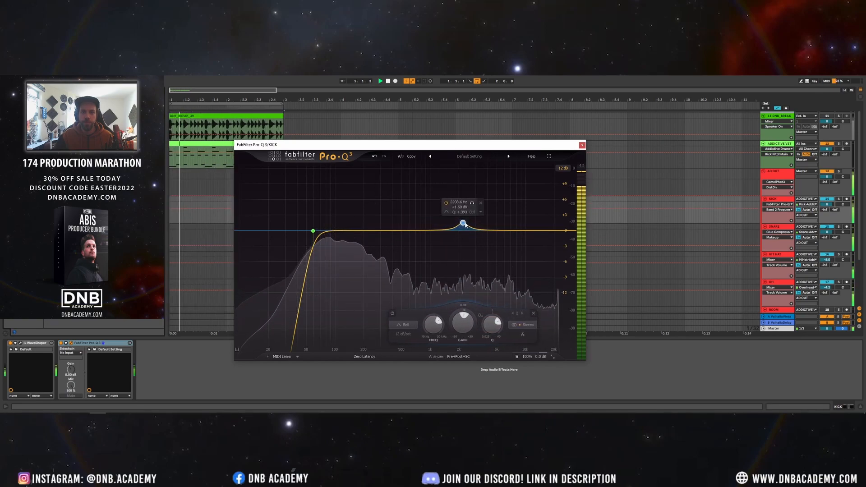
left_click_drag(492, 330, 492, 331)
left_click(582, 145)
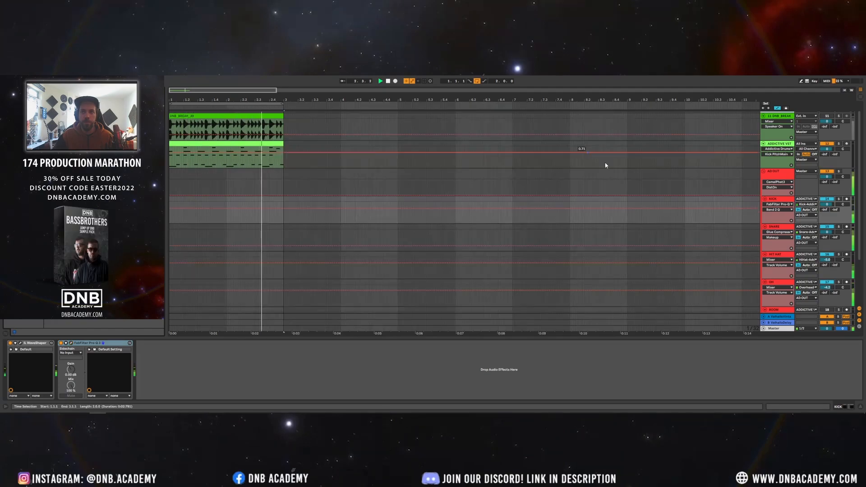
- Audition the KICK and HIT HAT tracks in solo, and add FabFilter Pro-Q 3 on HIT HAT with a 12 dB/oct low cut at about 1.3 kHz
left_click(838, 199)
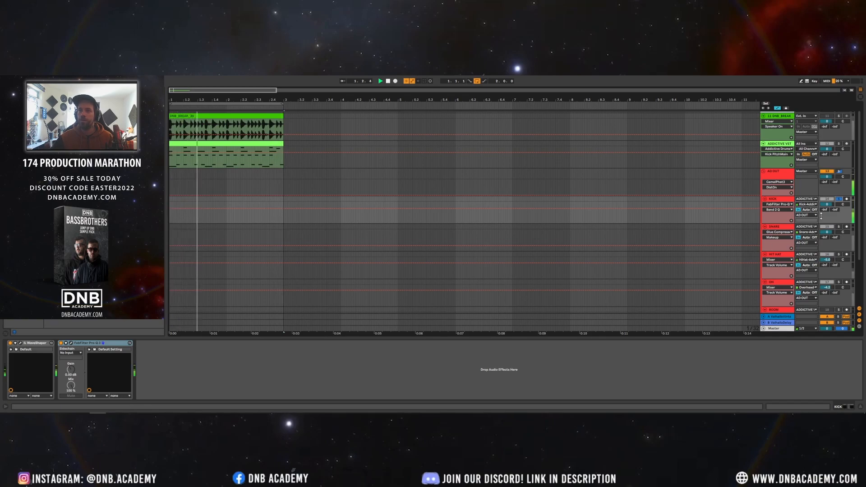
left_click(839, 255)
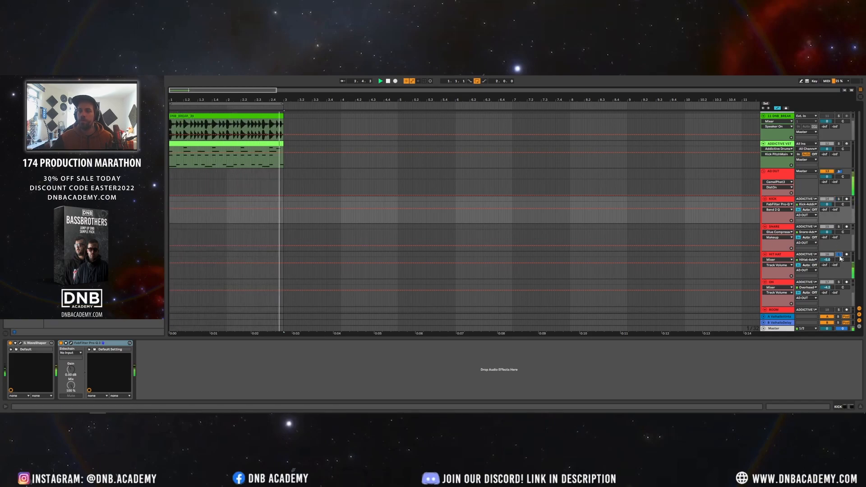
left_click(832, 261)
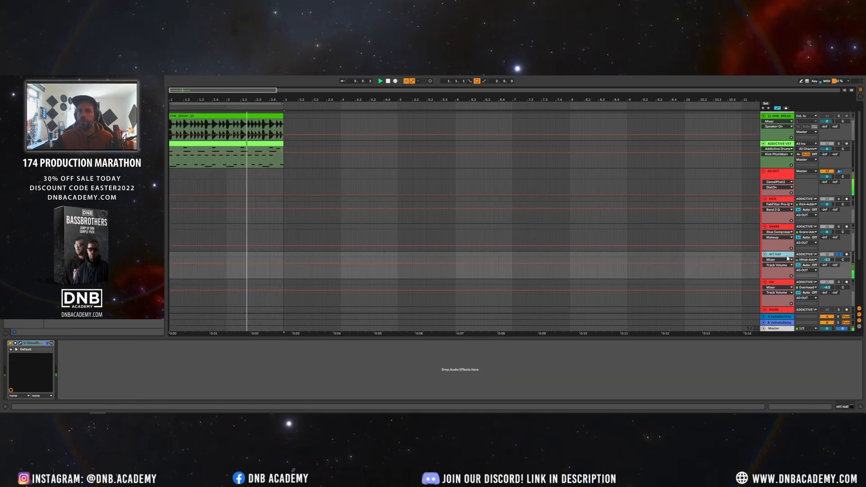
left_click_drag(91, 225, 130, 362)
left_click_drag(266, 242, 462, 239)
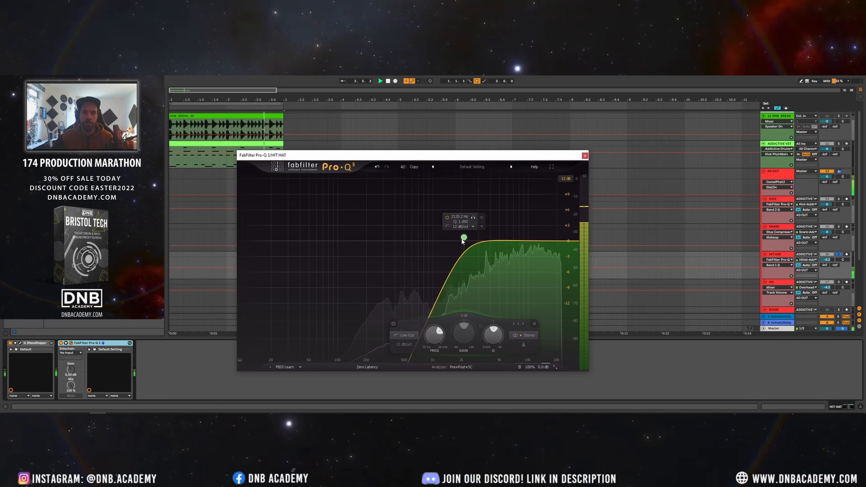
left_click(839, 255)
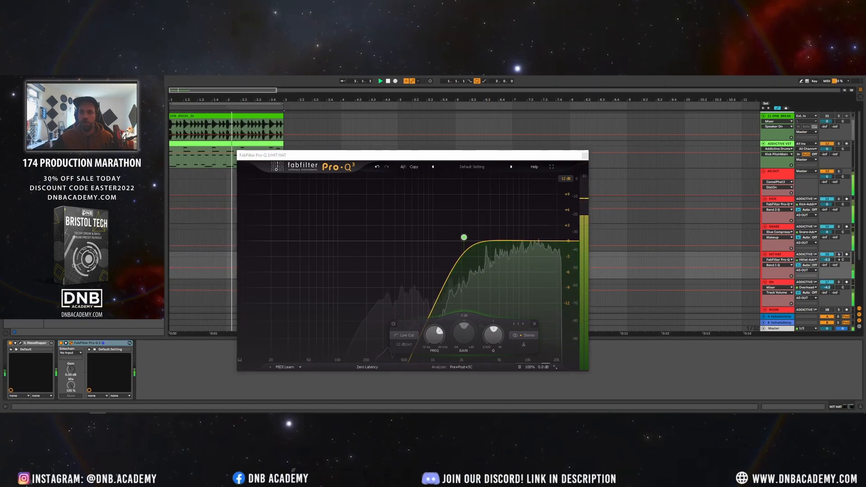
left_click_drag(464, 237, 444, 237)
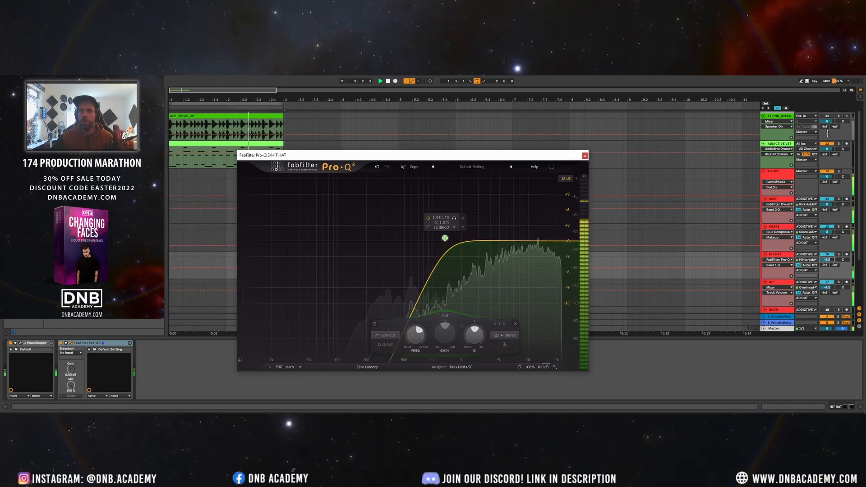
- Solo the DNB_BREAK track for comparison, layer it with the drums at a slightly lower volume, and close the hi-hat EQ window
left_click(839, 117)
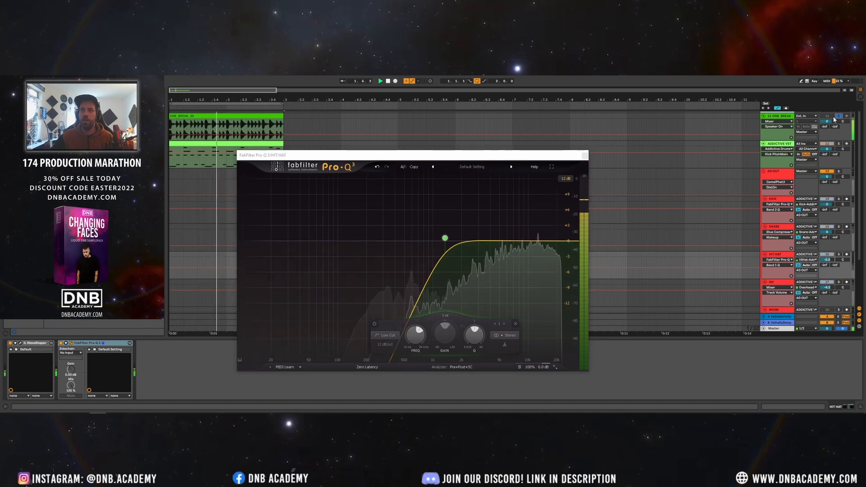
left_click(837, 116)
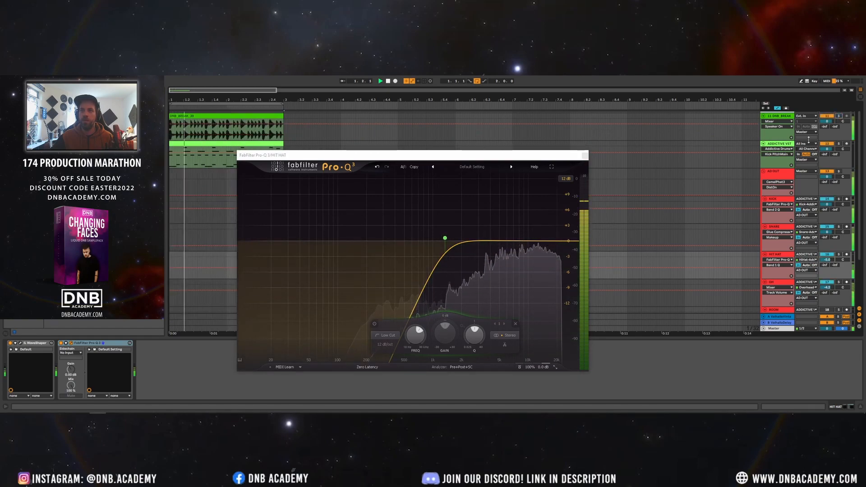
left_click_drag(826, 123, 826, 127)
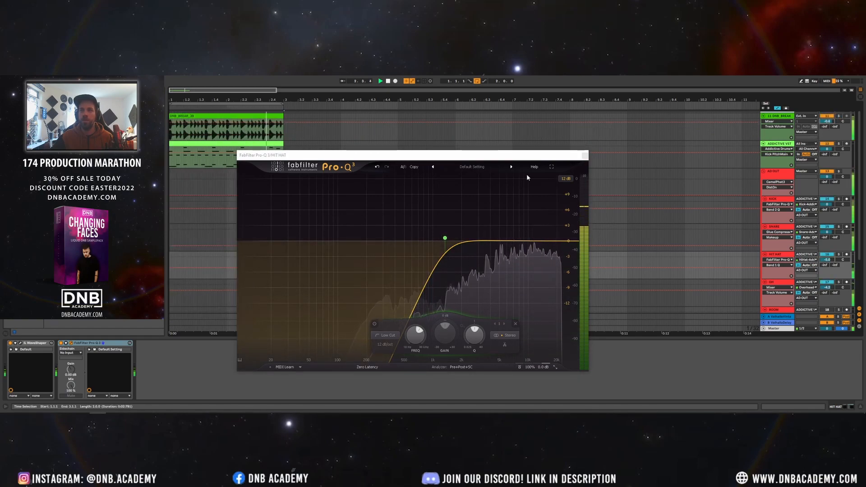
left_click(585, 155)
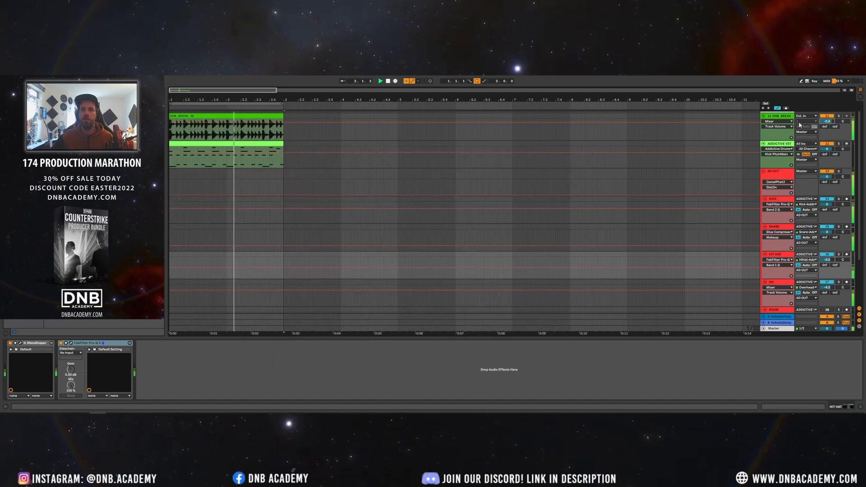
- Add FabFilter Pro-Q 3 on the DNB_BREAK track, apply a low cut at about 500 Hz, and close its window
left_click(826, 121)
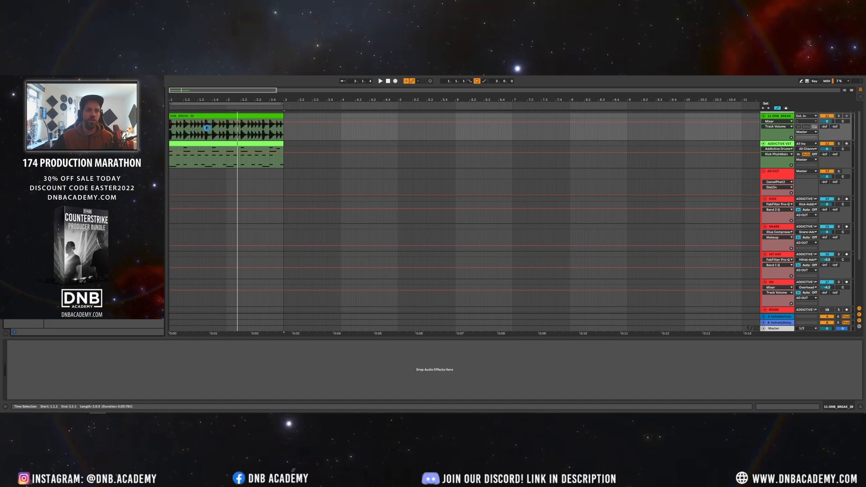
key("space")
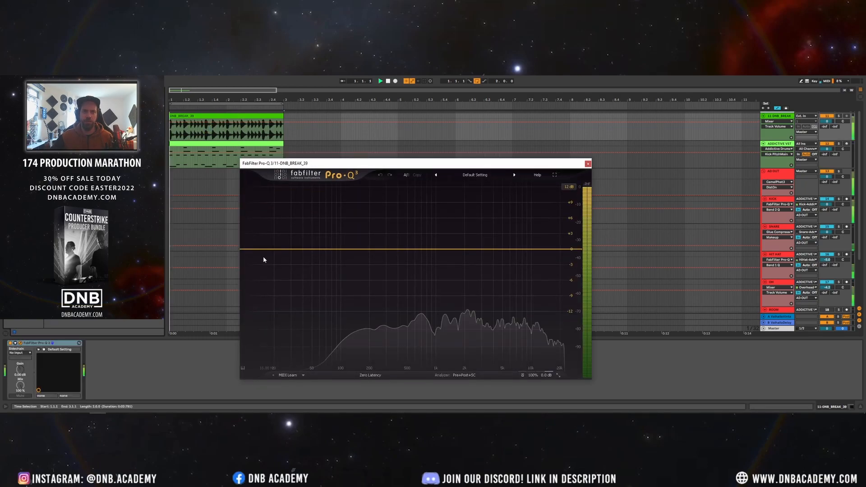
left_click(247, 249)
left_click_drag(248, 250, 405, 257)
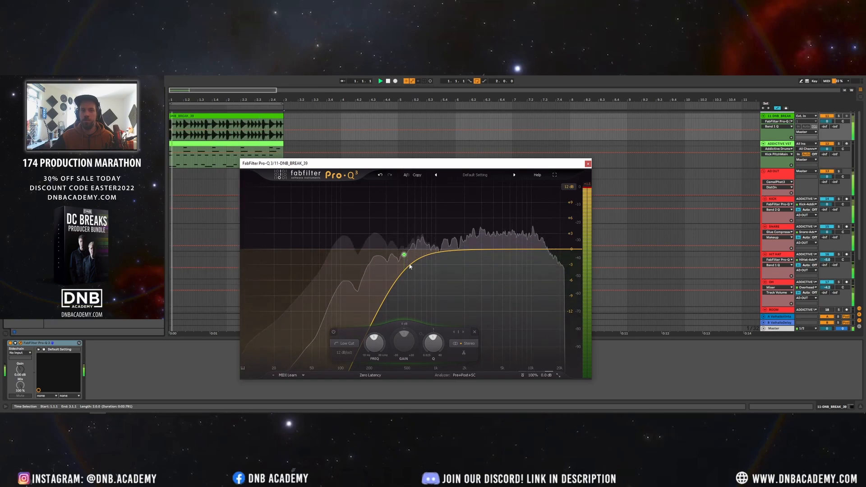
mouse_move(401, 256)
left_mouse_down()
mouse_move(401, 236)
mouse_move(407, 251)
left_mouse_up()
left_click(587, 164)
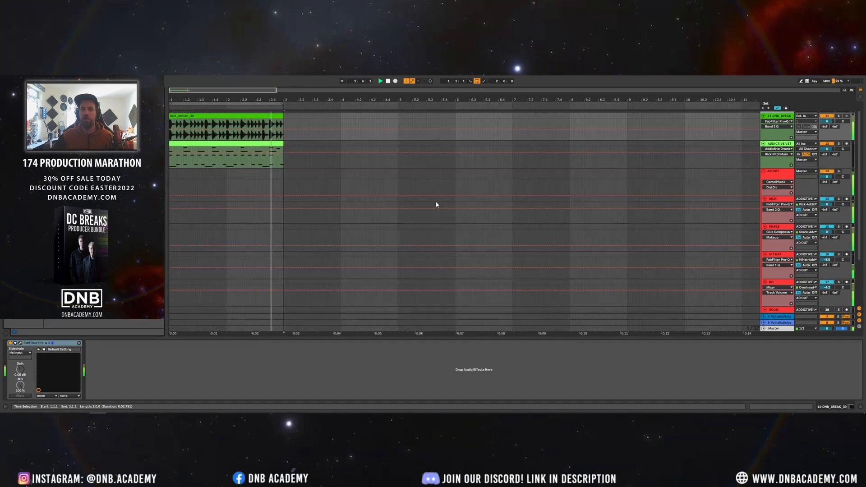
- Lower the DNB_BREAK track's volume, open the break clip's waveform, and audition it with the drums
left_click(828, 122)
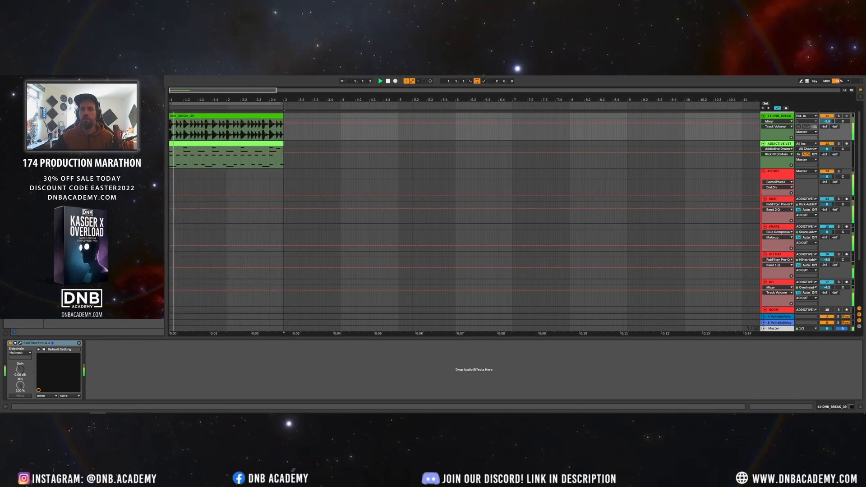
key("space")
double_click(206, 115)
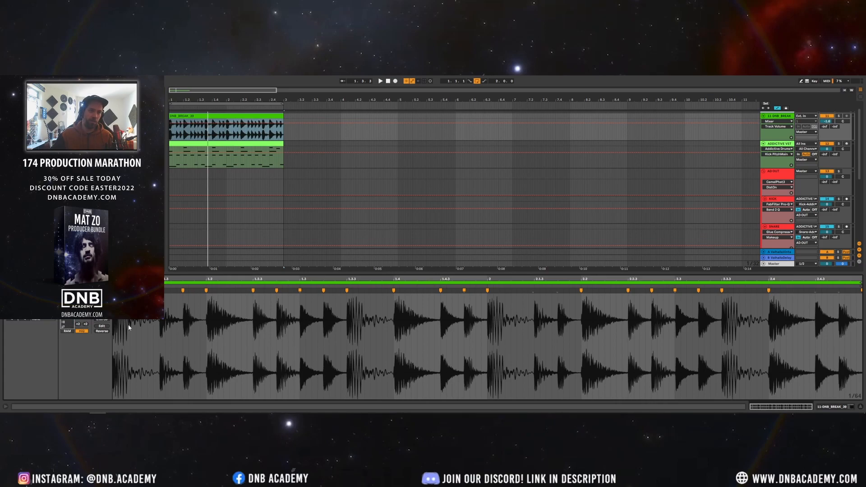
key("space")
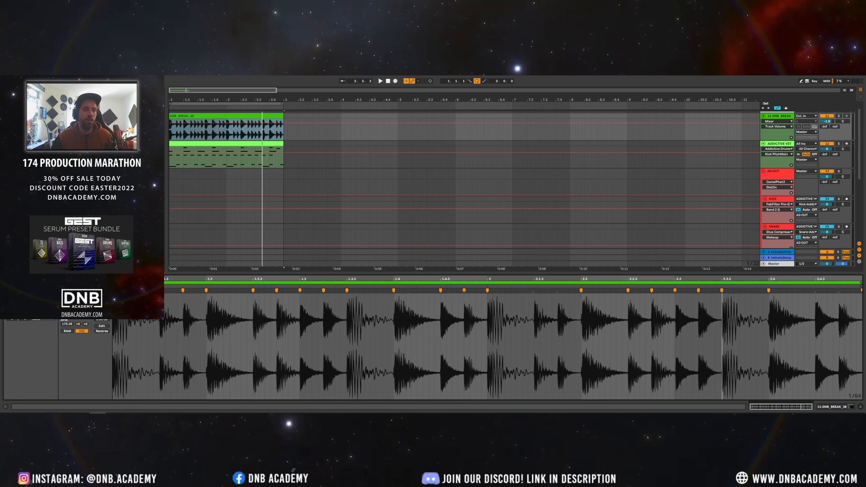
key("space")
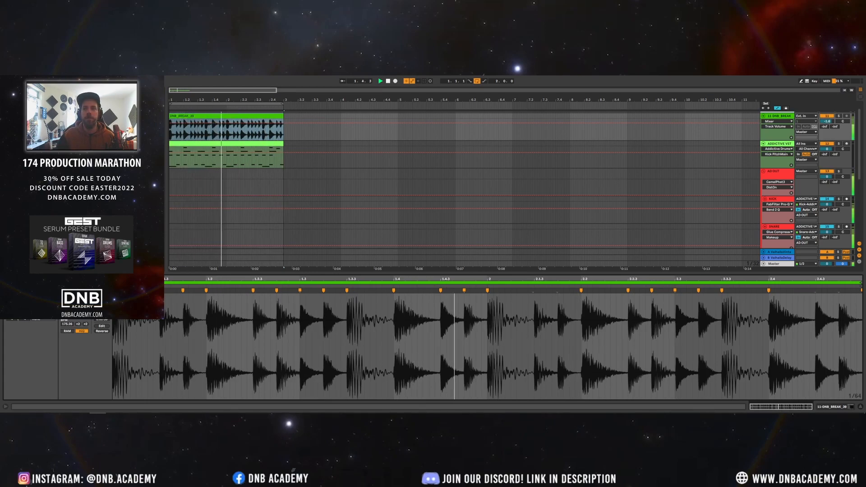
- Solo the OH track, raise its volume slightly, and bring the other tracks back in
scroll(432, 149, "down", 3)
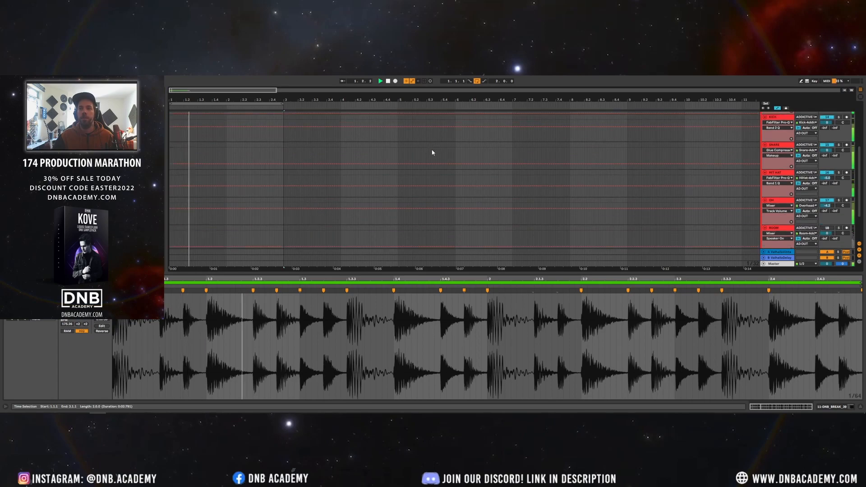
left_click(777, 203)
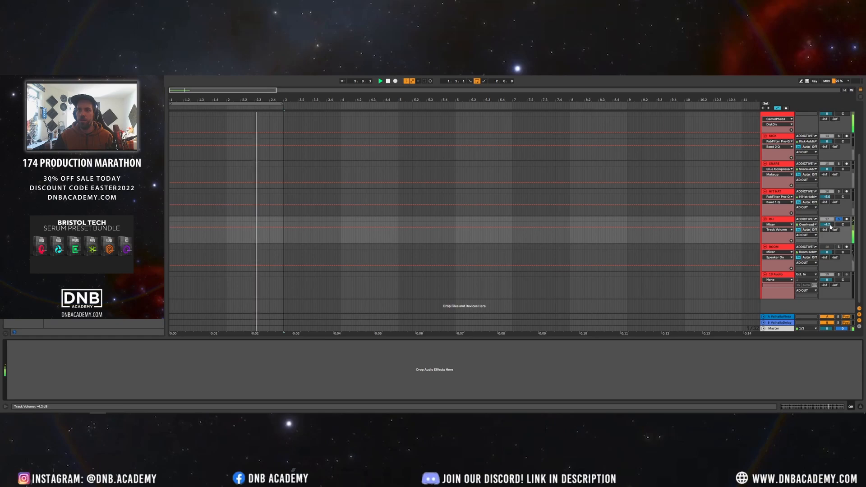
left_click_drag(835, 221, 835, 219)
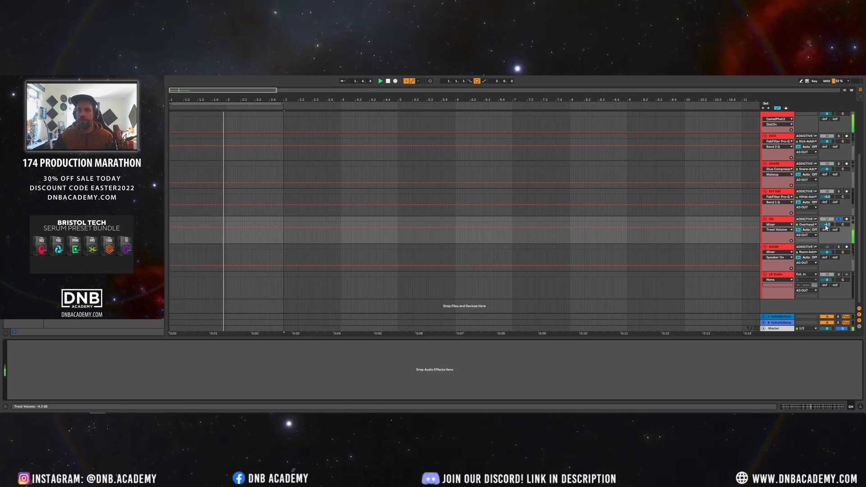
left_click(838, 219)
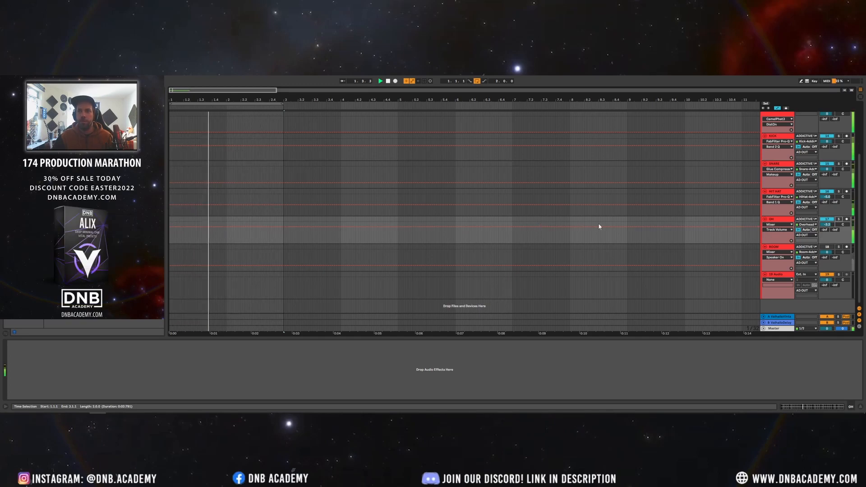
- Audition the ROOM track in solo, and return to the full mix
left_click(776, 255)
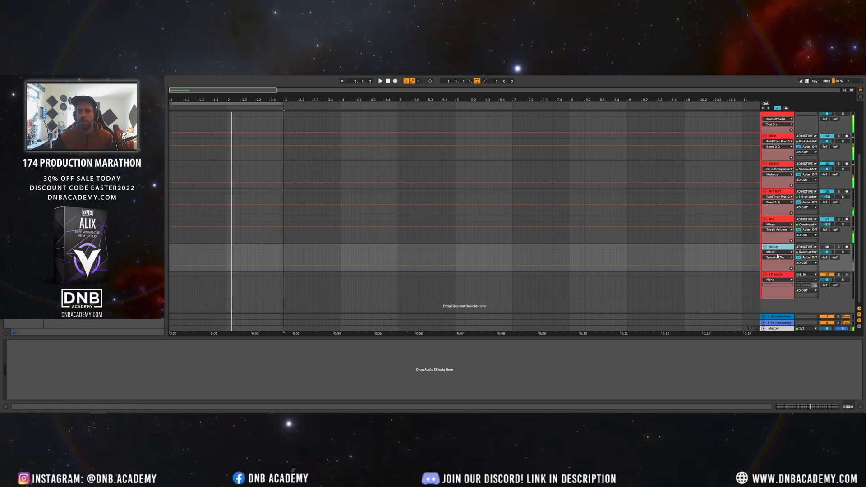
left_click(836, 247)
key("space")
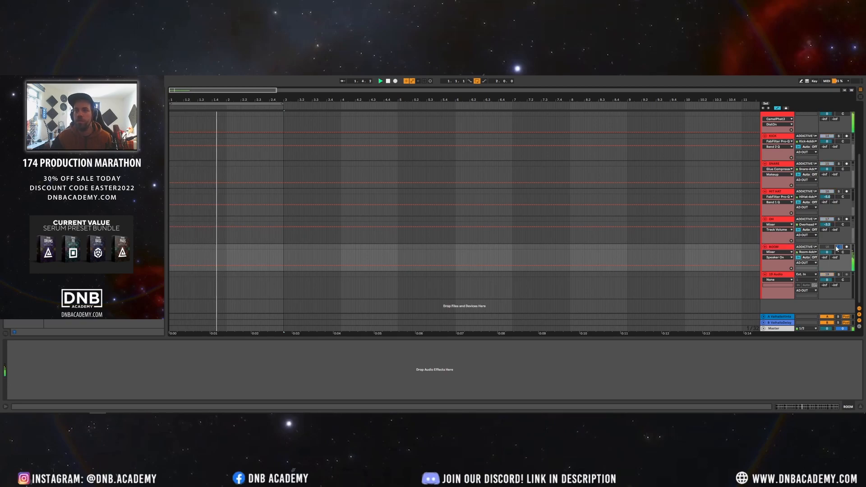
left_click(835, 248)
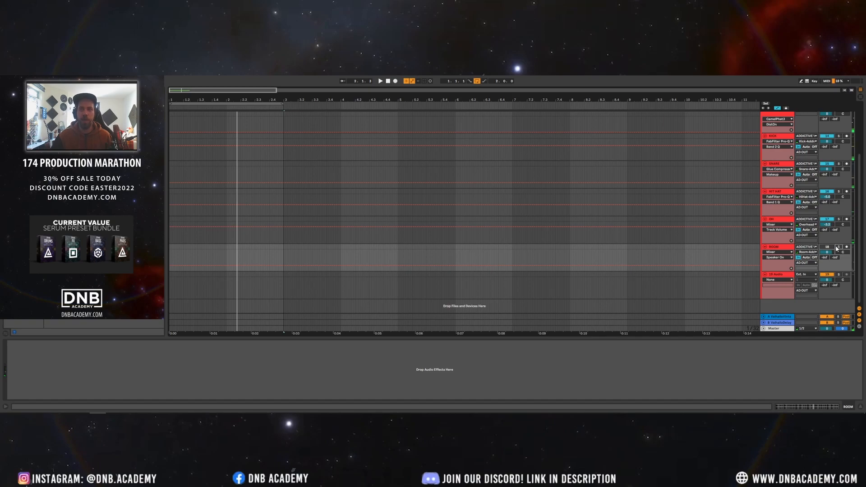
- Solo the AD OUT bus to compare the processed drums with the full mix, and return to the ROOM track
scroll(792, 220, "up", 2)
scroll(792, 220, "up", 2)
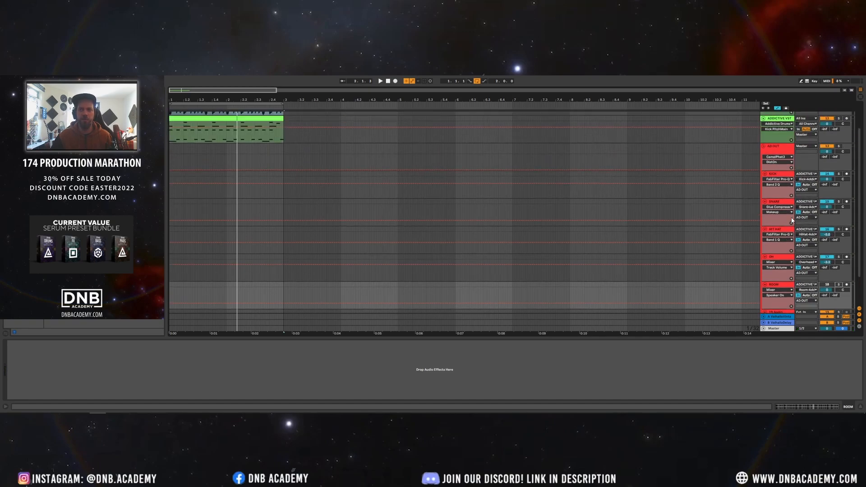
left_click(838, 165)
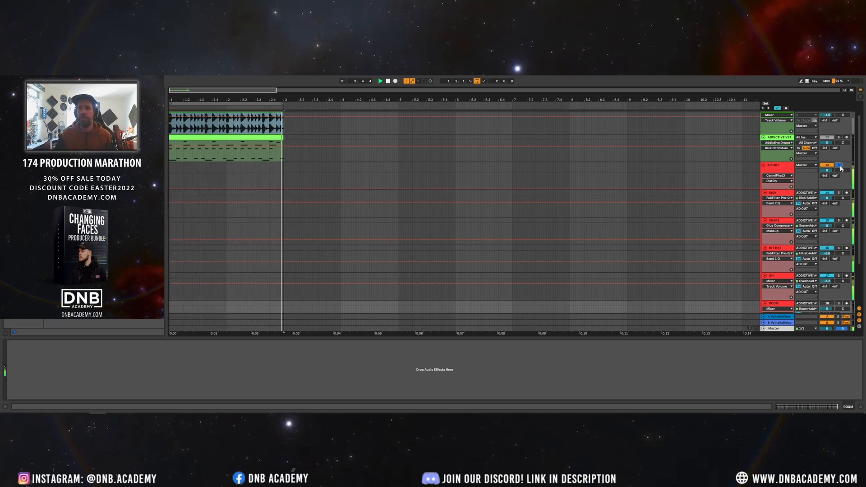
left_click(838, 137)
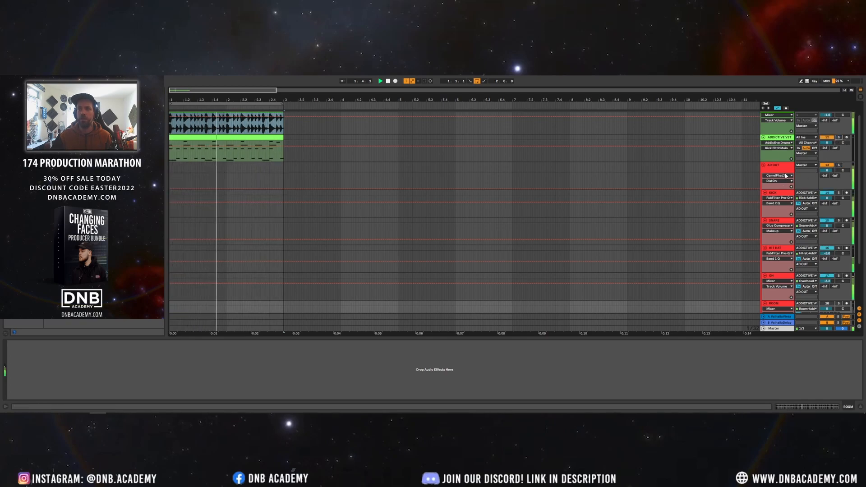
scroll(799, 158, "up", 1)
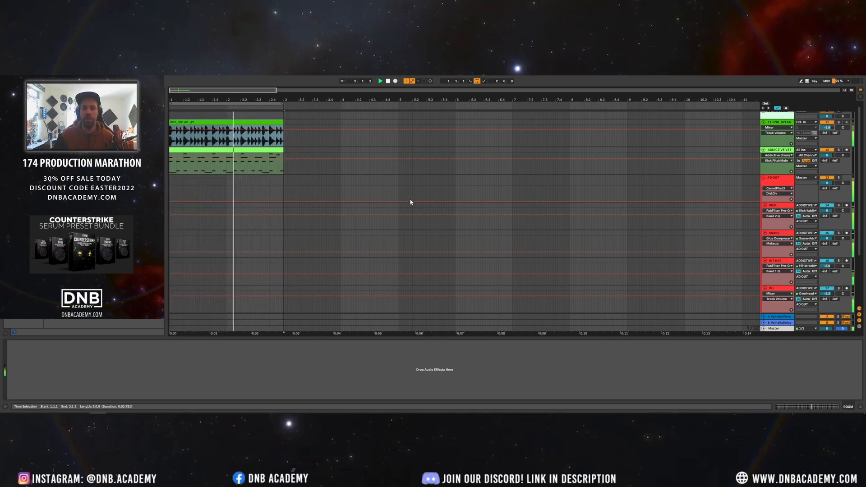
scroll(409, 198, "down", 4)
scroll(401, 208, "down", 2)
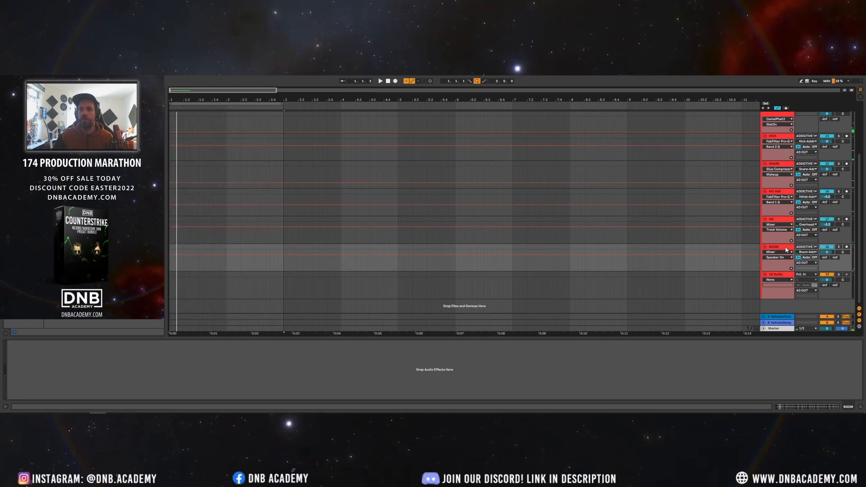
- Lower the ROOM track's volume slightly and add FabFilter Pro-Q 3 to it with a low cut at about 293 Hz
key("space")
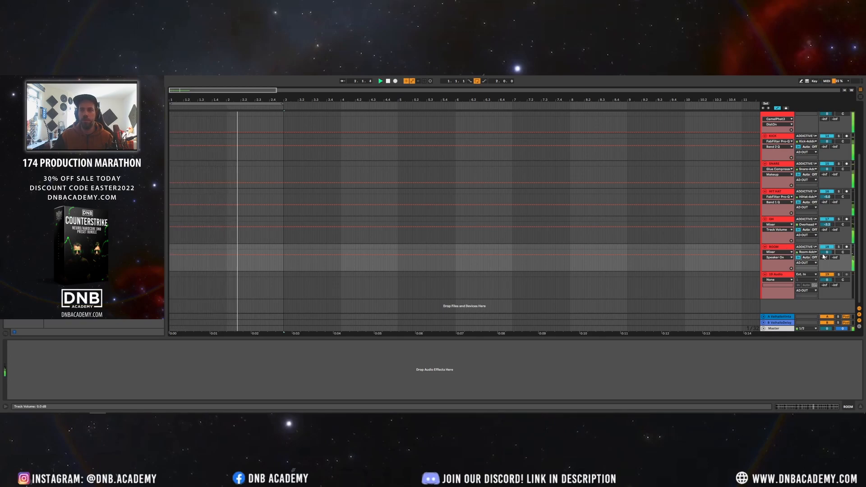
left_click_drag(823, 253, 823, 261)
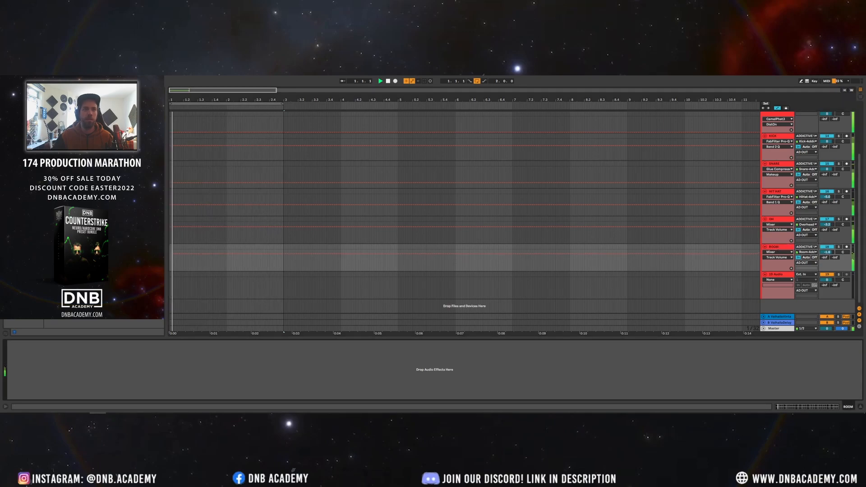
left_click_drag(76, 226, 83, 384)
left_click_drag(276, 261, 388, 278)
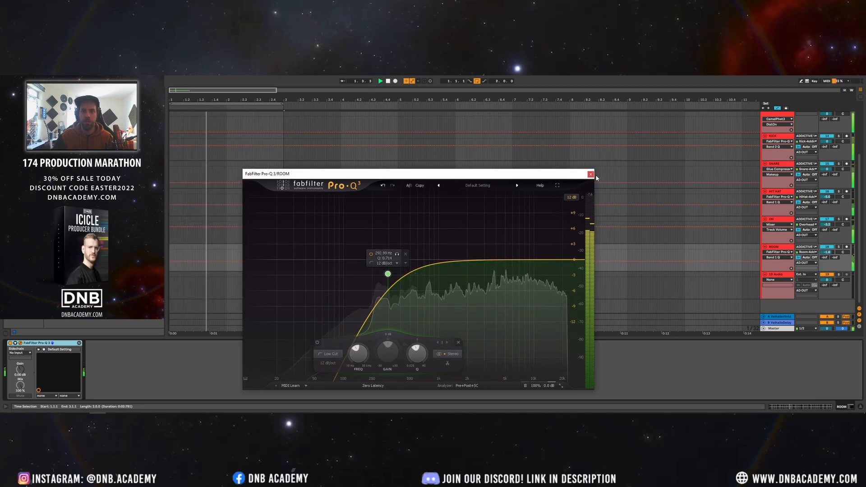
left_click(590, 174)
- Solo the ROOM track and refine its Pro-Q 3 low cut with a slightly lower frequency and a higher Q
left_click(839, 247)
left_click(776, 248)
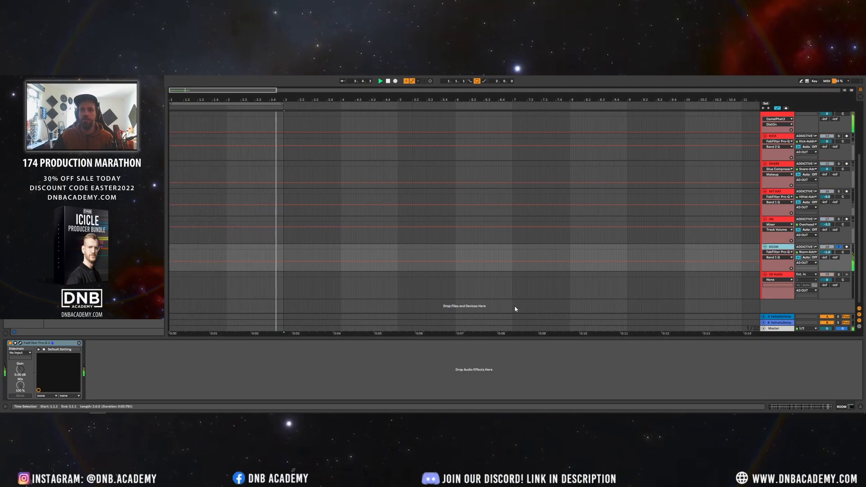
left_click(21, 343)
left_click_drag(365, 259, 383, 260)
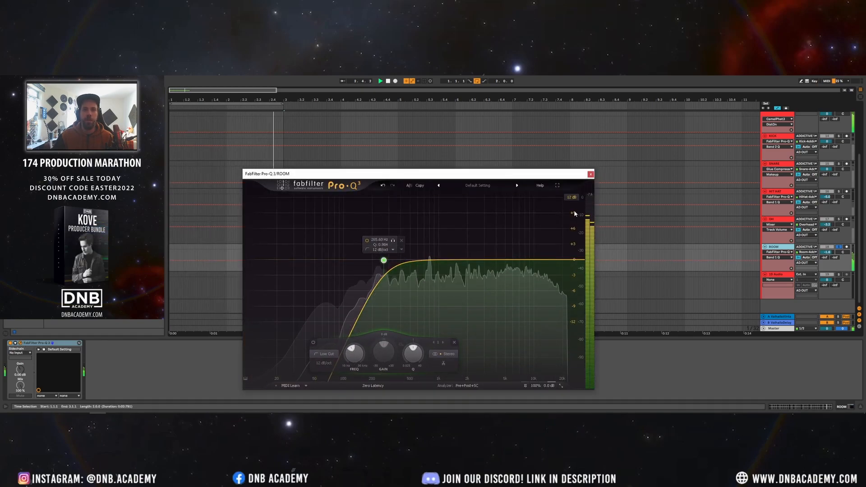
left_click(591, 174)
- On Addictive Drums' Room channel, lower the compressor threshold to about -30.3 dB and move the EQ dip to 481 Hz at -12.36 dB
scroll(636, 190, "up", 3)
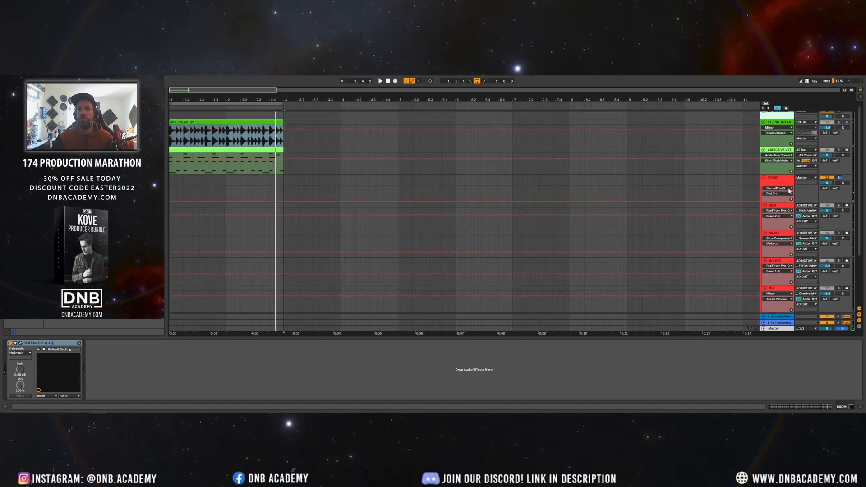
left_click(782, 153)
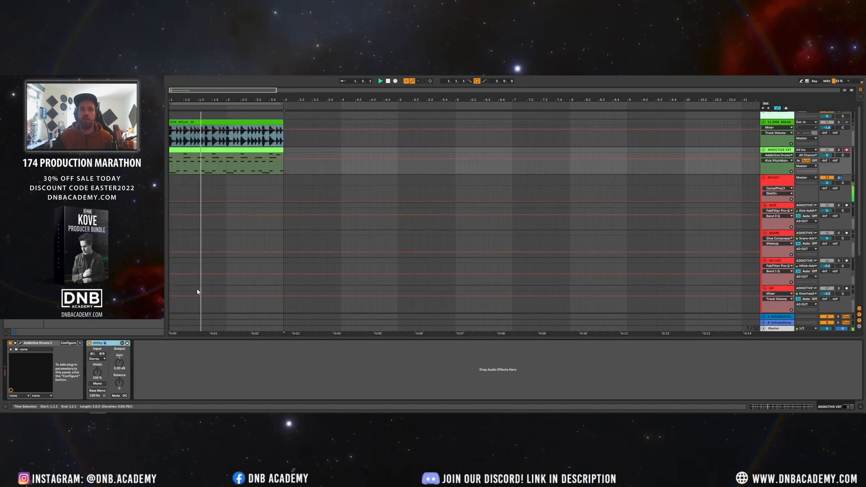
left_click(20, 344)
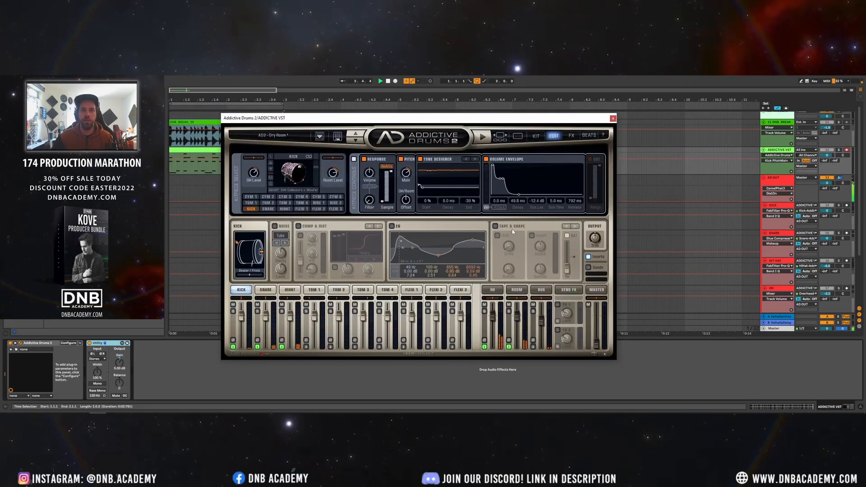
left_click(516, 289)
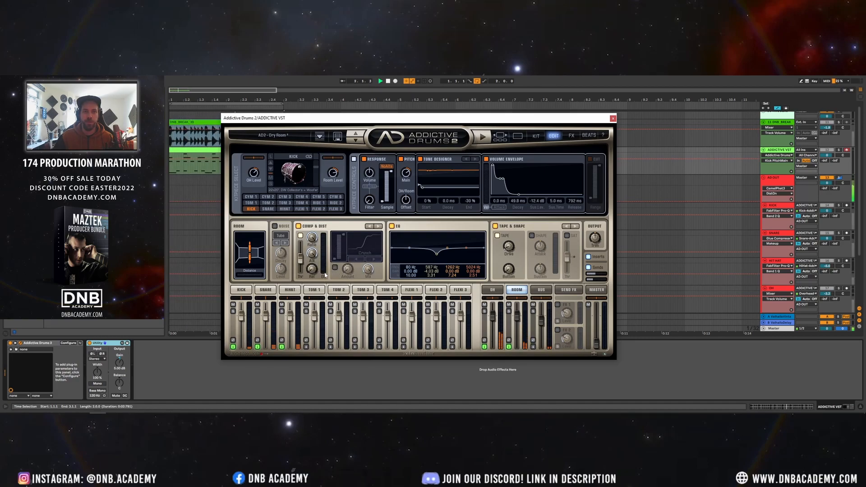
left_click_drag(302, 256, 301, 261)
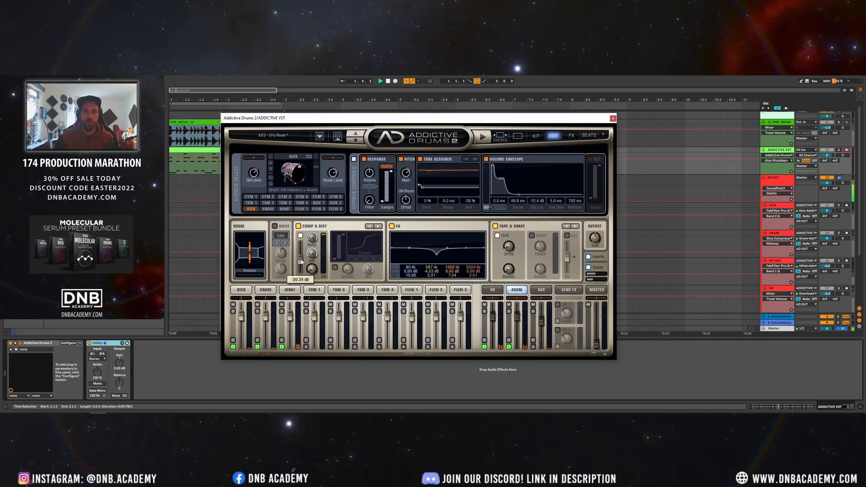
left_click_drag(436, 254, 435, 262)
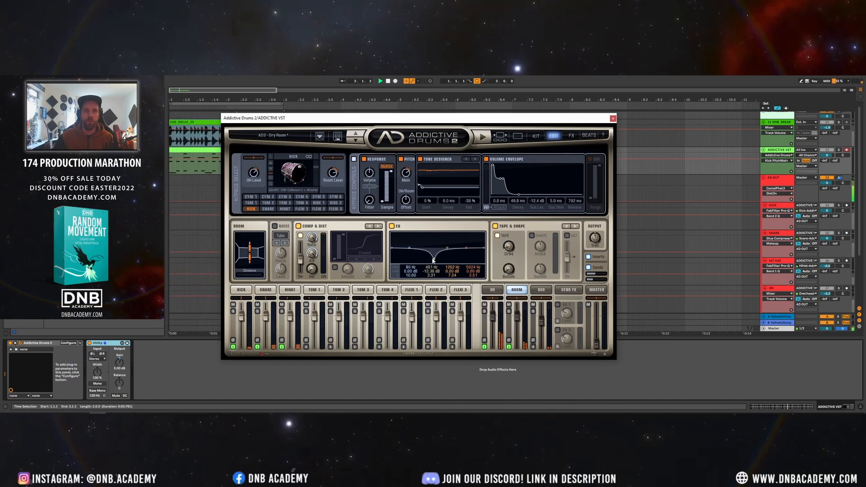
- Adjust the Room channel's microphone distance while auditioning it within the full AD OUT drum mix
mouse_move(245, 276)
left_mouse_down()
mouse_move(274, 278)
mouse_move(239, 276)
left_mouse_up()
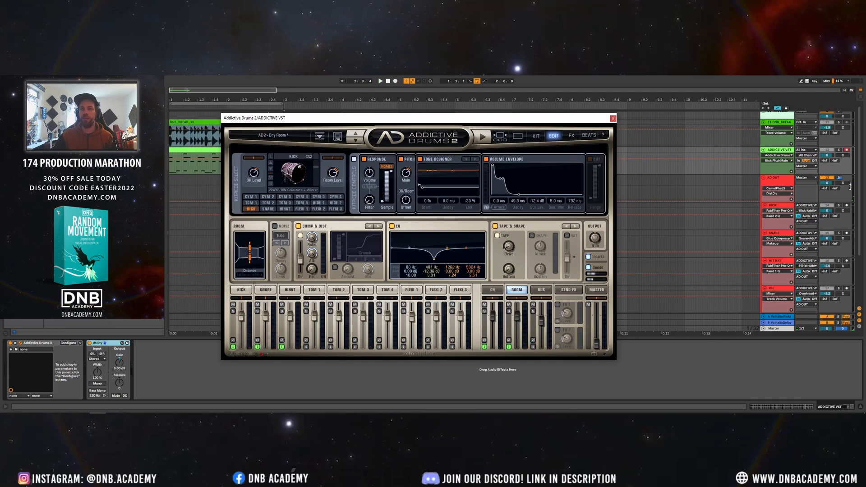
left_click(838, 178)
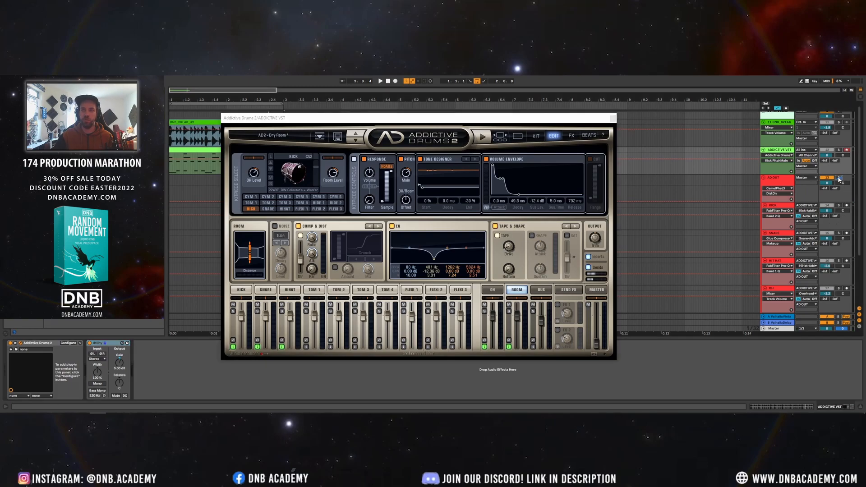
key("space")
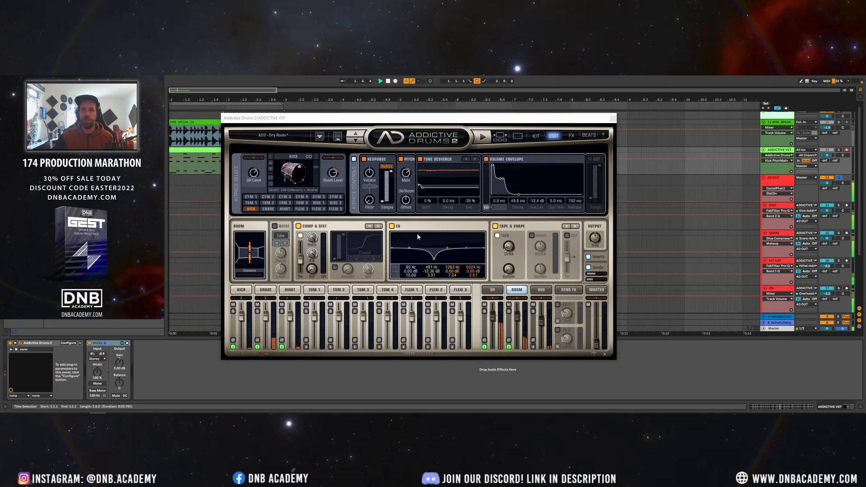
left_click_drag(253, 274, 288, 279)
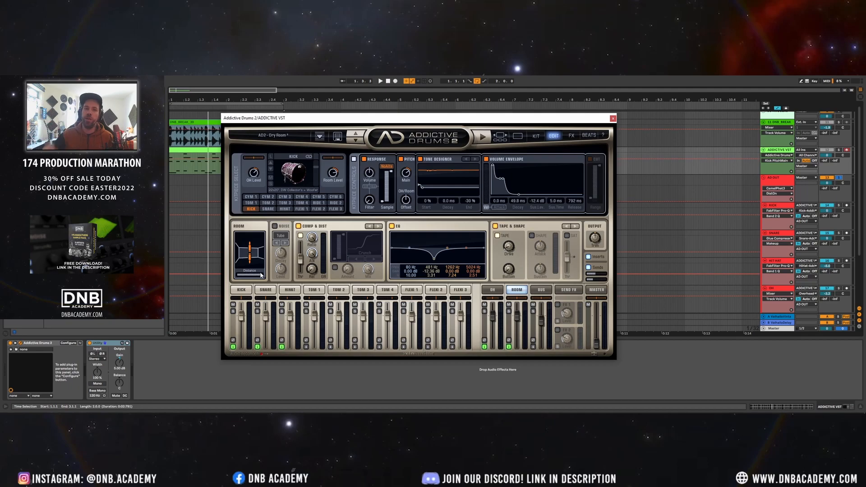
key("space")
left_click_drag(249, 275, 251, 277)
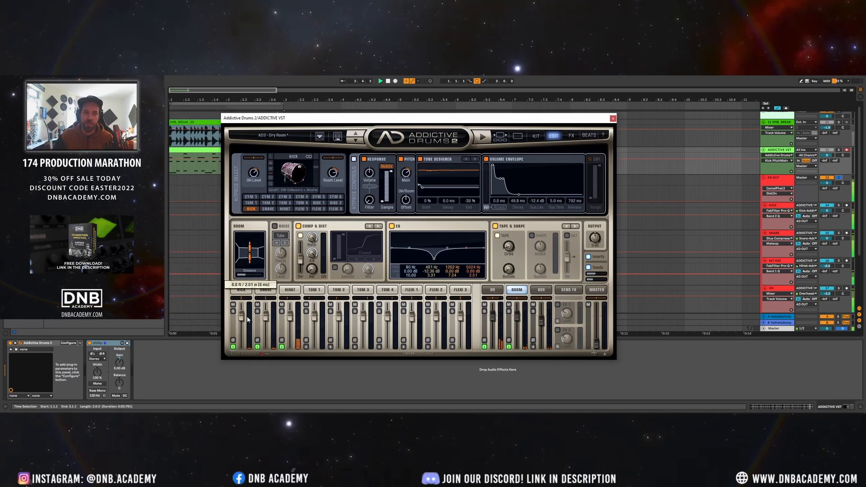
left_click(244, 275)
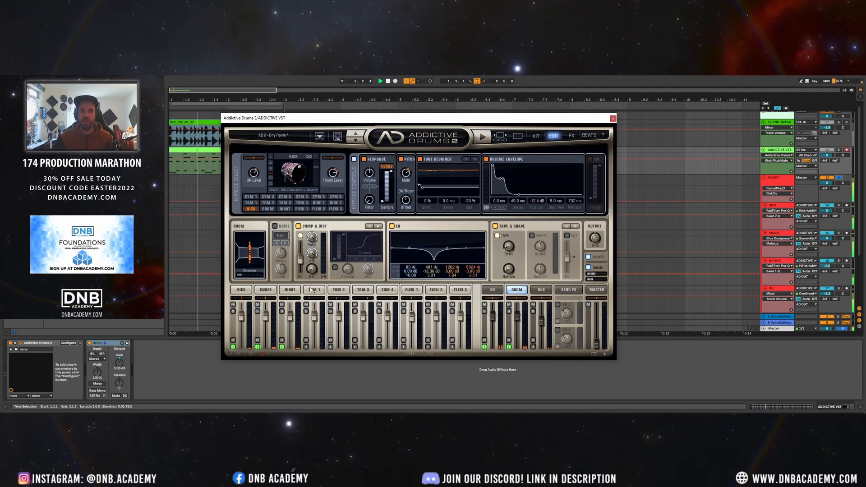
- Set the release of the kick's volume envelope to about 904 ms
left_click(242, 290)
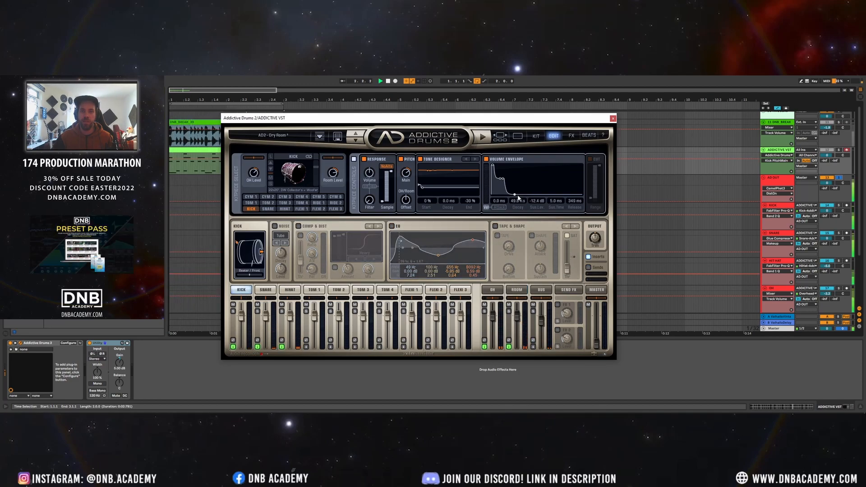
left_click_drag(519, 198, 507, 198)
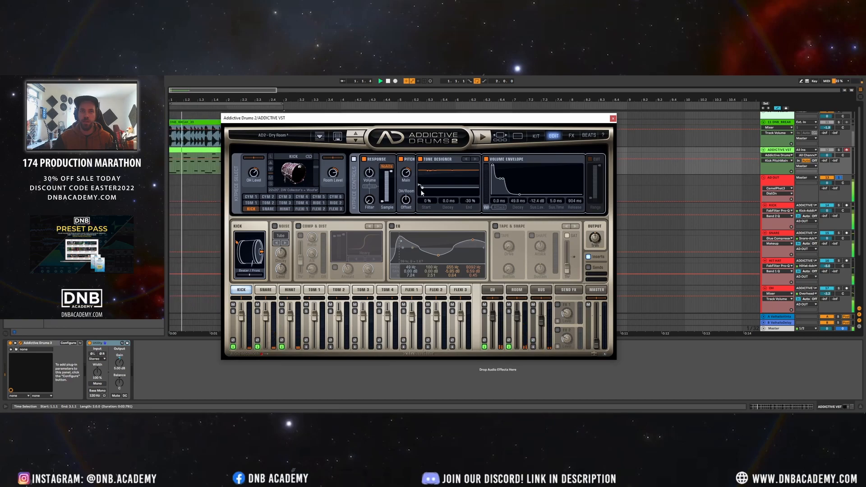
- Audition alternative kick drums in Addictive Drums and return to the original kick
left_click(272, 171)
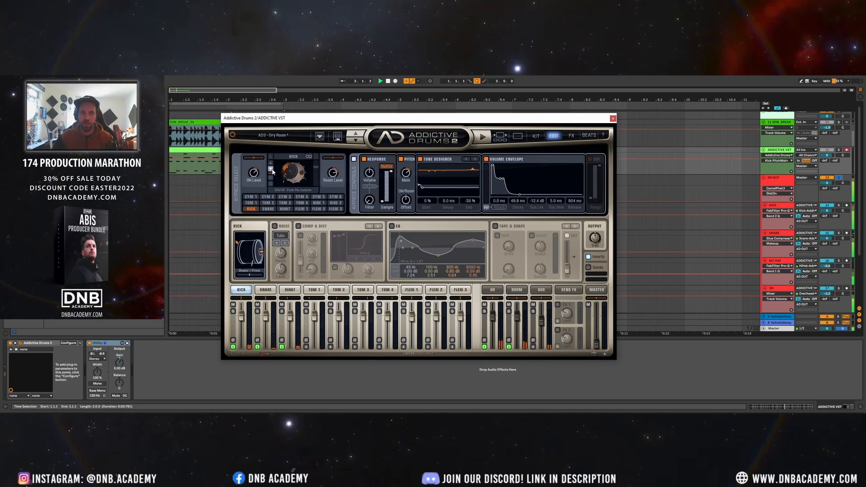
left_click(272, 170)
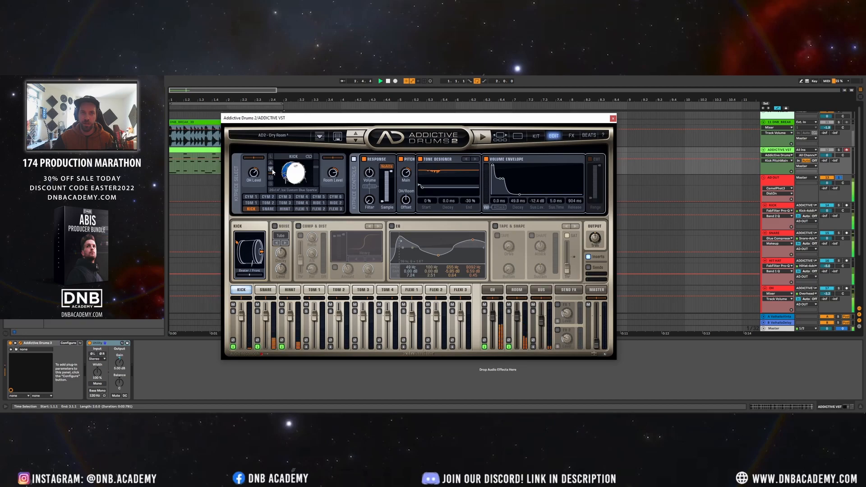
left_click(272, 170)
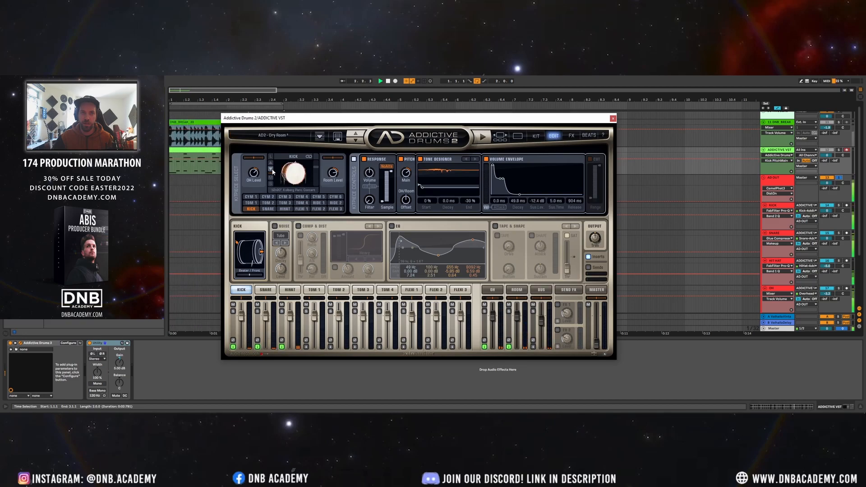
left_click(272, 171)
left_click(271, 164)
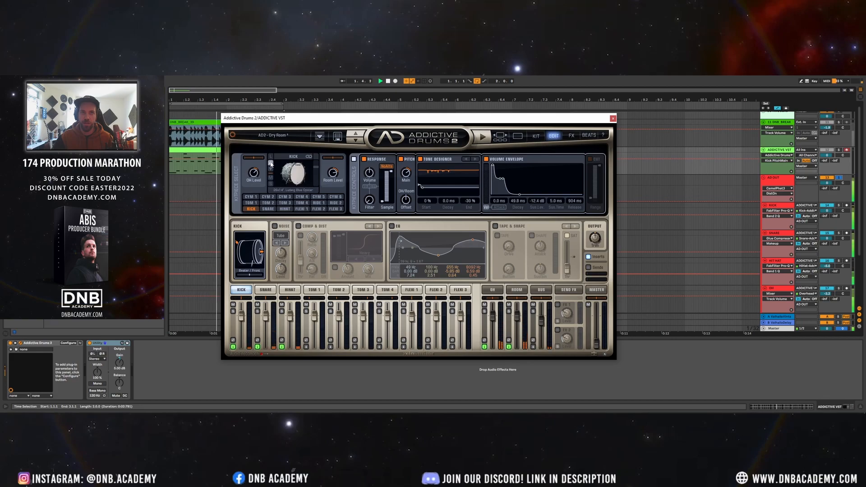
left_click(271, 163)
left_click(270, 163)
left_click(271, 164)
left_click(272, 171)
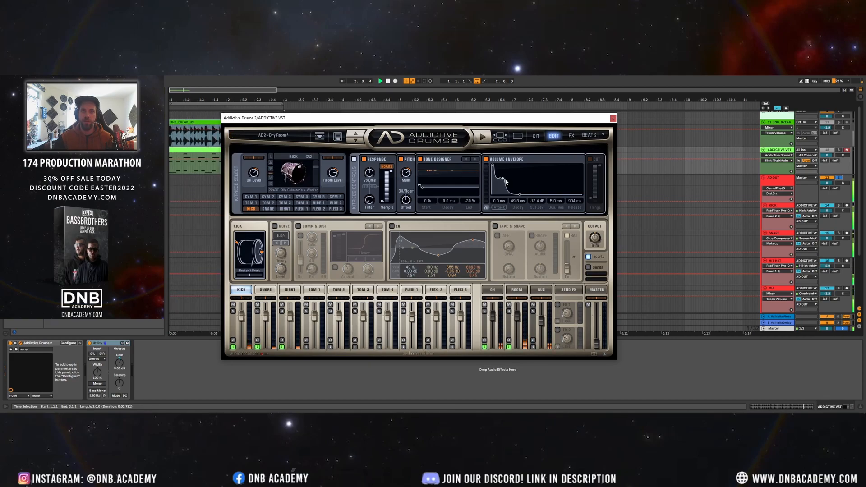
- Shorten the kick's volume envelope decay to about 19.2 ms, raise its sustain level slightly, and close Addictive Drums
left_click_drag(501, 180, 498, 176)
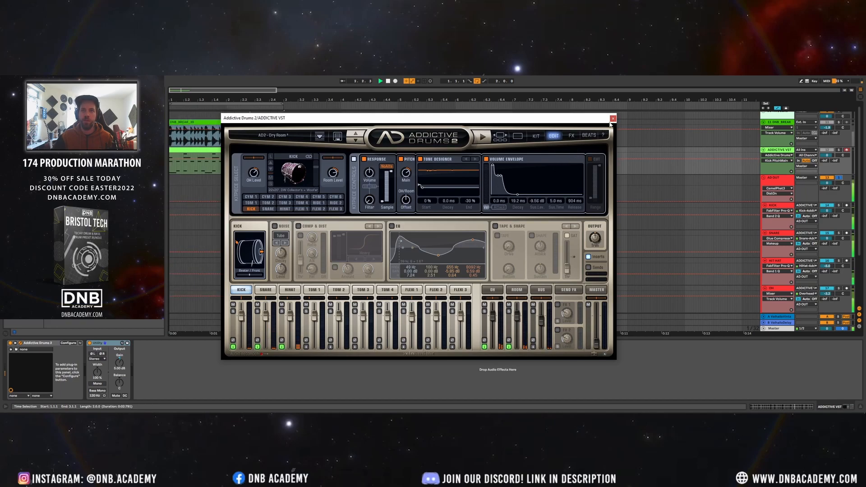
left_click(613, 119)
key("space")
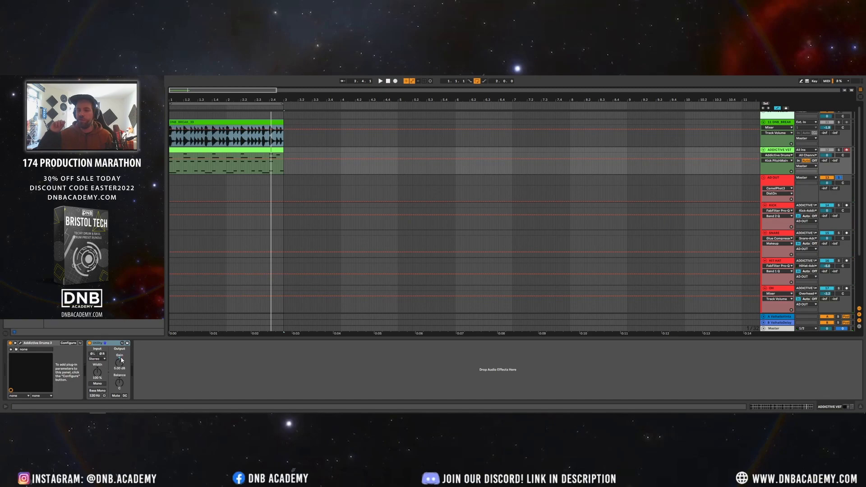
- Reset the Utility gain on the ADDICTIVE VST track to 0 dB while listening, and delete the Utility device
key("space")
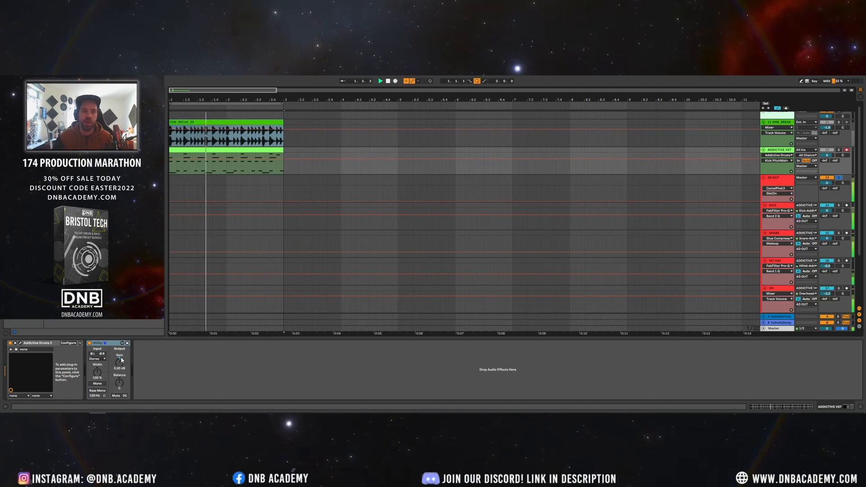
left_click(120, 362)
key("Delete")
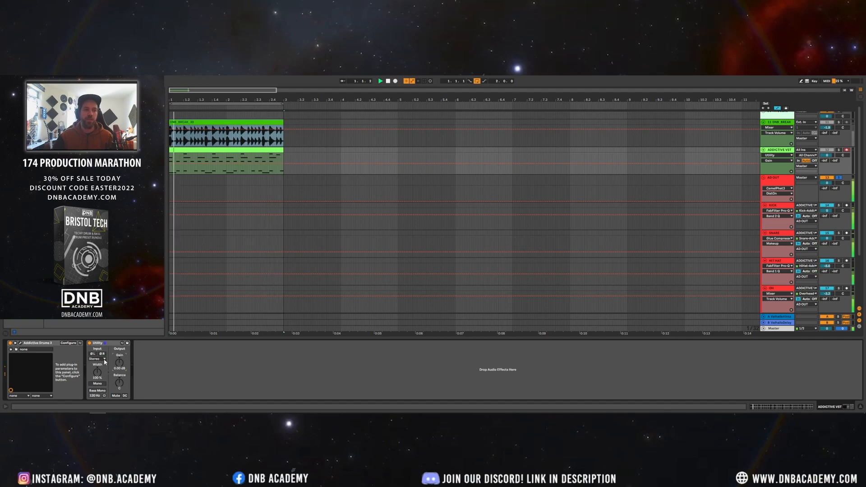
left_click(92, 344)
key("Delete")
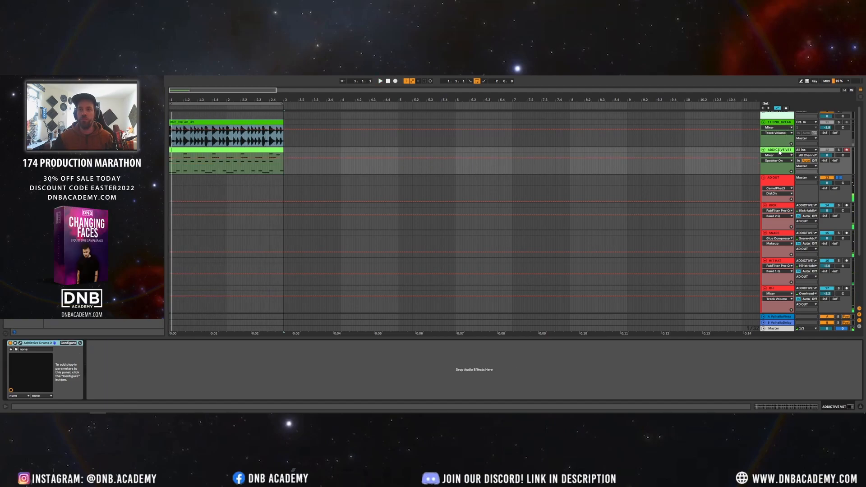
key("space")
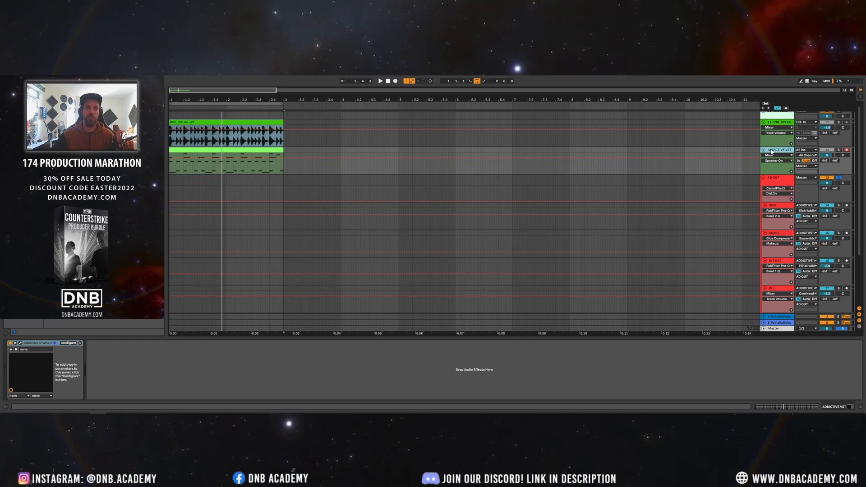
- Review the devices on the AD OUT bus and the ADDICTIVE VST track, and play the processed drum loop
left_click(774, 185)
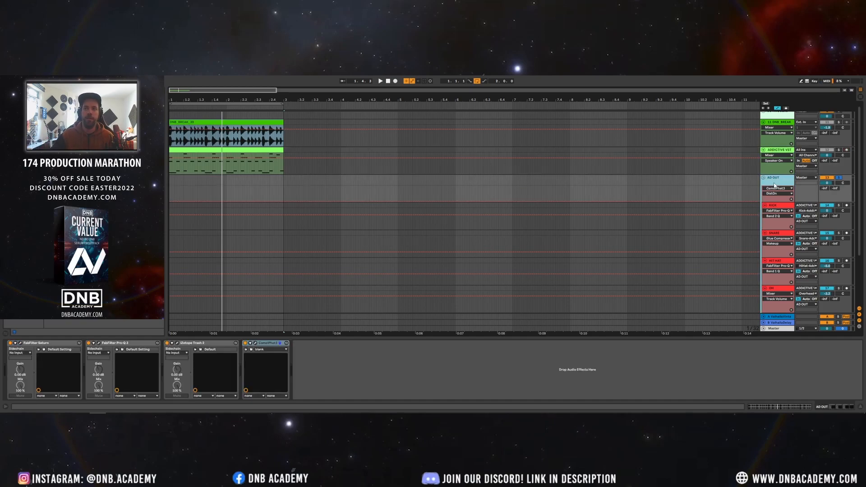
left_click(774, 154)
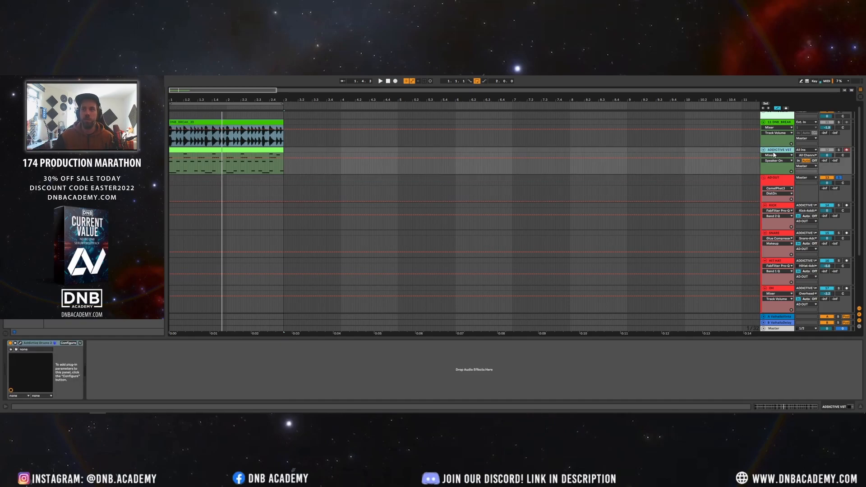
left_click(195, 150)
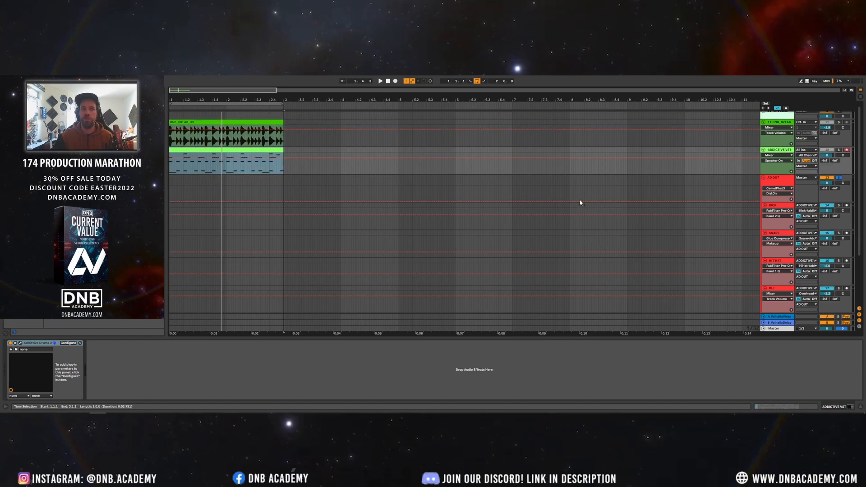
double_click(775, 184)
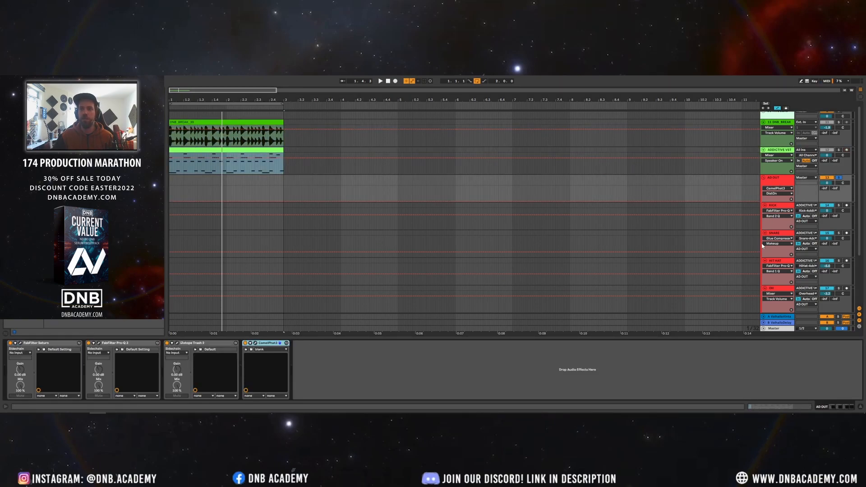
key("space")
scroll(784, 230, "down", 3)
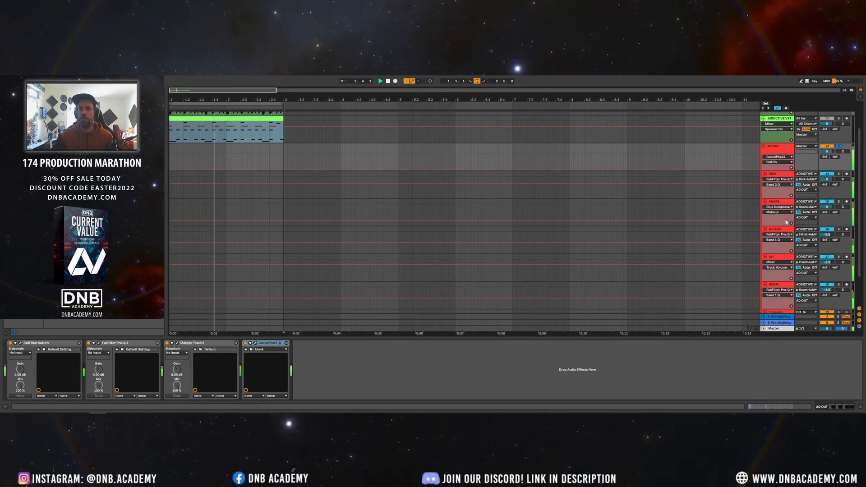
- Solo the ROOM track, add ValhallaRoom after its Pro-Q 3, and start playback
left_click(838, 259)
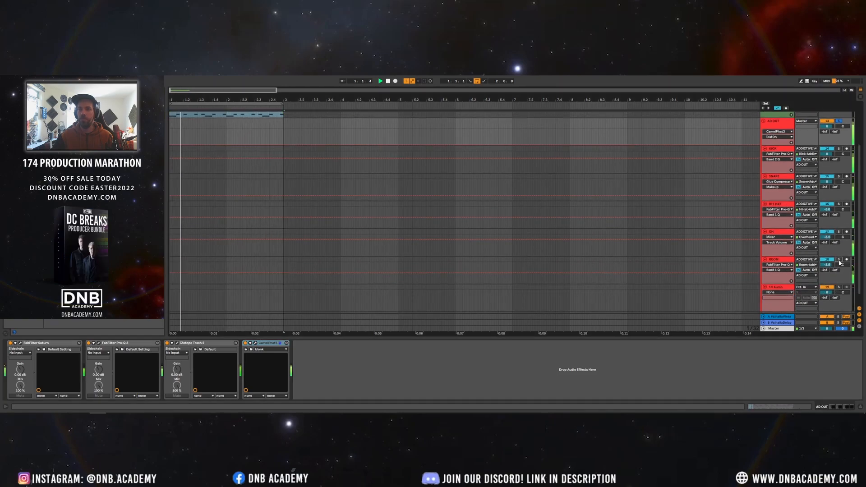
left_click(785, 262)
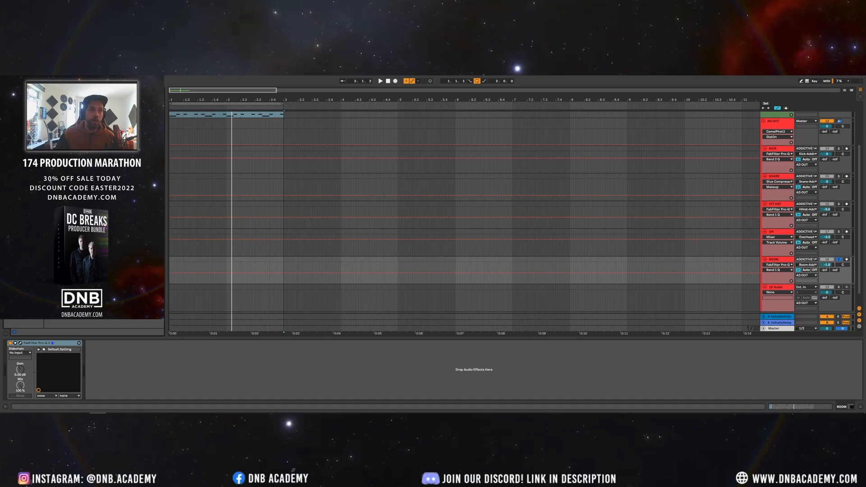
left_click_drag(104, 180, 166, 380)
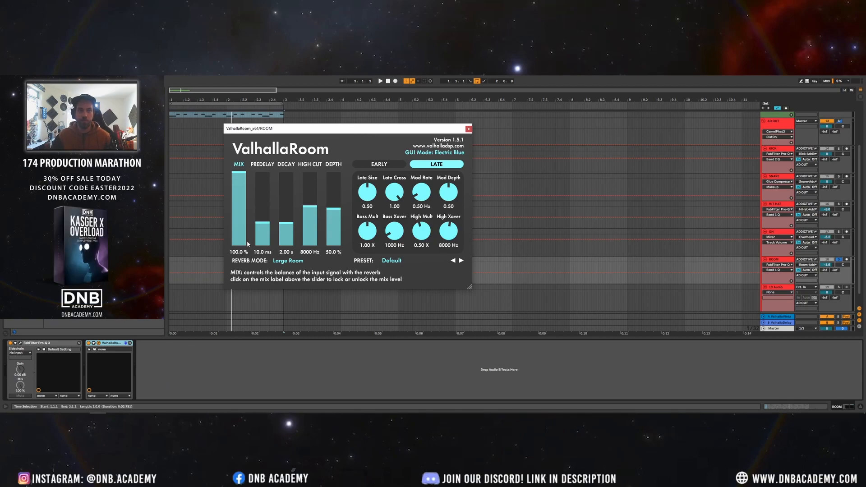
left_click(291, 241)
key("space")
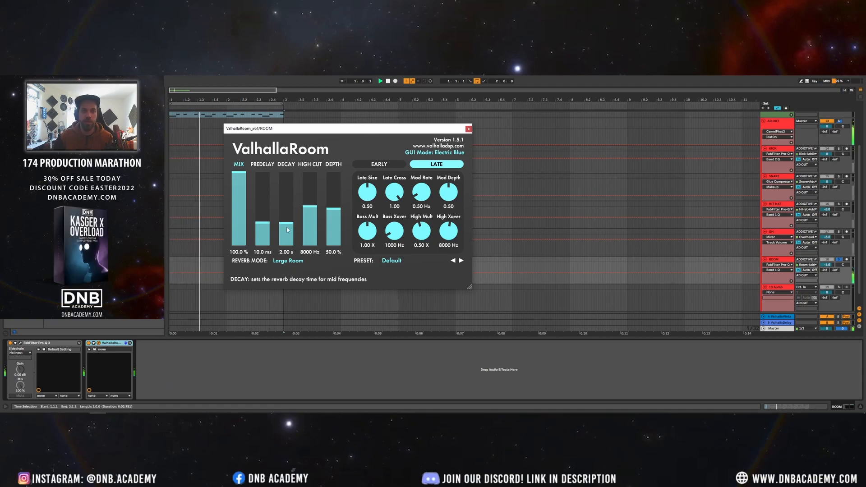
- Set ValhallaRoom to 14.3 % mix, 1.8 ms predelay, 0.14 s decay and 18 % depth
left_click_drag(289, 238, 266, 232)
left_click_drag(237, 177, 245, 237)
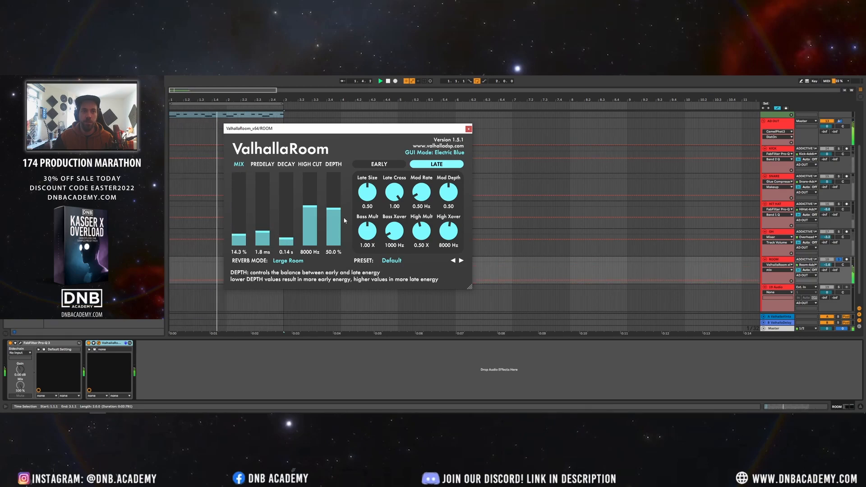
left_click_drag(340, 212, 338, 232)
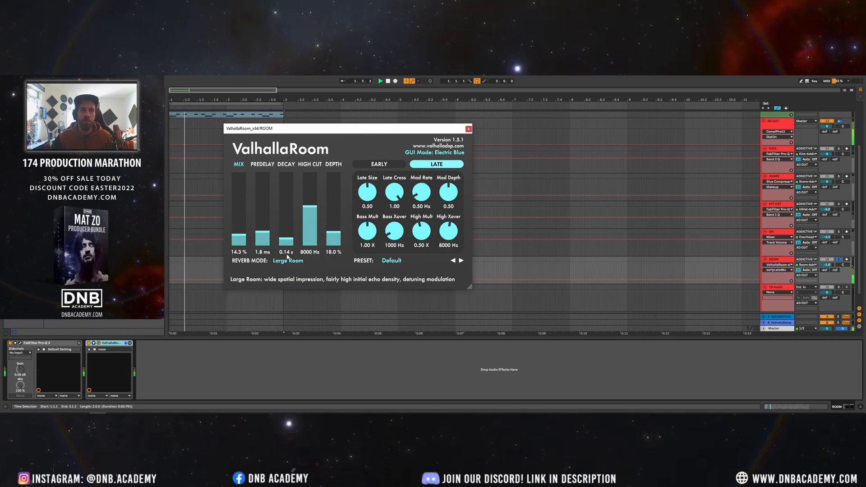
- Switch the reverb mode to Bright Room with 0.0 ms predelay, 0.59 s decay and 49.8 % mix
left_click(290, 261)
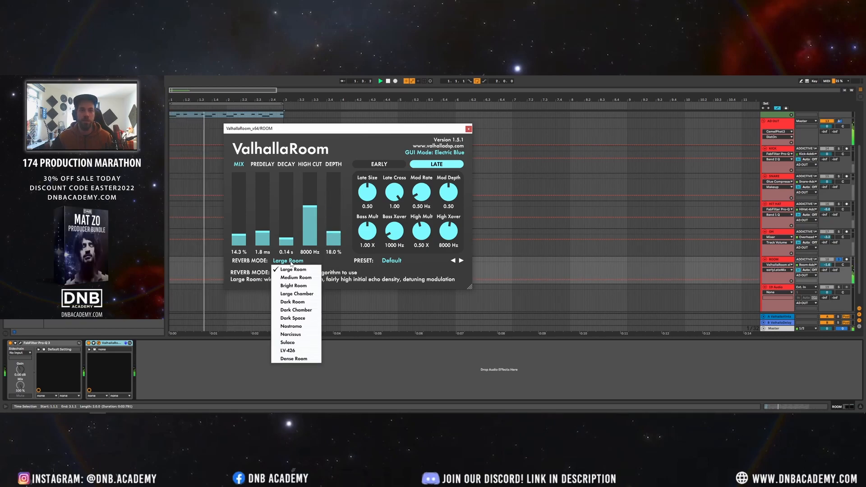
left_click(294, 286)
left_click_drag(264, 235, 241, 210)
left_click_drag(286, 238, 244, 221)
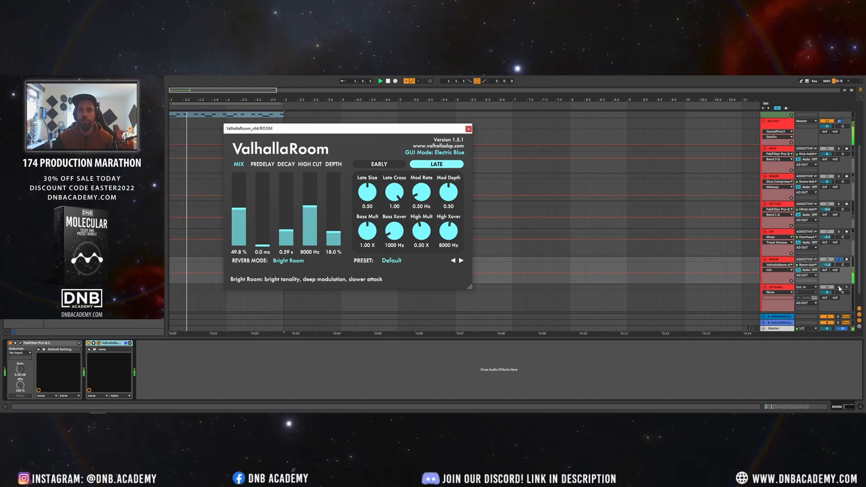
- Unsolo the ROOM track, shorten the reverb decay and lower its mix in context, and close ValhallaRoom
left_click(838, 260)
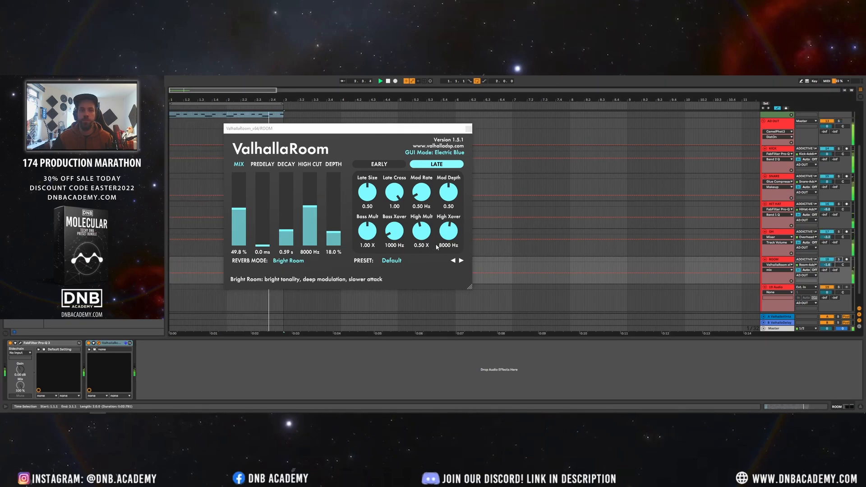
left_click_drag(285, 231, 285, 240)
left_click_drag(235, 208, 241, 239)
left_click(469, 128)
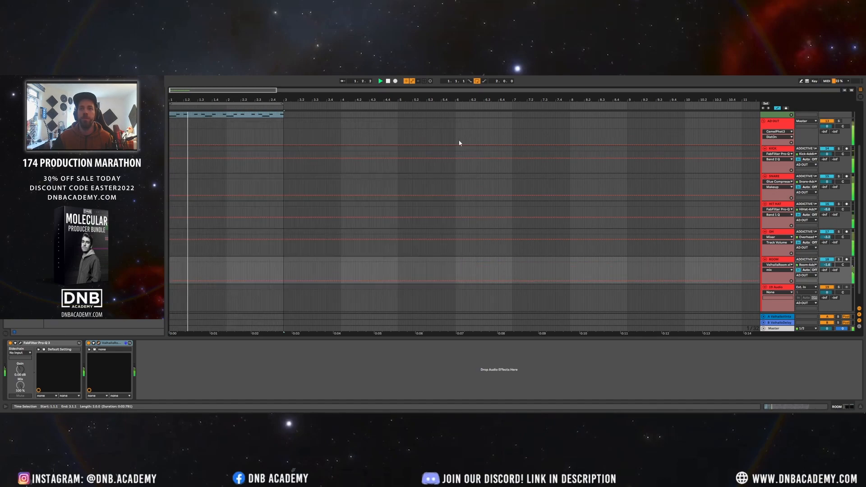
- Adjust the bell band at the fundamental peak in the SNARE track's Pro-Q 3, ending on a gain cut, and close the EQ
left_click(176, 187)
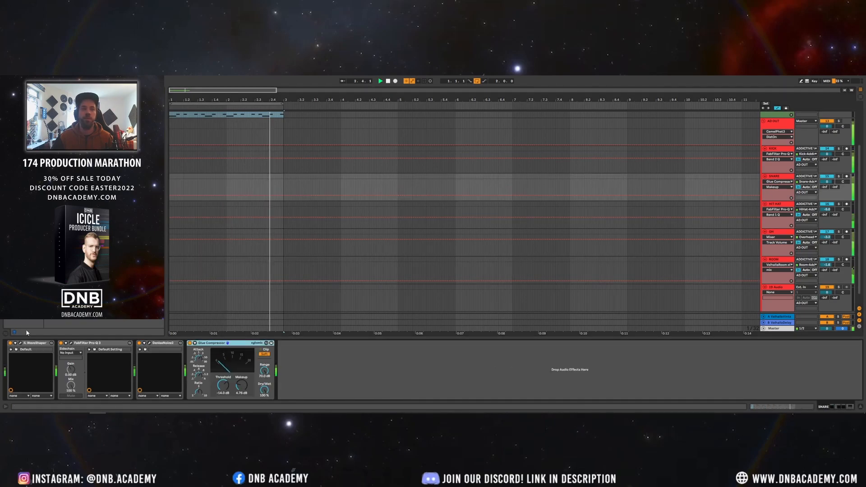
left_click(70, 342)
left_click_drag(354, 251, 361, 210)
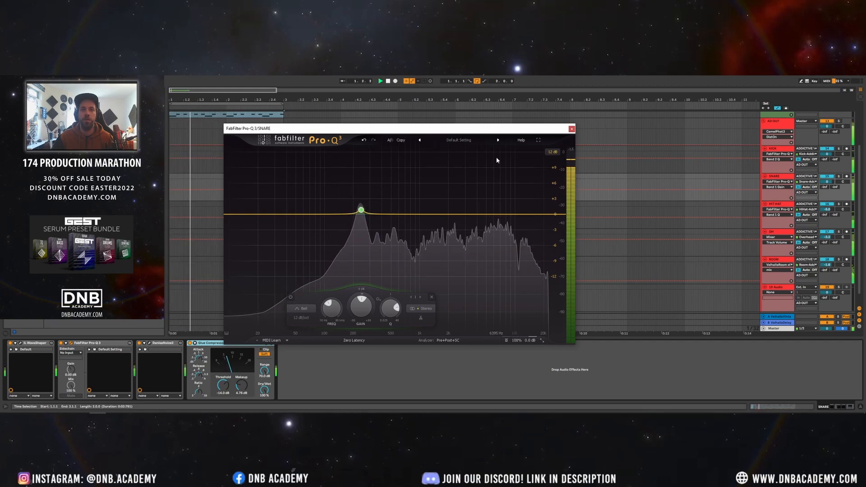
left_click_drag(361, 210, 363, 235)
left_click(571, 129)
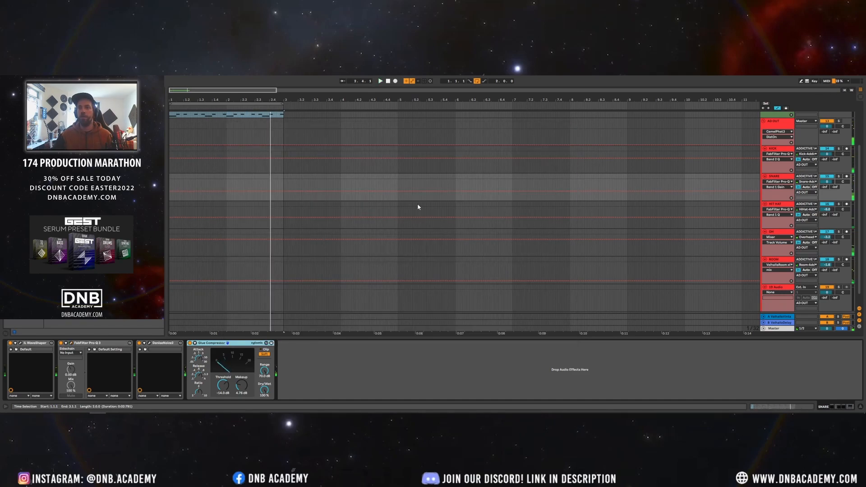
- Insert a MIDI track below the KICK track and group the two tracks within AD OUT
left_click(774, 123)
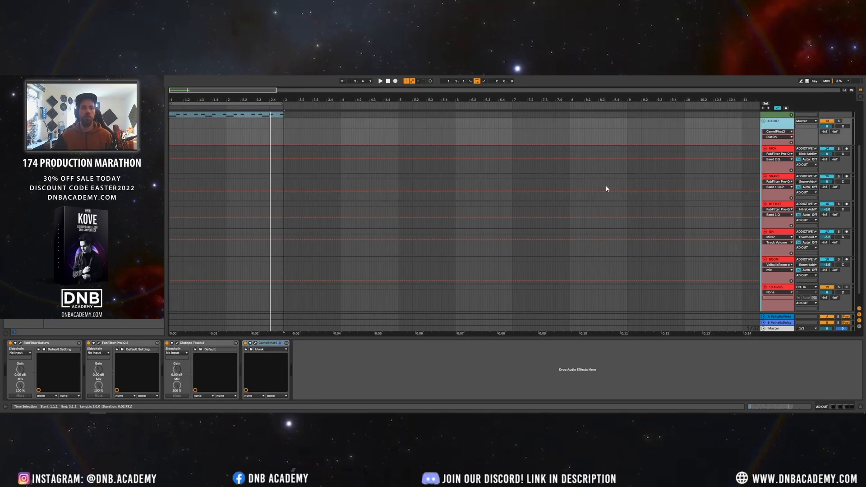
scroll(518, 208, "up", 3)
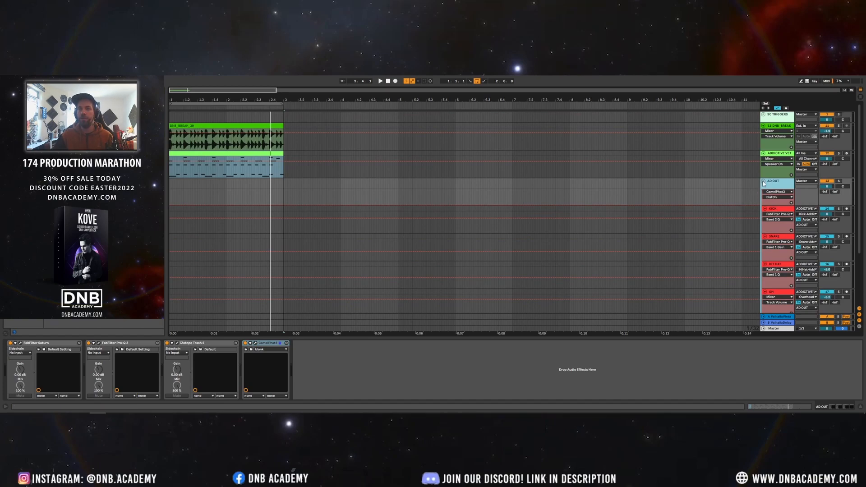
left_click(773, 209)
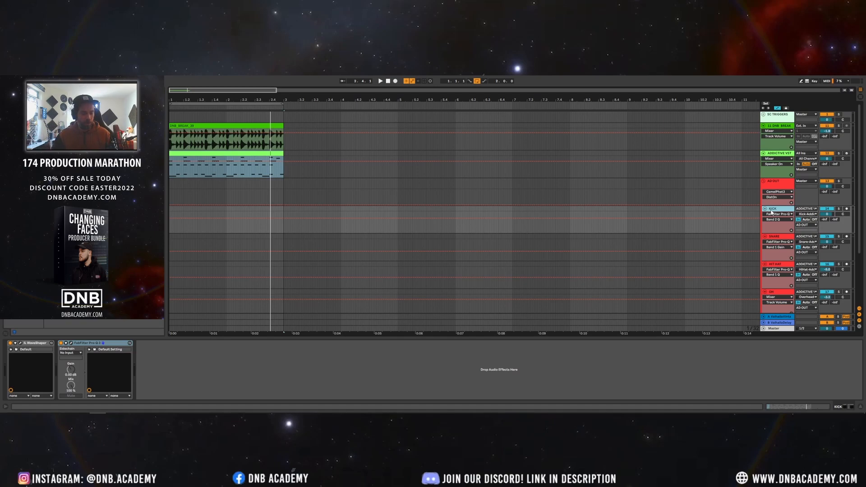
key("ctrl+shift+t")
left_click(785, 237)
left_click(781, 210)
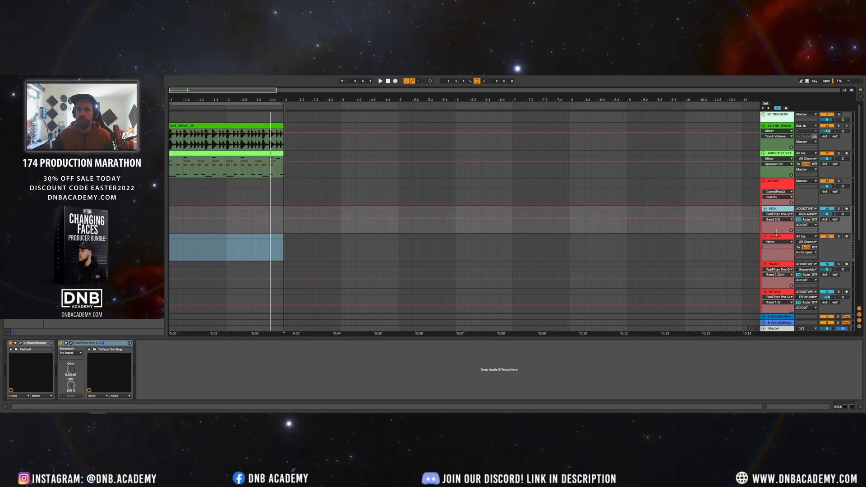
left_click(776, 239)
key("ctrl+g")
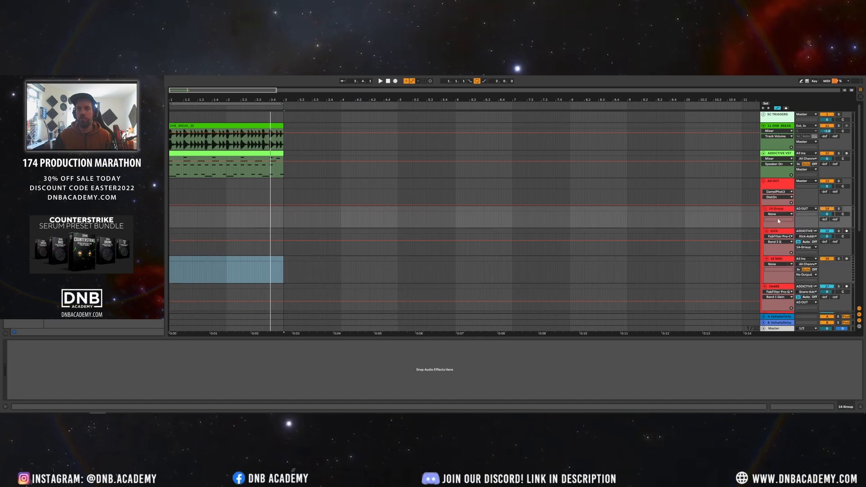
- Name the new group KICK, its Addictive Drums kick track AD LAYER, and the MIDI track TRANSIENT
key("ctrl+r")
type("KICK")
key("Return")
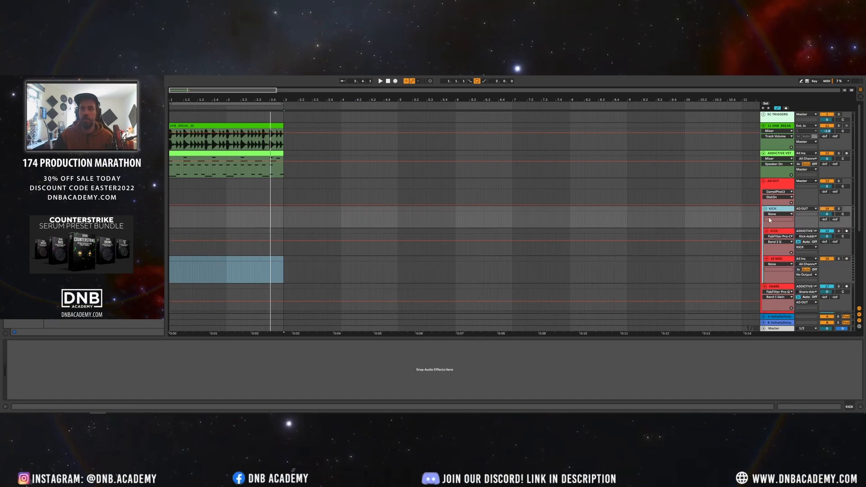
left_click(774, 232)
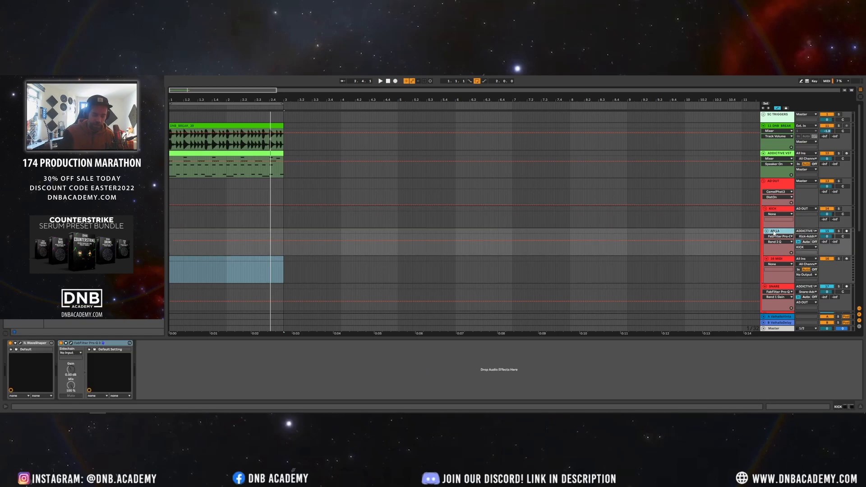
left_click(780, 260)
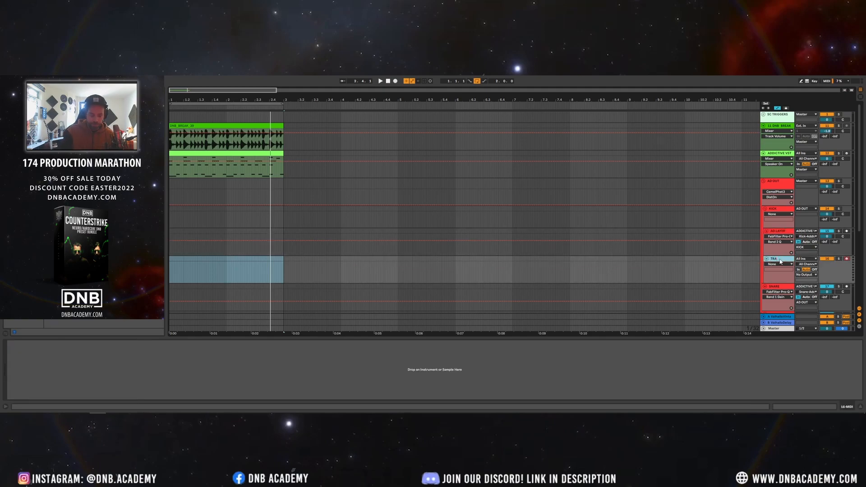
type("T")
key("Return")
- Play the loop and review the AD LAYER track and the KICK group
key("space")
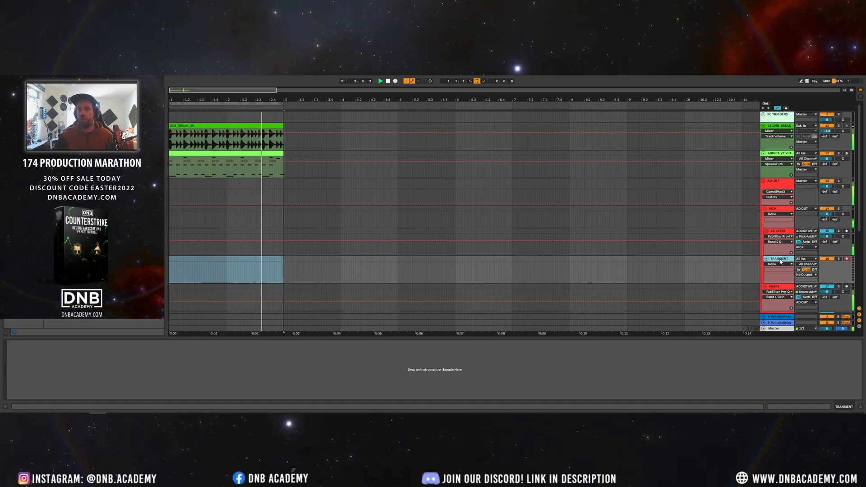
left_click(781, 232)
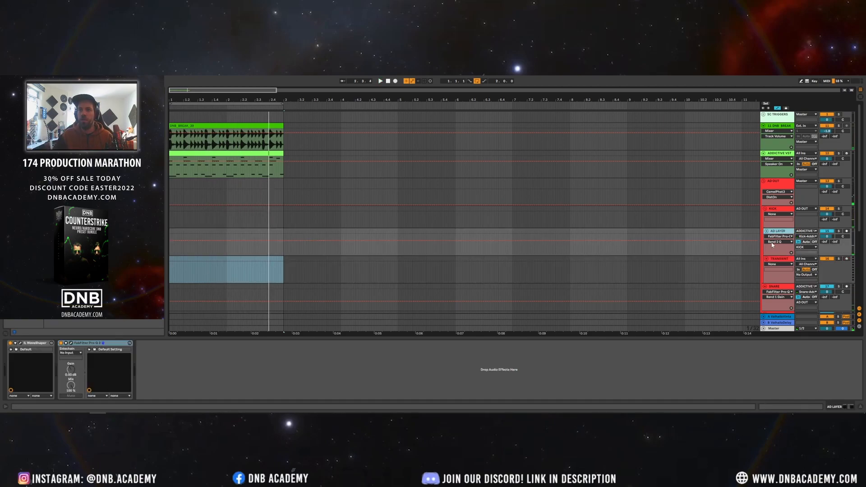
left_click(772, 212)
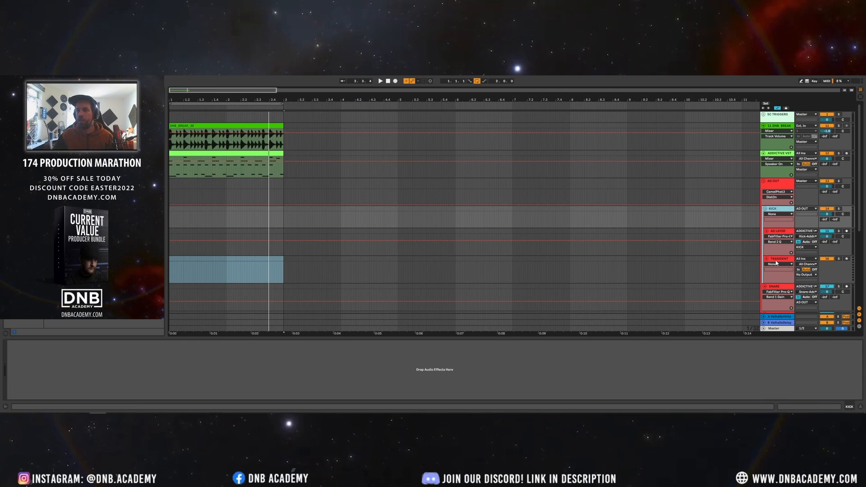
- Try routing the TRANSIENT track's output to AD OUT, and set it back to No Output
left_click(756, 256)
left_click(804, 275)
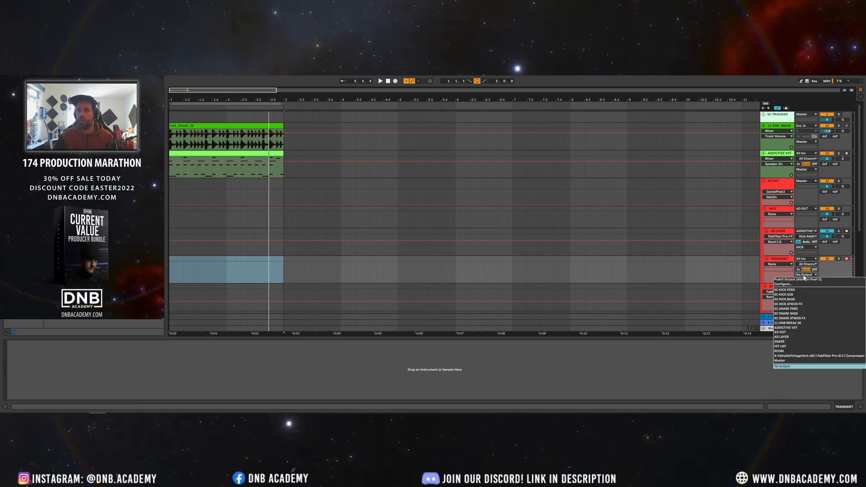
left_click(805, 332)
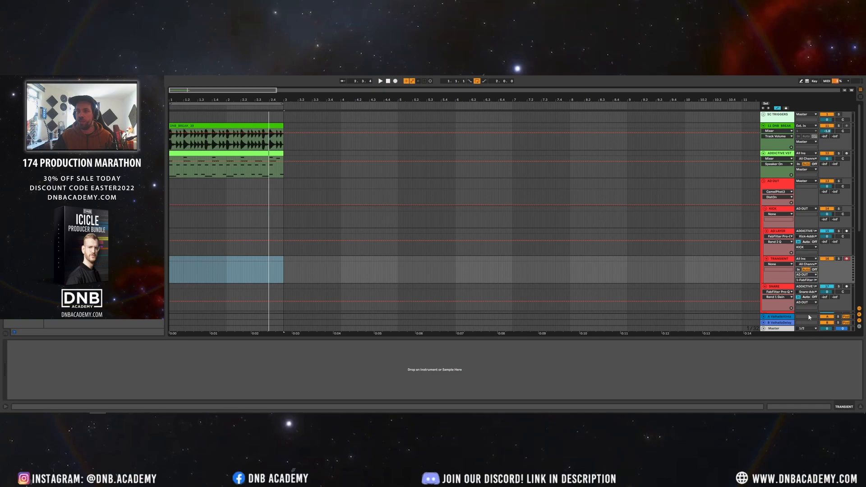
left_click(804, 275)
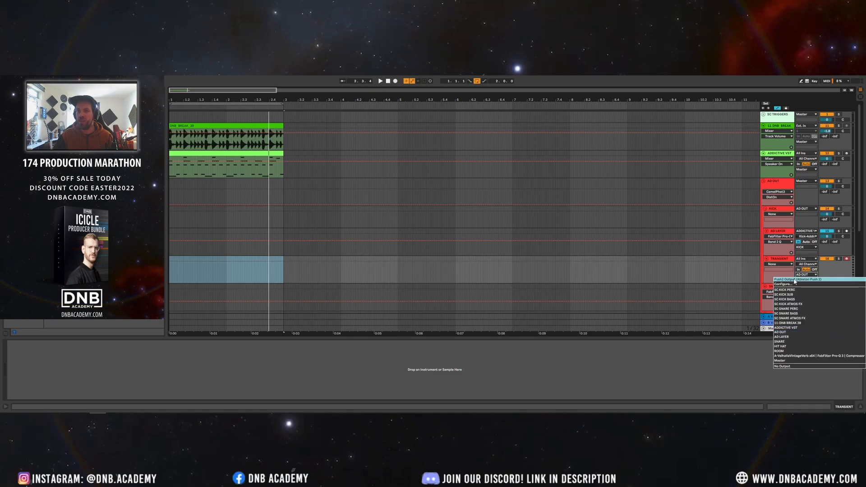
left_click(789, 366)
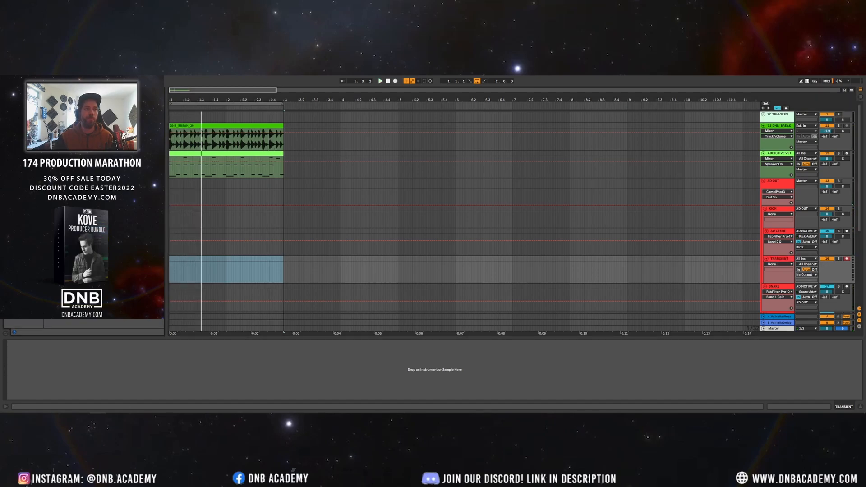
- Load Serum on the TRANSIENT track, move its window clear of the clips, and audition the soloed KICK group
key("Return")
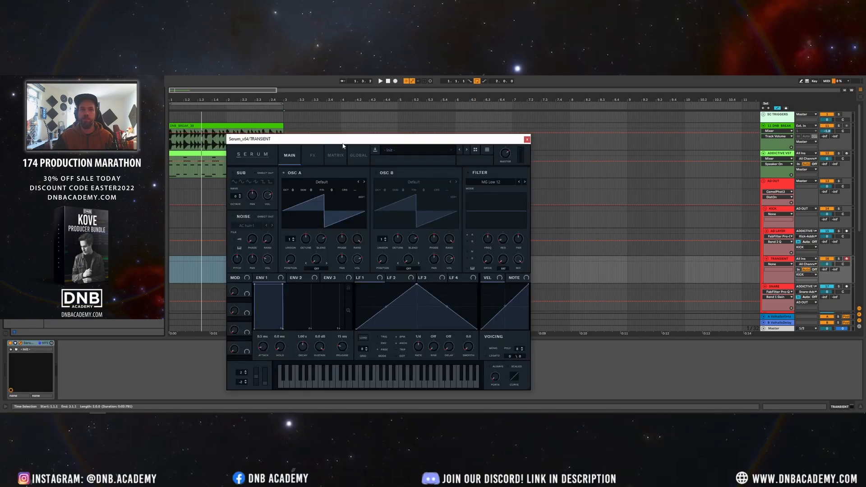
left_click_drag(342, 145, 441, 134)
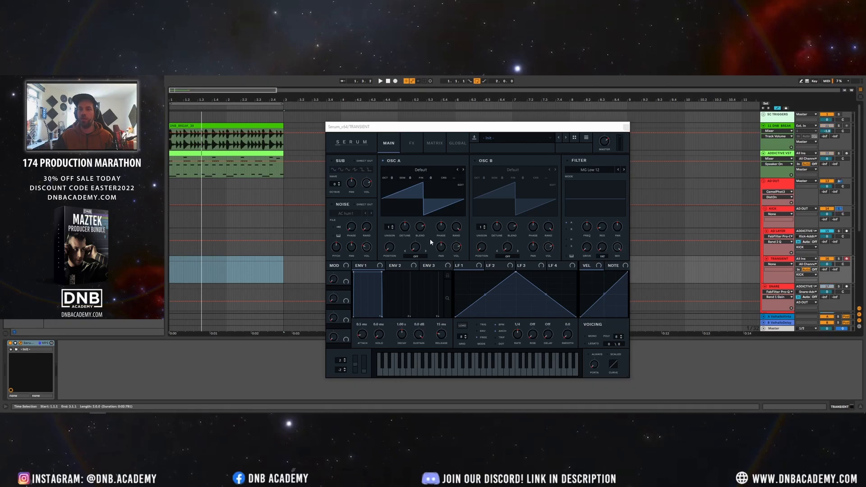
key("space")
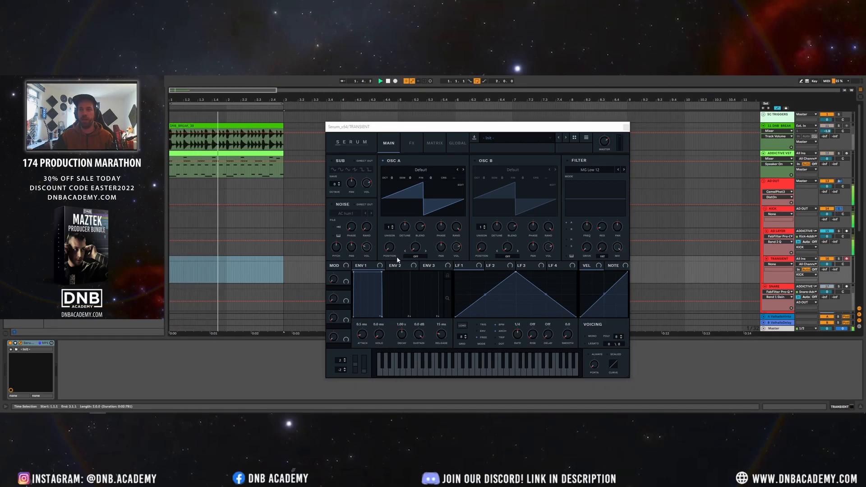
key("space")
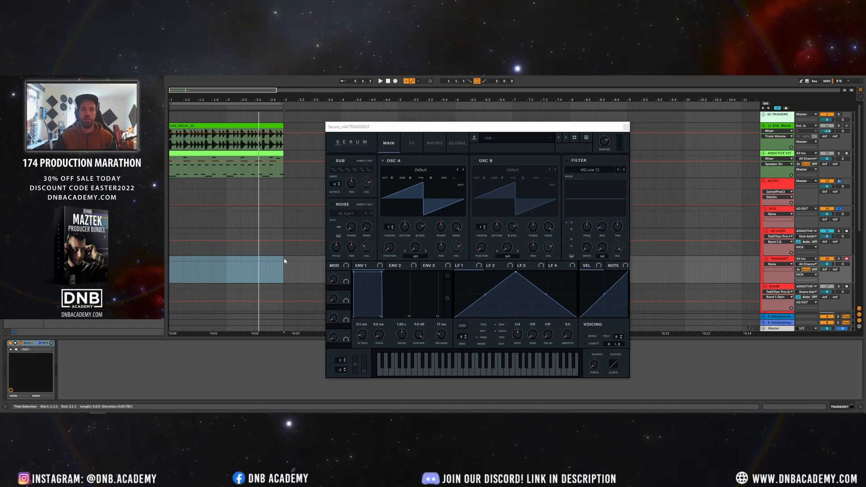
- Create a two-bar MIDI clip on the TRANSIENT track and add a 1/16 F#3 note at 1.1.1
left_click(282, 278)
left_click_drag(284, 279, 170, 258)
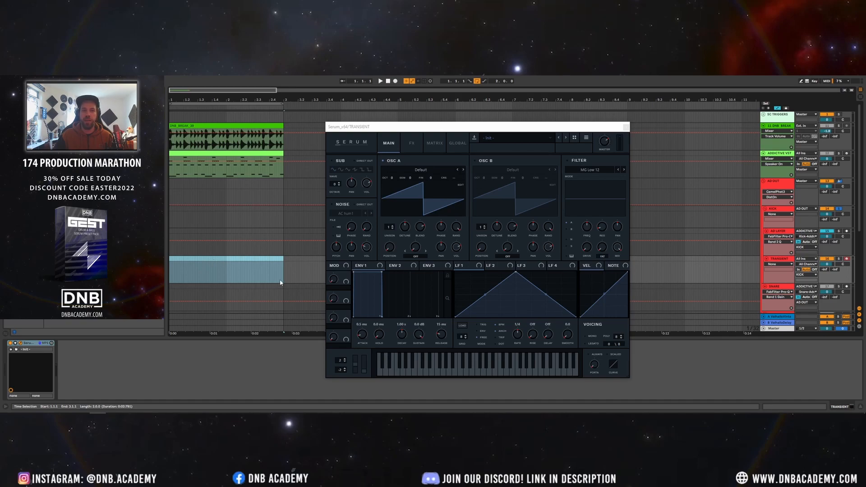
left_click_drag(283, 281, 170, 261)
double_click(171, 260)
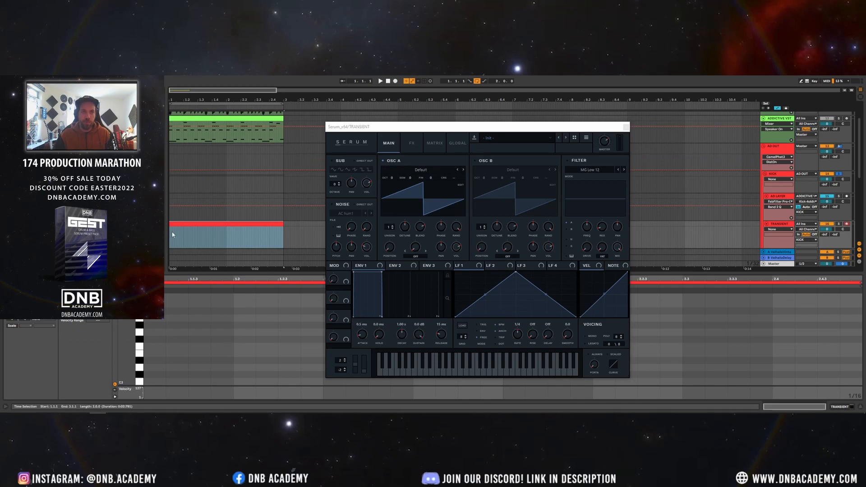
double_click(152, 339)
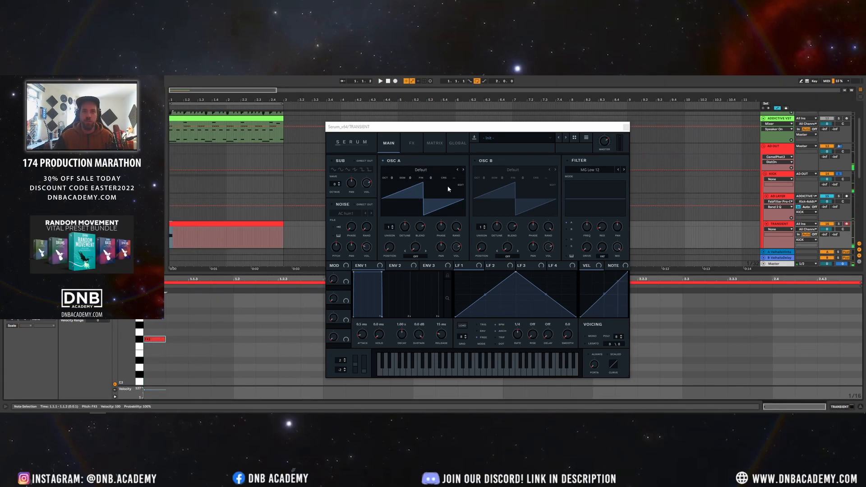
- Lower Serum's master volume to 32% while starting the loop, and close the plug-in window
left_click_drag(604, 141, 606, 168)
key("space")
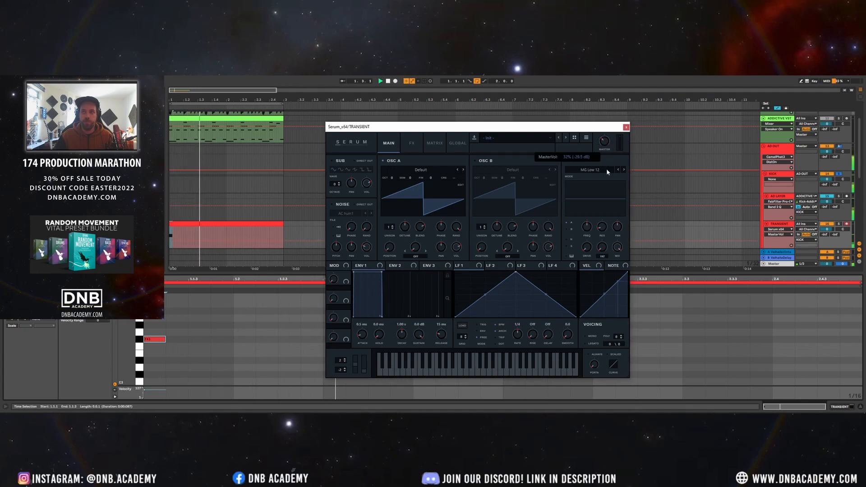
left_click(626, 127)
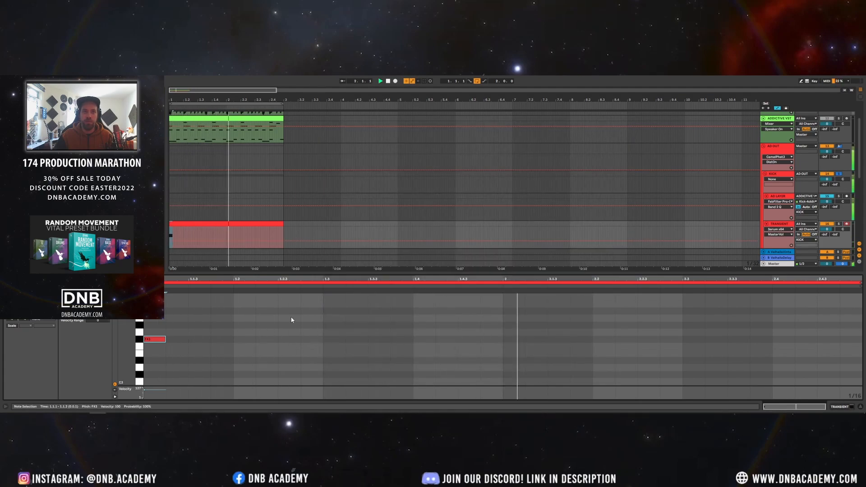
- Duplicate the F#3 note to 1.3.3 and repeat the two-note pattern in the clip's second bar
left_click_drag(300, 344, 145, 342)
key("ctrl+d")
left_click_drag(315, 339, 383, 341)
key("space")
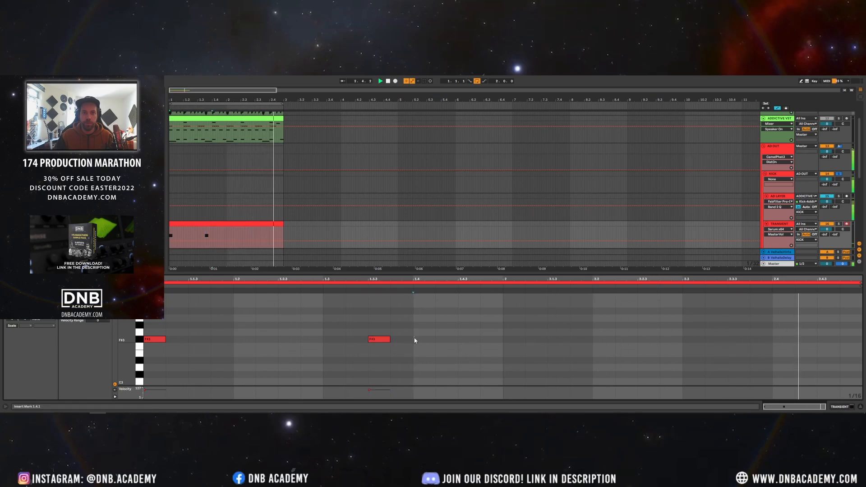
left_click_drag(505, 324, 150, 349)
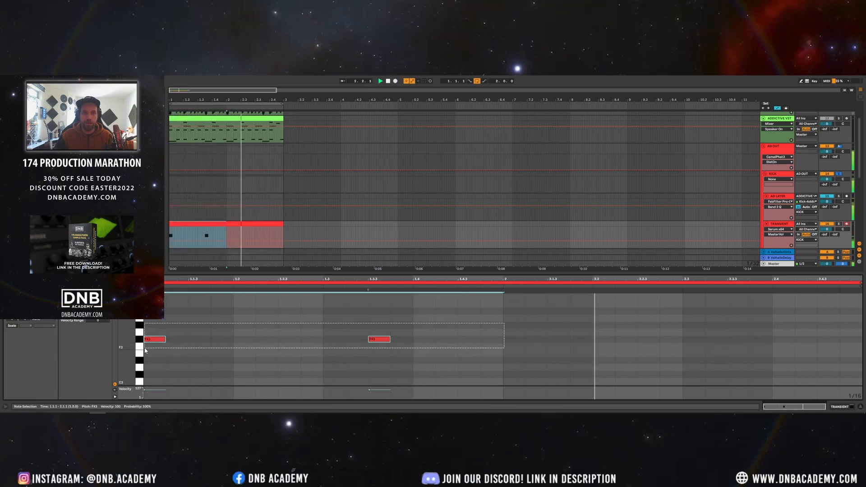
key("ctrl+d")
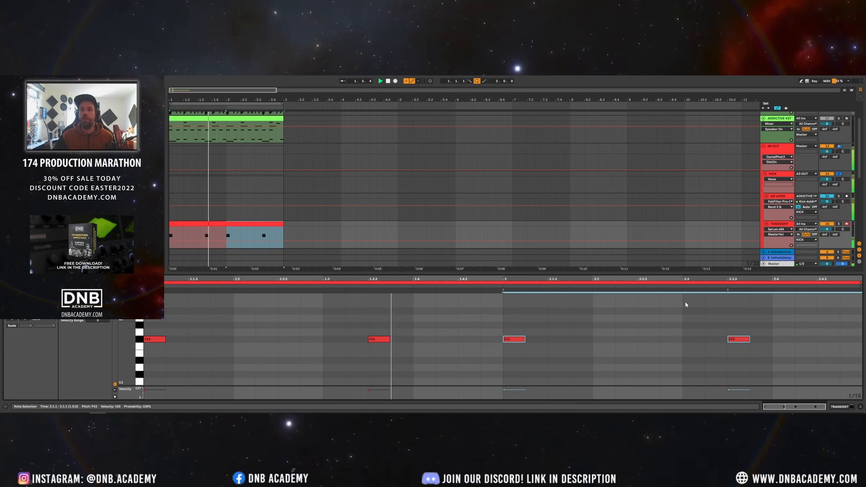
- Reopen Serum on the TRANSIENT track, stop playback and move the Serum window aside
left_click(776, 228)
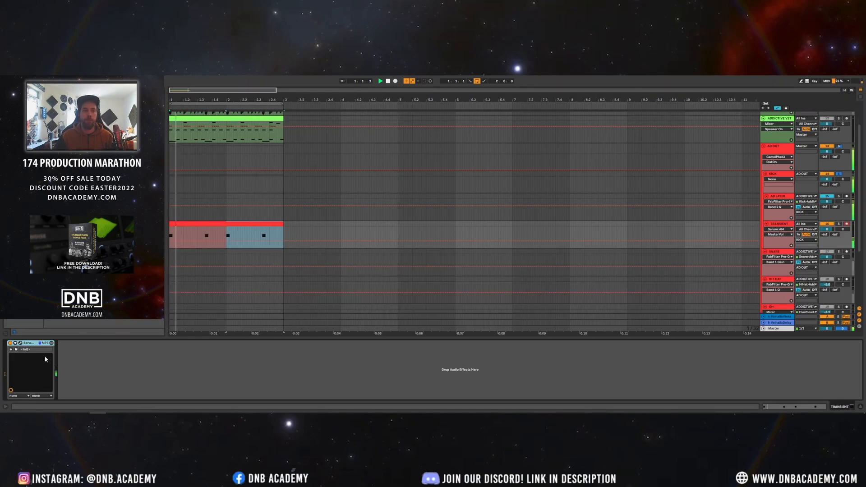
left_click(21, 343)
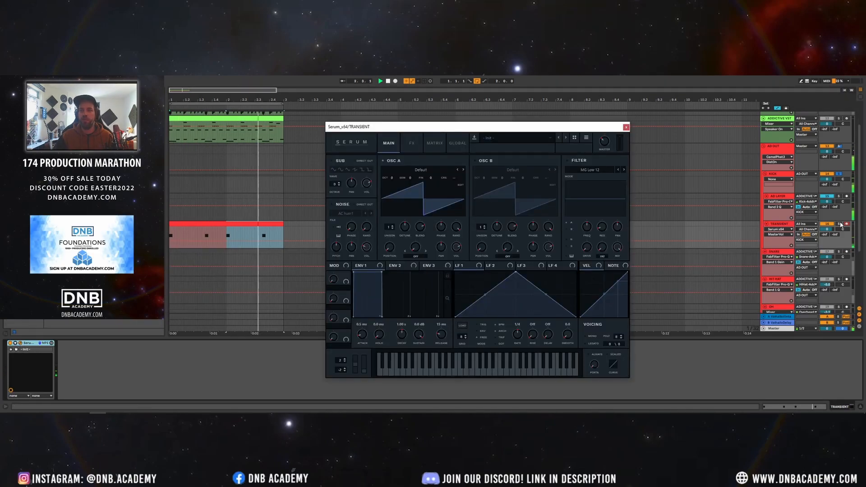
key("space")
left_click_drag(375, 127, 311, 107)
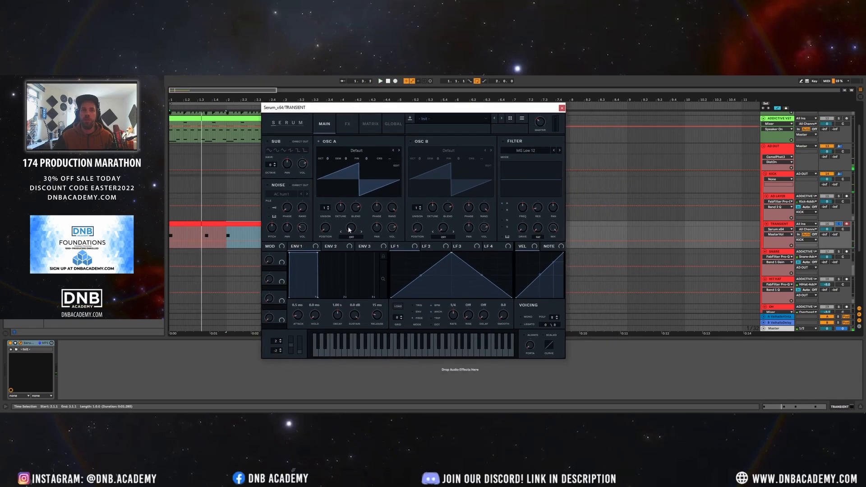
left_click(325, 154)
left_click(352, 148)
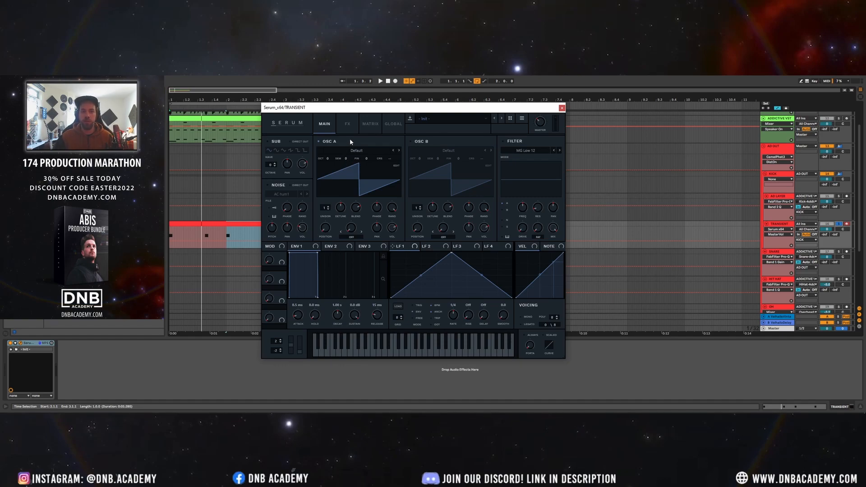
left_click(362, 149)
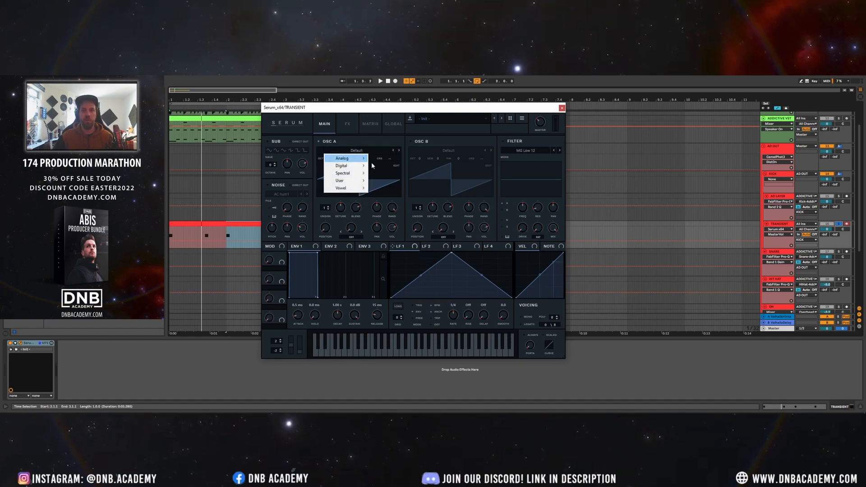
left_click(219, 135)
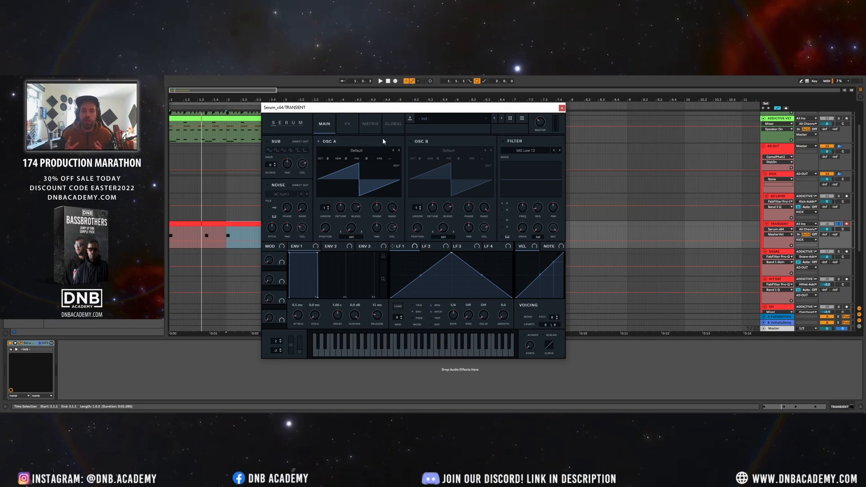
left_click(429, 140)
left_click(429, 140)
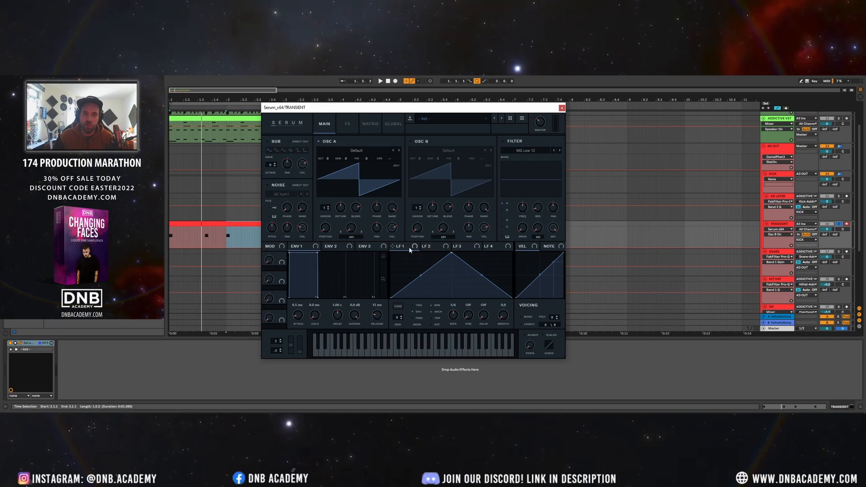
- Load the Analog wavetable Basic Shapes into Osc A and set its phase to 90 degrees
left_click(345, 150)
mouse_move(361, 163)
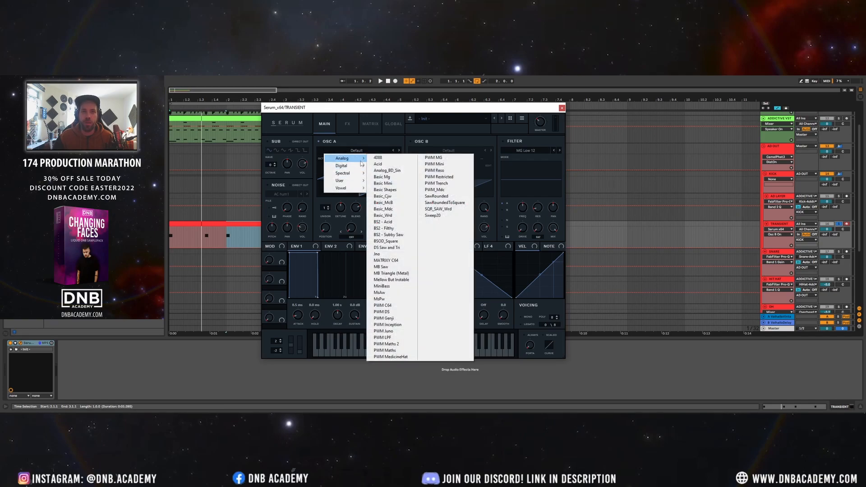
left_click(385, 190)
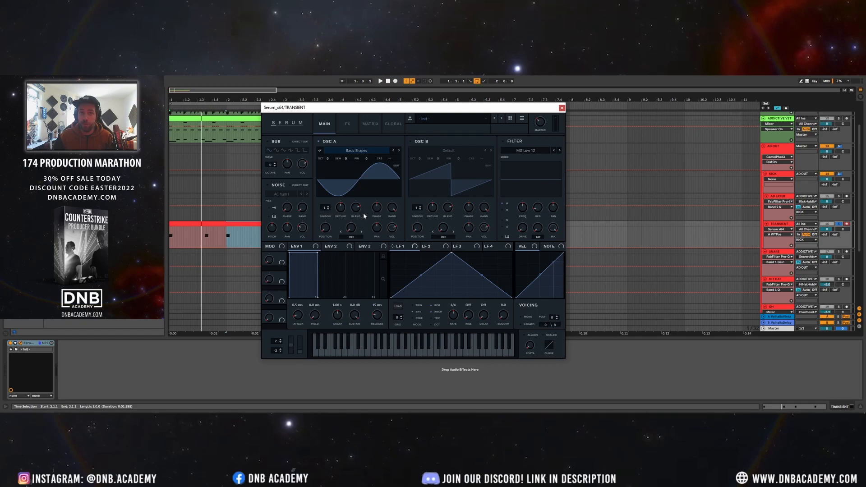
left_click(380, 210)
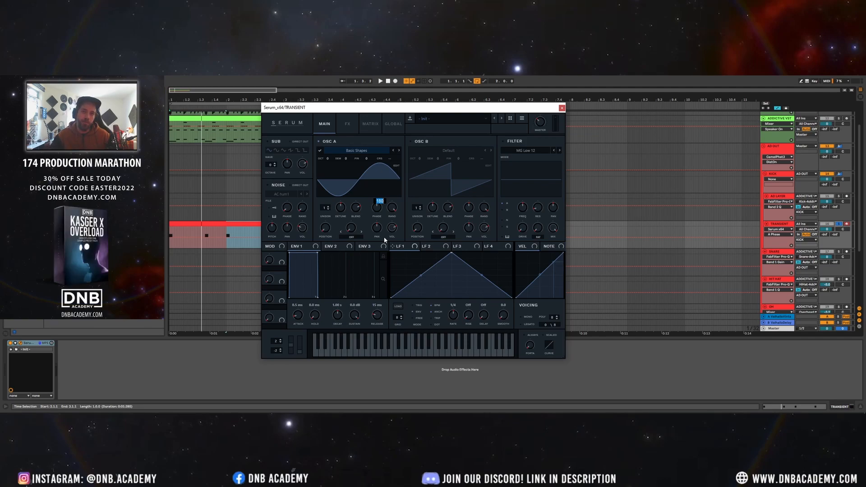
type("90")
key("Return")
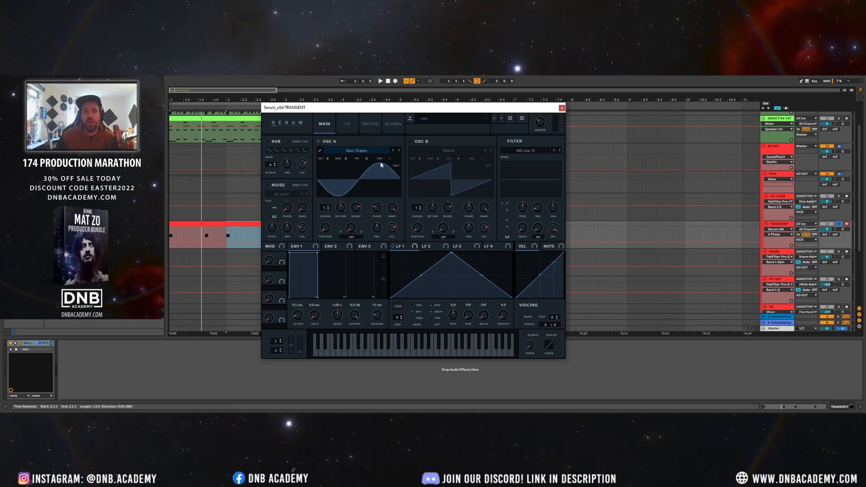
- Fine-tune Osc A's phase and random phase, and raise Serum's master volume to 40%
mouse_move(377, 207)
left_mouse_down()
mouse_move(384, 191)
mouse_move(380, 208)
left_mouse_up()
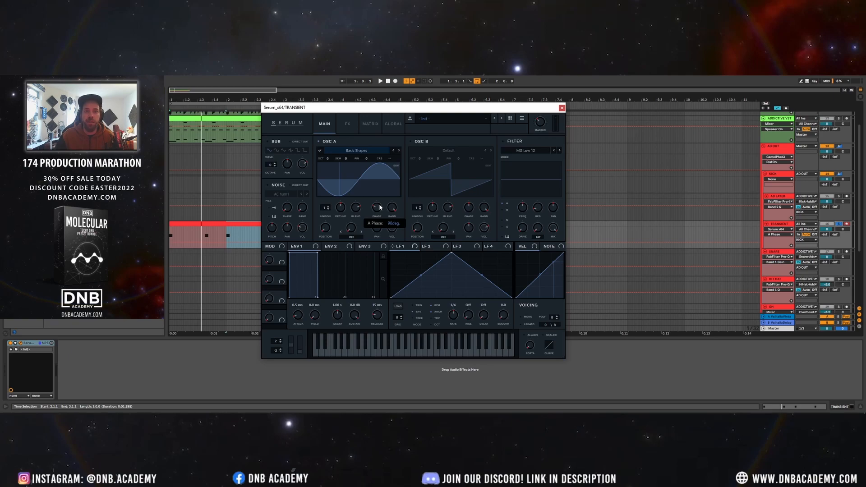
mouse_move(379, 207)
left_mouse_down()
mouse_move(376, 194)
mouse_move(378, 212)
left_mouse_up()
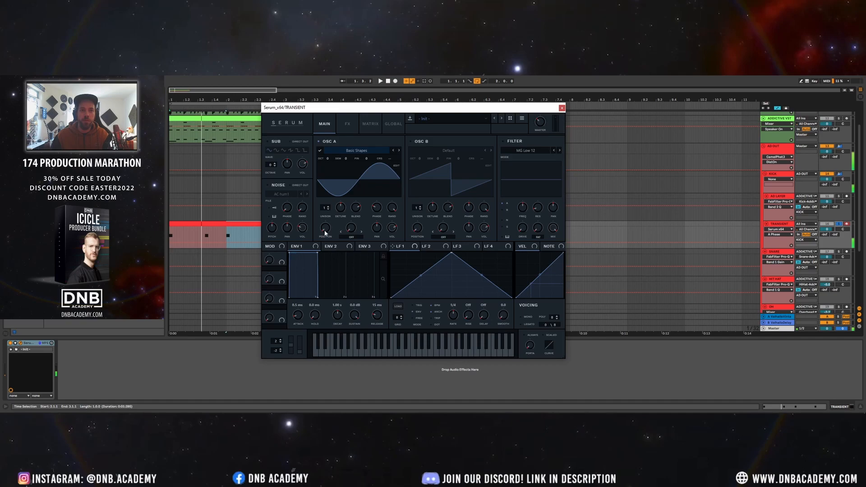
left_click_drag(541, 123, 545, 110)
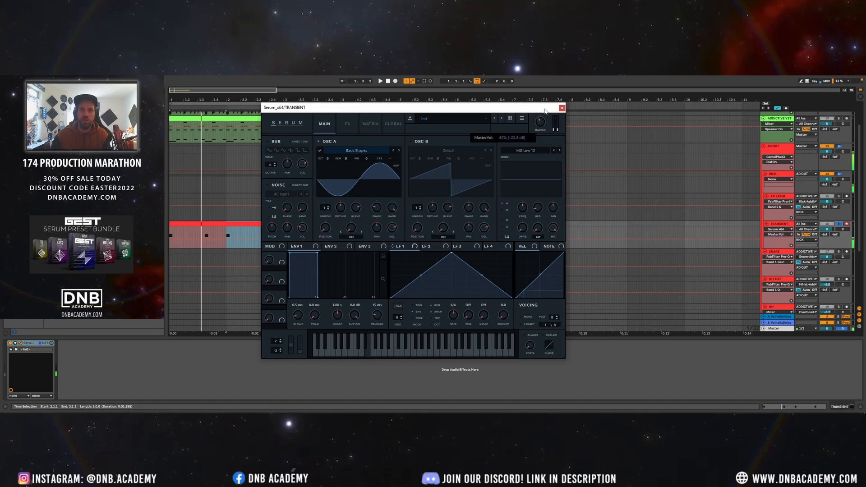
left_click(393, 208)
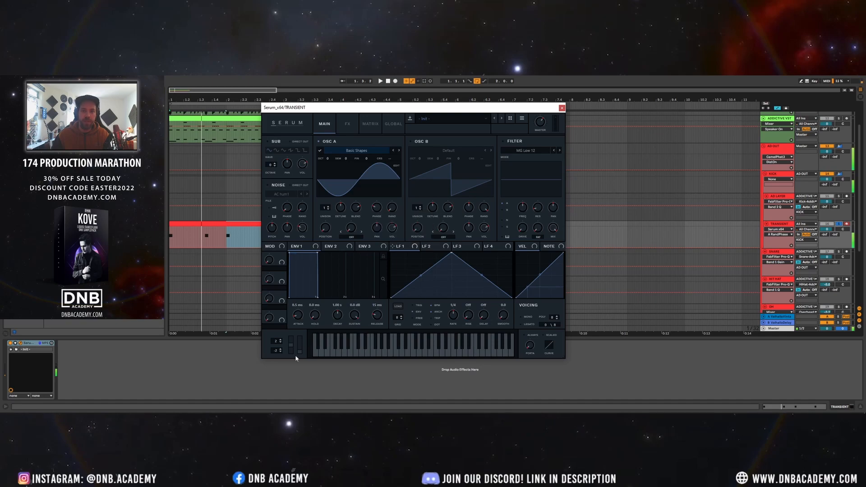
- Open SPAN Plus from the Master track beside Serum and arm the TRANSIENT track to play notes into the analyser
left_click(774, 328)
left_click(98, 343)
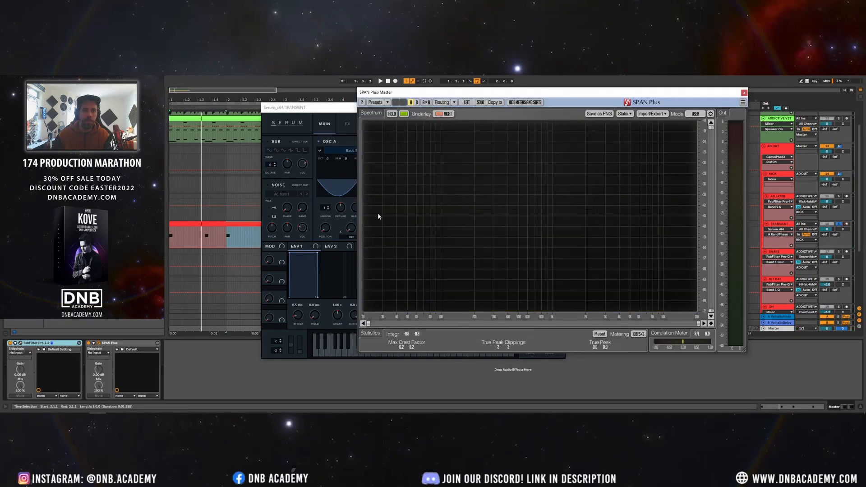
left_click_drag(328, 109, 117, 117)
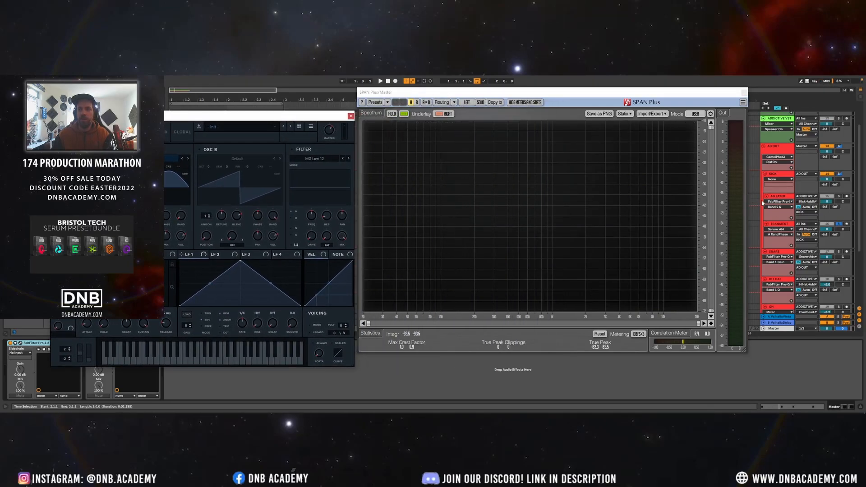
left_click(846, 223)
left_click(834, 228)
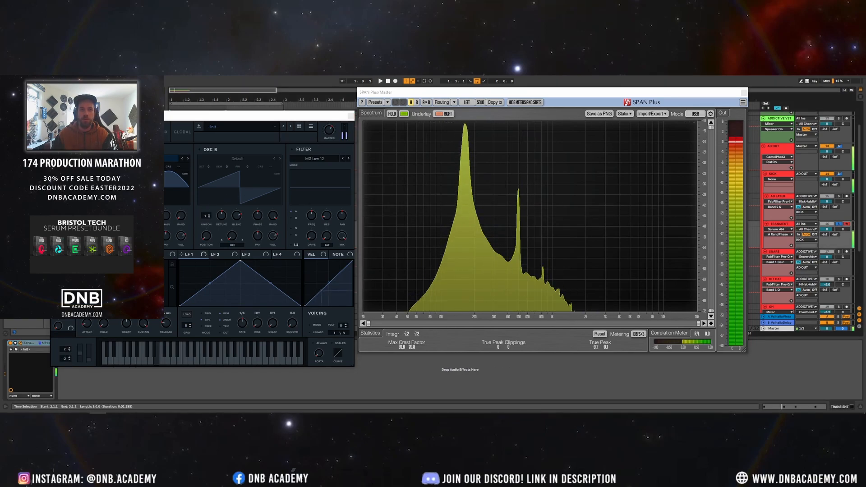
- Vary Osc A's phase and Env 1's attack while comparing the spectrum, close SPAN Plus and bring Serum back into view
left_click_drag(168, 220, 178, 125)
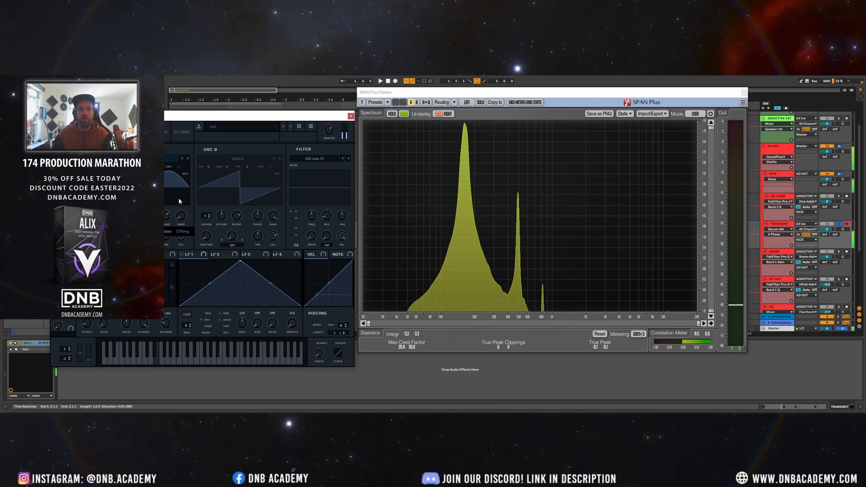
left_click(90, 329)
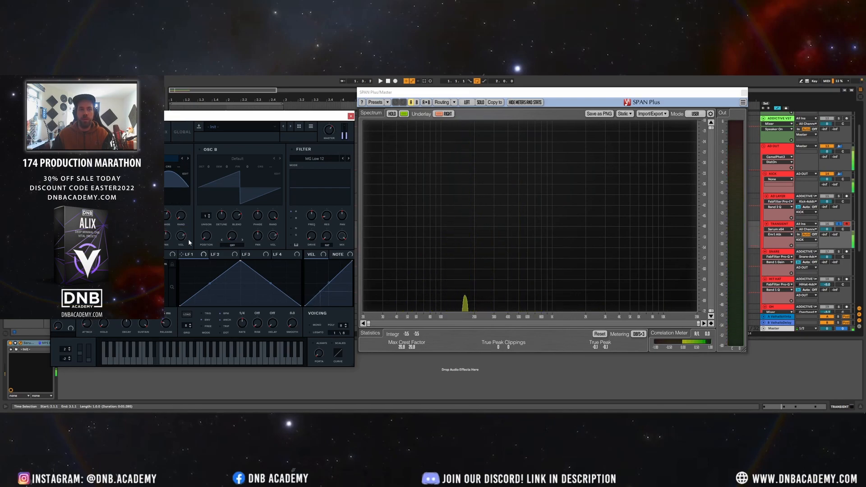
mouse_move(168, 213)
left_mouse_down()
mouse_move(182, 276)
mouse_move(171, 199)
left_mouse_up()
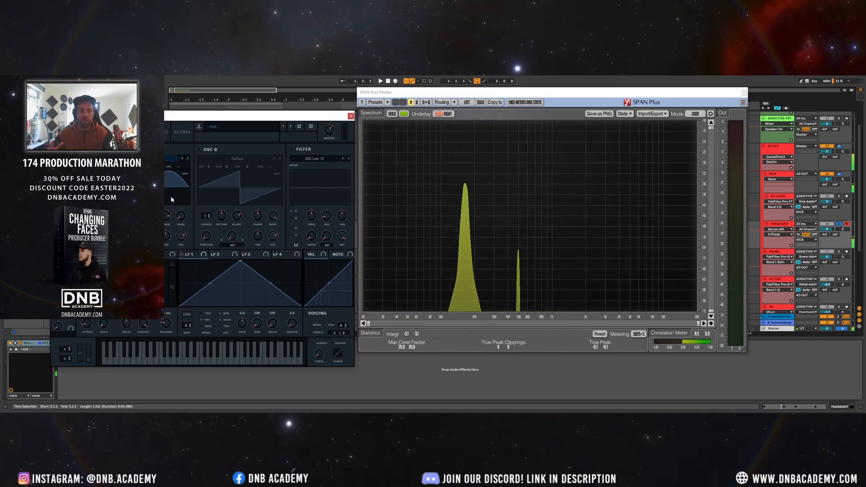
left_click(744, 92)
left_click_drag(273, 120, 493, 129)
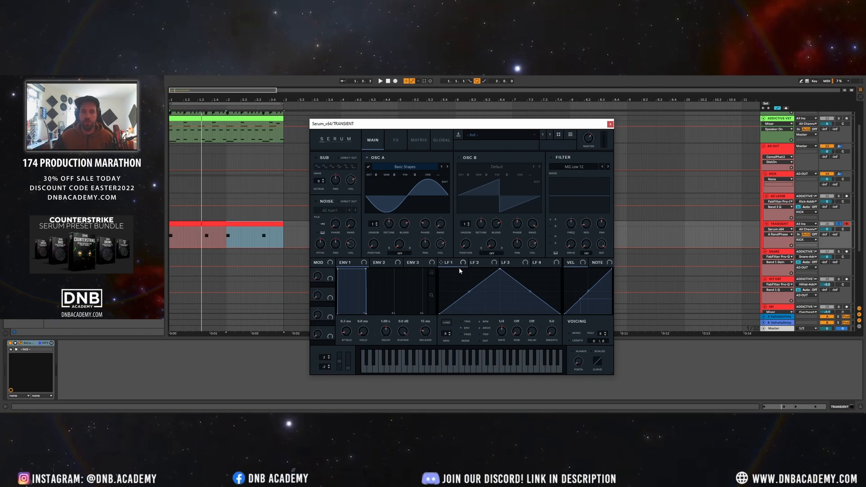
left_click(381, 264)
left_click(412, 262)
left_click(382, 264)
left_click(349, 264)
left_click(386, 266)
left_click(349, 263)
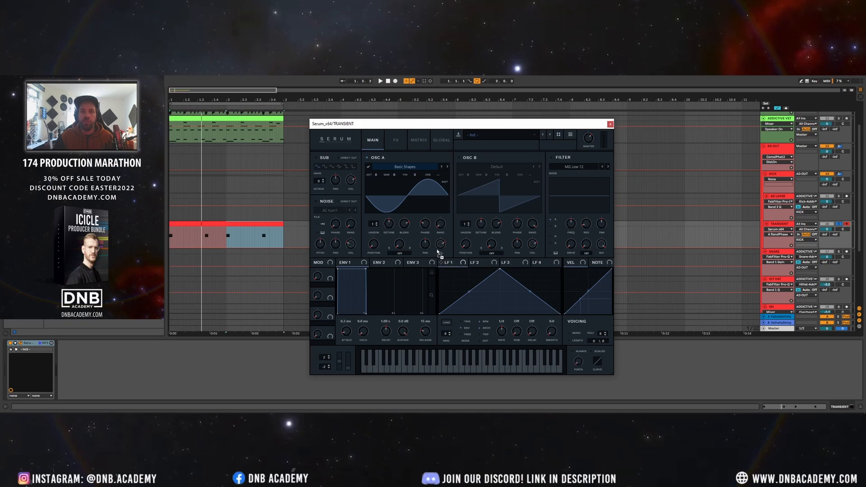
- Assign LFO 1 to Osc A's level, shape it as a short full-level hold with a curved decay to zero, and audition it
left_click_drag(438, 249, 434, 242)
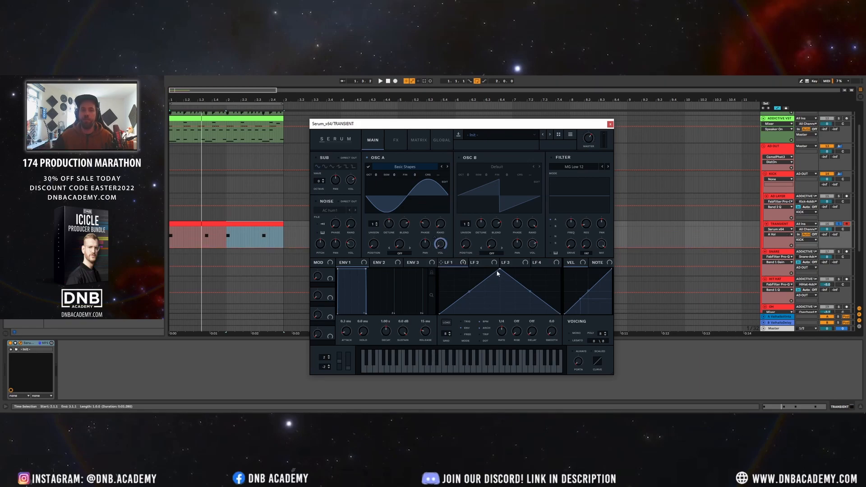
left_click_drag(440, 312, 439, 248)
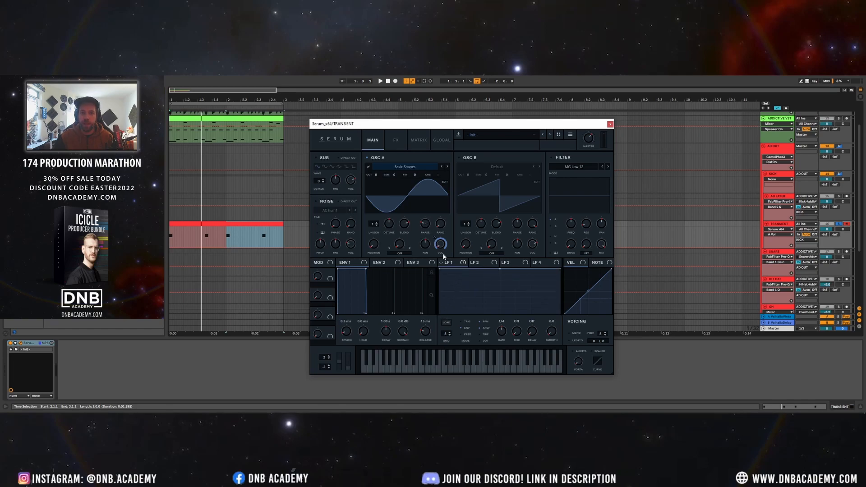
double_click(495, 271)
left_click_drag(495, 270, 456, 328)
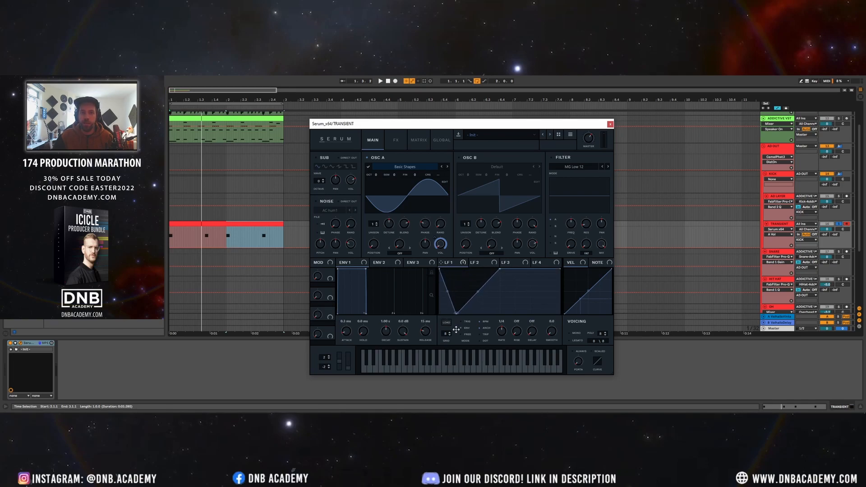
double_click(501, 270)
left_click_drag(508, 292, 453, 266)
left_click_drag(455, 313, 509, 333)
left_click_drag(480, 293, 475, 290)
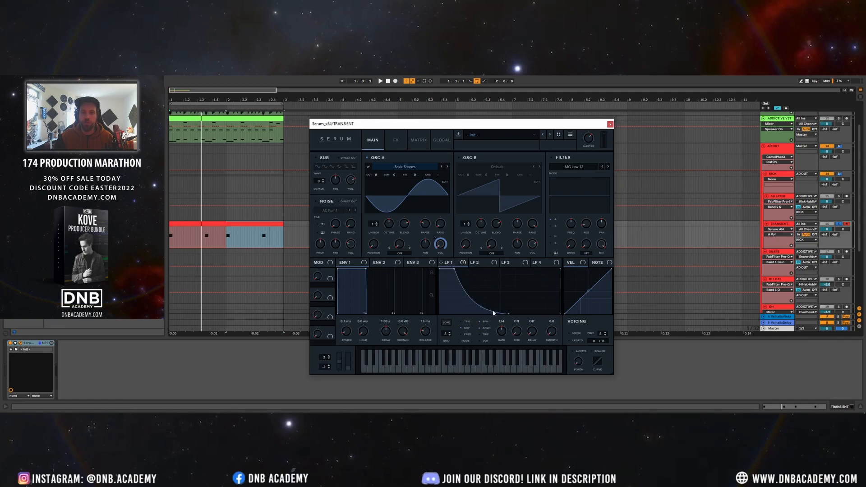
left_click_drag(510, 313, 502, 323)
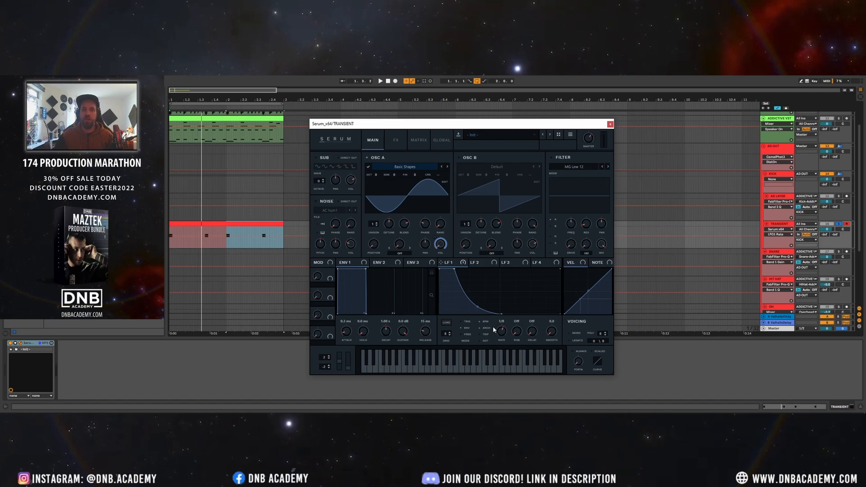
key("space")
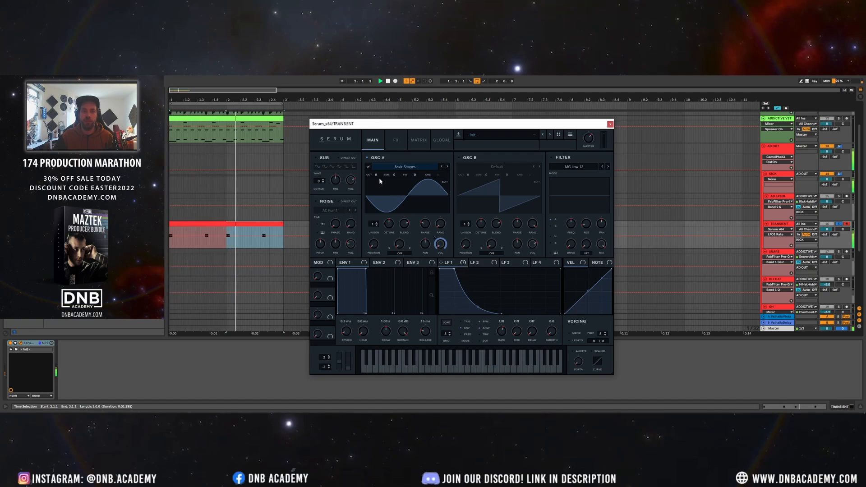
- Lower oscillator A's octave and shorten the volume decay drawn in LFO 1
left_click_drag(375, 175, 371, 202)
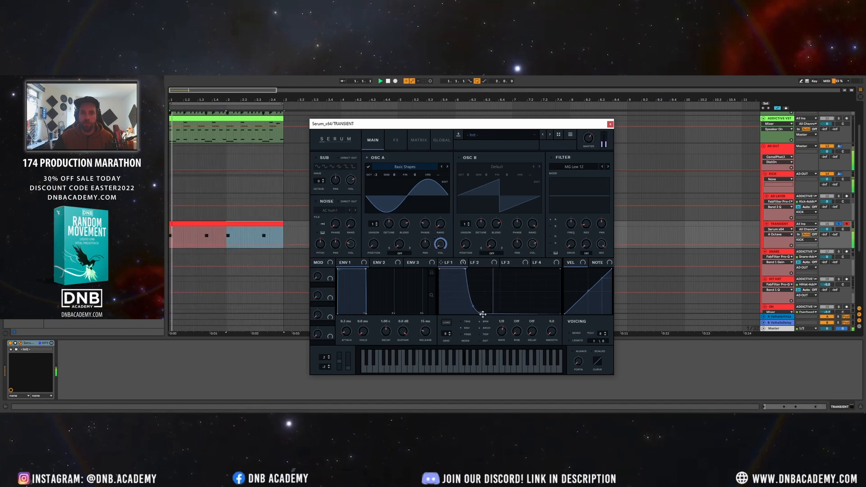
left_click_drag(479, 313, 547, 315)
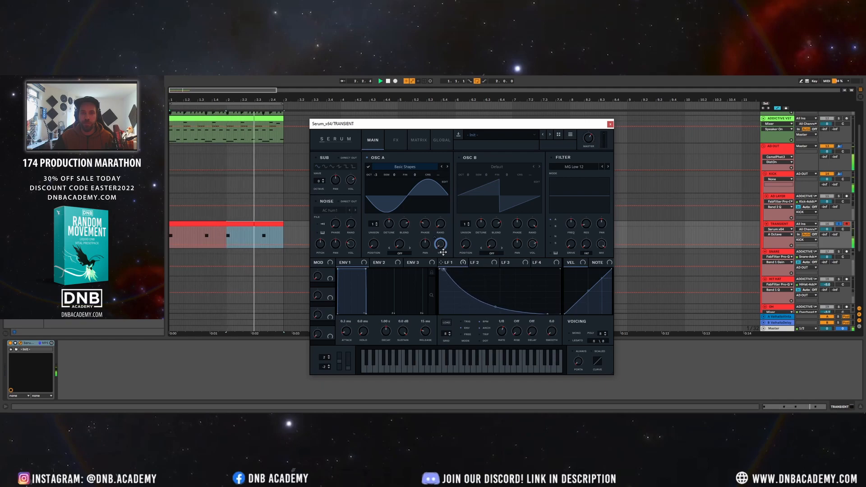
left_click_drag(548, 314, 471, 333)
left_click_drag(443, 270, 493, 318)
left_click_drag(441, 305, 455, 334)
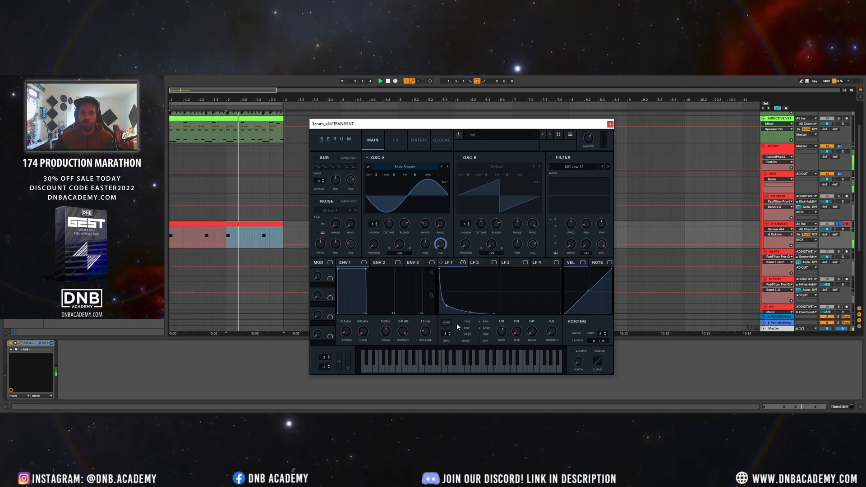
- Reshape LFO 1 with a brief full-level start and a single smooth concave decay to zero
left_click_drag(439, 269, 442, 270)
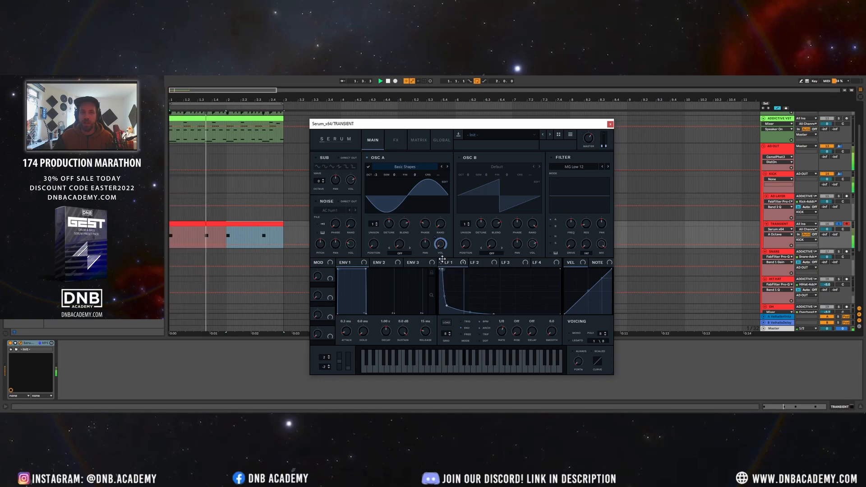
left_click_drag(446, 305, 467, 305)
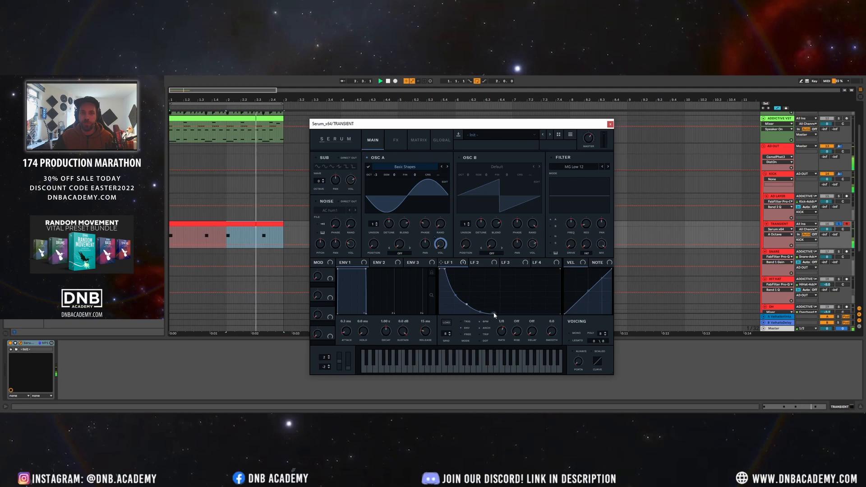
double_click(468, 305)
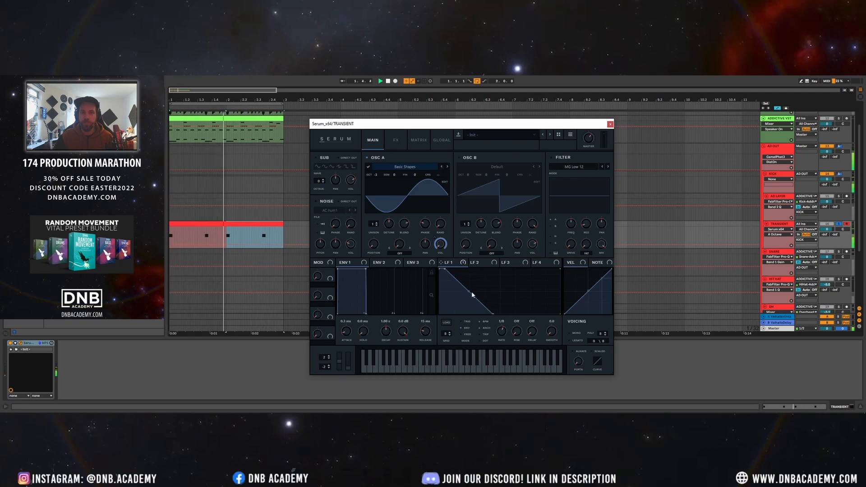
left_click_drag(469, 292, 496, 314)
left_click_drag(444, 270, 446, 254)
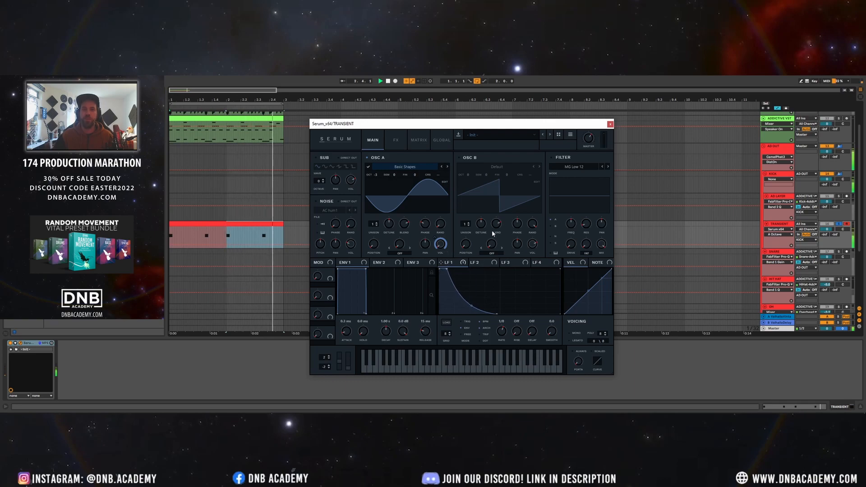
- Shape LFO 2 into a steep, very short decay starting from full level
left_click(478, 262)
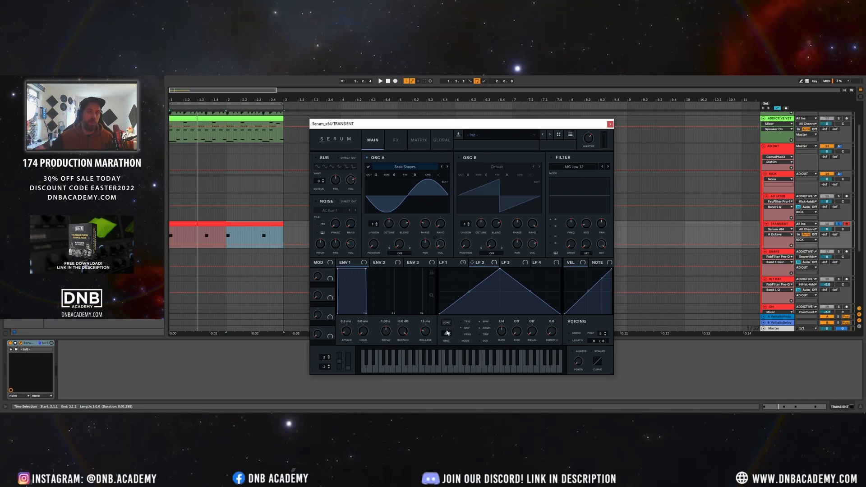
left_click_drag(499, 272, 405, 253)
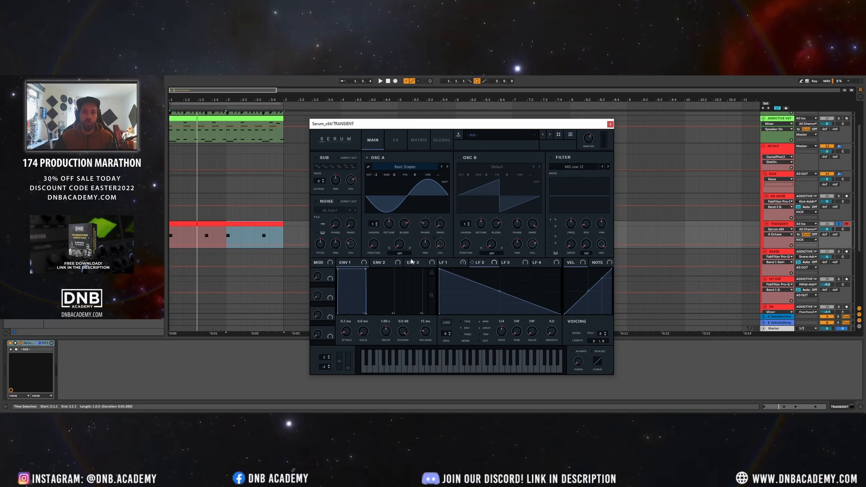
left_click_drag(451, 274, 452, 340)
left_click_drag(442, 300, 444, 298)
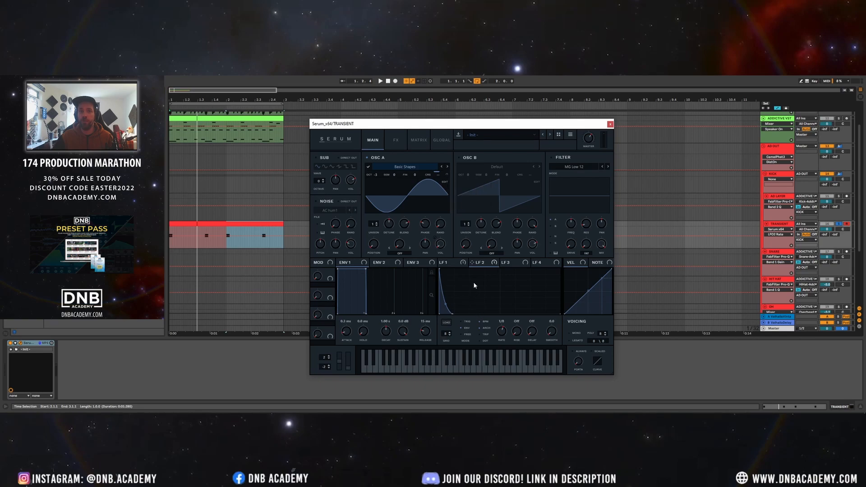
- Check the modulation matrix routings and adjust LFO 2's modulation amount on oscillator A's coarse pitch
left_click(417, 140)
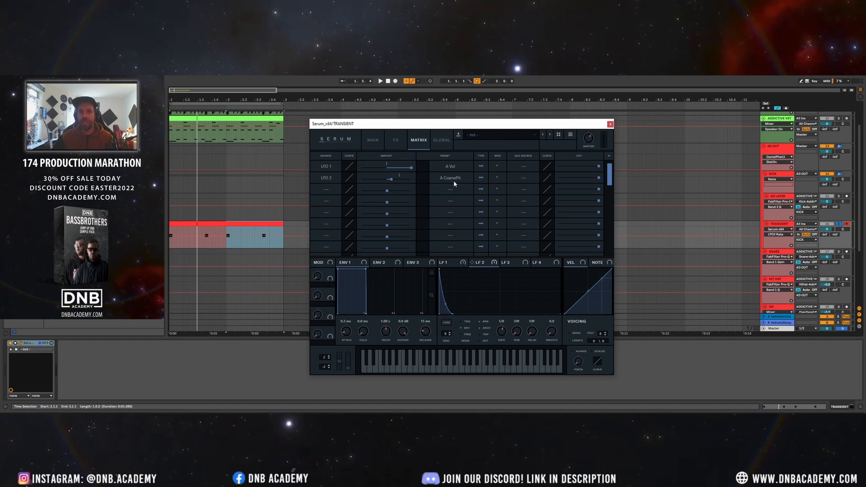
left_click(381, 143)
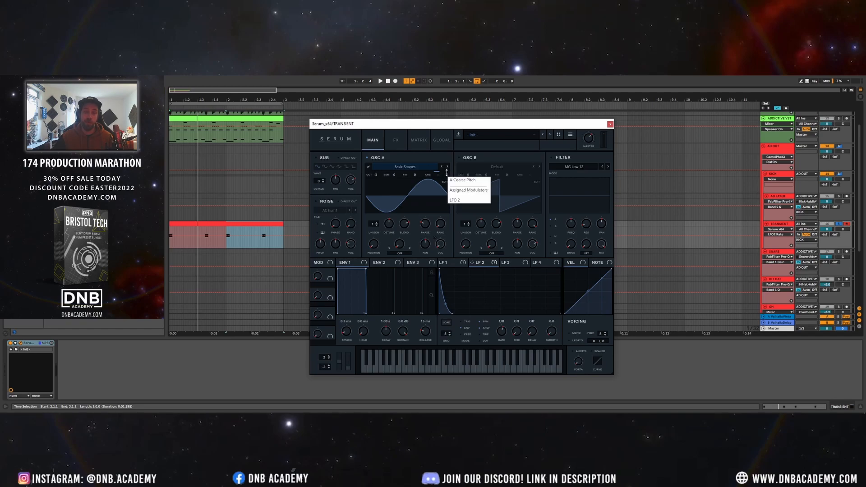
left_click(446, 172)
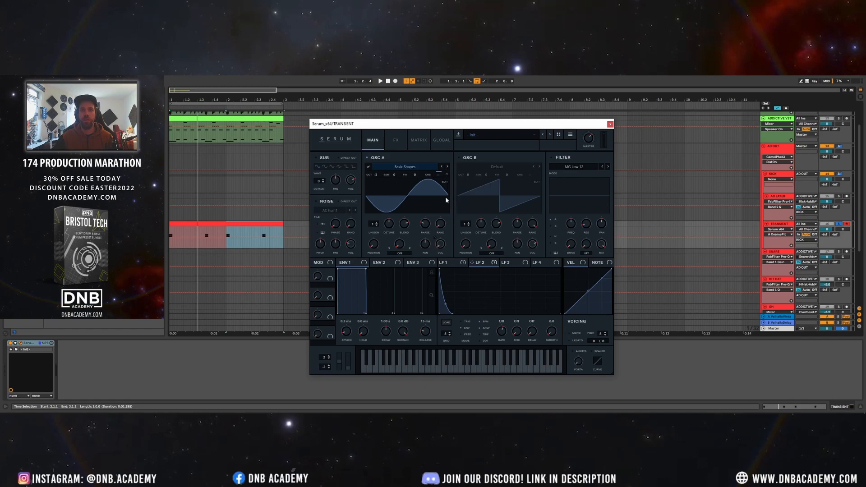
left_click_drag(447, 174, 449, 192)
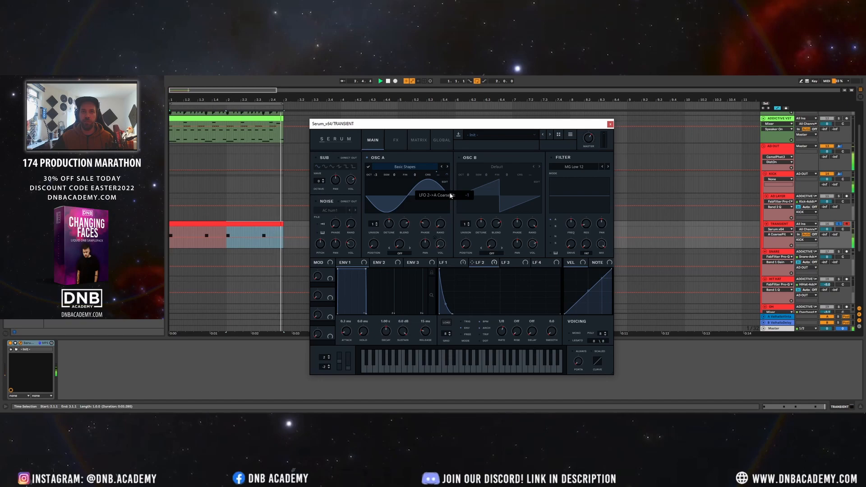
left_click_drag(450, 195, 447, 165)
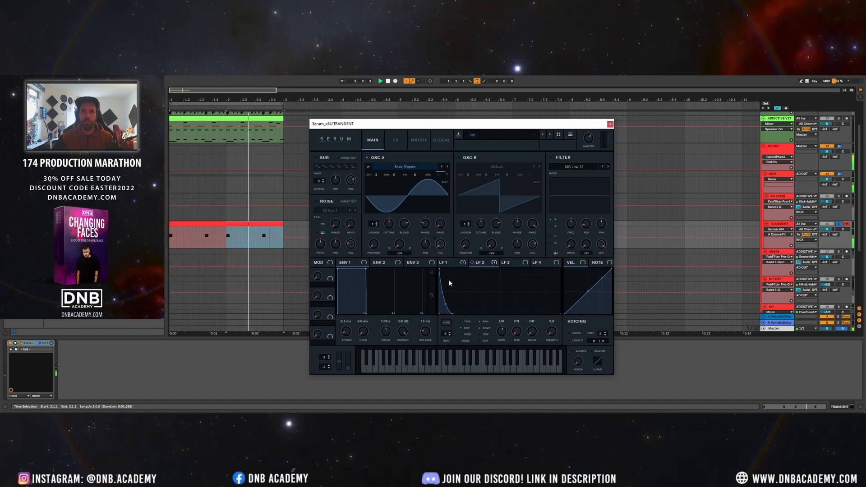
- Try a longer LFO 2 pitch decay, then redraw it as a short, steep concave curve
mouse_move(453, 314)
left_mouse_down()
mouse_move(474, 327)
mouse_move(471, 313)
mouse_move(461, 314)
left_mouse_up()
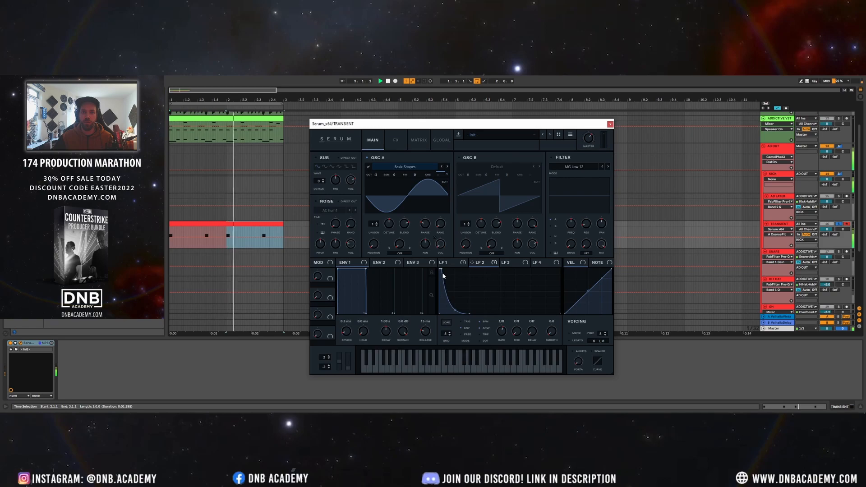
left_click_drag(442, 268, 442, 278)
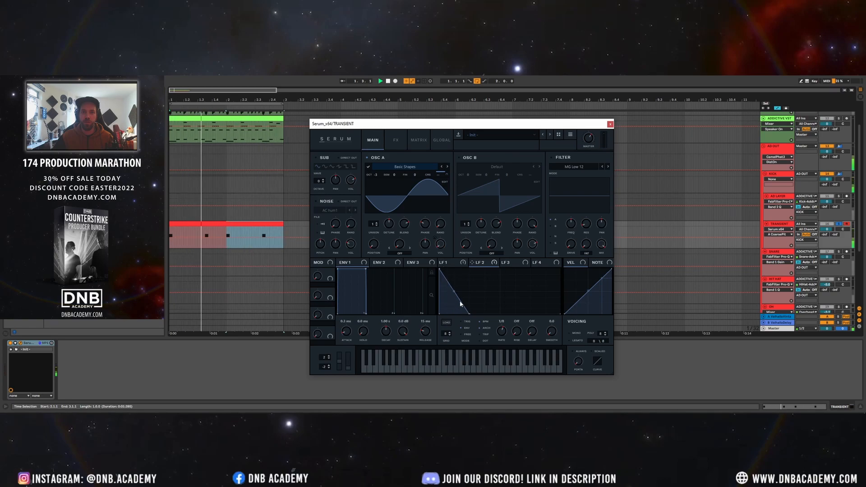
left_click_drag(461, 307, 446, 320)
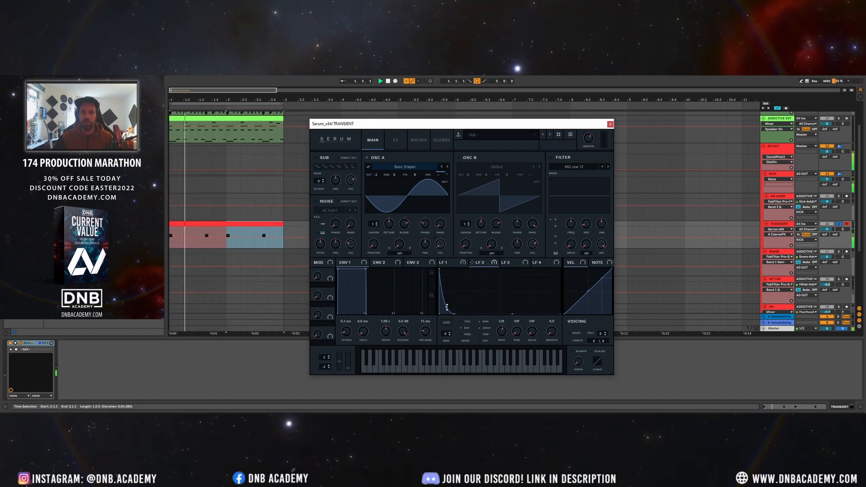
- Raise oscillator A's semitone tuning and set Envelope 1's attack to 0.5 ms
mouse_move(395, 177)
left_mouse_down()
mouse_move(399, 138)
mouse_move(400, 167)
left_mouse_up()
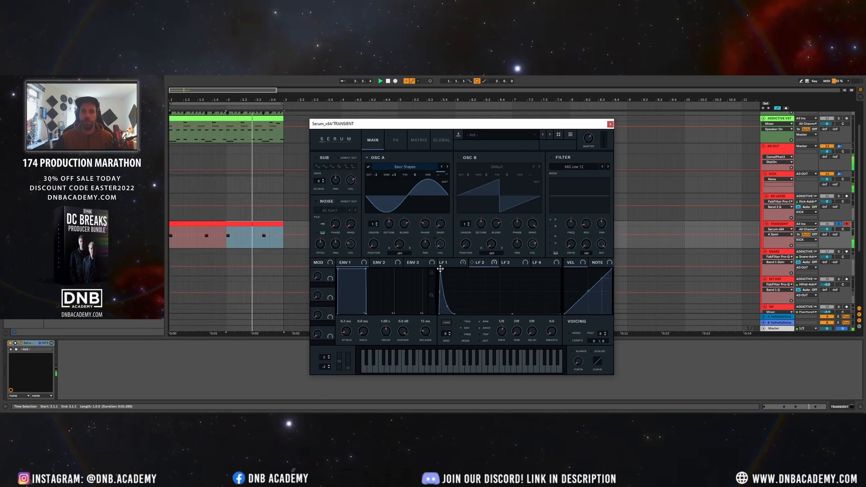
left_click_drag(350, 333, 345, 332)
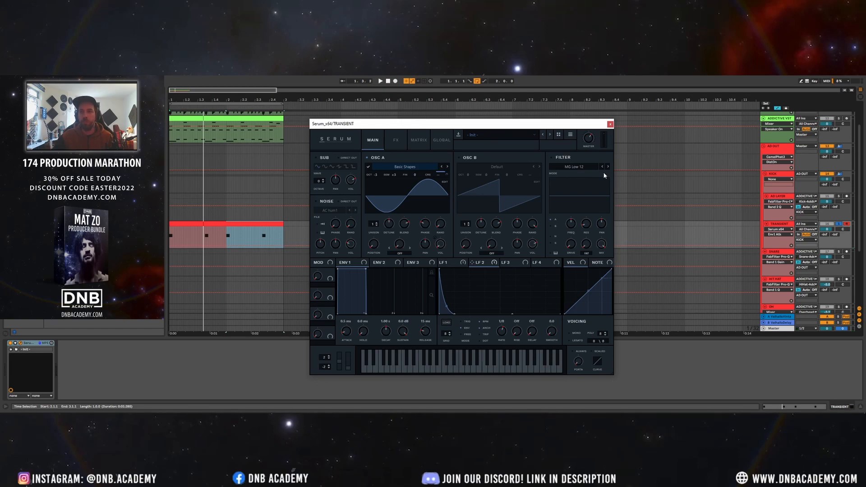
- Play the drum loop with the KICK track selected and slightly shorten LFO 2's pitch decay
left_click(790, 224)
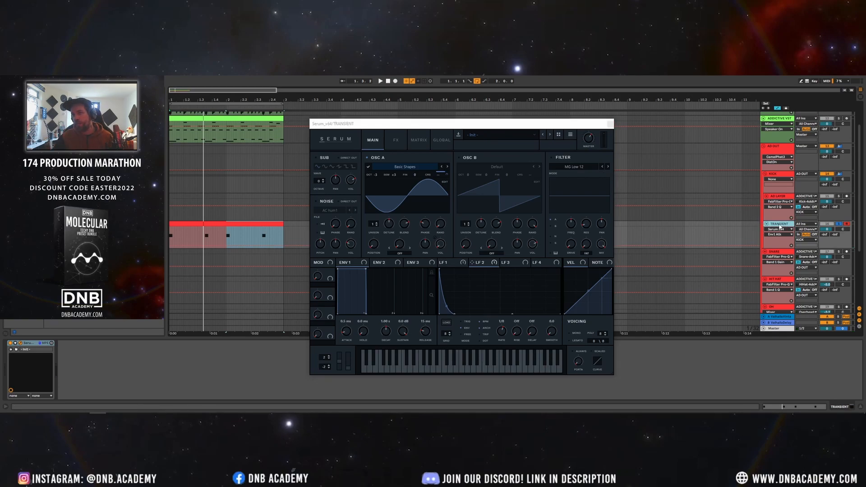
left_click(772, 175)
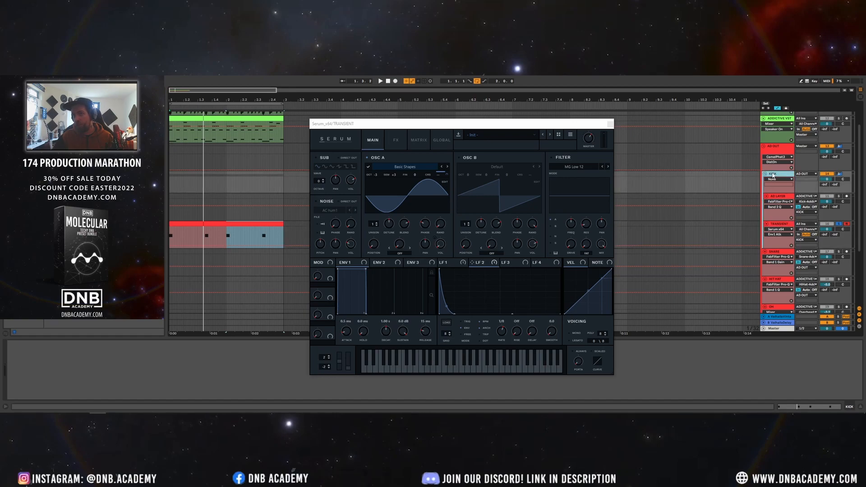
left_click(781, 150)
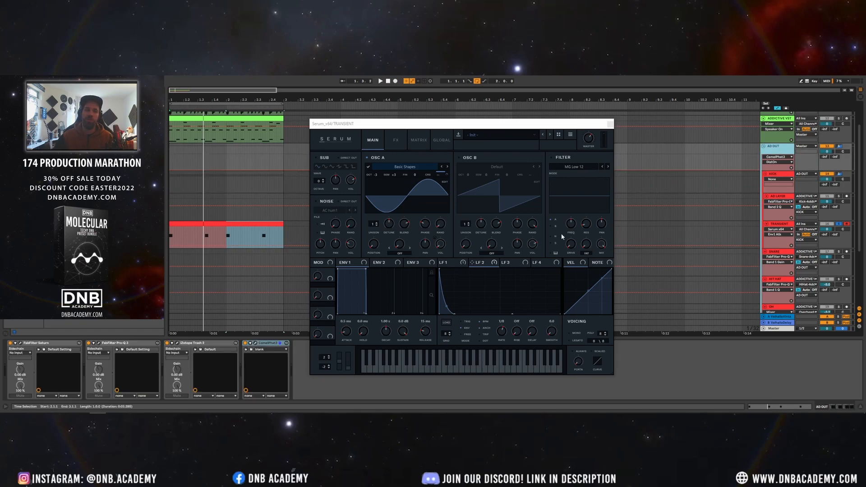
left_click(782, 175)
key("space")
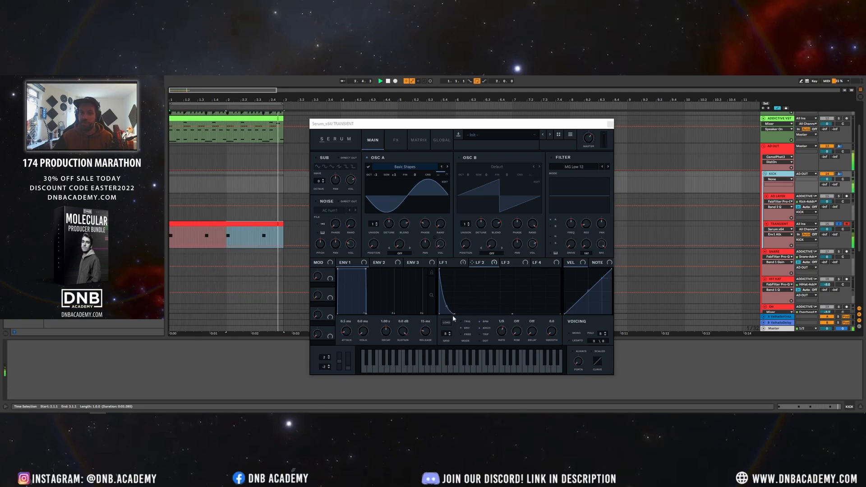
left_click_drag(455, 313, 452, 313)
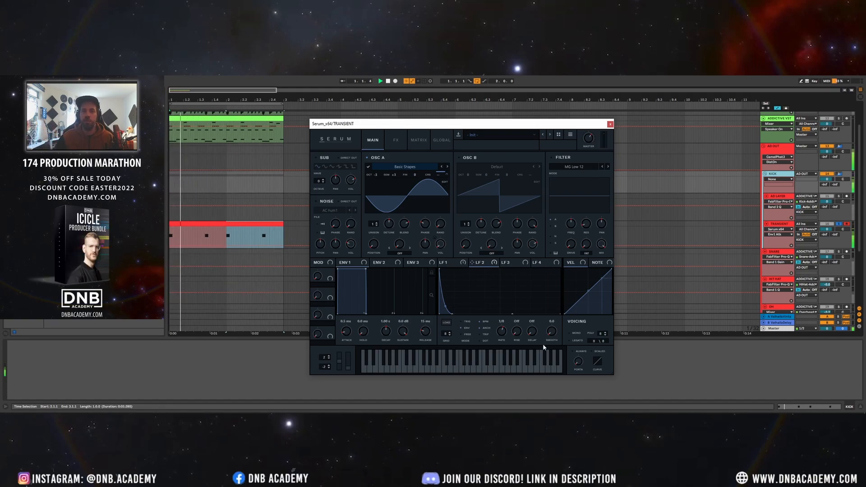
- Rename the AD OUT group track as DRUM BUS and return to the Serum window
left_click(781, 149)
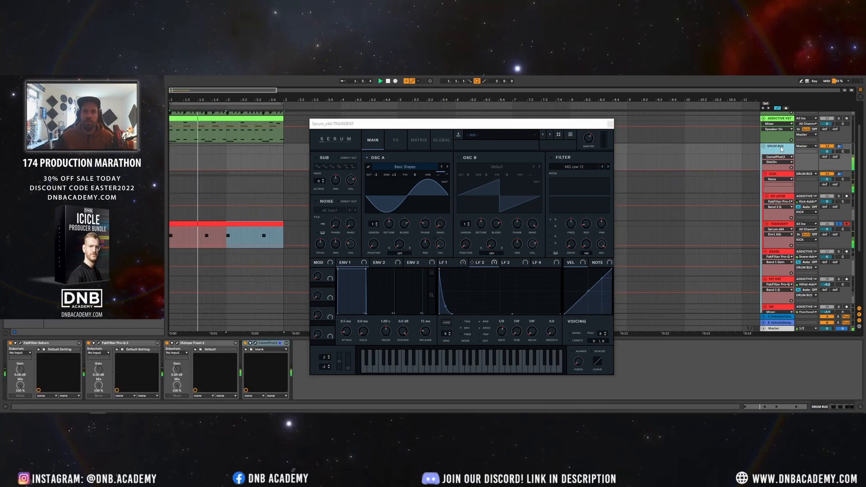
left_click(387, 127)
left_click_drag(387, 127, 384, 127)
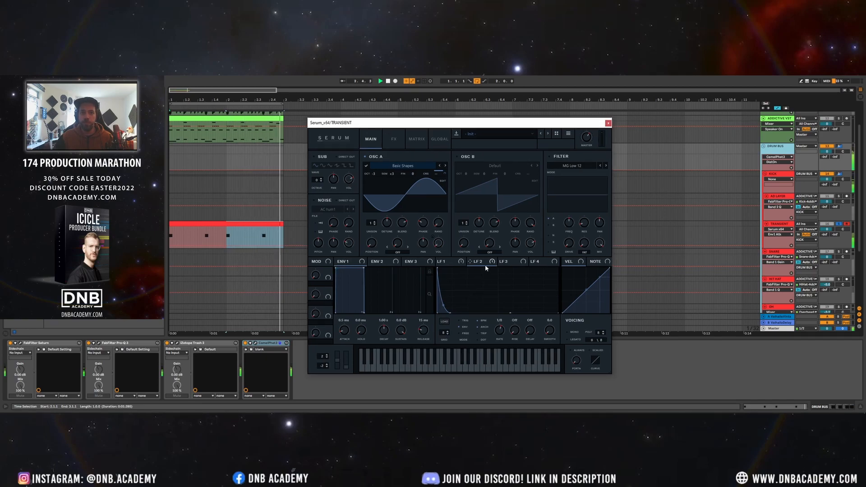
- Shape LFO 3 into a near-instant spike at a 1/8 rate and increase its modulation of oscillator A's coarse pitch
left_click(507, 261)
left_click_drag(503, 271, 443, 311)
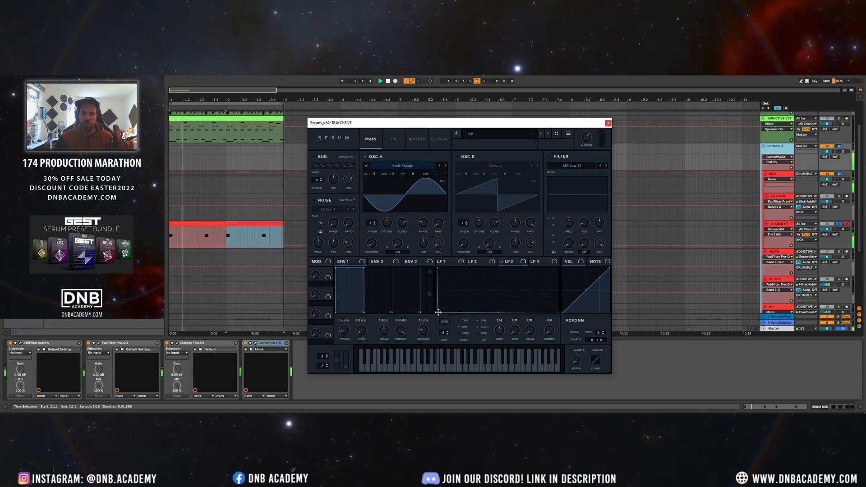
left_click_drag(495, 323, 495, 326)
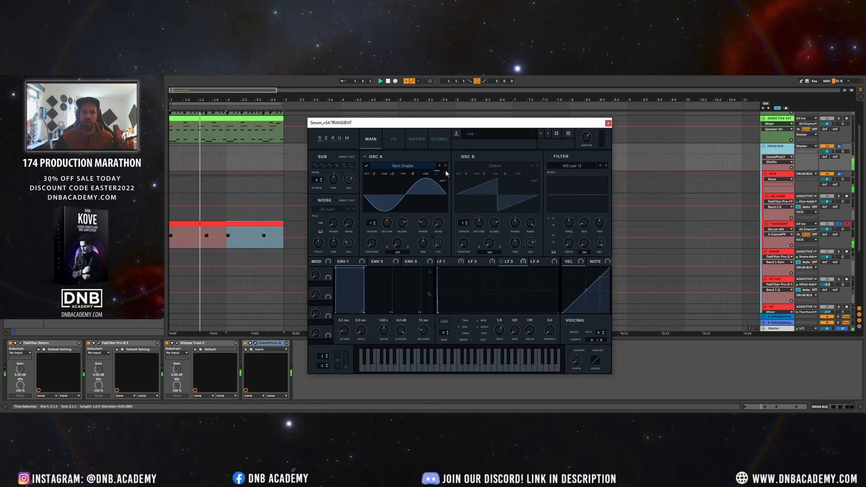
left_click_drag(446, 173, 442, 143)
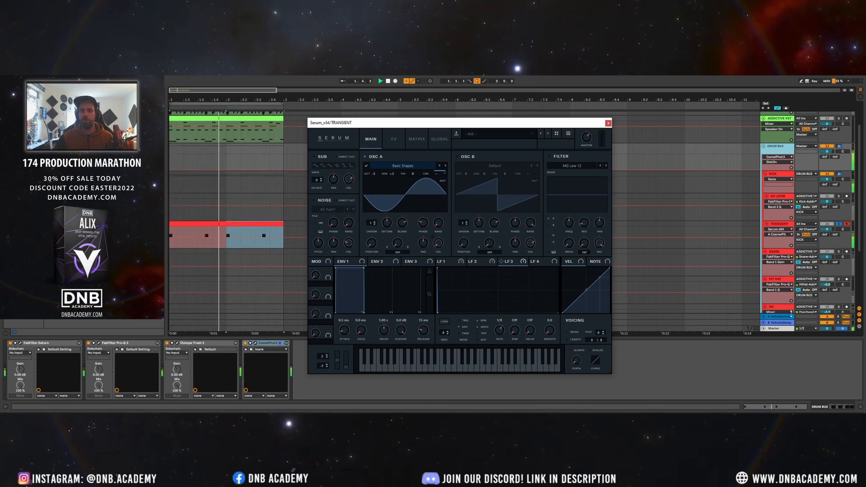
- Examine the drum loop's frequency spectrum in SPAN Plus on the Master track
left_click(774, 329)
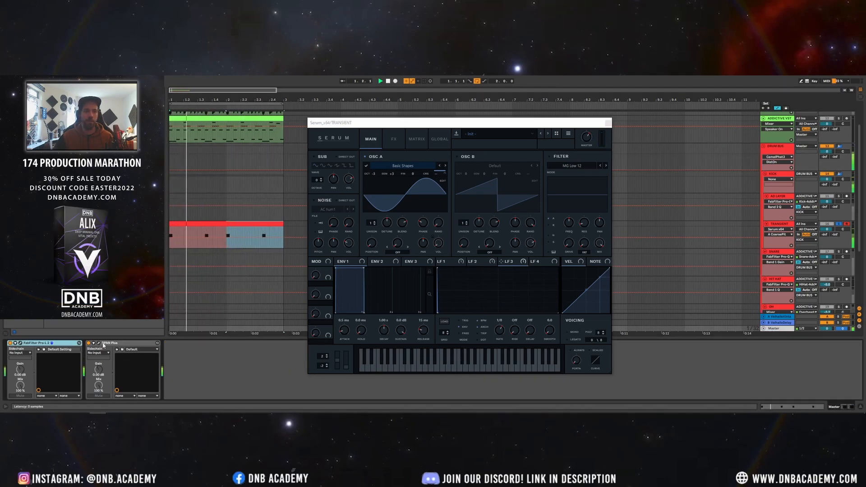
left_click(98, 343)
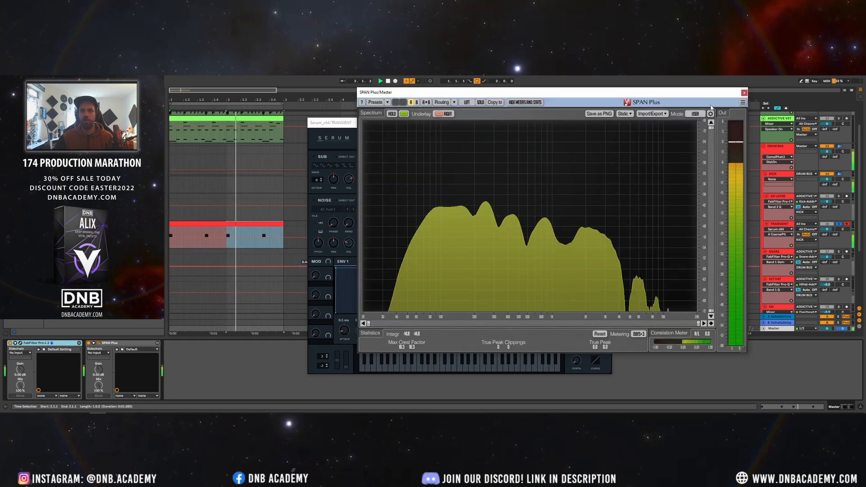
left_click(744, 93)
- Lengthen the volume decay curve in LFO 1 and set oscillator A's semitone tuning to +4
left_click(444, 262)
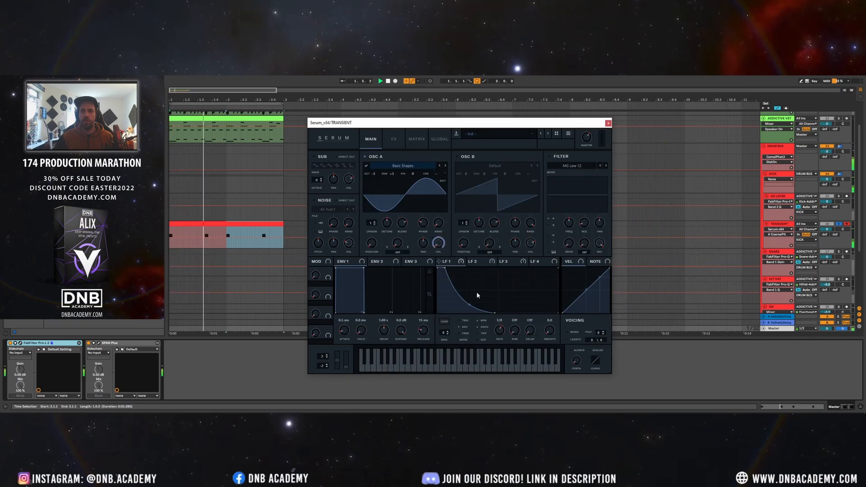
left_click_drag(444, 260, 448, 259)
left_click_drag(495, 313, 534, 339)
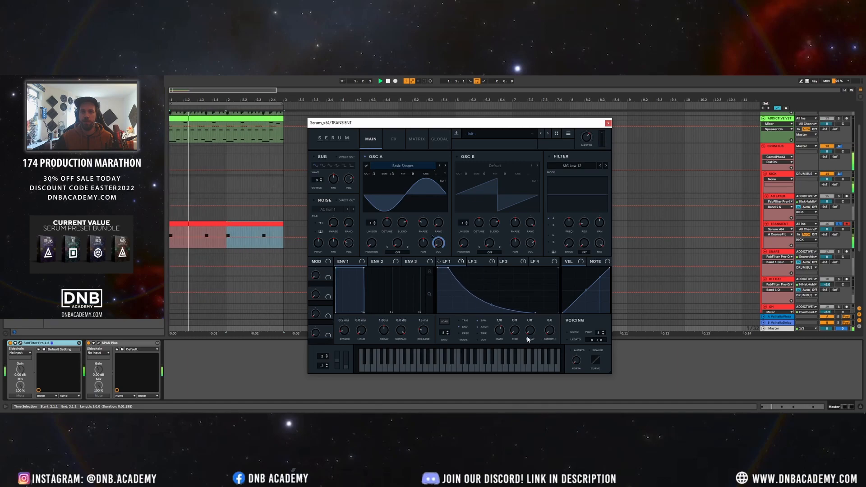
left_click_drag(375, 182, 404, 211)
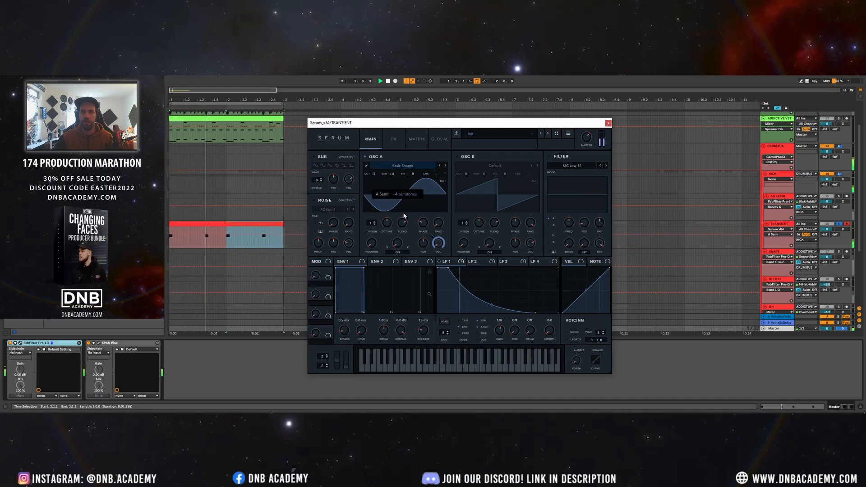
- Retune oscillator A's semitone setting to +2 and shorten the volume decay curve in LFO 1
left_click_drag(394, 173, 396, 194)
left_click_drag(537, 314, 499, 314)
left_click_drag(395, 174, 391, 223)
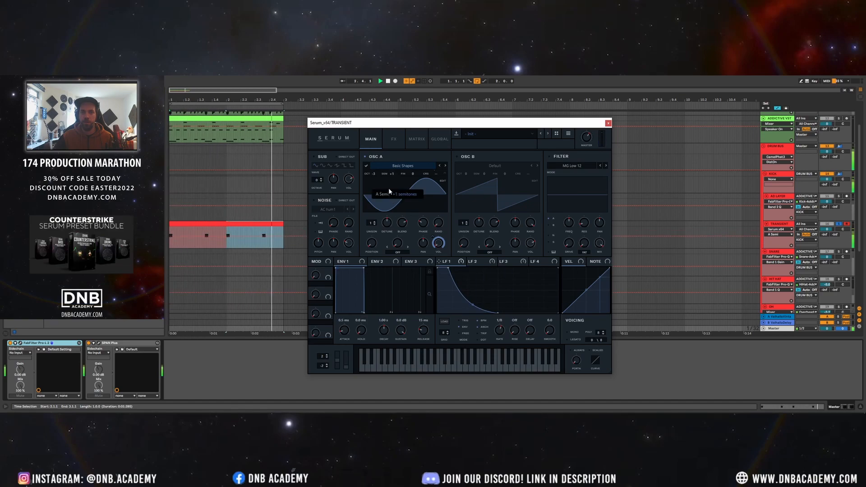
left_click_drag(390, 176, 393, 174)
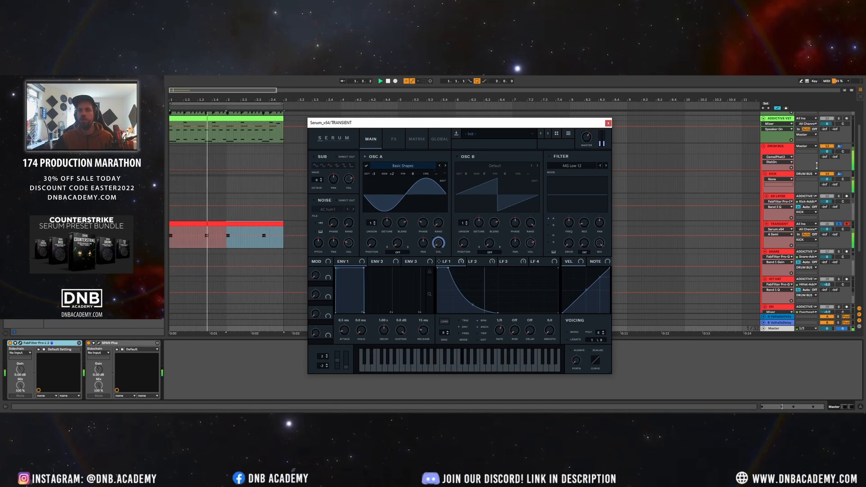
- Change the solo states of DRUM BUS and TRANSIENT to hear the transient layer within the full drum mix
left_click(838, 146)
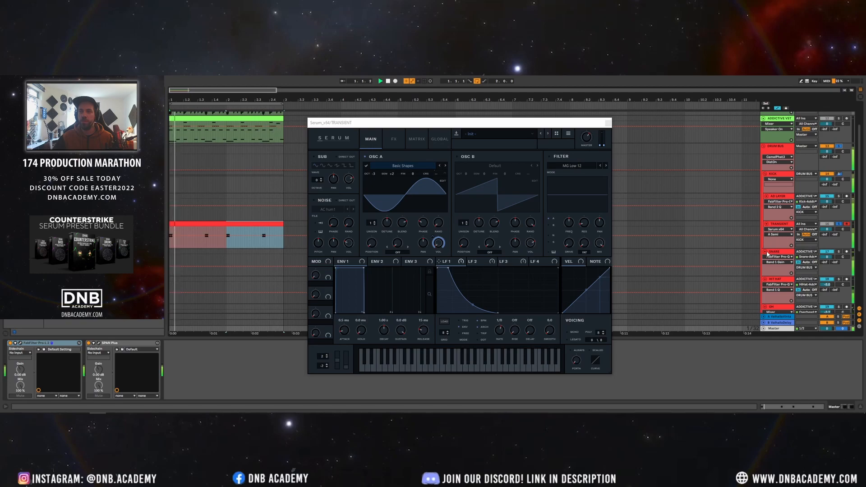
key("ctrl")
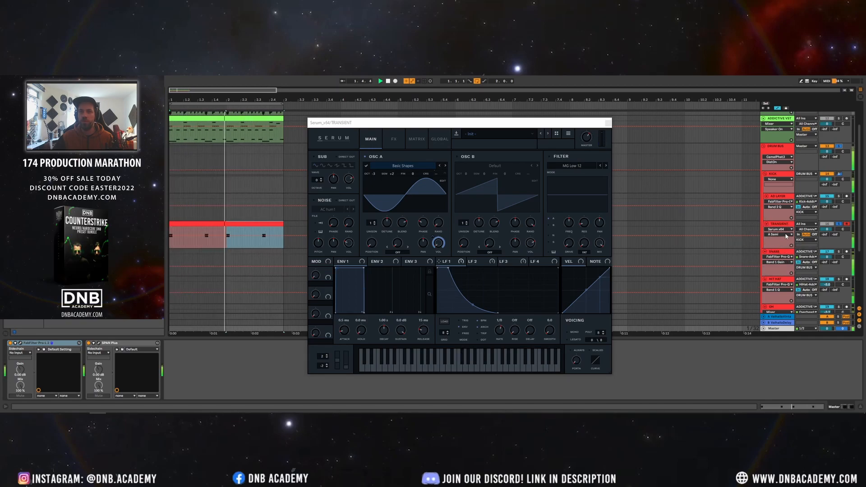
left_click(839, 224)
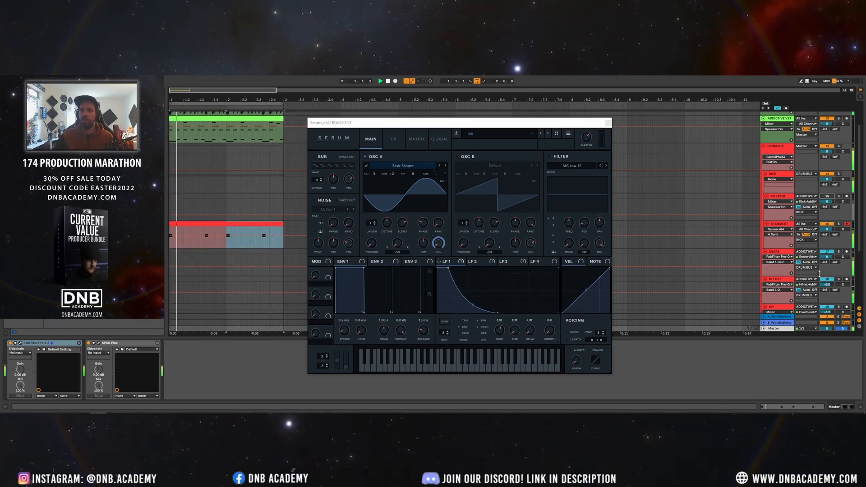
- Add IL WaveShaper after Serum on the TRANSIENT track, bend its curve upward, and close both plugin windows
left_click(783, 224)
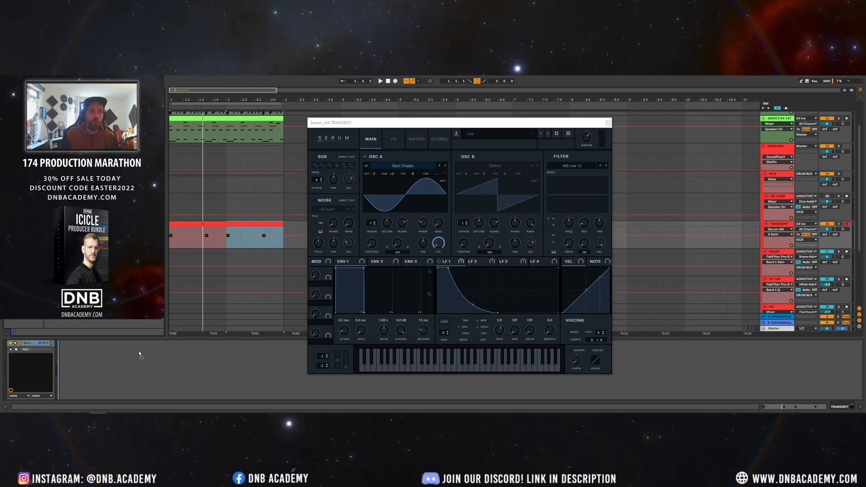
left_click_drag(139, 342, 140, 345)
key("space")
left_click_drag(405, 134, 406, 130)
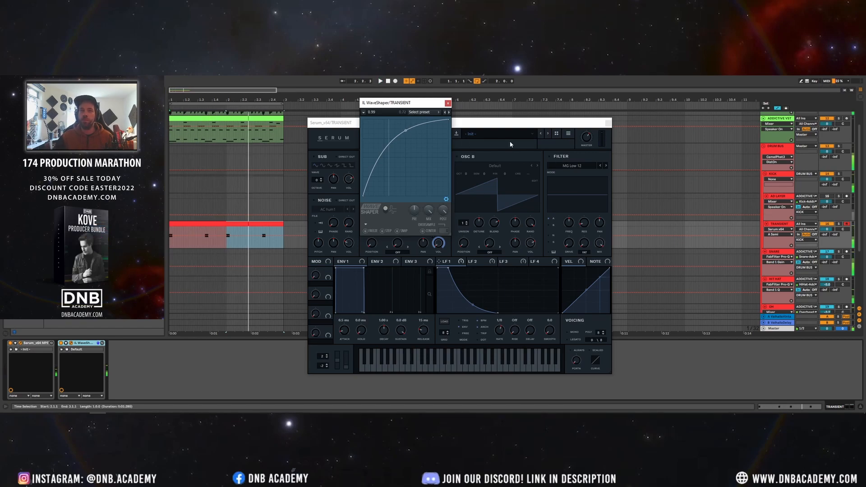
left_click(449, 103)
left_click(608, 122)
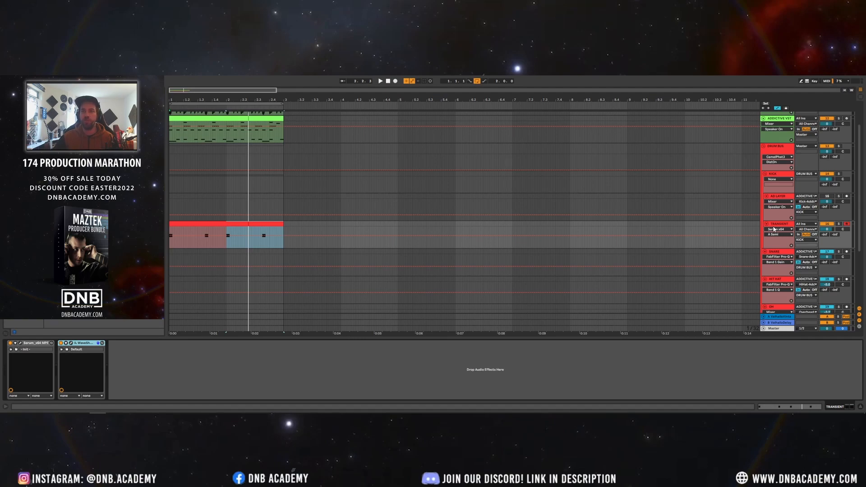
- Open the Addictive Drums 2 instrument on the ADDICTIVE VST track and reposition its window
left_click(779, 224)
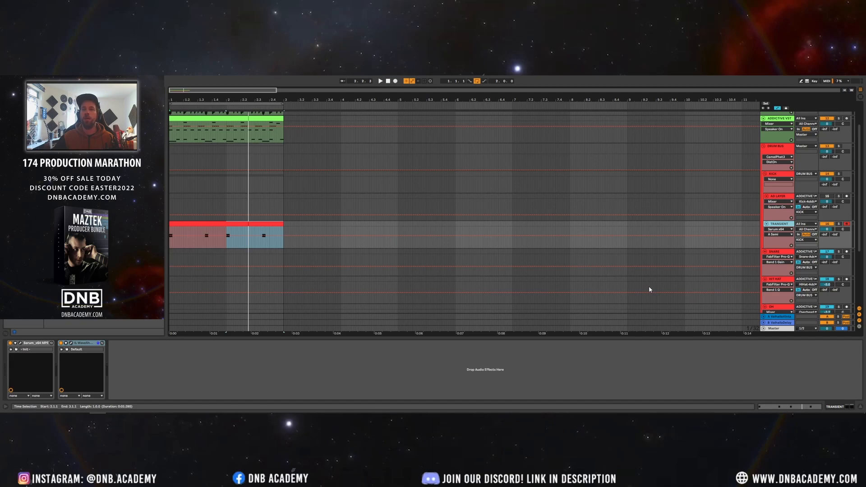
left_click(782, 175)
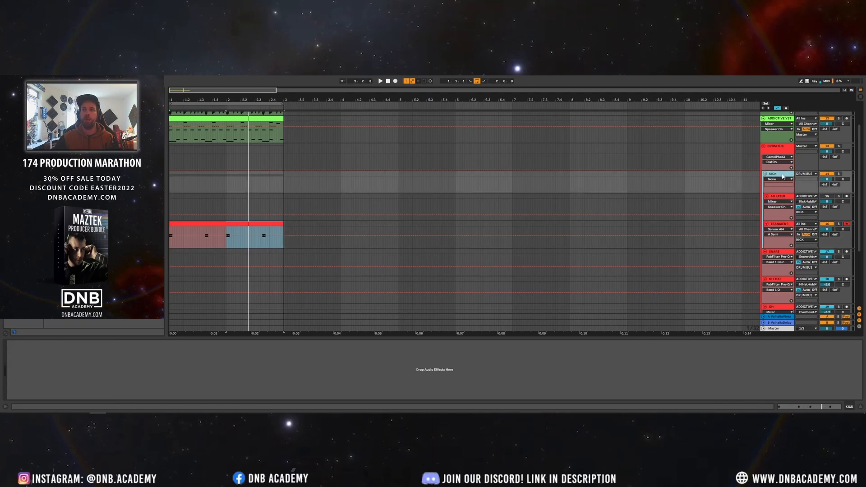
left_click(778, 119)
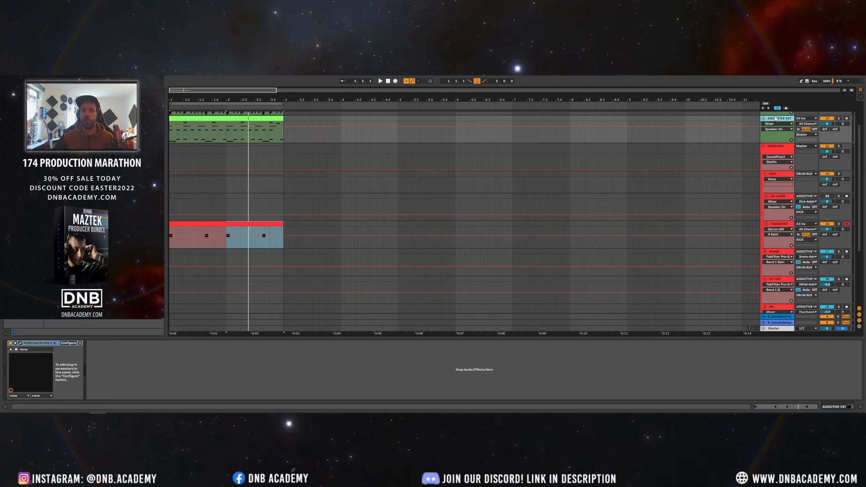
left_click(21, 344)
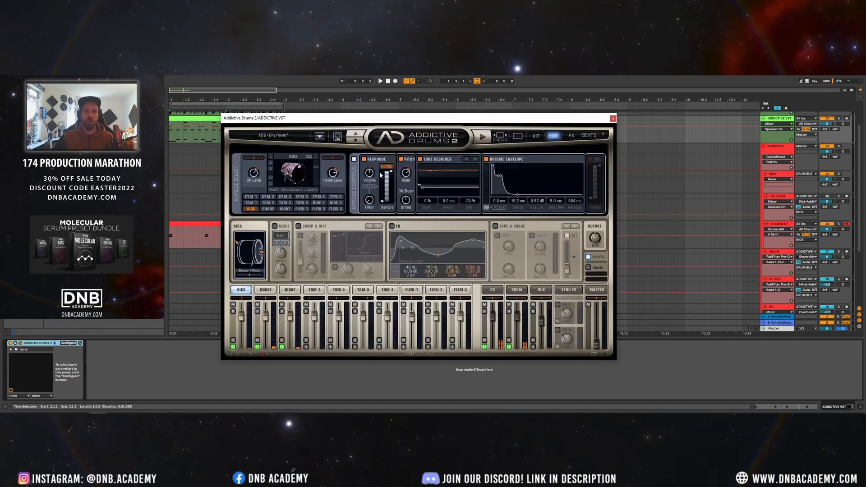
left_click_drag(381, 121, 407, 127)
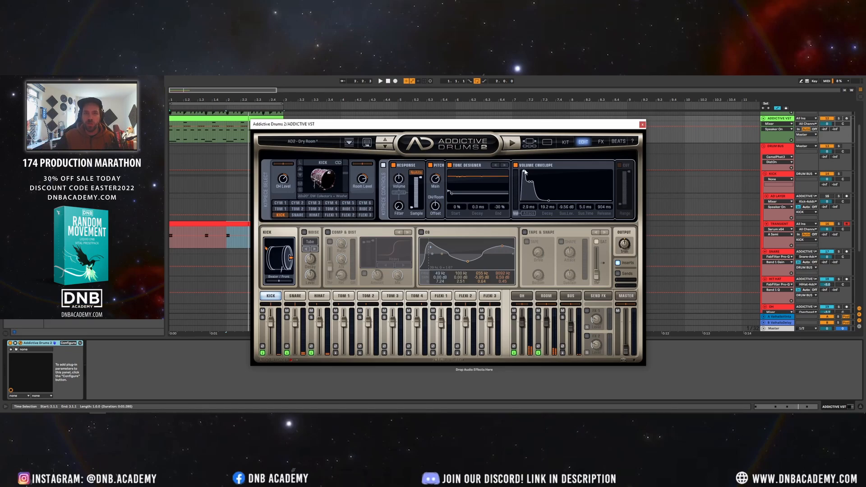
- During playback, set the kick's volume envelope in Addictive Drums 2 to a 10.0 ms attack and 739 ms release
key("space")
left_click_drag(525, 172, 545, 172)
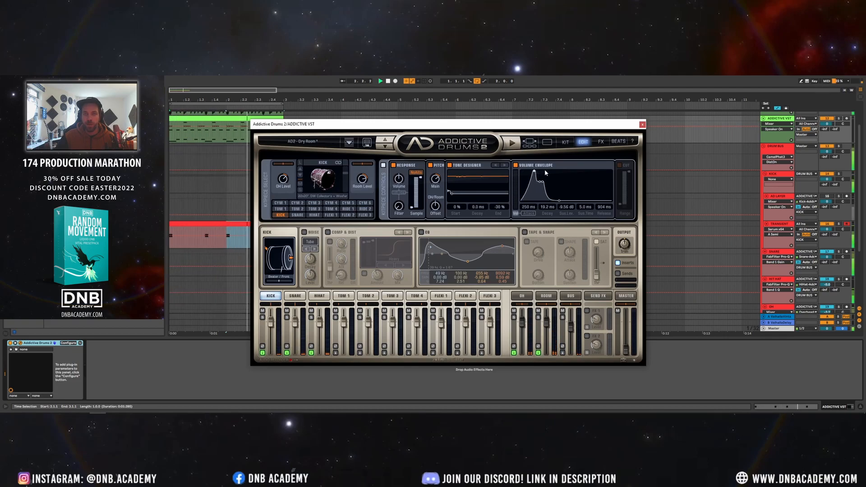
left_click_drag(559, 202, 556, 202)
left_click_drag(535, 174, 525, 171)
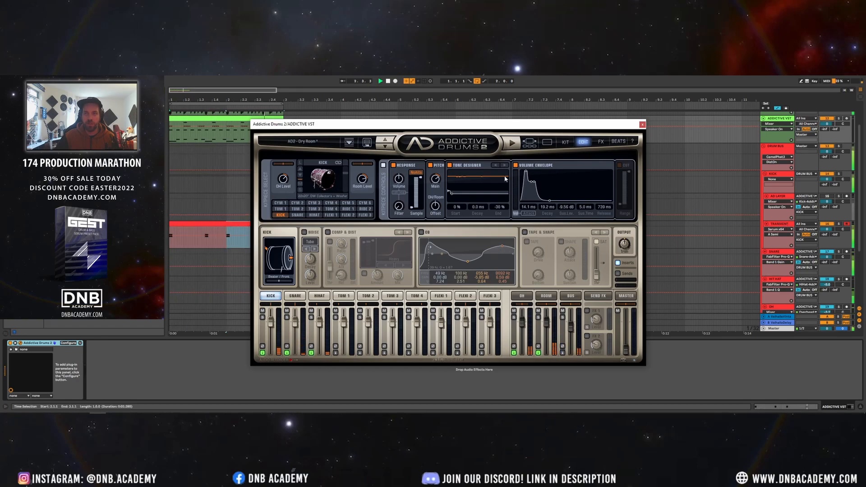
left_click_drag(525, 172, 526, 171)
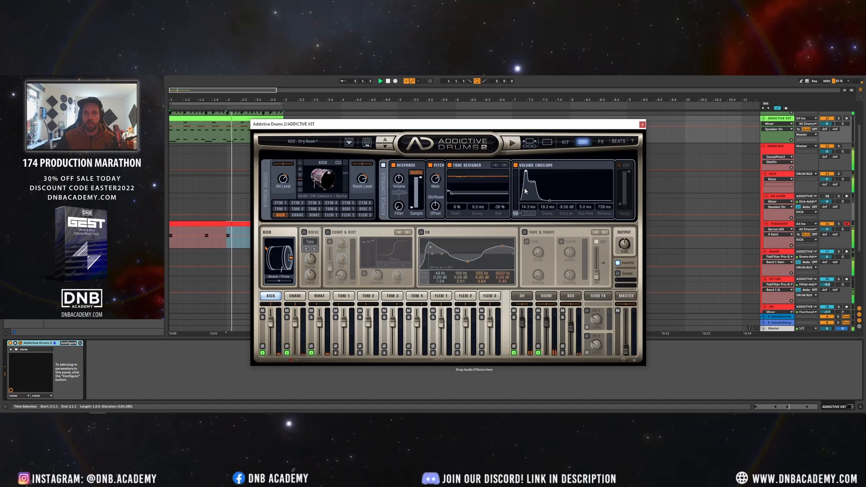
left_click_drag(525, 172, 521, 171)
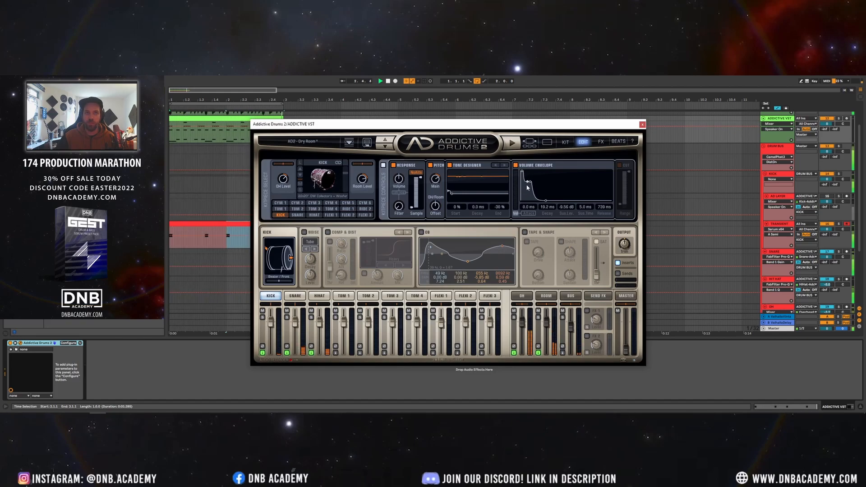
left_click_drag(522, 172, 528, 172)
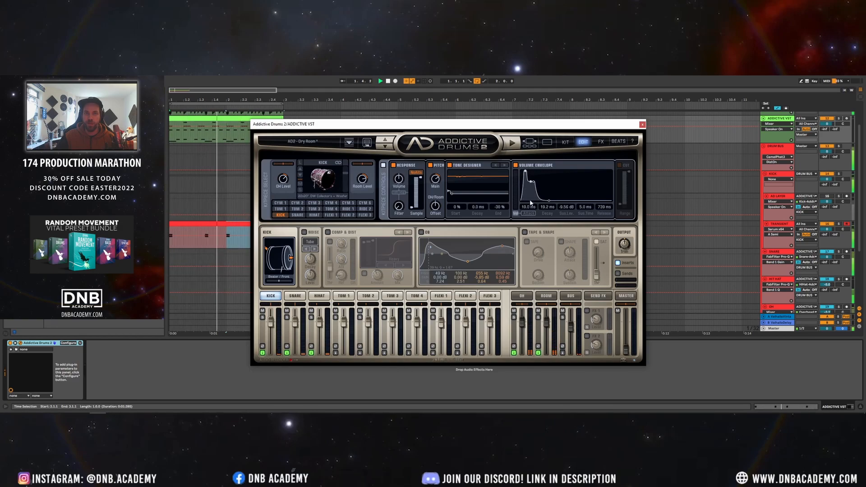
- Raise the TRANSIENT track's volume slightly above 0 dB while comparing it in the mix, and close Addictive Drums 2
left_click(827, 230)
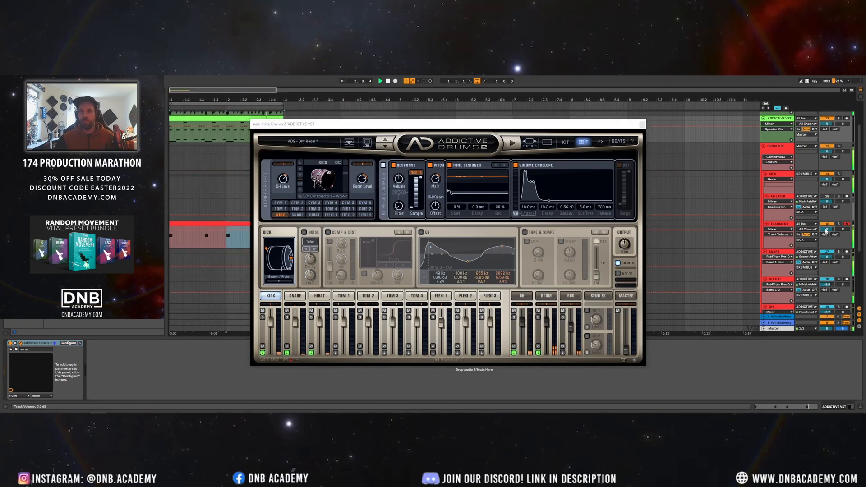
left_click_drag(826, 231, 826, 233)
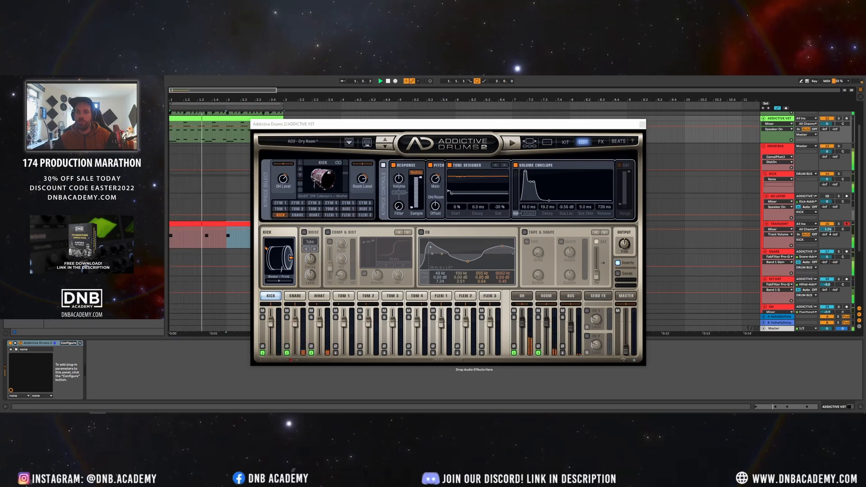
left_click(827, 224)
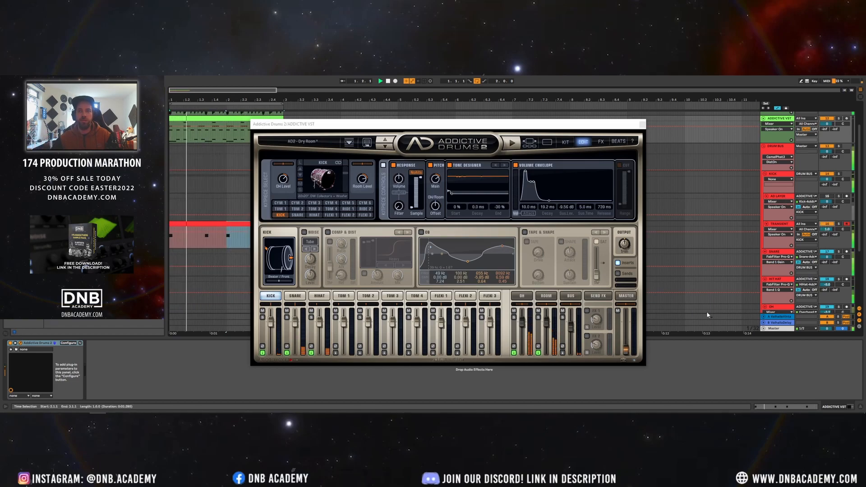
left_click_drag(828, 230, 828, 233)
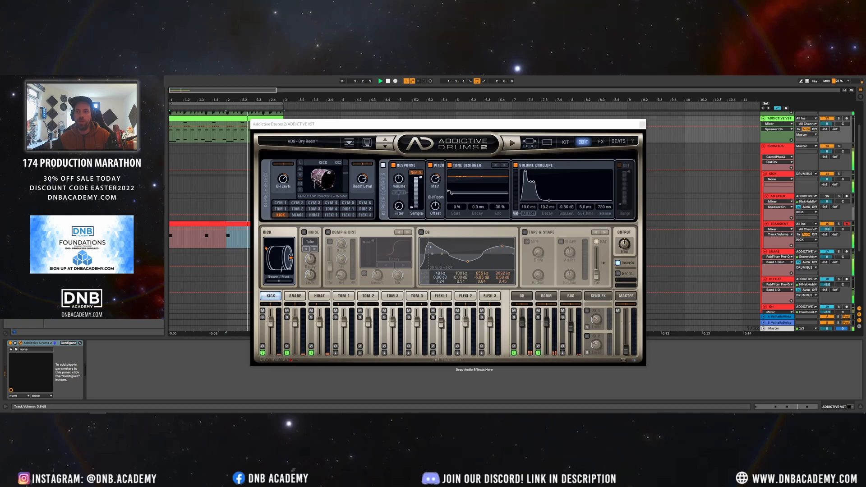
left_click(642, 124)
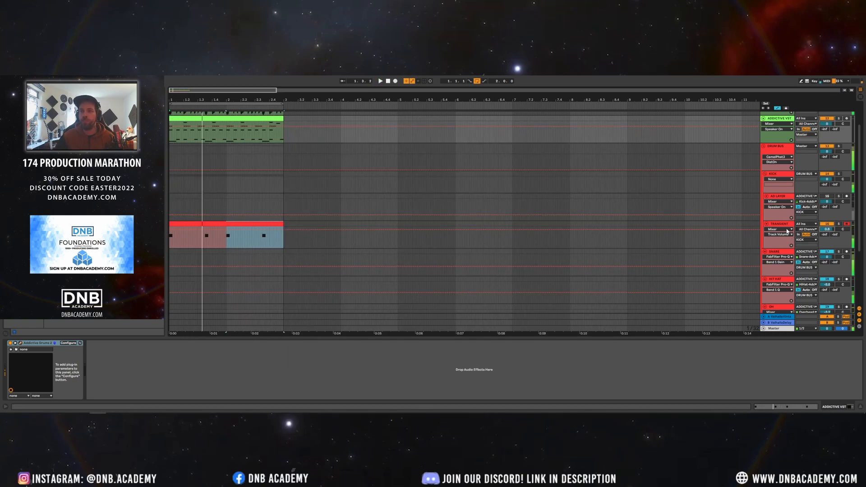
- Load the Analog ARP white sample into the noise oscillator of Serum on the TRANSIENT track and play the loop
left_click(785, 224)
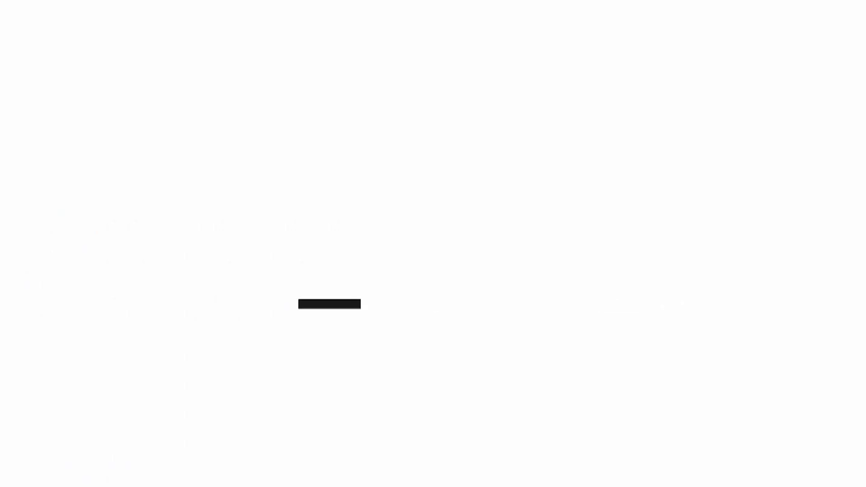
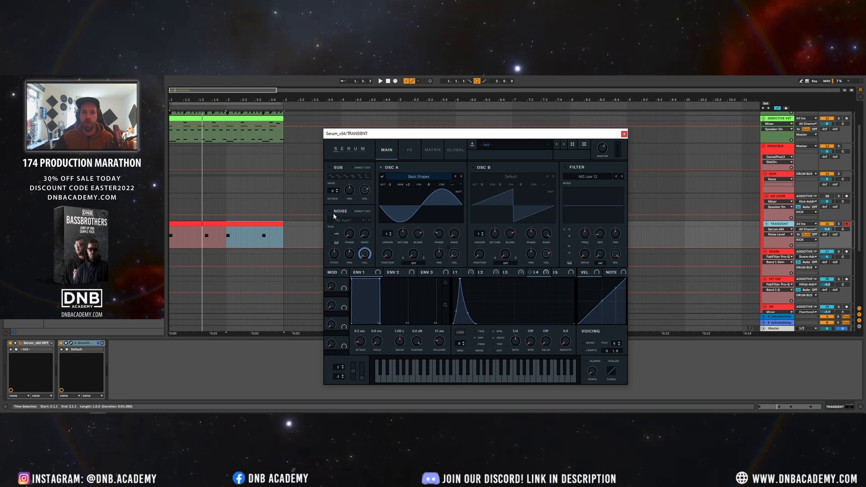
left_click(339, 217)
mouse_move(352, 228)
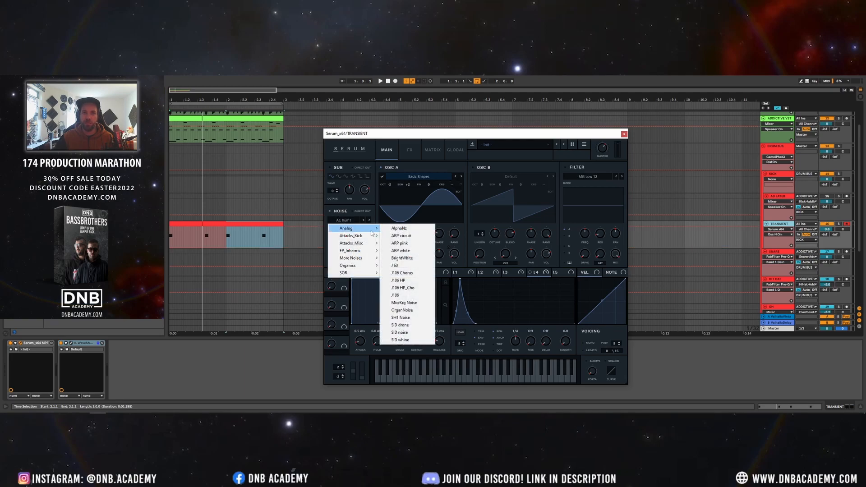
left_click(422, 253)
key("space")
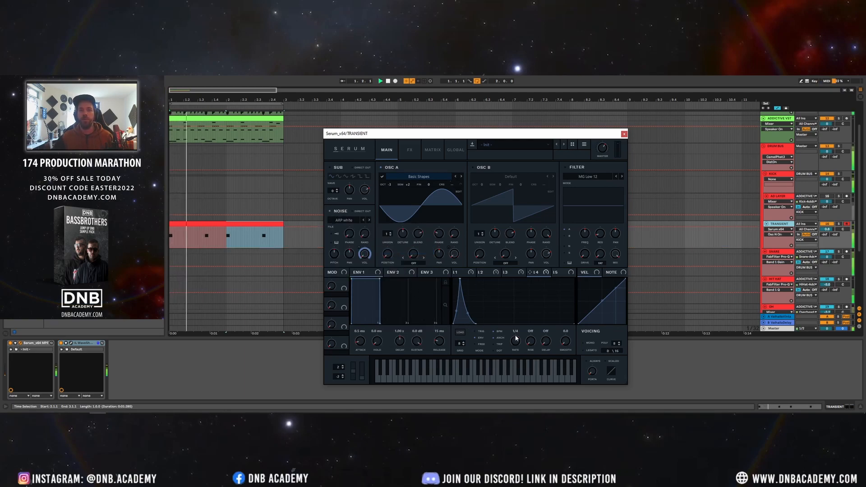
- Reshape LFO 4 so its peak starts almost immediately and falls away in a short decay
mouse_move(484, 328)
left_mouse_down()
mouse_move(500, 333)
mouse_move(475, 342)
left_mouse_up()
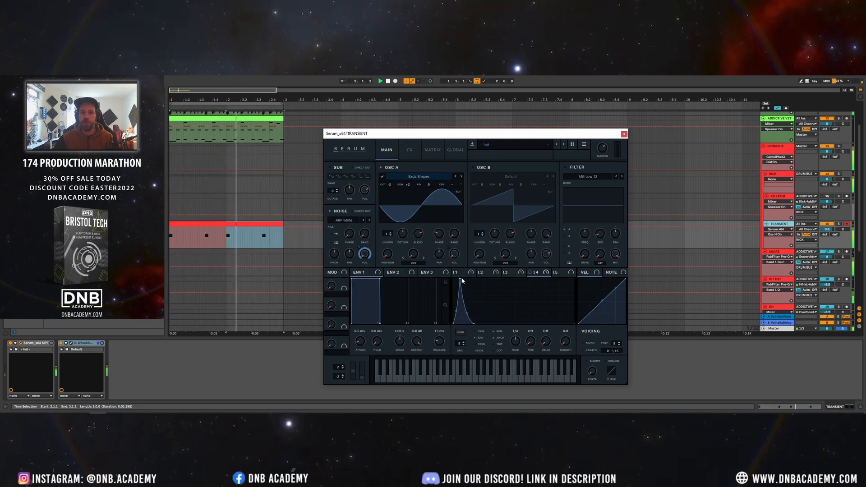
mouse_move(460, 279)
left_mouse_down()
mouse_move(459, 296)
mouse_move(455, 275)
left_mouse_up()
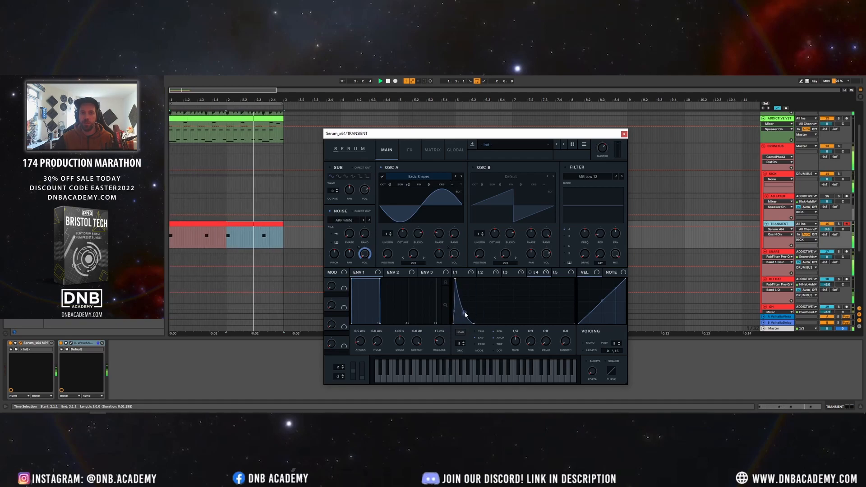
mouse_move(473, 325)
left_mouse_down()
mouse_move(483, 330)
mouse_move(470, 307)
mouse_move(475, 328)
left_mouse_up()
- Change the noise oscillator's sample to Stereo ARP White from More Noises
left_click(345, 220)
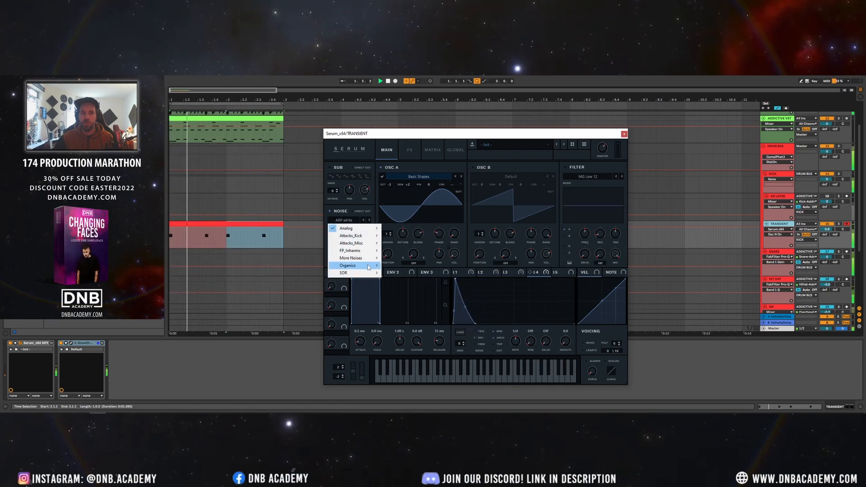
mouse_move(356, 258)
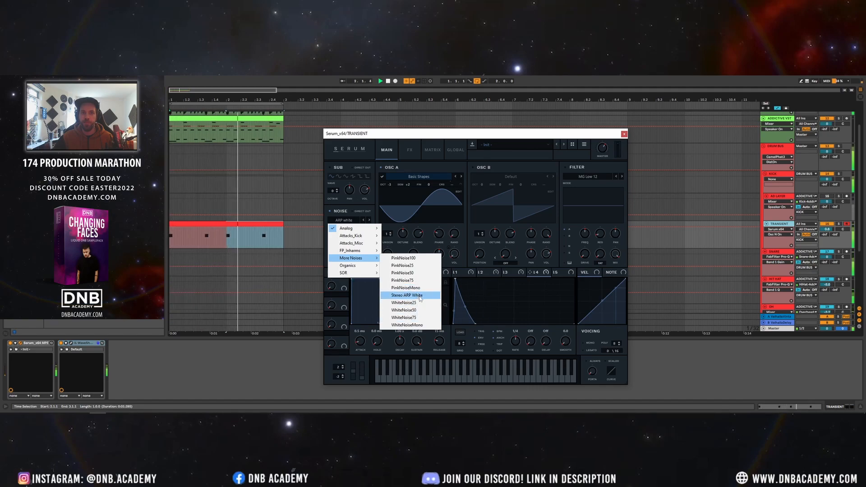
left_click(421, 295)
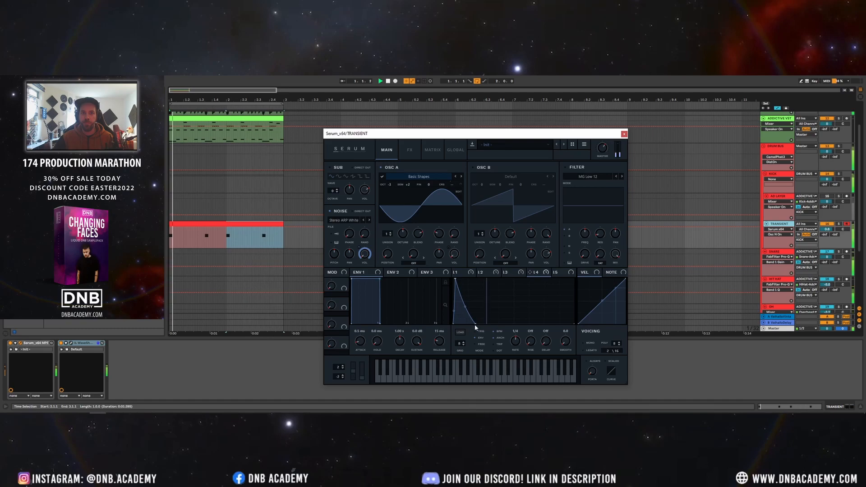
- Try a 1/2 rate for LFO 4, return it to 1/4, and lower the curve's peak
left_click_drag(514, 342, 505, 346)
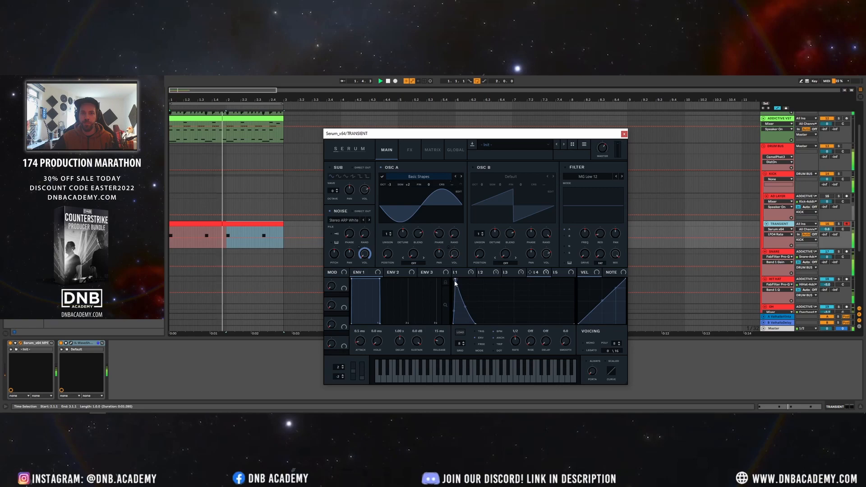
left_click_drag(516, 341, 517, 337)
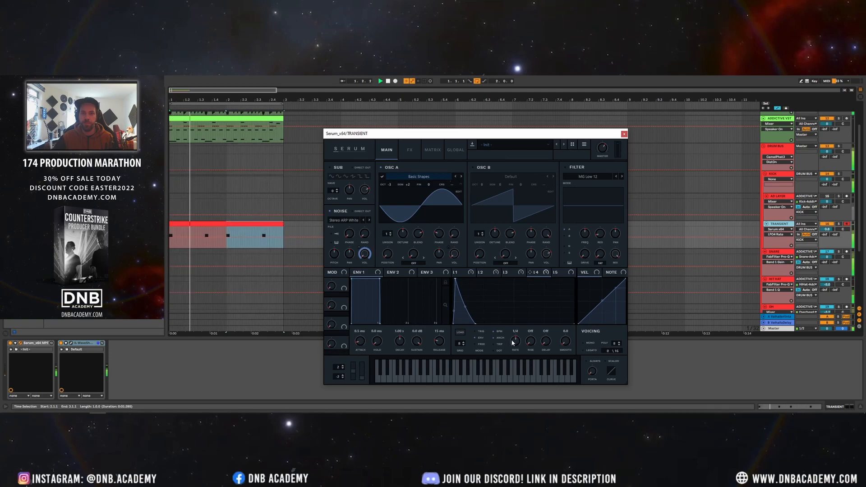
mouse_move(456, 276)
left_mouse_down()
mouse_move(461, 286)
mouse_move(454, 287)
left_mouse_up()
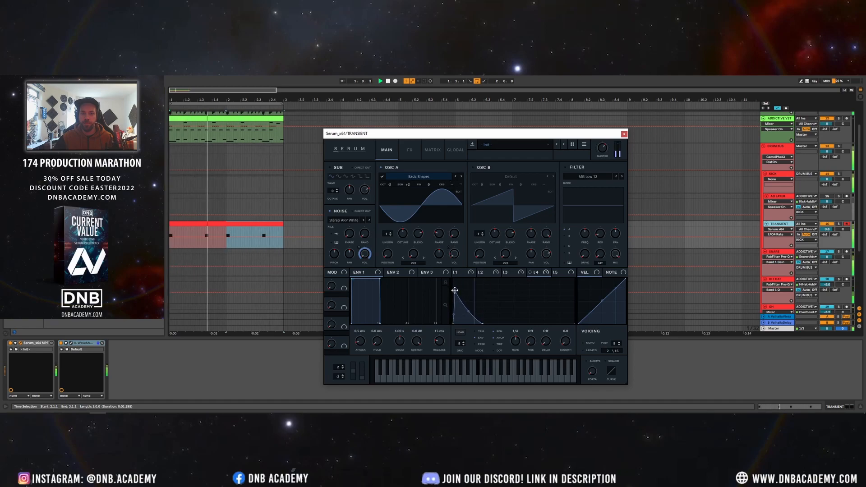
- Shorten the decay of the LFO 4 curve in Serum and play the loop with the plug-in window closed
left_click_drag(468, 314, 484, 332)
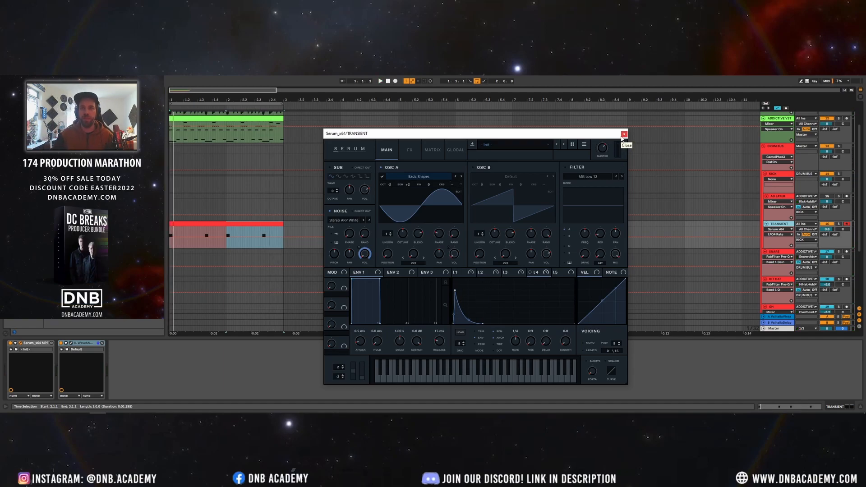
left_click(624, 133)
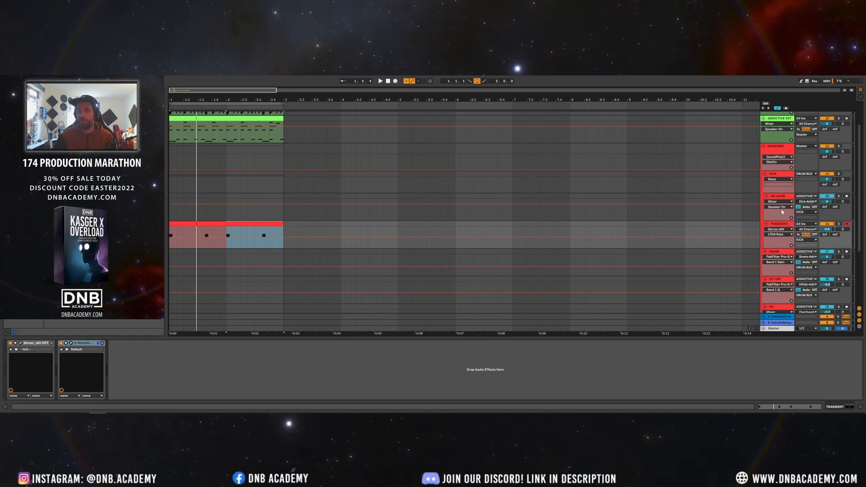
key("space")
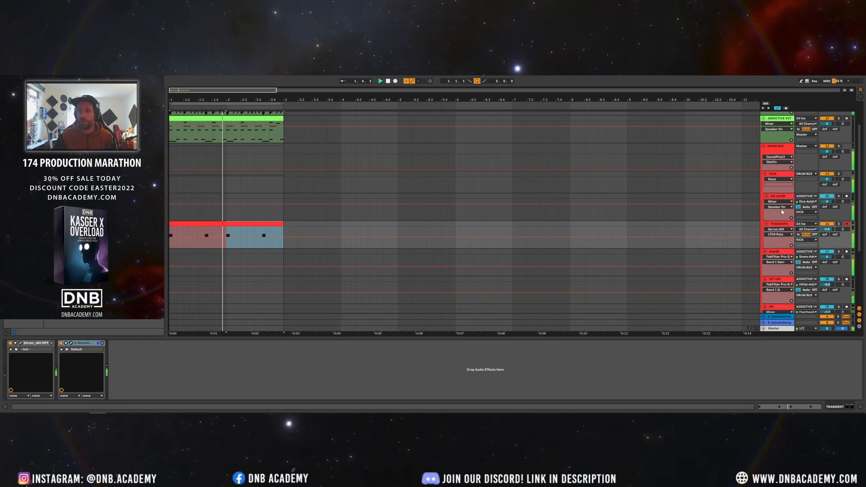
- Inspect the AD LAYER devices and the kick settings of Addictive Drums on the ADDICTIVE VST track
left_click(802, 204)
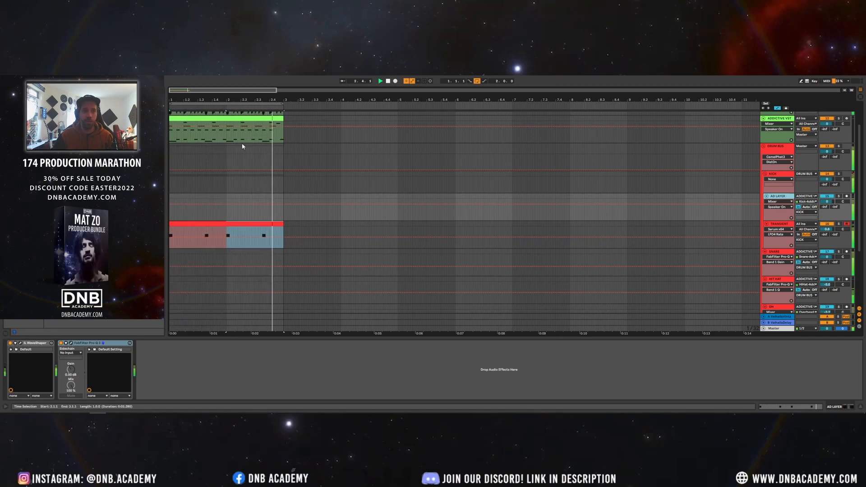
left_click(776, 136)
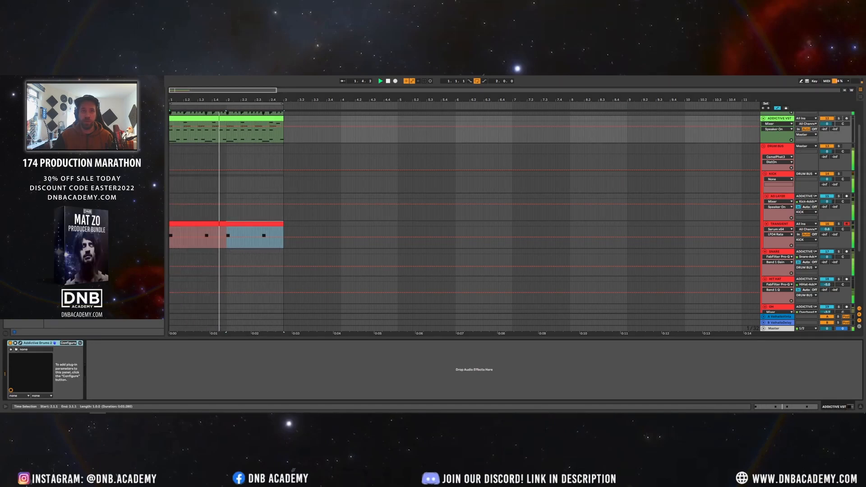
left_click(21, 344)
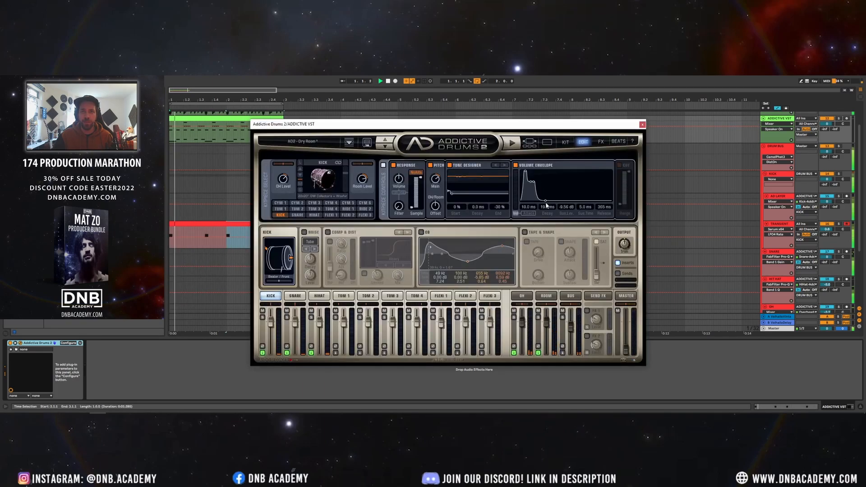
left_click(643, 125)
- Transpose all notes of the TRANSIENT clip up five semitones to B, trying neighbouring pitches while the loop plays
double_click(184, 225)
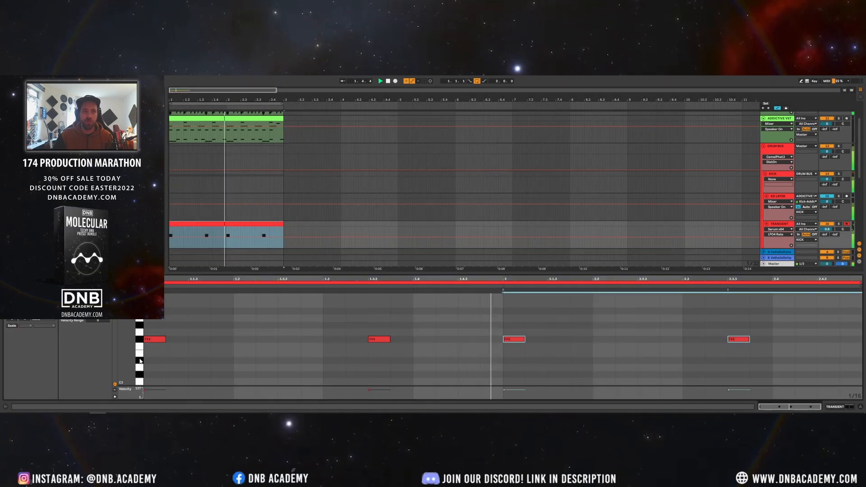
left_click_drag(153, 350, 863, 327)
key("Up")
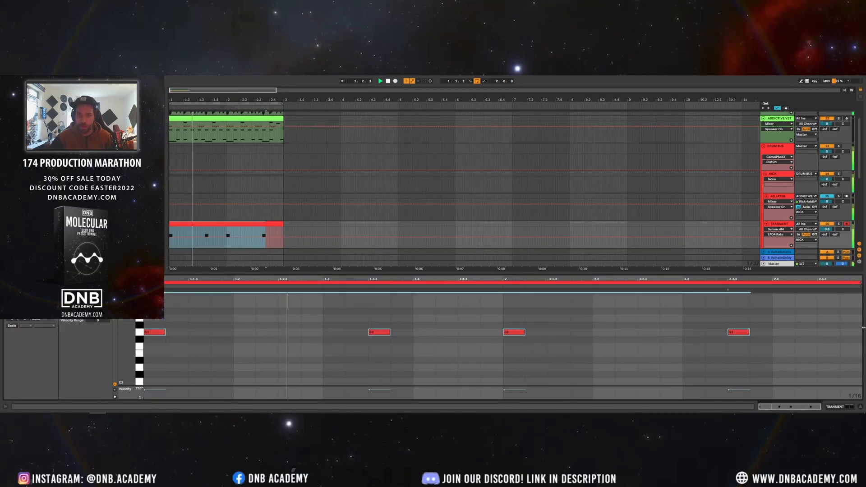
key("Up")
key("Up")
key("Up")
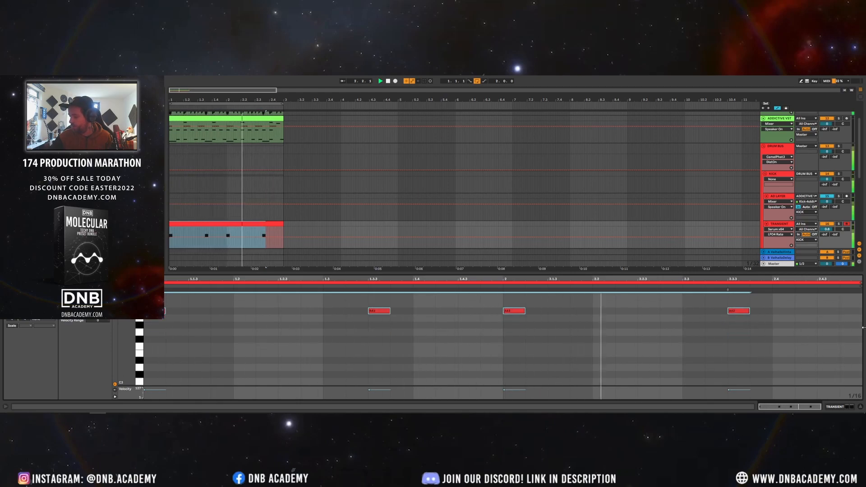
key("Down")
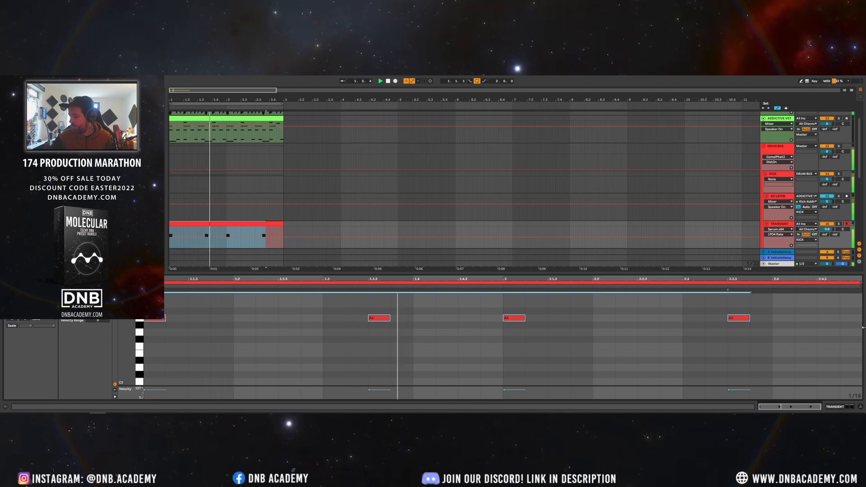
key("Up")
key("Up")
key("Up")
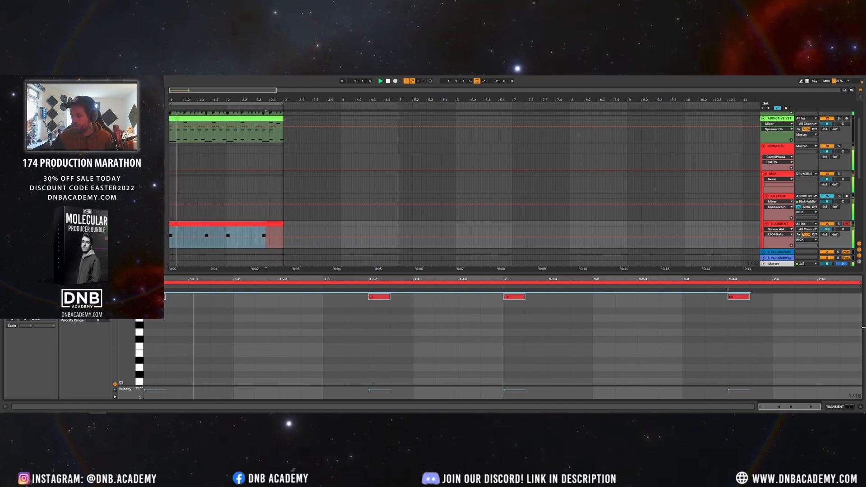
key("Down")
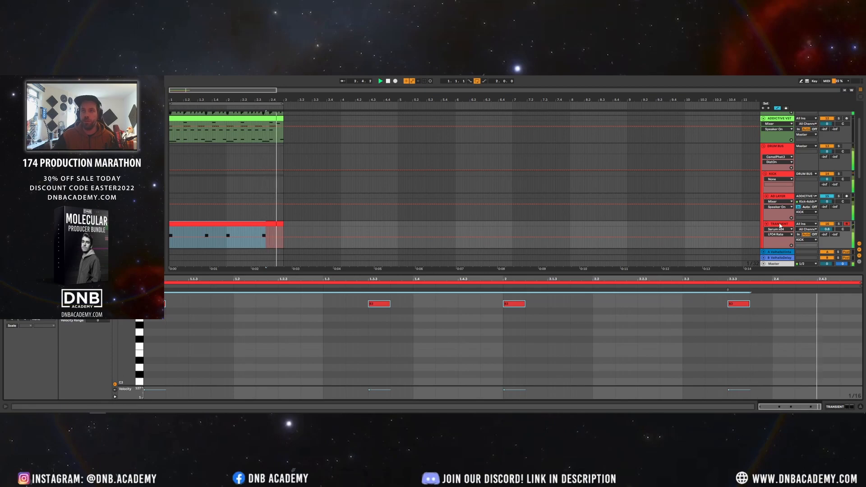
- Add a Glue Compressor after the waveshaper on the TRANSIENT track and listen to it in the loop
left_click(778, 224)
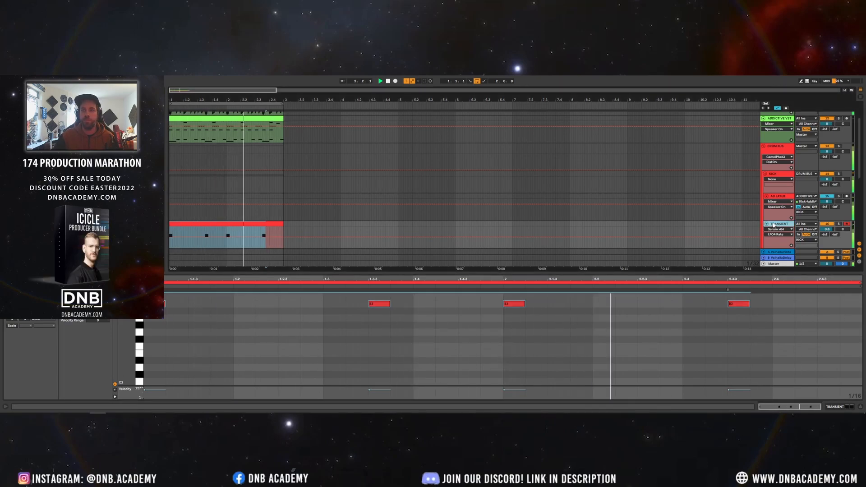
scroll(774, 225, "down", 2)
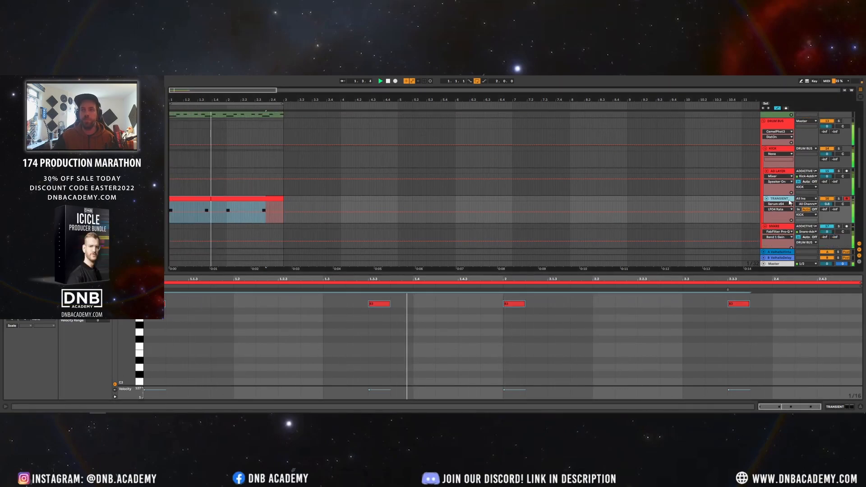
key("shift+Tab")
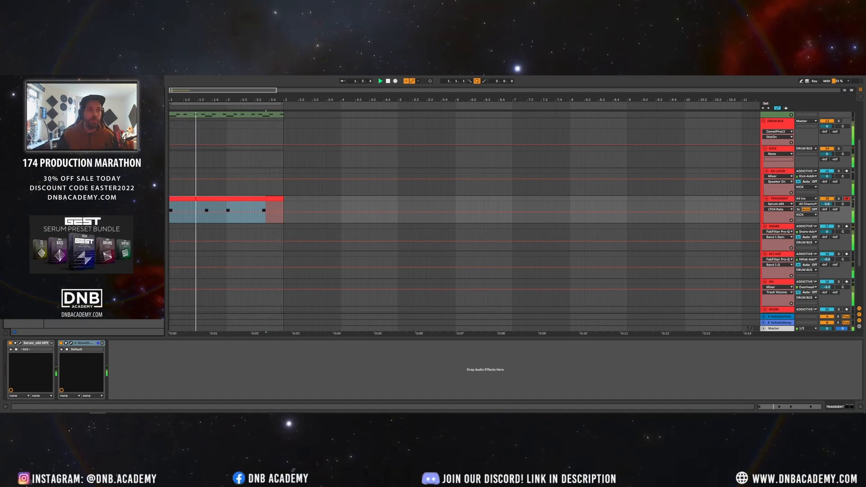
left_click_drag(81, 117, 144, 386)
key("space")
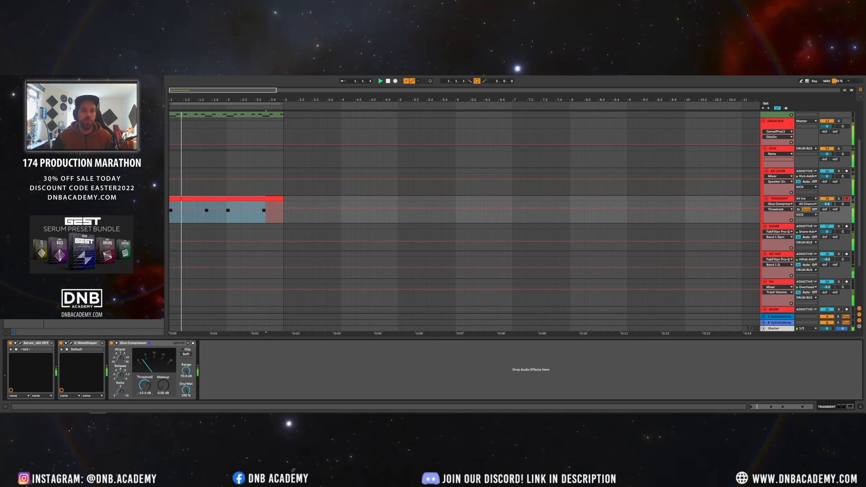
- Adjust the Glue Compressor's threshold to about -15.8 dB and makeup to about 3.97 dB, with soft clipping enabled
left_click_drag(145, 385, 120, 356)
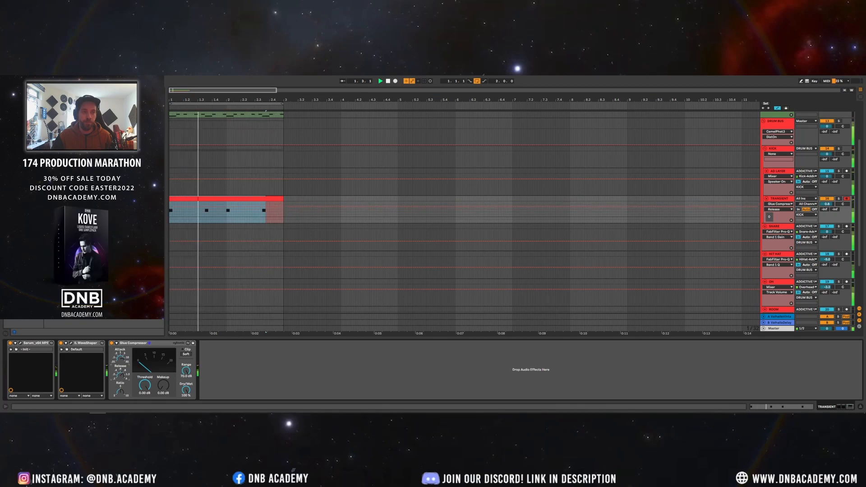
left_click_drag(145, 386, 169, 377)
left_click(186, 354)
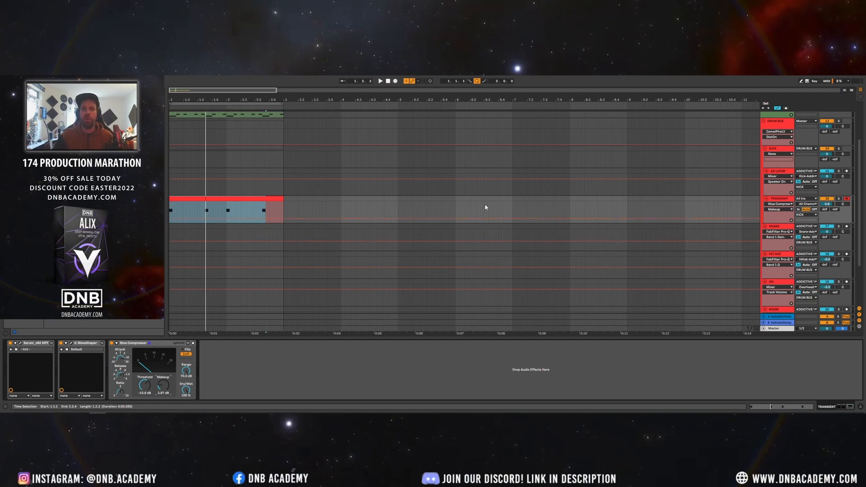
- Review the device chains of the TRANSIENT, DRUM BUS, KICK and SNARE tracks and audition the snare alone
left_click(777, 200)
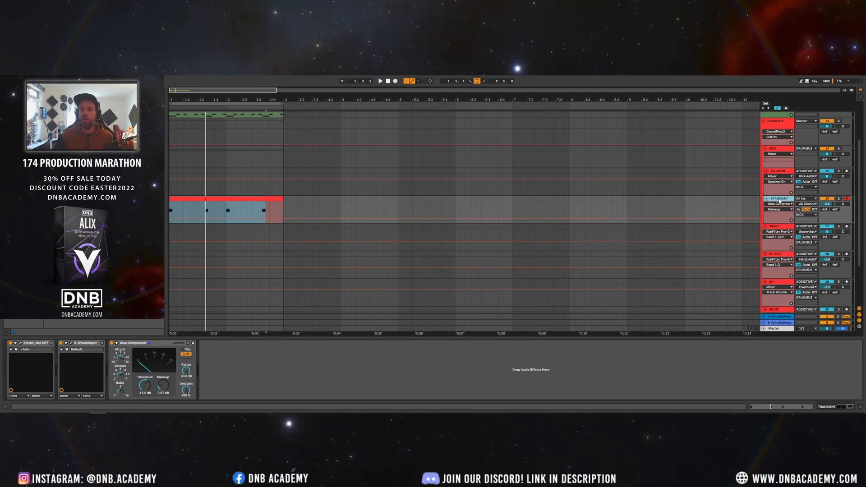
left_click(770, 127)
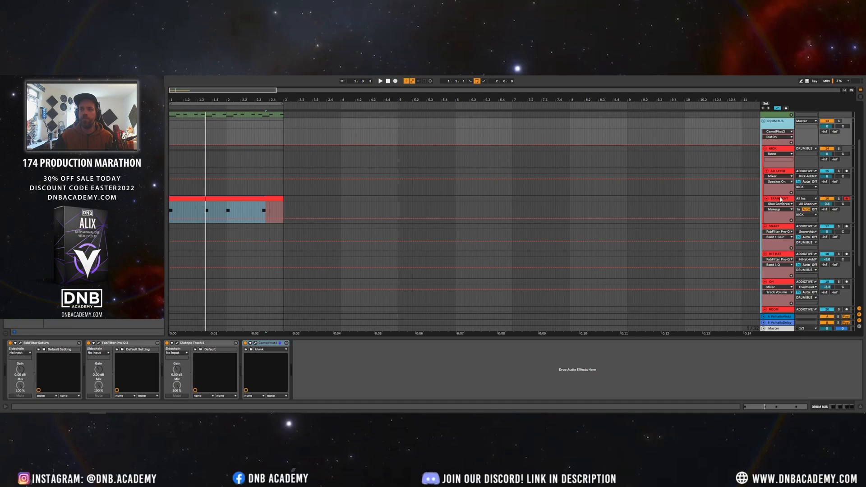
left_click(779, 159)
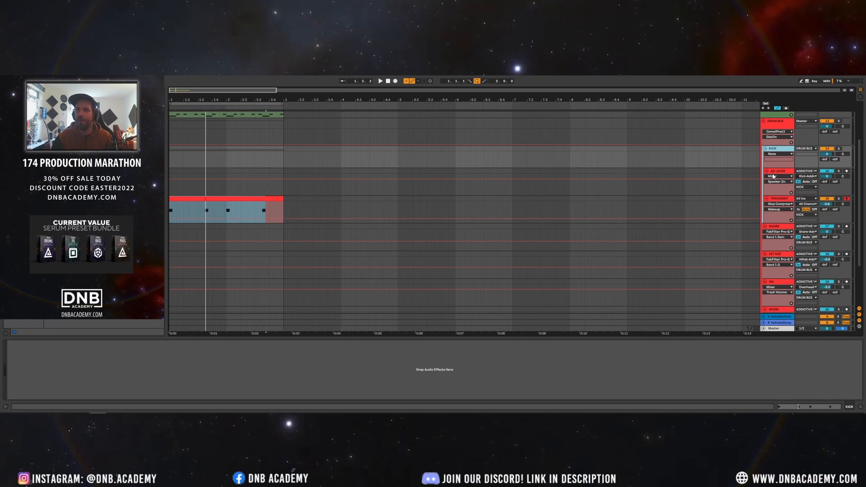
left_click(774, 228)
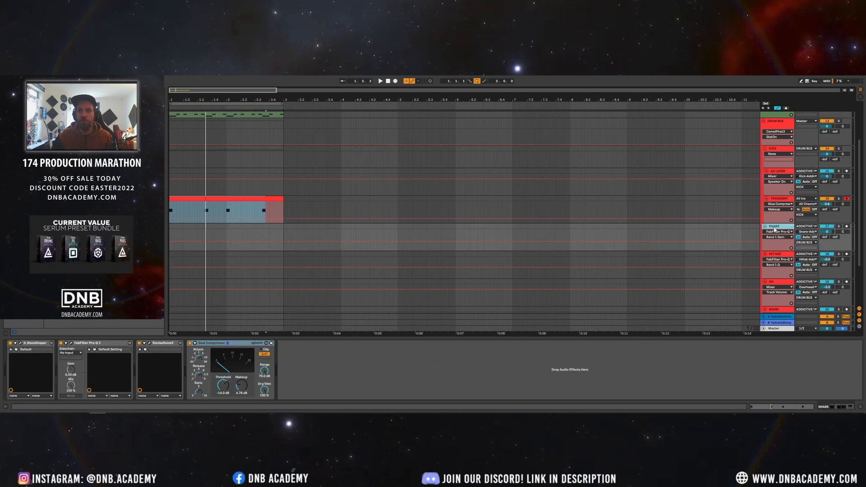
left_click(841, 227)
key("space")
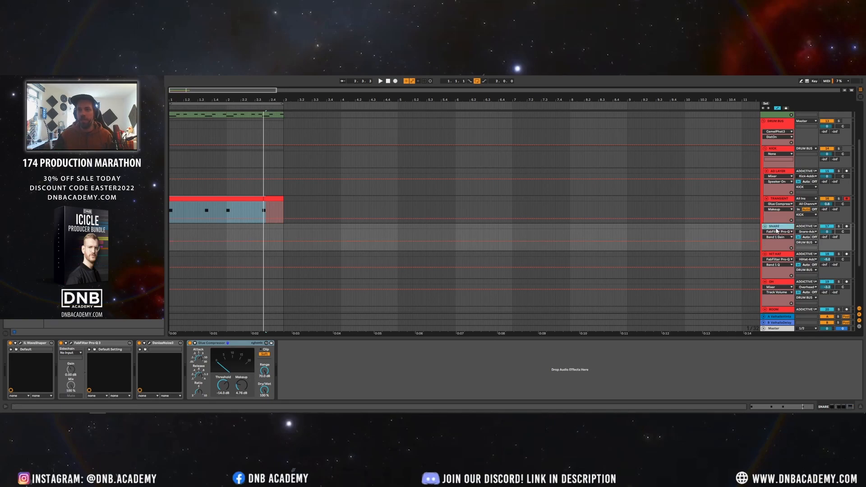
- Put the SNARE track into a group named SNARE and rename the grouped track AD LAYER
key("ctrl+g")
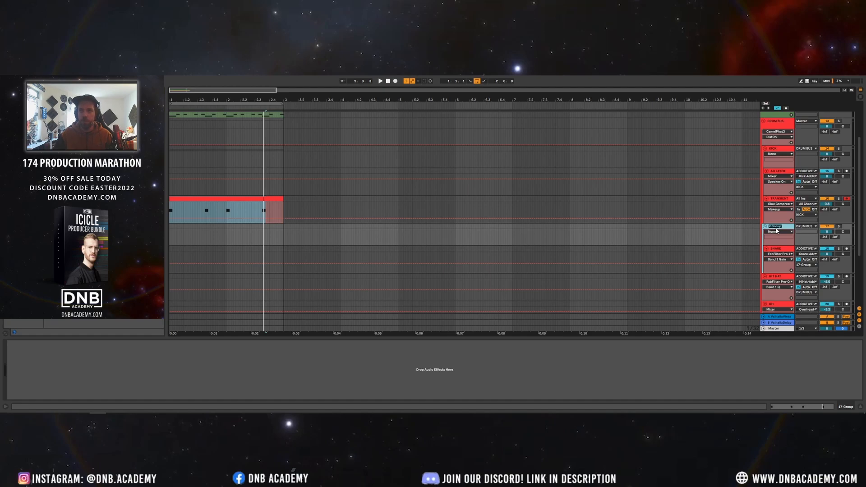
left_click(789, 249)
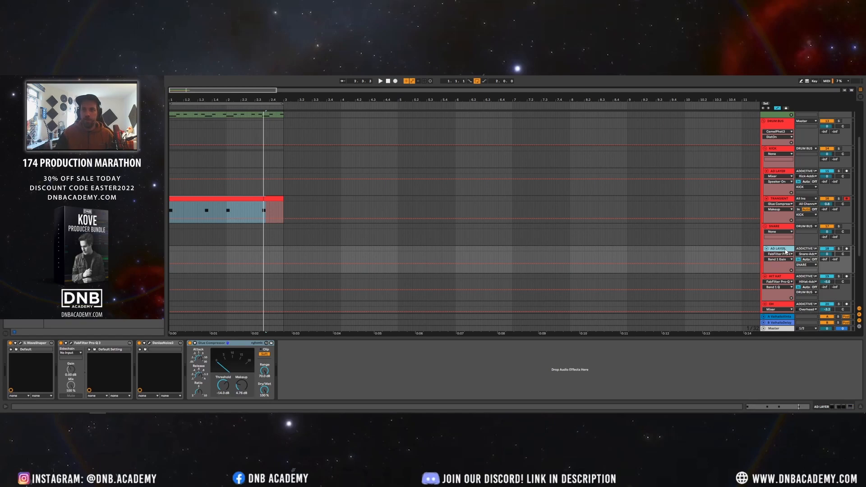
- Add a MIDI track with Serum below AD LAYER in the SNARE group and create an empty two-bar clip at bar 1
key("ctrl+shift+t")
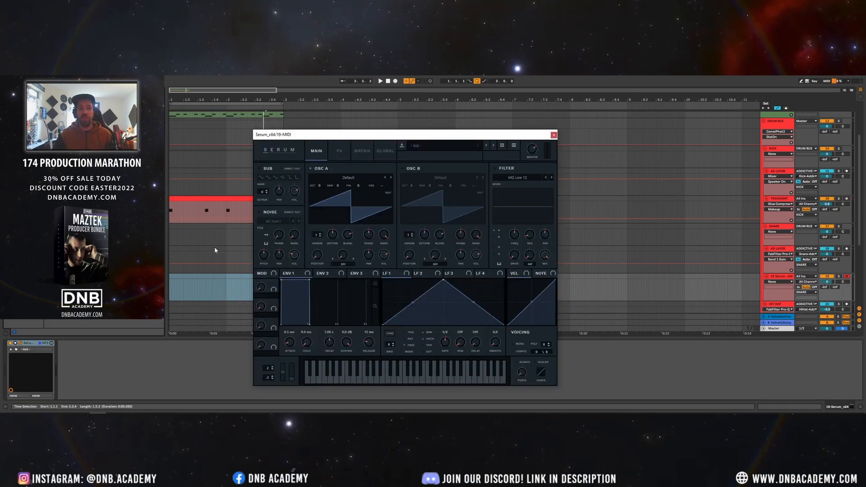
left_click(553, 136)
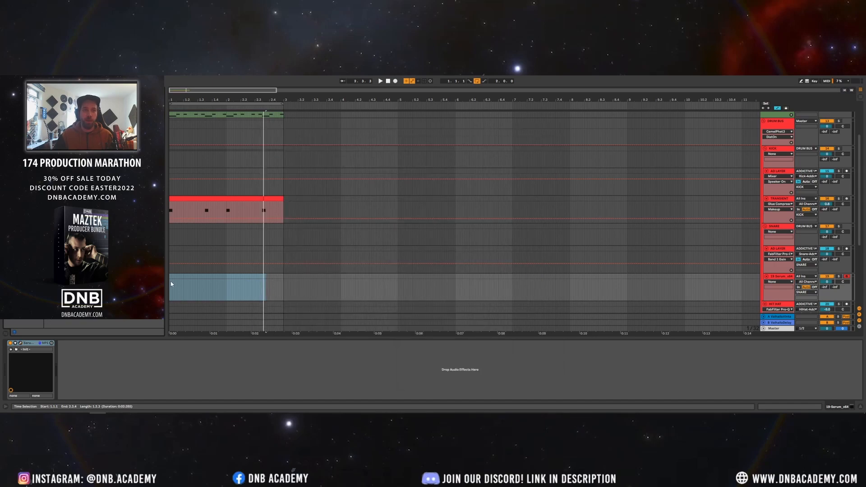
left_click(172, 284)
left_click_drag(274, 284, 174, 288)
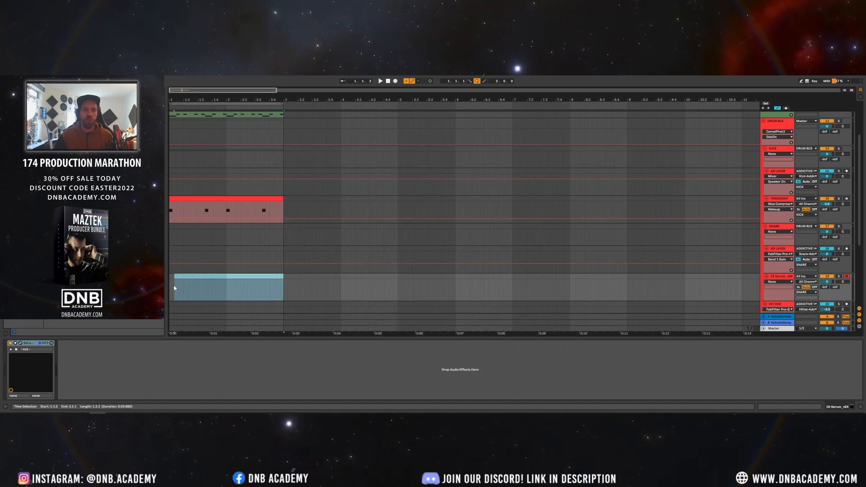
key("super+shift+m")
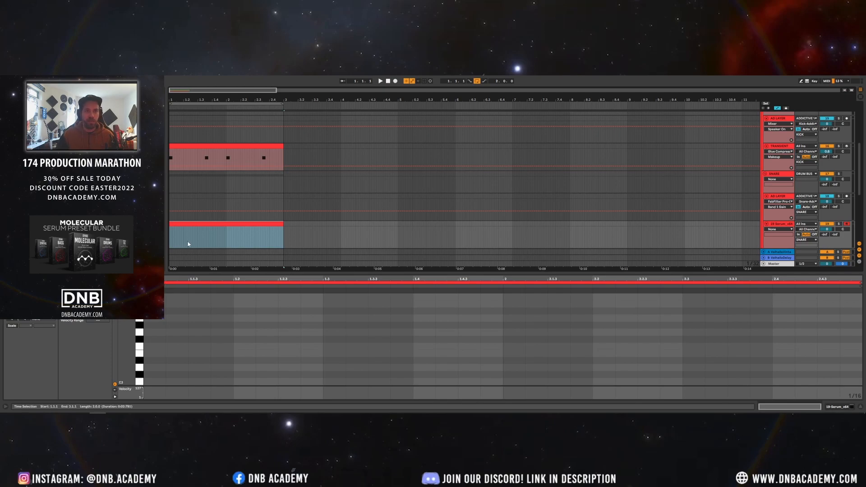
- Enter a sixteenth F#3 note at 1.2 in the new clip and duplicate it to 1.4, 2.2 and 2.4
left_click(201, 363)
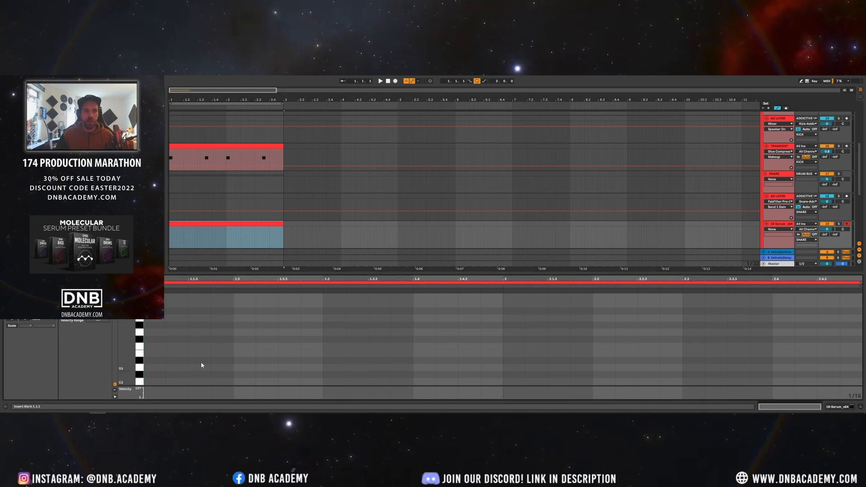
double_click(234, 339)
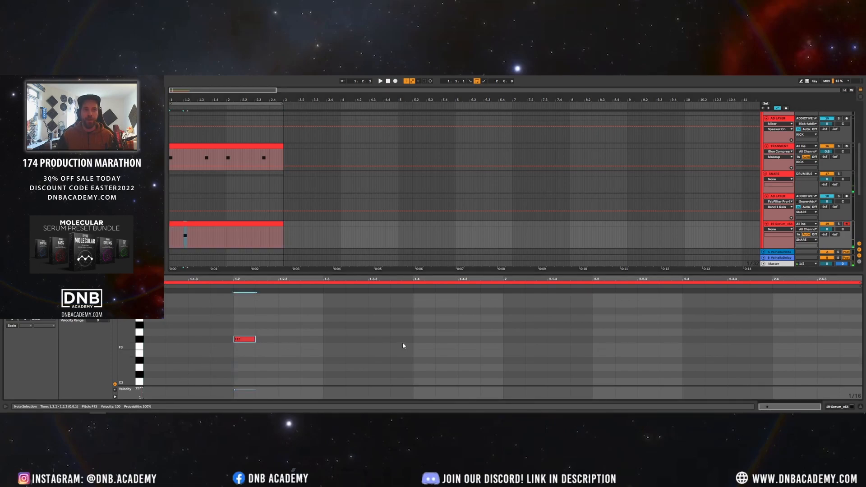
left_click_drag(412, 338, 243, 339)
key("super+d")
key("super+d")
key("super+d")
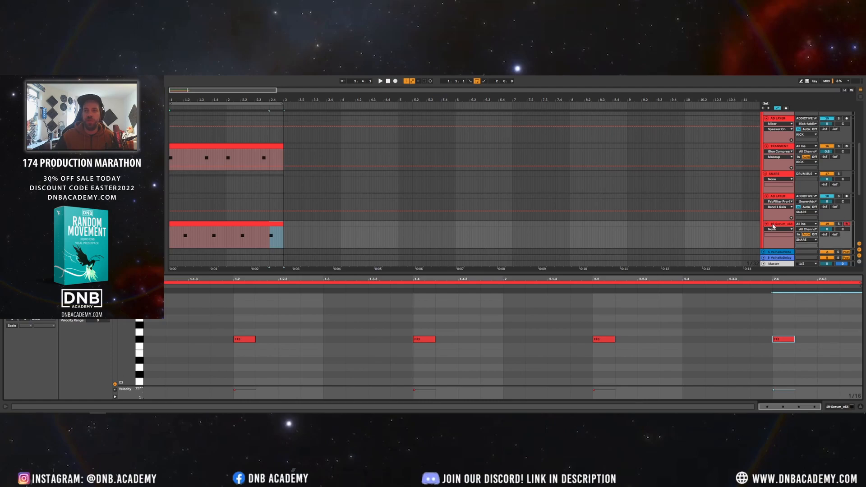
- Solo the SNARE group during loop playback and show the device chain of its Serum track
left_click(835, 185)
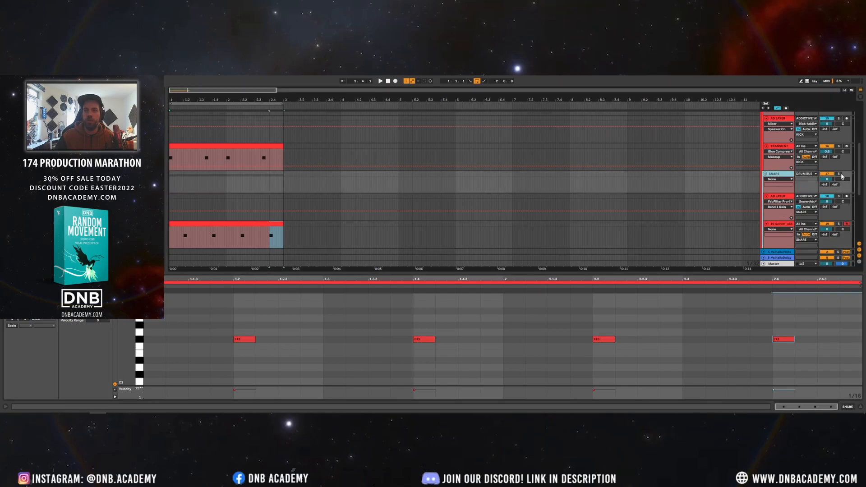
left_click(838, 175)
key("space")
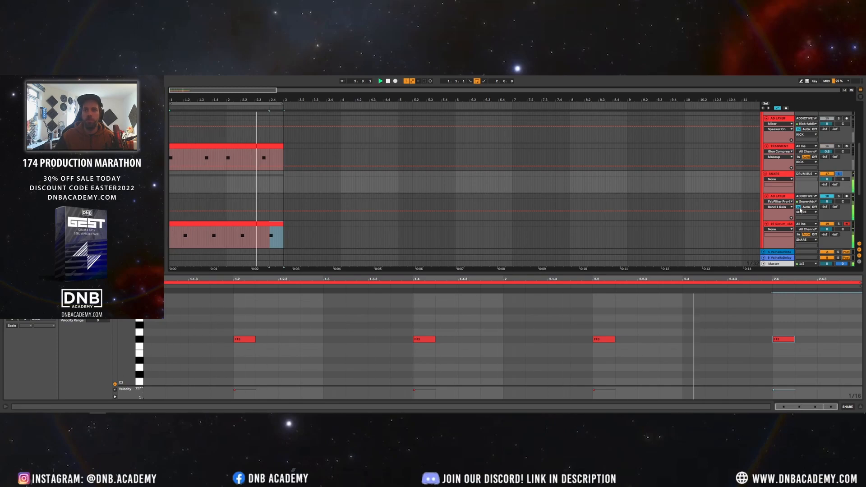
left_click(788, 224)
double_click(788, 224)
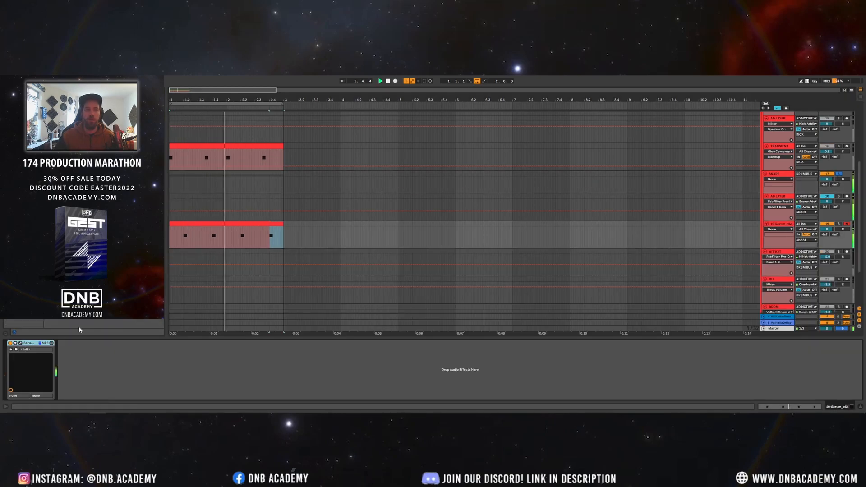
- Open Serum on the snare's second layer and shape LFO 1 as a curved decay with a short hold at its start
left_click(21, 344)
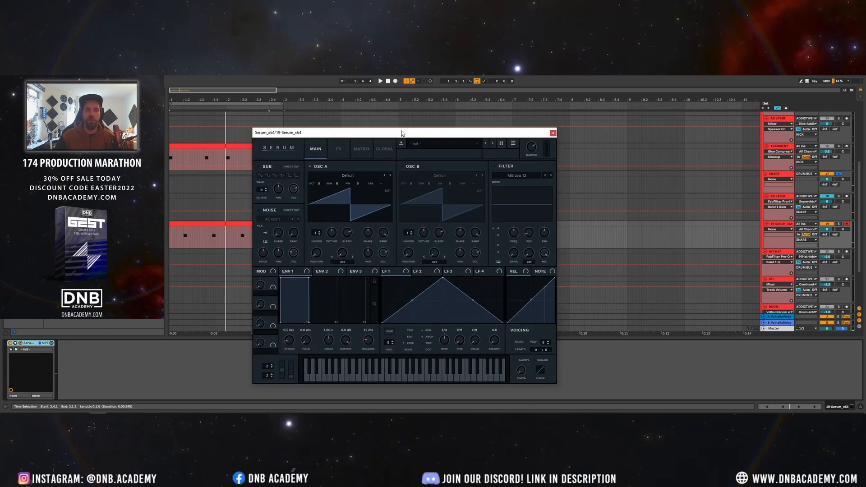
left_click_drag(400, 131, 457, 151)
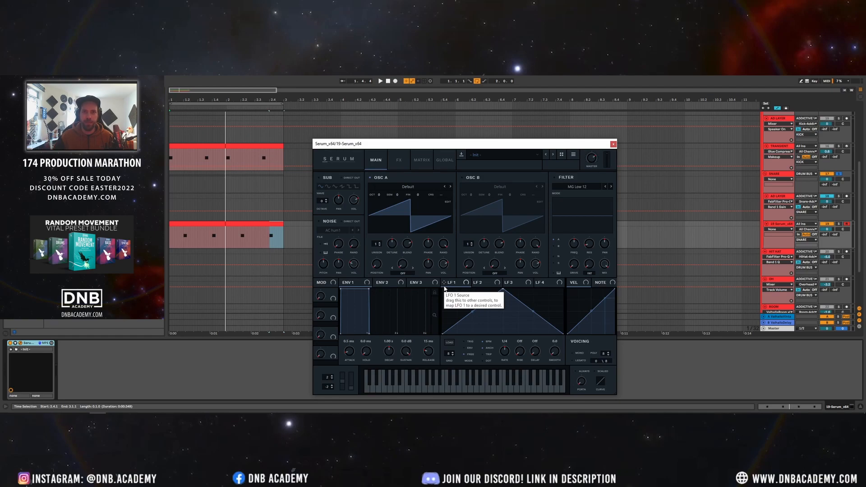
left_click_drag(503, 289, 443, 290)
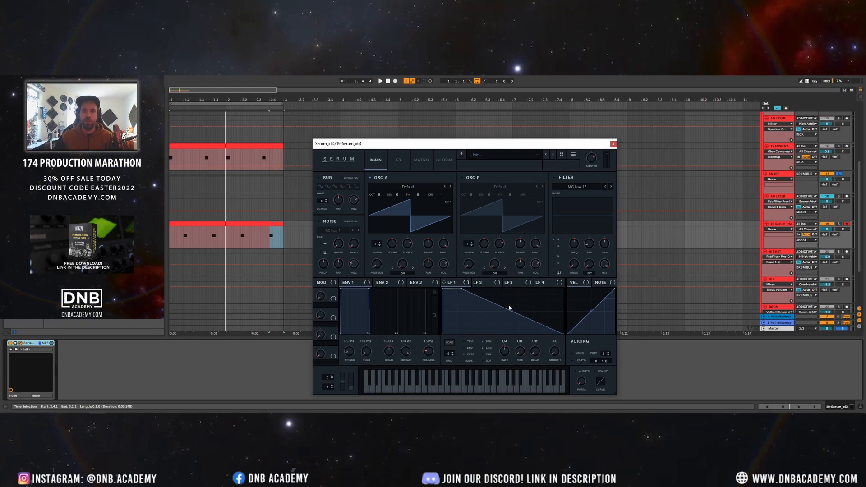
left_click_drag(508, 308, 480, 305)
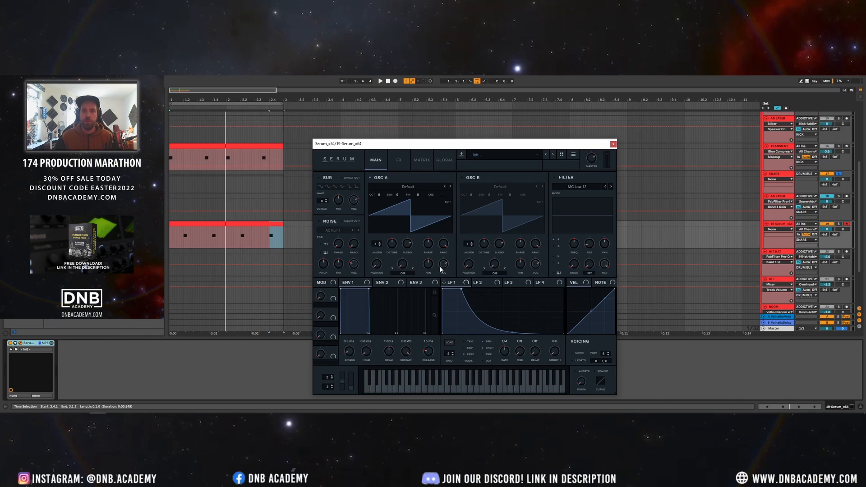
- Load the Basic Shapes wavetable in oscillator A, adjust its phase settings, and modulate its level with LFO 1
left_click(407, 188)
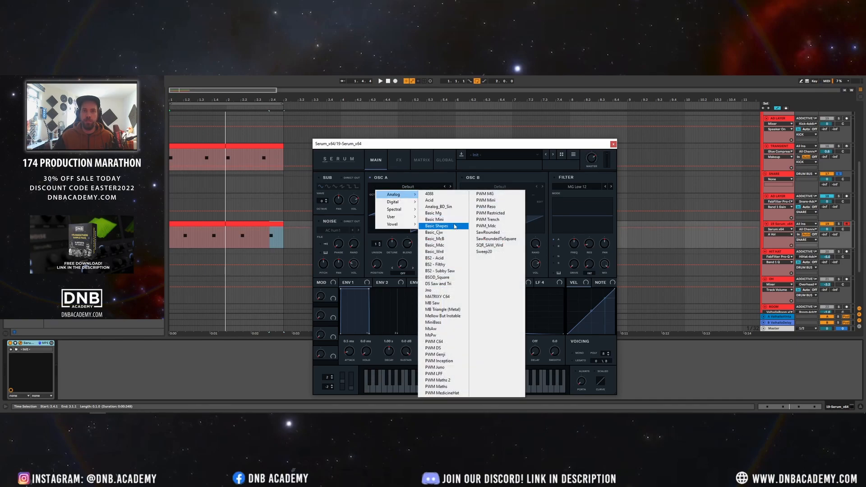
left_click(439, 199)
left_click(429, 246)
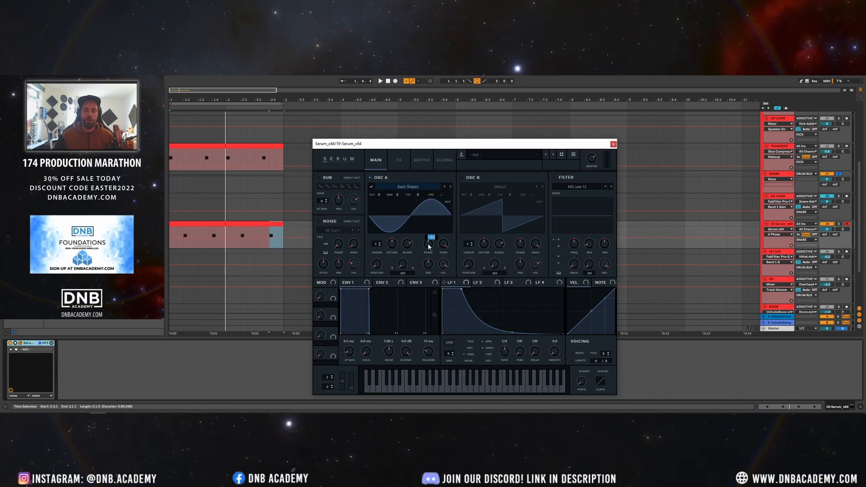
left_click(443, 243)
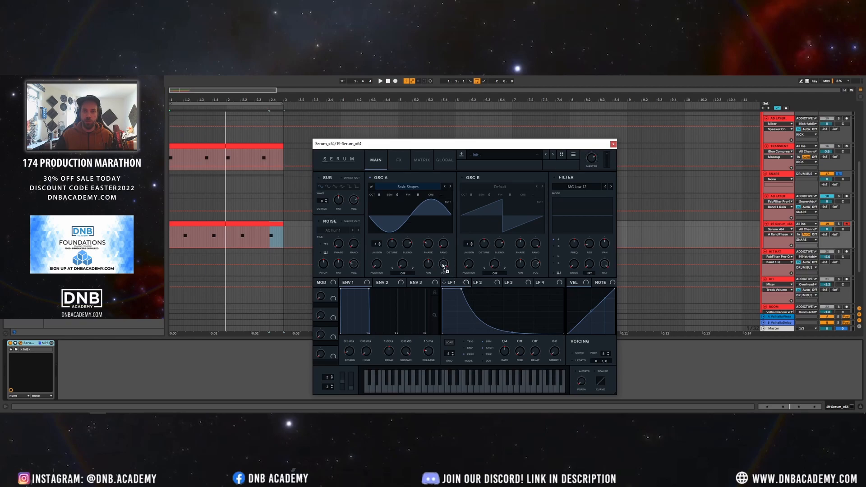
left_click_drag(442, 257, 429, 137)
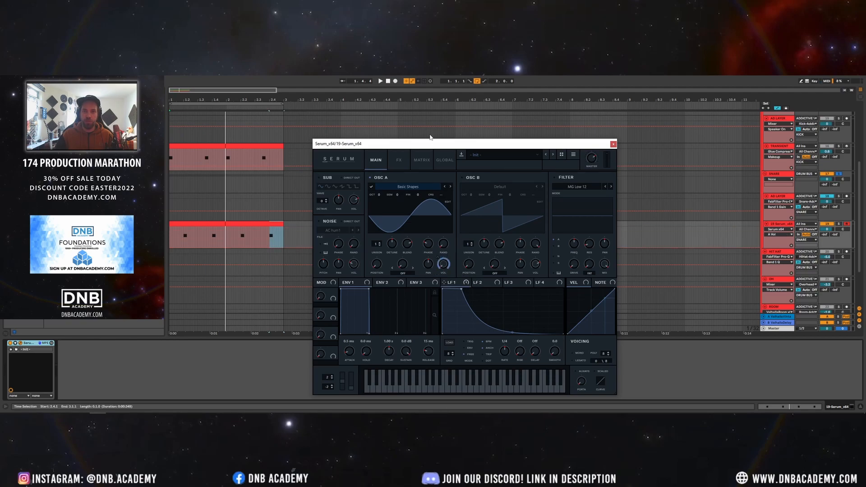
- During playback, set LFO 1's rate to 1/8 with its decay ending before the cycle does, and envelope 1's attack to 0.0 ms
key("space")
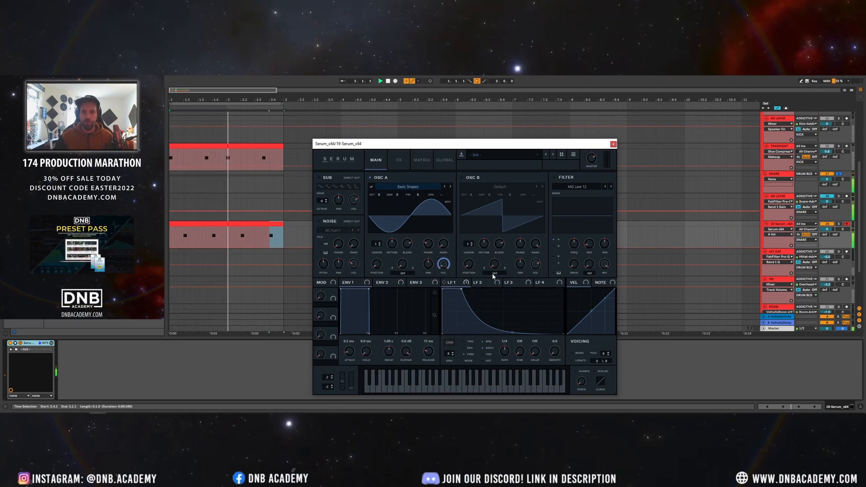
left_click_drag(461, 289, 458, 289)
left_click_drag(506, 354, 506, 348)
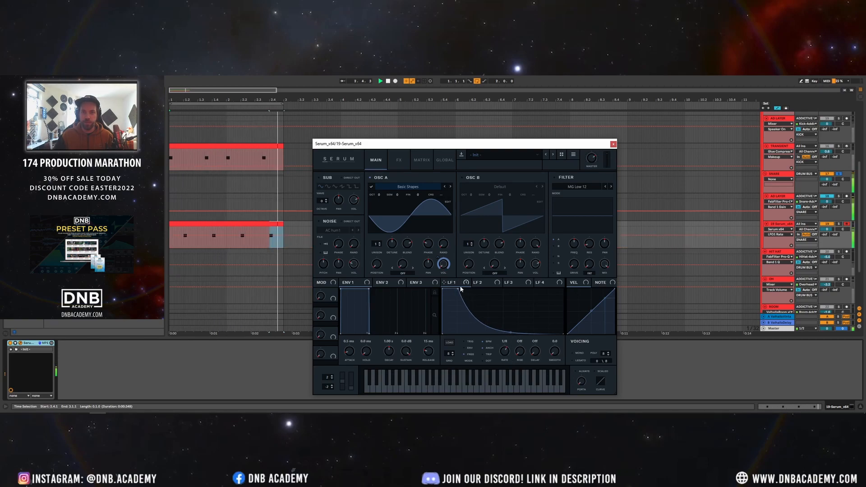
left_click_drag(456, 291, 464, 289)
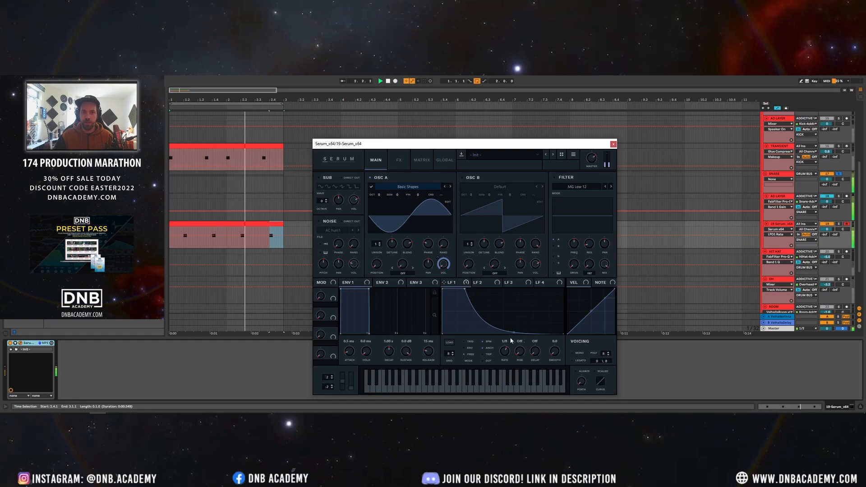
left_click_drag(514, 332, 514, 325)
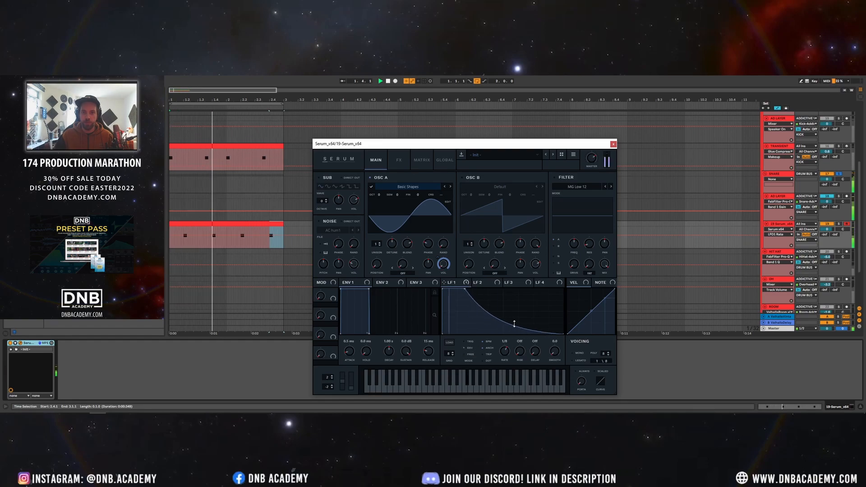
left_click_drag(465, 289, 460, 290)
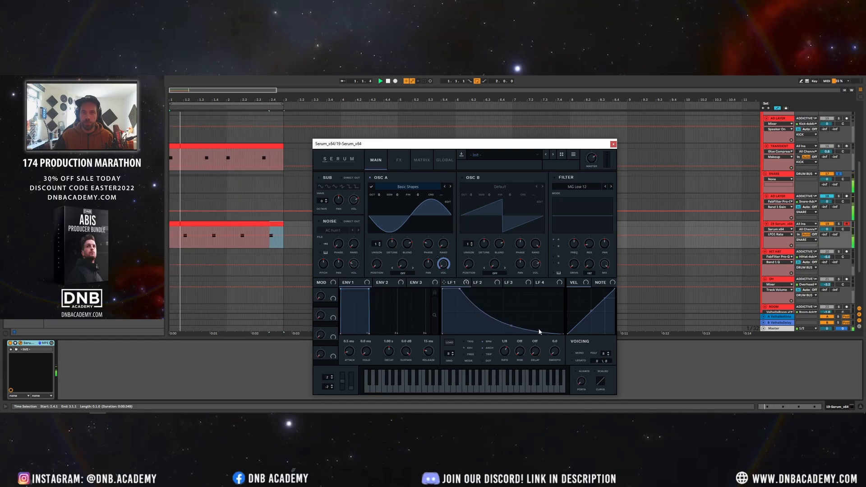
mouse_move(534, 331)
left_mouse_down()
mouse_move(506, 336)
mouse_move(529, 339)
mouse_move(519, 341)
left_mouse_up()
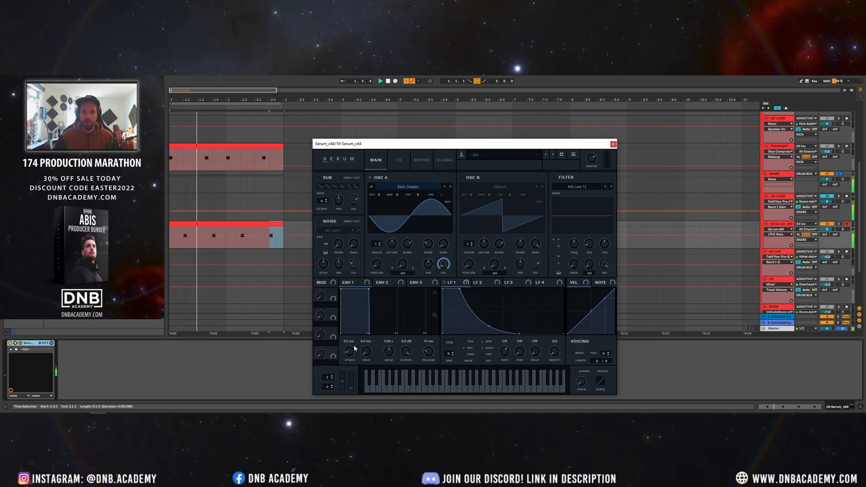
left_click_drag(352, 349, 353, 361)
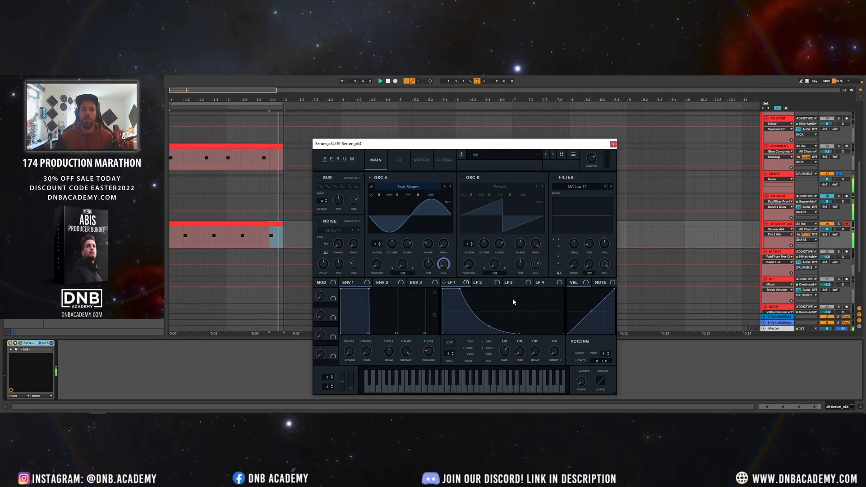
- Give LFO 2 a steep decay at rate 1/8 modulating oscillator A's coarse pitch, and tune oscillator A to octave -1 and semitone +5
left_click(480, 284)
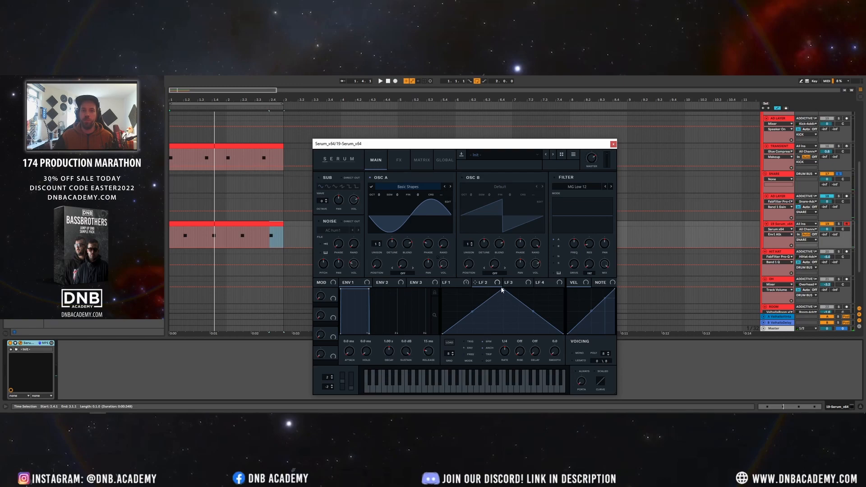
left_click_drag(502, 290, 442, 289)
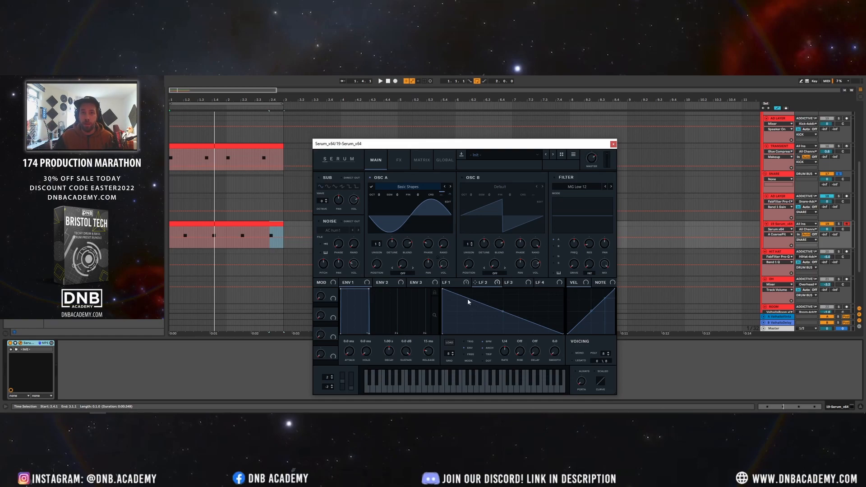
left_click_drag(469, 299, 469, 355)
left_click_drag(450, 316, 499, 345)
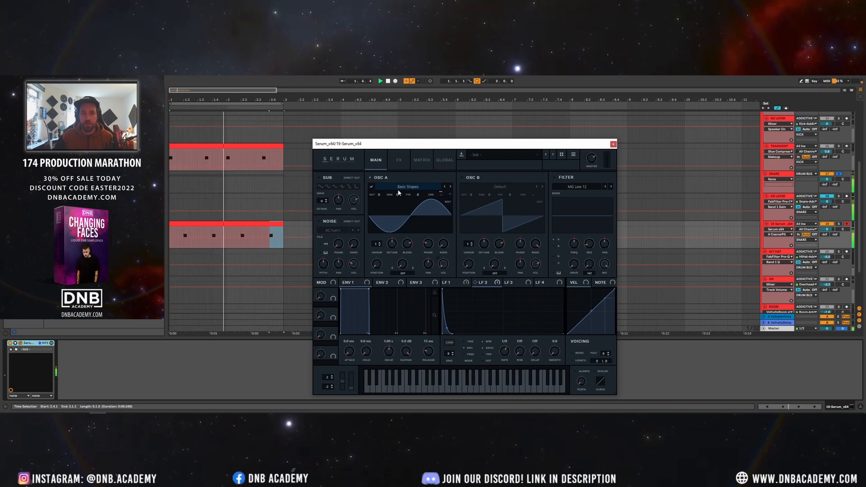
left_click_drag(378, 195, 402, 160)
left_click_drag(397, 195, 398, 203)
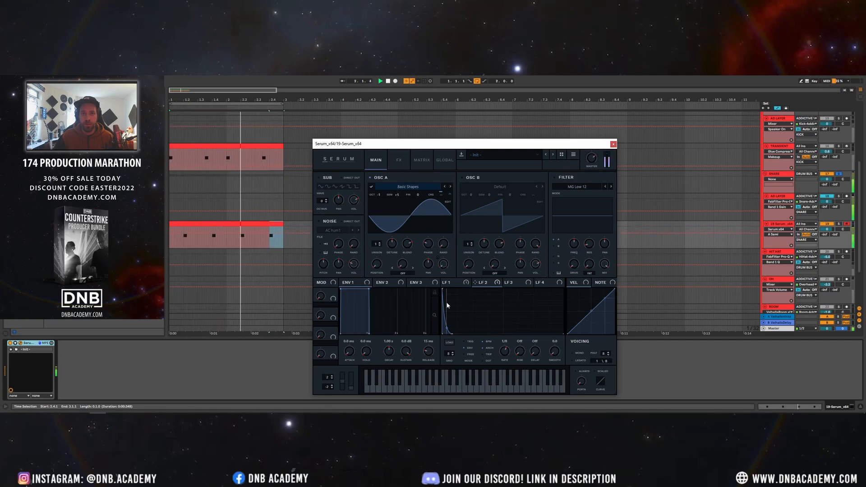
- Solo the Serum snare track and shorten LFO 1's initial hold and decay
left_click(839, 224)
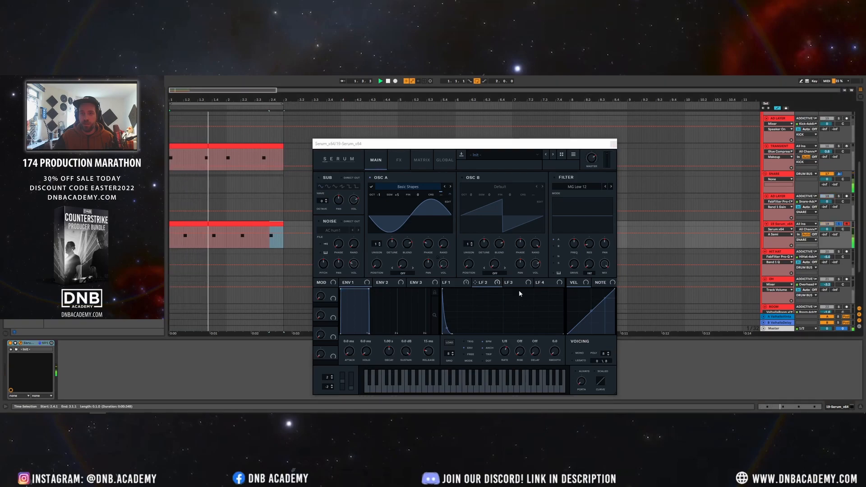
left_click(486, 284)
left_click(452, 284)
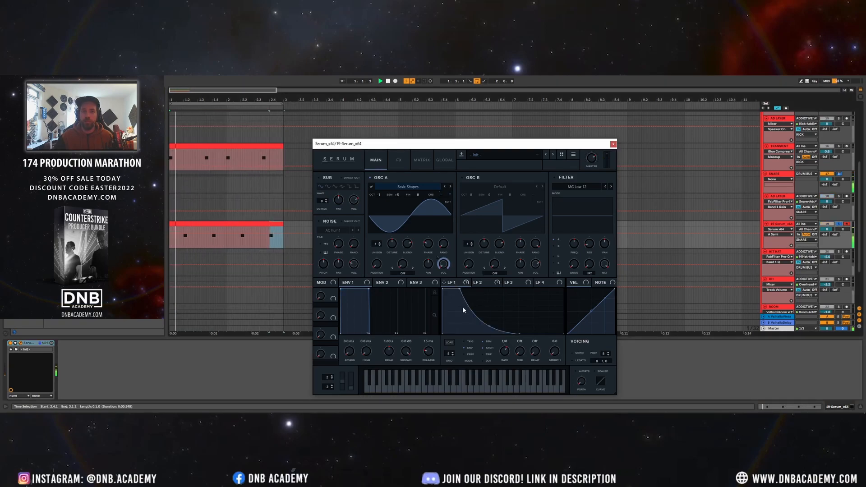
left_click_drag(460, 290, 447, 289)
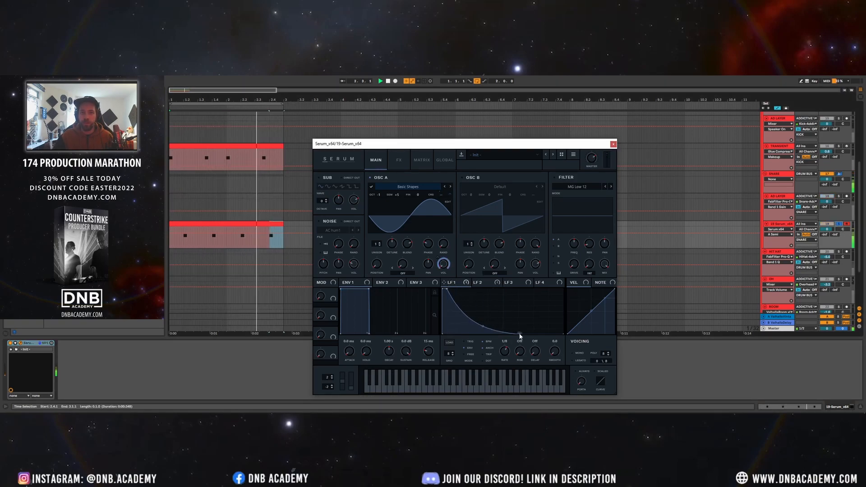
left_click_drag(519, 334, 465, 342)
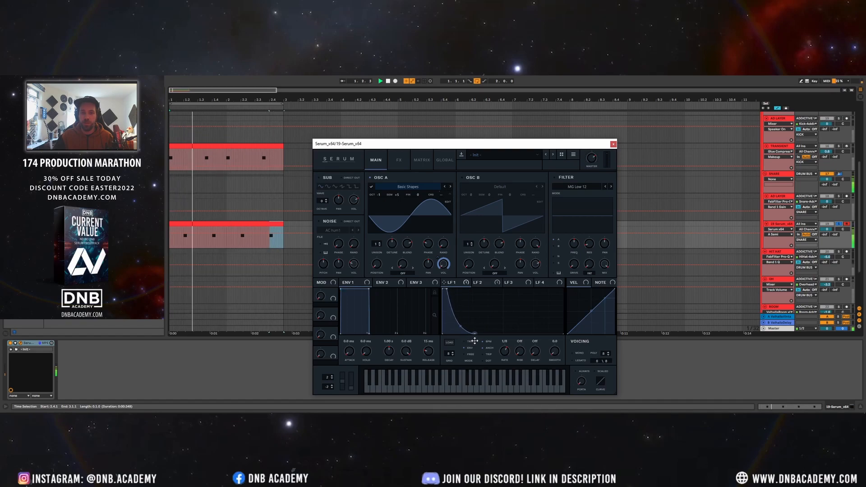
- Check the spectrum in SPAN Plus on the Master, and redraw LFO 1's decay as a shorter, steeper curve
left_click(774, 328)
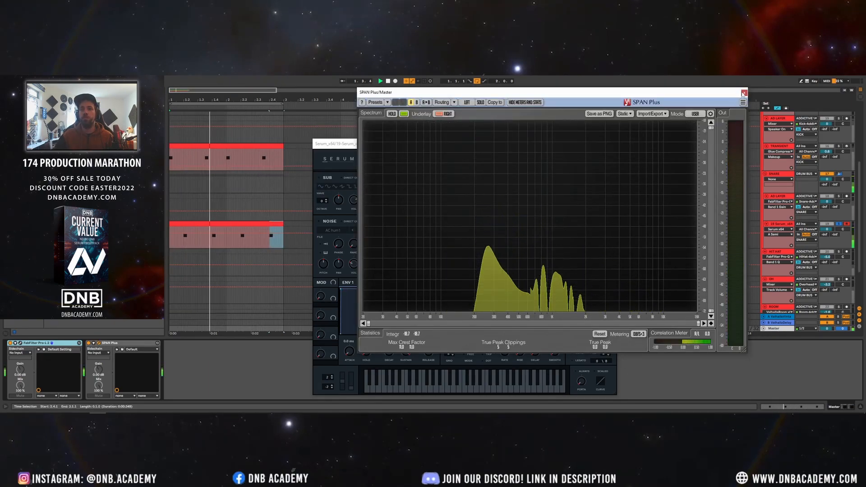
left_click(744, 92)
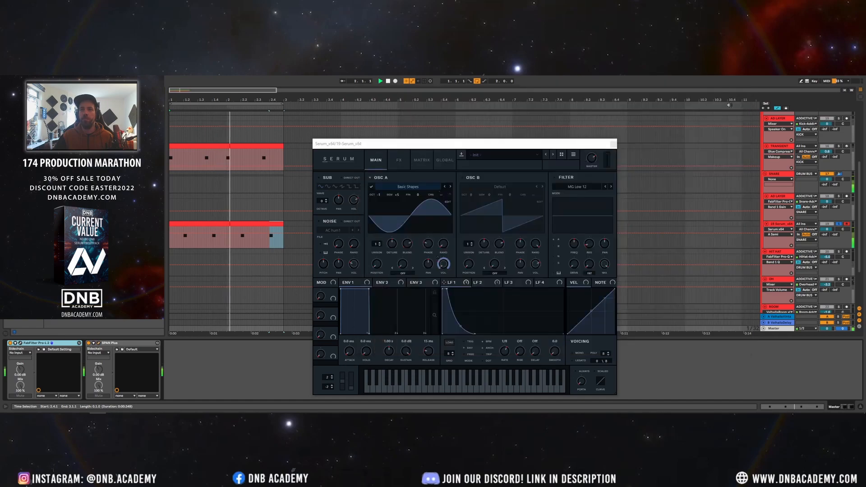
left_click(474, 340)
double_click(475, 335)
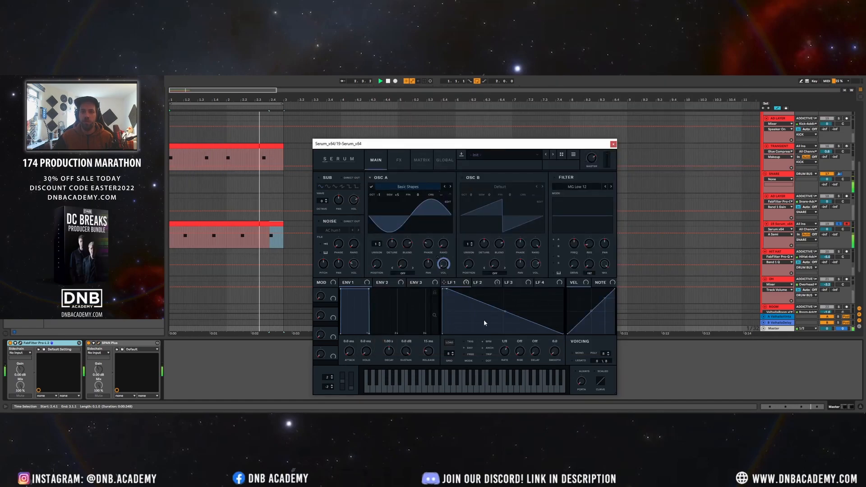
double_click(479, 302)
left_click_drag(480, 301, 465, 345)
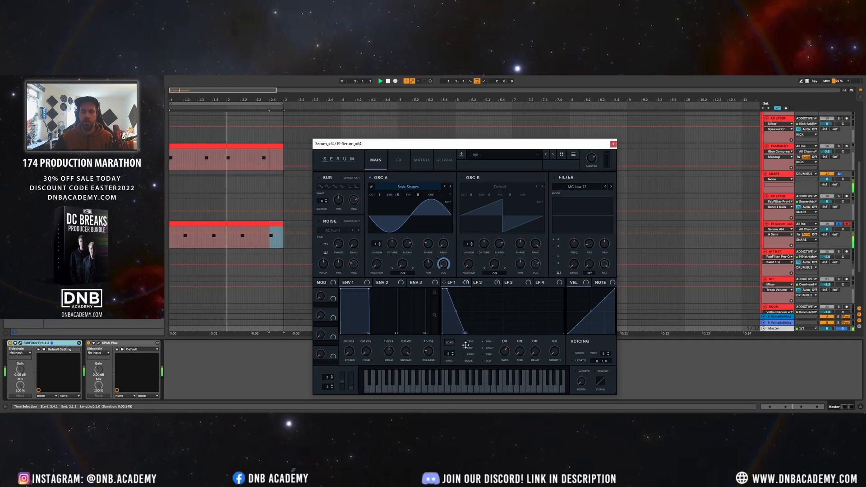
left_click_drag(457, 312, 456, 332)
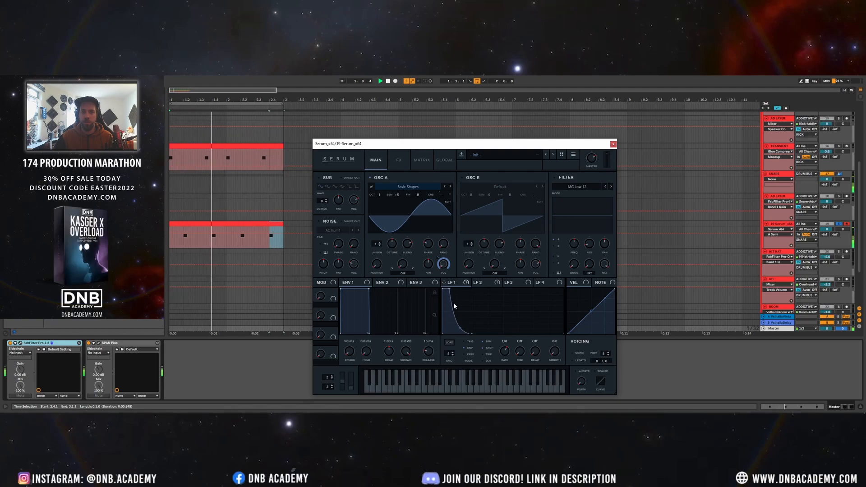
- Set LFO 2's rate to 1/4, tighten its decay to a very short spike, and adjust its coarse pitch modulation on oscillator A
left_click(488, 282)
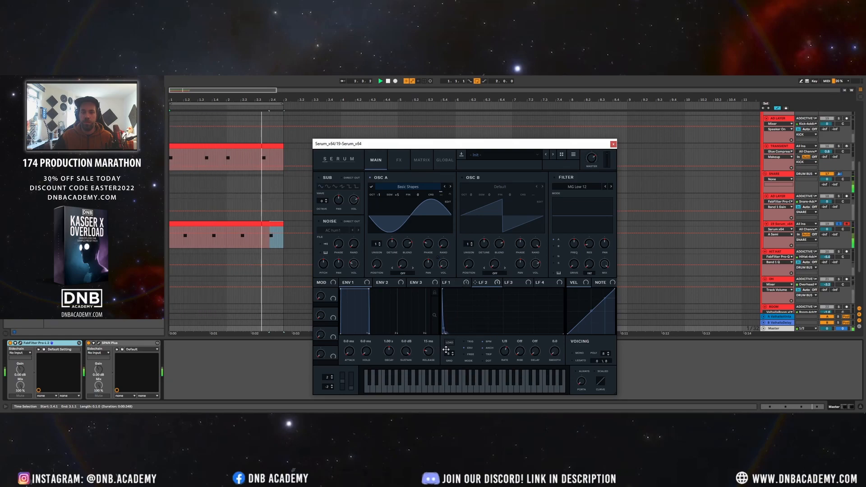
left_click_drag(505, 351, 504, 352)
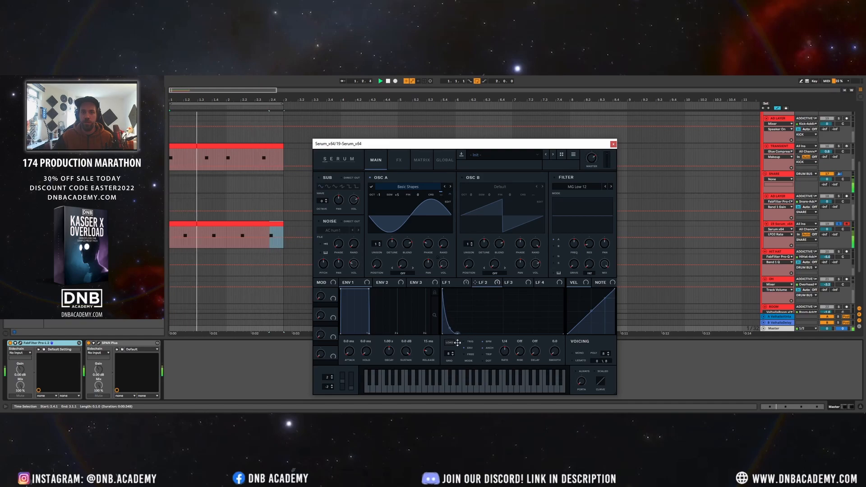
mouse_move(450, 194)
left_mouse_down()
mouse_move(449, 180)
mouse_move(452, 197)
left_mouse_up()
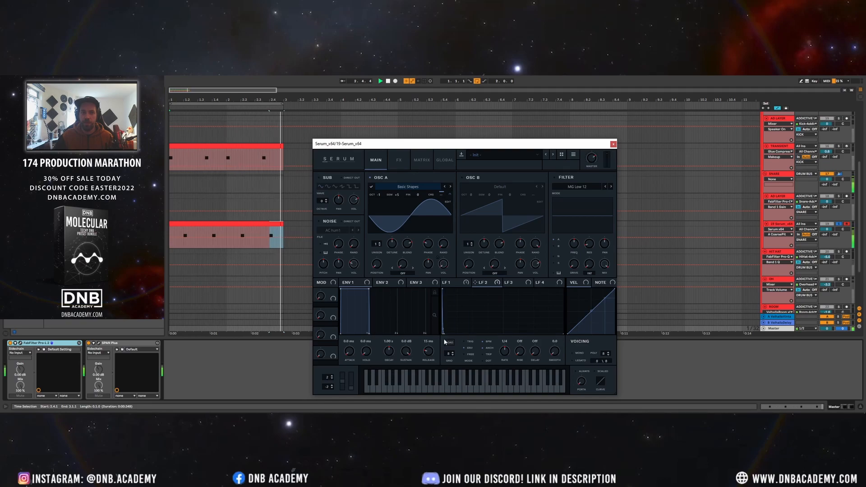
- Unsolo the Serum track and SNARE group, and raise Serum's master volume slightly before closing its window
left_click(838, 223)
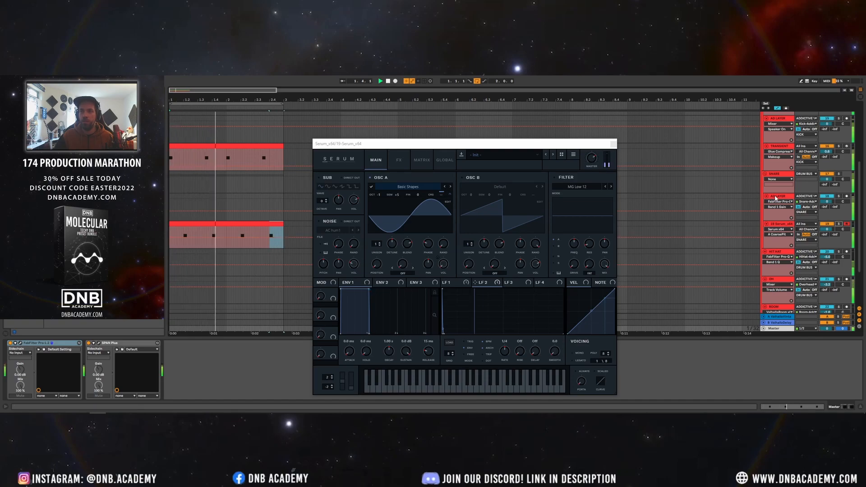
left_click_drag(591, 160, 594, 152)
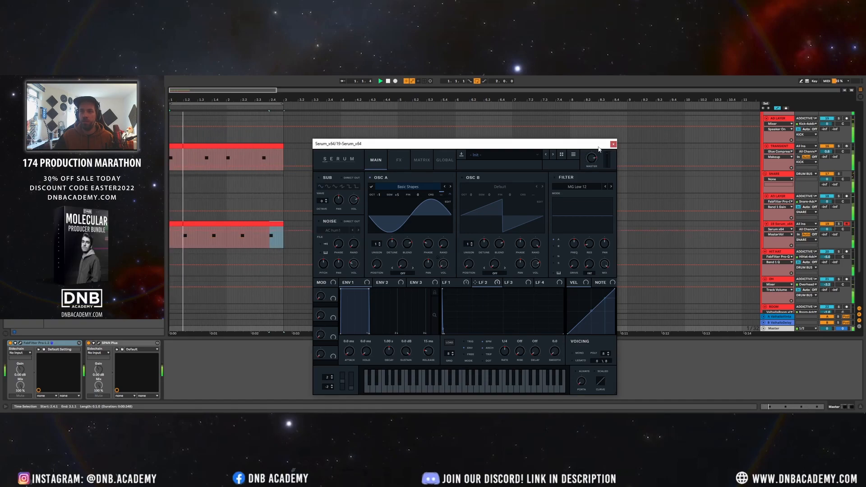
left_click(613, 144)
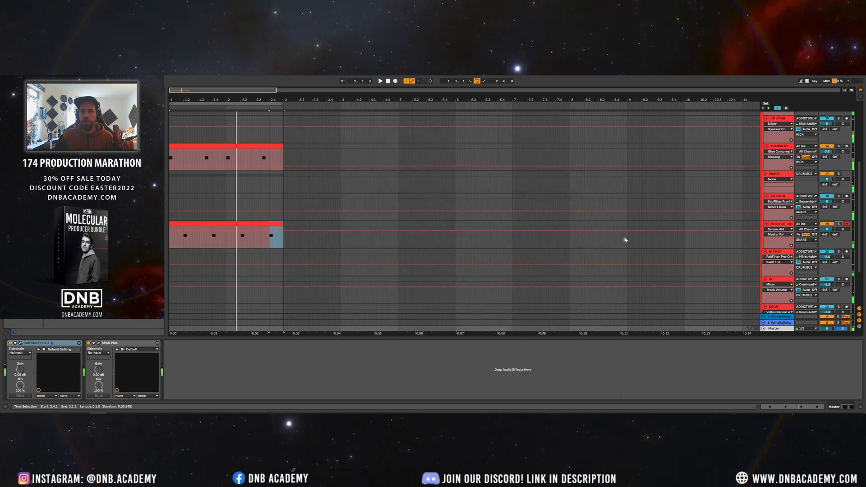
- Solo the Serum snare track, group its Serum device into an Instrument Rack, and display the rack's chain list
left_click(779, 216)
left_click(780, 224)
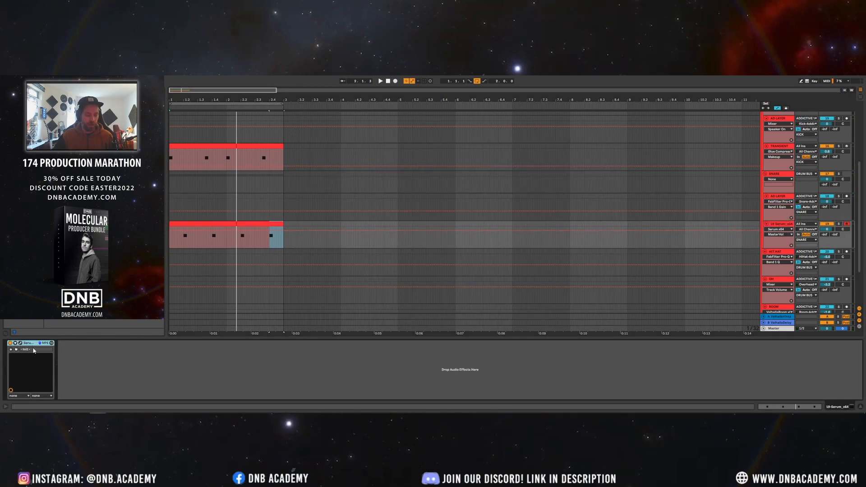
left_click(840, 224)
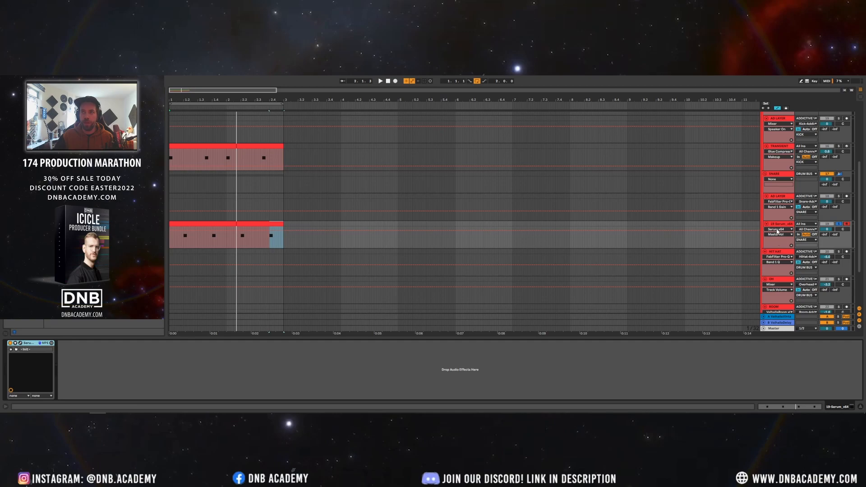
left_click(777, 225)
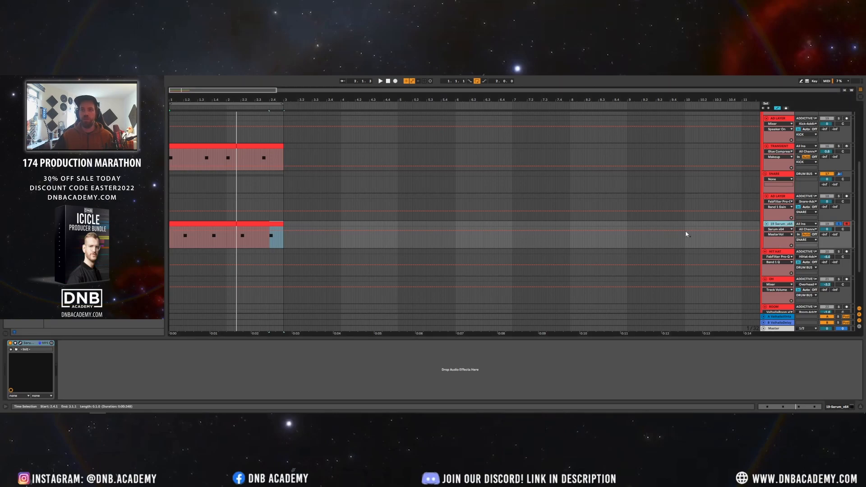
left_click(29, 344)
key("ctrl+g")
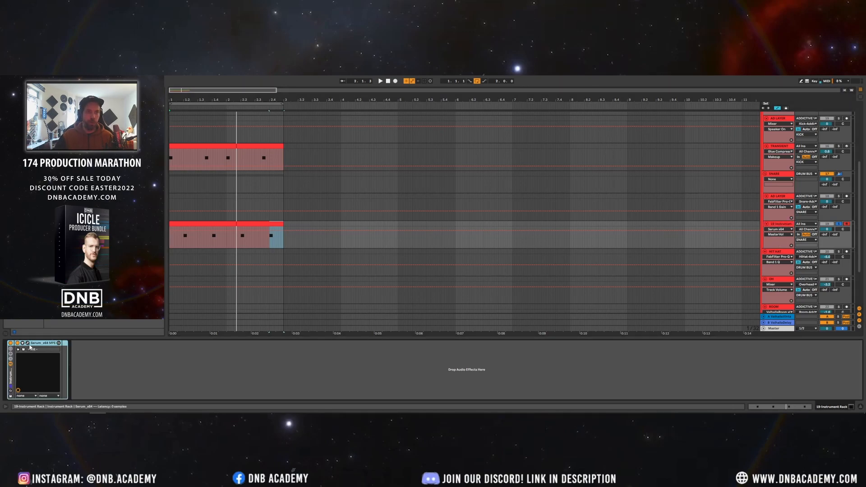
left_click(11, 360)
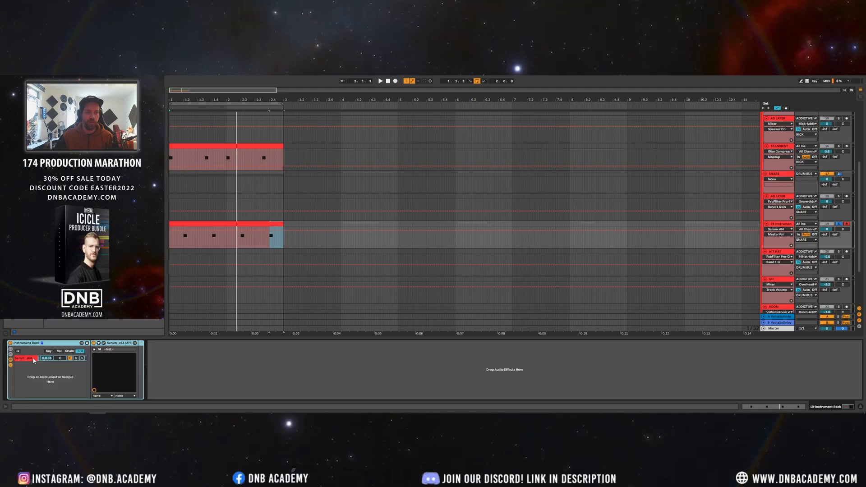
- Rename the rack's Serum chain TRANSIENT and create a second, empty chain named NOISE
key("ctrl+t")
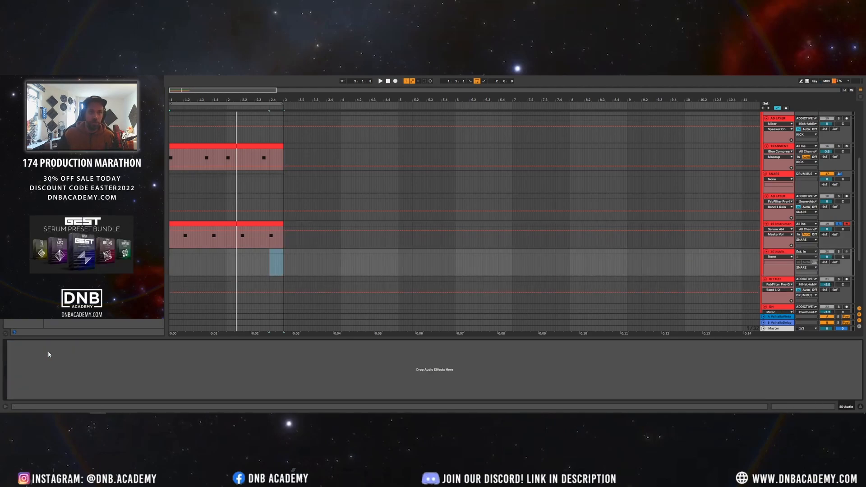
left_click(787, 229)
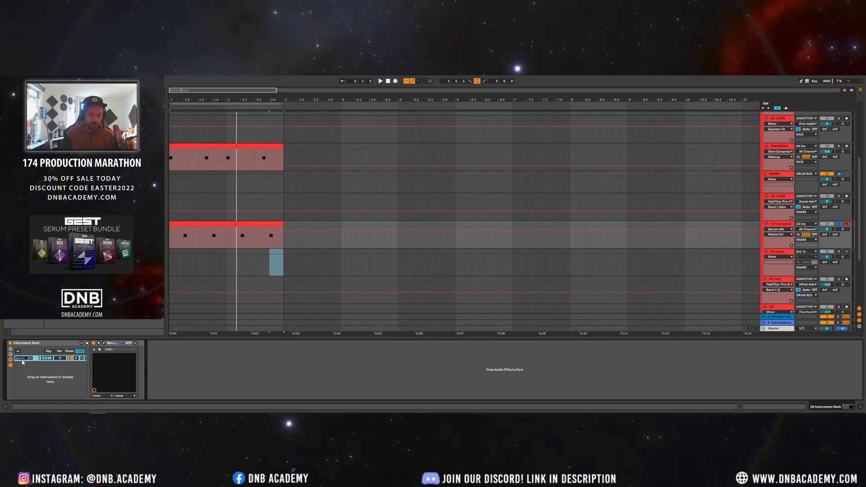
type("TRANSIENT")
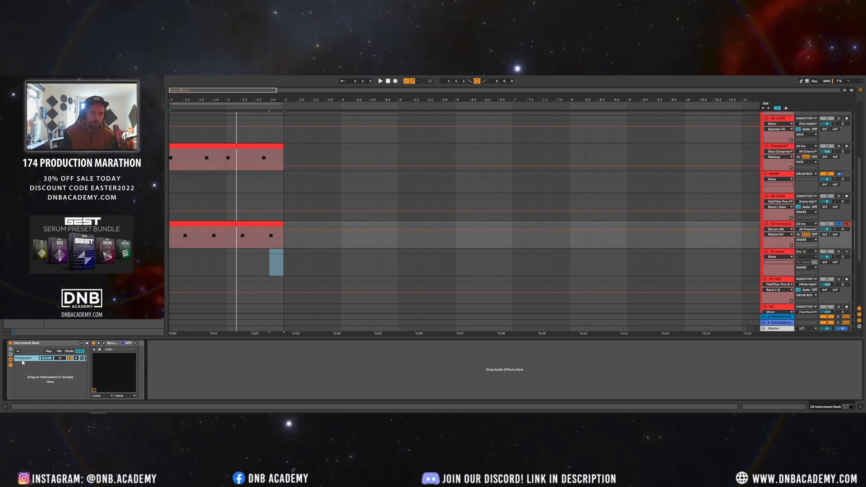
right_click(42, 372)
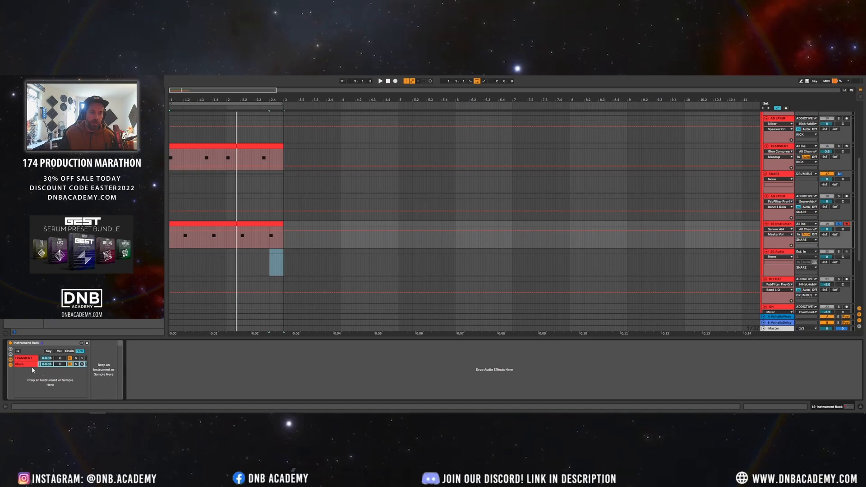
key("ctrl+r")
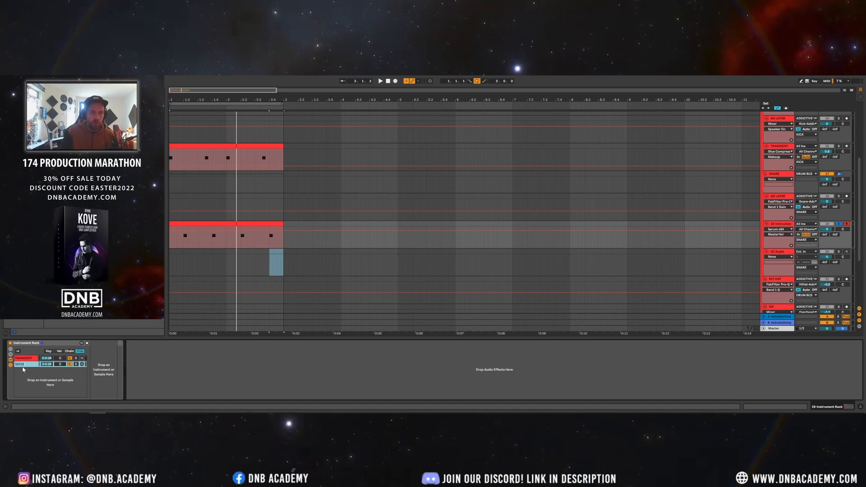
- Load Serum into the NOISE chain, replace oscillator A with the noise oscillator, and assign LFO 1 to the noise level
left_click_drag(81, 243, 108, 372)
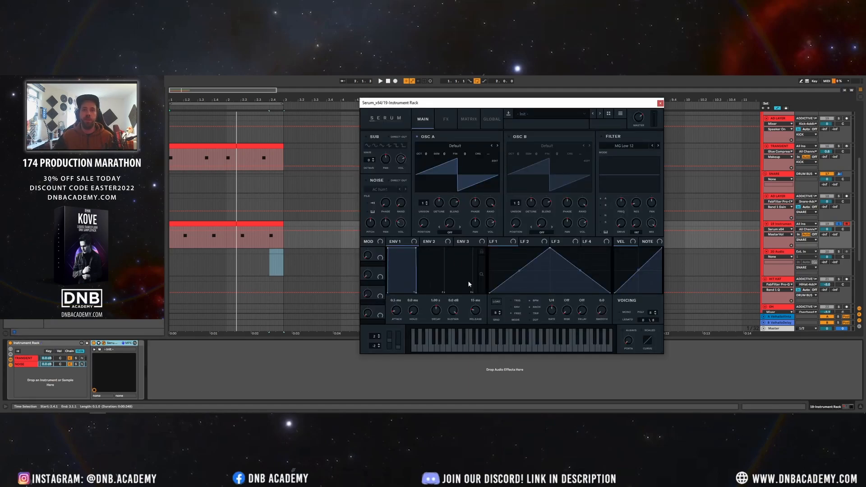
left_click(418, 135)
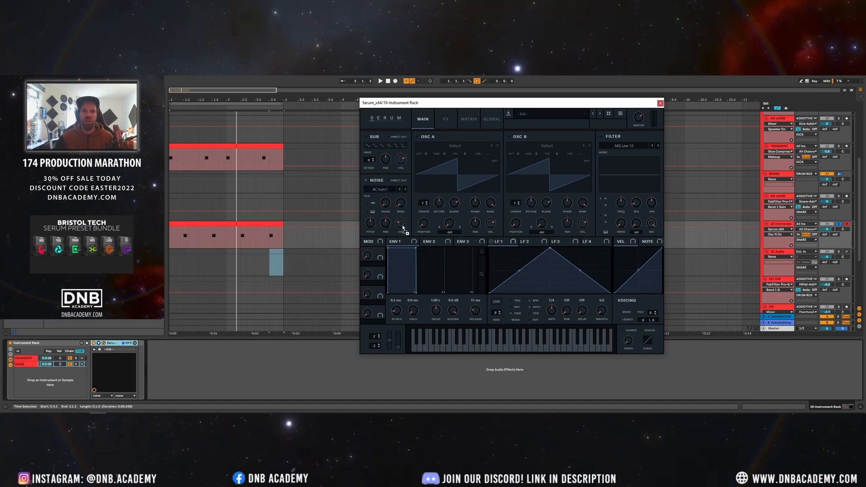
left_click_drag(402, 228, 396, 218)
- Play the loop and shape the NOISE chain's LFO 1 into an early peak with a short, curved decay
left_click_drag(552, 254, 522, 344)
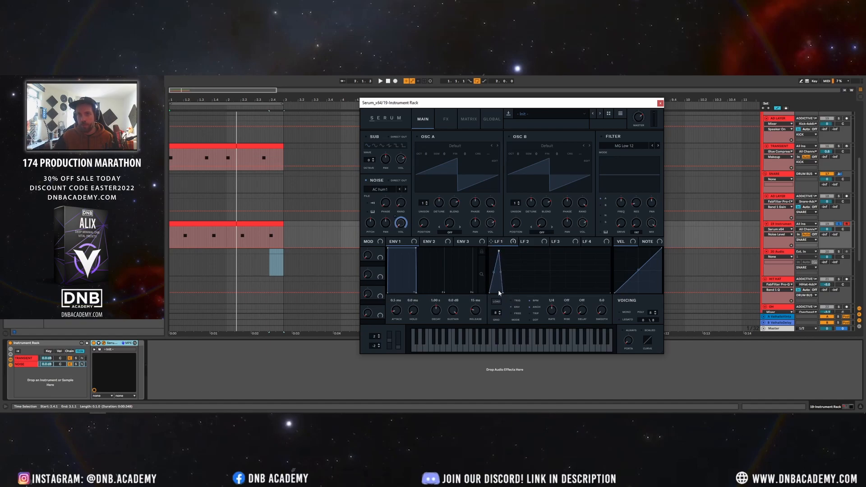
key("space")
left_click_drag(496, 249, 519, 311)
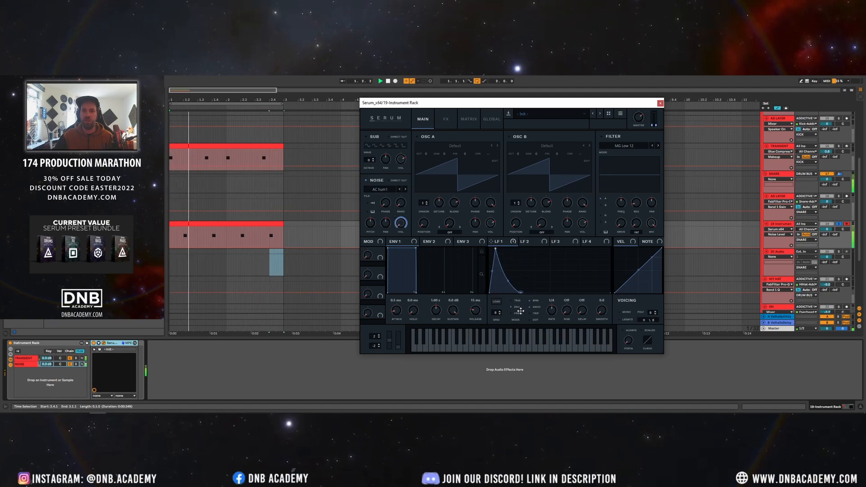
left_click_drag(507, 281, 531, 294)
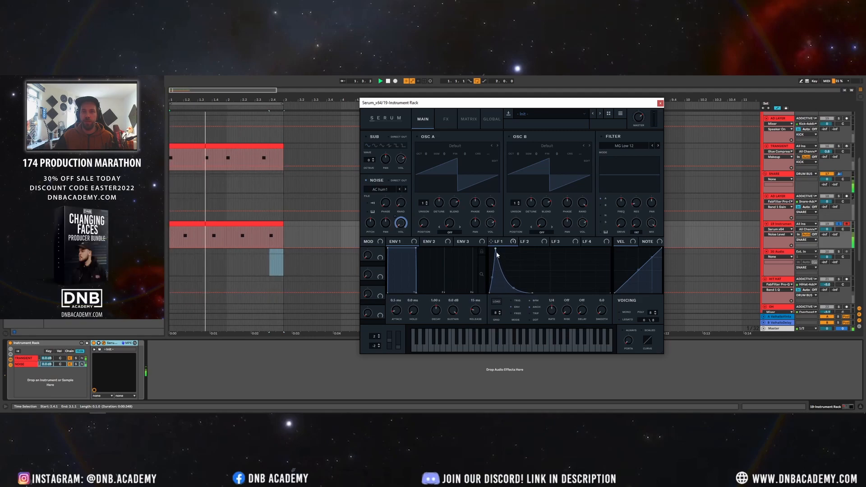
left_click_drag(496, 248, 493, 222)
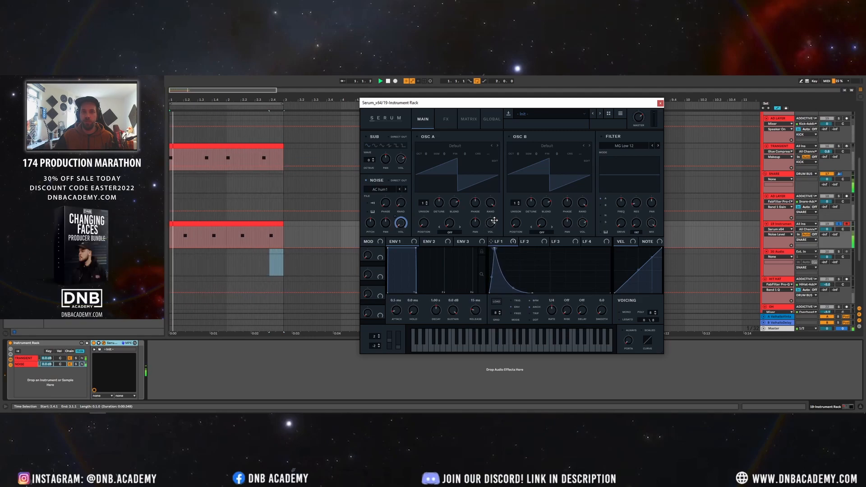
- Choose Stereo ARP White from More Noises as the NOISE chain's noise sample
left_click(380, 190)
mouse_move(392, 230)
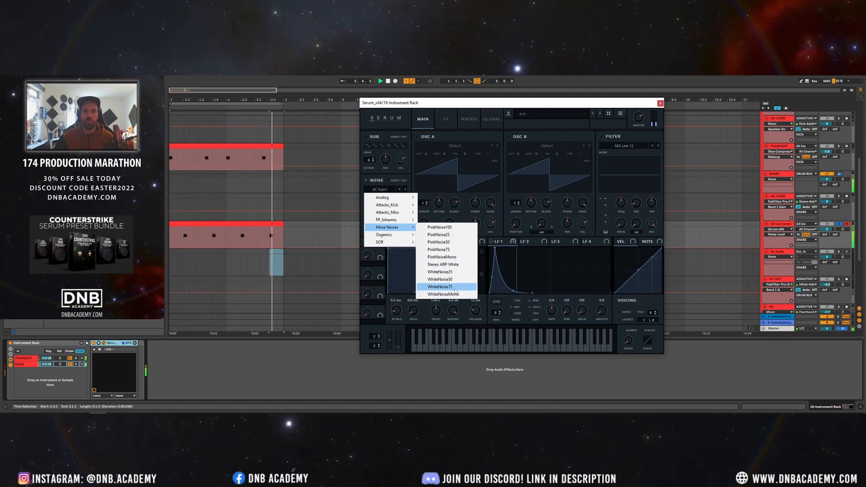
left_click(453, 266)
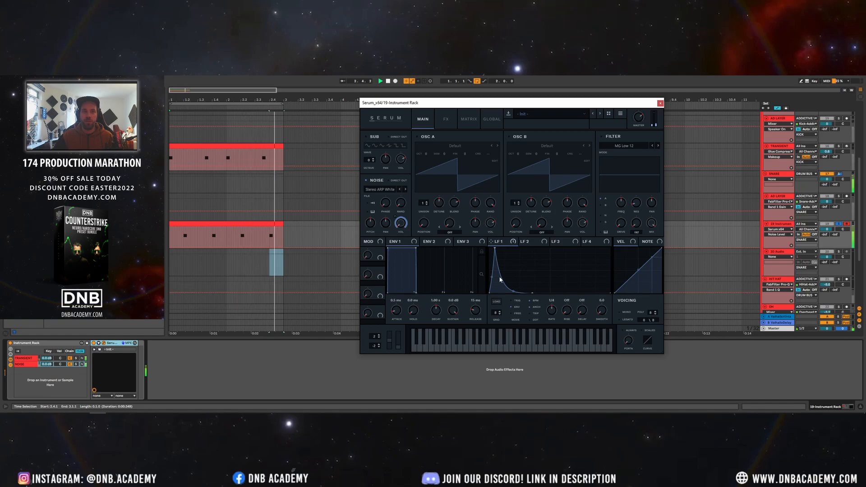
- Open the TRANSIENT chain's Serum, check LFO 1 and LFO 2, and shape LFO 3 into a very short falling spike
left_click(106, 346)
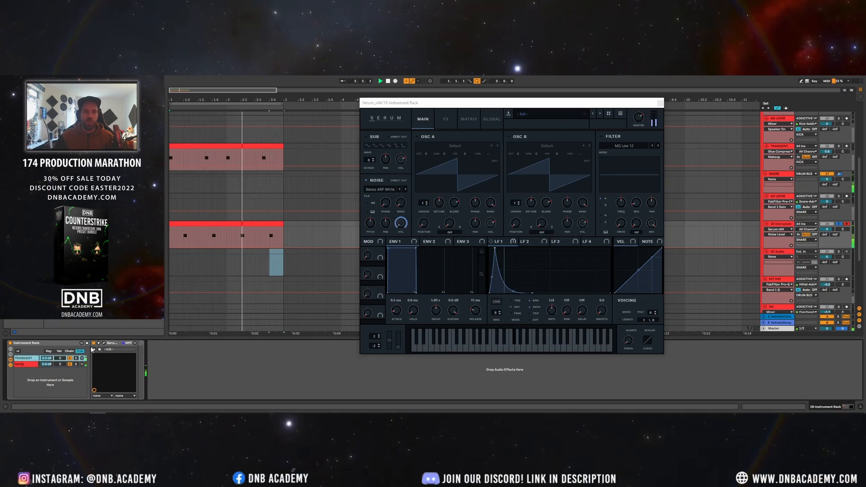
left_click(106, 345)
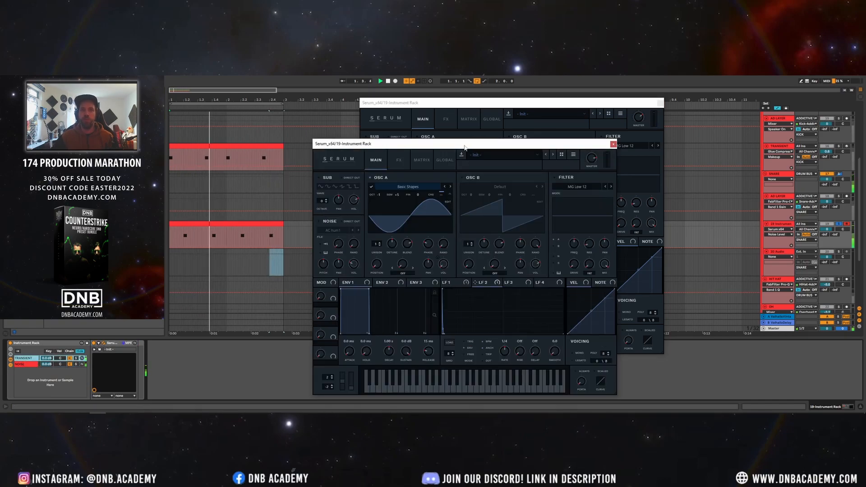
left_click(416, 248)
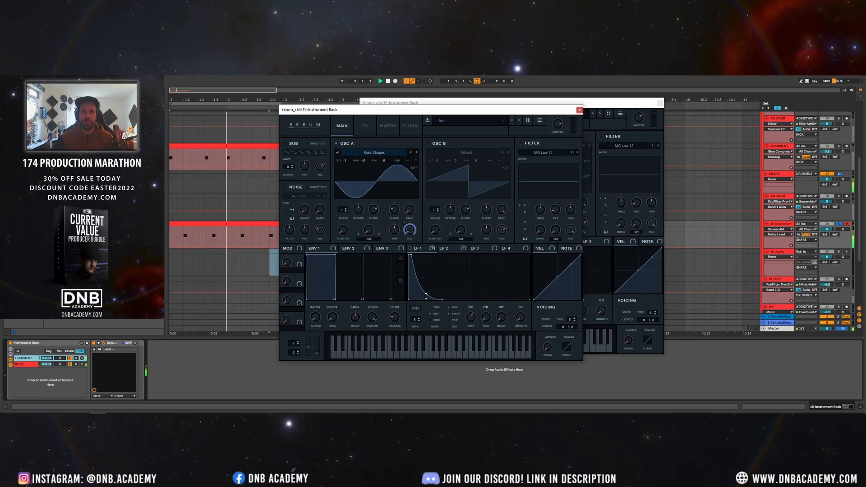
left_click(447, 248)
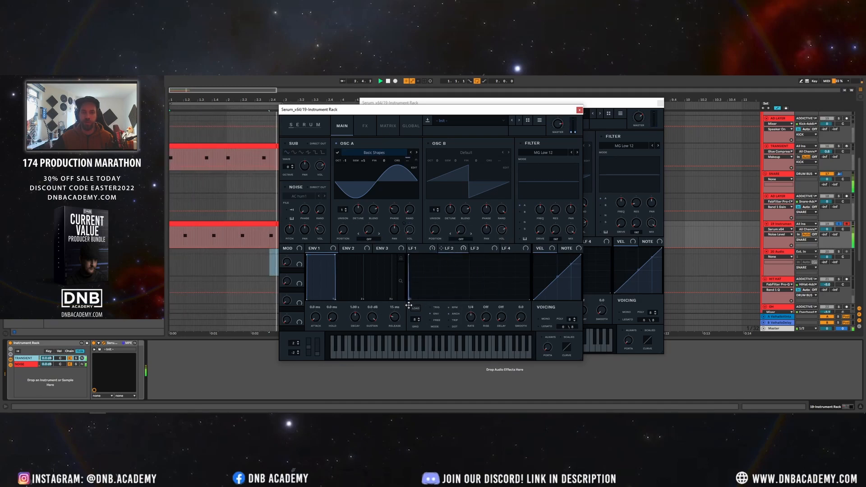
left_click(479, 248)
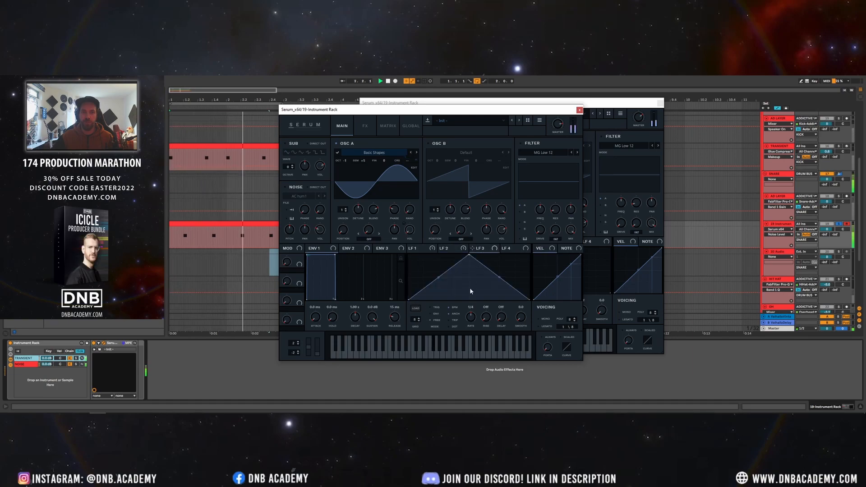
left_click_drag(469, 254, 325, 193)
left_click(434, 314)
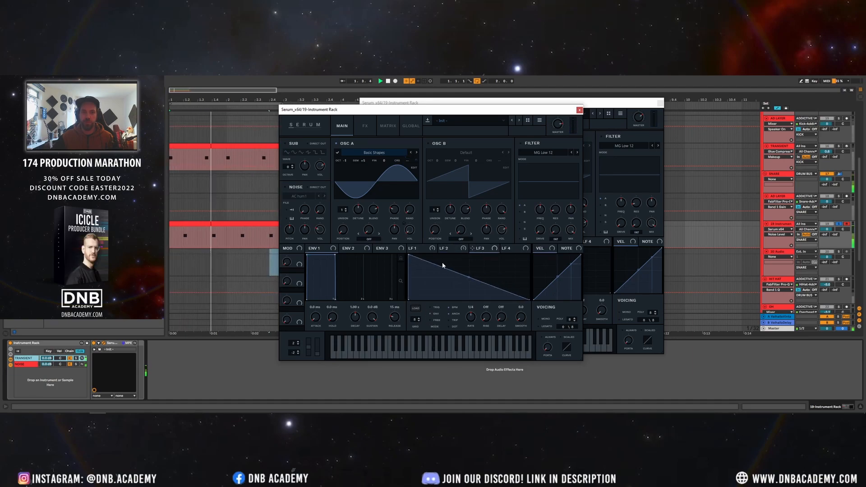
left_click_drag(442, 261, 407, 344)
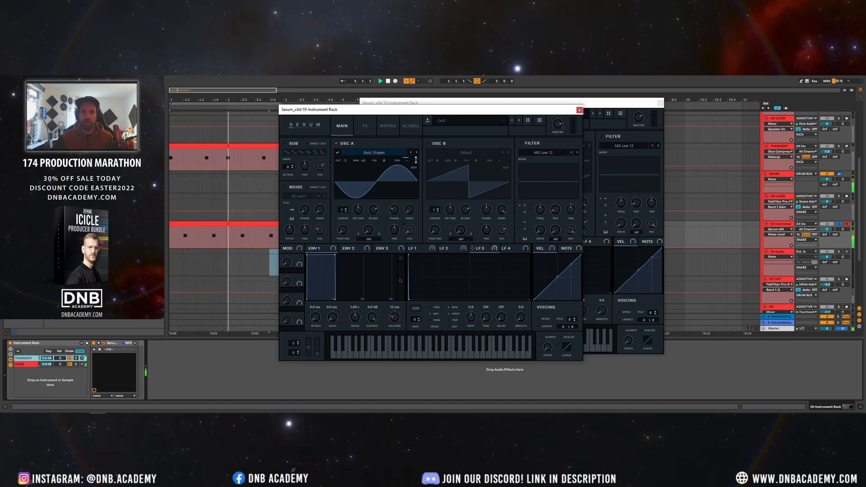
- Adjust oscillator A's coarse pitch in the TRANSIENT chain's Serum, and close both Serum windows
left_click_drag(410, 165, 408, 161)
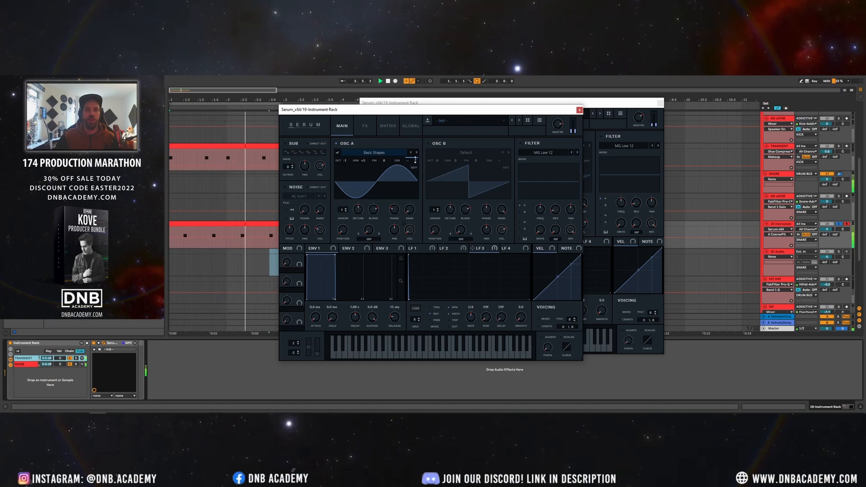
mouse_move(416, 160)
left_mouse_down()
mouse_move(415, 193)
mouse_move(416, 171)
left_mouse_up()
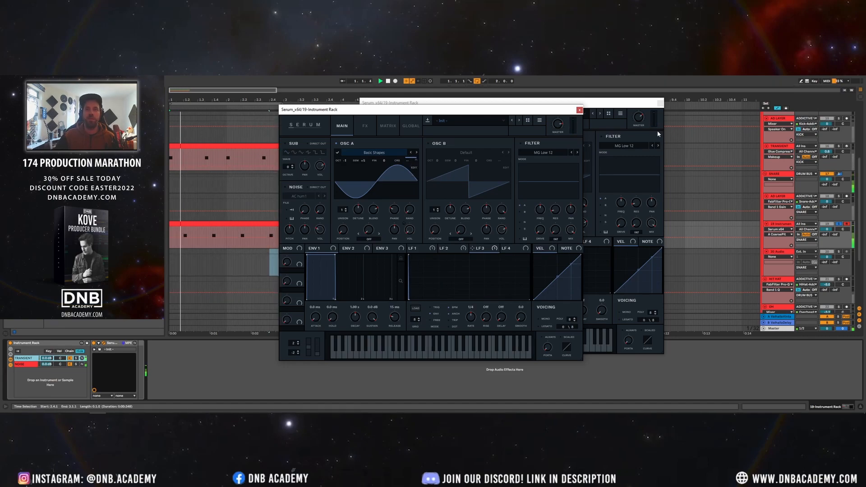
left_click(580, 110)
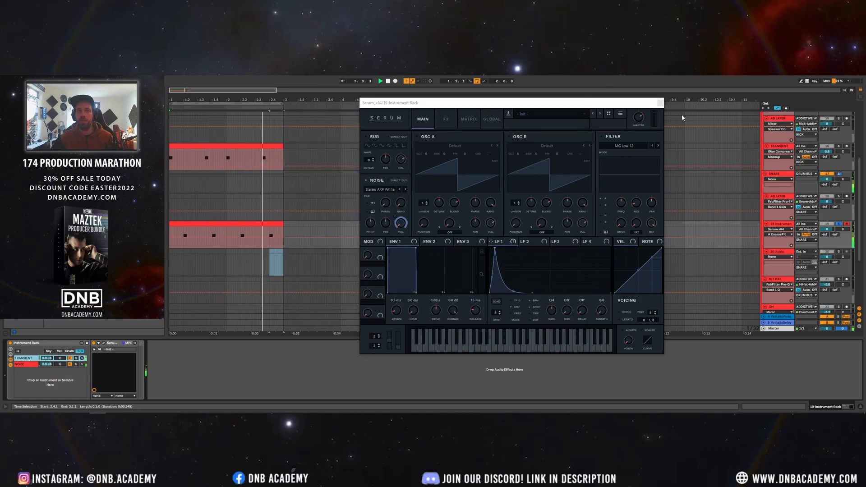
left_click(660, 103)
- Add a Glue Compressor after the Instrument Rack to process the TRANSIENT and NOISE chains together
left_click(26, 343)
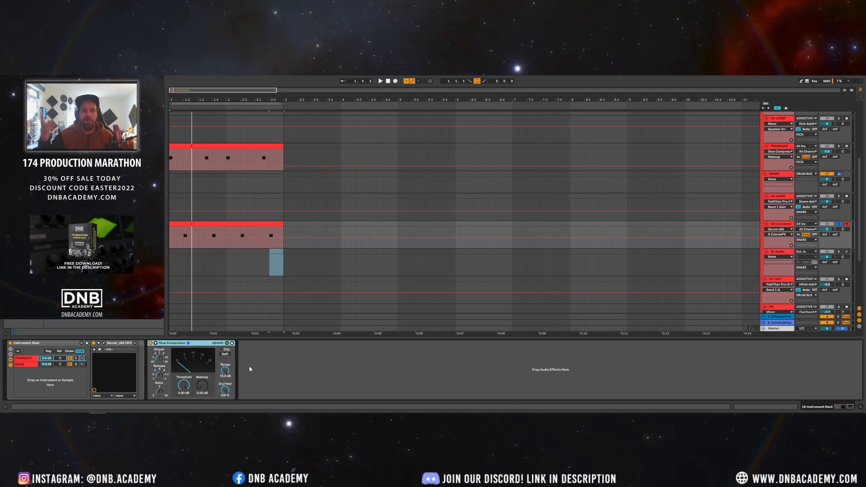
left_click(21, 359)
left_click(25, 365)
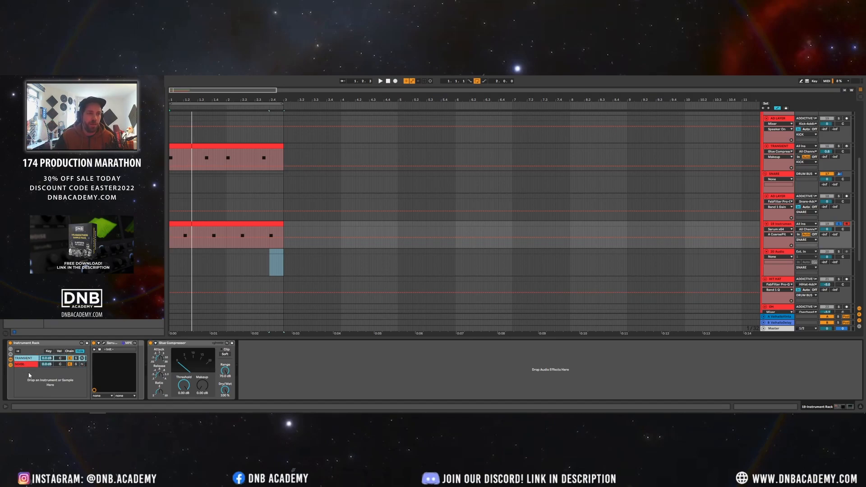
- Compress the Serum snare with a lower threshold, added makeup gain and soft clipping, and solo the AD LAYER snare with it
key("space")
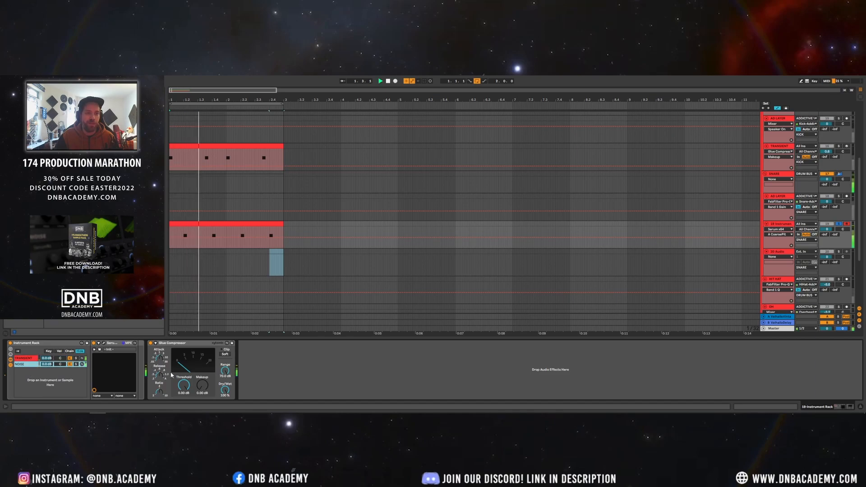
left_click(160, 358)
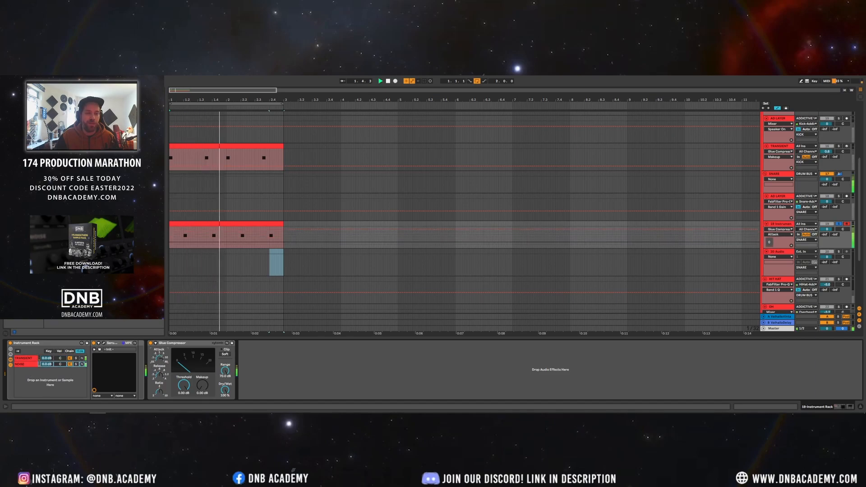
left_click(159, 366)
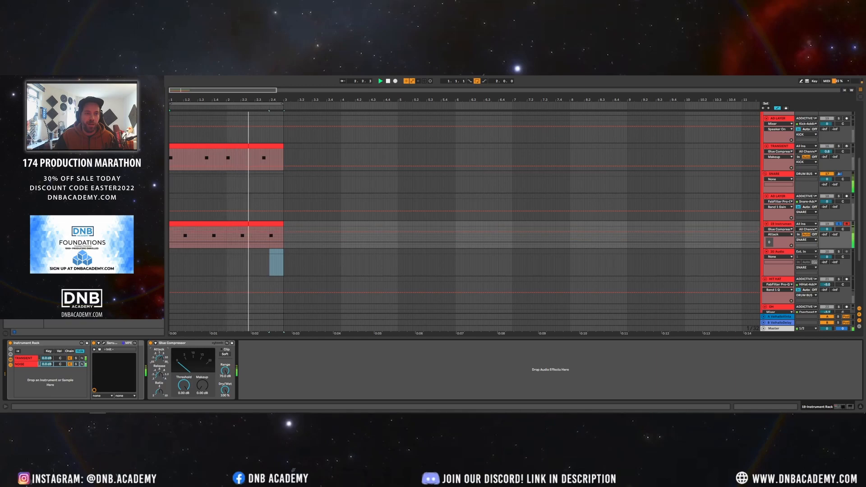
left_click_drag(184, 385, 204, 384)
left_click(225, 354)
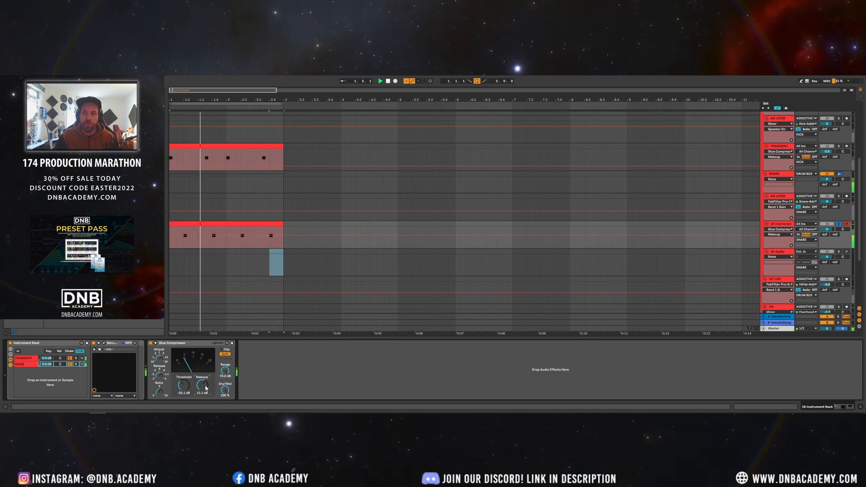
left_click(838, 197)
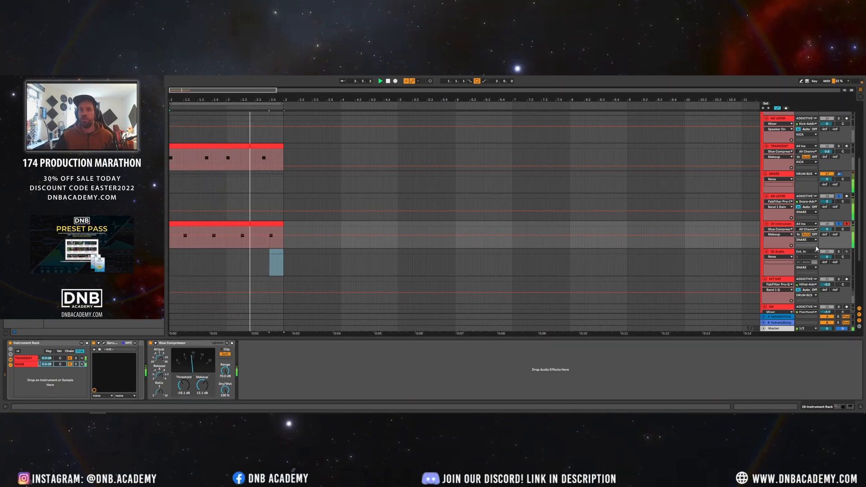
- Open Addictive Drums 2 on the ADDICTIVE VST track, select the snare for editing, and start playback
left_click(780, 198)
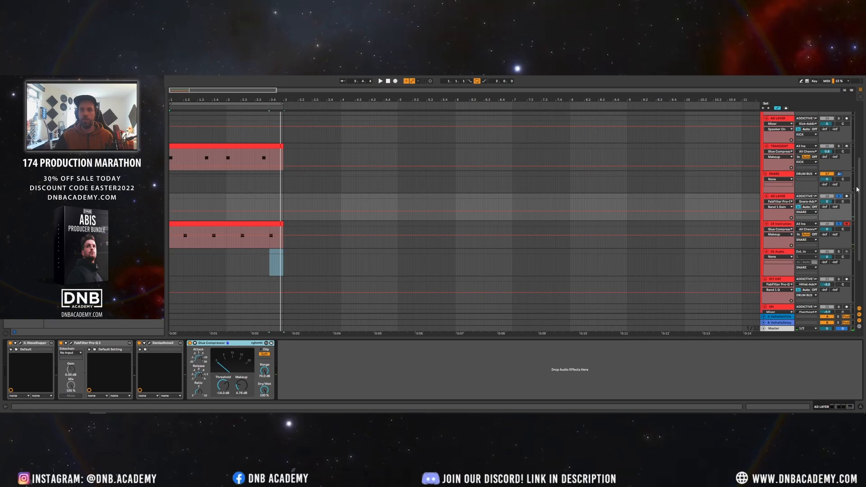
scroll(758, 166, "up", 5)
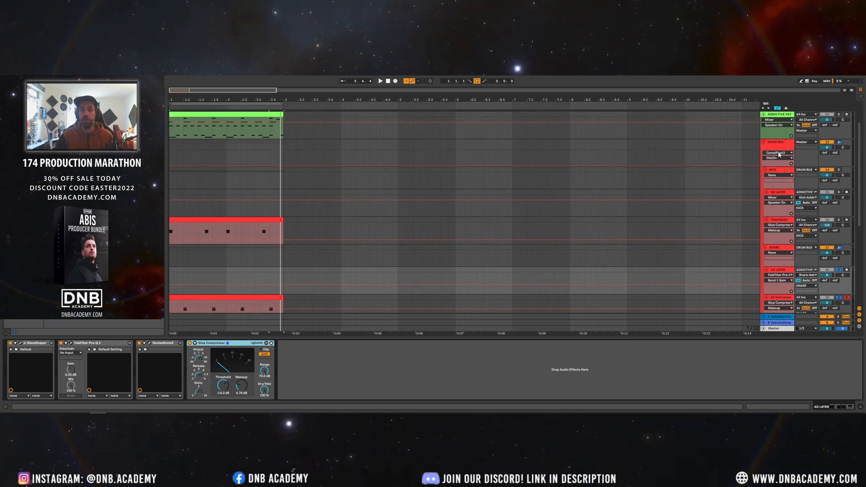
left_click(778, 147)
left_click(784, 118)
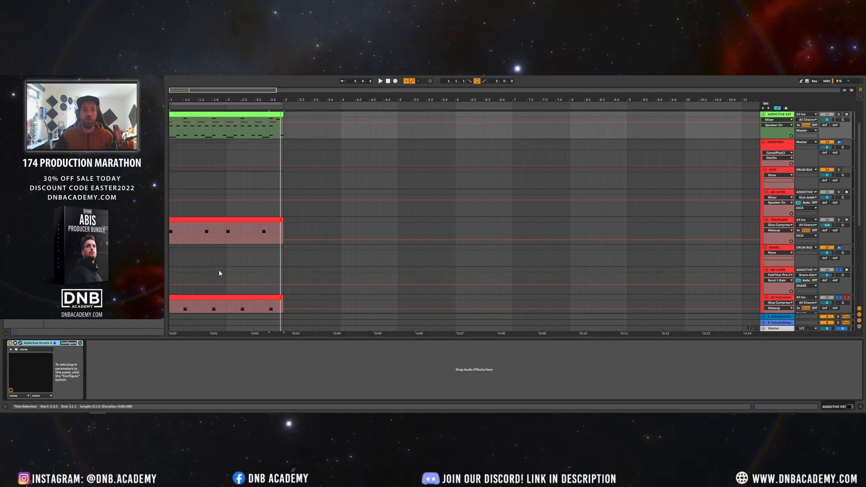
left_click(21, 343)
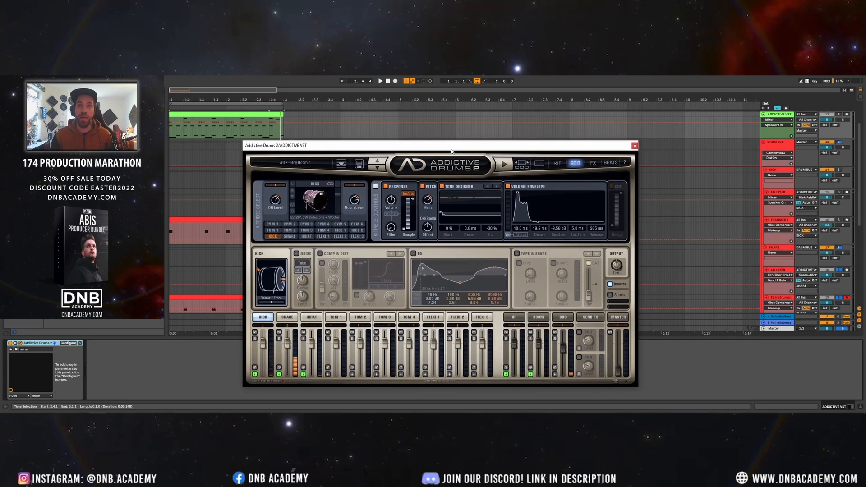
left_click(287, 317)
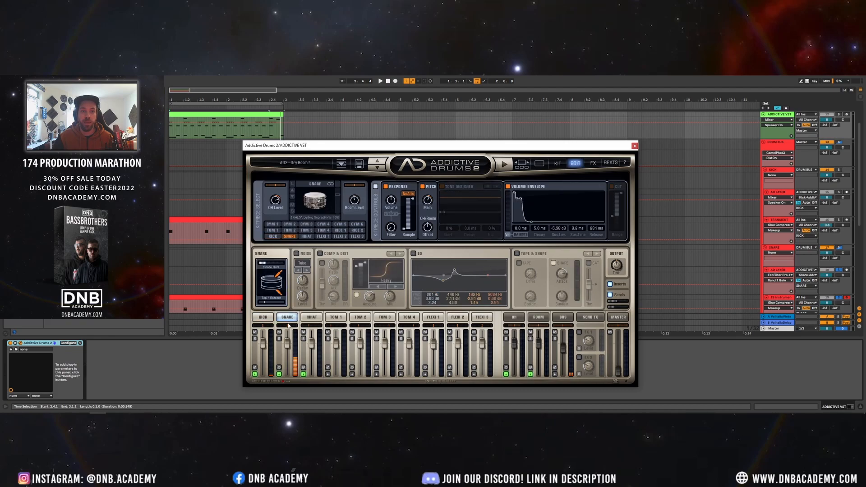
key("space")
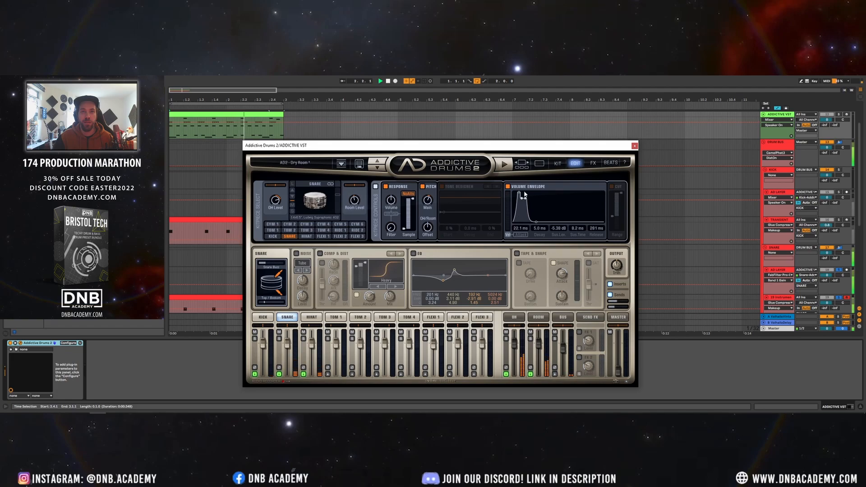
- Try attack times from 10.0 to 250 ms with short and long releases on the snare's volume envelope
left_click_drag(519, 194, 515, 191)
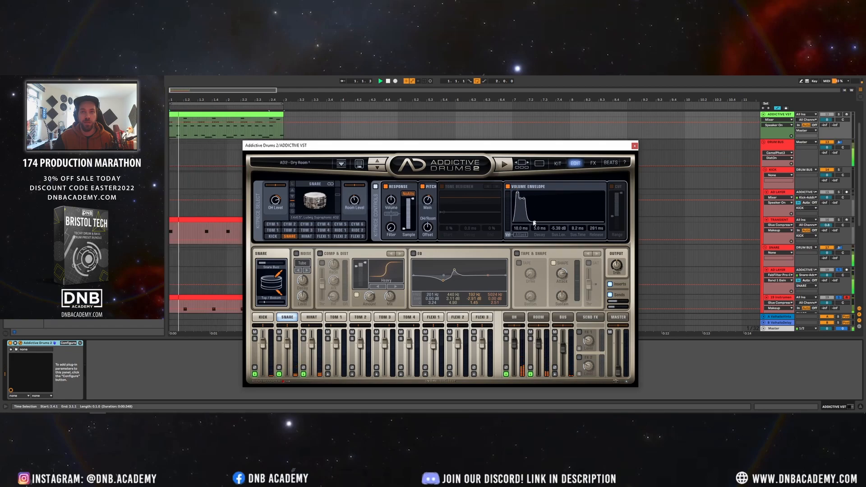
left_click_drag(535, 222, 540, 222)
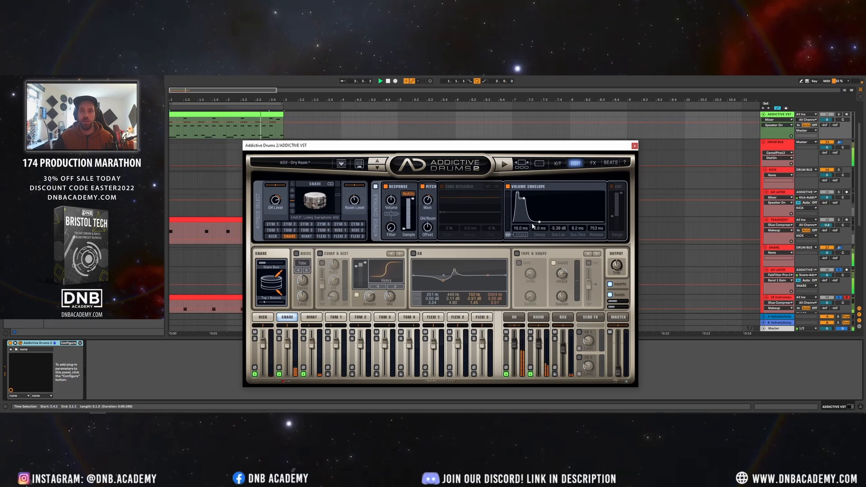
left_click_drag(536, 226, 526, 195)
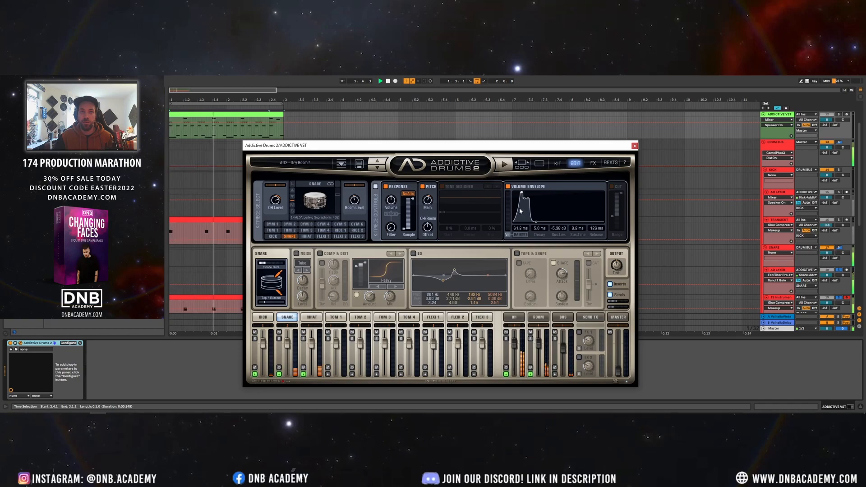
left_click_drag(519, 210, 518, 190)
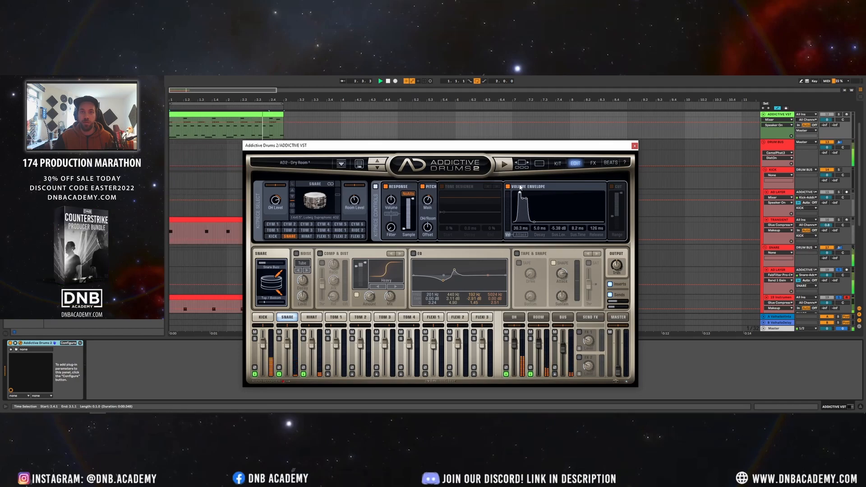
left_click_drag(515, 222, 528, 201)
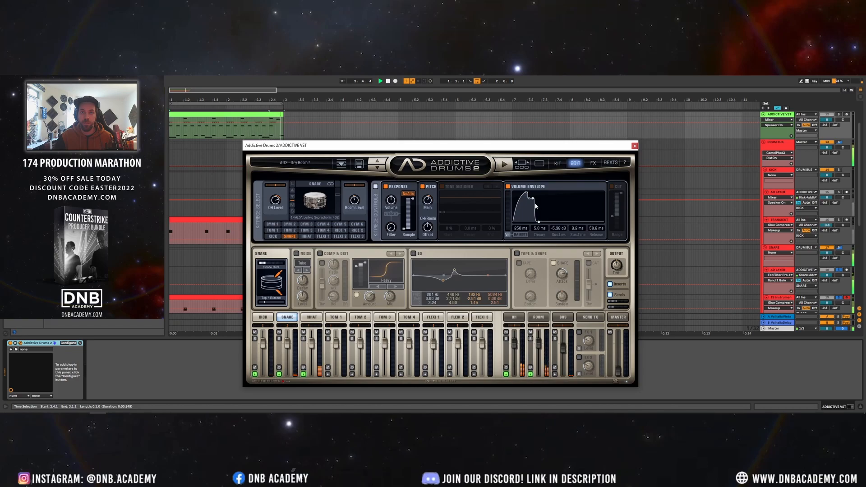
left_click_drag(535, 204, 532, 206)
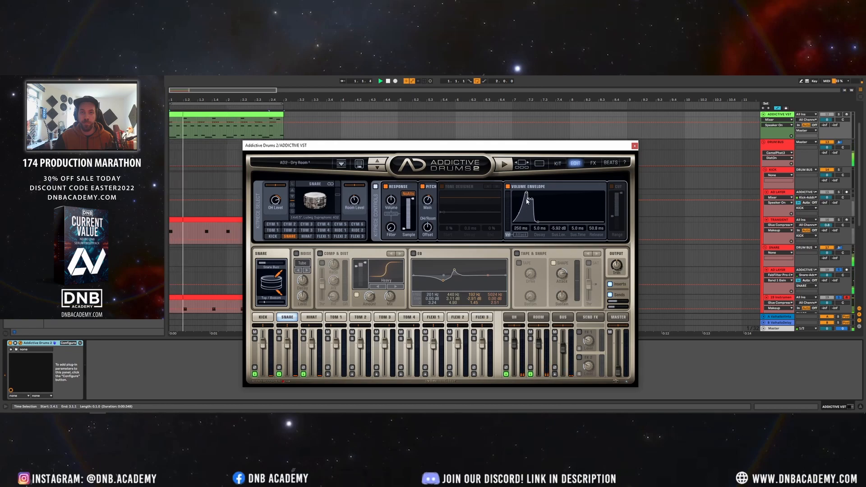
left_click_drag(526, 201, 522, 198)
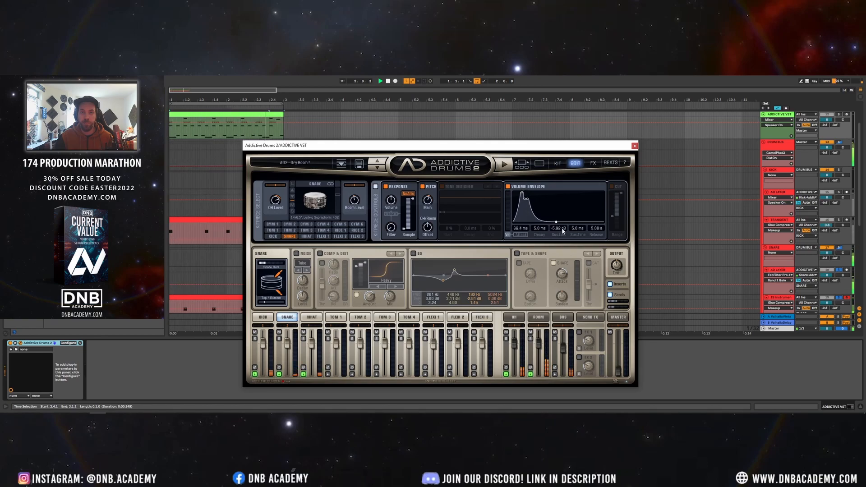
- Try a 33.2 ms decay and lower sustain levels on the snare's volume envelope, with attacks from 16.5 to 114 ms
left_click_drag(559, 222, 531, 204)
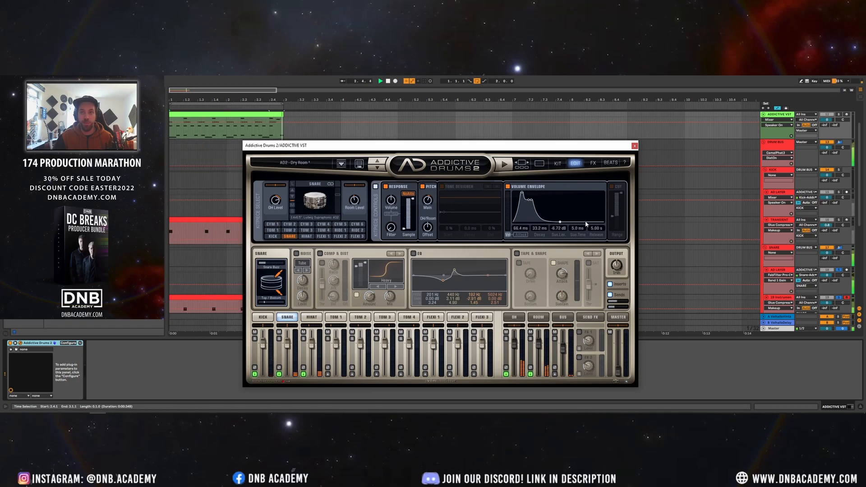
left_click_drag(594, 228, 593, 276)
left_click_drag(523, 197, 521, 181)
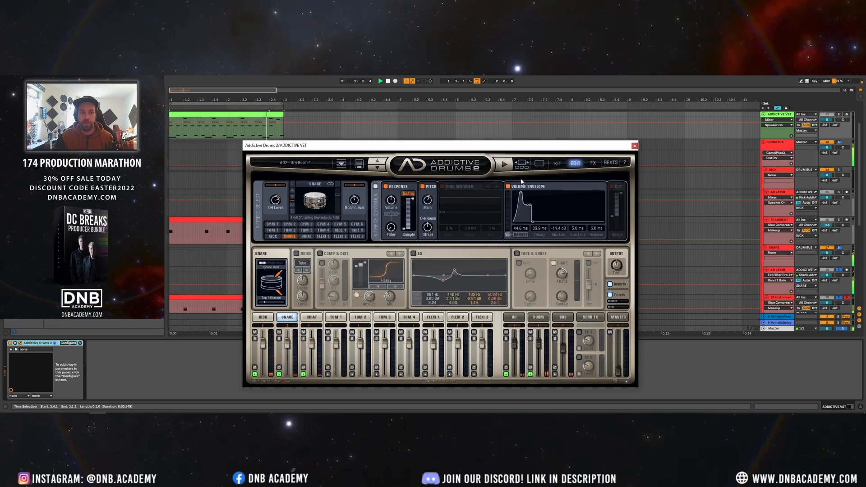
left_click_drag(520, 211, 524, 237)
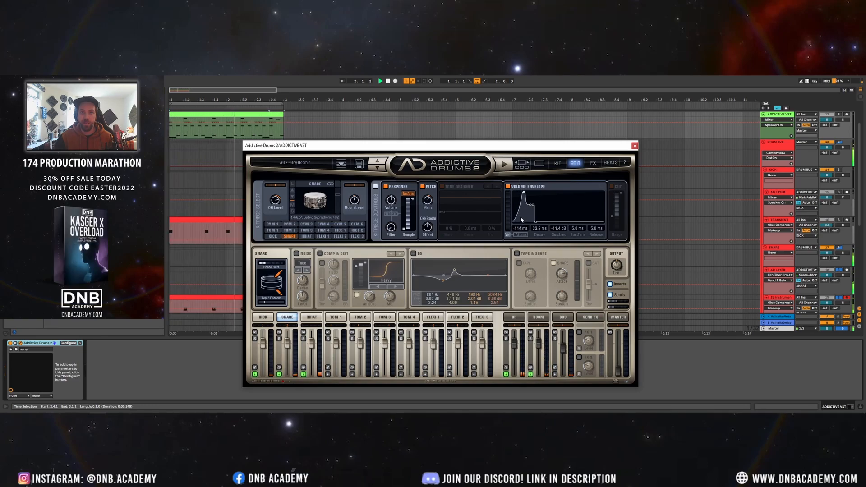
left_click_drag(523, 195, 544, 222)
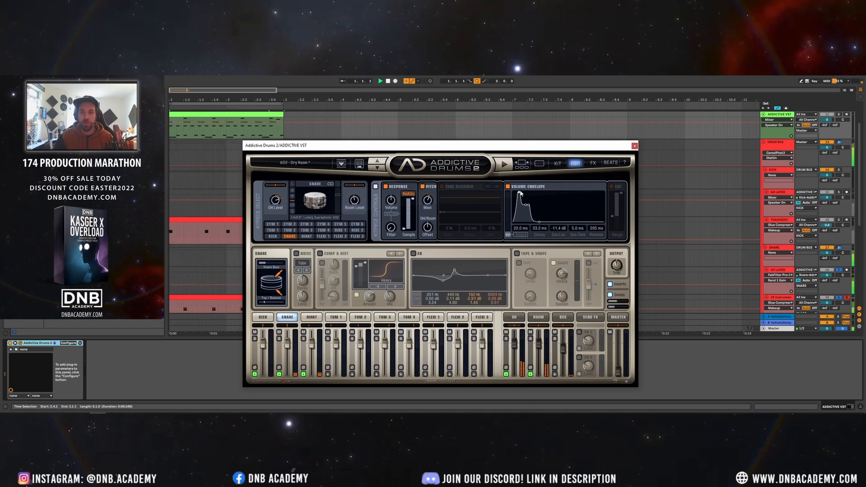
left_click_drag(520, 193, 522, 190)
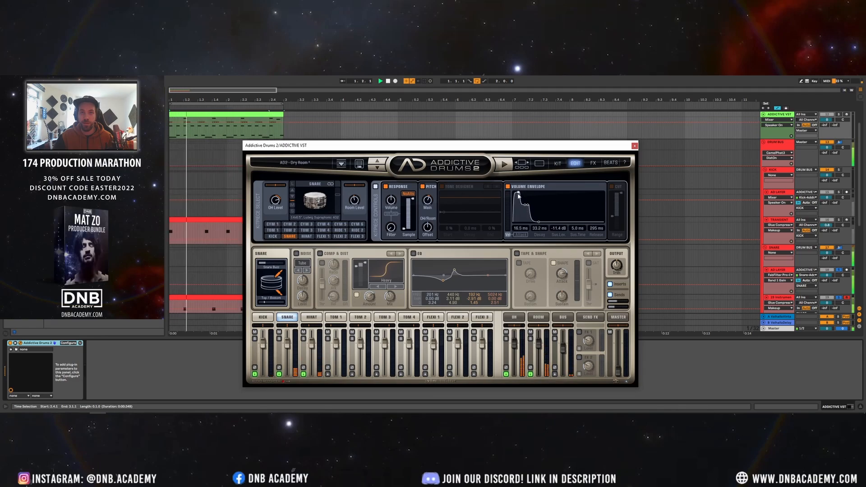
left_click_drag(517, 193, 524, 185)
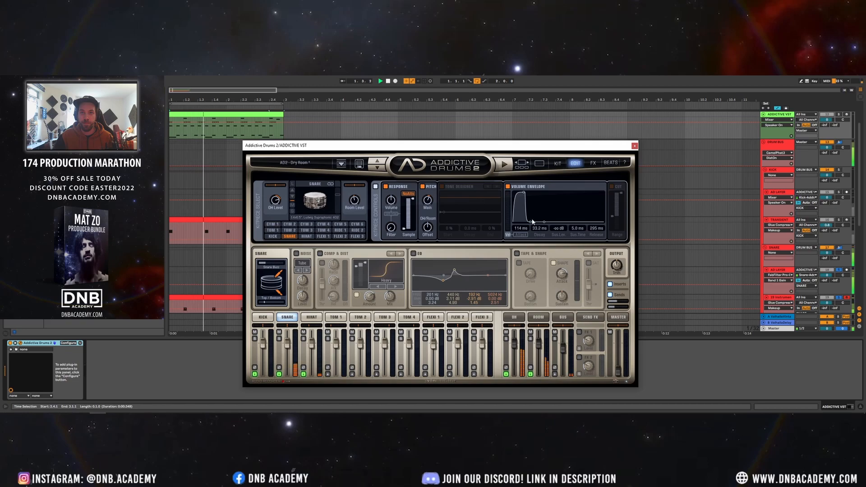
- Shape the snare's volume envelope to 0.0 ms attack, 7.6 ms decay, -13.5 dB sustain, 22.3 ms sustain time and 2.09 s release
mouse_move(533, 221)
left_mouse_down()
mouse_move(524, 209)
mouse_move(534, 226)
left_mouse_up()
mouse_move(523, 193)
left_mouse_down()
mouse_move(509, 179)
mouse_move(516, 197)
left_mouse_up()
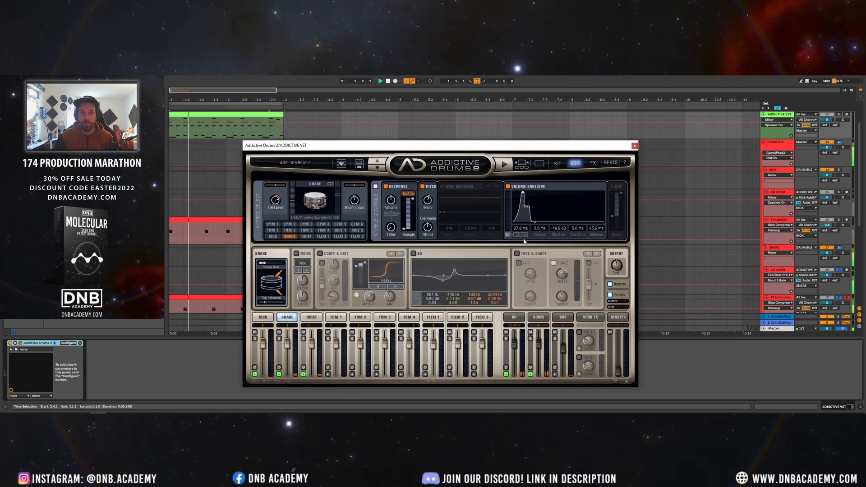
left_click_drag(524, 241, 523, 240)
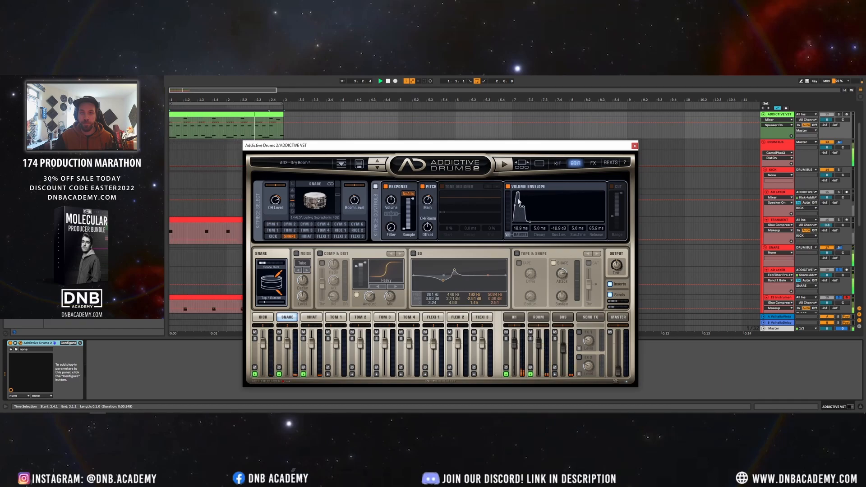
left_click_drag(518, 194, 524, 199)
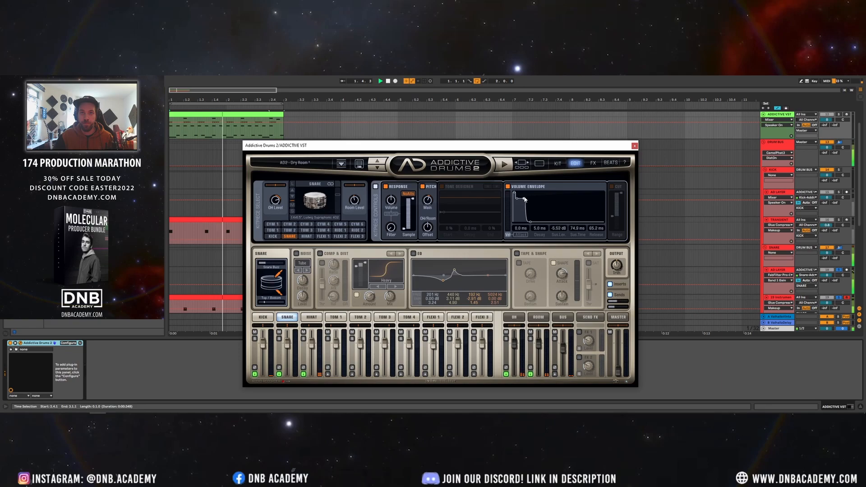
left_click_drag(536, 227, 522, 210)
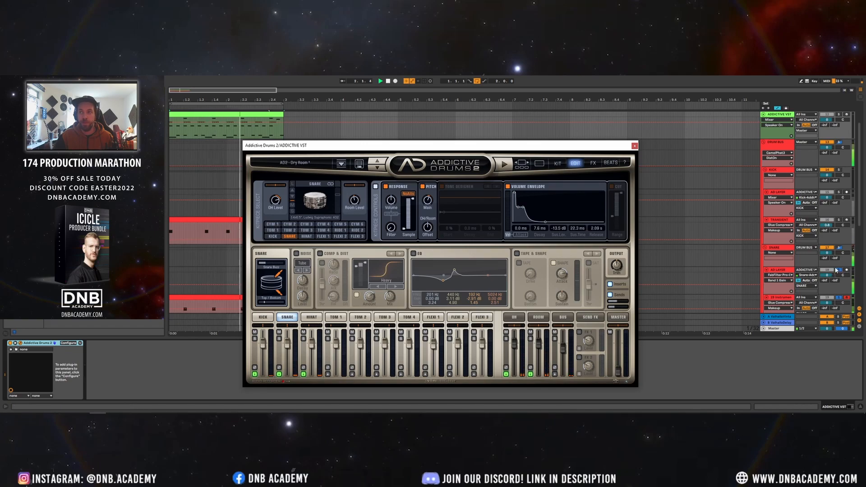
- Unsolo the snare layers, set the snare envelope's release to 443 ms and attack to 8.3 ms, and close Addictive Drums 2
left_click(713, 293)
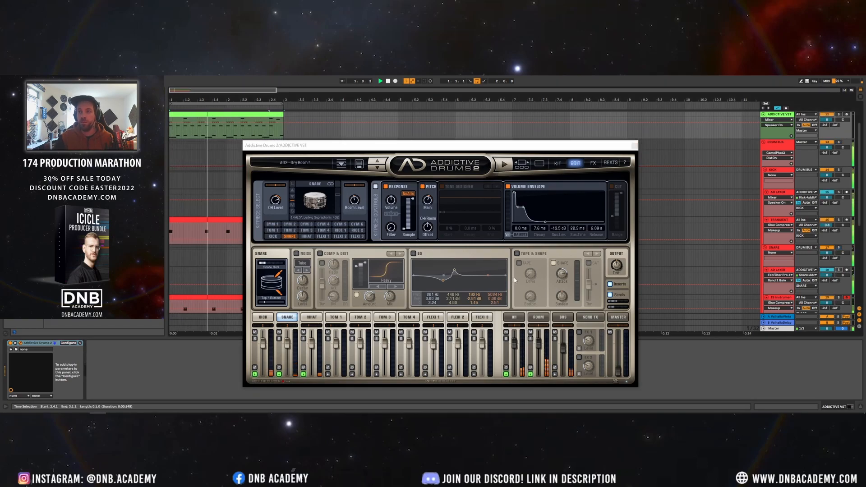
left_click_drag(494, 147, 490, 133)
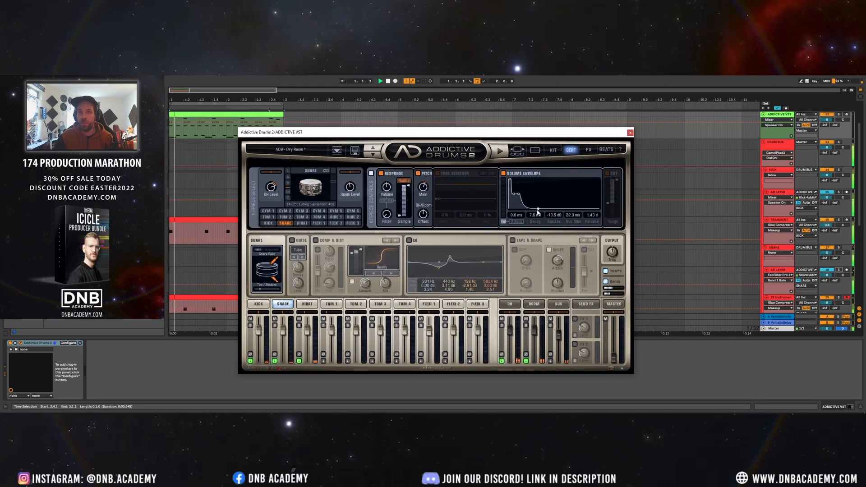
left_click_drag(537, 212, 531, 215)
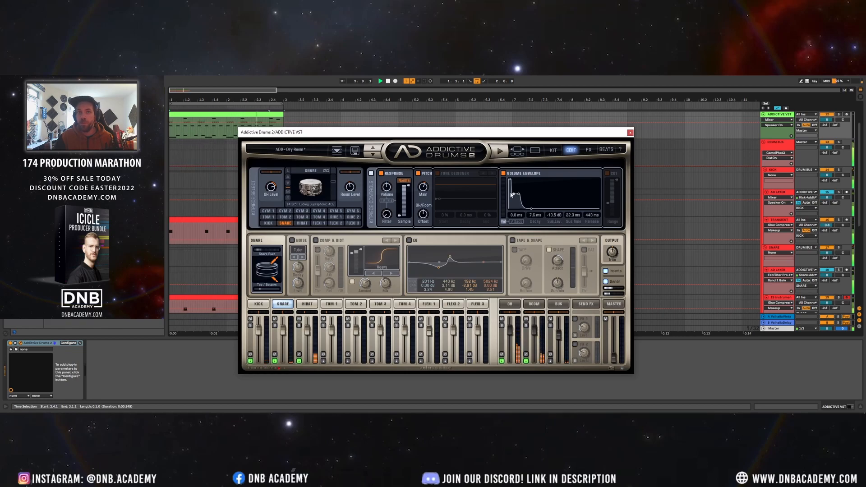
left_click_drag(494, 132, 506, 133)
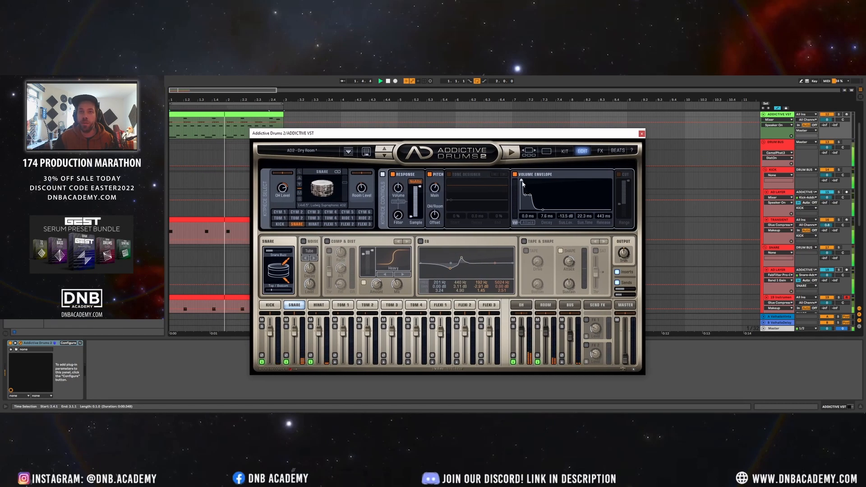
left_click_drag(521, 181, 524, 182)
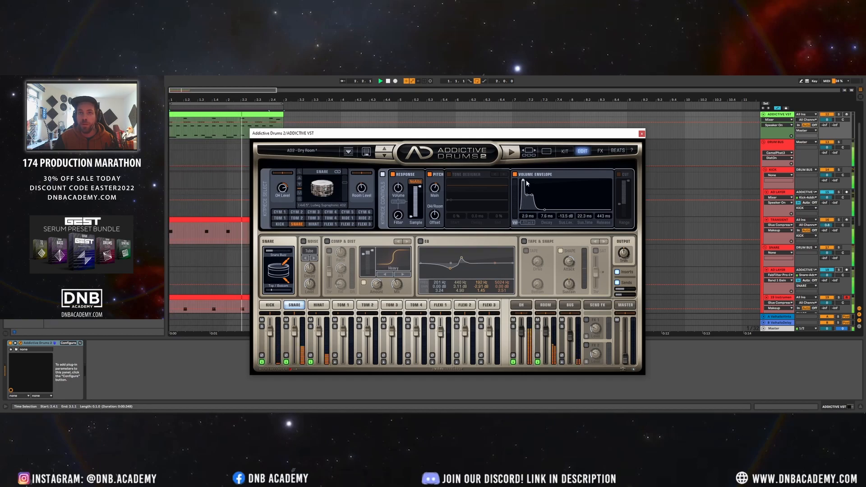
left_click_drag(530, 172, 527, 167)
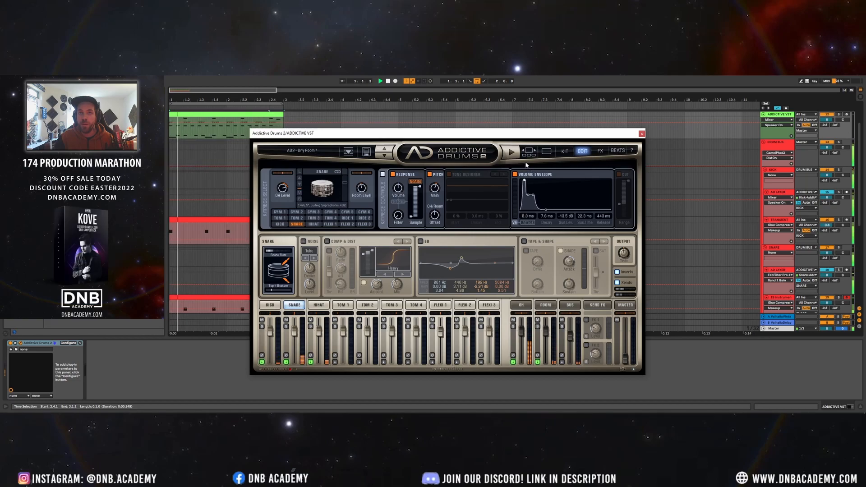
left_click(641, 133)
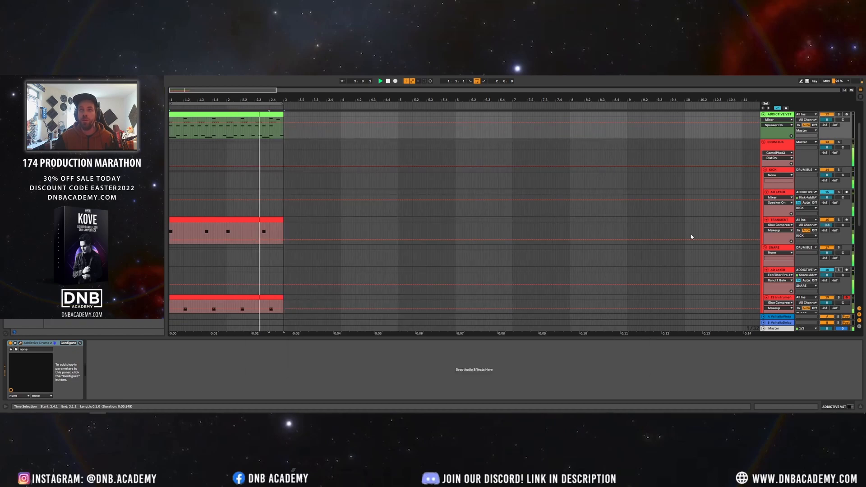
- Raise the low-cut frequency in the kick AD LAYER's FabFilter Pro-Q 3, and close the equalizer
left_click(782, 197)
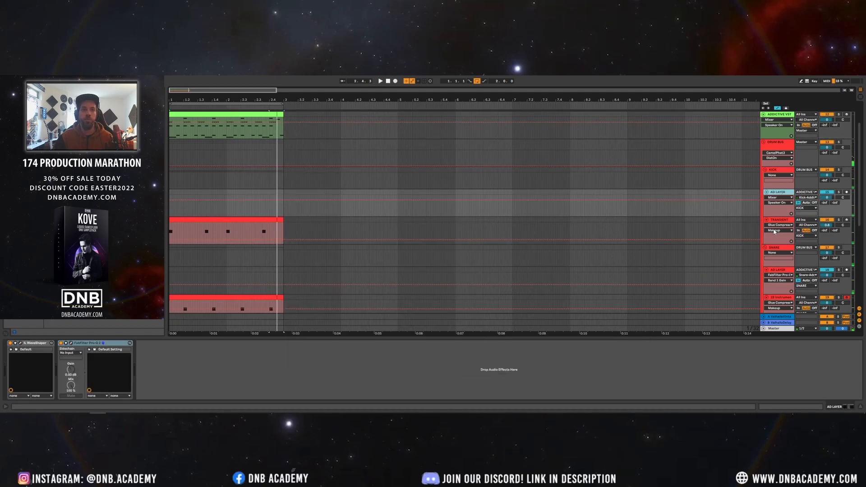
double_click(779, 196)
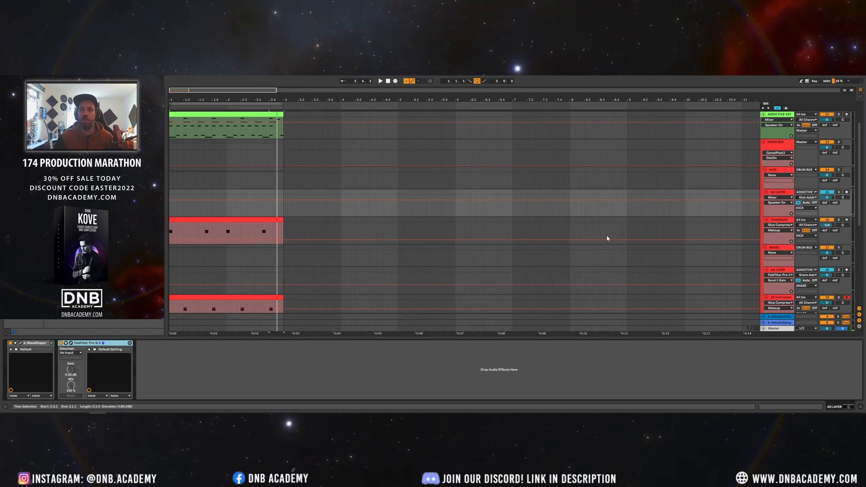
left_click(74, 345)
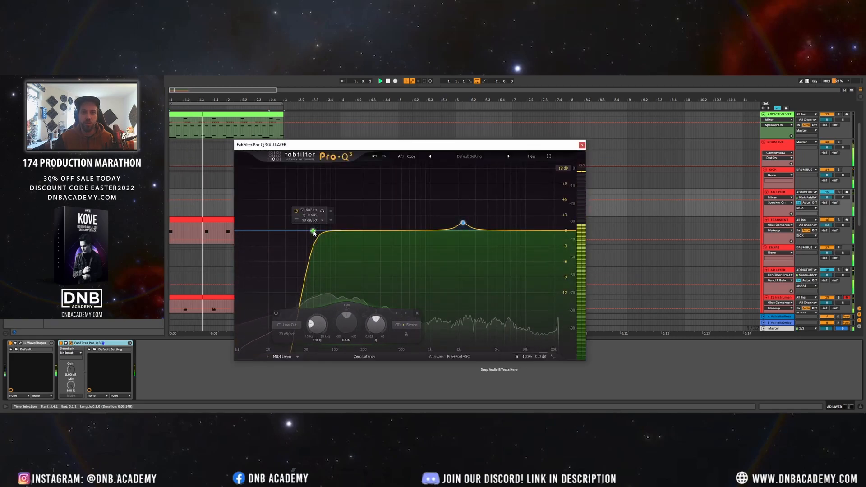
left_click_drag(300, 230, 355, 231)
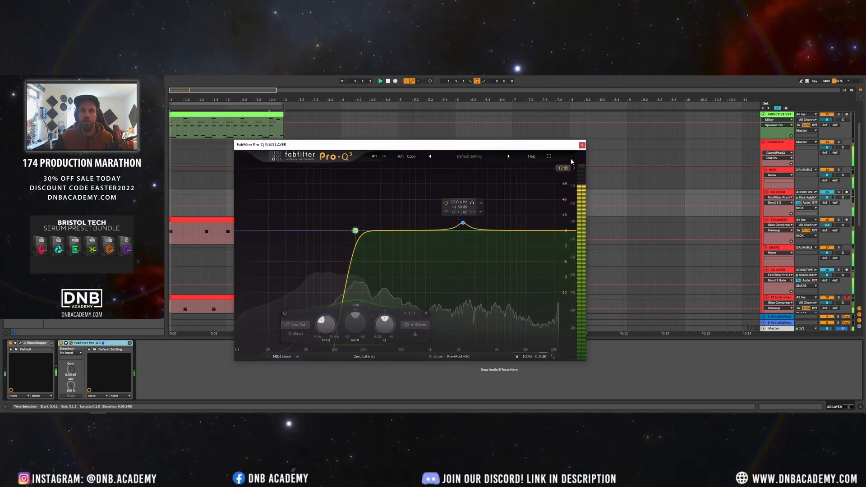
left_click(582, 146)
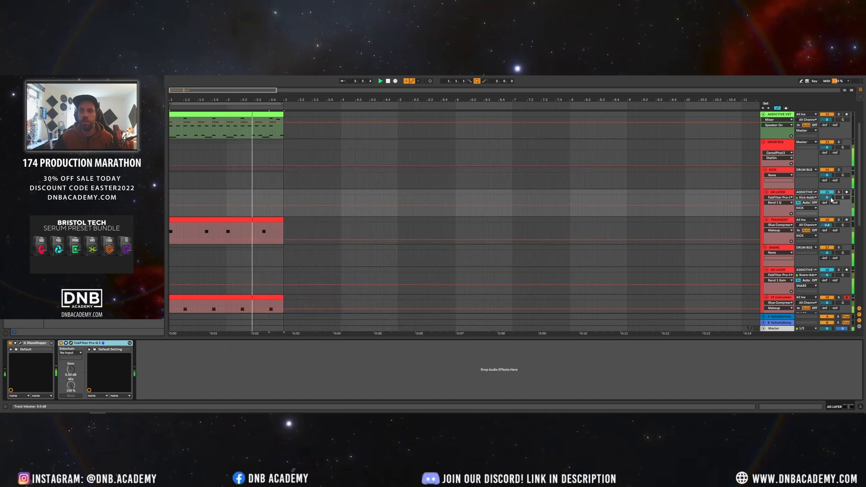
- Add a 30 dB/oct low cut at about 474 Hz in the snare AD LAYER's FabFilter Pro-Q 3 while the loop plays
left_click(778, 284)
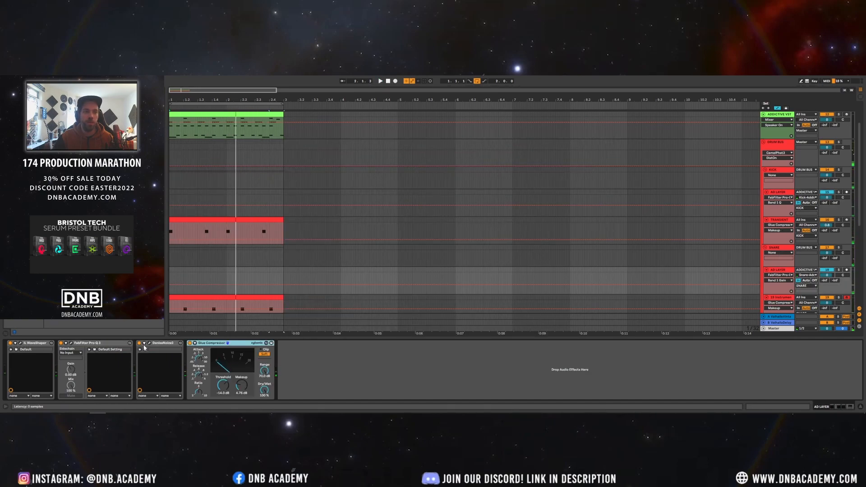
left_click(71, 342)
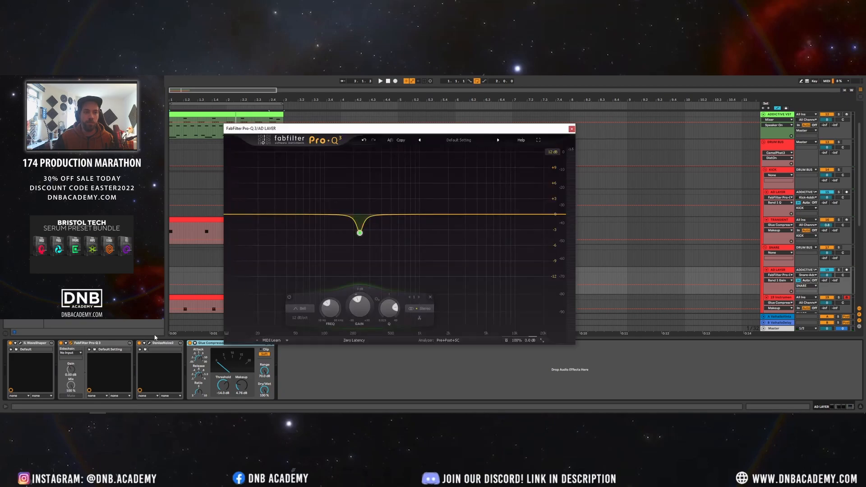
key("space")
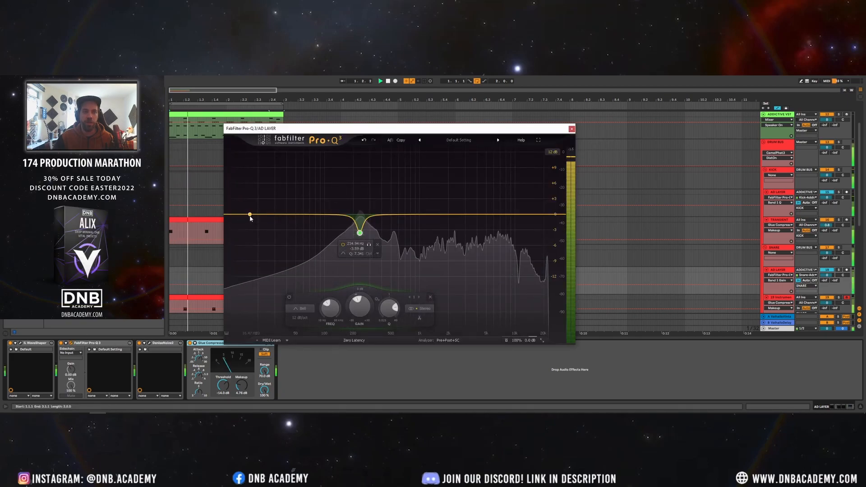
left_click_drag(250, 214, 388, 212)
key("space")
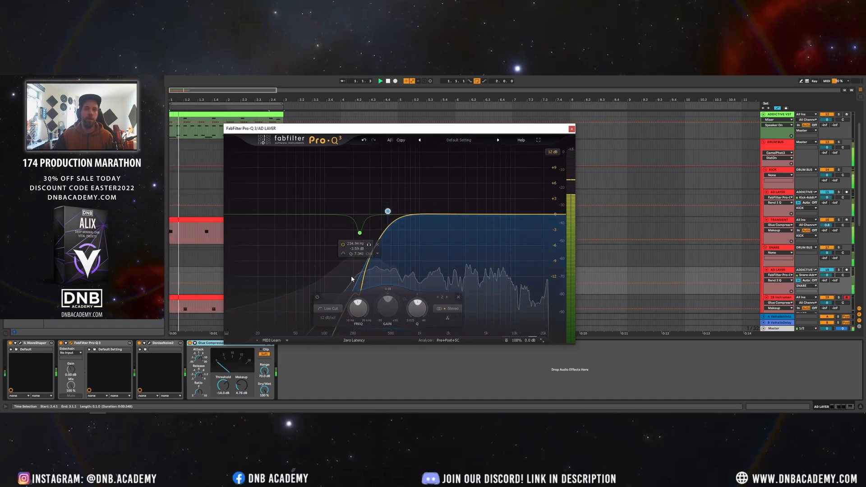
scroll(323, 319, "up", 1)
scroll(323, 319, "up", 2)
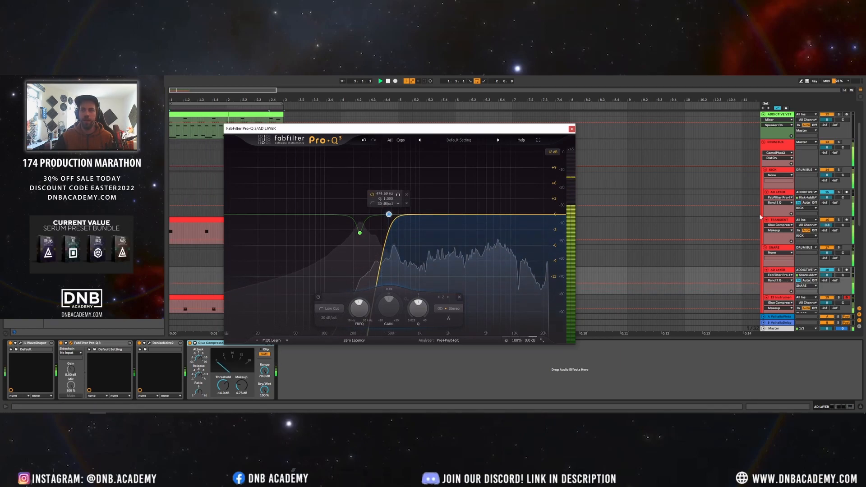
- Adjust the kick TRANSIENT track's volume, and close the snare AD LAYER's equalizer
left_click(836, 227)
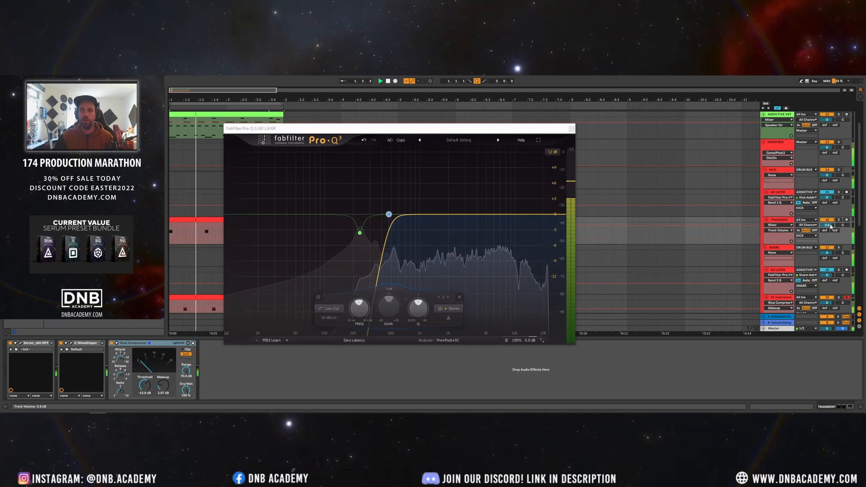
left_click(826, 226)
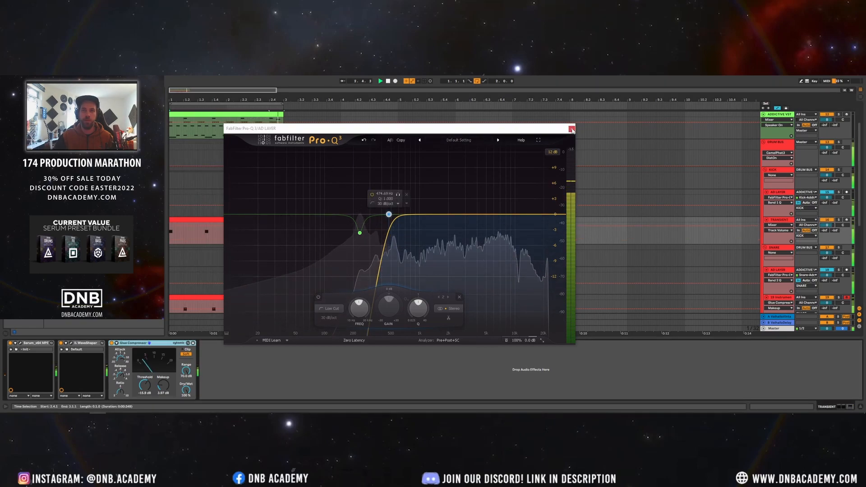
left_click(571, 129)
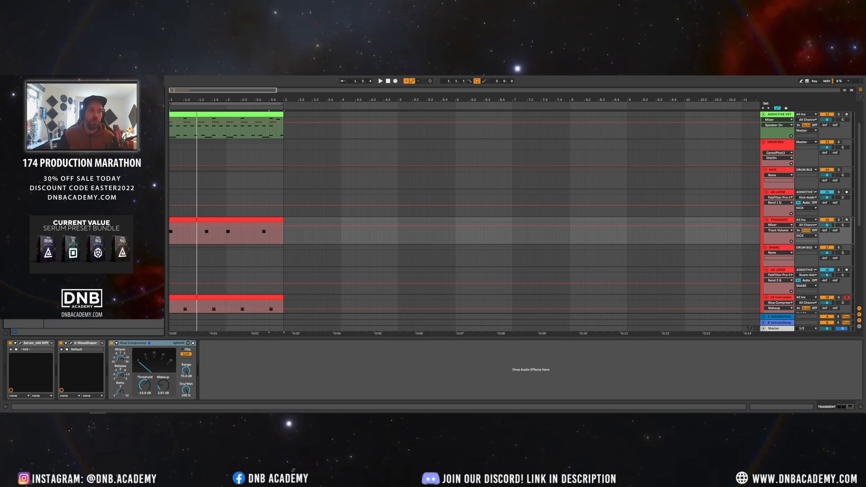
- Add a FabFilter Pro-Q 3 after the Glue Compressor on the kick TRANSIENT track, check its spectrum during playback, and close it
left_click_drag(81, 217, 282, 361)
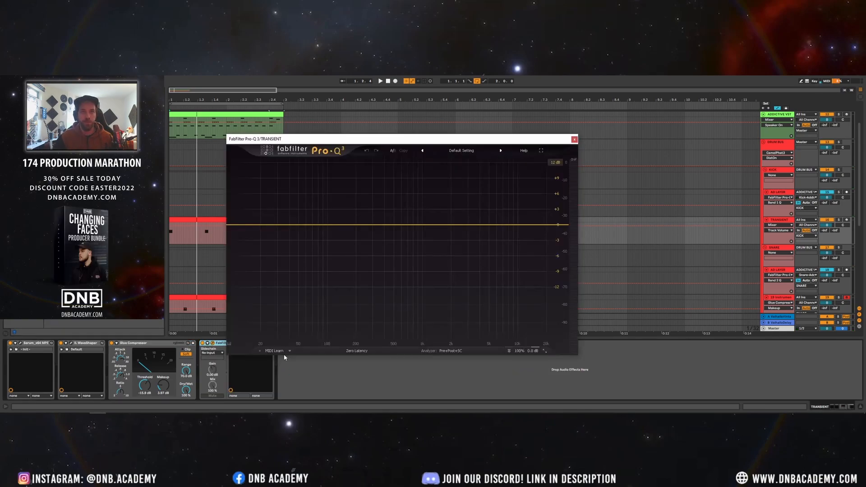
key("space")
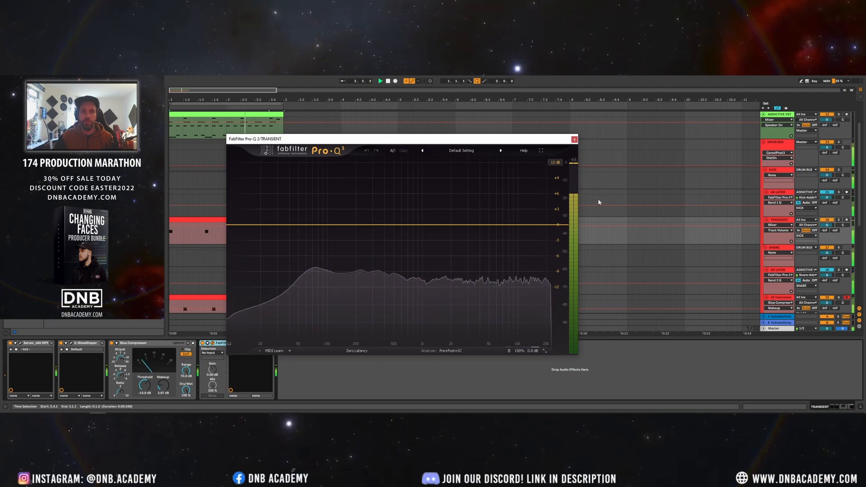
left_click(574, 139)
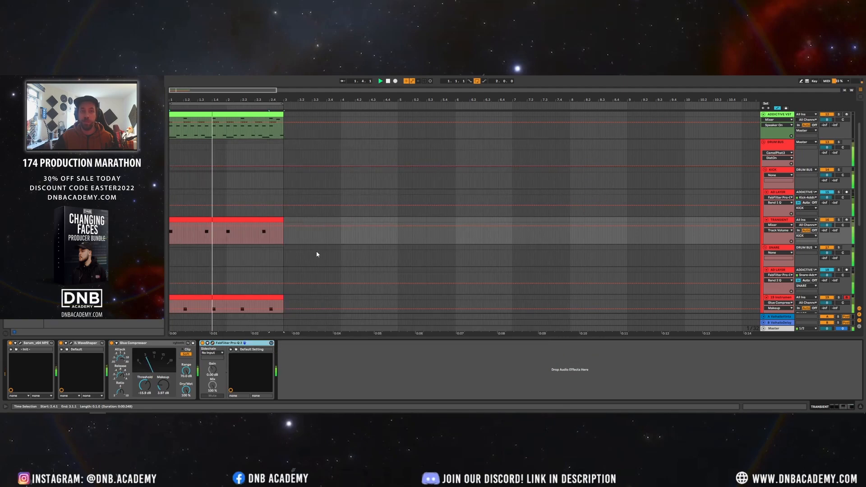
- Rename the snare's Instrument Rack track as TRANSIENT
left_click(777, 300)
left_click(777, 299)
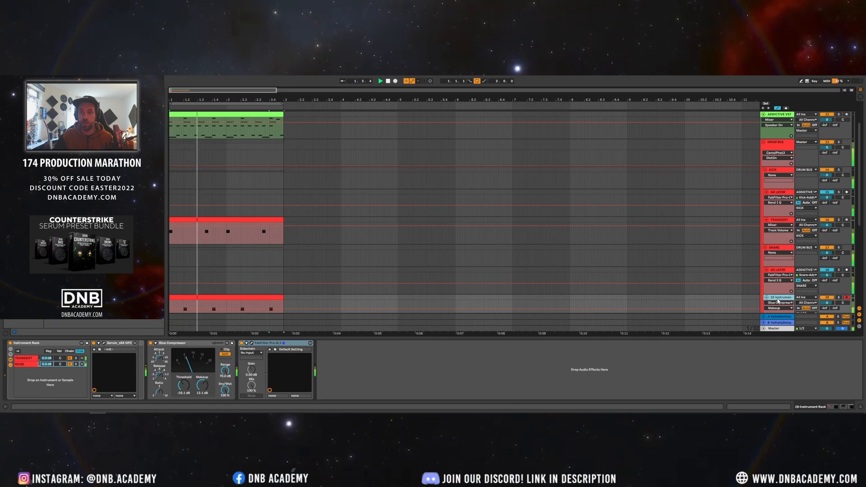
key("ctrl+r")
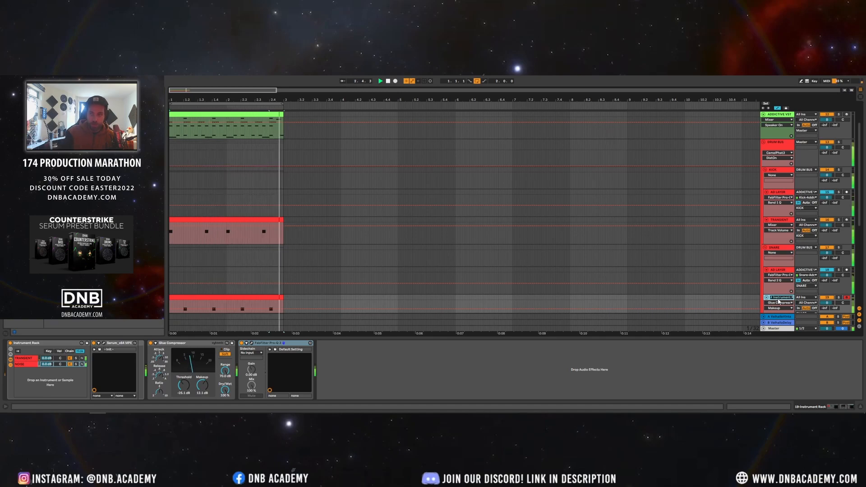
type("TRANSIENT")
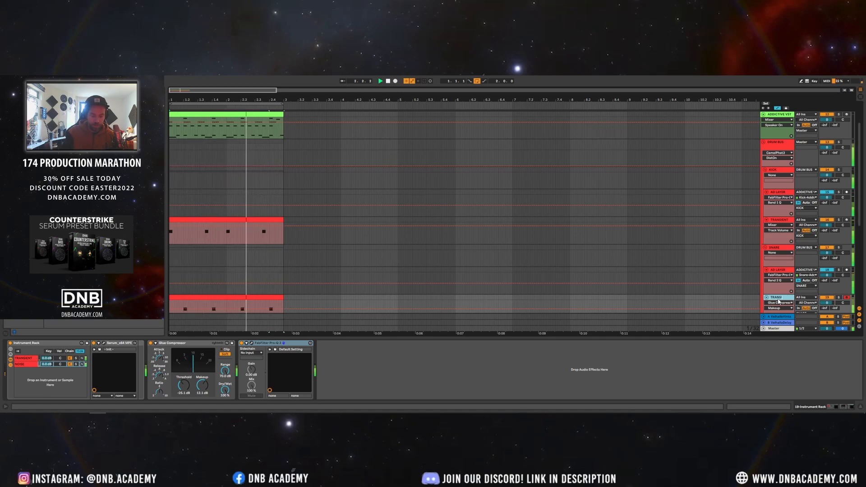
key("Return")
scroll(390, 252, "down", 1)
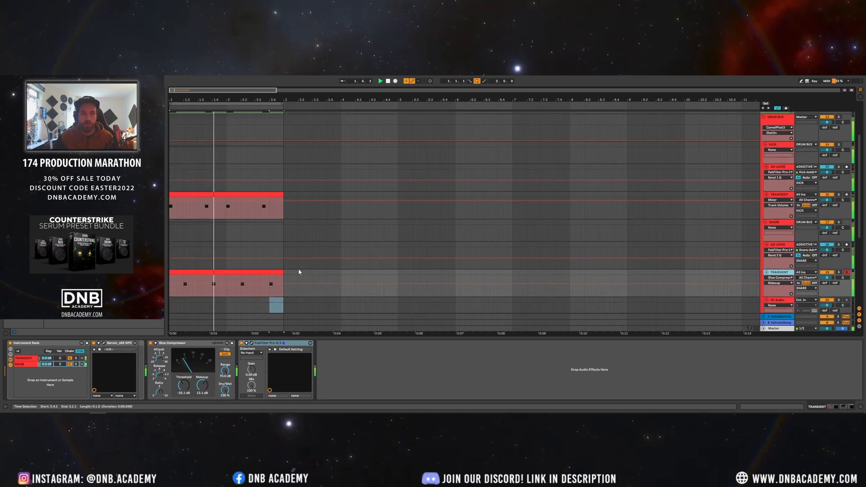
- In the snare TRANSIENT's Pro-Q 3, boost a narrow bell about 7 dB near 236 Hz and add a low cut at about 146 Hz
left_click(252, 343)
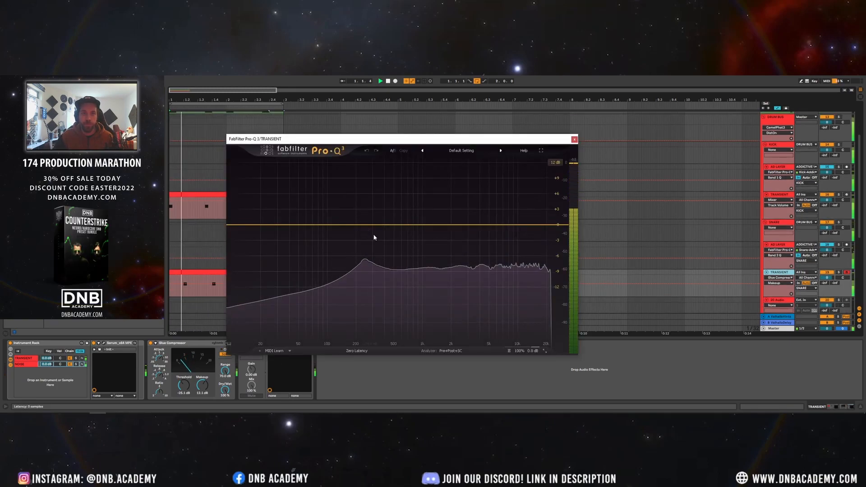
left_click_drag(366, 225, 365, 193)
left_click_drag(394, 319, 399, 283)
left_click_drag(235, 228, 343, 221)
left_click_drag(365, 195, 364, 178)
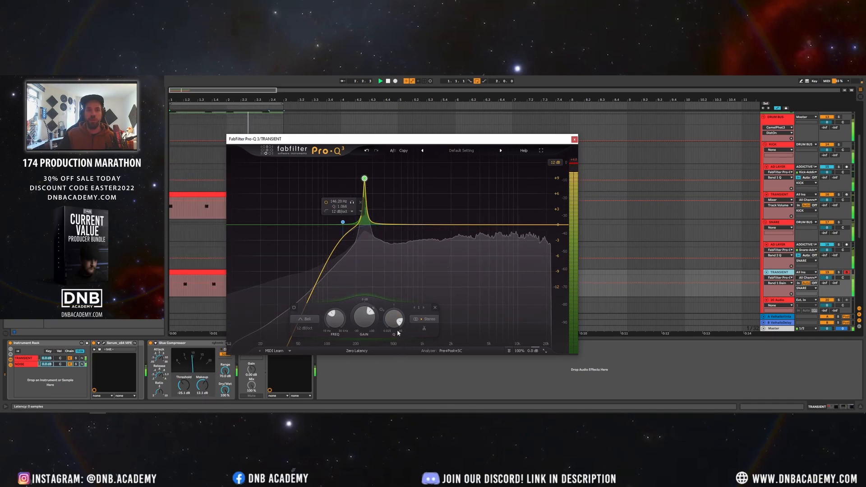
left_click_drag(398, 326, 397, 333)
left_click_drag(365, 181, 363, 190)
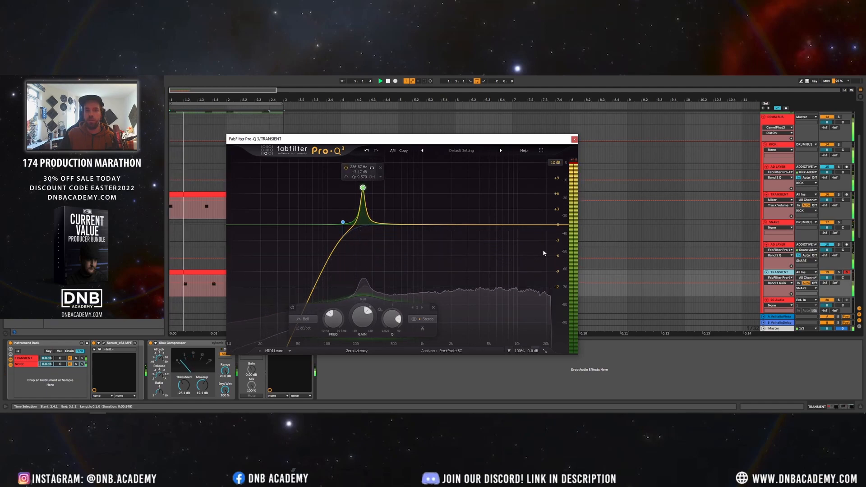
mouse_move(363, 187)
left_mouse_down()
mouse_move(365, 212)
mouse_move(362, 167)
mouse_move(363, 205)
mouse_move(363, 183)
mouse_move(365, 190)
left_mouse_up()
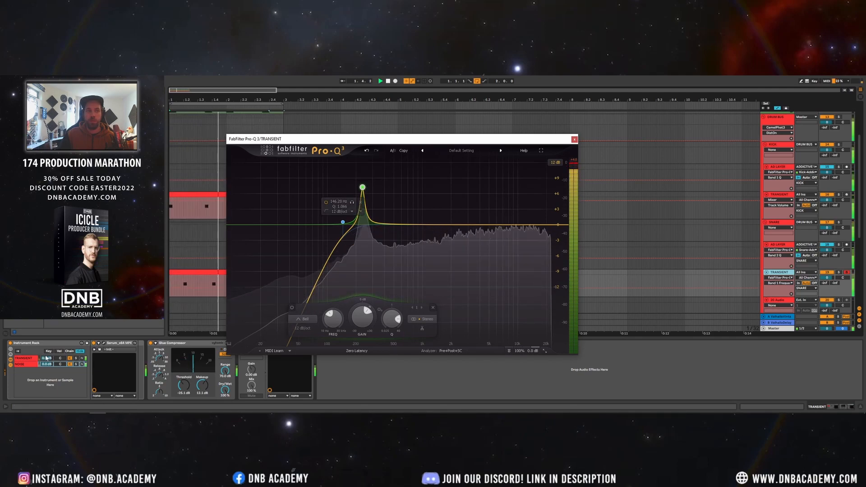
- Shorten the LFO 1 decay curve in the snare rack's TRANSIENT Serum, and close Serum and the equalizer
left_click(24, 358)
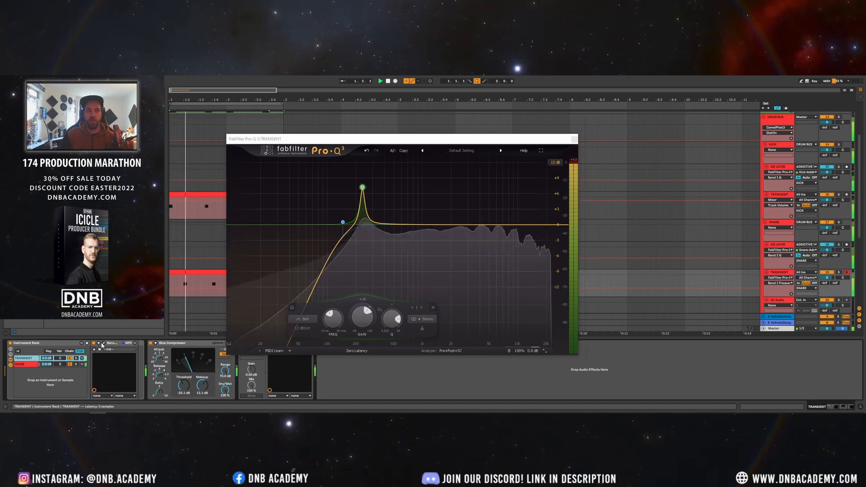
left_click(103, 343)
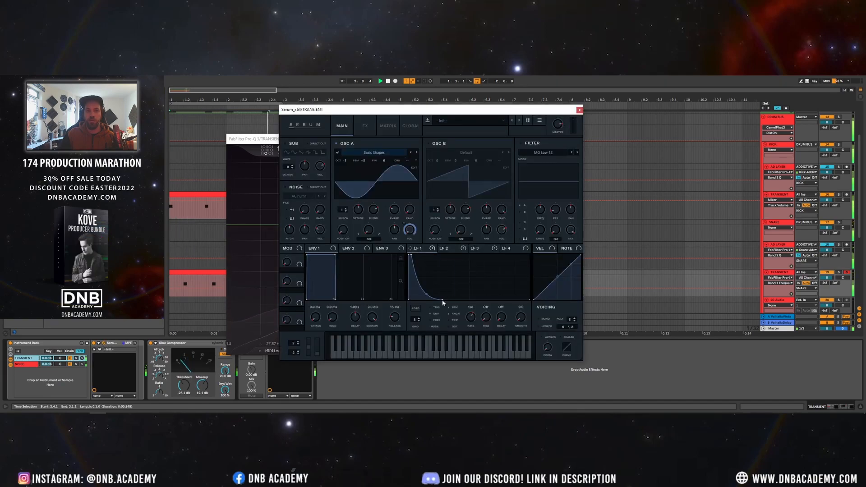
left_click_drag(442, 298, 438, 306)
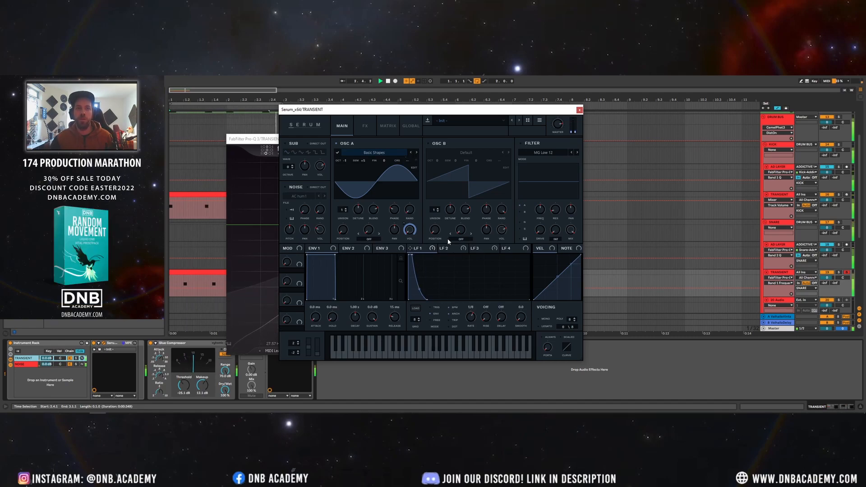
left_click(579, 109)
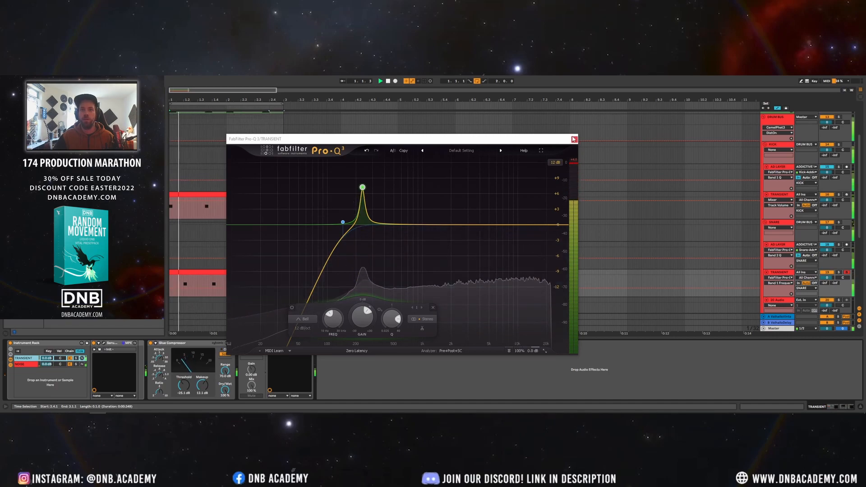
left_click(575, 139)
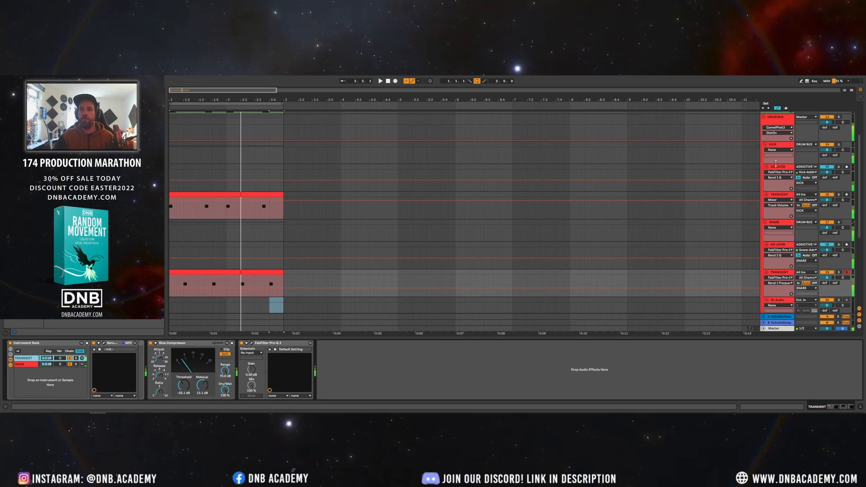
- Adjust the track volumes of the ROOM and OH channels during playback
scroll(798, 217, "down", 2)
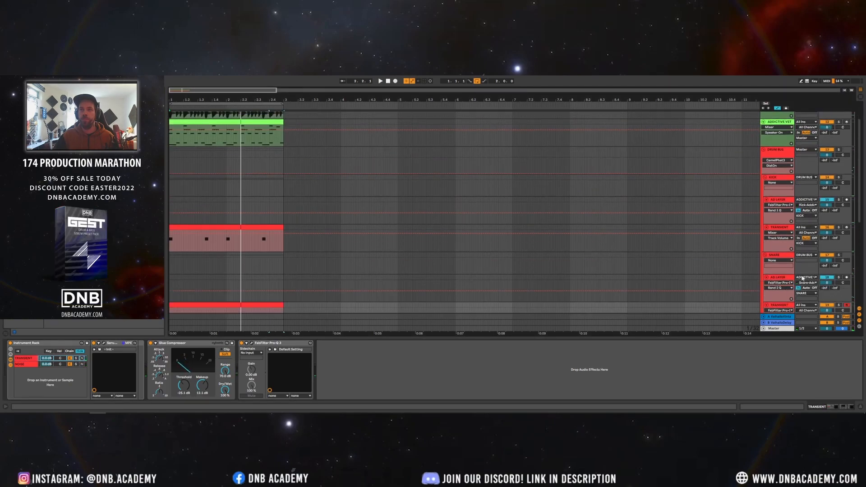
scroll(802, 284, "down", 3)
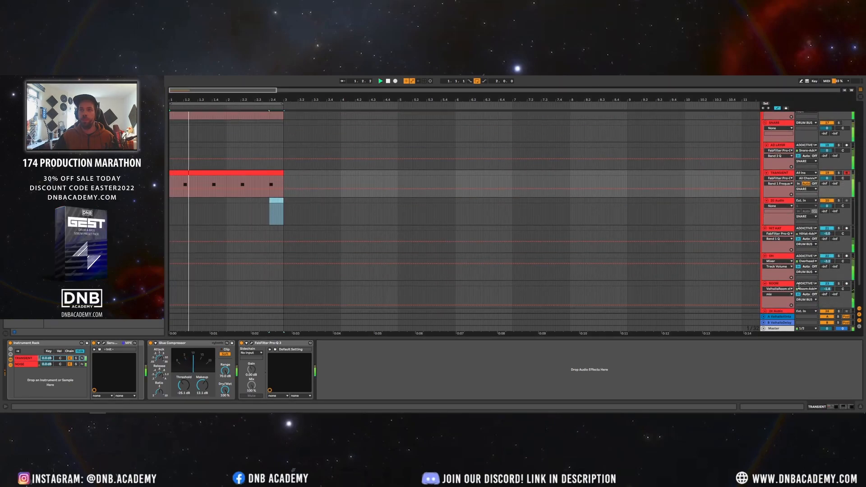
left_click(828, 287)
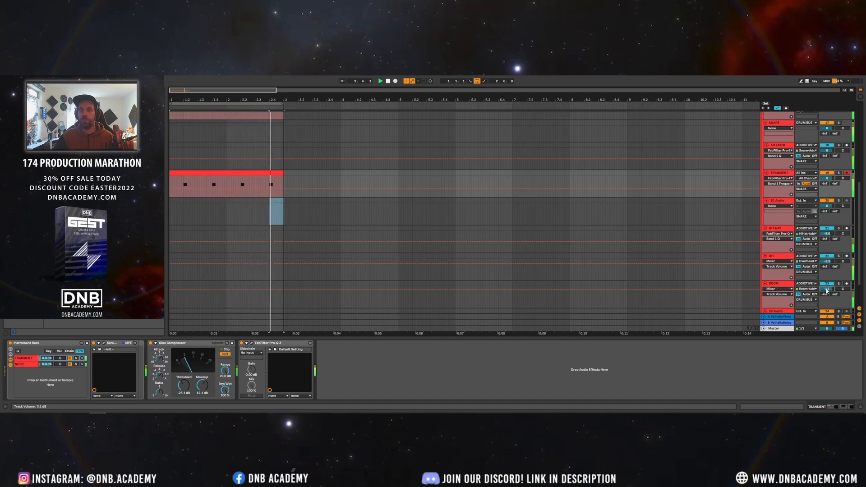
double_click(827, 262)
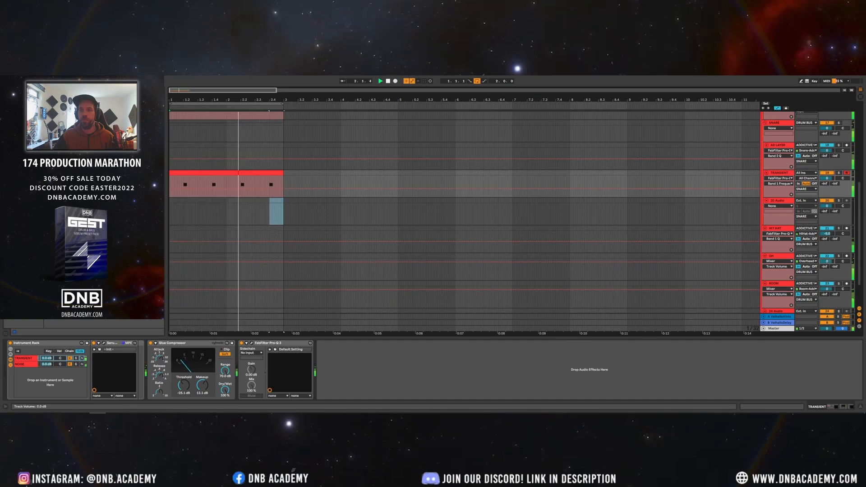
left_click_drag(827, 263, 827, 267)
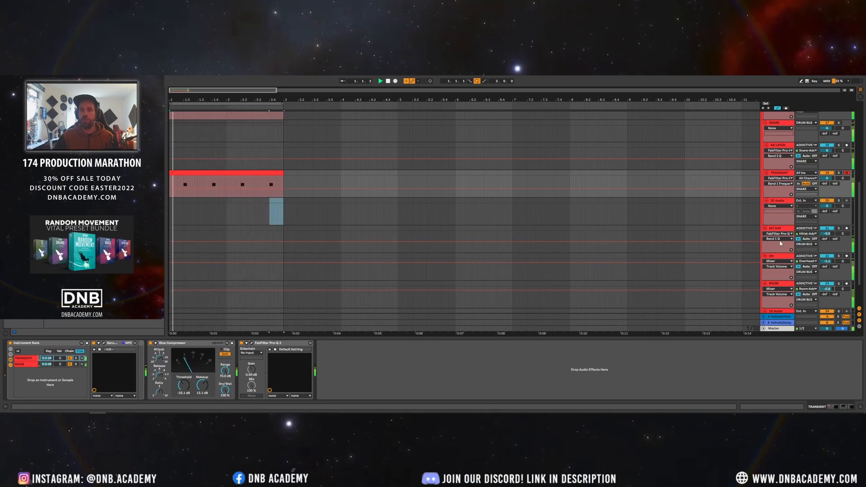
- Reactivate the snare's AD LAYER track and lower its volume slightly
scroll(767, 239, "up", 1)
scroll(780, 238, "up", 5)
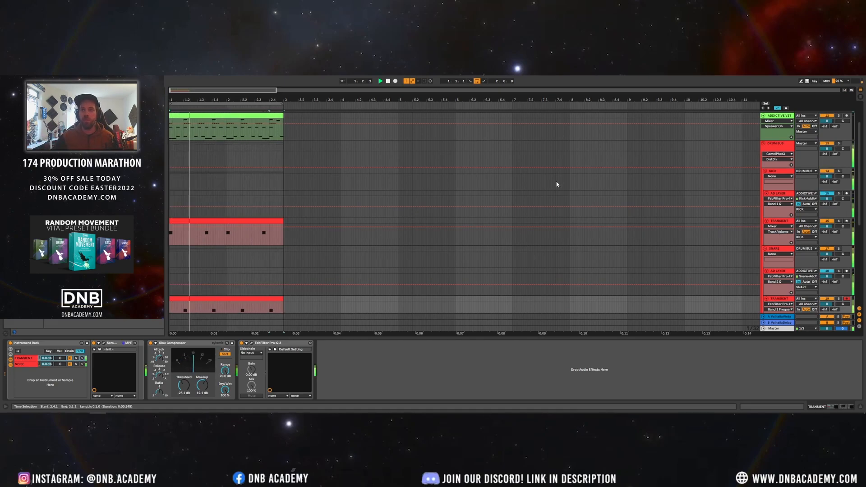
scroll(538, 195, "down", 2)
scroll(538, 194, "down", 1)
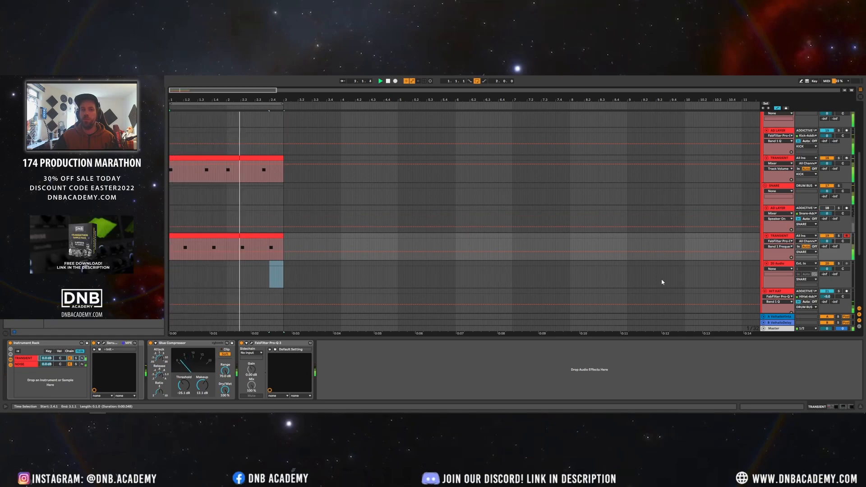
left_click(831, 209)
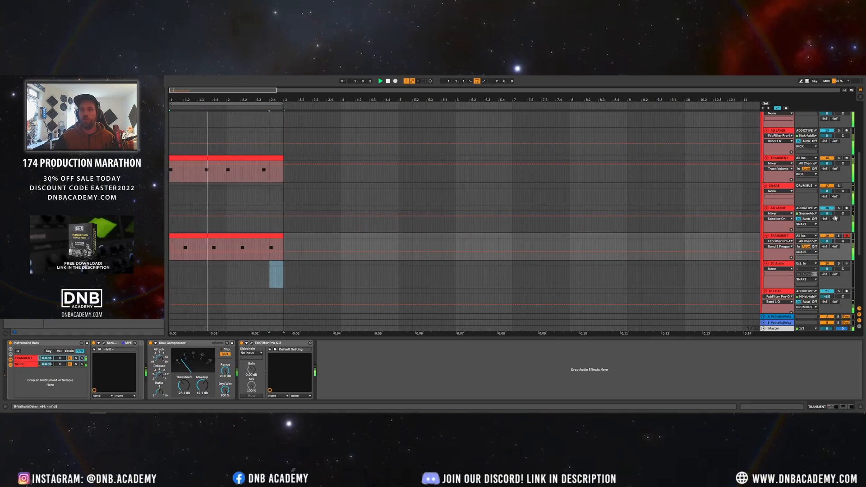
left_click_drag(826, 213, 826, 214)
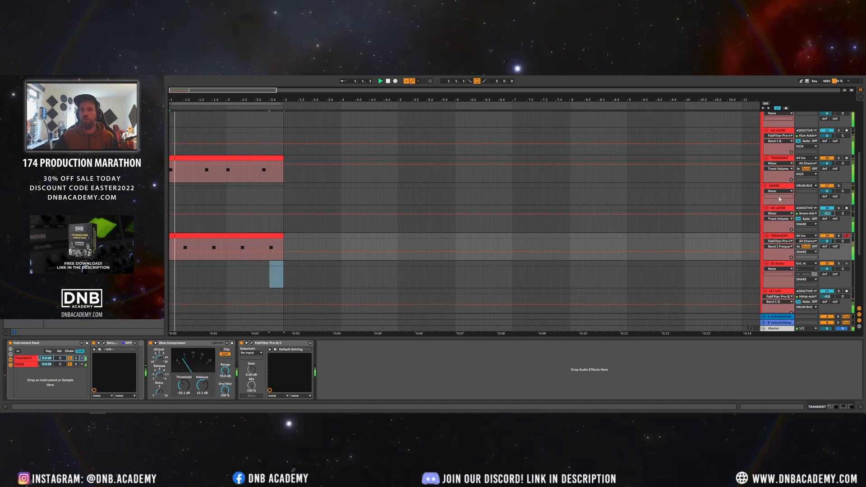
- Set the snare AD LAYER's Glue Compressor to a -28.3 dB threshold and 11.8 dB makeup gain
left_click(724, 208)
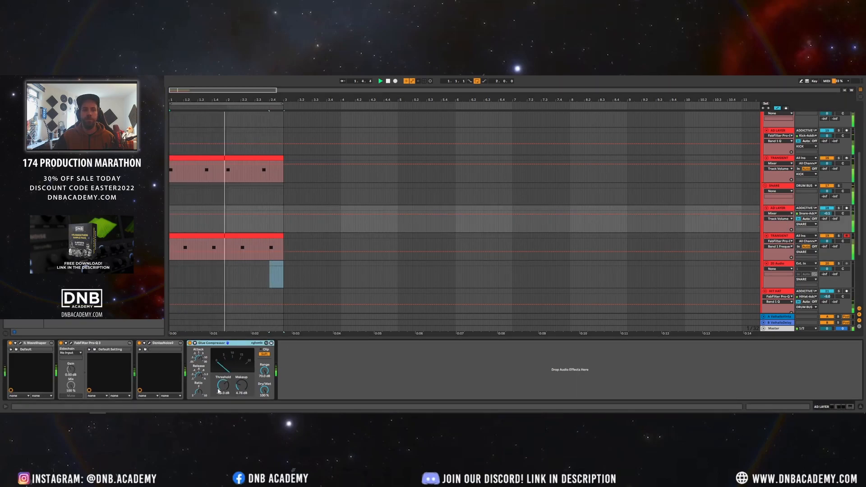
left_click_drag(218, 391, 246, 390)
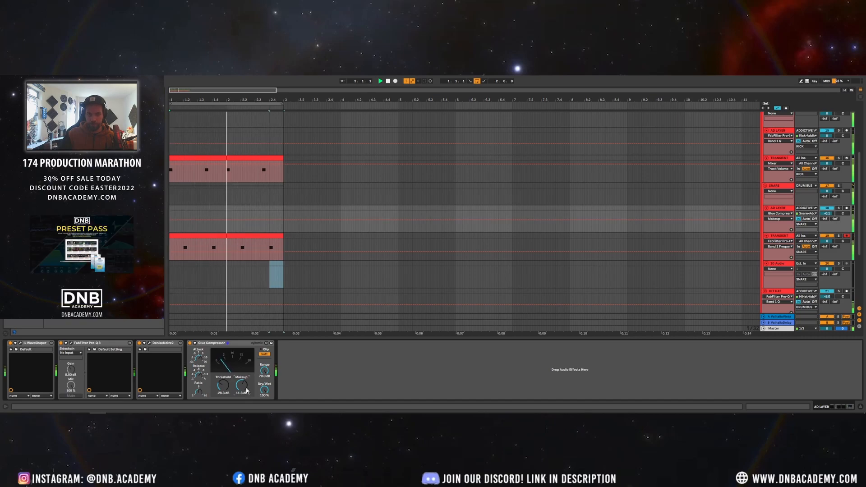
- Trim the makeup gain of the snare AD LAYER's Glue Compressor to 11.6 dB
left_click_drag(246, 391, 246, 392)
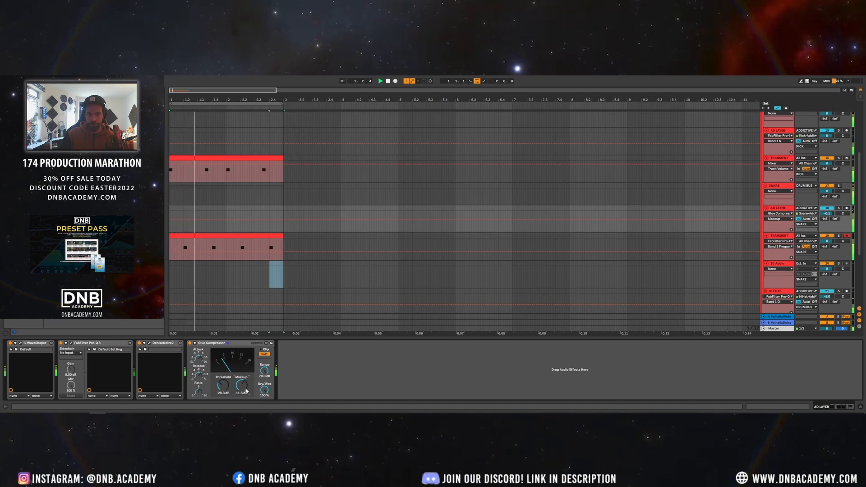
scroll(598, 139, "up", 3)
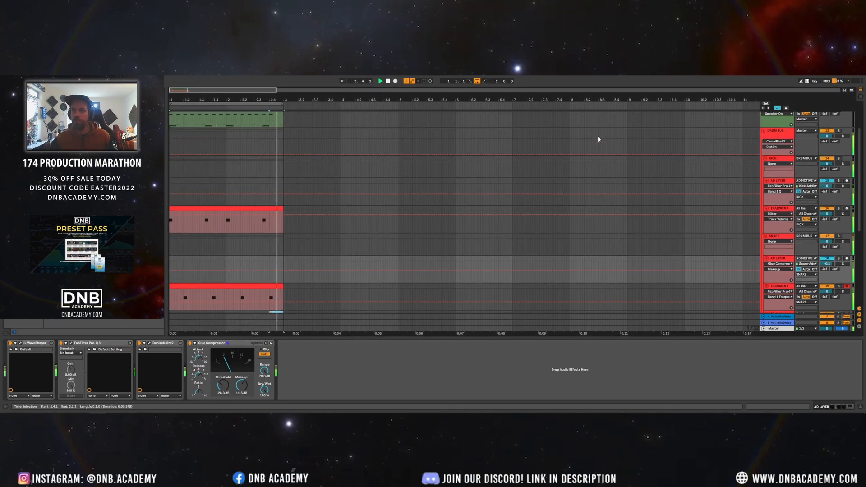
scroll(599, 140, "up", 3)
scroll(761, 186, "down", 2)
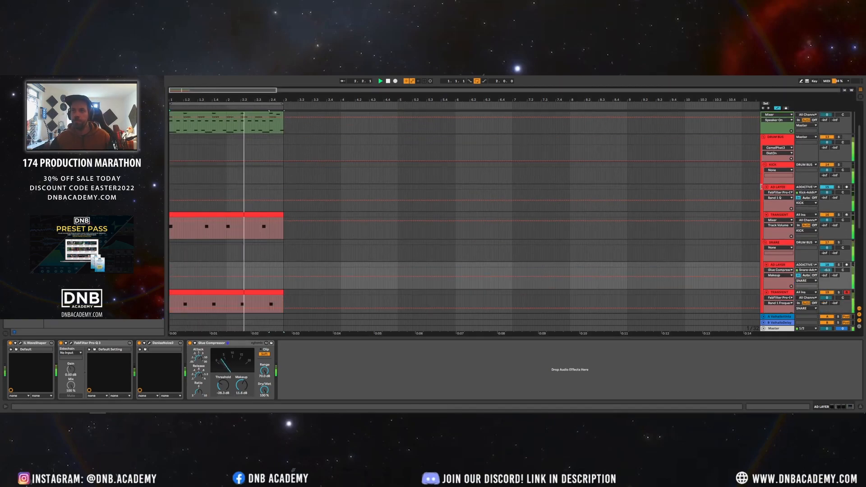
- Inspect the device chains of the kick AD LAYER and the DRUM BUS, and look over the drum tracks
left_click(774, 191)
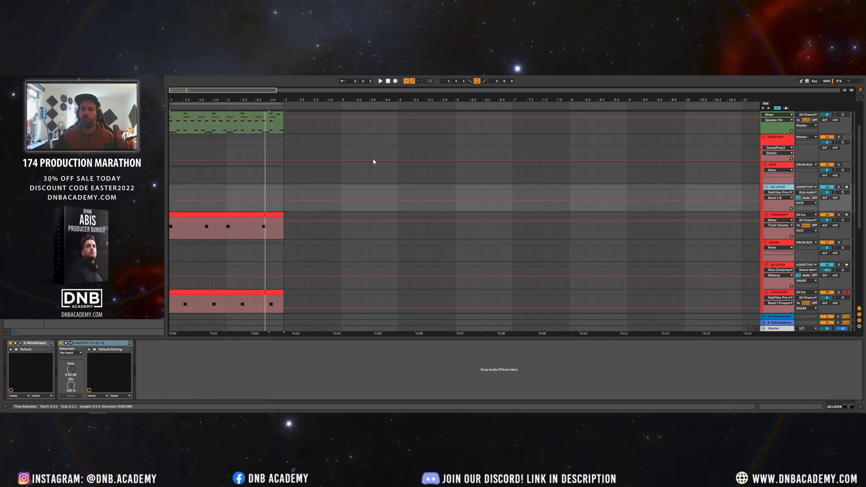
left_click(780, 143)
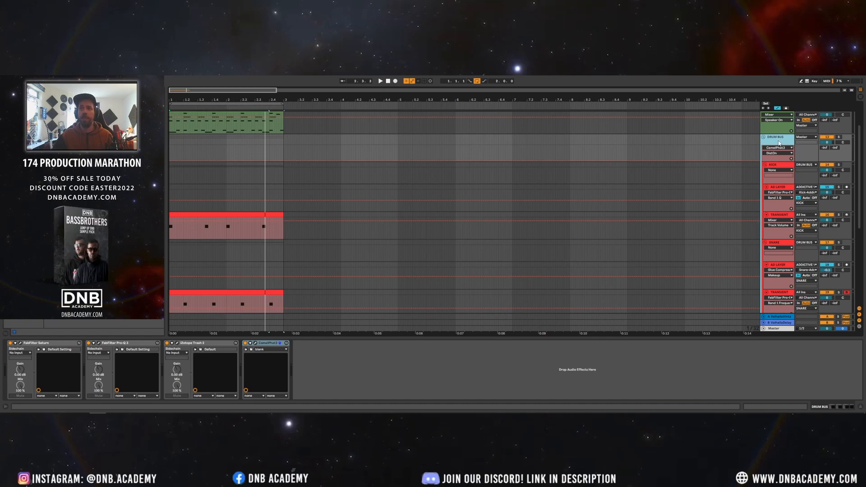
scroll(218, 194, "up", 3)
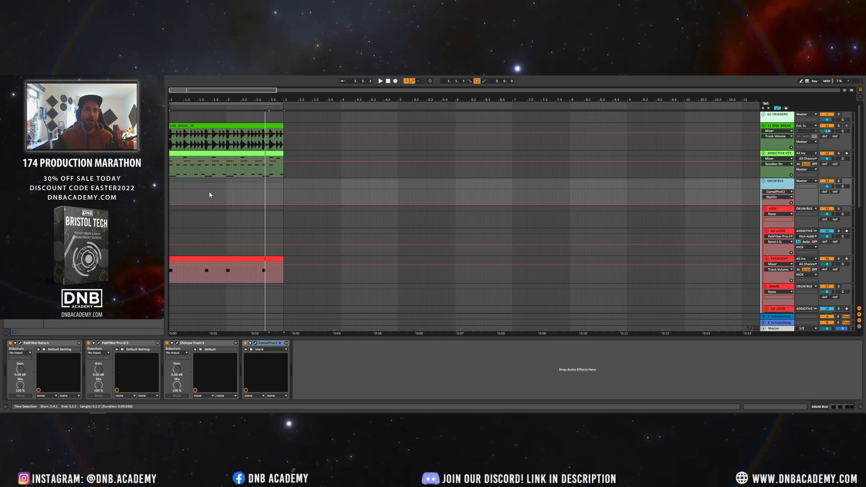
scroll(208, 195, "down", 5)
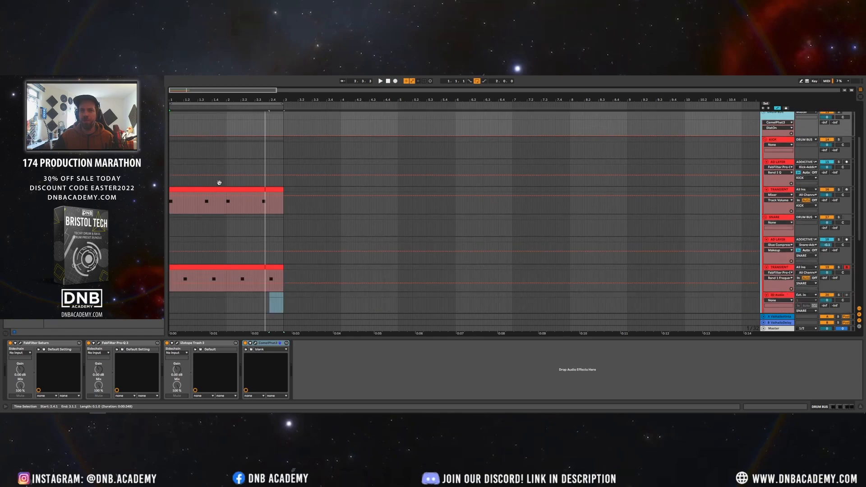
scroll(224, 181, "down", 4)
scroll(229, 177, "up", 3)
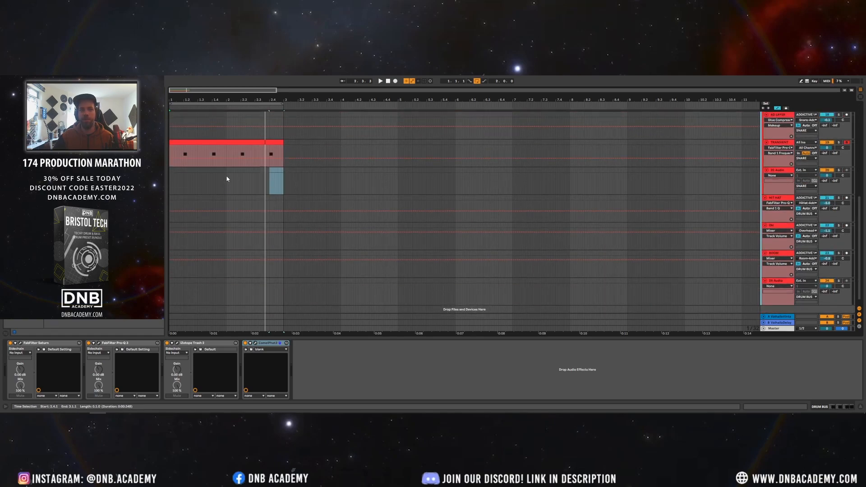
scroll(220, 181, "up", 3)
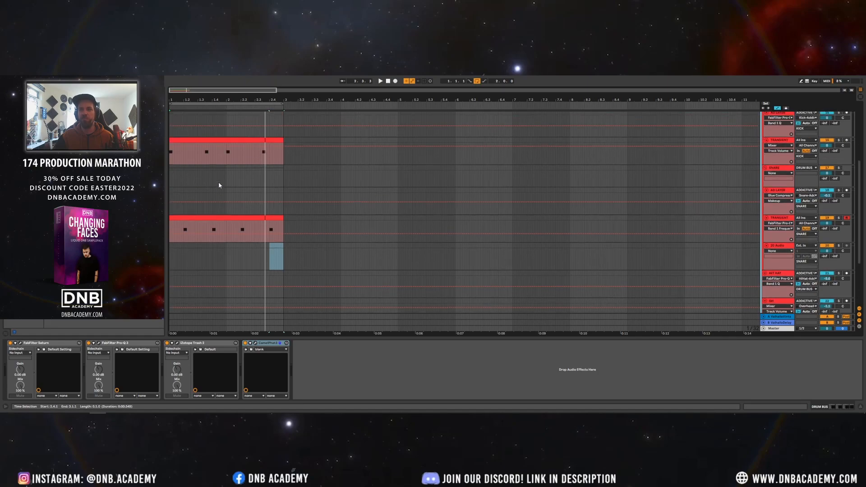
scroll(219, 185, "down", 3)
scroll(214, 208, "up", 8)
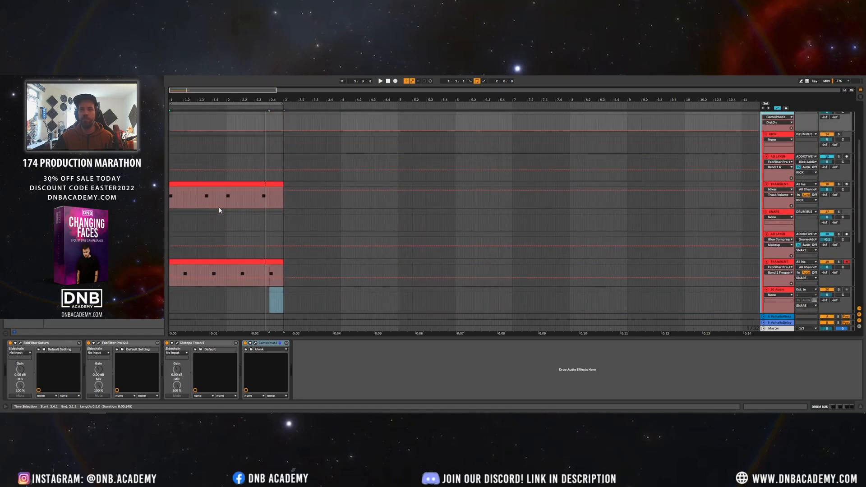
scroll(220, 210, "up", 1)
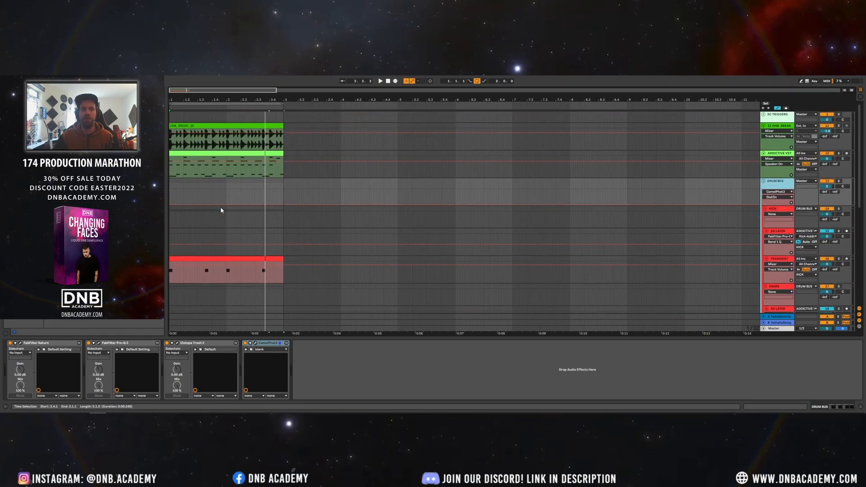
- Open the ADDICTIVE VST track's MIDI clip and add a short A#2 note at 1.2.4
double_click(201, 153)
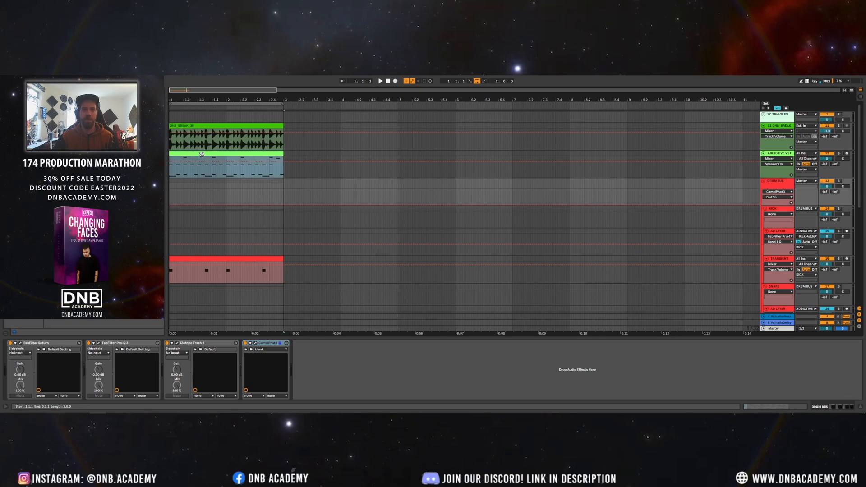
left_click_drag(326, 278, 315, 216)
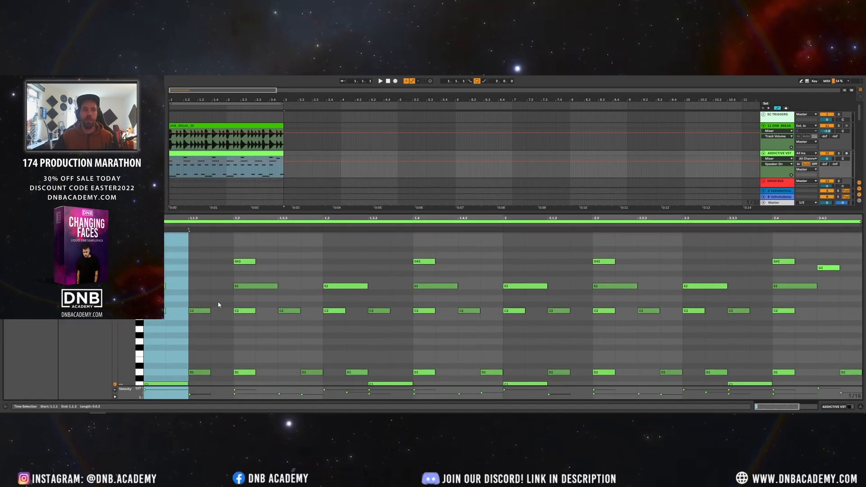
scroll(213, 309, "down", 1)
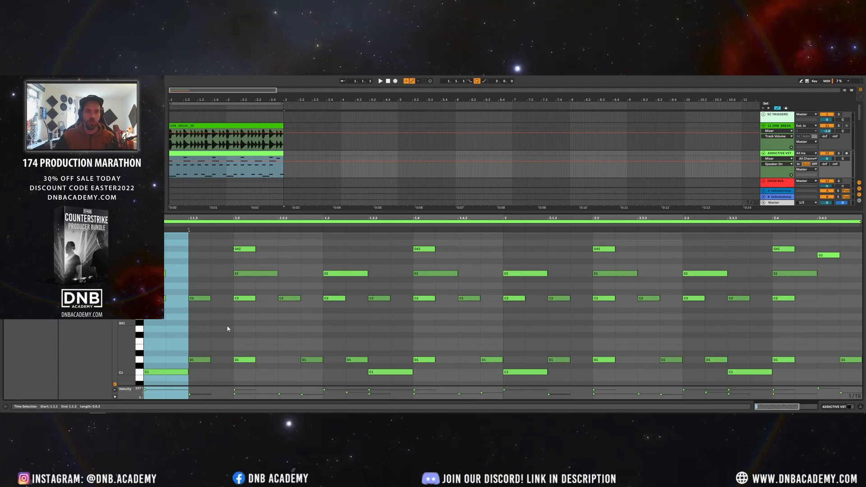
scroll(223, 316, "up", 2)
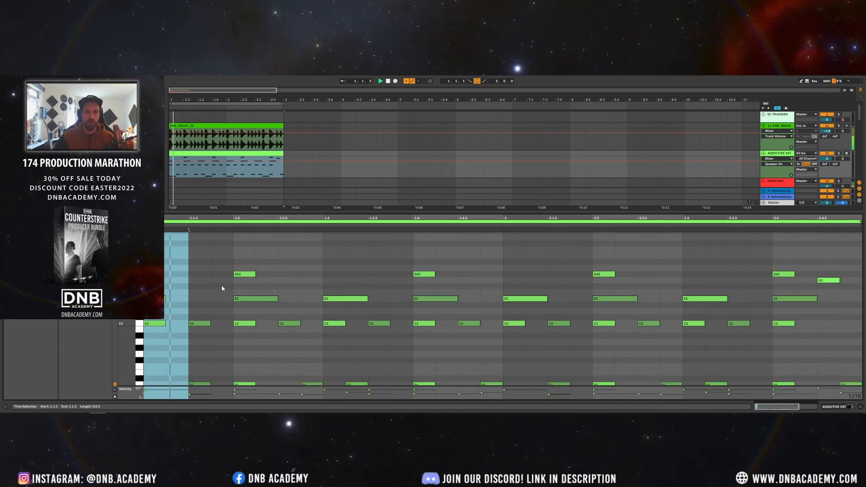
key("space")
left_click(203, 263)
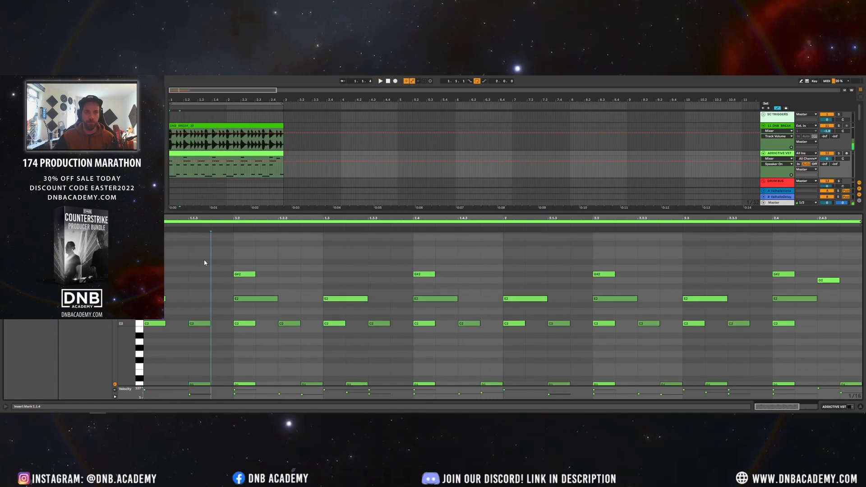
double_click(198, 262)
left_click_drag(206, 257, 306, 264)
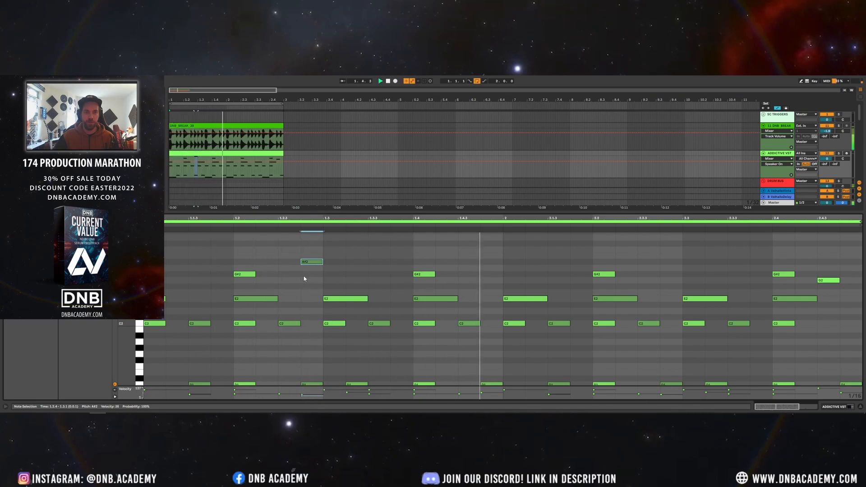
key("space")
left_click(314, 265)
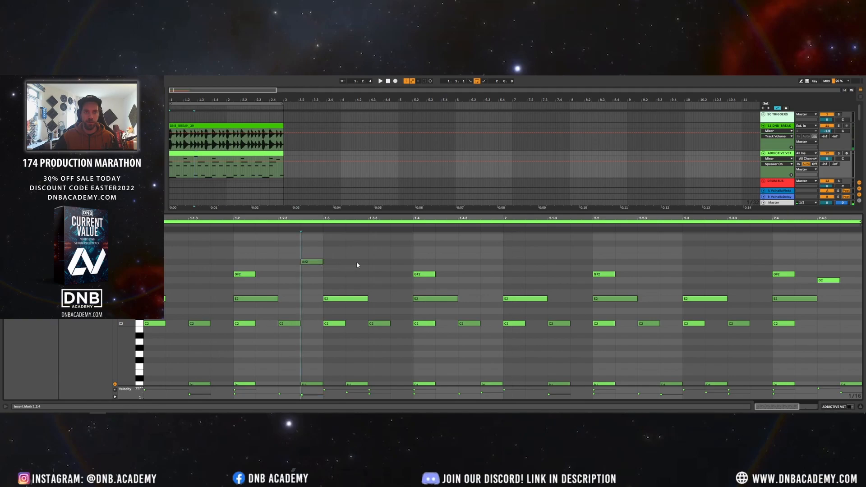
- Copy the A#2 note to 1.4.3, and duplicate the first bar's A#2 notes into the second bar
left_click_drag(307, 264, 464, 268)
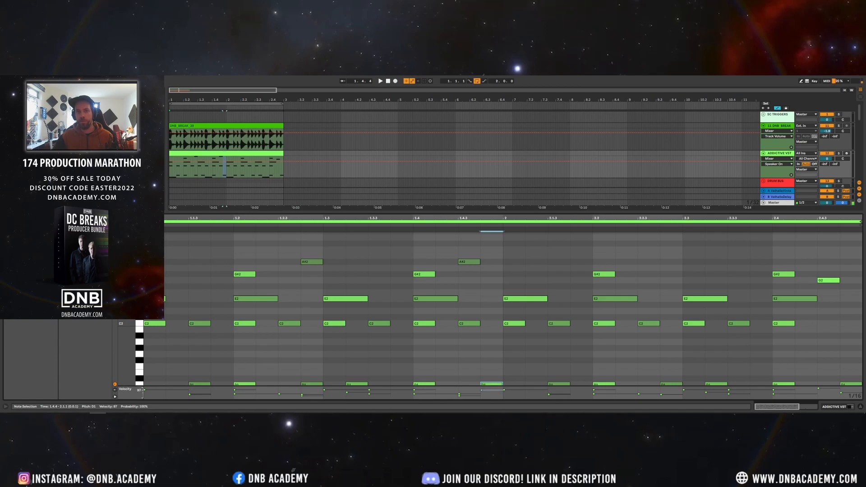
left_click(469, 261)
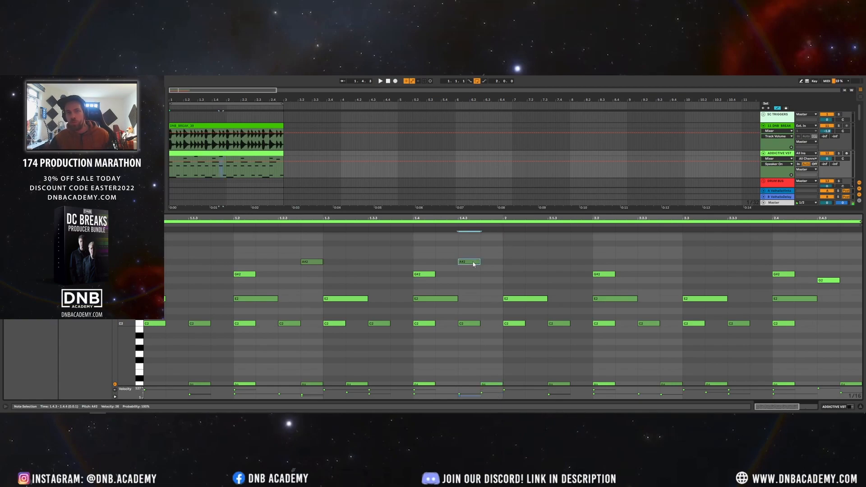
key("space")
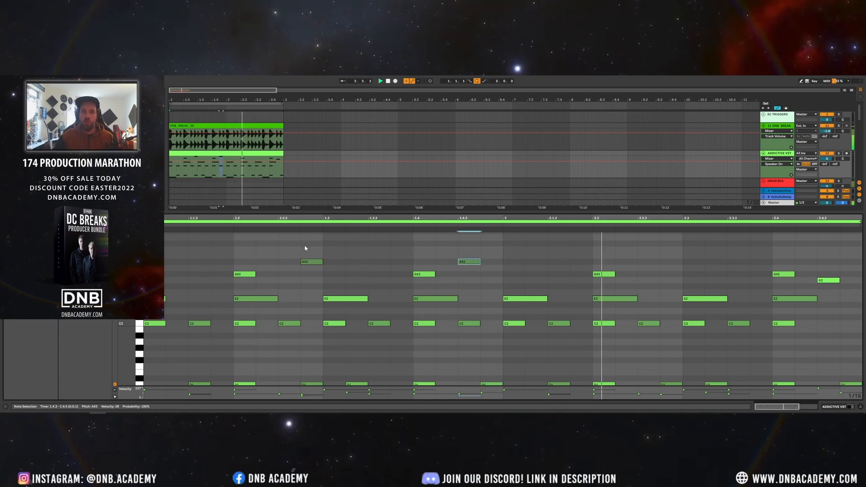
left_click_drag(504, 260, 160, 265)
key("ctrl+d")
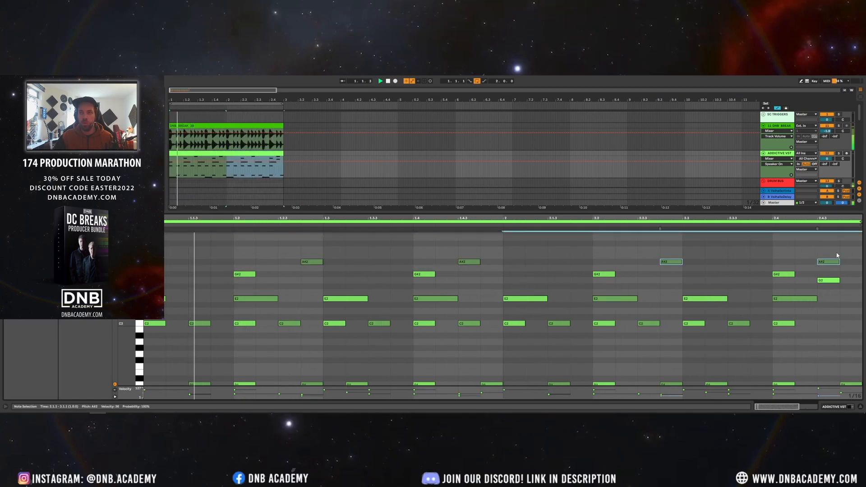
- Raise the velocity of all four A#2 notes together
mouse_move(556, 253)
left_mouse_down()
mouse_move(218, 250)
mouse_move(219, 263)
left_mouse_up()
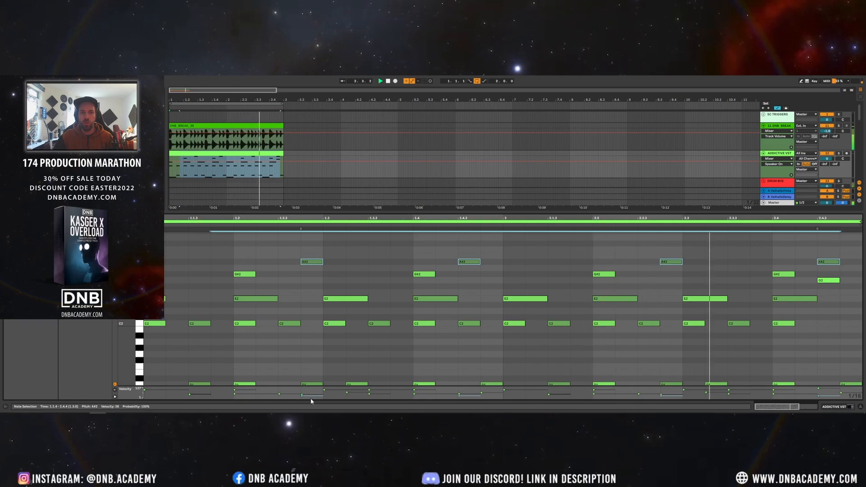
left_click_drag(308, 399, 308, 396)
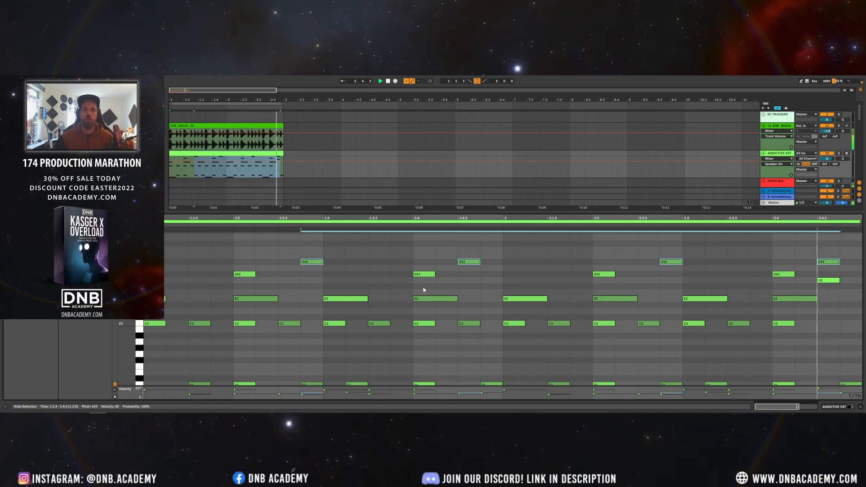
left_click(190, 258)
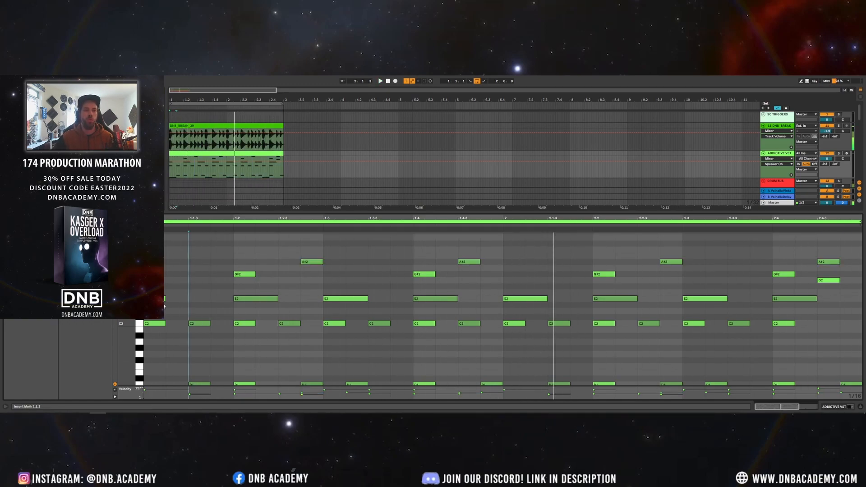
- Audition higher pitches for the E2 note at 1.1.1, place it on A2 and play the loop
left_click(156, 299)
key("space")
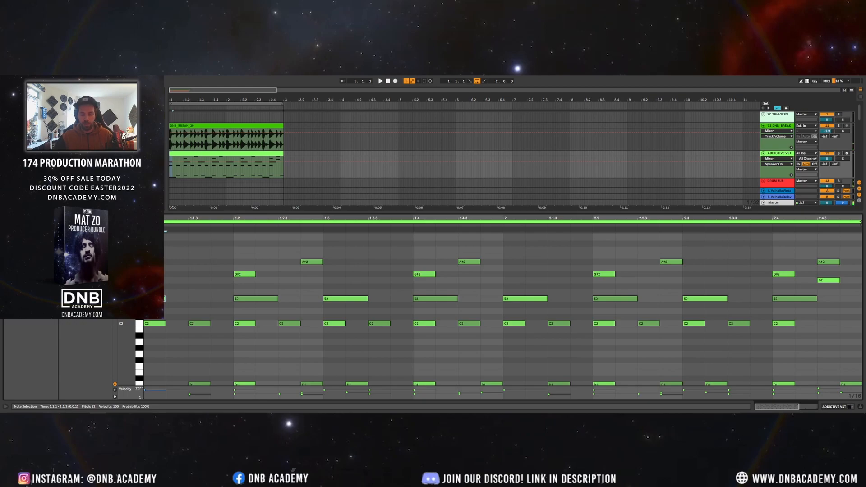
key("space")
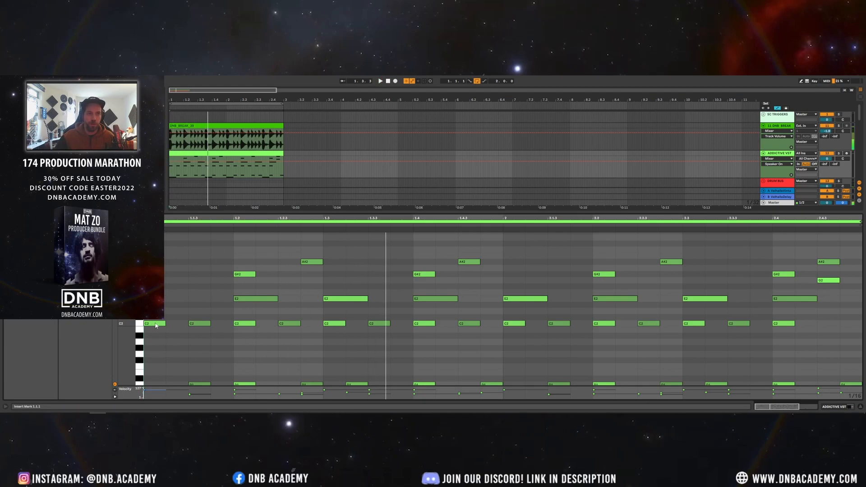
key("space")
key("Up")
key("Up")
key("Up")
key("Up")
key("Up")
key("Up")
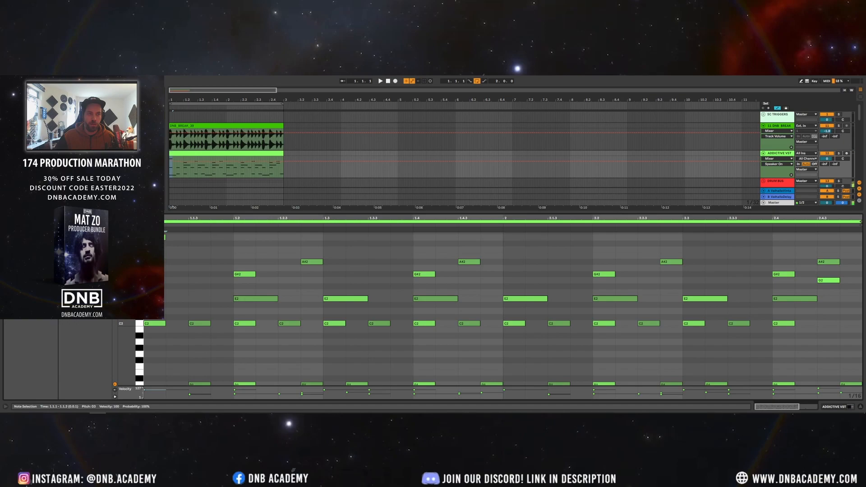
key("Down")
key("Down")
key("Down")
scroll(503, 308, "up", 2)
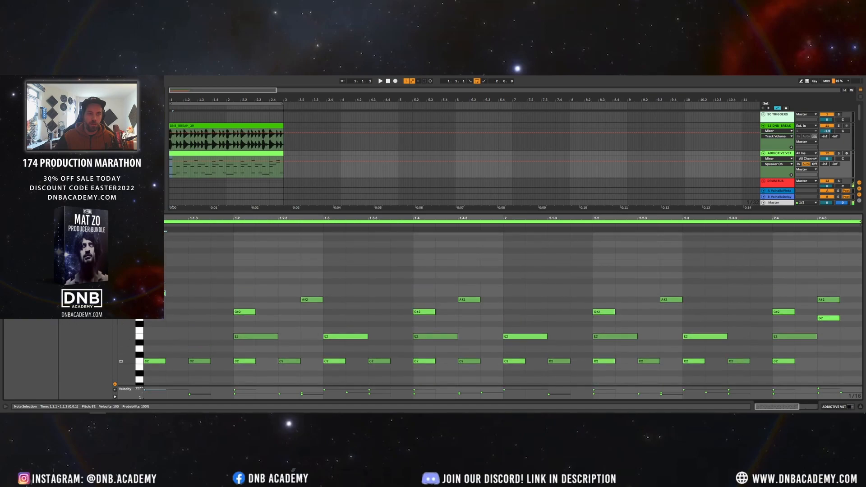
key("Down")
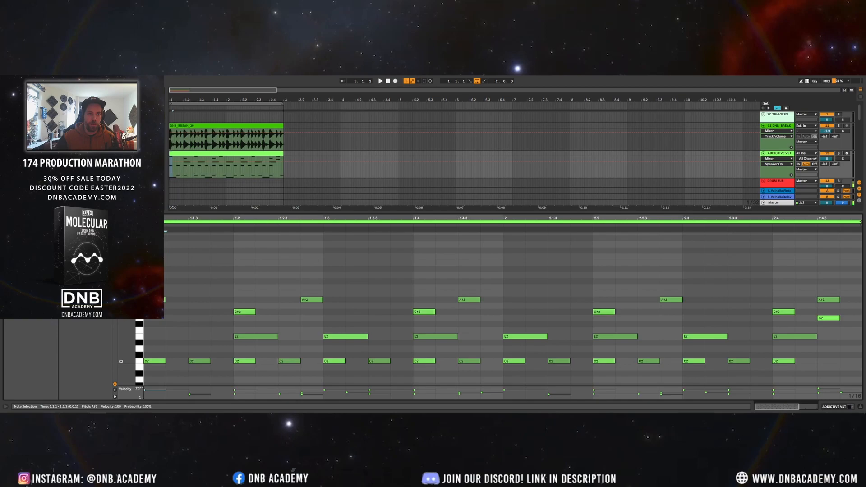
mouse_move(158, 306)
left_mouse_down()
mouse_move(157, 337)
mouse_move(157, 306)
left_mouse_up()
key("space")
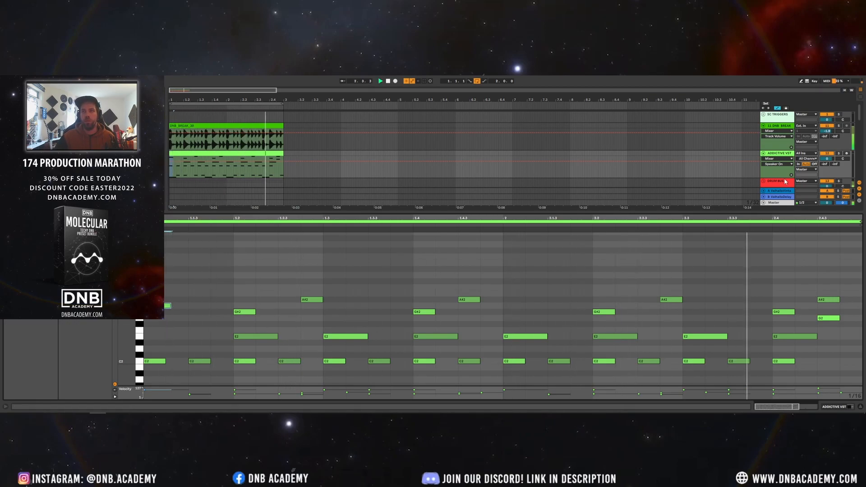
- Open Addictive Drums 2 on the ADDICTIVE VST track and audition other hi-hat kit pieces
left_click(780, 155)
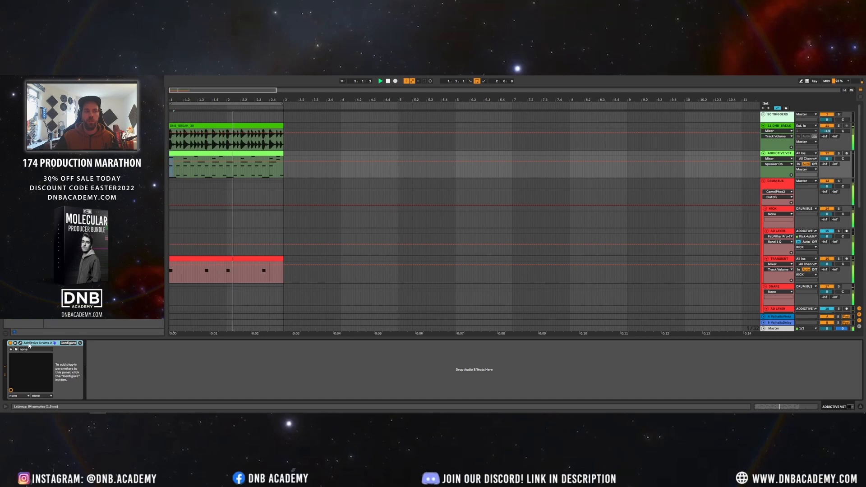
left_click(54, 343)
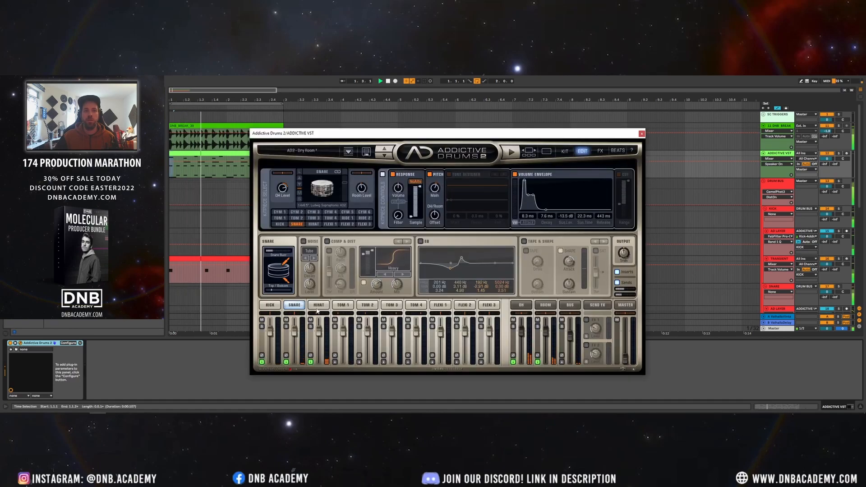
left_click(298, 185)
left_click(298, 184)
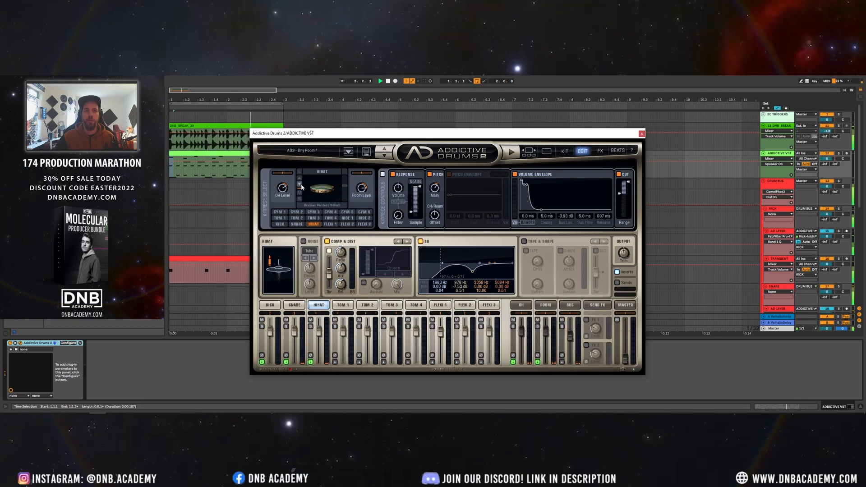
left_click(300, 181)
left_click(300, 181)
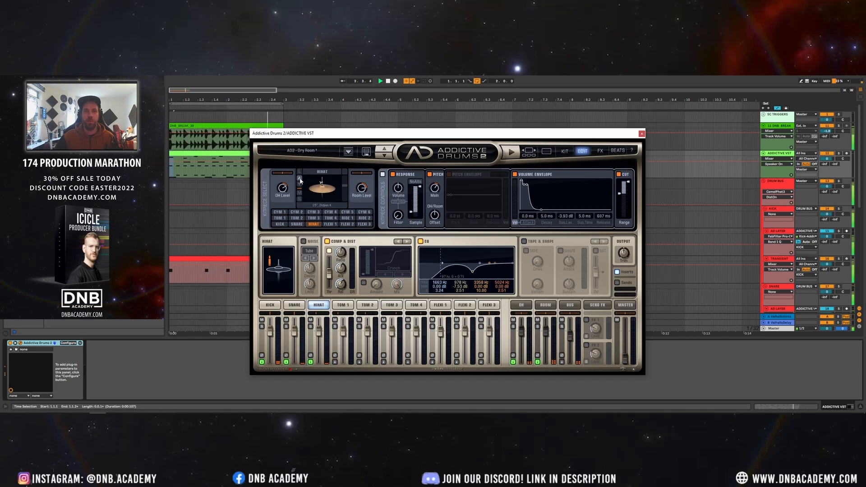
- Audition further hi-hat kit pieces and try the hi-hat's volume envelope release at 1.45 s and 426 ms
left_click(301, 180)
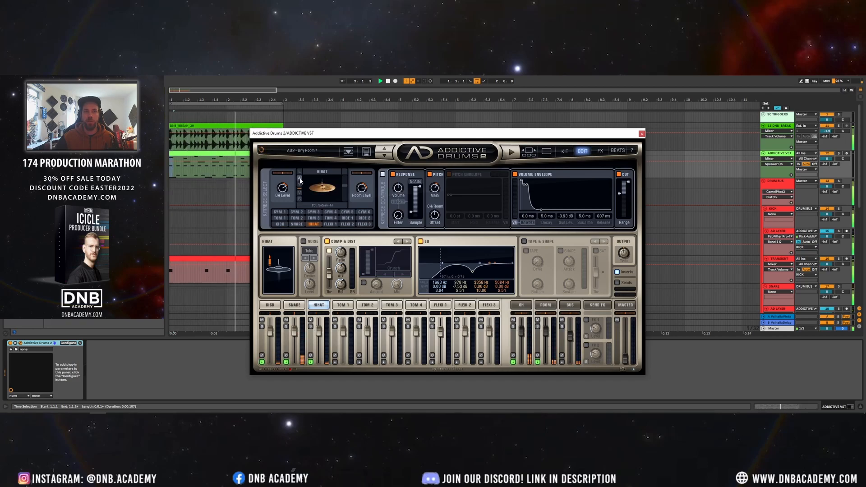
left_click(300, 180)
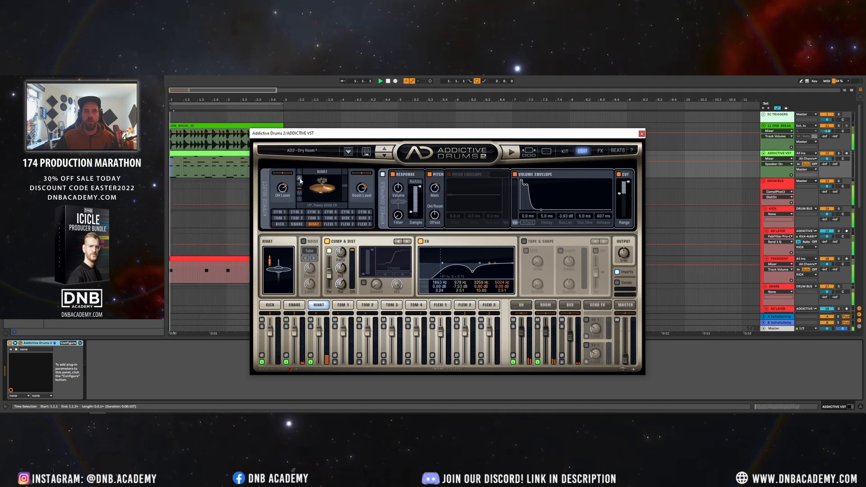
left_click(300, 180)
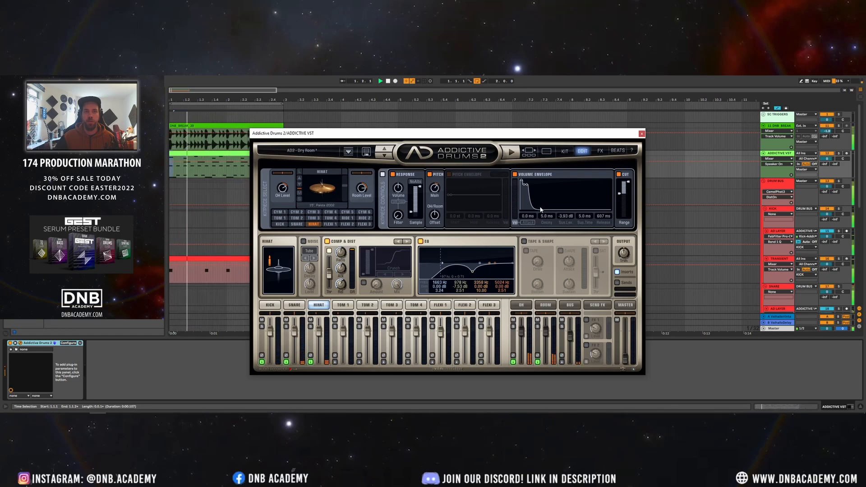
mouse_move(541, 211)
left_mouse_down()
mouse_move(553, 212)
mouse_move(547, 210)
left_mouse_up()
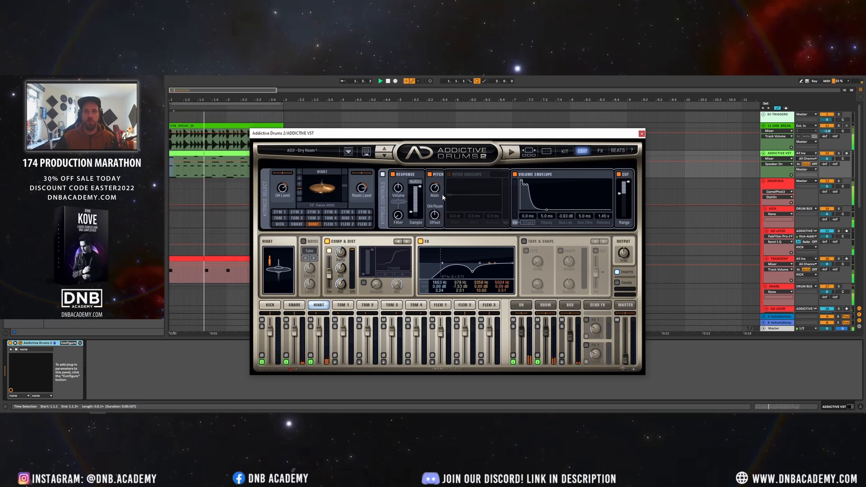
left_click_drag(547, 211, 540, 210)
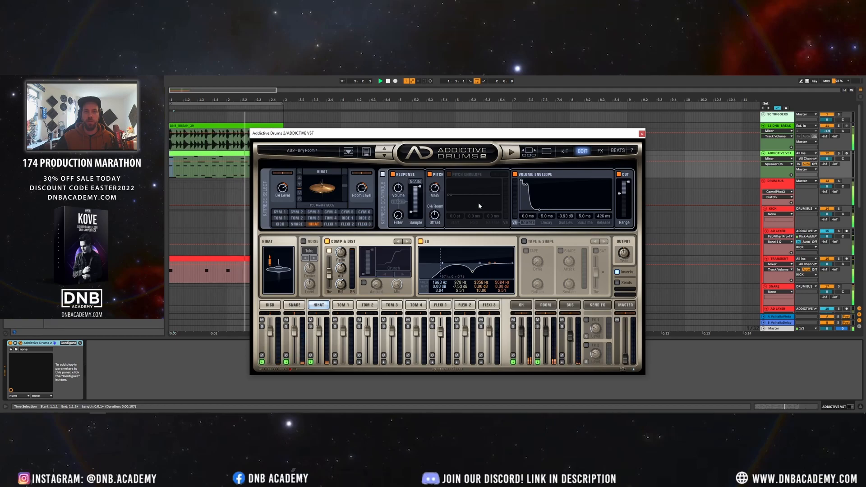
- Choose the 14-inch Zildjian Vintage hi-hat, set its volume envelope release to 607 ms and close the plug-in window
left_click(301, 181)
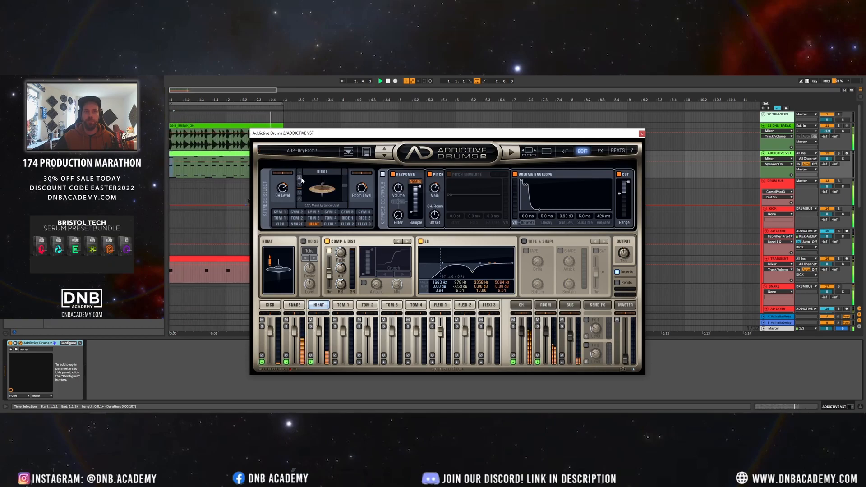
left_click(301, 181)
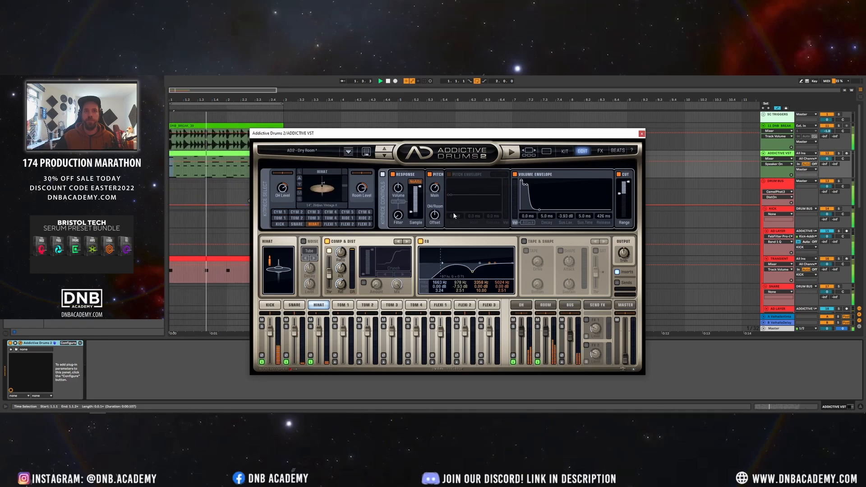
left_click_drag(540, 210, 543, 212)
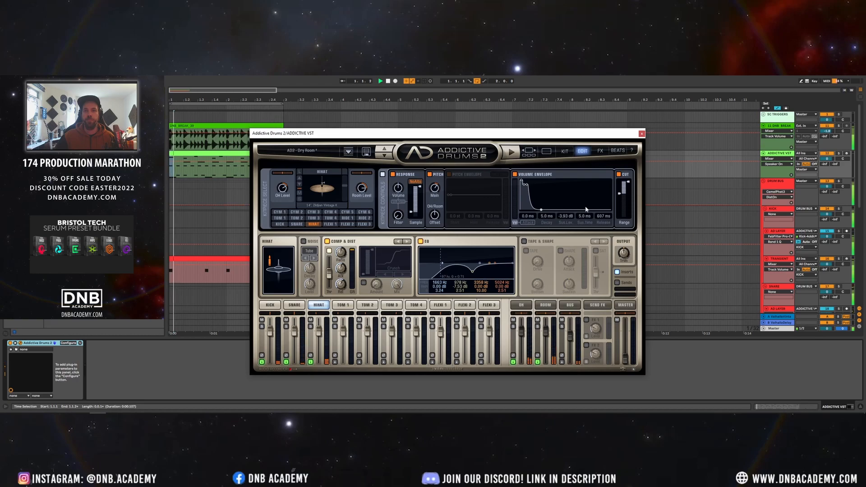
left_click(642, 134)
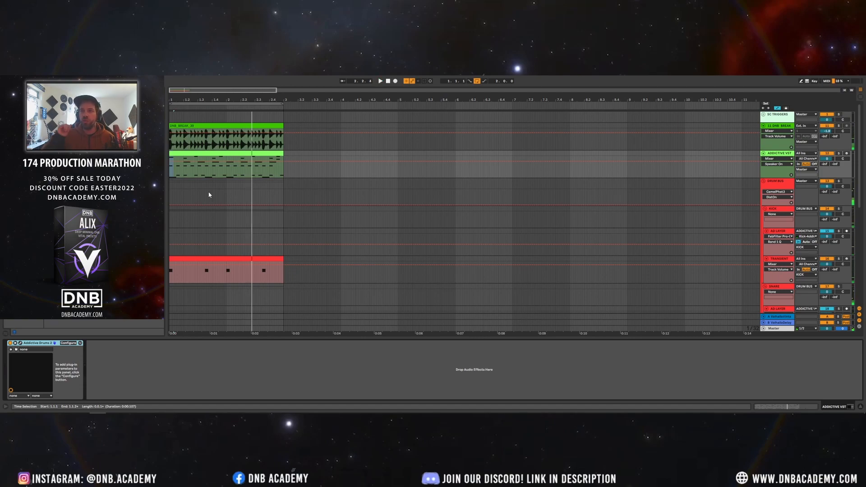
- Collapse the KICK group and colour it blue
scroll(641, 188, "down", 2)
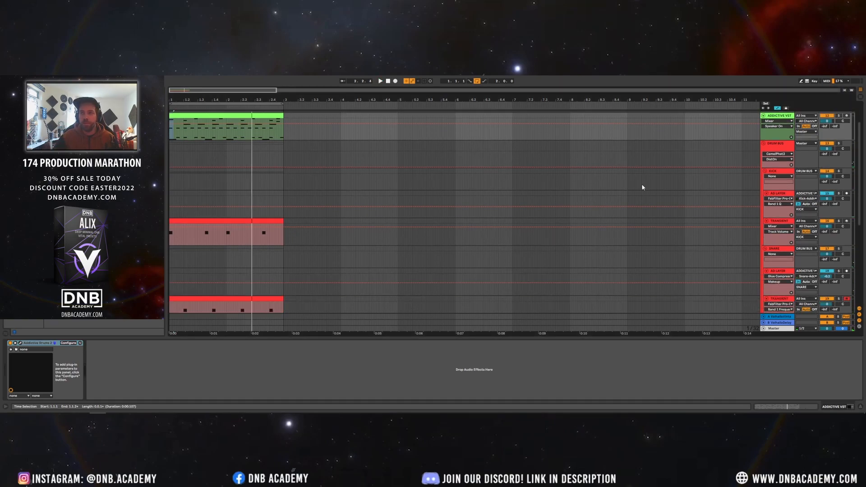
left_click(780, 171)
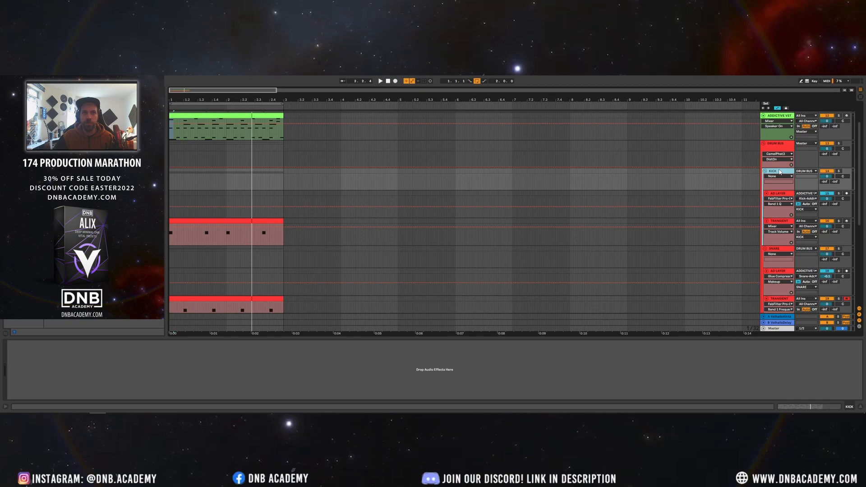
right_click(778, 171)
left_click(772, 171)
right_click(773, 171)
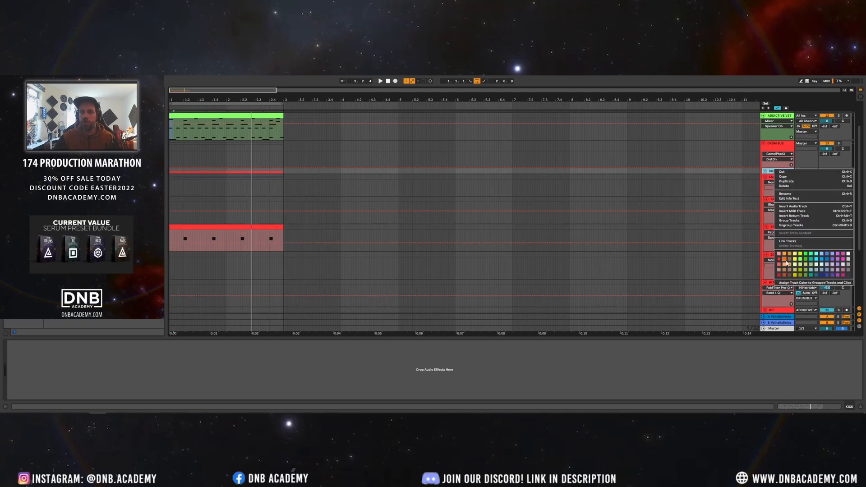
left_click(828, 255)
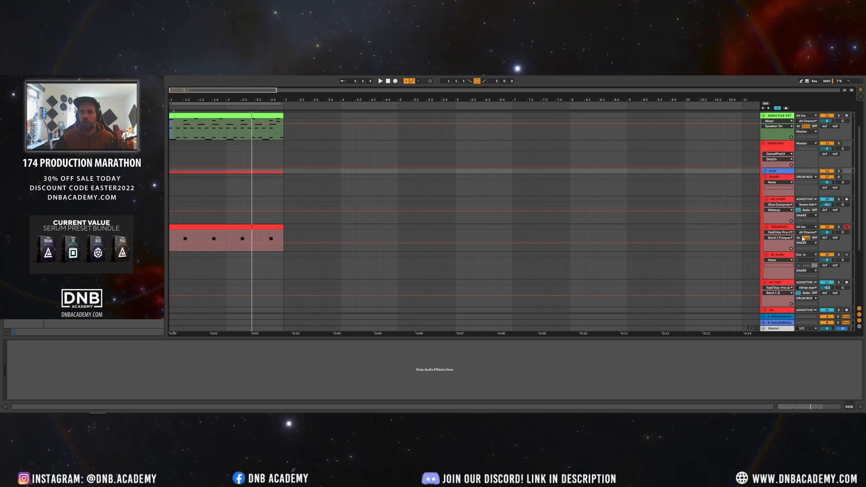
- Collapse the SNARE group and colour it pale lavender
left_click(777, 182)
right_click(772, 179)
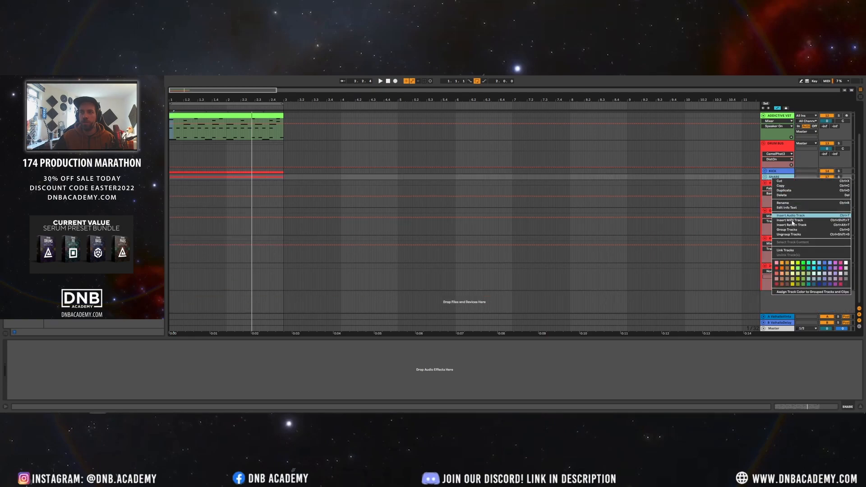
left_click(821, 273)
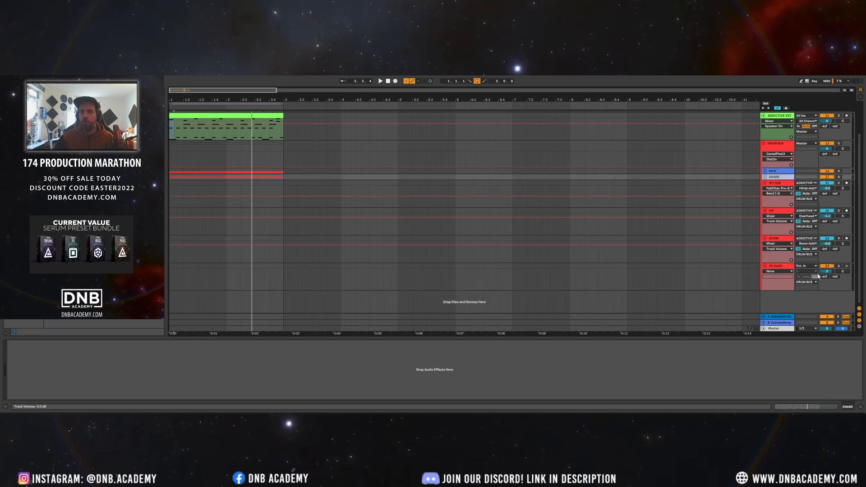
- Collapse the HIT HAT, OH, ROOM and empty audio tracks inside the DRUM BUS group
left_click(771, 187)
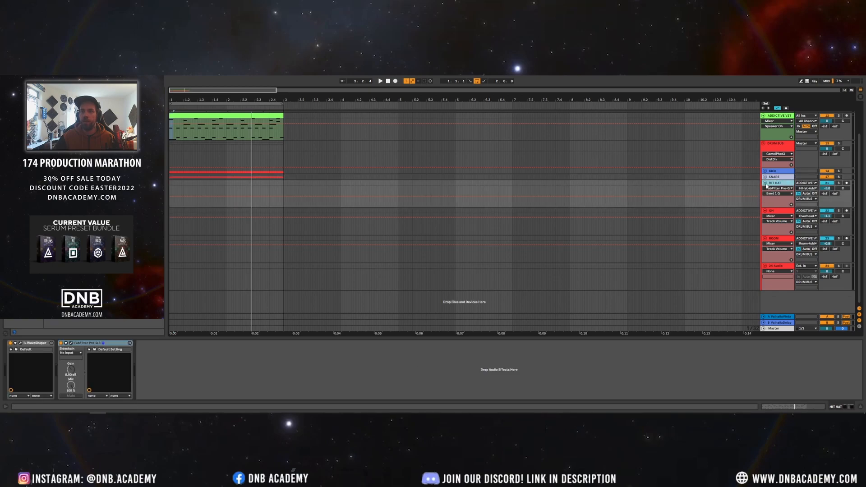
left_click(765, 183)
left_click(778, 188)
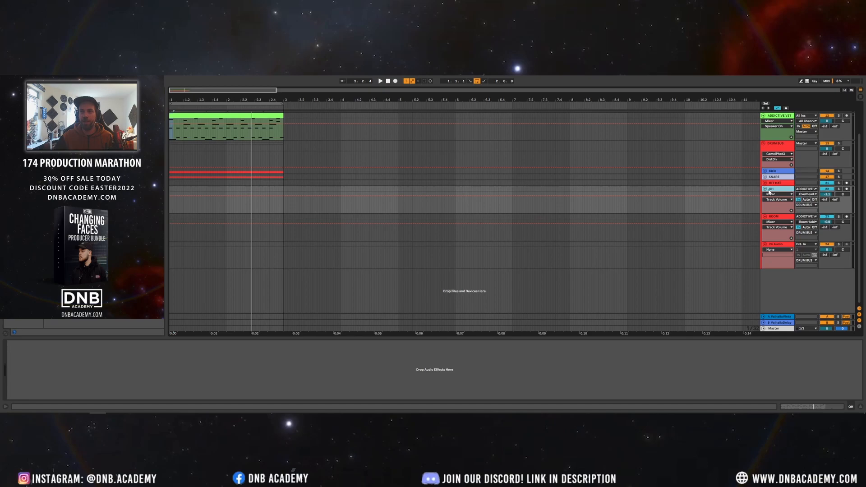
left_click(765, 190)
left_click(779, 189)
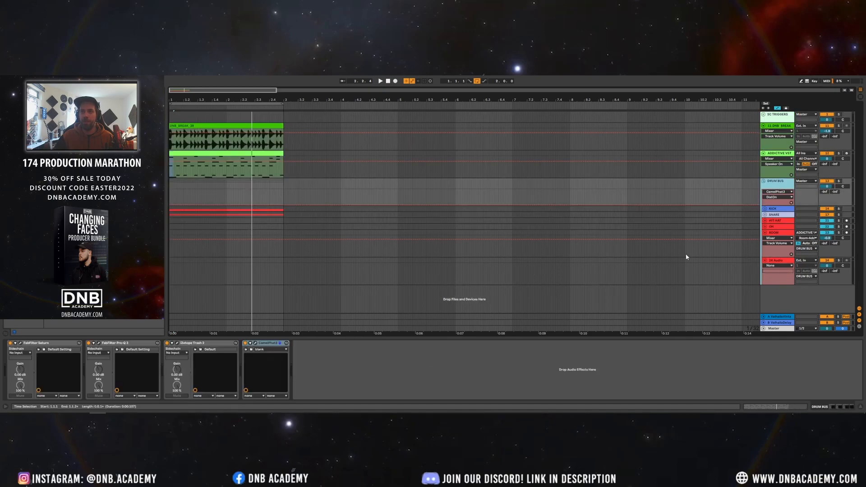
left_click(765, 261)
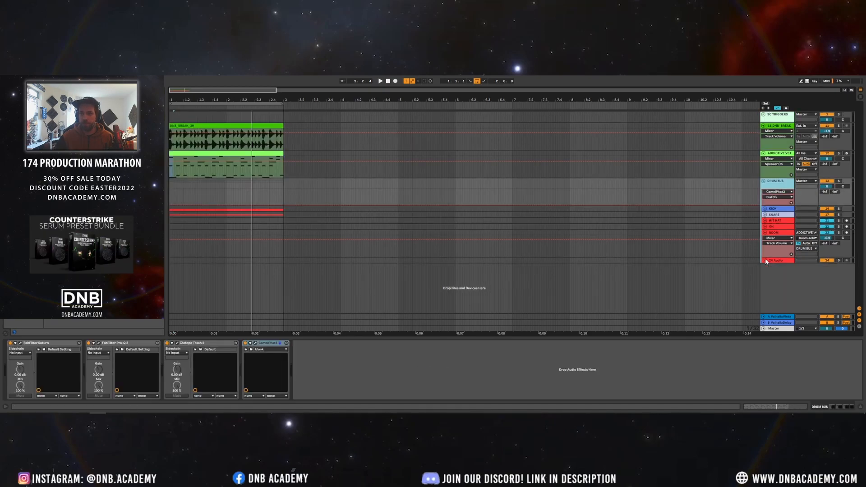
left_click(765, 232)
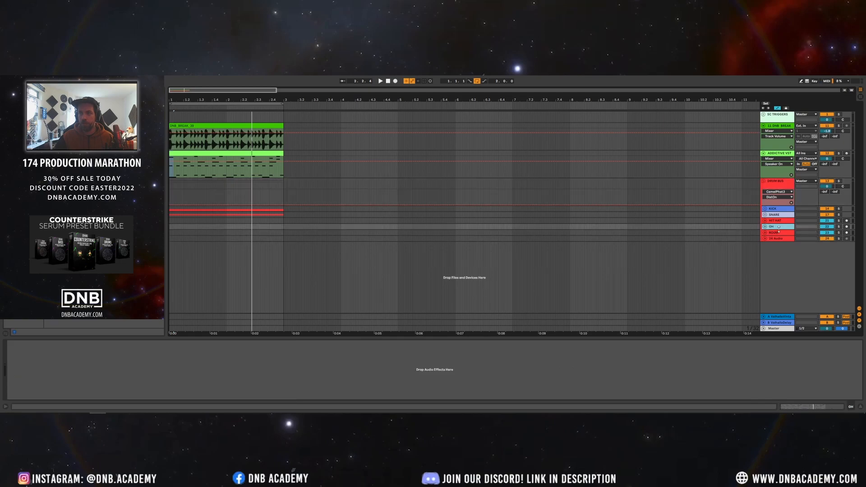
- Colour the OH and ROOM tracks magenta together
left_click(779, 233)
right_click(780, 233)
left_click(848, 313)
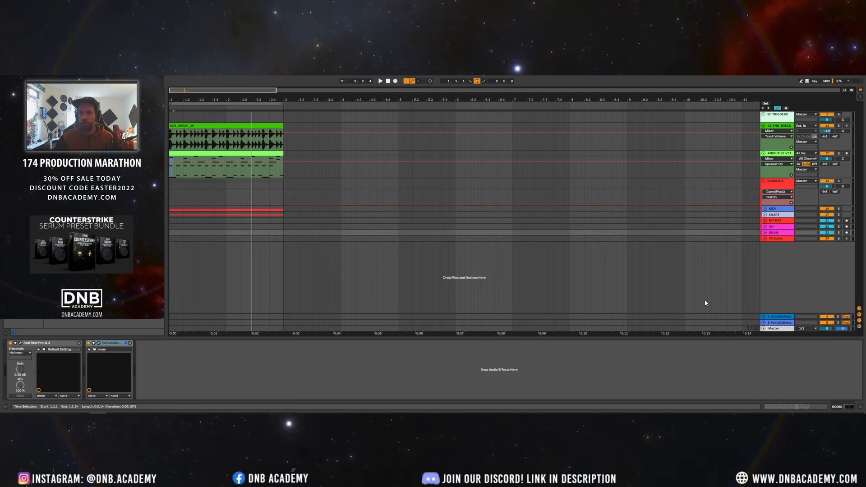
- Colour the HIT HAT track teal and insert a new audio track directly below it
left_click(776, 222)
right_click(776, 222)
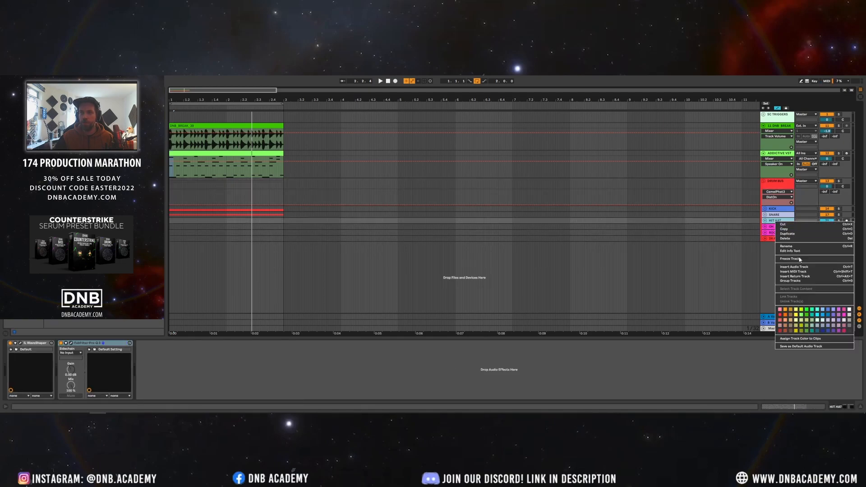
left_click(812, 314)
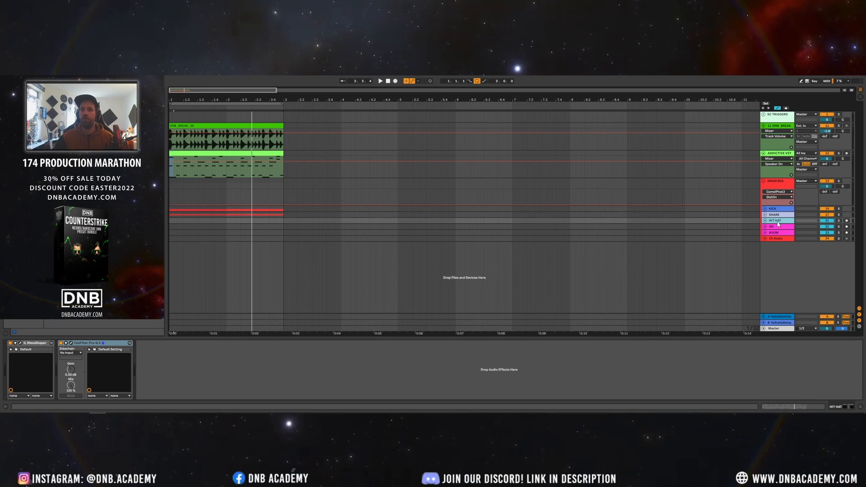
key("ctrl+t")
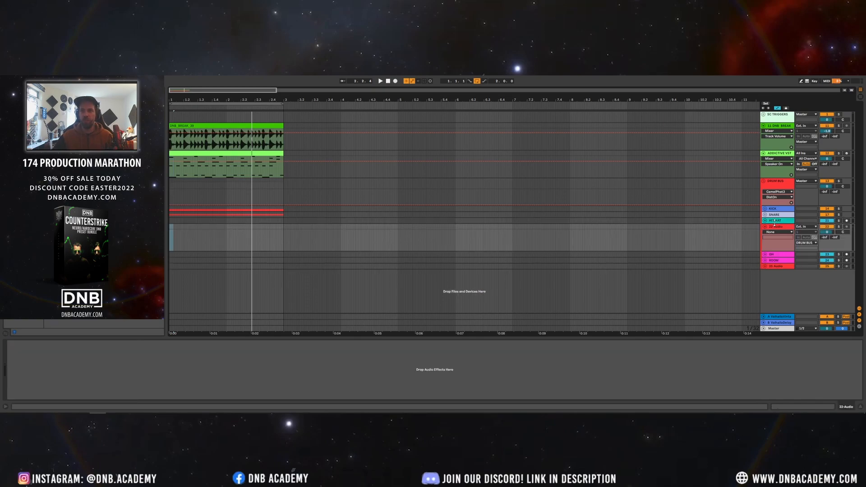
- Open Addictive Drums 2 on the ADDICTIVE VST track and show its kit overview
left_click(784, 190)
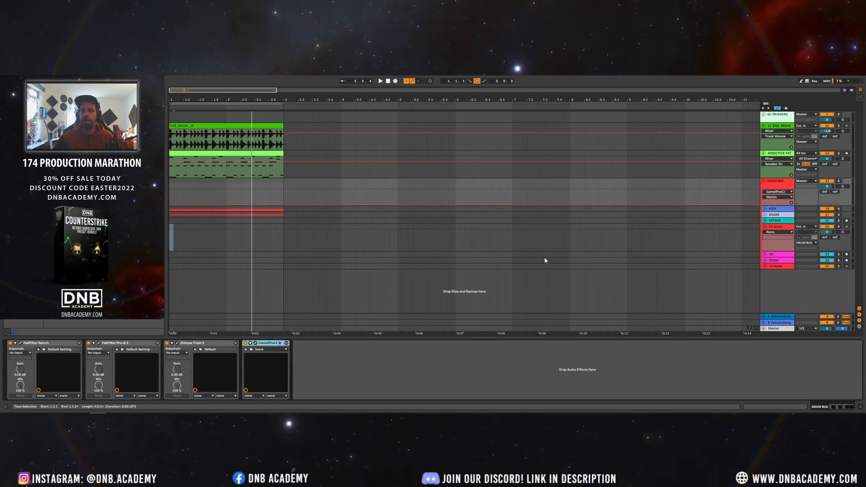
left_click(774, 184)
left_click(775, 156)
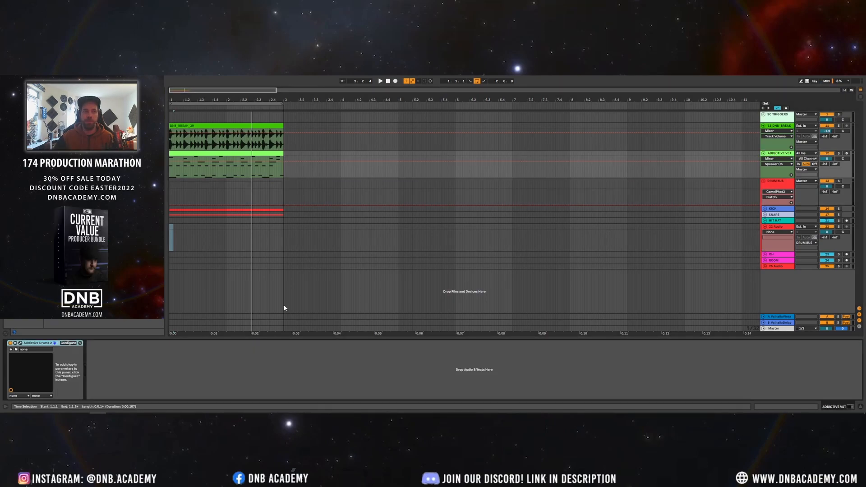
left_click(20, 343)
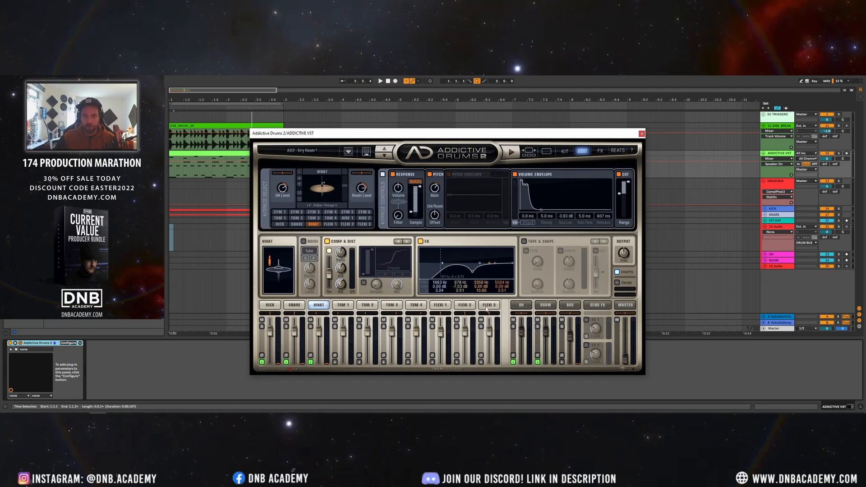
left_click(563, 151)
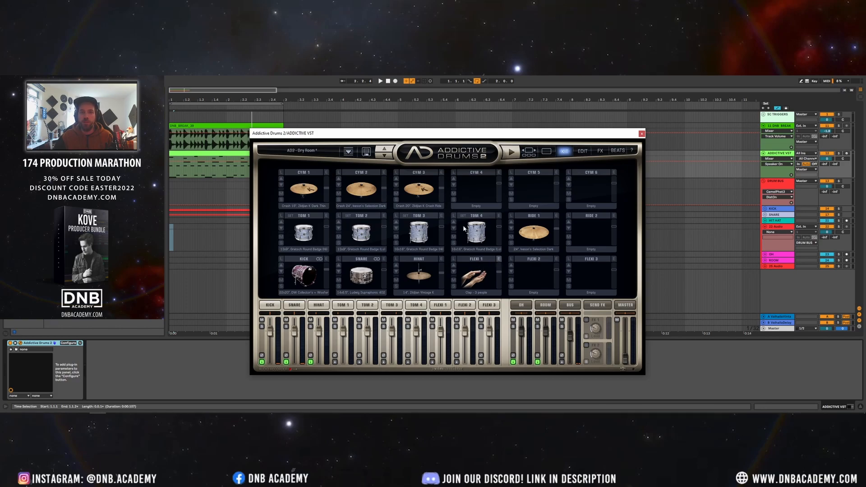
- Move the plug-in window higher and route the FLEXI 1 channel to a post-fader separate output
left_click_drag(469, 137, 470, 105)
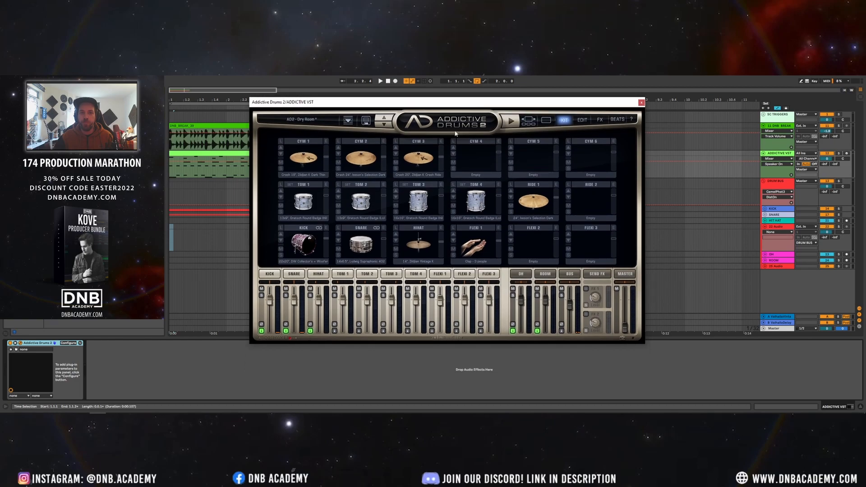
left_click(433, 331)
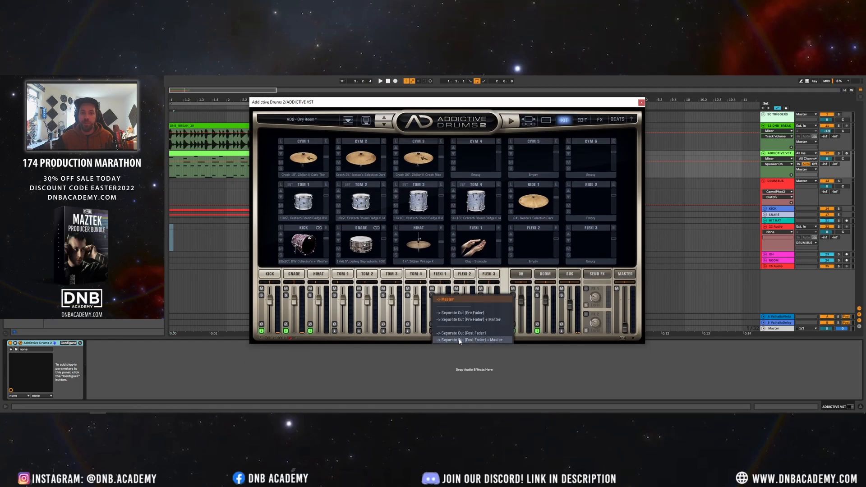
left_click(465, 336)
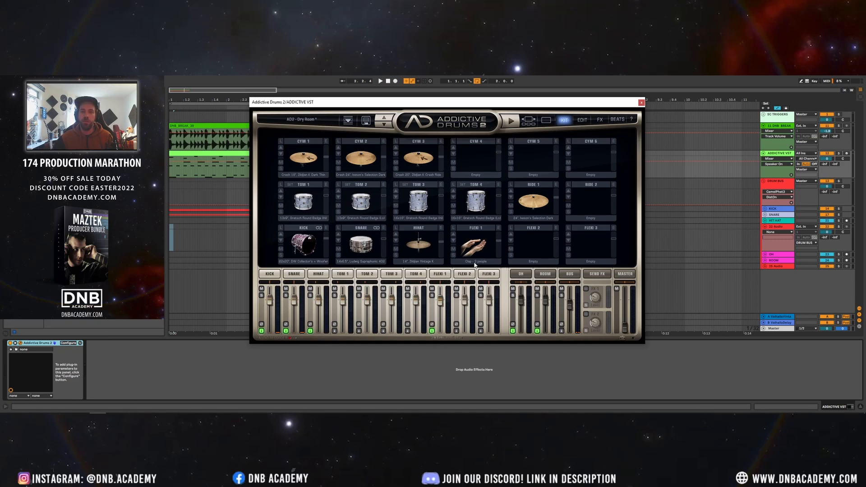
- Open the FLEXI 1 clap for editing, audition its sound and return to the kit overview
left_click(496, 228)
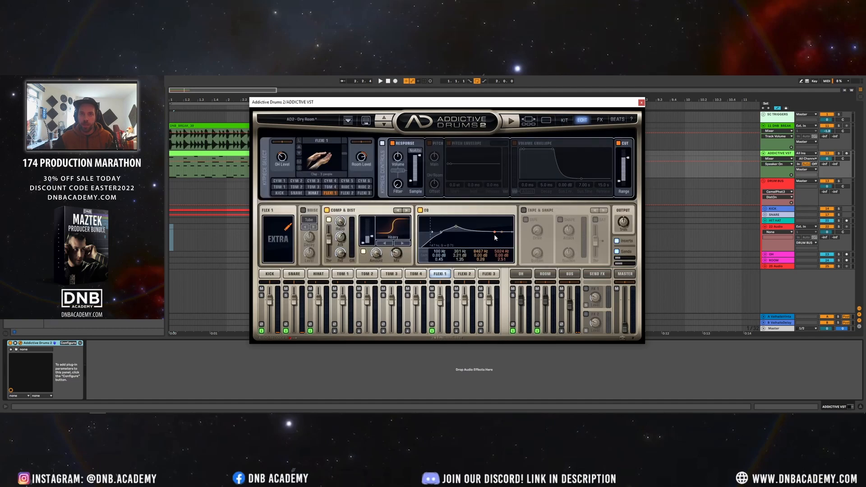
left_click(326, 153)
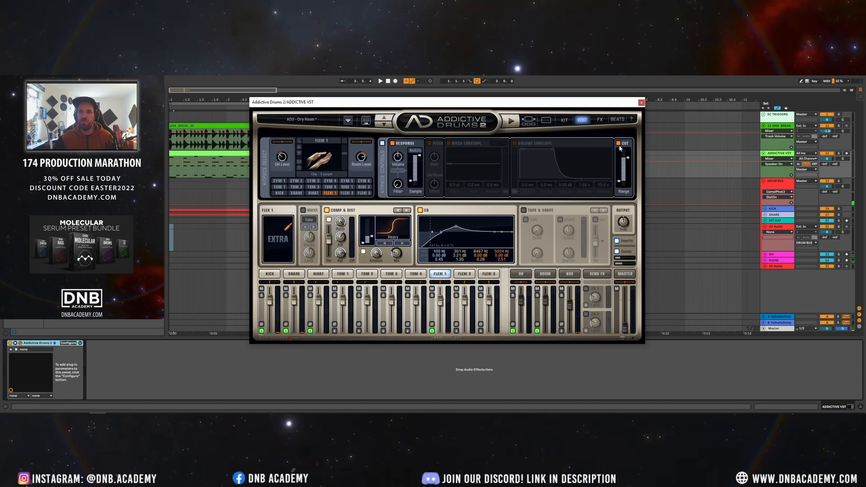
left_click(564, 120)
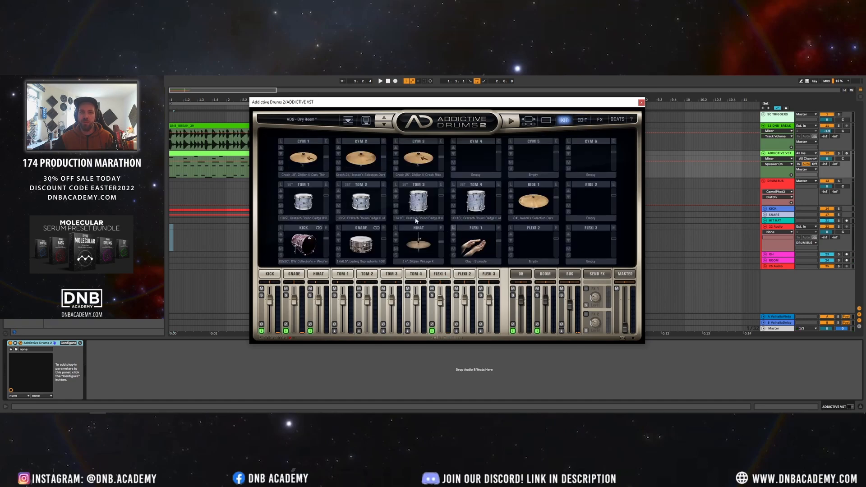
- Browse the Flexi 1 kitpieces and audition the tambourines, including the Brazilian Pandeiro, Meinl, Rhythm Tech and Ludwig models
scroll(518, 233, "down", 8)
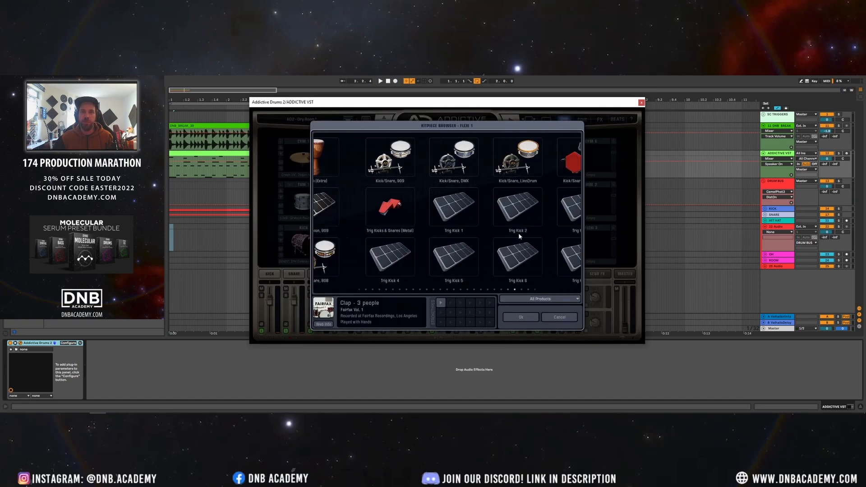
scroll(514, 234, "up", 8)
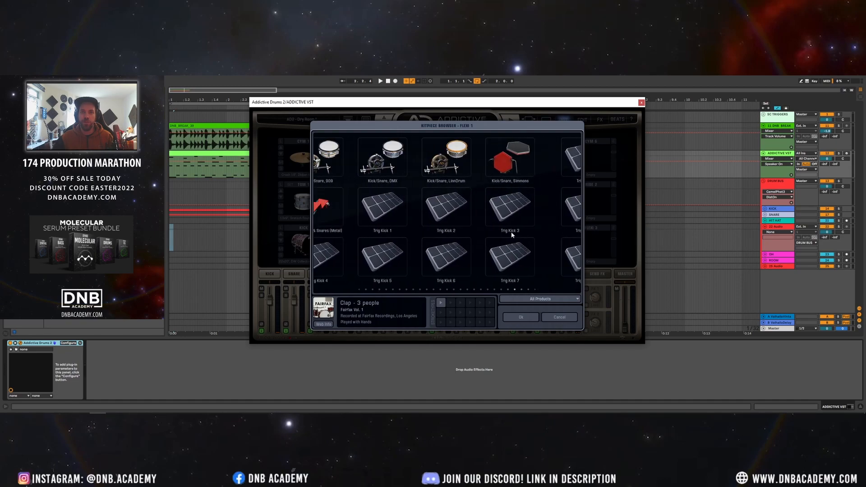
scroll(514, 234, "down", 5)
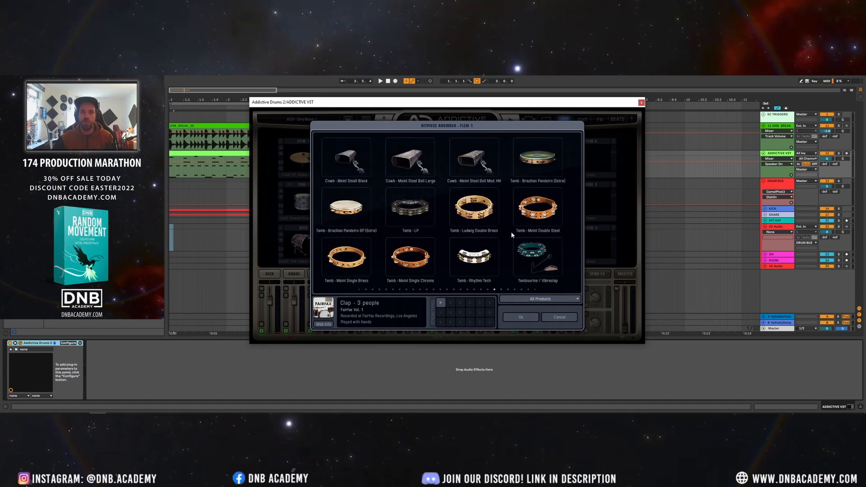
left_click(482, 219)
left_click(370, 206)
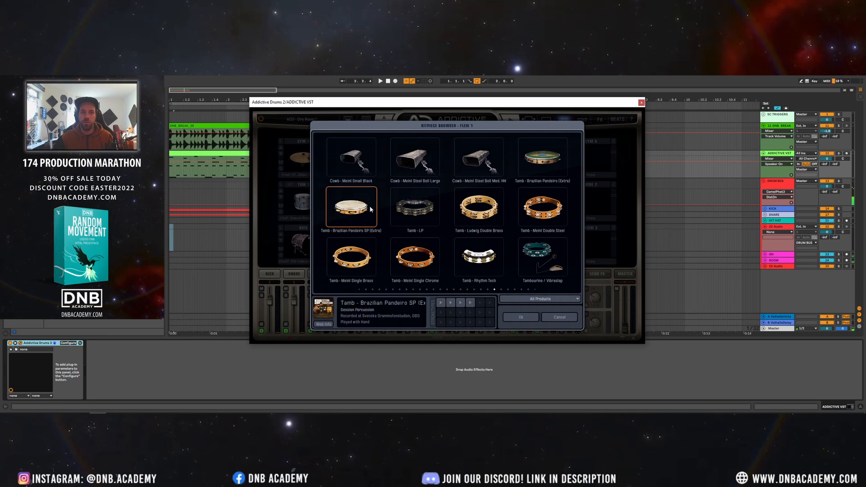
left_click(355, 264)
left_click(435, 261)
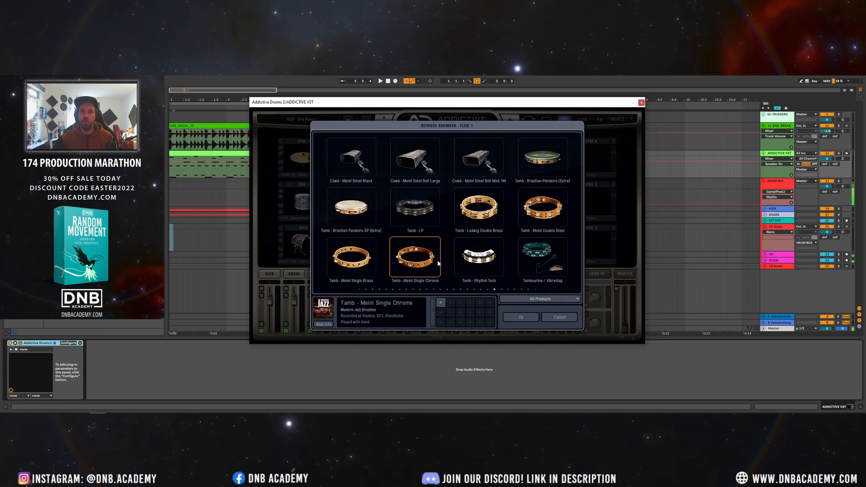
left_click(496, 262)
left_click(558, 258)
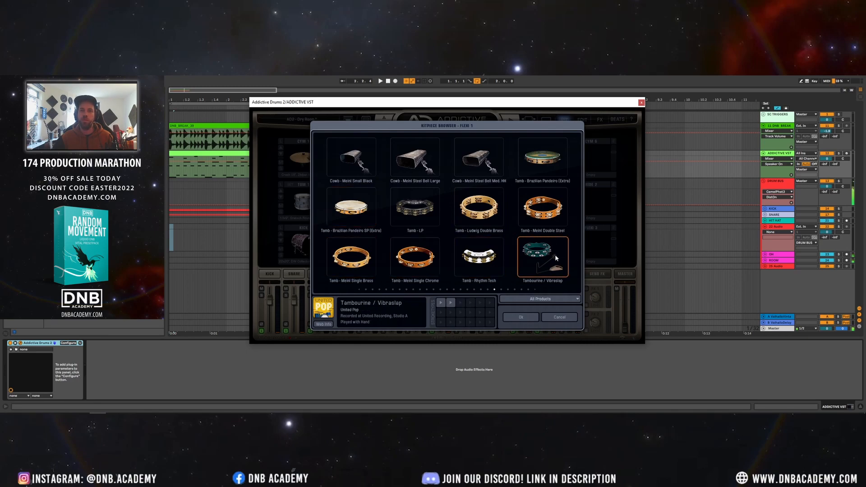
left_click(468, 254)
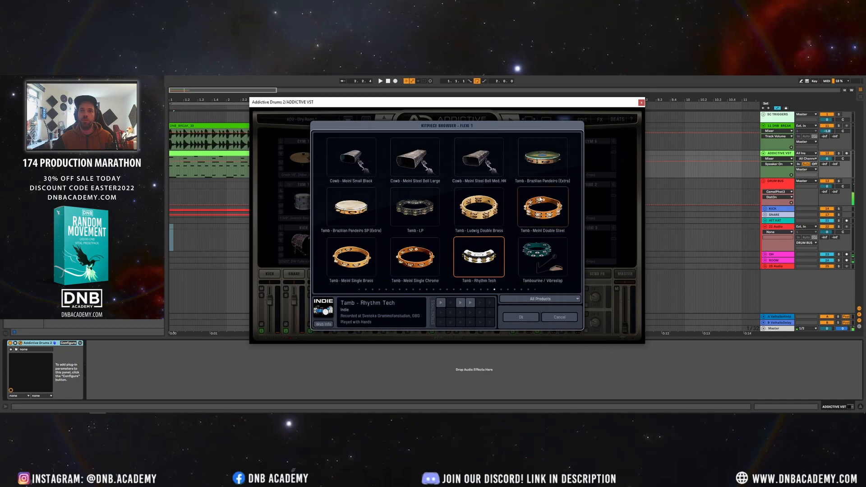
left_click(541, 204)
left_click(483, 201)
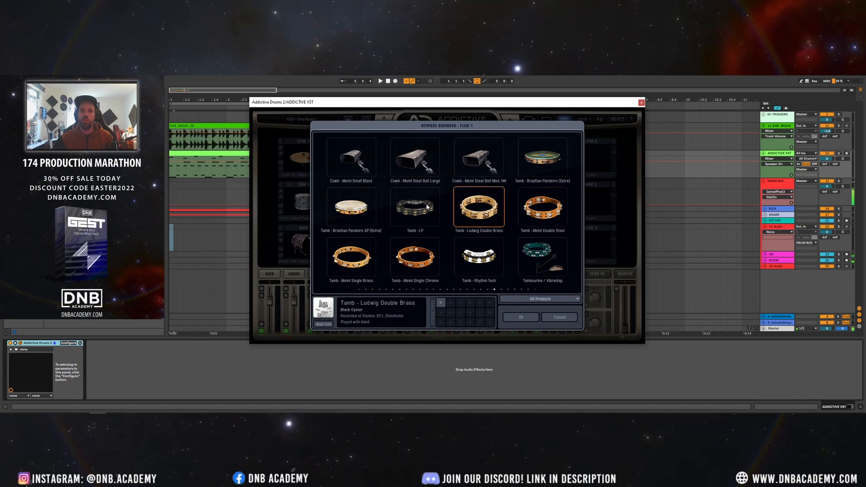
- Load the Tamb - LP kitpiece into the Flexi 1 slot and return to the arrangement
left_click(420, 206)
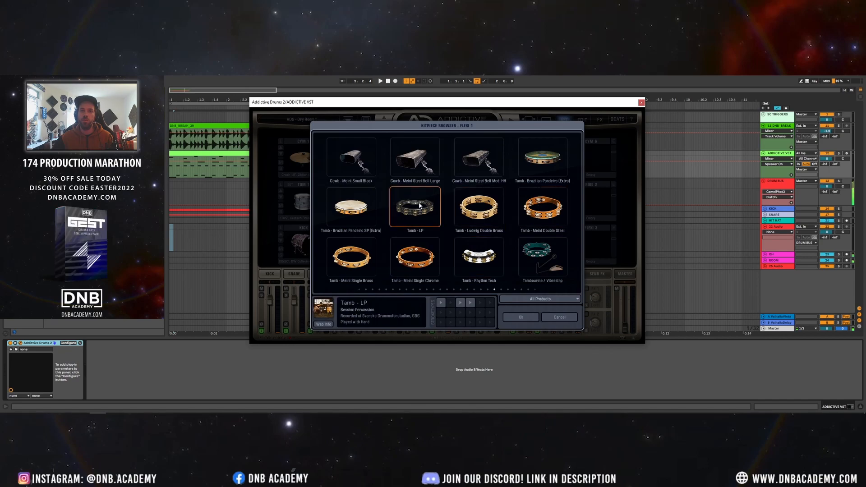
left_click(521, 317)
left_click(305, 242)
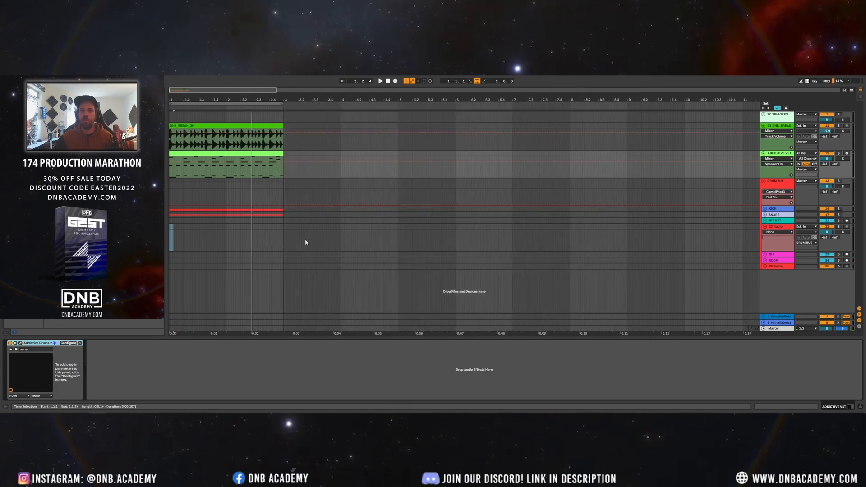
- Rename the audio track directly below HIT HAT as TAMB, and select the HIT HAT track
left_click(775, 228)
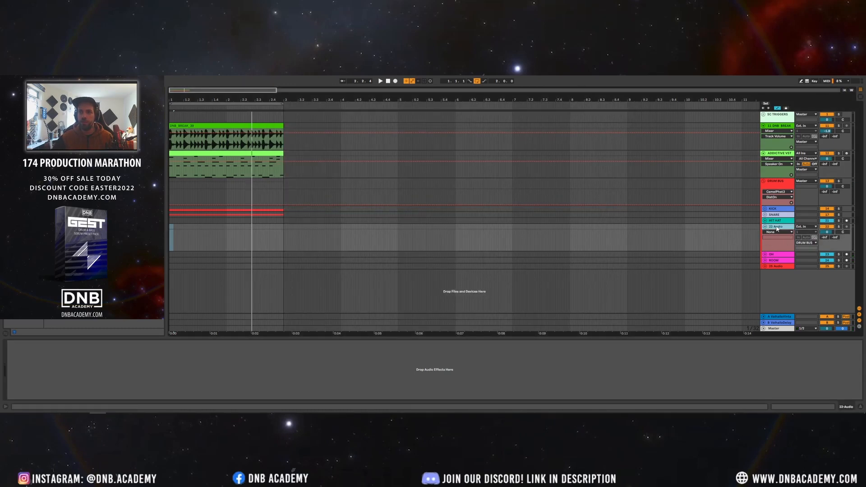
key("ctrl+r")
type("TAM")
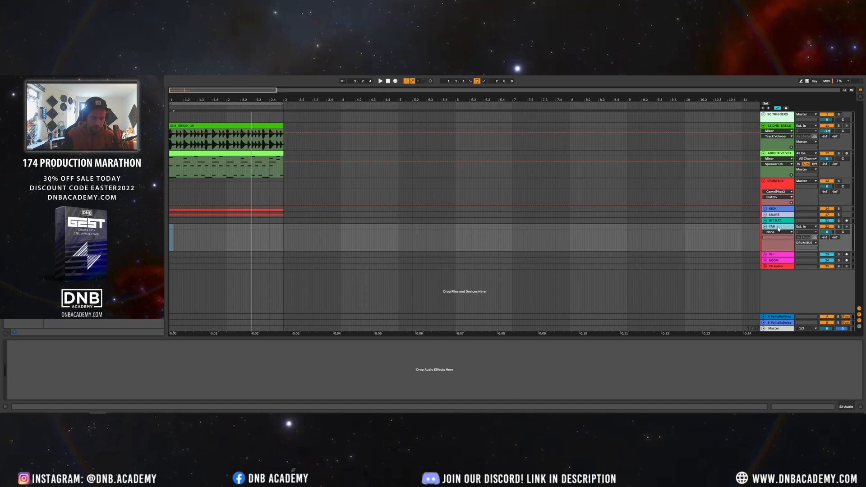
type("B")
key("Return")
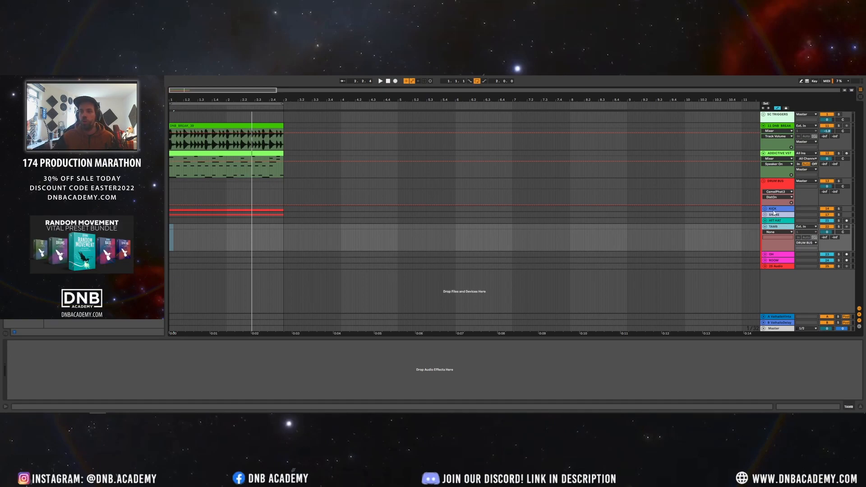
left_click(780, 188)
left_click(776, 221)
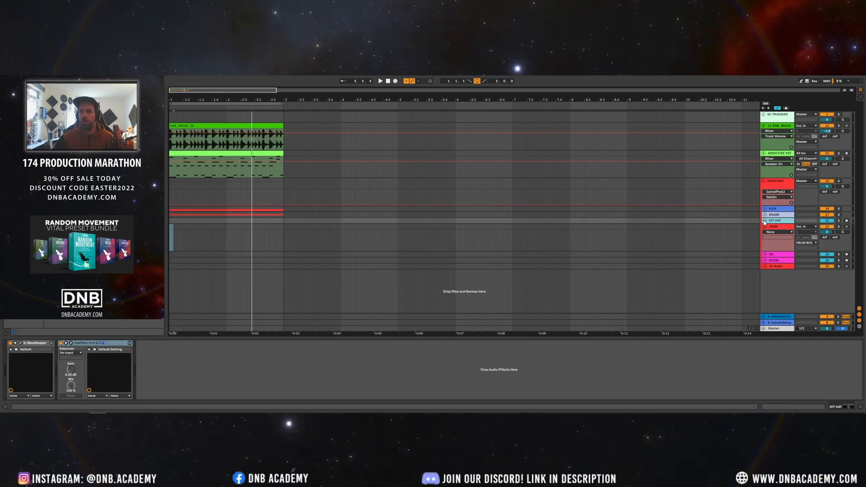
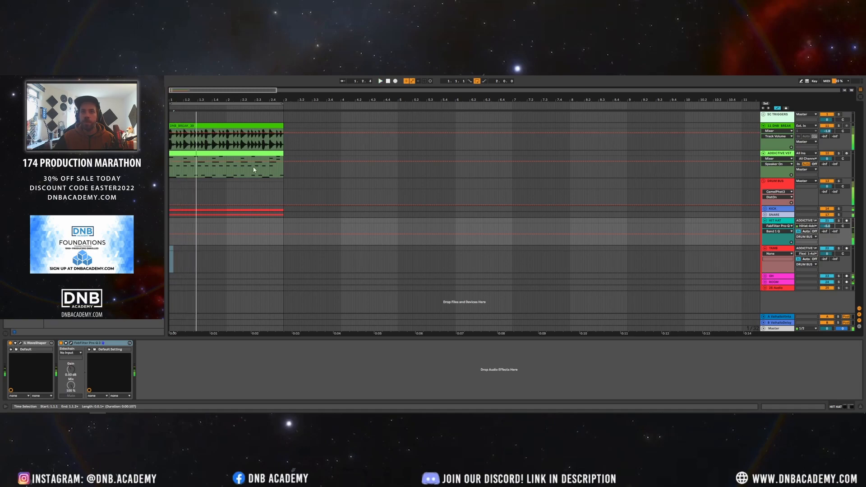
- Add a sixteenth-long E4 note at the start of the ADDICTIVE VST MIDI clip for the tambourine
double_click(220, 154)
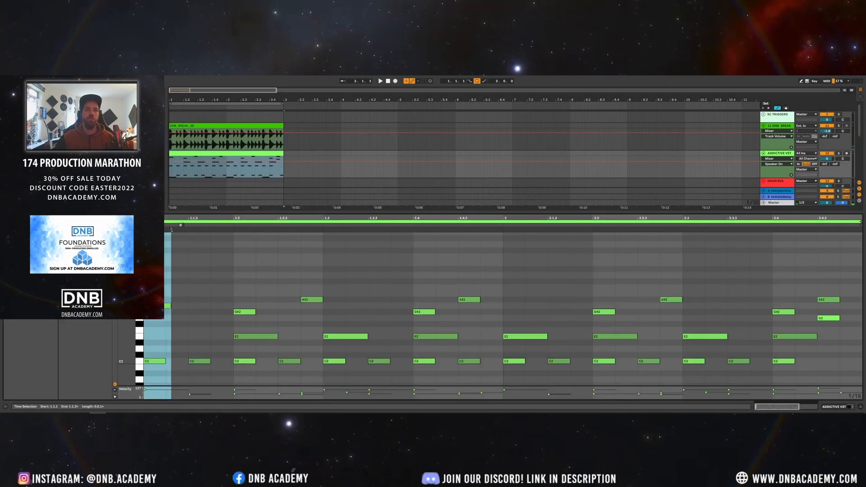
left_click_drag(187, 204, 189, 177)
scroll(203, 237, "up", 1)
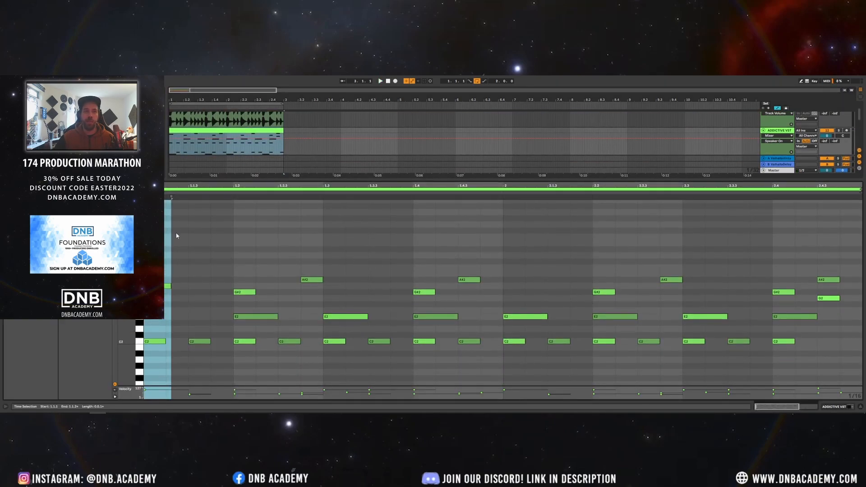
double_click(159, 242)
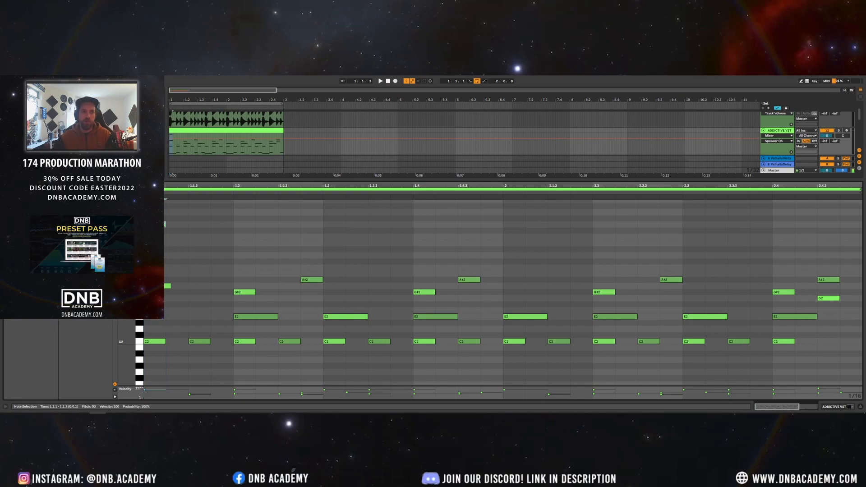
scroll(496, 293, "up", 3)
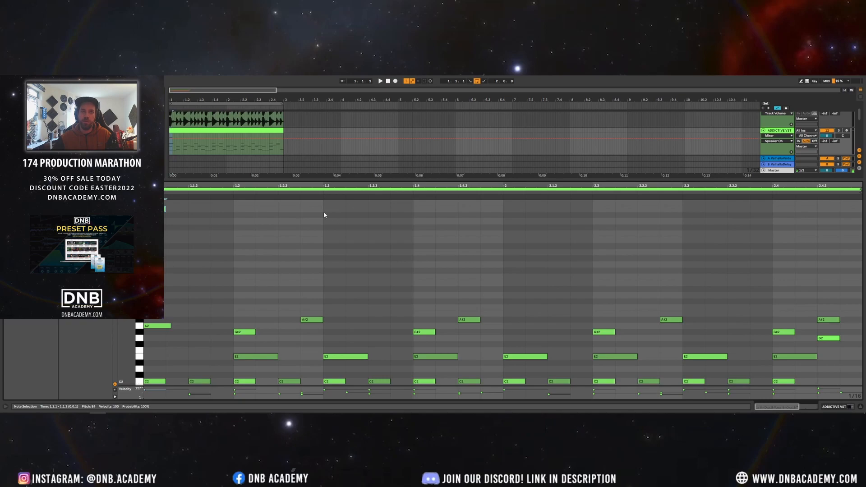
left_click_drag(293, 182, 310, 316)
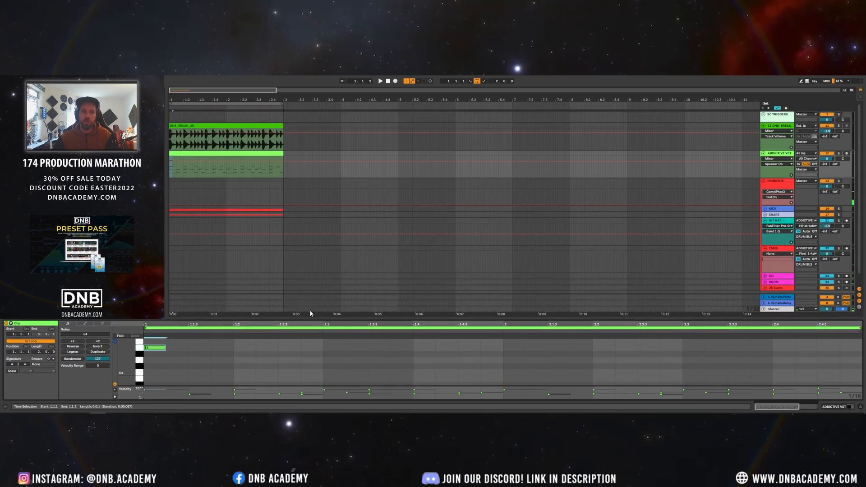
- Preview the E4 tambourine note and repeat it every eighth note across the two-bar clip
left_click(154, 347)
key("space")
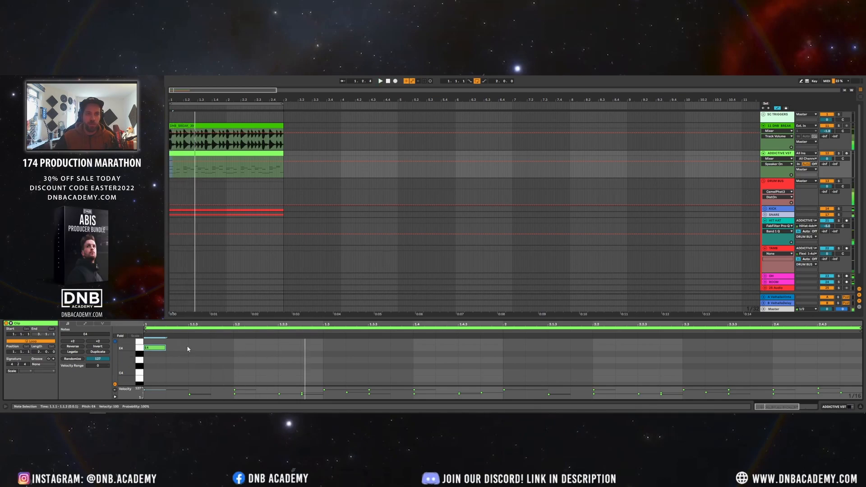
key("space")
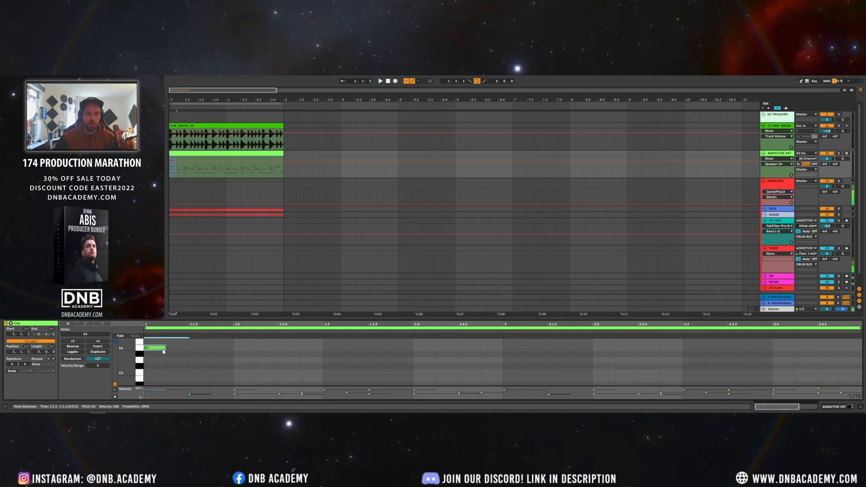
key("ctrl+d")
key("ctrl+d")
key("ctrl+d")
key("ctrl+d")
key("ctrl+d")
key("ctrl+d")
key("ctrl+d")
key("ctrl+d")
key("ctrl+d")
key("ctrl+d")
key("ctrl+d")
key("ctrl+d")
key("ctrl+d")
key("ctrl+d")
key("ctrl+d")
key("ctrl+d")
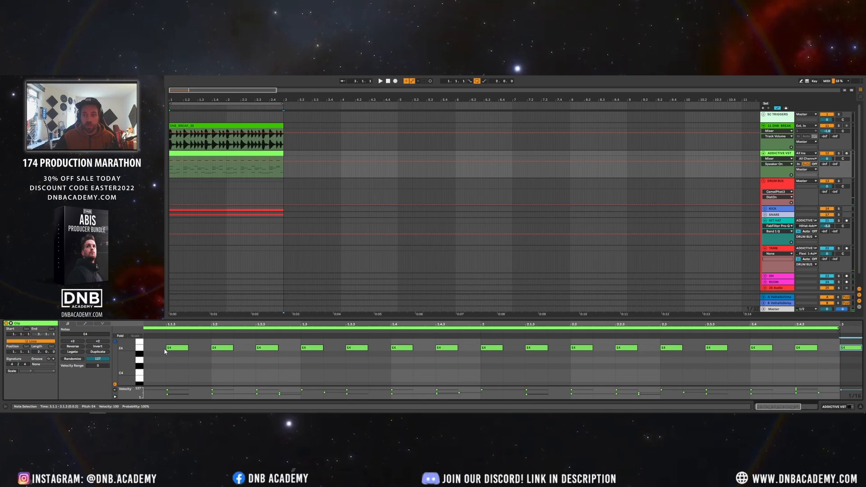
left_click_drag(158, 324, 181, 324)
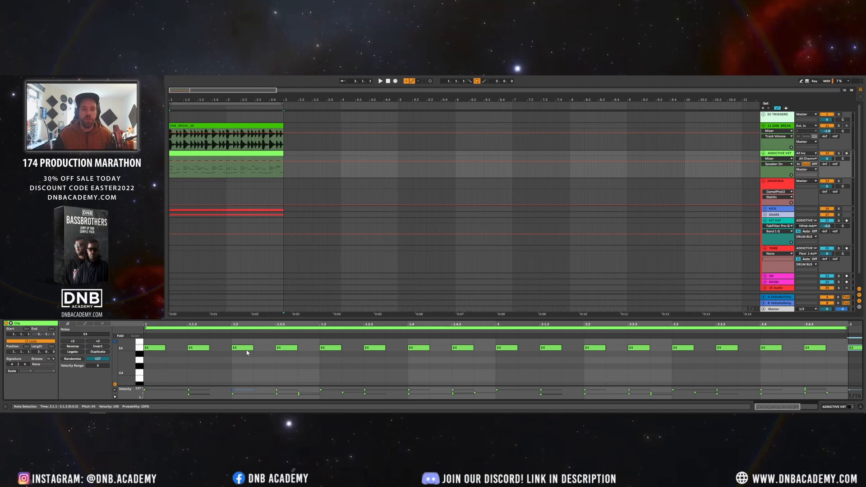
- Lower the velocities of the second, third and fourth E4 tambourine notes while the loop plays
key("space")
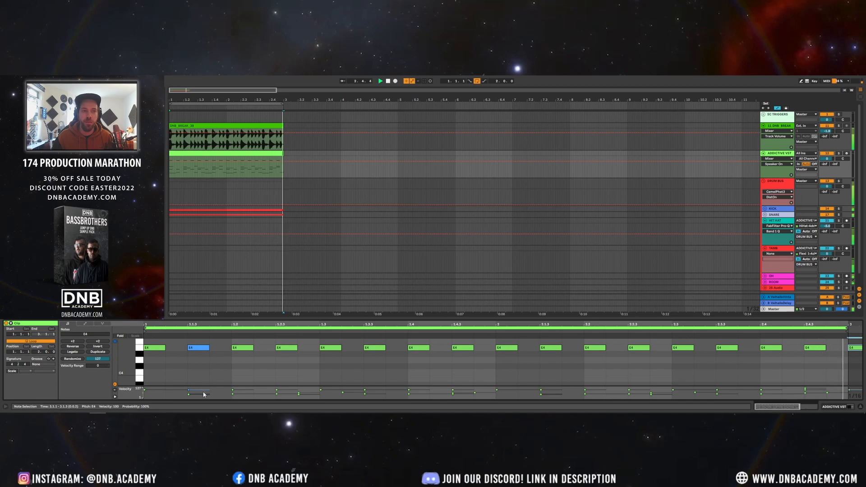
left_click_drag(194, 362, 201, 344)
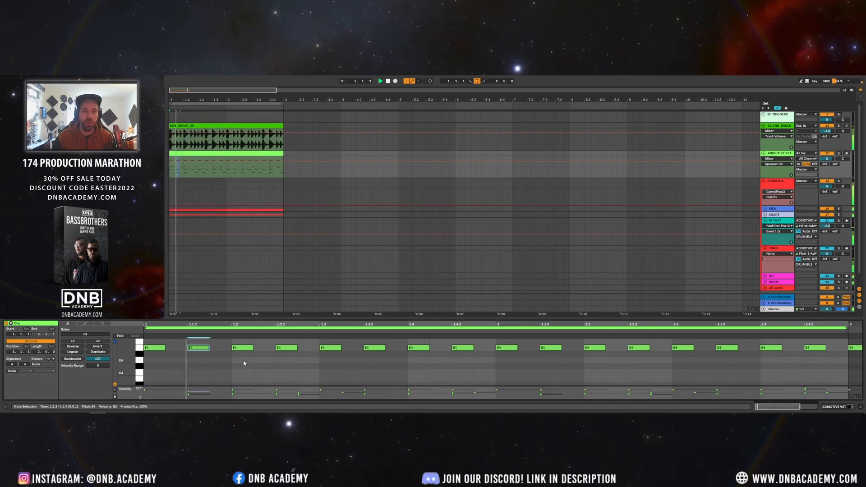
left_click(233, 391)
left_click(244, 350)
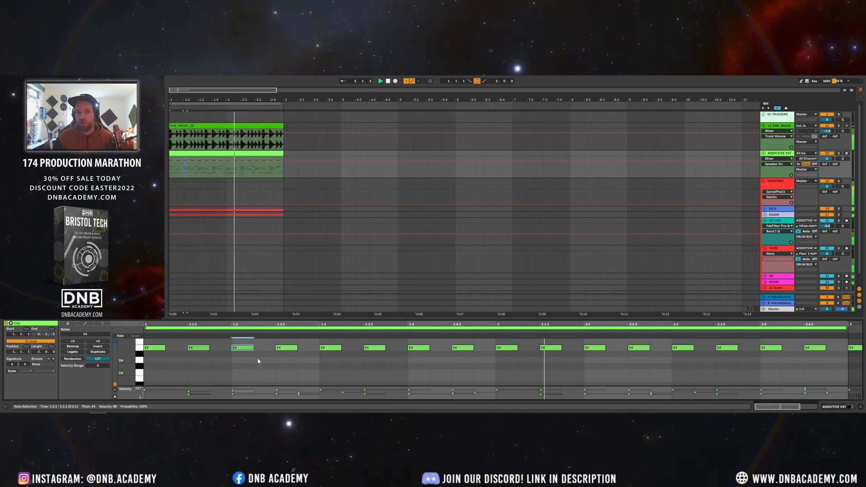
left_click(285, 347)
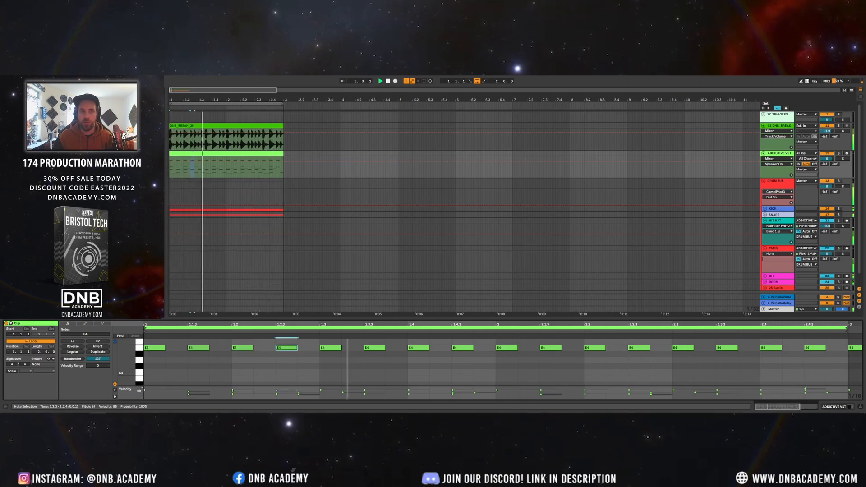
key("space")
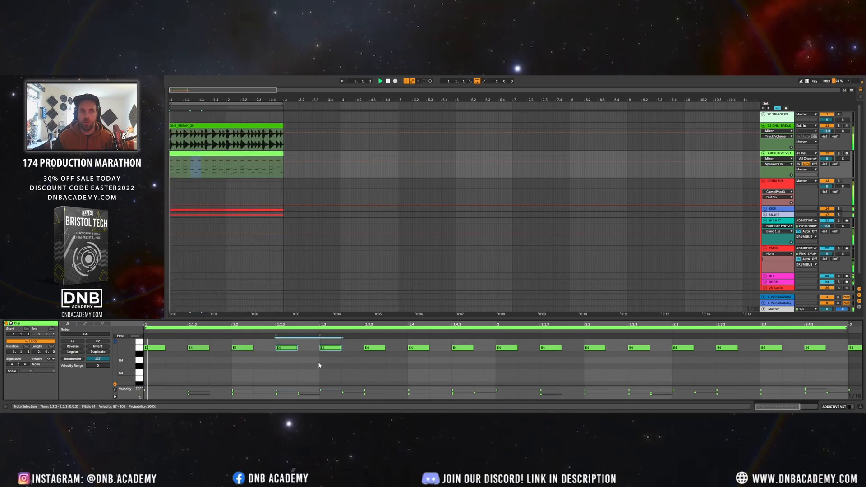
- Duplicate the first four E4 notes with their velocities across the rest of the two bars and play the loop
left_click_drag(318, 359, 152, 348)
key("ctrl+d")
key("ctrl+d")
key("ctrl+d")
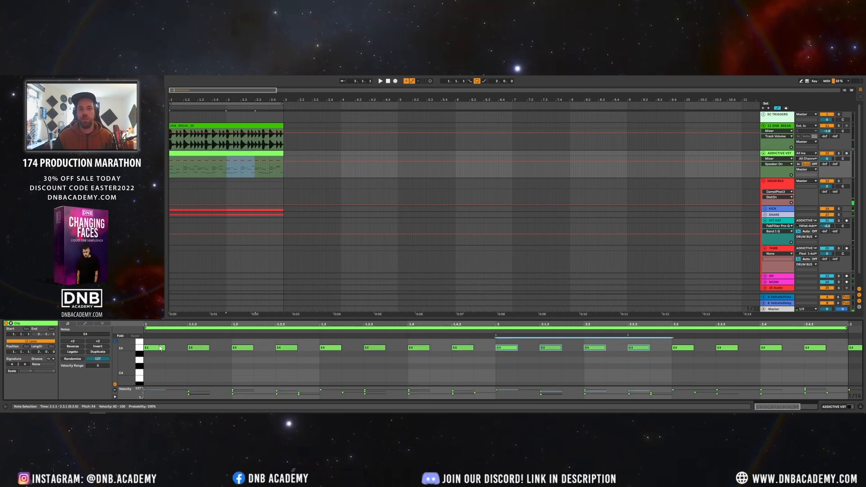
key("space")
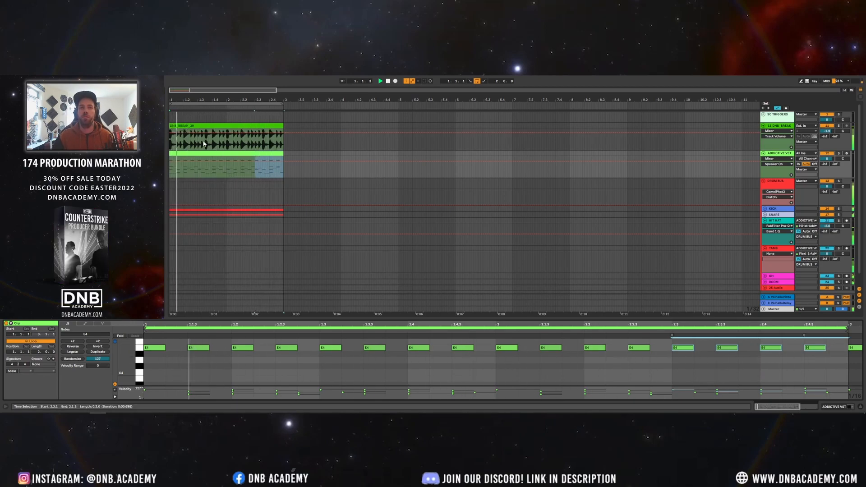
- Duplicate the two-bar drum section across all tracks and extend the loop to four bars
left_click(211, 106)
key("space")
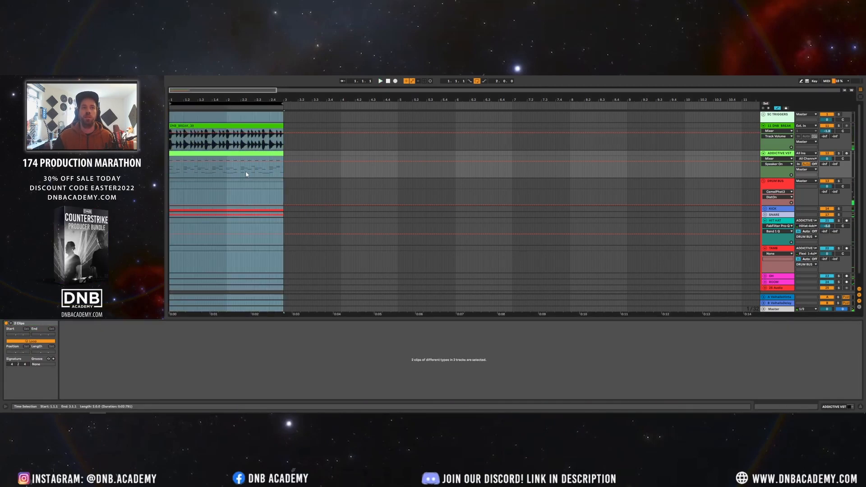
key("ctrl+d")
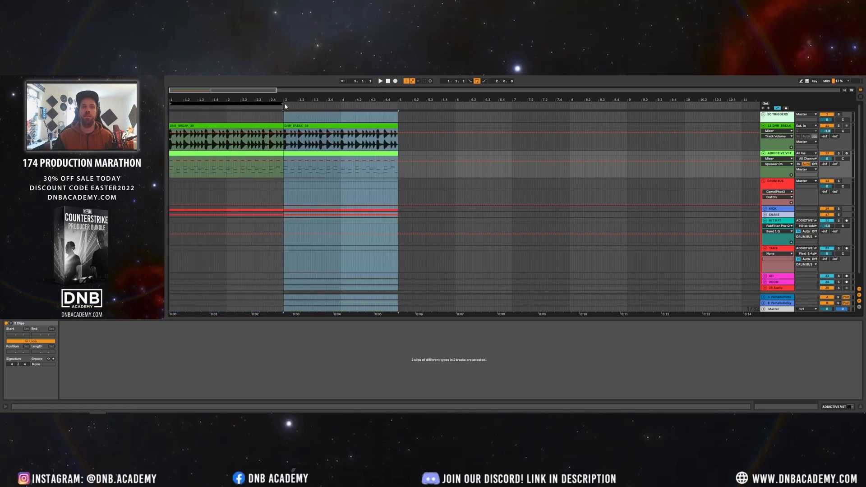
left_click_drag(285, 106, 396, 102)
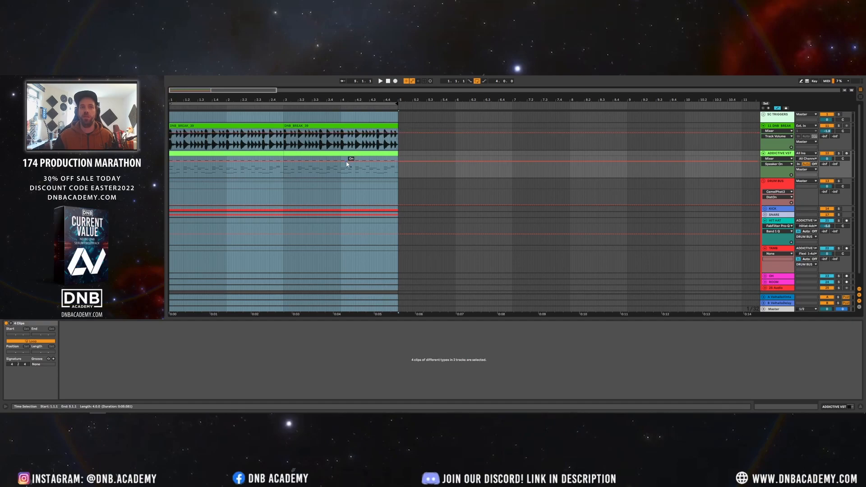
- Open the second ADDICTIVE VST clip, enlarge its note editor, and add a fill with F#3, G3 and A3 on the last three sixteenths
left_click(391, 154)
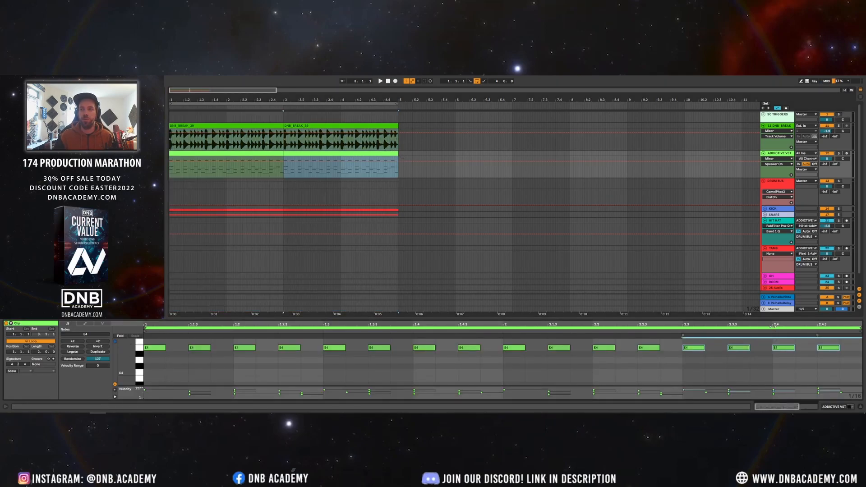
left_click_drag(771, 318, 772, 209)
scroll(803, 301, "up", 5)
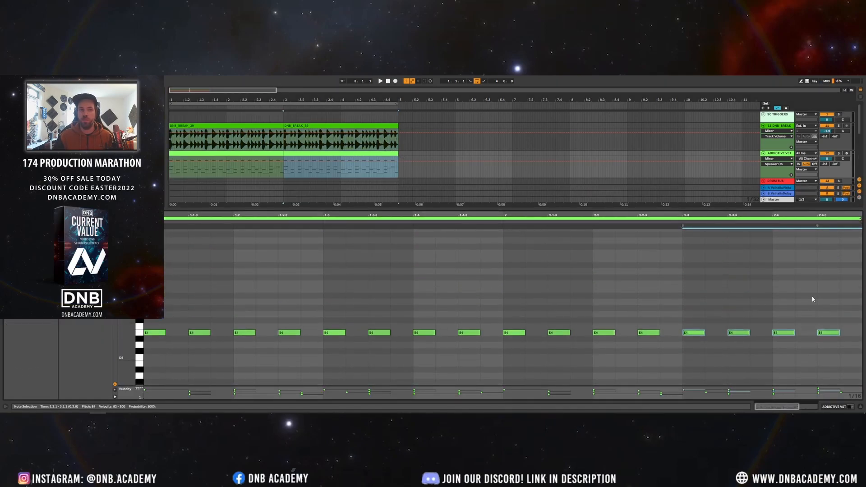
double_click(839, 276)
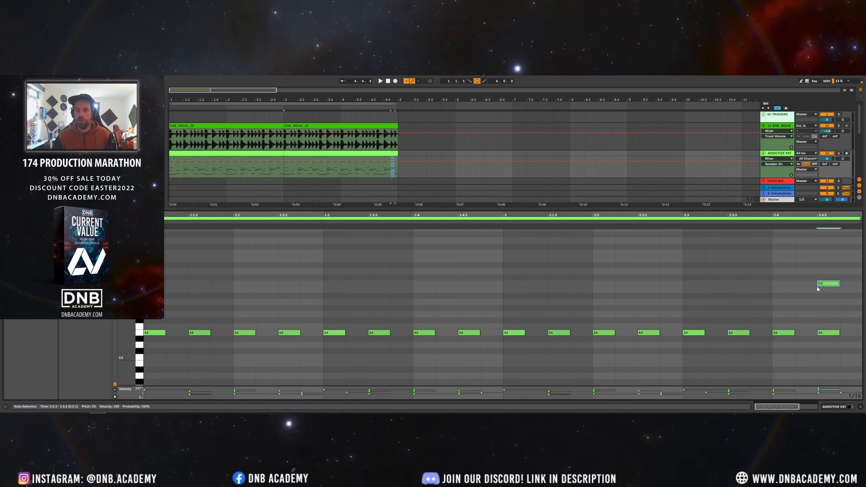
left_click_drag(817, 289, 852, 297)
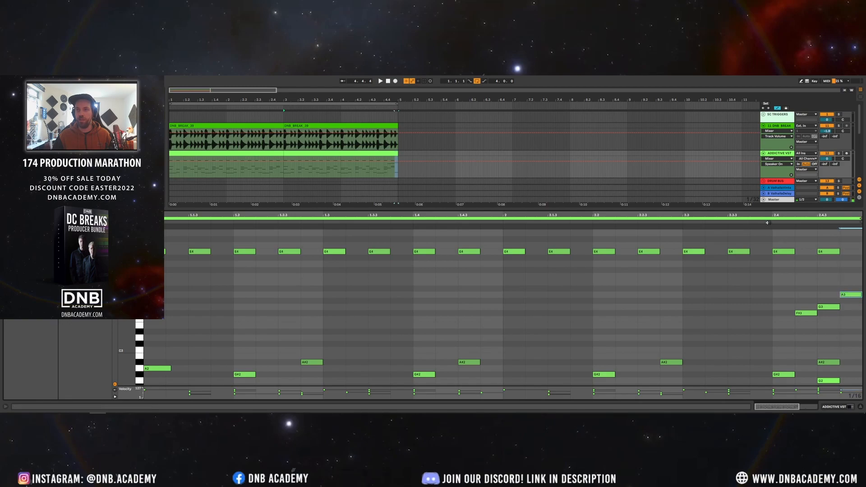
key("space")
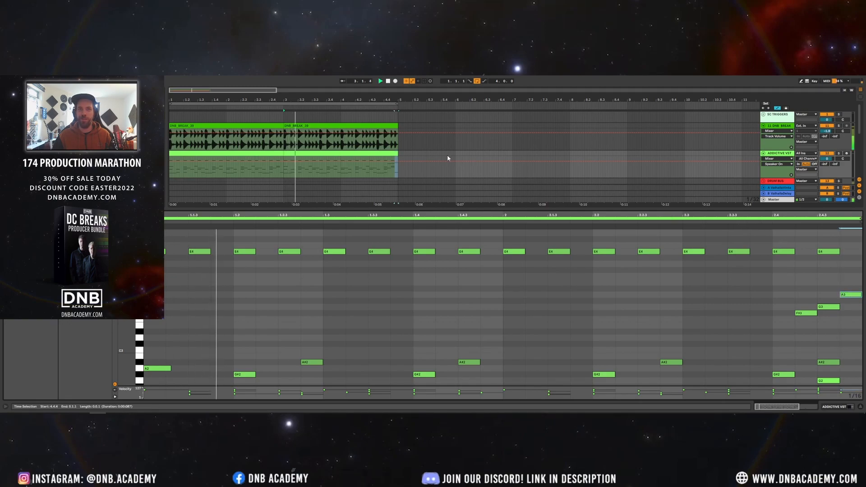
- Delete the F#3 fill note and the A#2 and G2 notes at 2.4.3 while the loop plays
left_click(797, 312)
left_click_drag(796, 312, 779, 312)
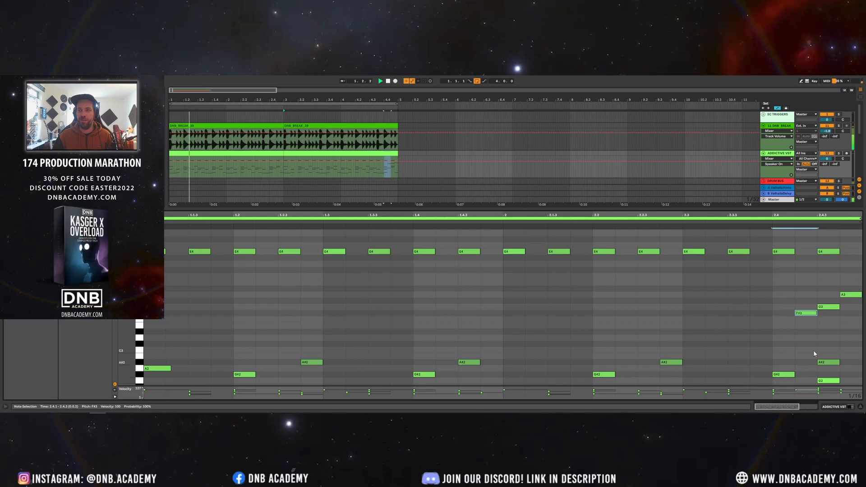
key("Delete")
left_click_drag(813, 357, 831, 387)
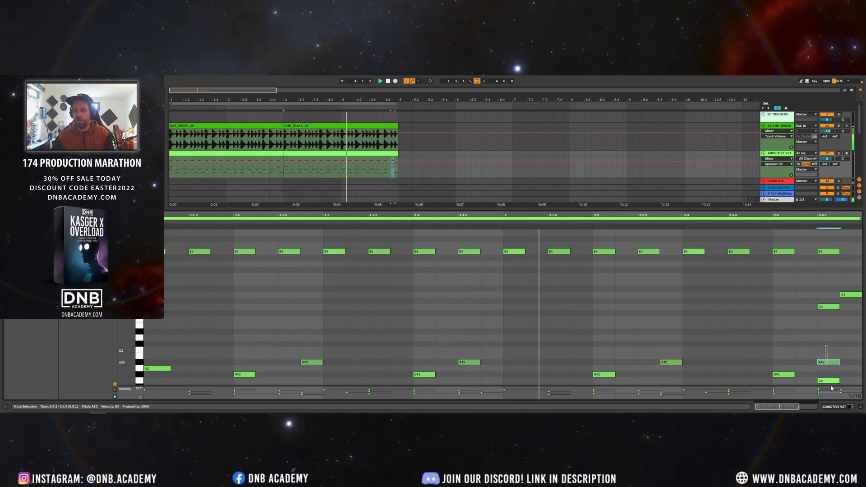
key("Delete")
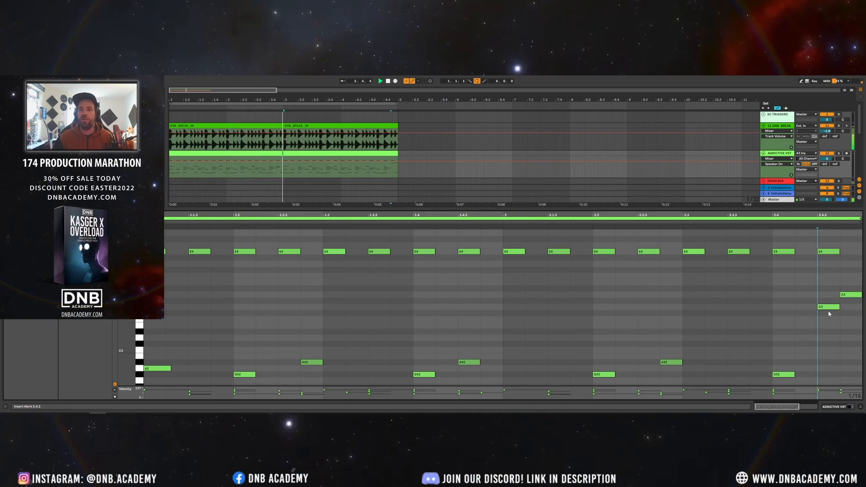
scroll(810, 372, "down", 3)
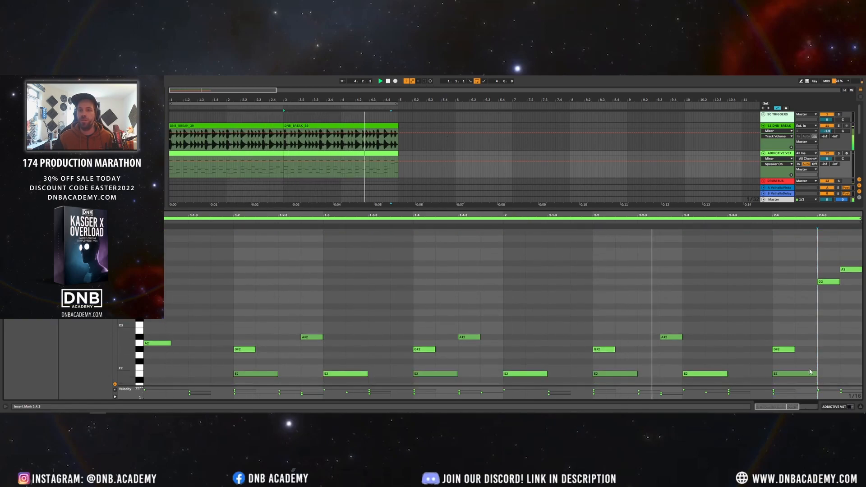
scroll(810, 372, "down", 2)
scroll(792, 275, "up", 3)
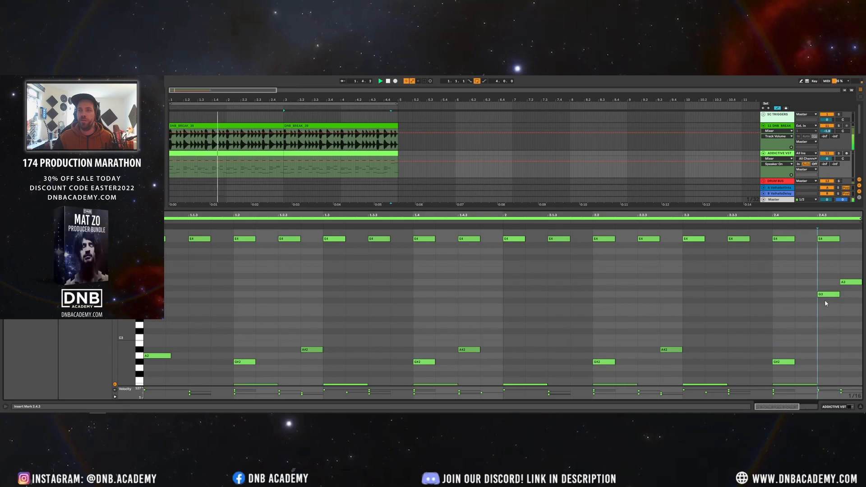
key("space")
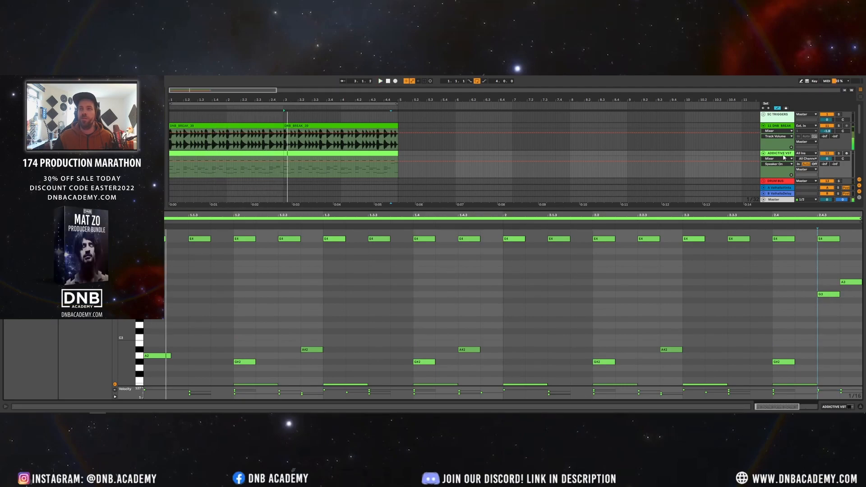
- Open the Addictive Drums 2 kit view and play the loop to see which drums trigger
left_click(774, 156)
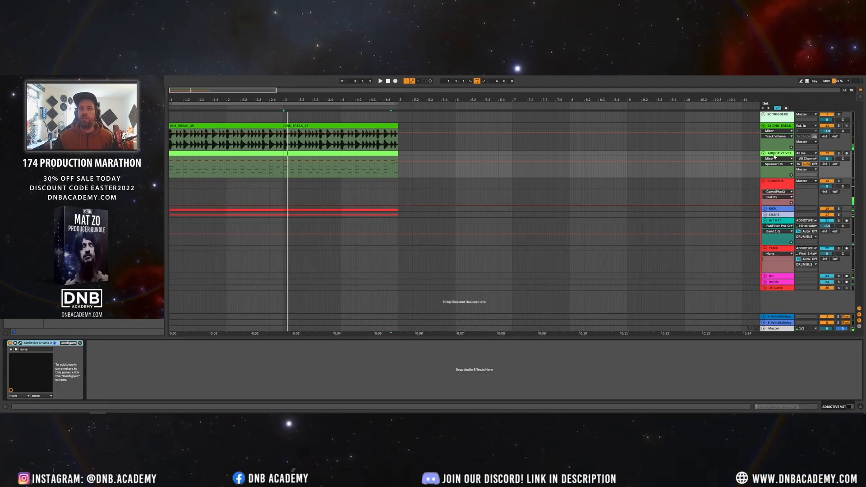
left_click(19, 343)
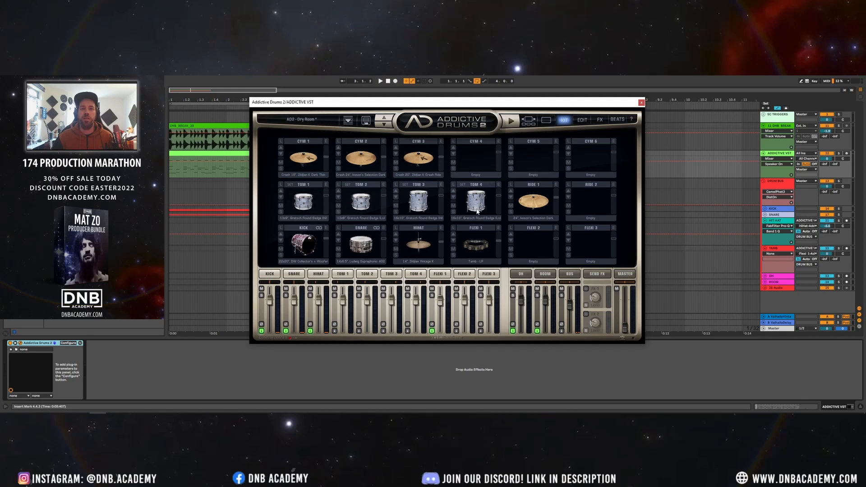
key("space")
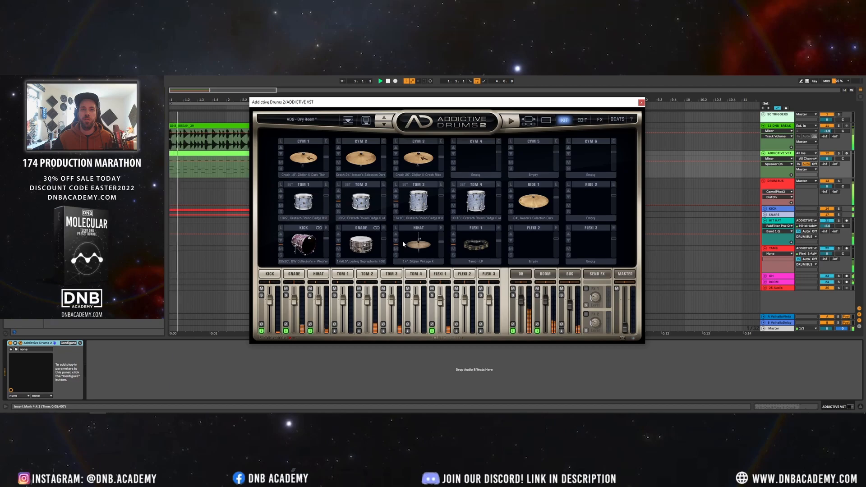
key("space")
left_click(641, 103)
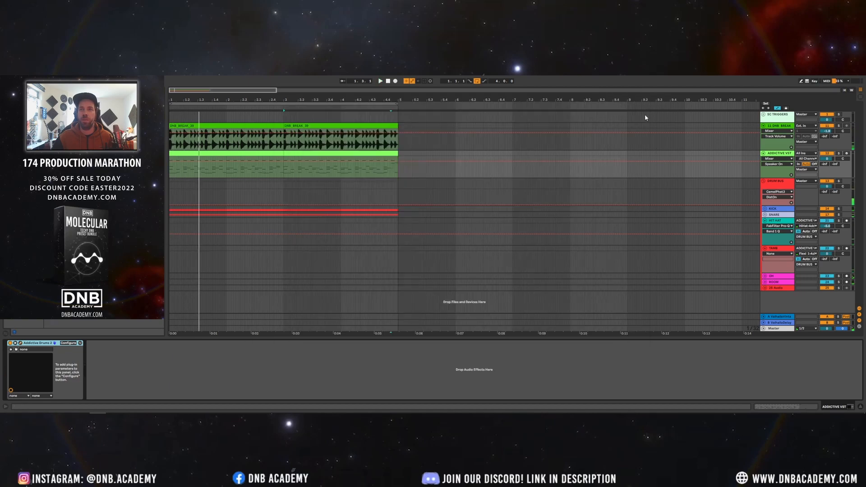
- Reopen the second clip, try lower and higher pitches for its last fill note, and move it to C4 at 2.4.2
double_click(387, 153)
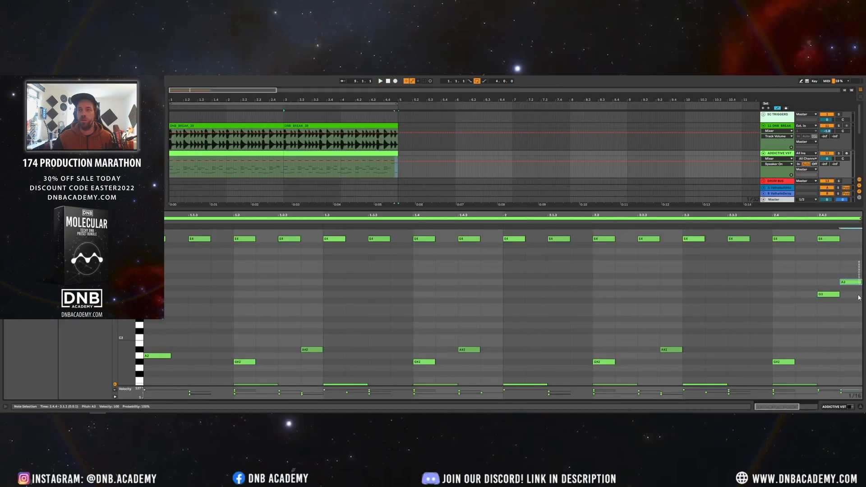
key("Down")
key("Down")
key("Down")
key("Down")
key("Down")
key("Down")
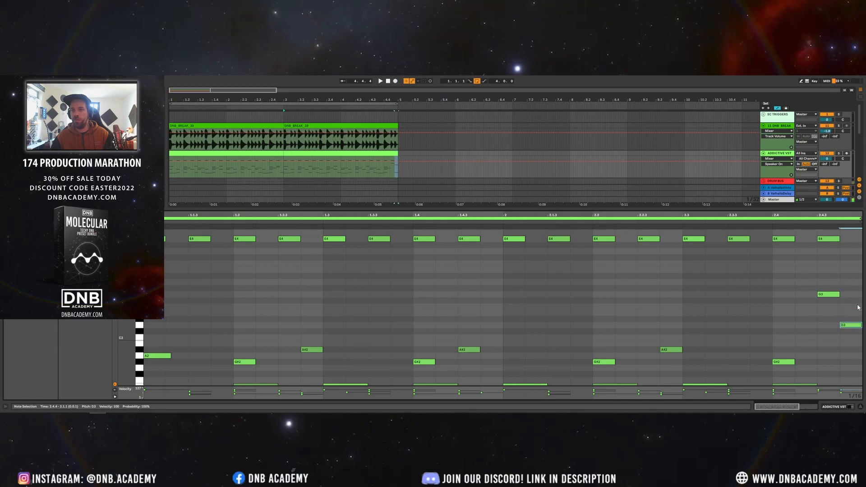
key("Up")
key("Up")
key("Up")
key("Up")
key("Up")
key("Up")
key("Up")
key("Up")
key("Up")
key("Up")
key("Up")
key("Up")
key("Left")
key("Left")
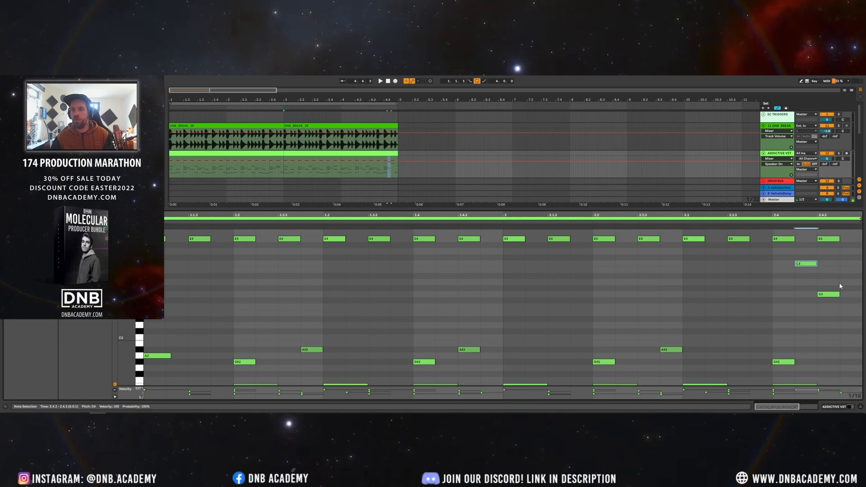
- Move the G3 fill note to A#3 on the last sixteenth and play back the fill
left_click_drag(837, 298, 860, 276)
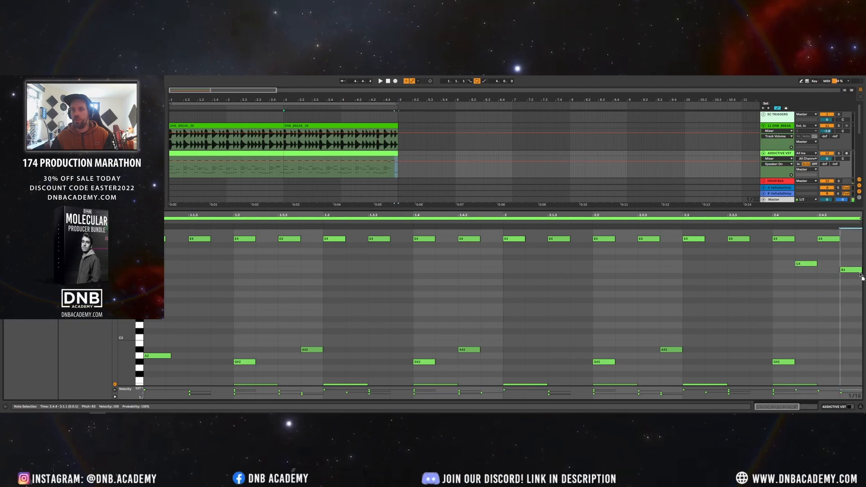
key("space")
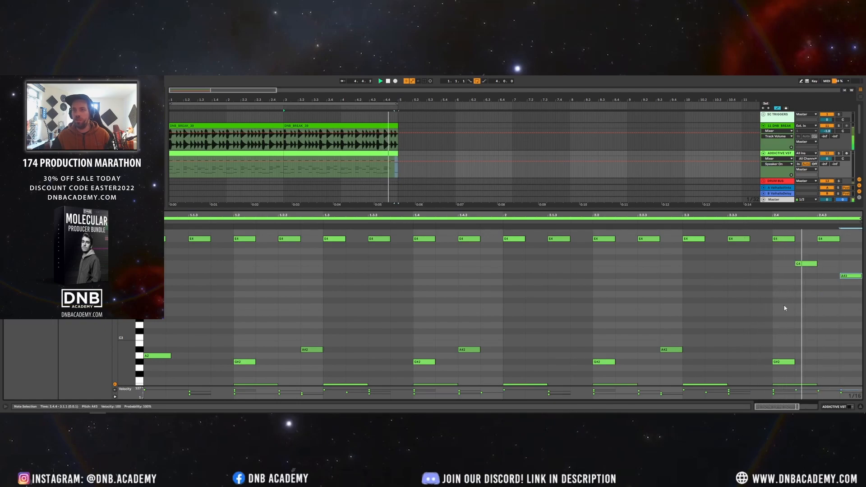
key("space")
key("space")
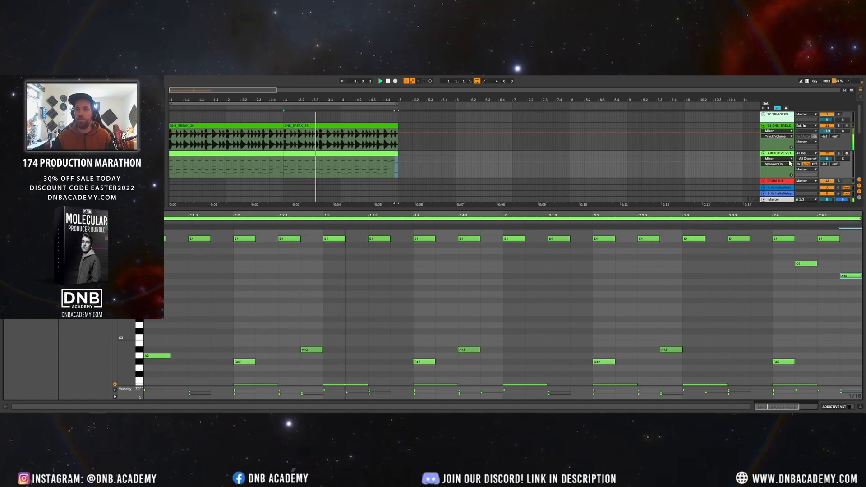
key("space")
- Reopen Addictive Drums 2, position its window below the break clips, and play the loop to identify the toms in the fill
left_click(772, 155)
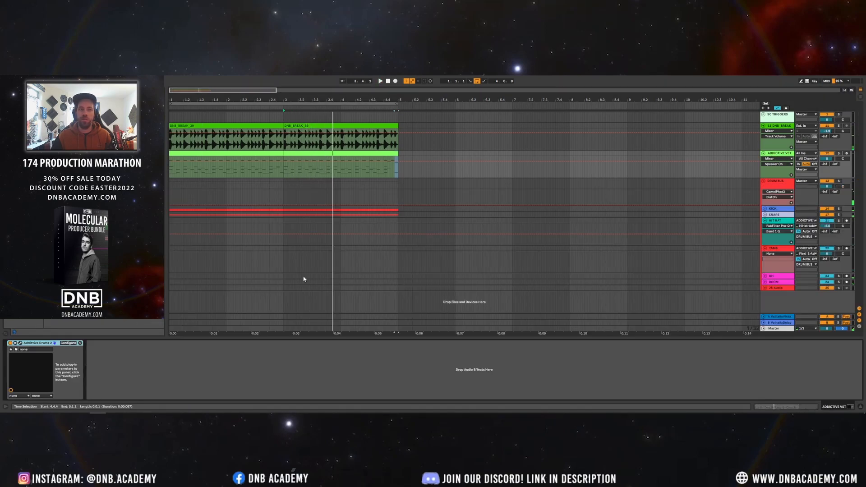
left_click(20, 343)
key("space")
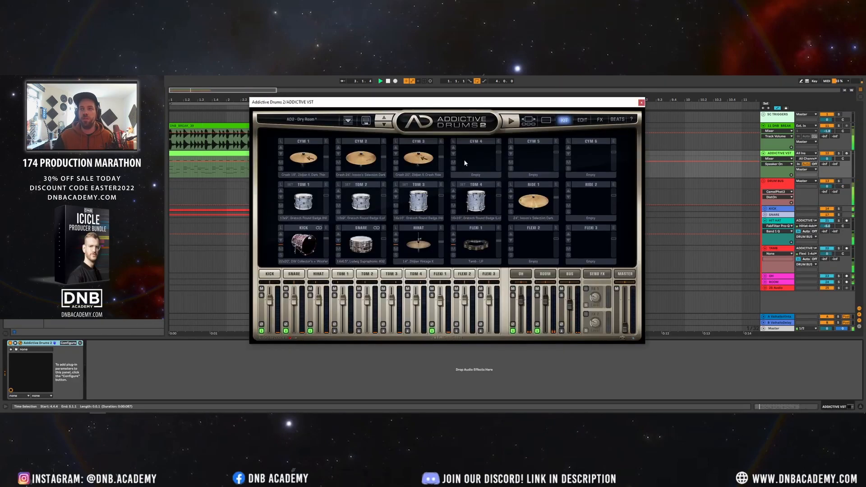
left_click_drag(471, 105, 423, 223)
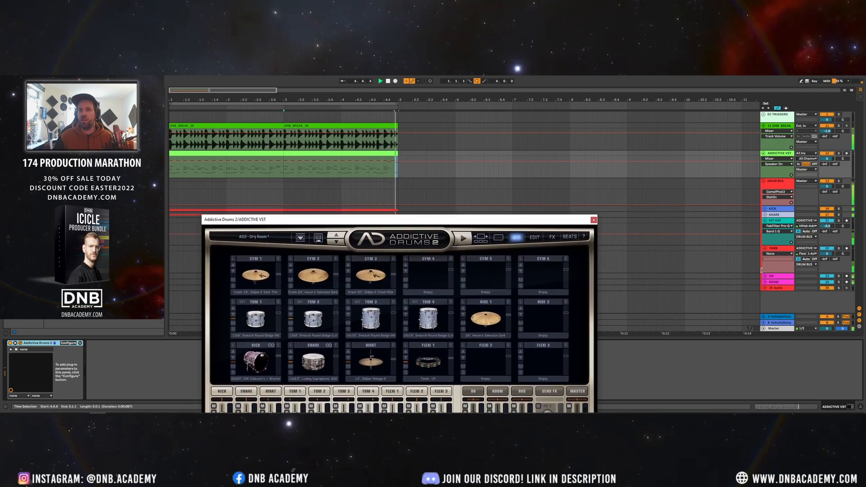
left_click_drag(565, 223, 640, 173)
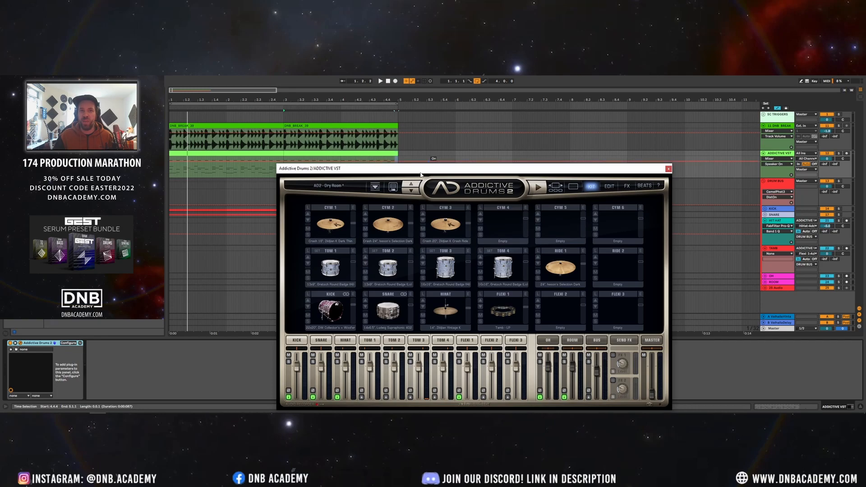
left_click_drag(420, 174, 422, 157)
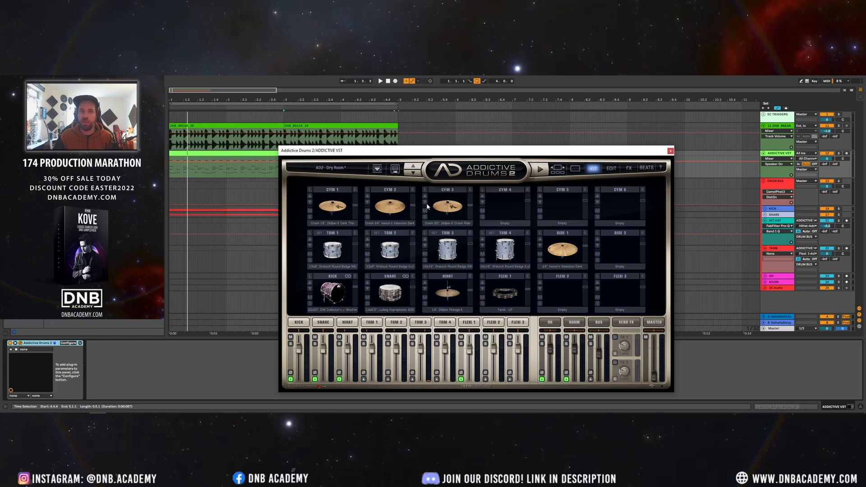
key("space")
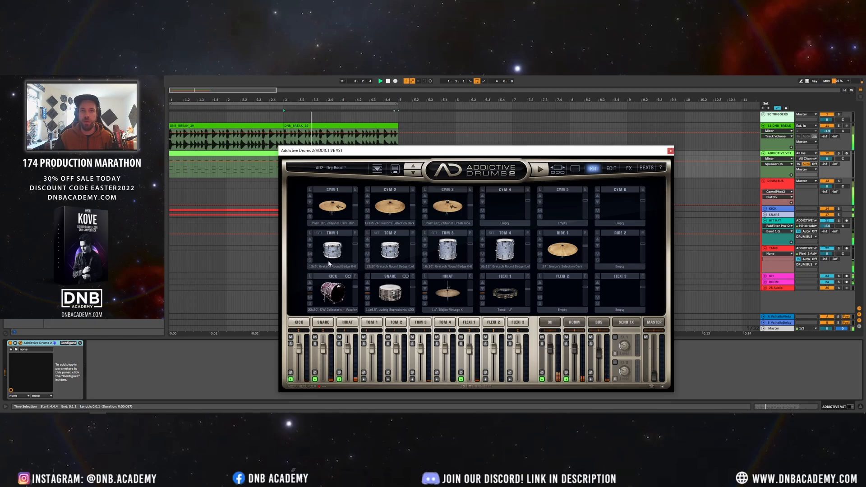
- Enable Tom 1's volume envelope and shorten it to about 33.7 ms sustain time and 349 ms release
left_click(354, 232)
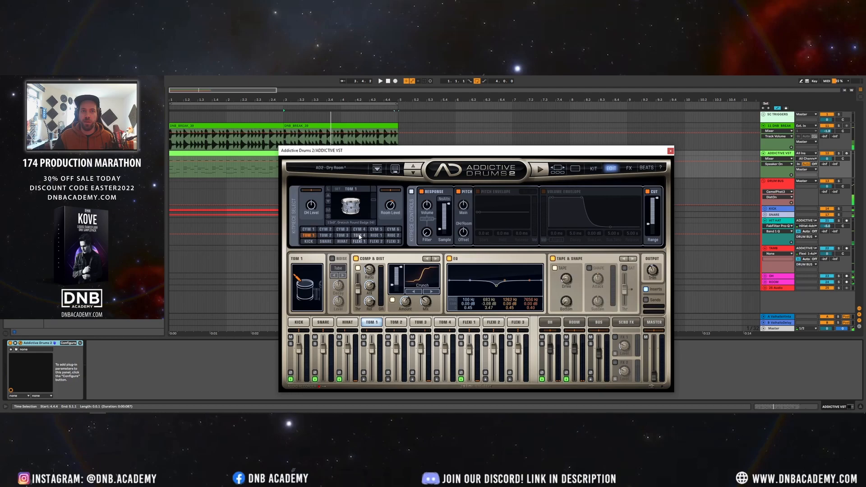
left_click(543, 191)
left_click_drag(583, 200, 585, 226)
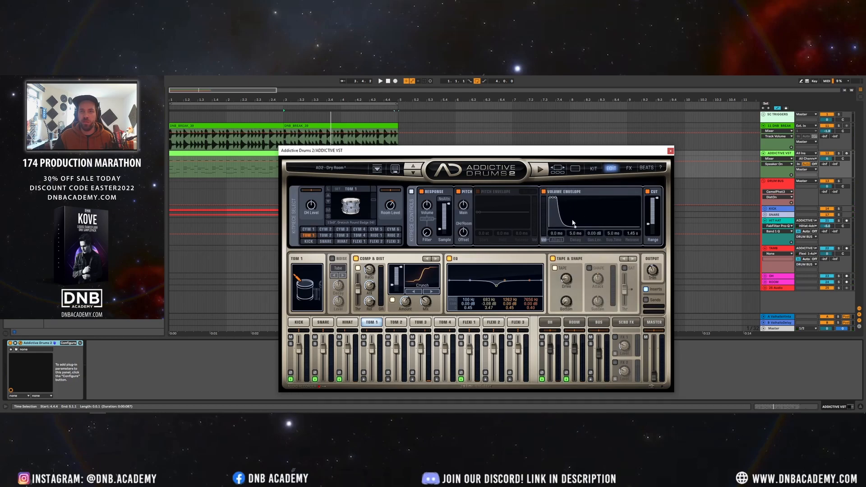
key("space")
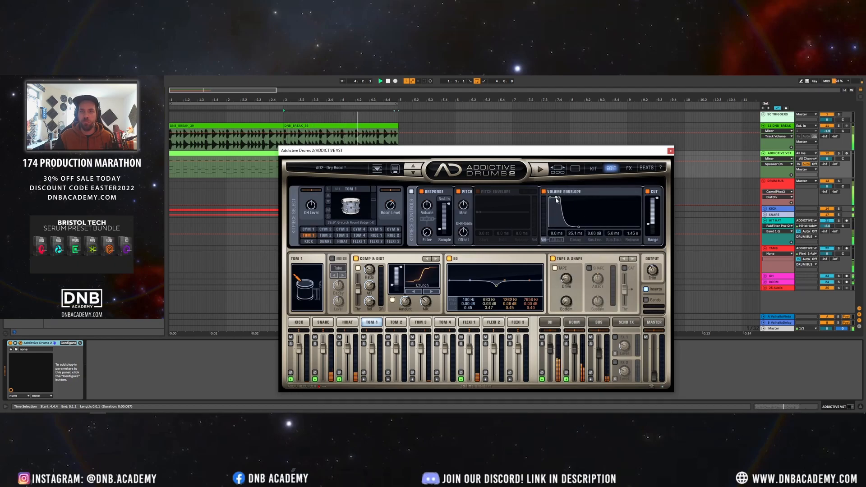
left_click_drag(558, 200, 562, 200)
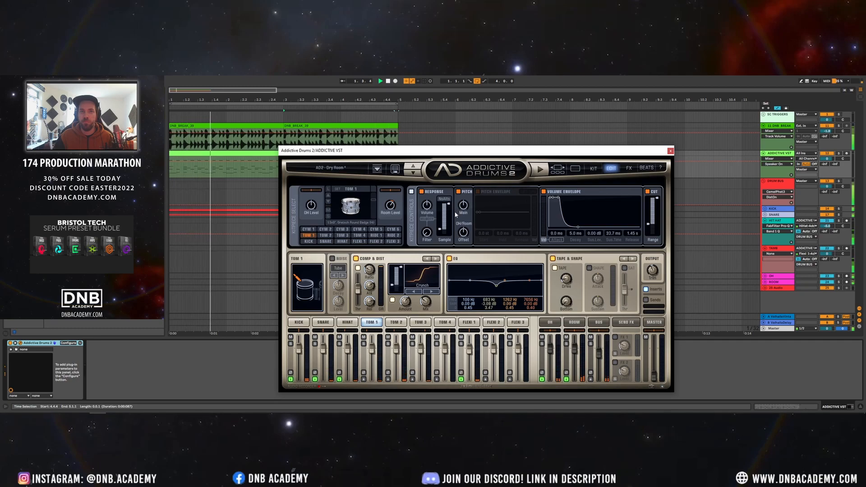
left_click_drag(574, 230, 567, 229)
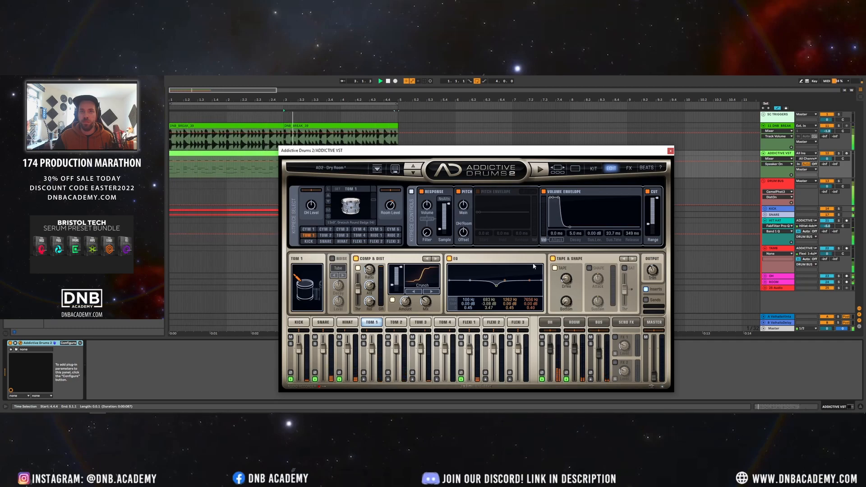
- Lower the Tom 1 and Tom 2 channel levels and shorten Tom 2's volume envelope to about 714 ms release
left_click_drag(376, 349, 397, 357)
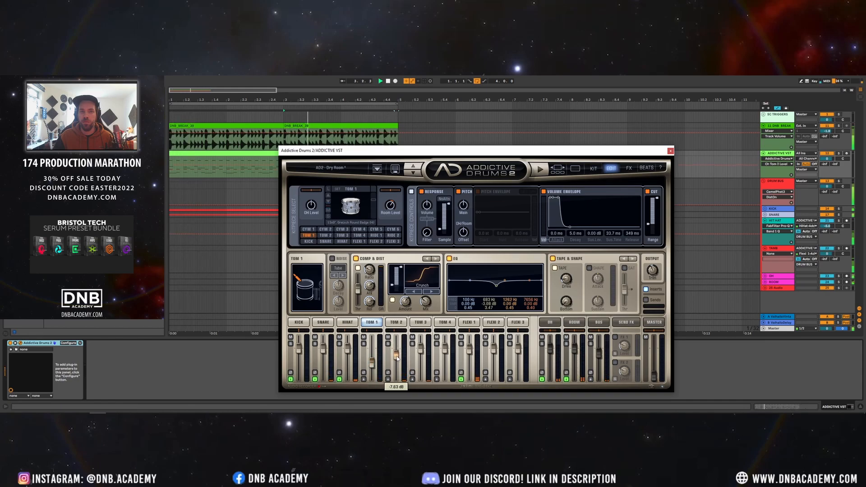
left_click(397, 321)
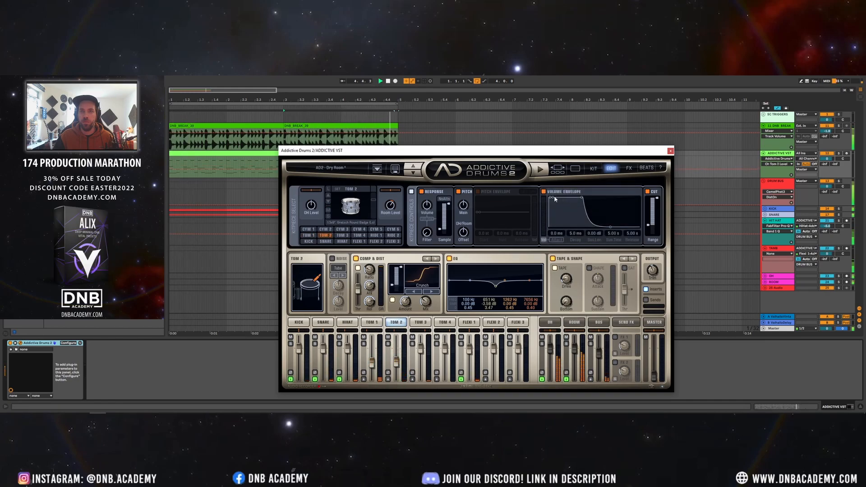
left_click_drag(590, 229, 582, 233)
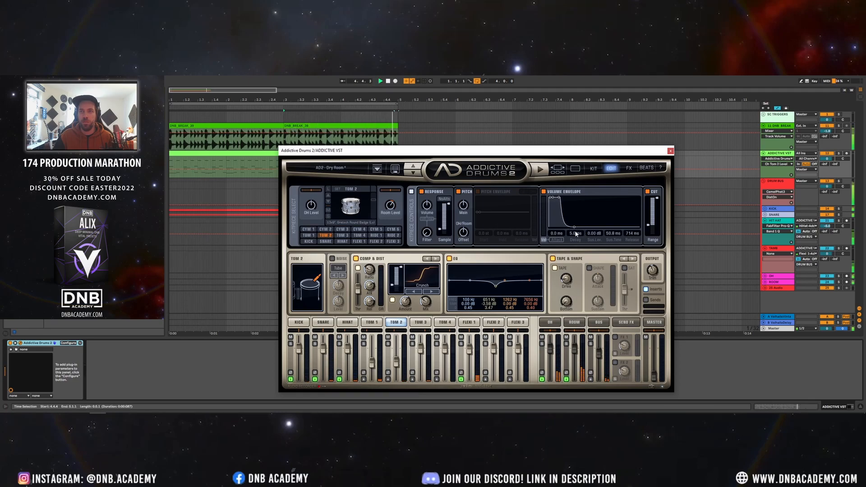
- Lower the Tom 1 channel level to about -34.5 dB and close Addictive Drums 2
left_click_drag(396, 361, 371, 372)
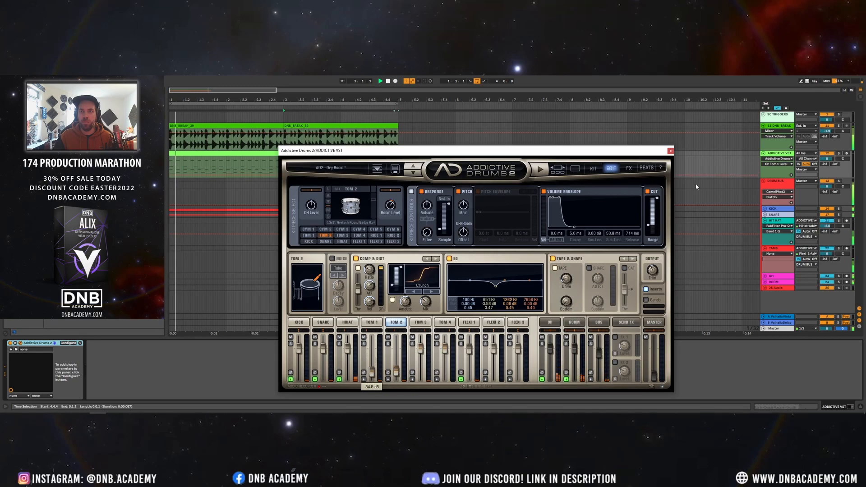
left_click(670, 151)
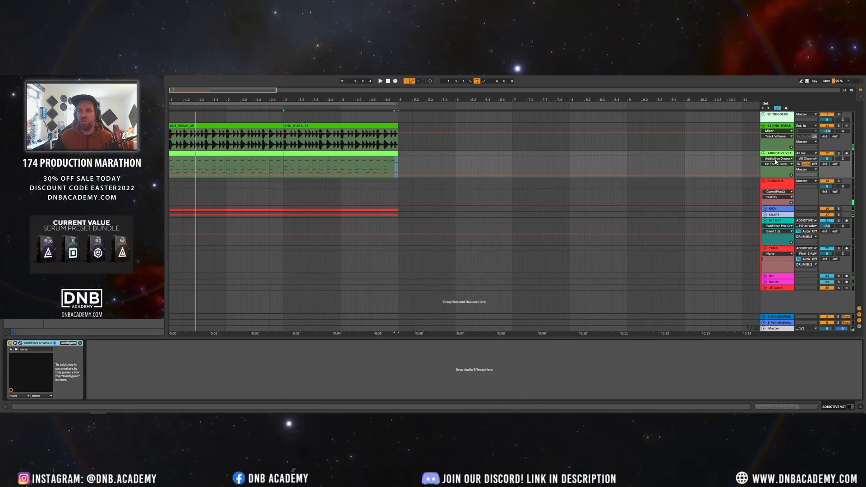
- Delete the C4 and A#3 fill notes at the end of the second Addictive Drums clip and play back the beat
double_click(372, 153)
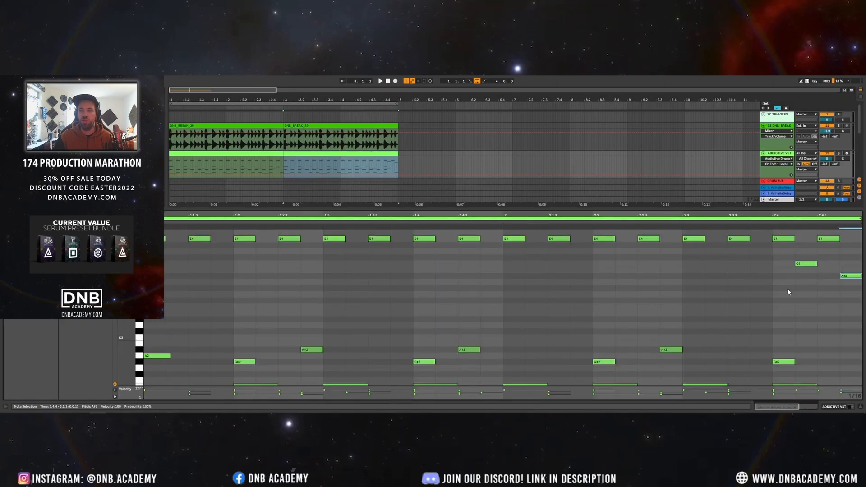
left_click_drag(784, 269, 864, 284)
key("Delete")
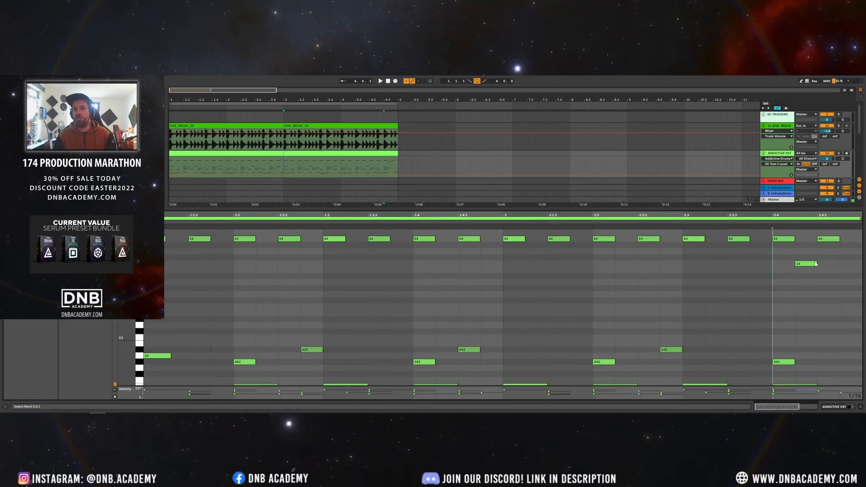
left_click(805, 264)
key("Delete")
key("space")
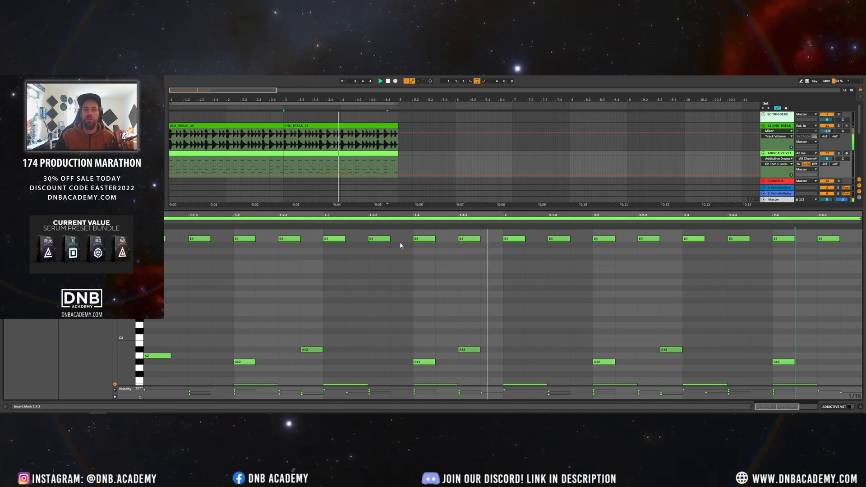
left_click_drag(383, 210, 361, 366)
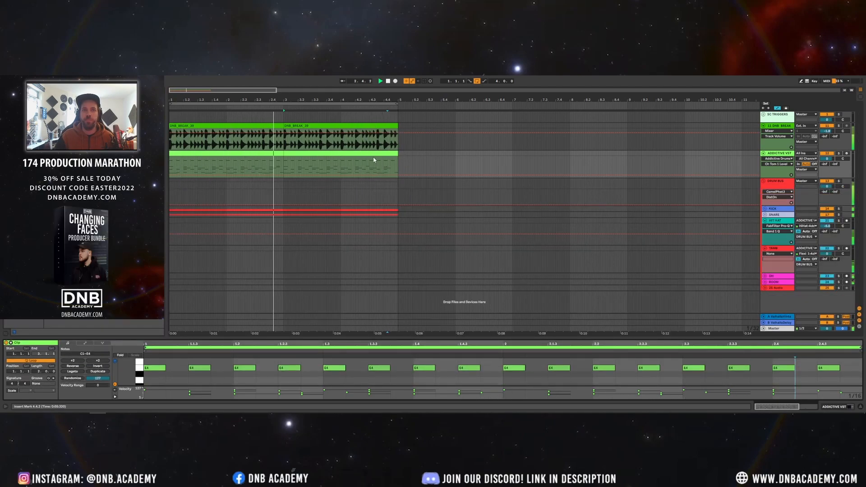
left_click(303, 153)
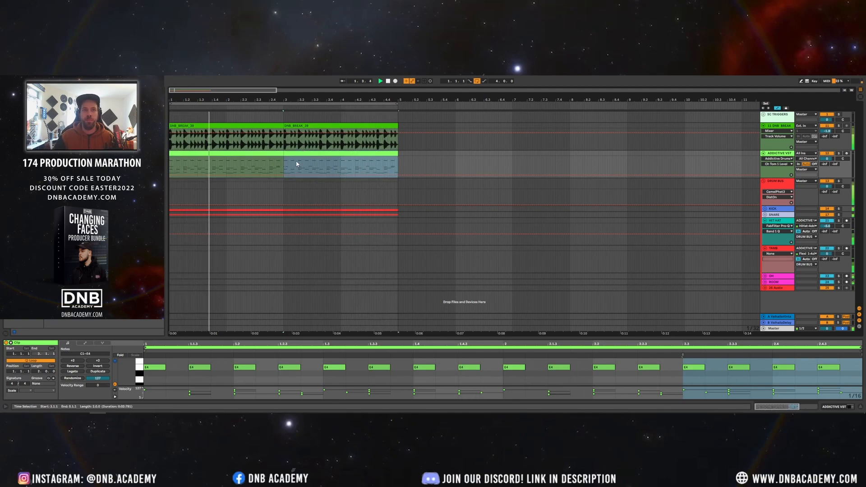
- Stop playback, collapse the hi-hat and toms tracks, and expand the 25-Audio track
left_click(766, 221)
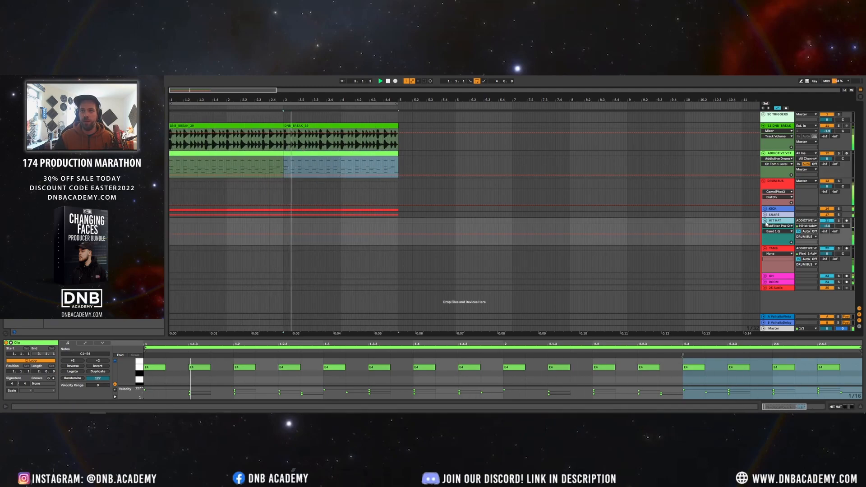
left_click(764, 221)
left_click(764, 226)
key("space")
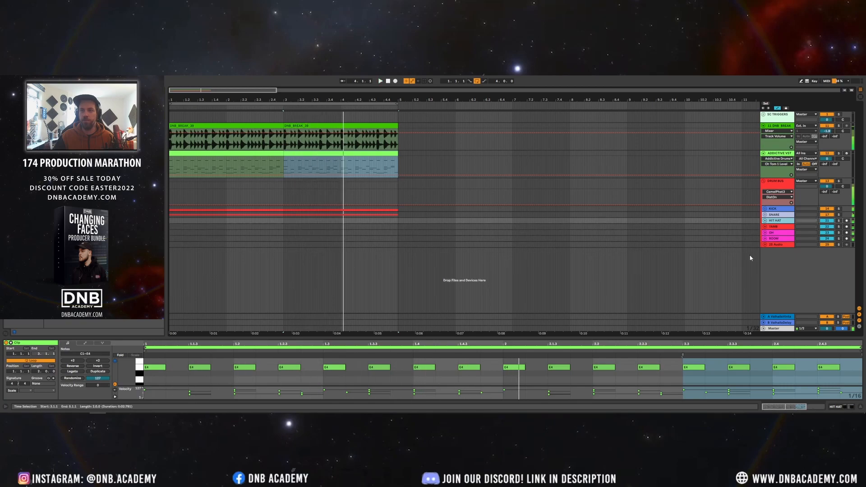
left_click(778, 240)
left_click(776, 245)
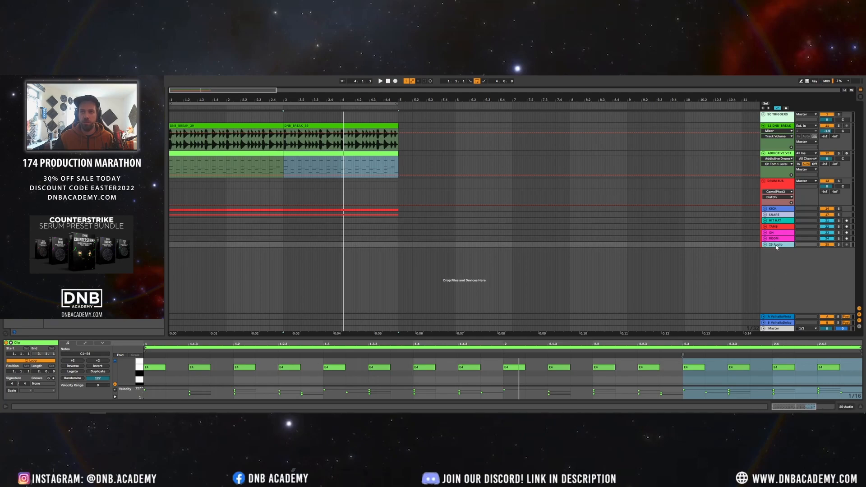
double_click(777, 245)
left_click(765, 244)
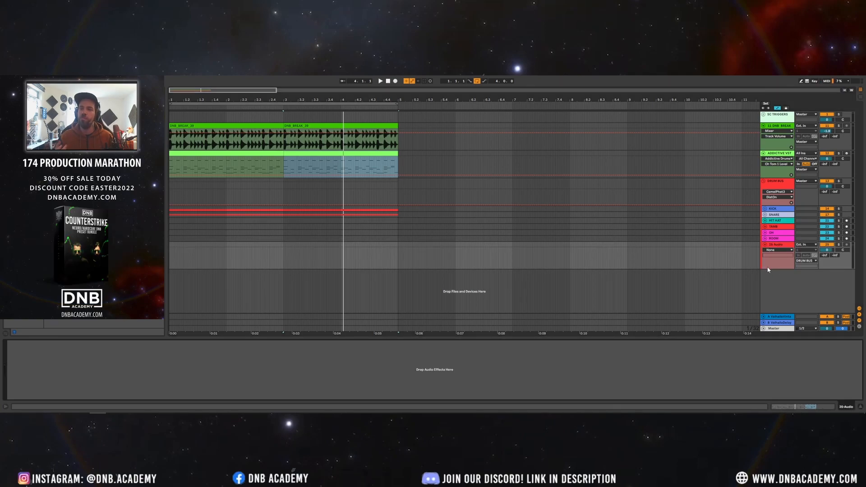
- Insert a MIDI track below ROOM, load Serum_x64 on it, and rename the track NOISE LAYER
left_click(773, 239)
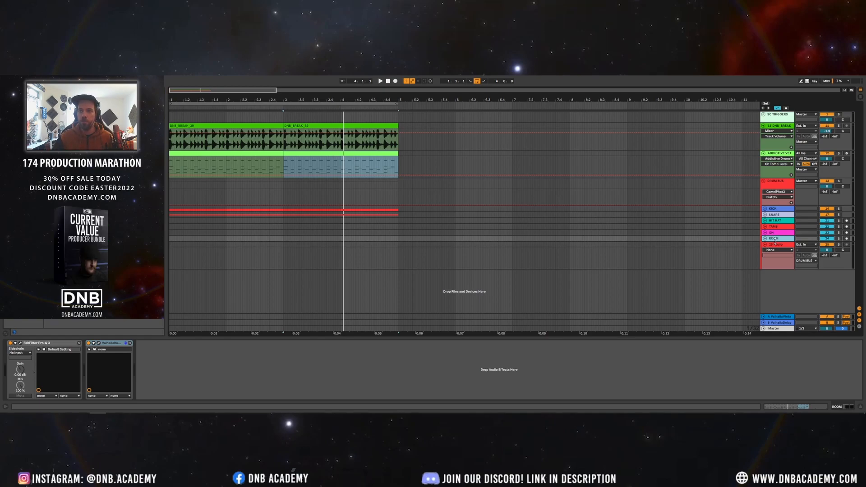
key("ctrl+shift+t")
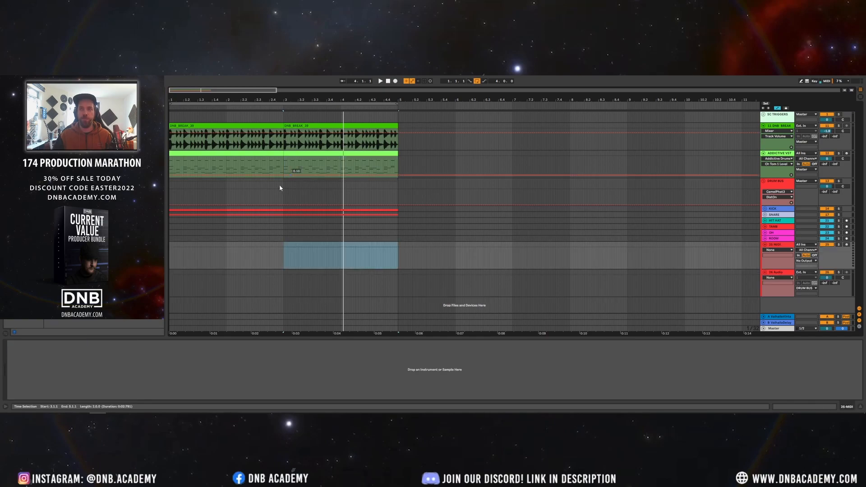
key("ctrl+f")
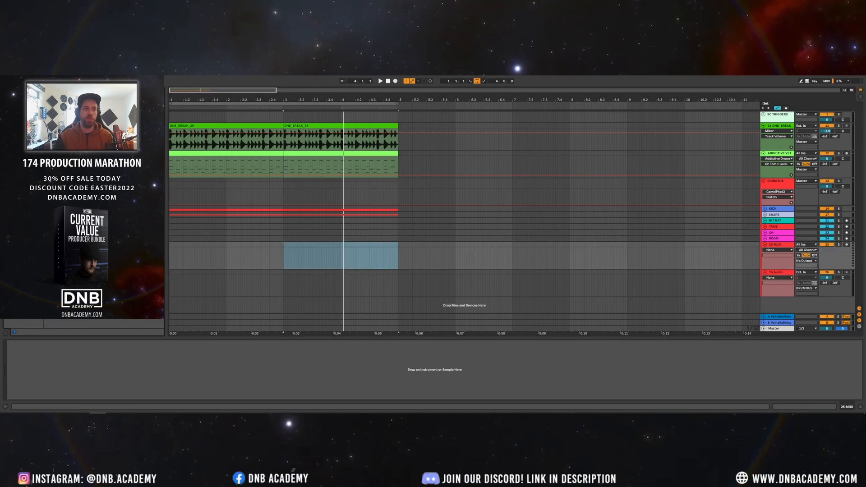
key("Return")
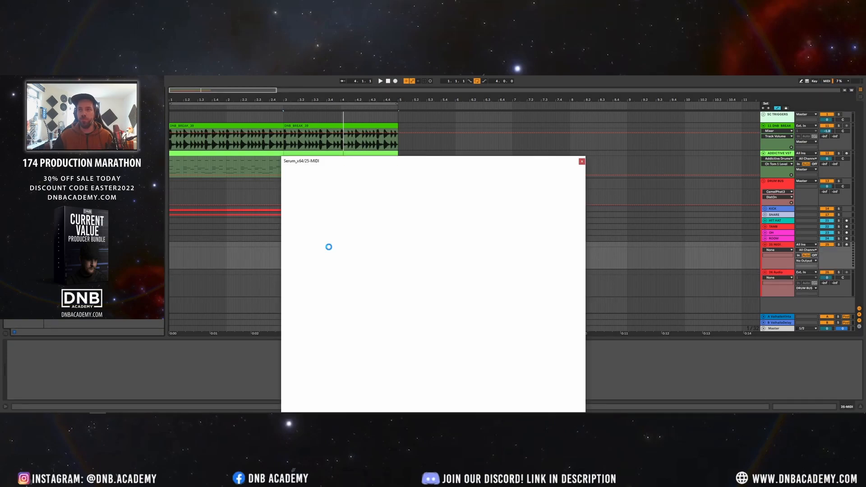
left_click(779, 247)
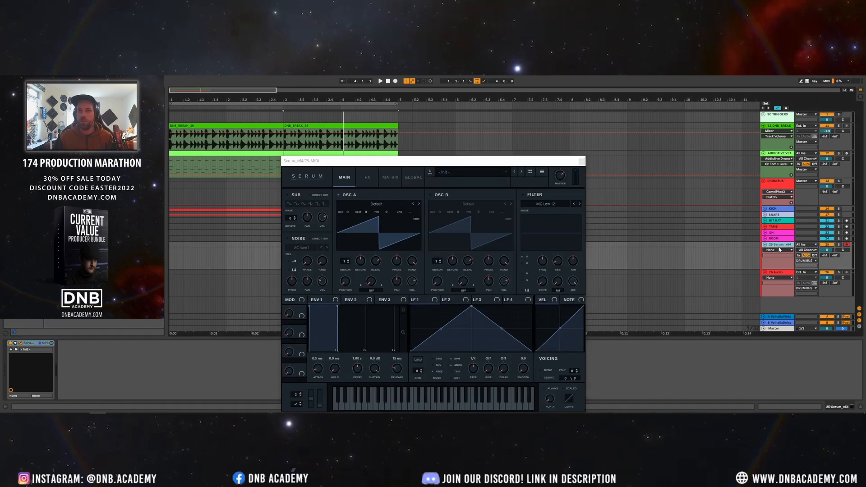
type("NOISE LAYER")
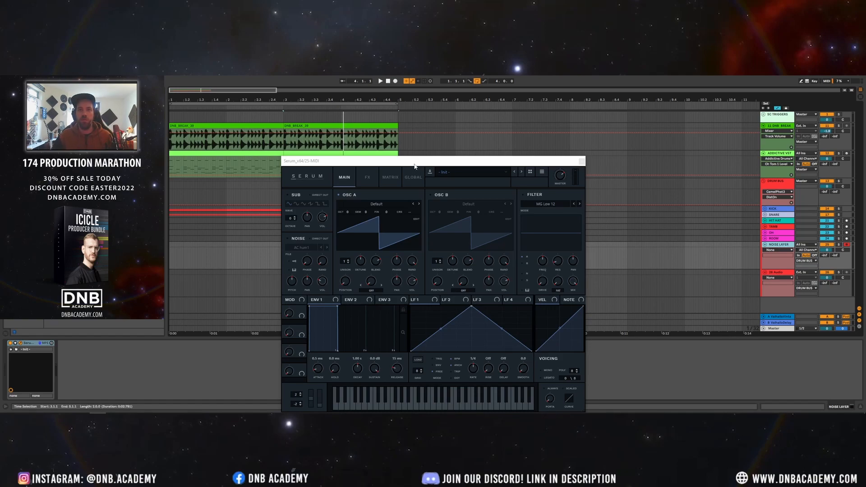
- Enable Serum's noise oscillator with the Stereo ARP White sample from More Noises and stop playback
left_click_drag(414, 167, 397, 138)
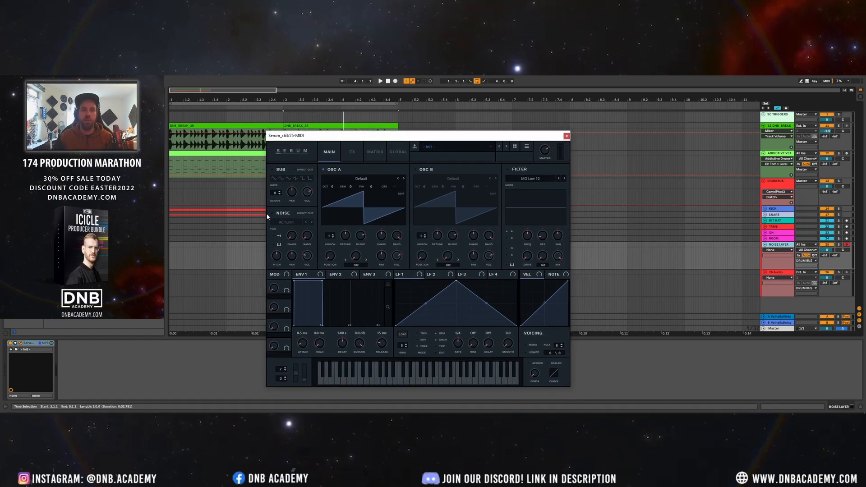
left_click(287, 222)
mouse_move(311, 260)
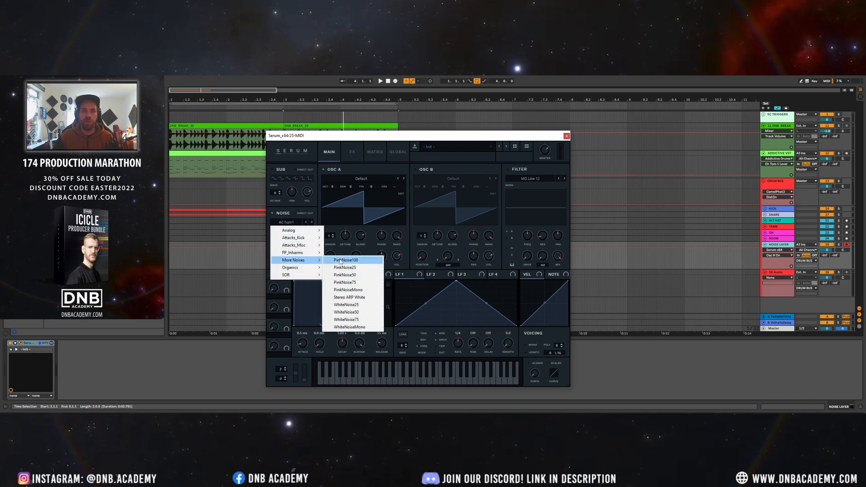
left_click(349, 297)
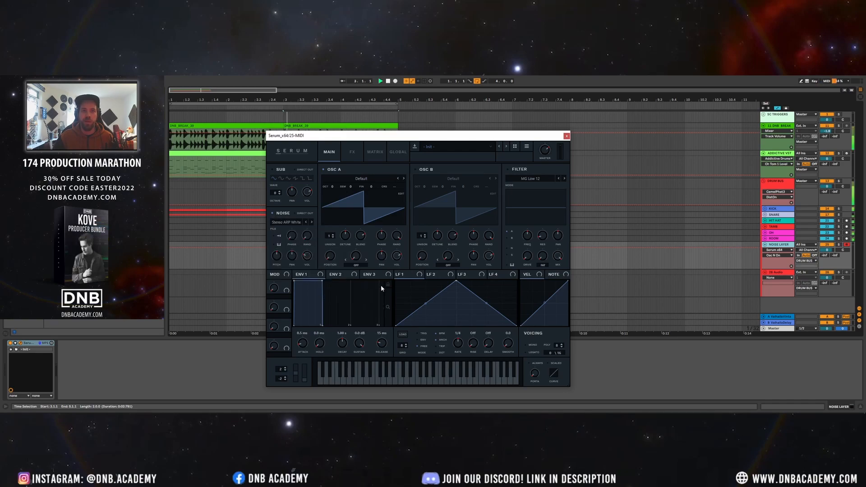
key("space")
- Create a two-bar MIDI clip at bar 1 on NOISE LAYER containing one note held for its full length
left_click_drag(446, 136, 501, 249)
left_click_drag(427, 250, 432, 322)
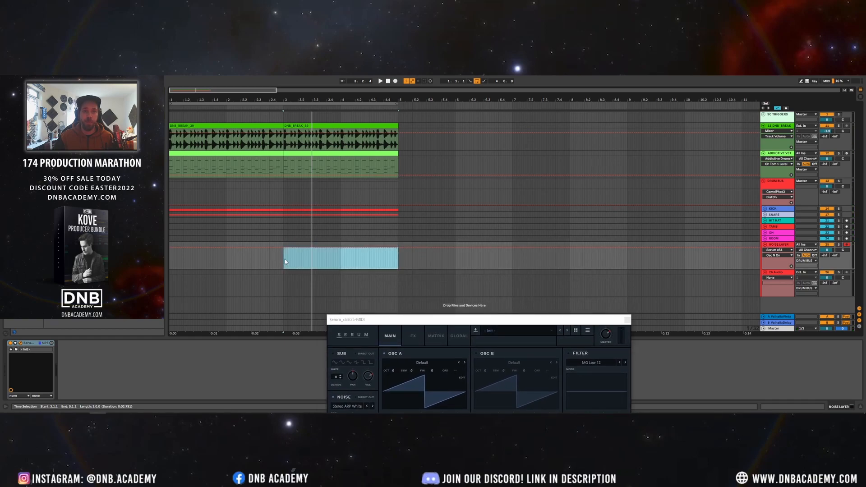
left_click_drag(285, 259, 164, 247)
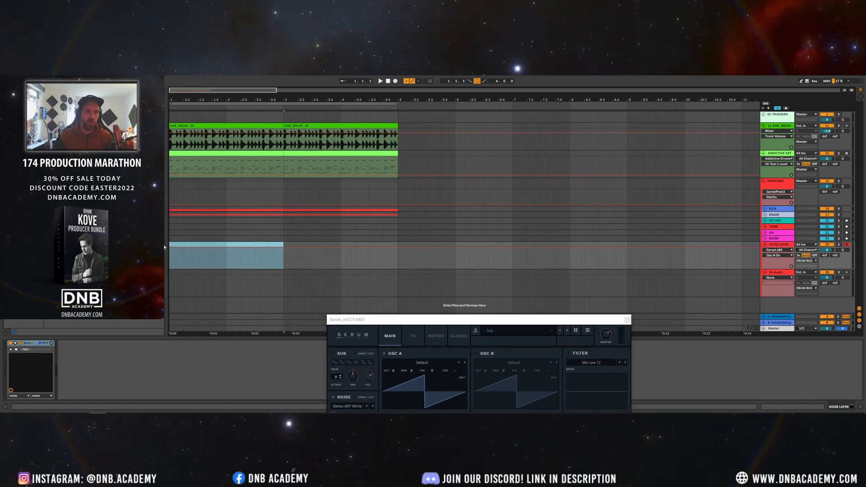
key("ctrl+shift+m")
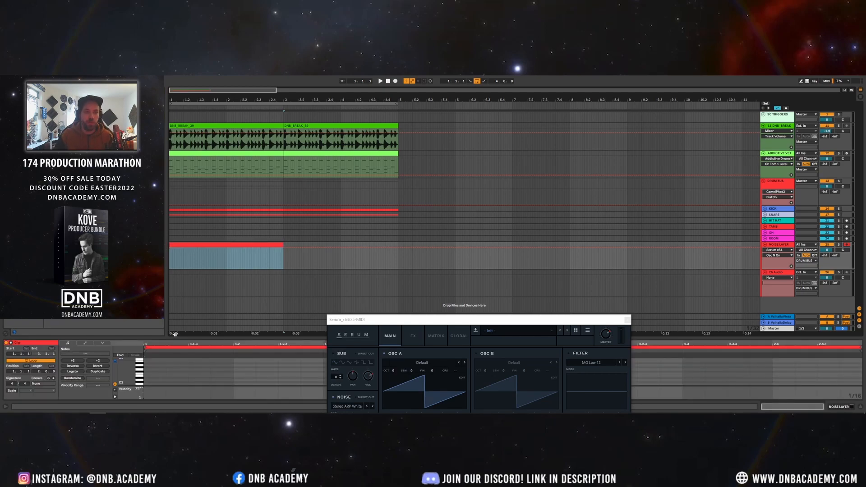
left_click_drag(177, 337, 181, 231)
double_click(165, 299)
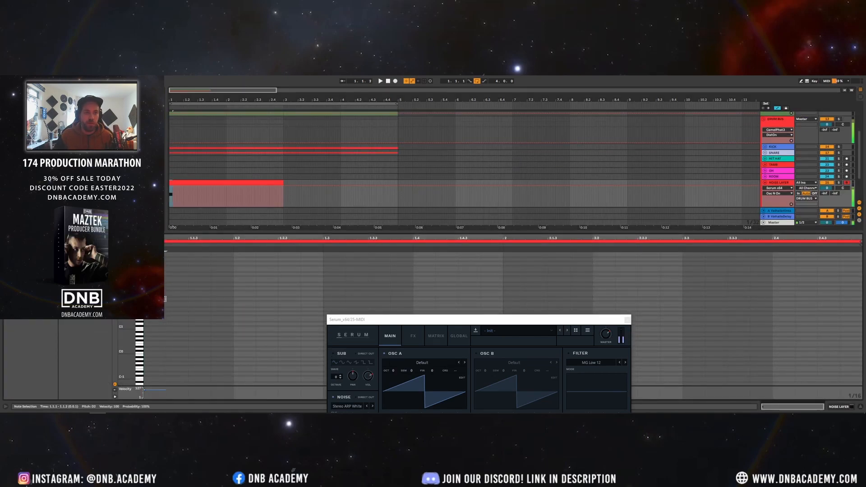
left_click(188, 296)
left_click_drag(164, 299, 864, 296)
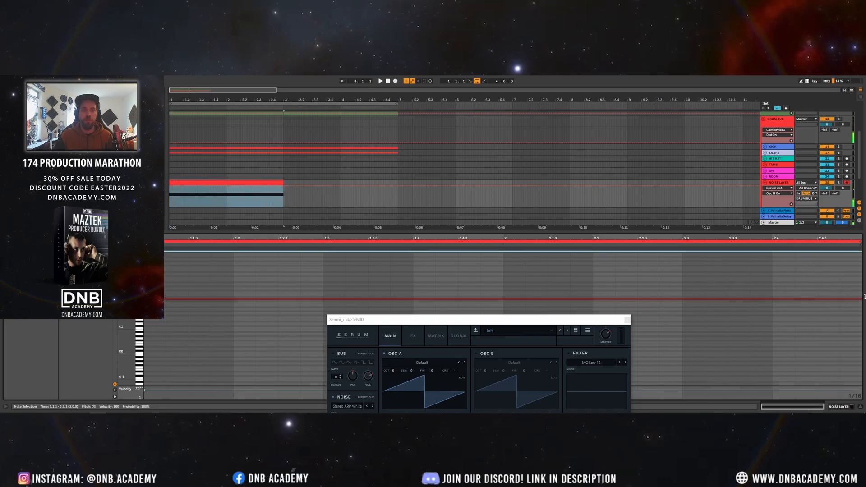
left_click(251, 184)
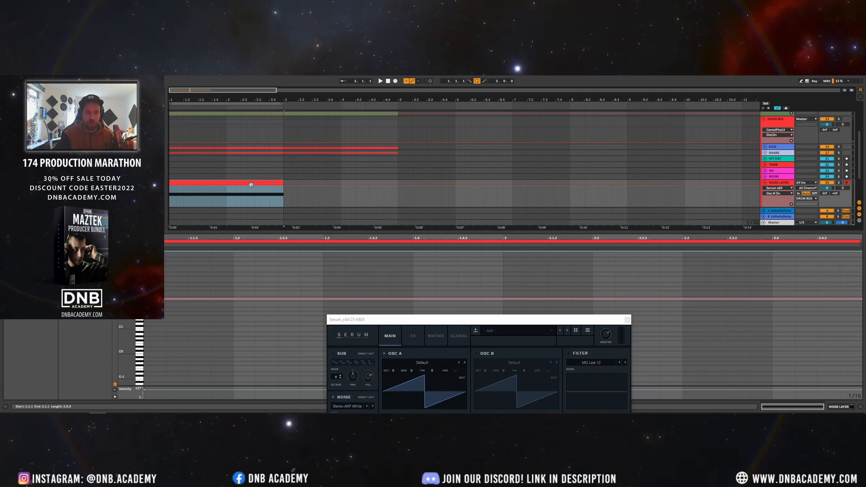
- Turn off Serum's oscillator A, assign LFO 1 to the noise level, and set the LFO grid to 16
left_click(786, 176)
double_click(787, 182)
left_click_drag(490, 318, 521, 96)
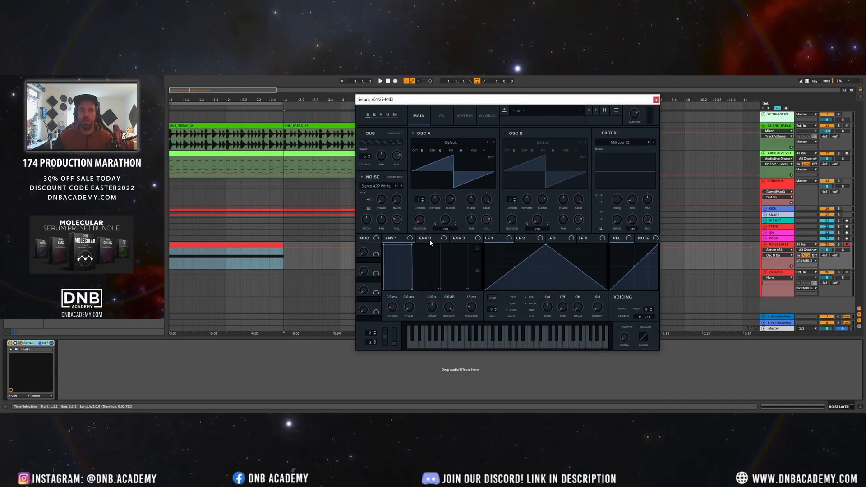
left_click(429, 133)
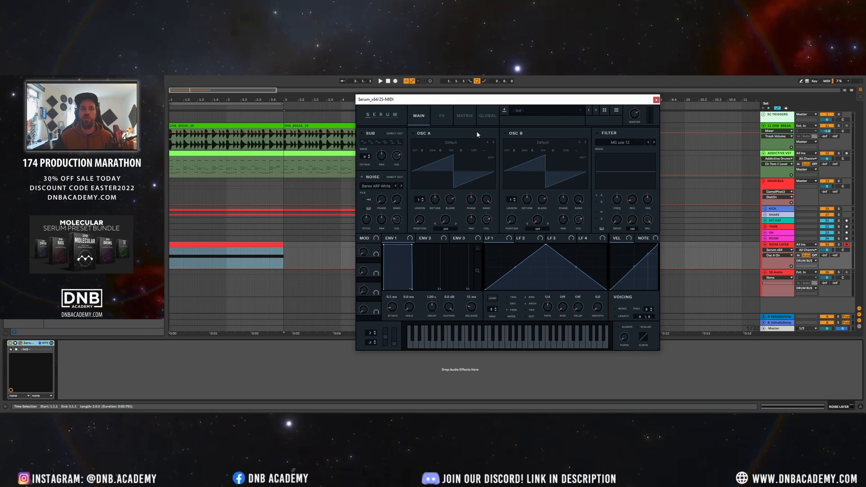
left_click_drag(464, 99, 432, 104)
left_click_drag(378, 104, 378, 139)
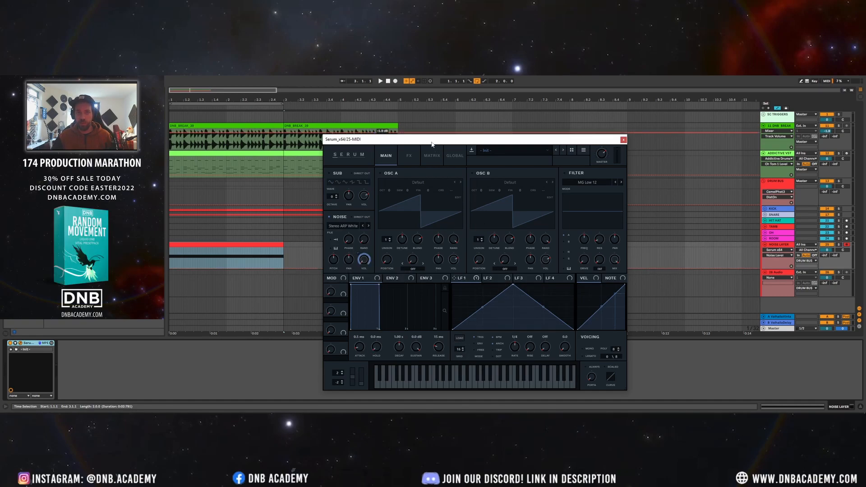
left_click_drag(431, 142, 398, 97)
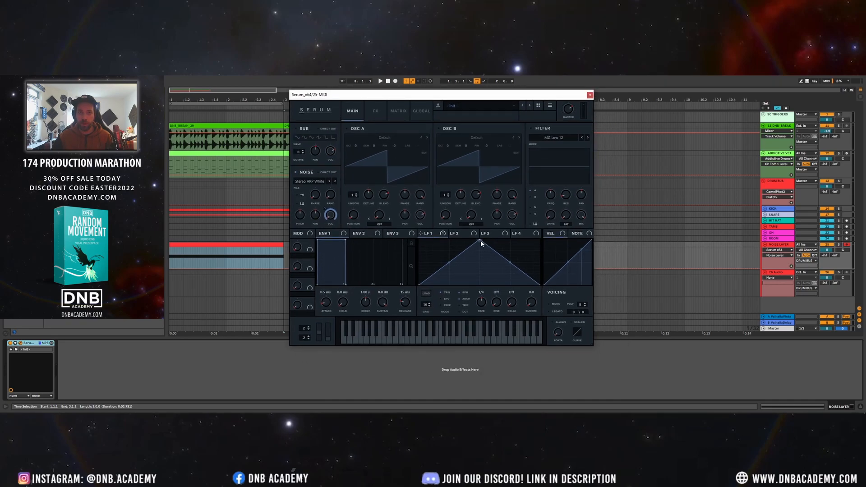
- Flatten LFO 1, choose the Ramp Down shape, and draw downward ramps of varying heights in every grid division
left_click_drag(480, 240, 474, 285)
right_click(456, 268)
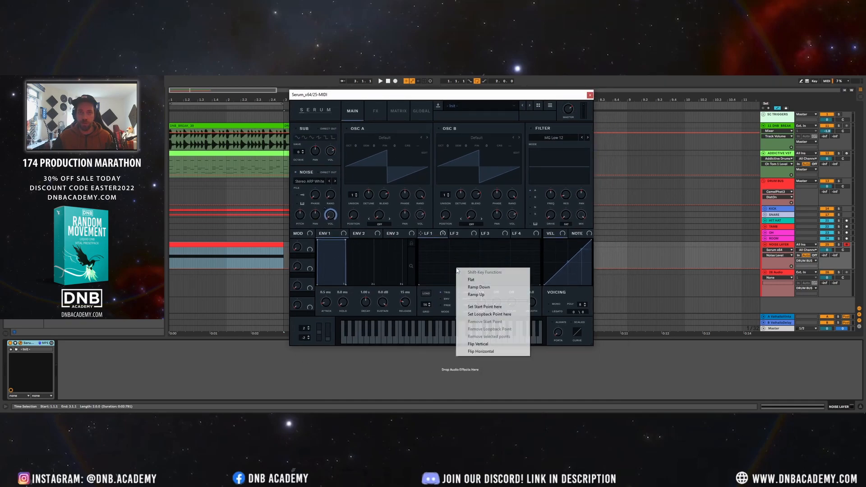
left_click(489, 288)
left_click(420, 248, "shift")
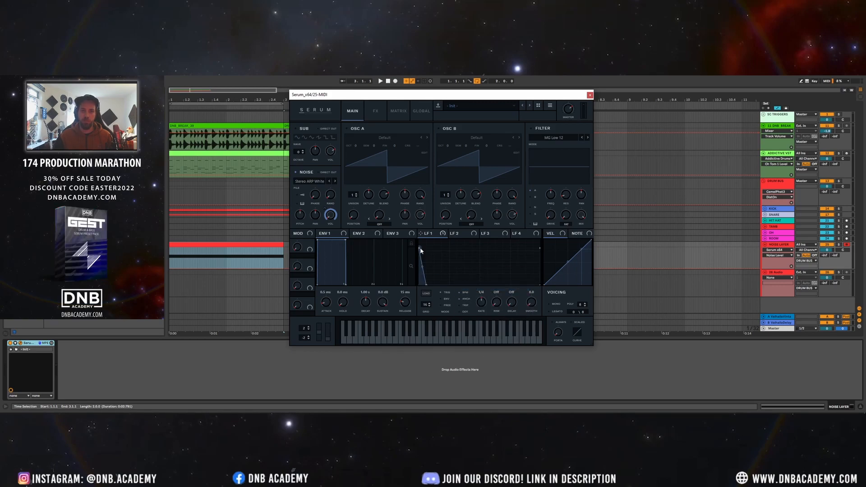
left_click(432, 250, "shift")
left_click(446, 248, "shift")
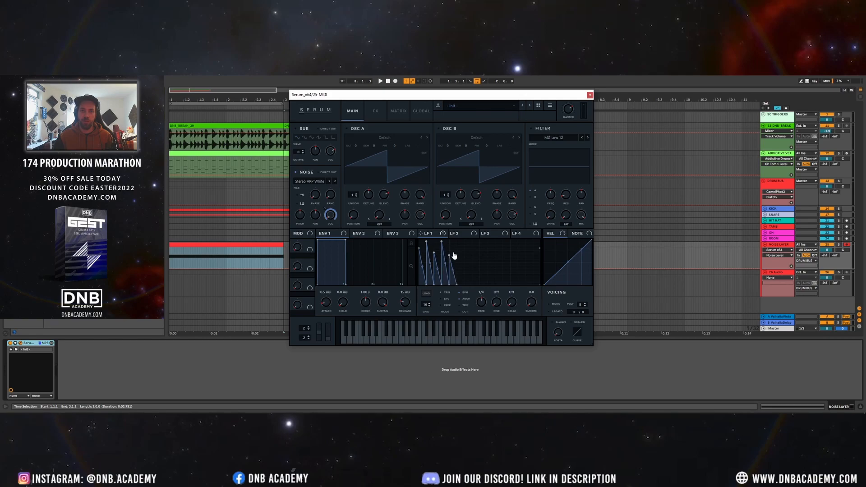
left_click(458, 247, "shift")
left_click(481, 248, "shift")
left_click(503, 269, "shift")
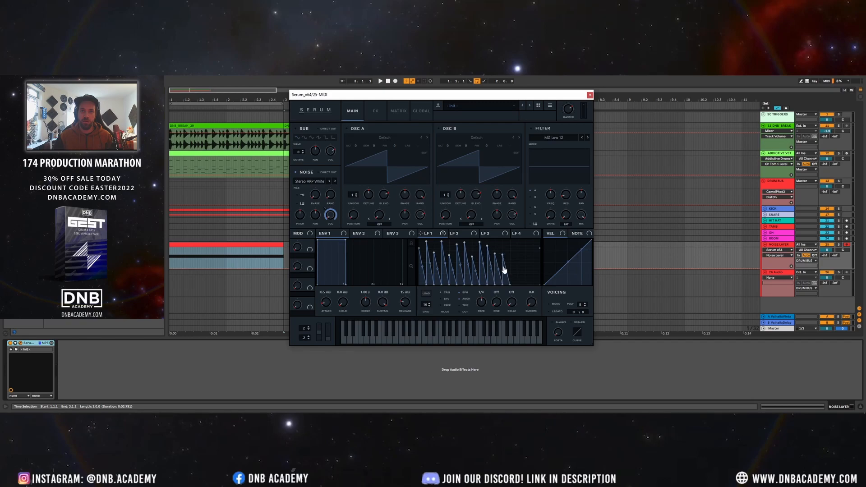
left_click(524, 253, "shift")
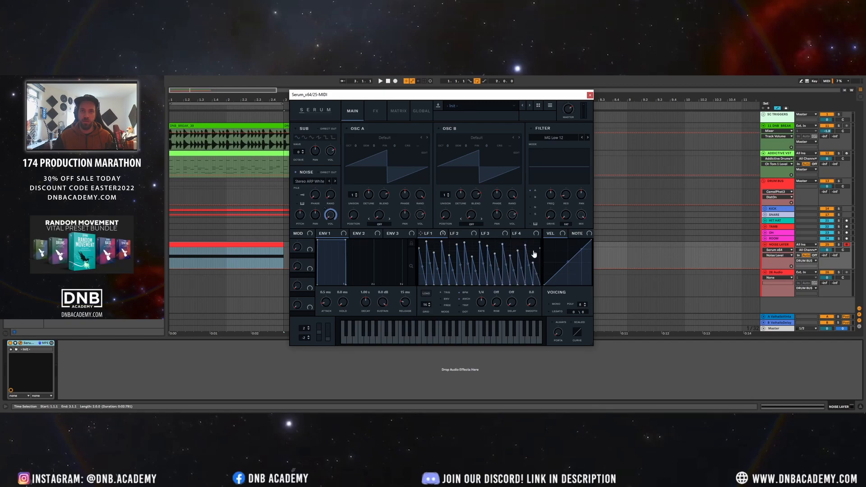
- Set Serum's LFO 1 rate to 4 bar during playback and solo the NOISE LAYER track
key("space")
left_click_drag(482, 303, 491, 324)
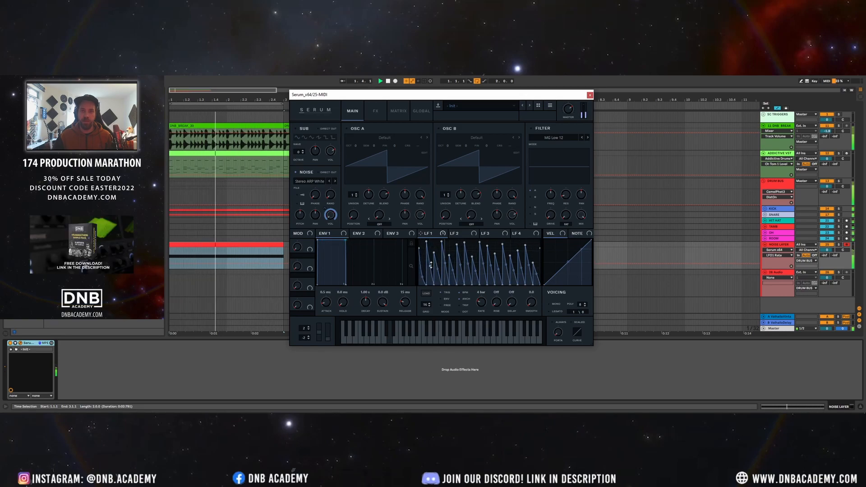
left_click(569, 110)
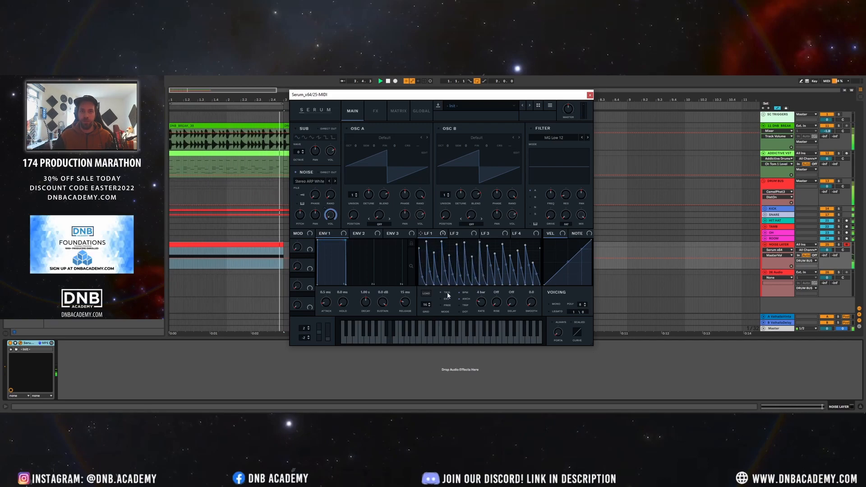
left_click(480, 303)
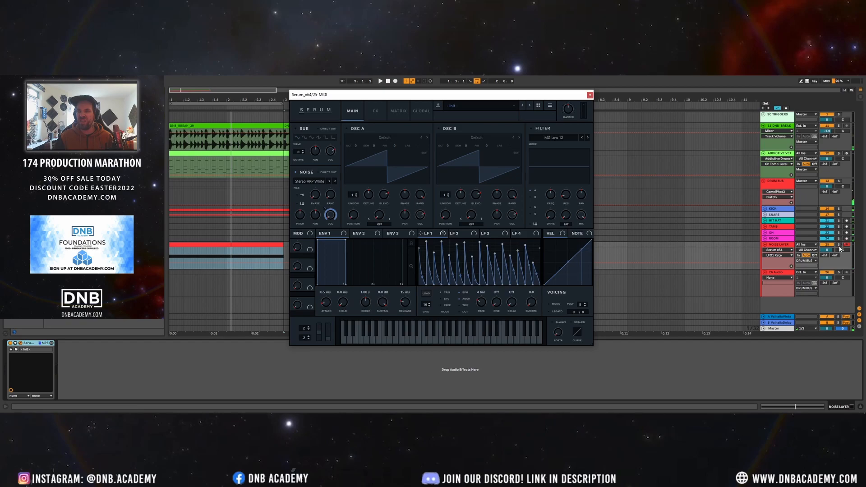
left_click(838, 245)
key("space")
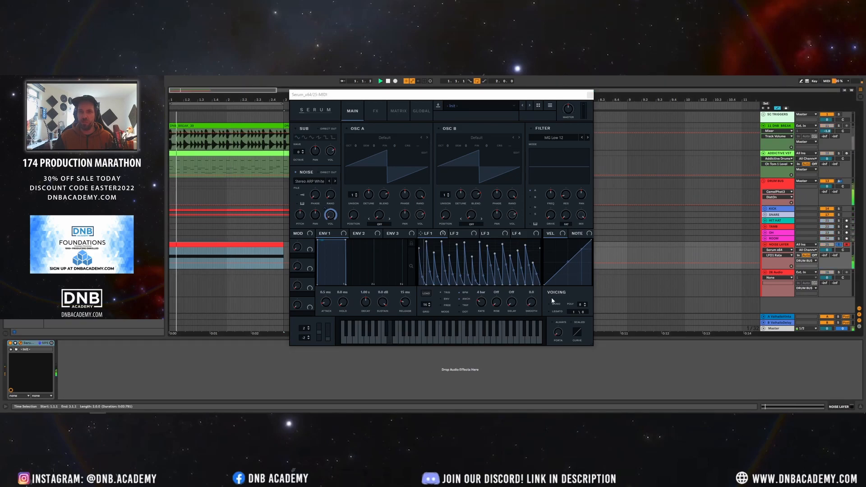
- Examine the soloed noise layer's frequency spectrum in SPAN Plus on the Master track and close the analyser
left_click(781, 332)
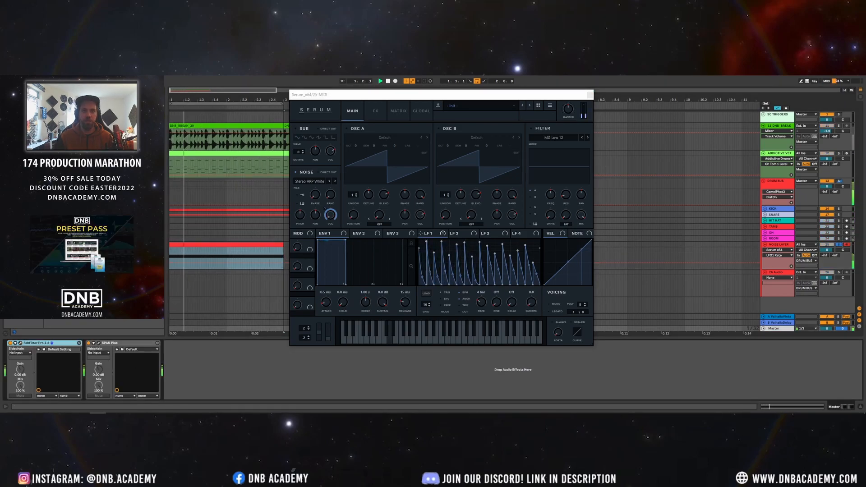
left_click(99, 343)
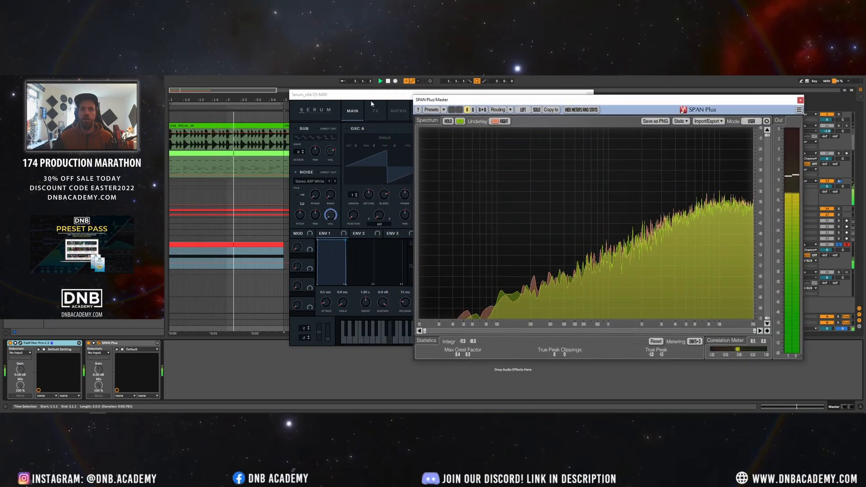
left_click_drag(371, 103, 183, 107)
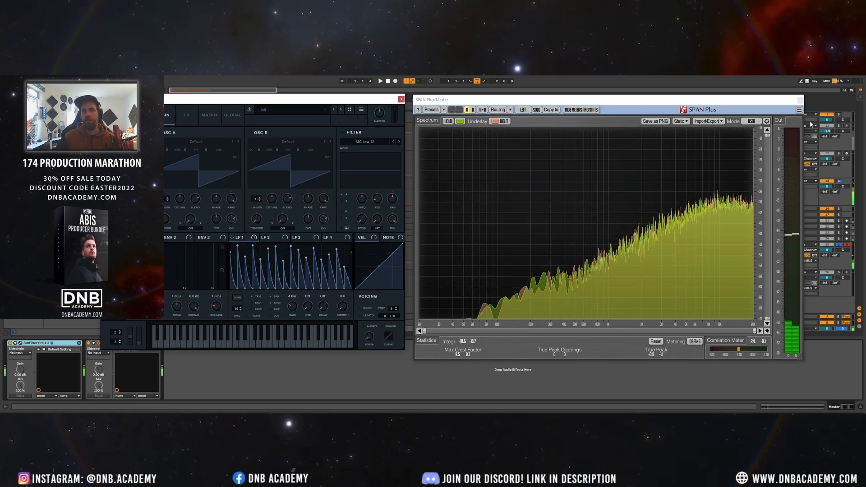
left_click(800, 99)
left_click_drag(330, 100, 559, 100)
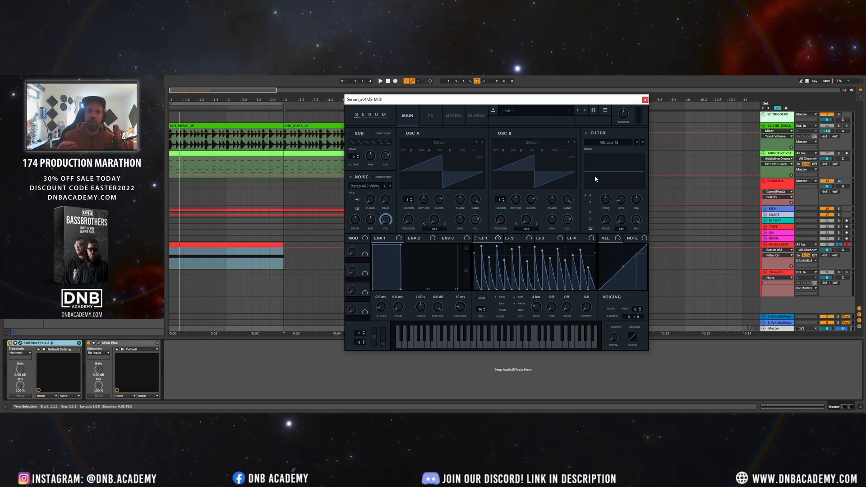
- Route Serum's noise oscillator through the filter and set the filter type to High 24
left_click(611, 145)
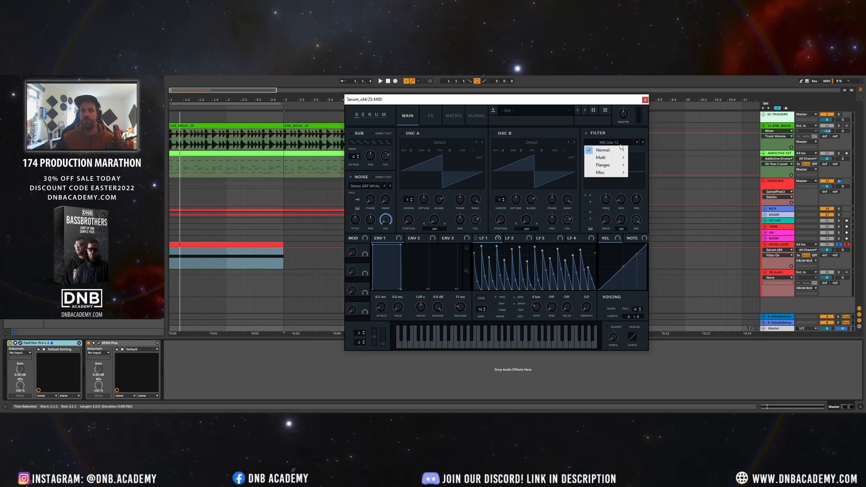
mouse_move(617, 151)
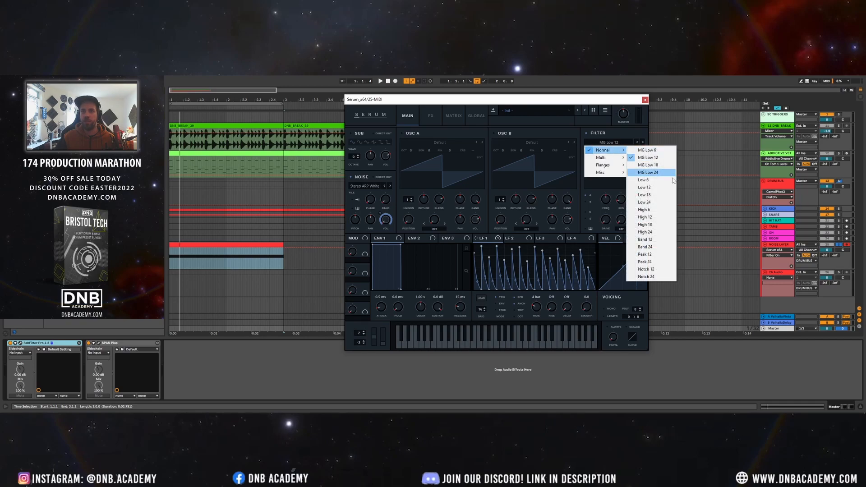
left_click(648, 202)
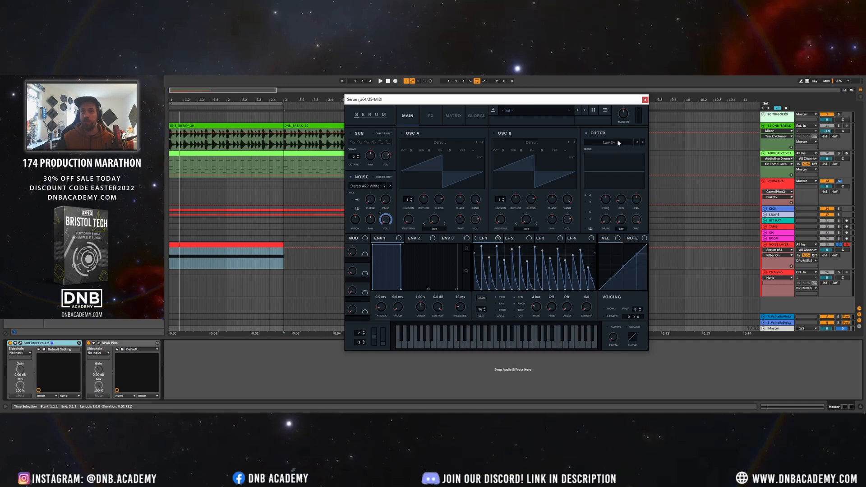
left_click(584, 212)
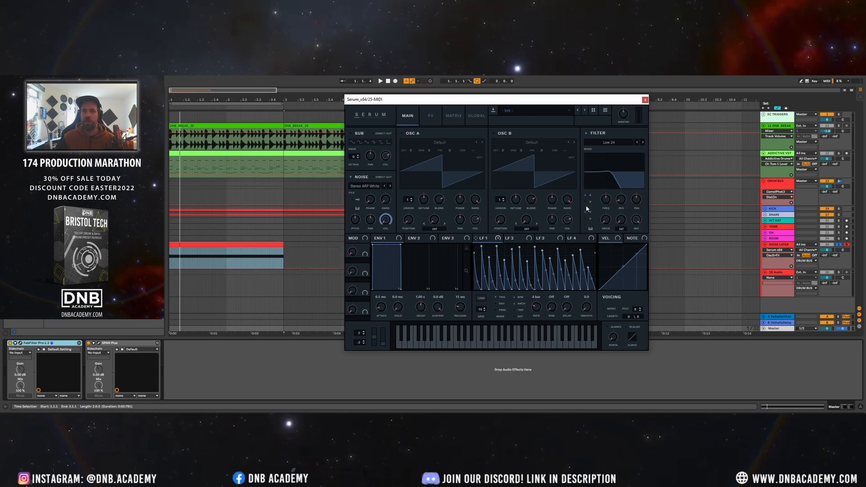
left_click(642, 142)
left_click(642, 142)
left_click(643, 142)
left_click(643, 142)
left_click(643, 142)
left_click(637, 143)
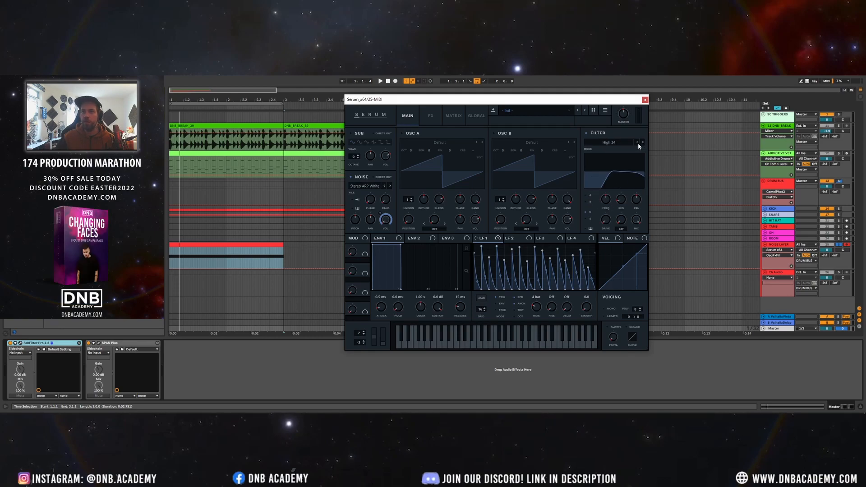
- Lower the High 24 filter's resonance and raise its cutoff frequency while the noise plays
left_click_drag(621, 199, 622, 223)
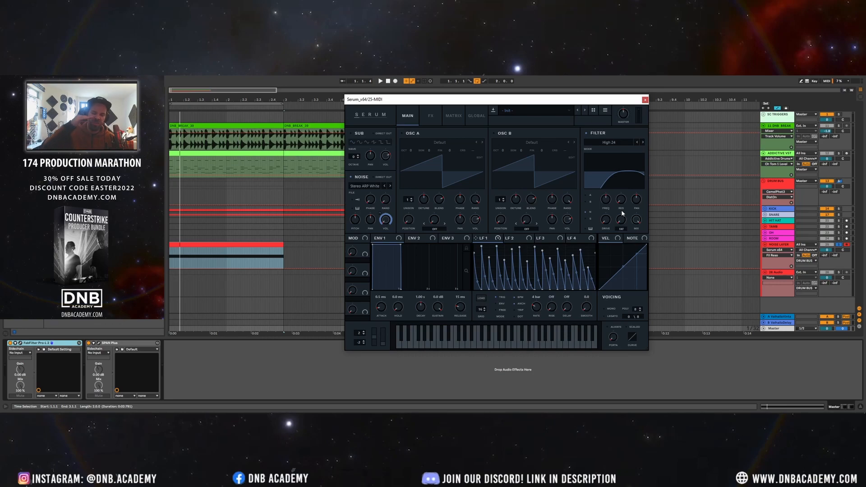
key("space")
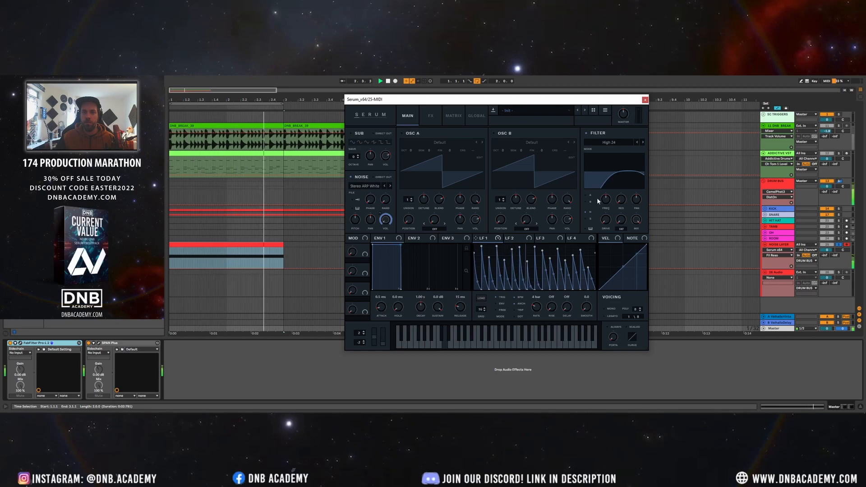
left_click_drag(607, 200, 606, 192)
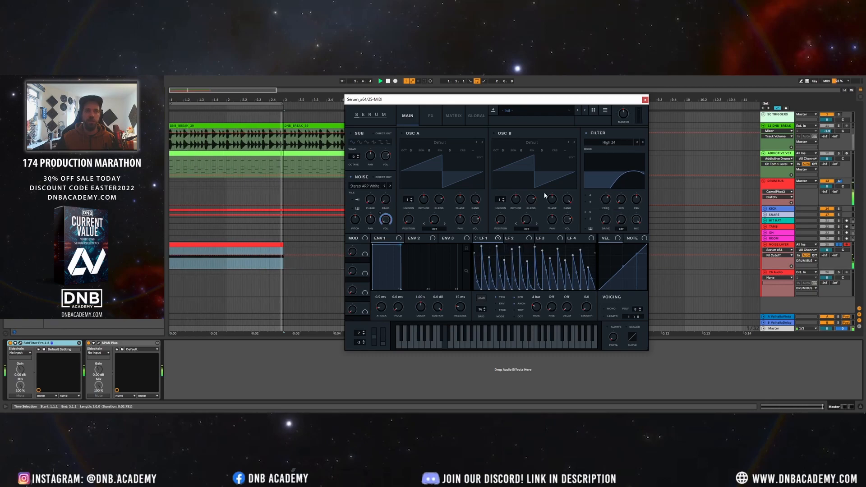
- Add FabFilter Pro-Q 3 after Serum on NOISE LAYER and shape a gentle low cut on the noise
left_click(769, 251)
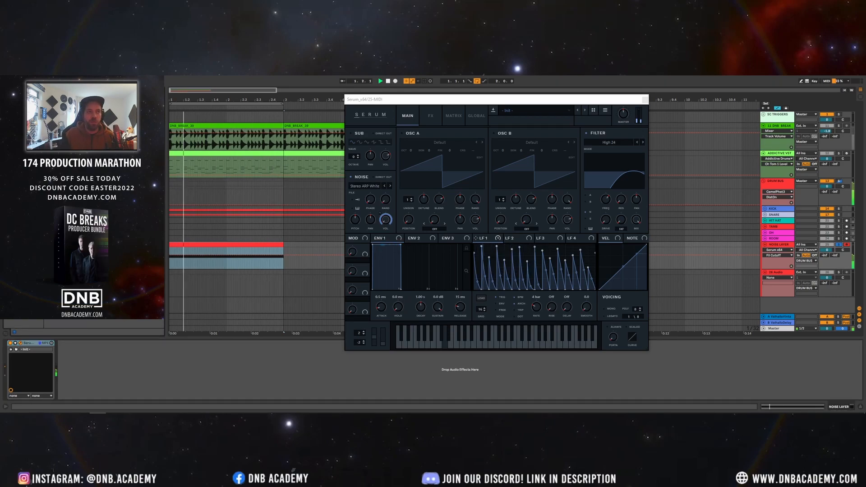
left_click_drag(91, 253, 158, 363)
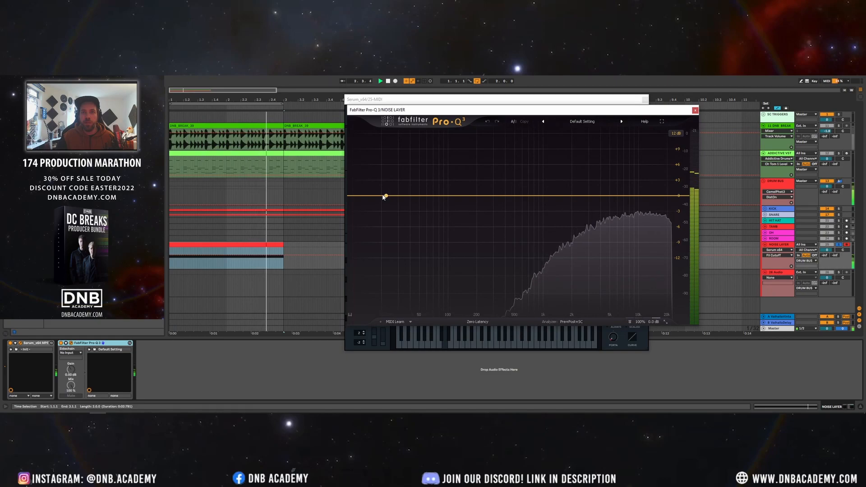
double_click(357, 196)
left_click_drag(357, 196, 561, 259)
- Select the ramp points in the first half of Serum's LFO 1 and lower their peaks together
left_click(466, 100)
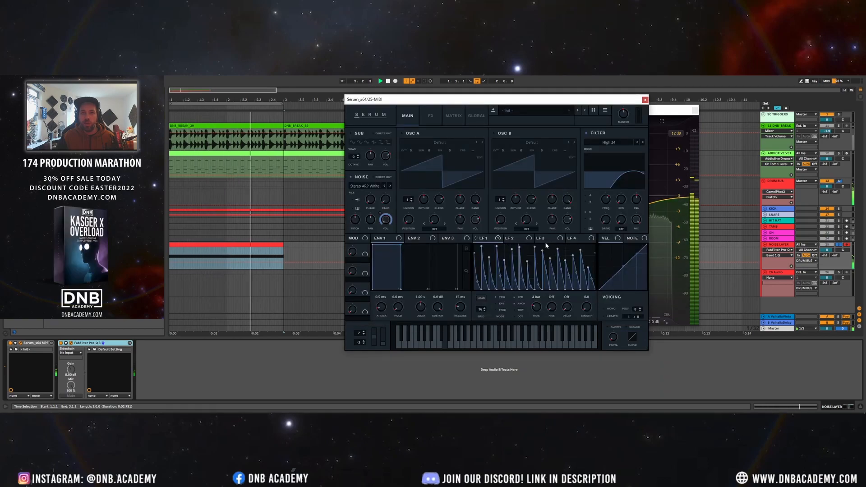
left_click_drag(531, 250, 473, 289)
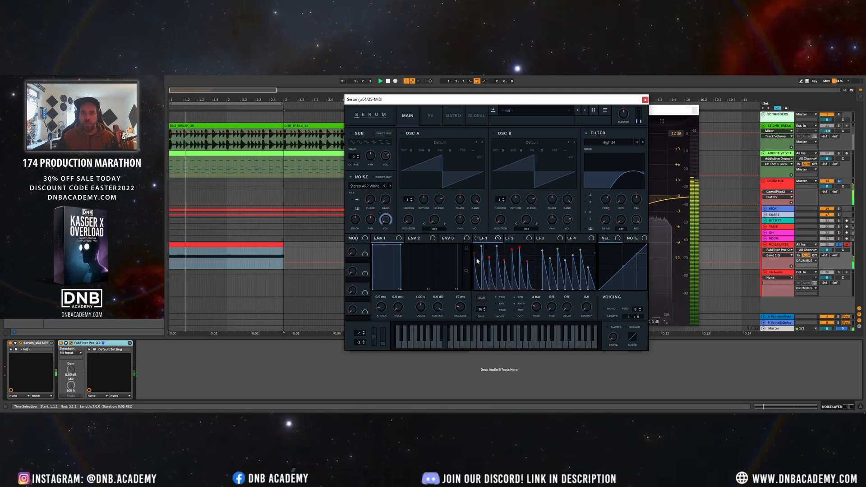
left_click_drag(535, 245, 424, 299)
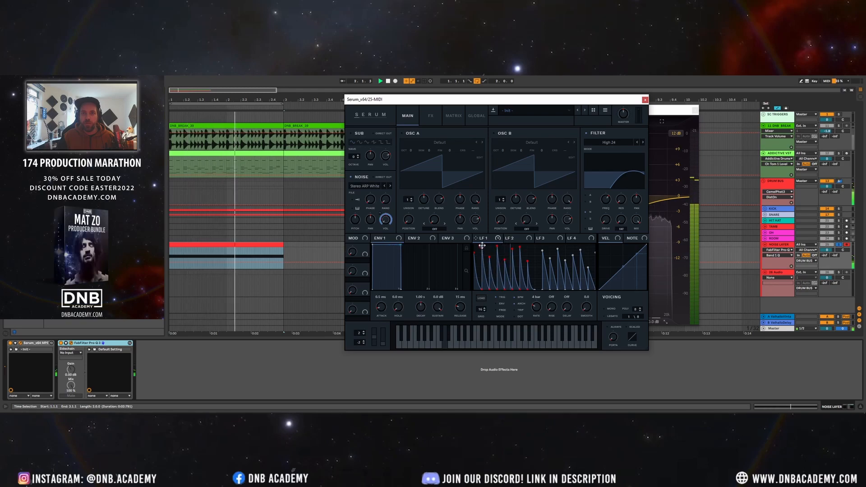
left_click_drag(482, 245, 477, 249)
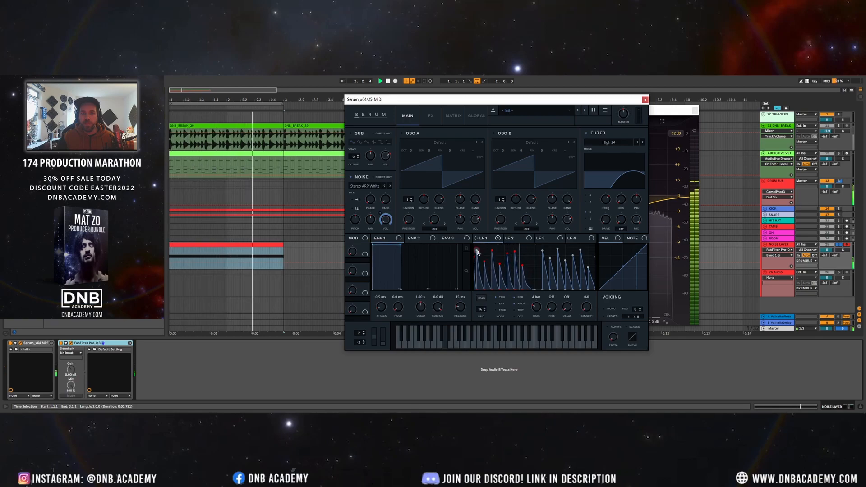
- Remove the ramp points from the first half of LFO 1 and pull the starting point down to flatten it
double_click(476, 249)
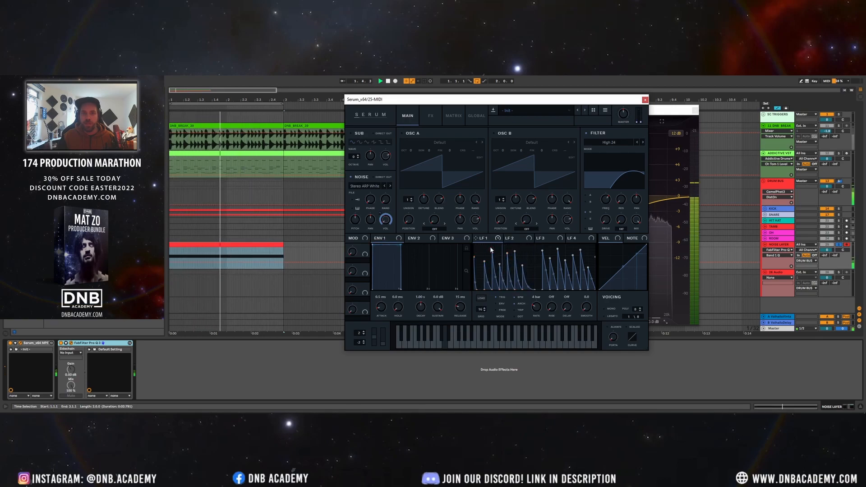
double_click(490, 248)
double_click(484, 261)
double_click(489, 248)
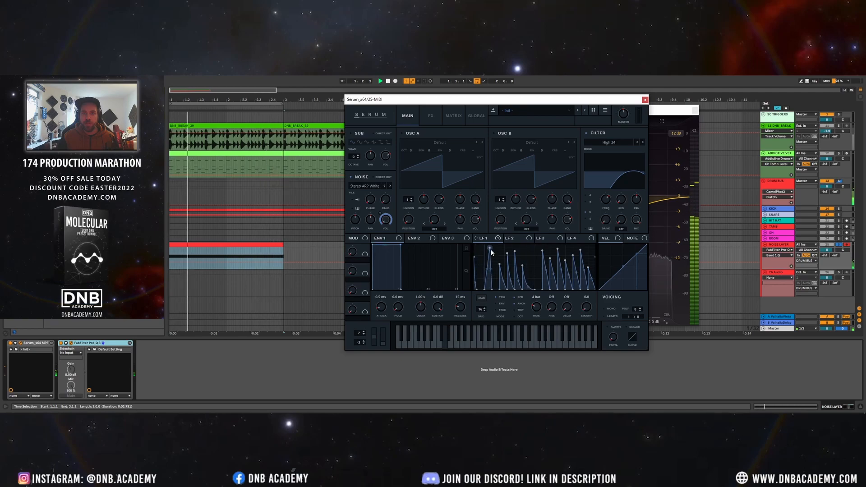
double_click(506, 254)
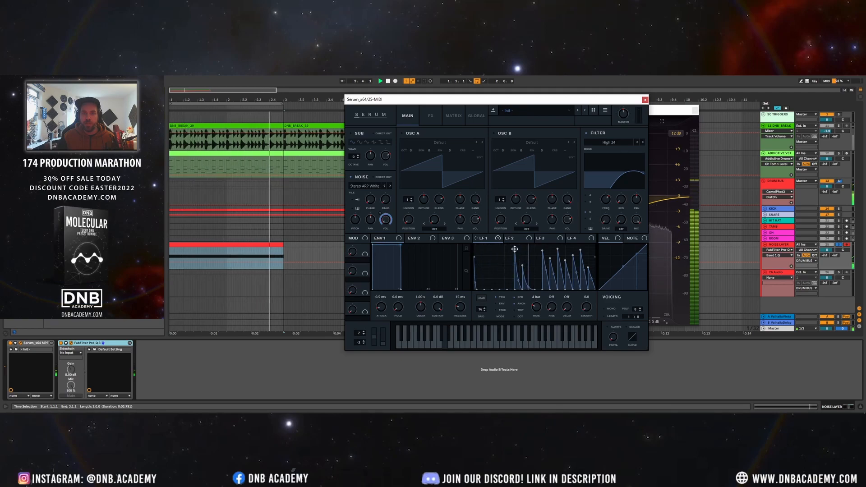
double_click(522, 266)
left_click_drag(537, 246, 473, 293)
right_click(492, 287)
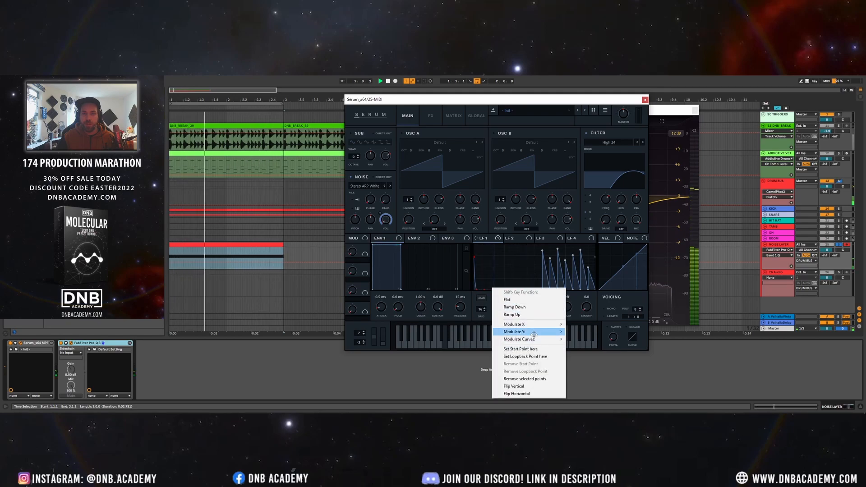
left_click(536, 380)
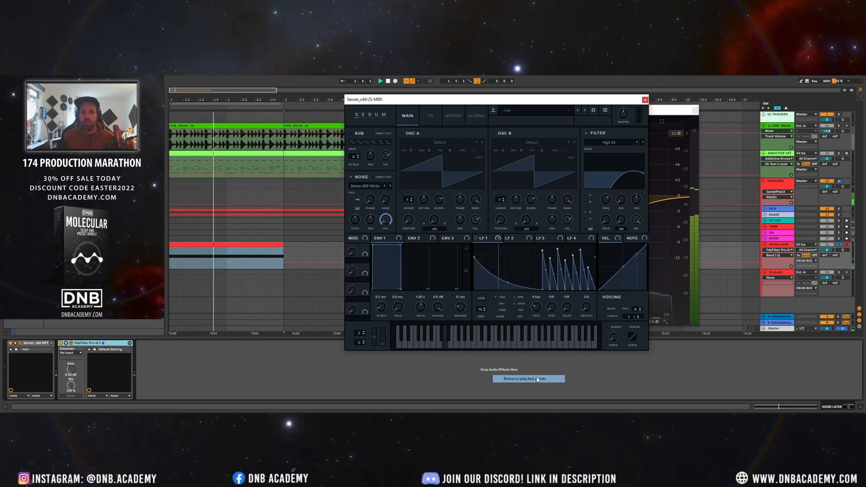
double_click(478, 252)
left_click_drag(478, 252, 466, 328)
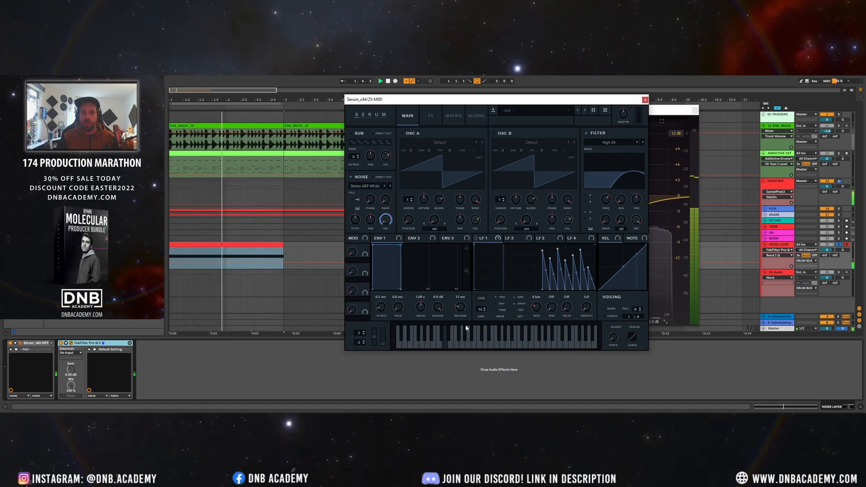
- Fill the first half of Serum's LFO 1 with repeated descending ramps of gradually lower peaks, and turn off NOISE LAYER's solo
right_click(482, 252)
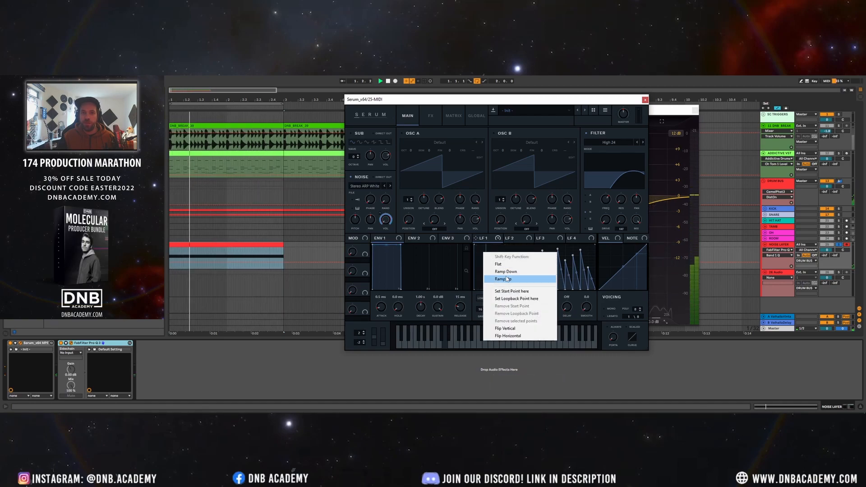
left_click(495, 271)
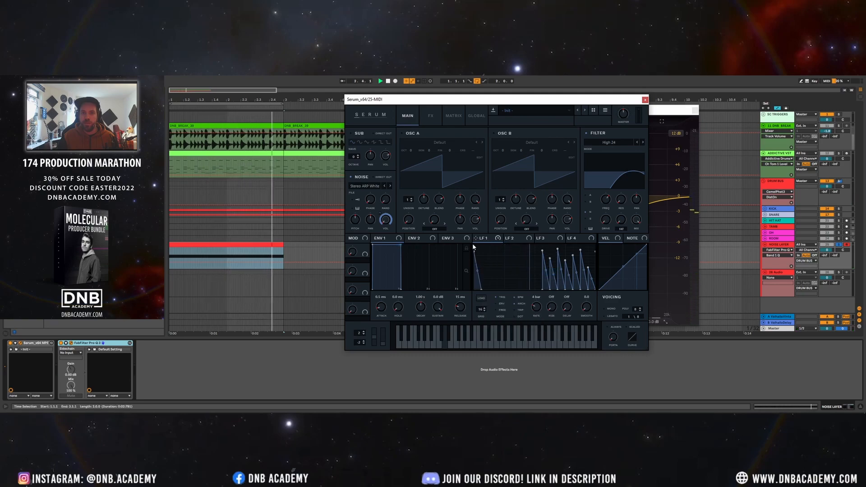
left_click_drag(474, 252, 480, 291)
double_click(484, 256)
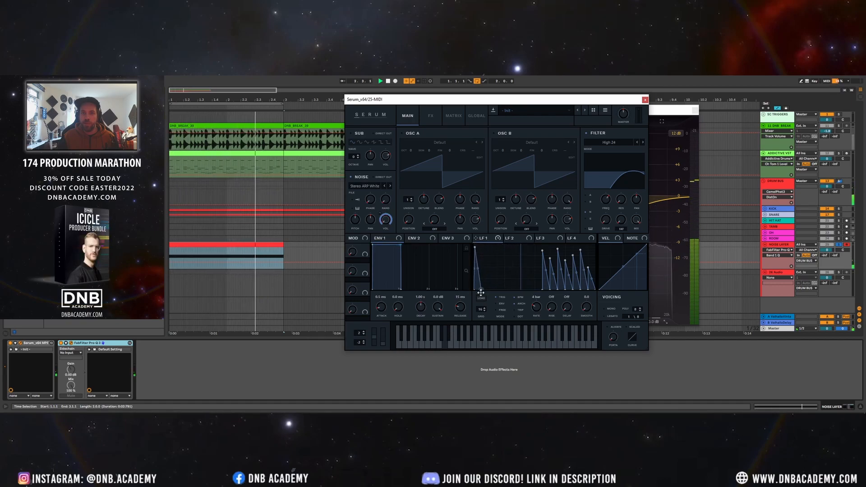
left_click_drag(481, 256, 482, 251)
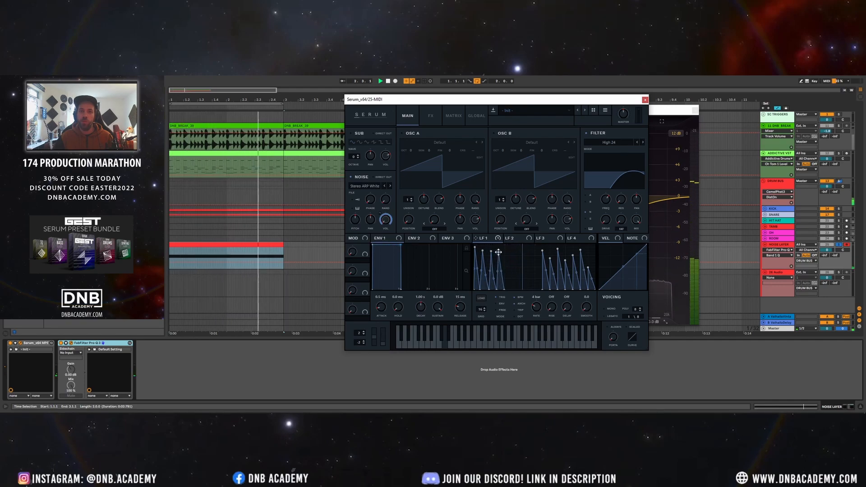
left_click(506, 253, "shift")
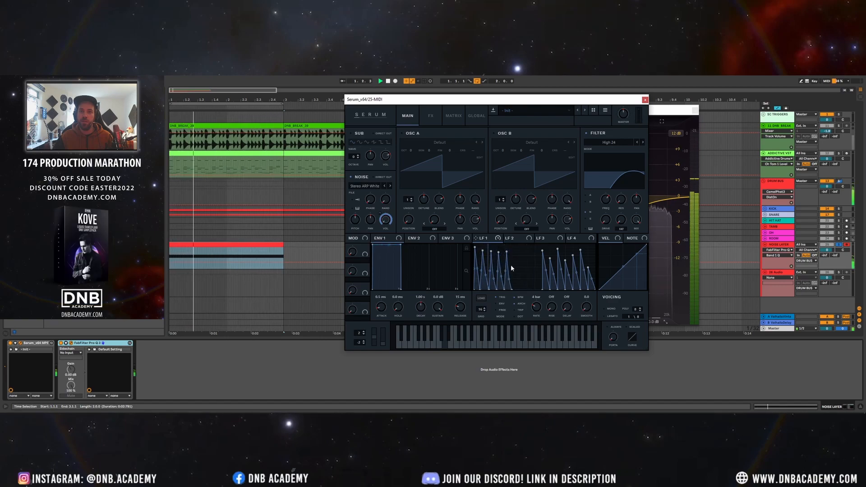
left_click(514, 253, "shift")
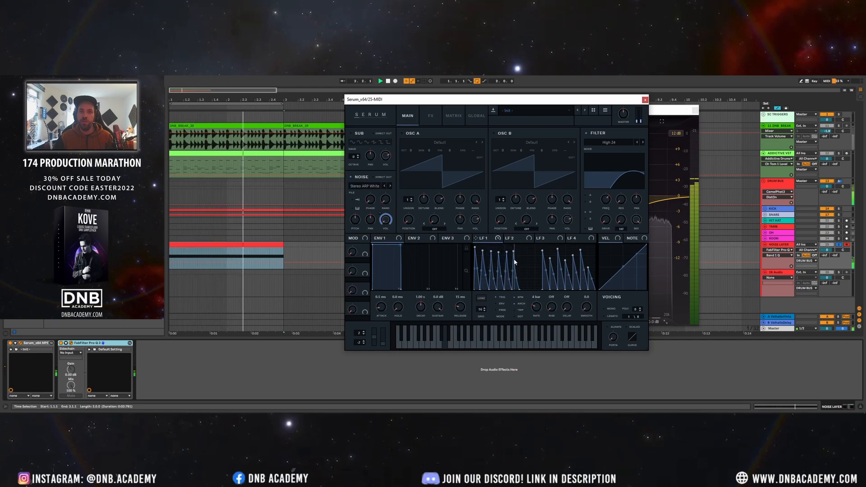
left_click(522, 254, "shift")
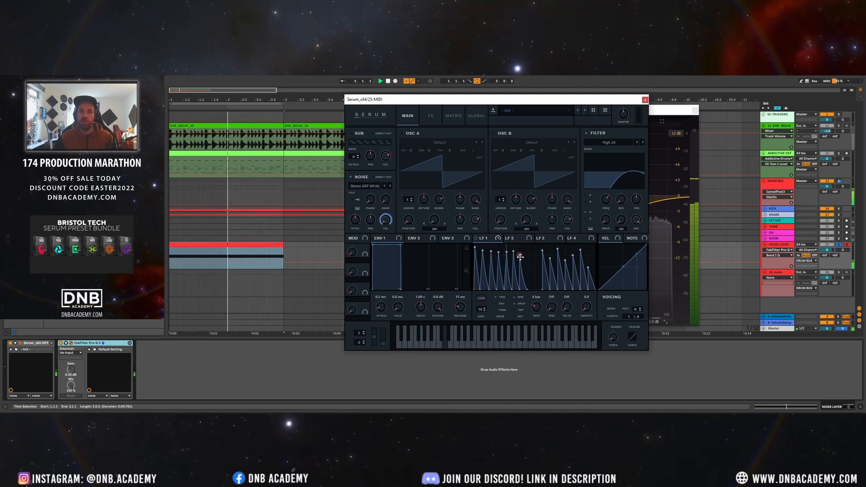
left_click_drag(531, 261, 533, 264)
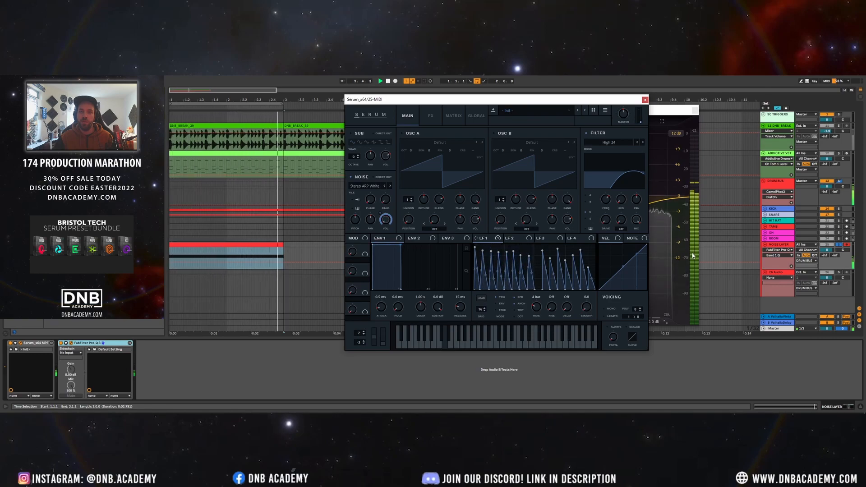
left_click(838, 246)
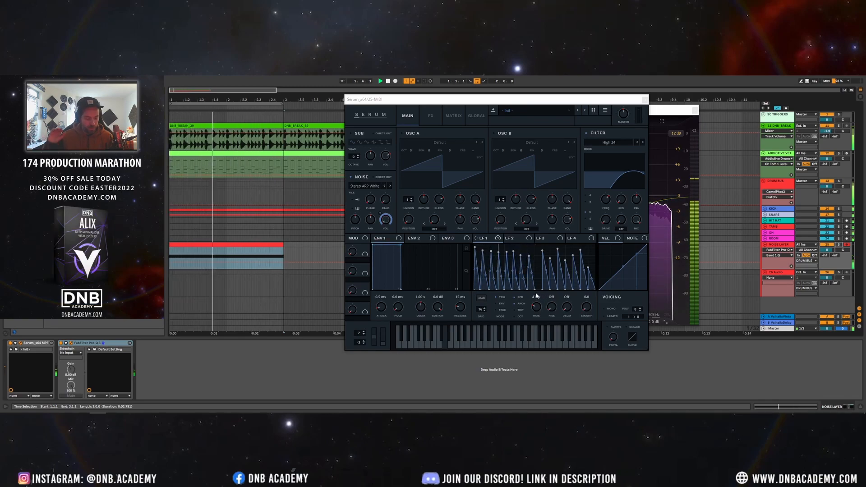
left_click(484, 253)
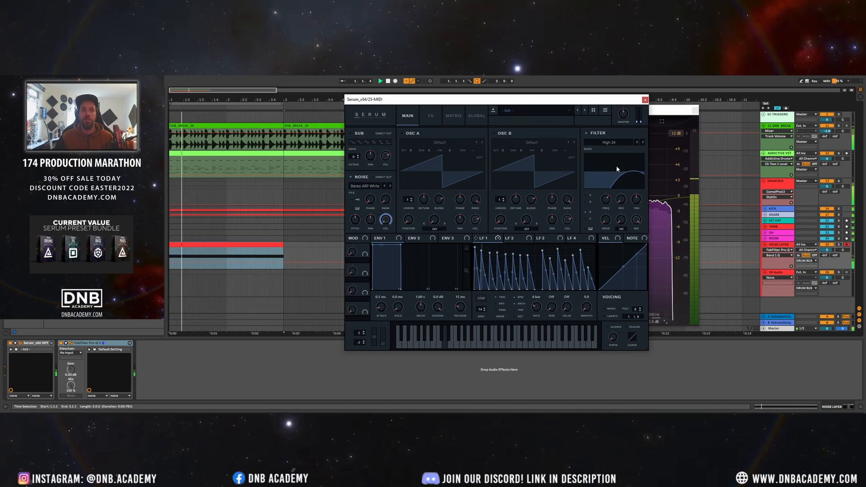
- Close the Serum and Pro-Q windows, duplicate the noise clip to fill four bars, and extend the loop to four bars
left_click(645, 100)
left_click(695, 111)
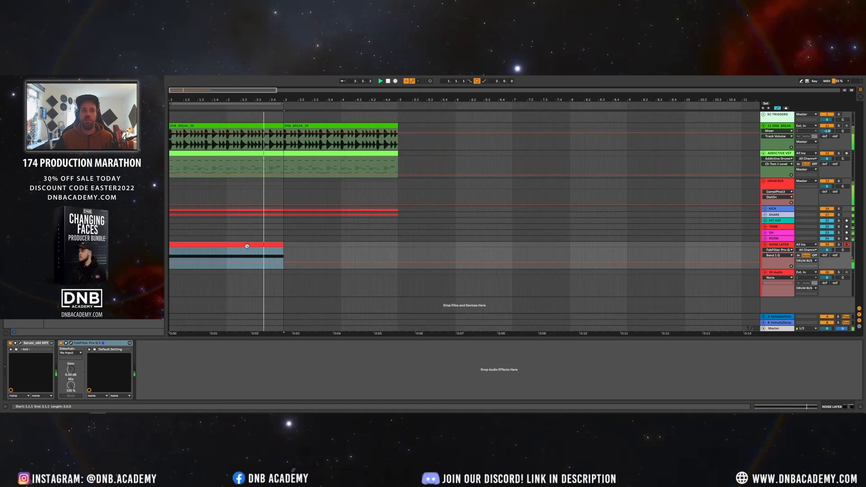
left_click(346, 243)
left_click_drag(282, 105, 395, 109)
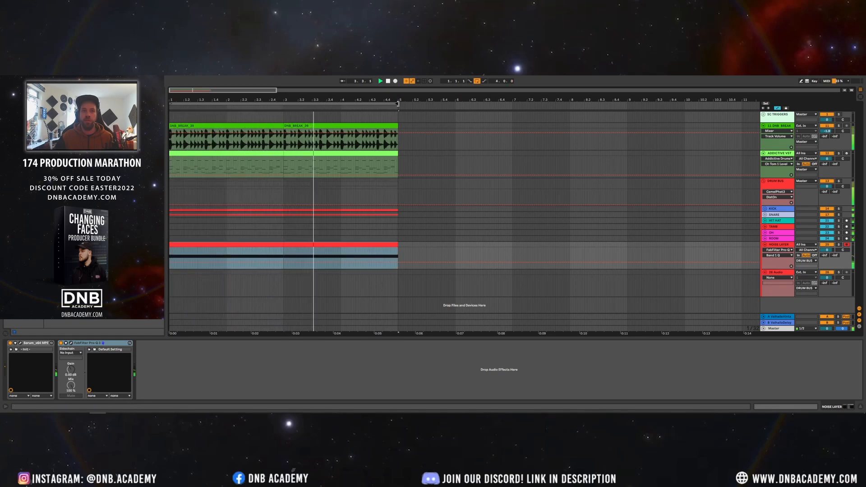
- In the first ADDICTIVE VST clip, move the last G2 note to 2.4.1 and delete the A#2 note at 2.4.3
left_click(279, 159)
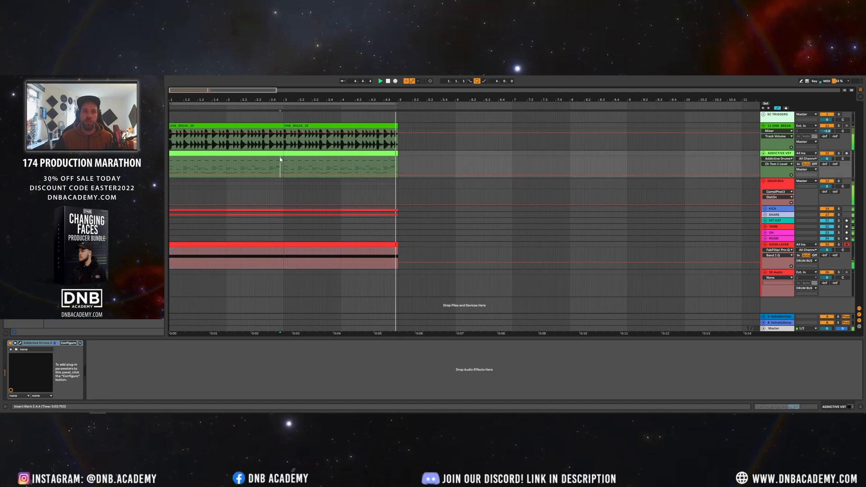
double_click(279, 158)
left_click(831, 391)
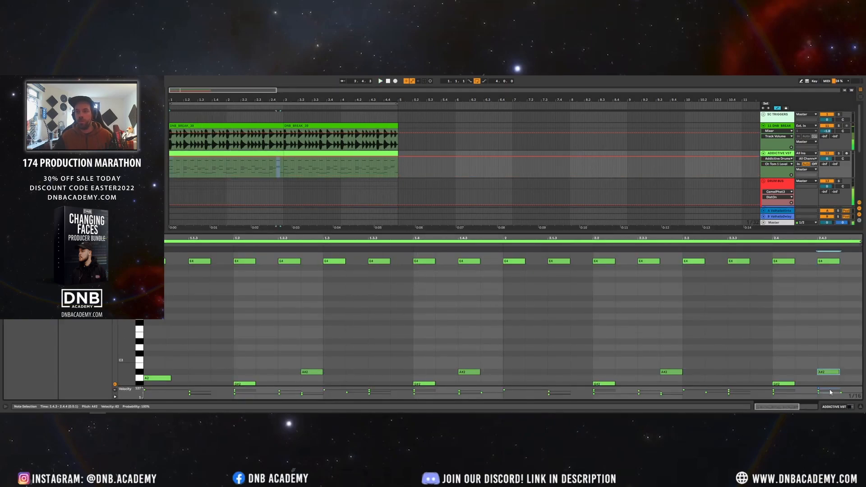
scroll(808, 306, "down", 5)
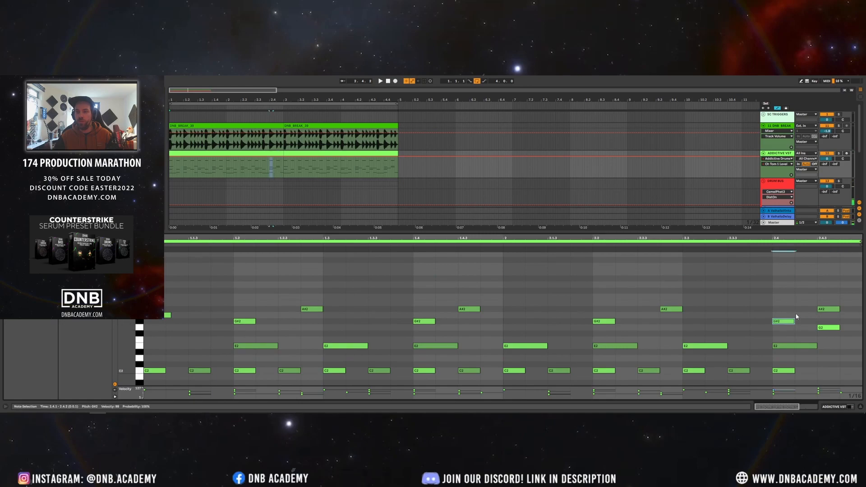
key("space")
left_click(747, 245)
left_click(828, 328)
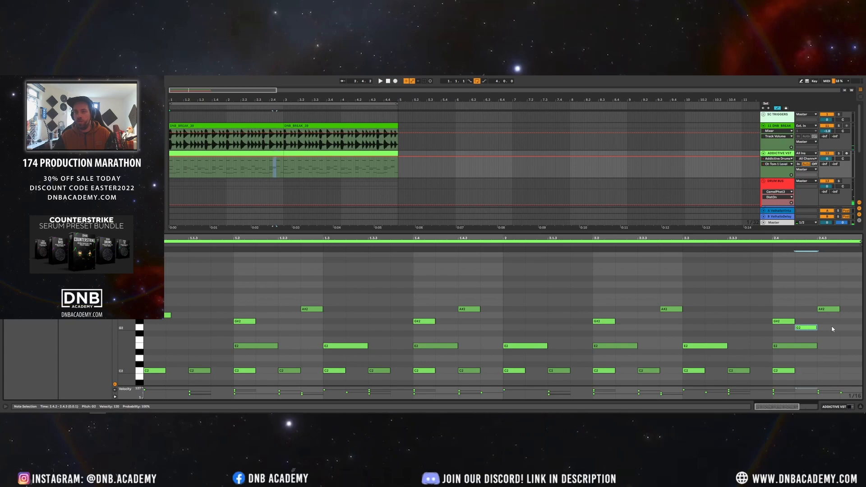
key("Left")
key("Left")
key("Right")
left_click_drag(828, 287, 835, 336)
key("Delete")
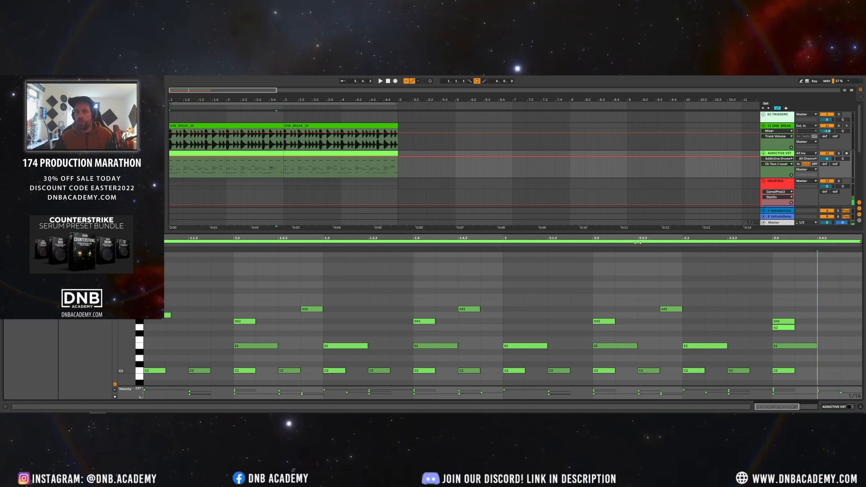
- Delete the G#2 note at 2.4.1 and the E4 note at 2.4.3 in the first ADDICTIVE VST clip
left_click(782, 322)
key("Delete")
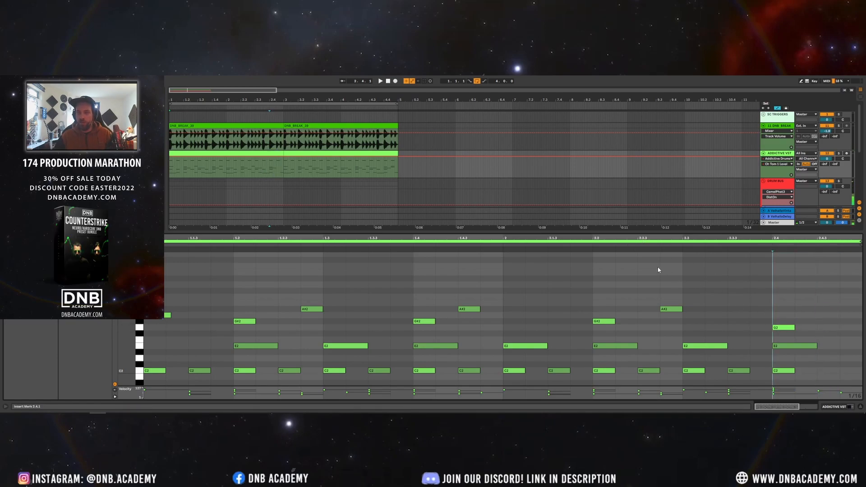
left_click(598, 246)
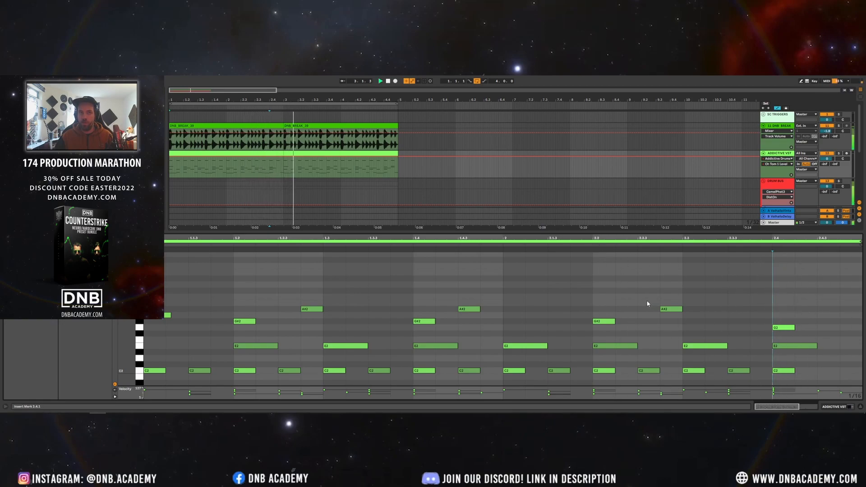
scroll(808, 289, "up", 5)
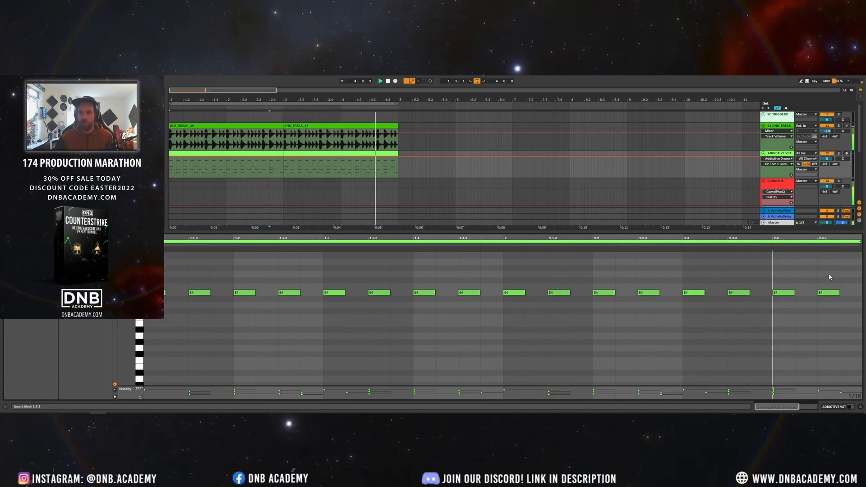
left_click(817, 311)
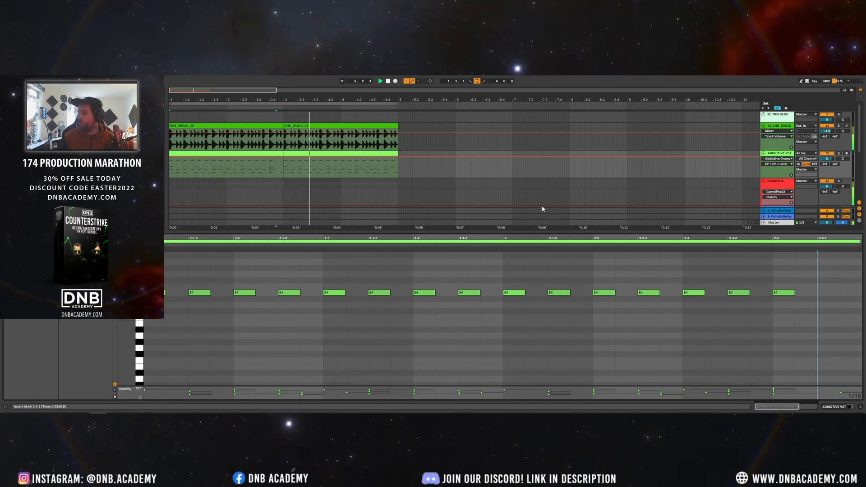
- Try trimming the second ADDICTIVE VST clip to end at 4.4.3, and restore its end to 5.1.1
left_click(395, 153)
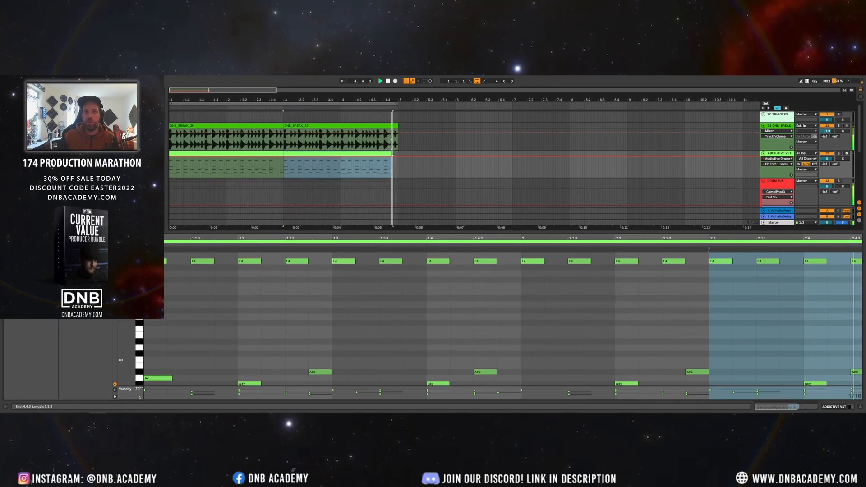
left_click_drag(396, 154, 398, 154)
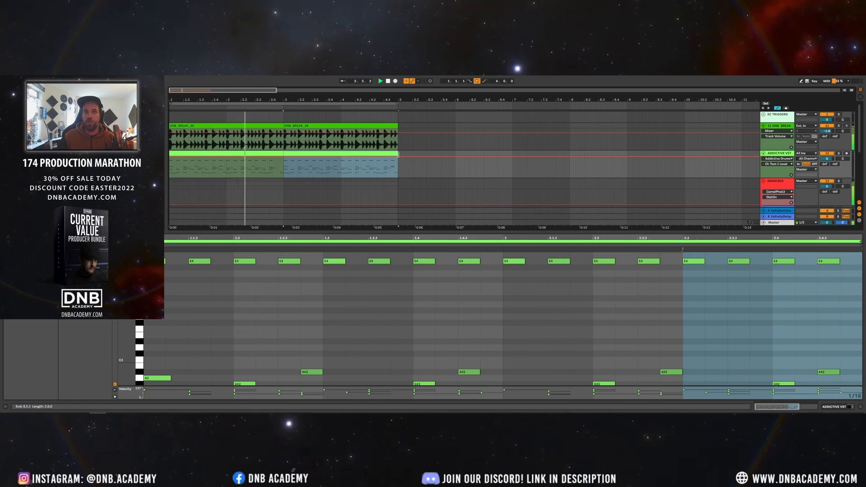
- Replay the loop from the start, mute the DNB BREAK audio track, and shrink the clip view to show all tracks
left_click(386, 126)
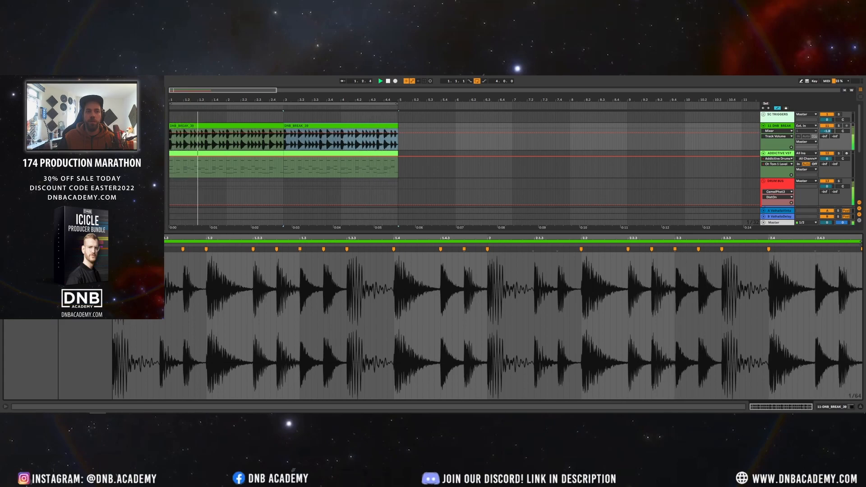
left_click(200, 125)
key("space")
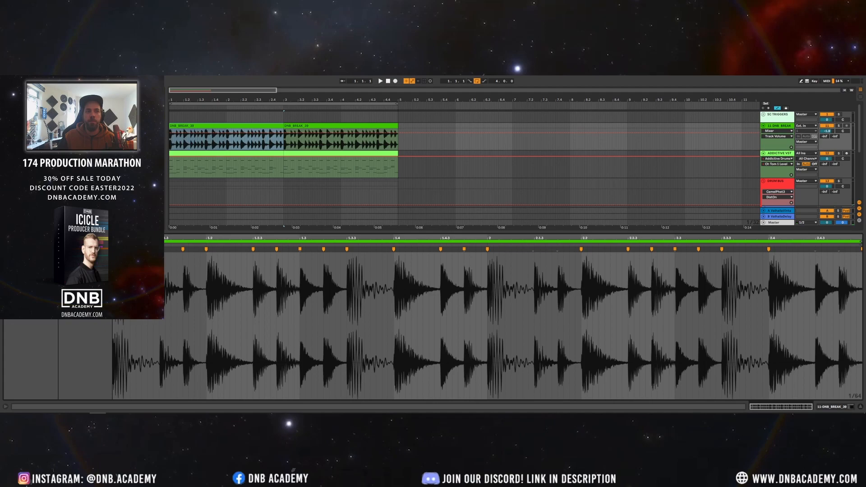
key("space")
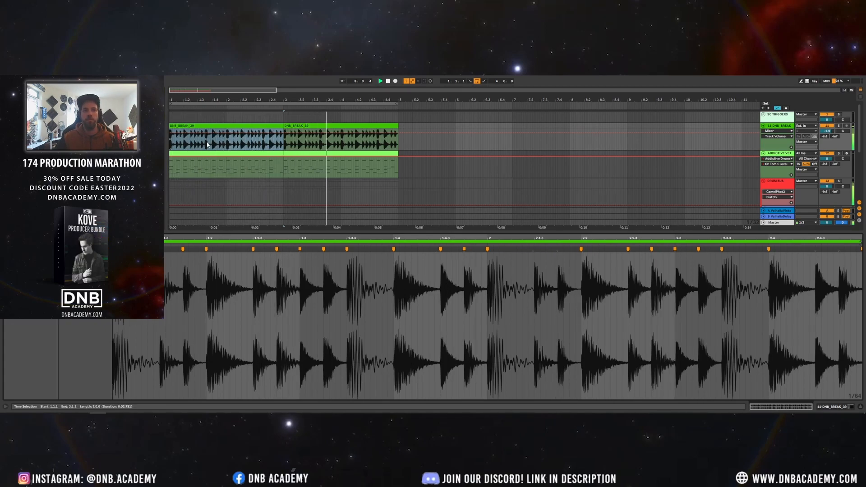
left_click(301, 126)
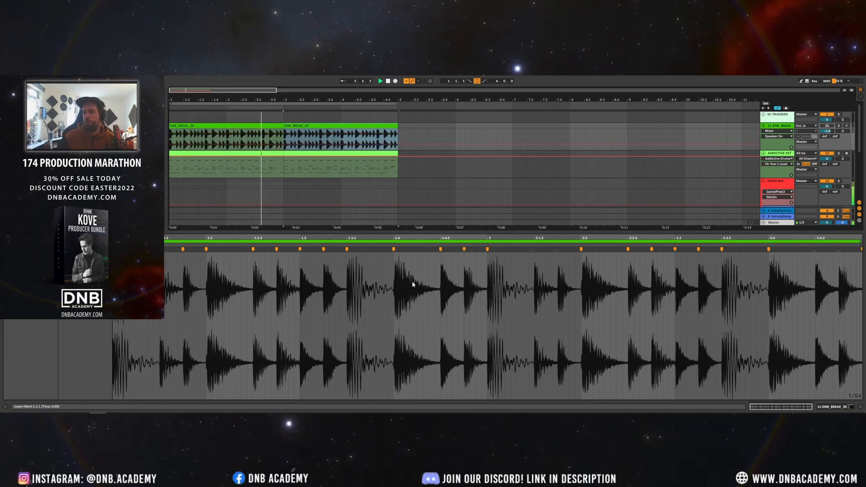
left_click_drag(429, 232, 416, 258)
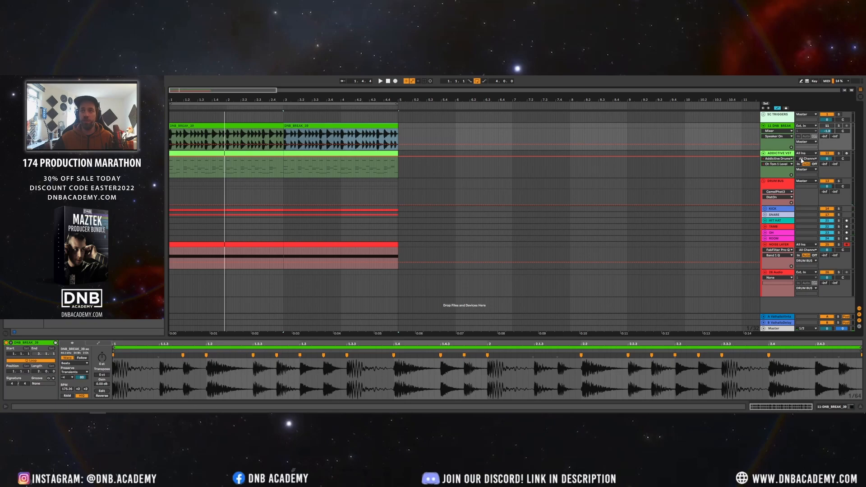
- Play the beat, lower the NOISE LAYER track volume to -3.3 dB, and fold the track
left_click(777, 156)
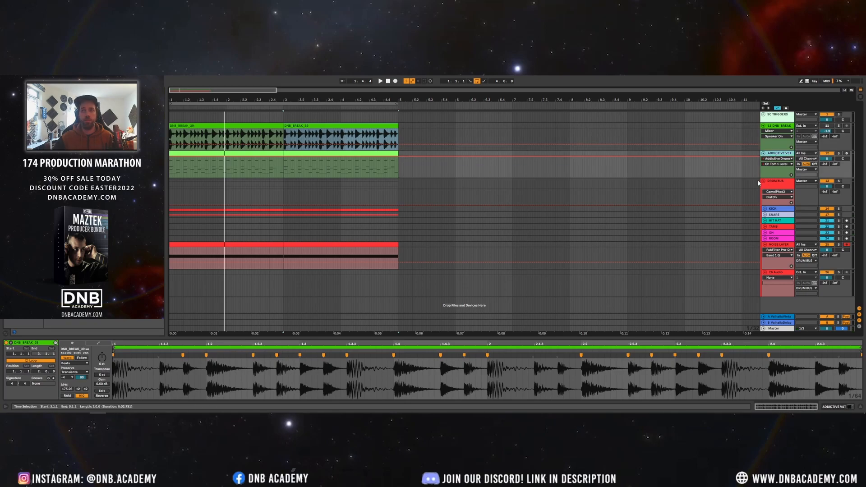
key("space")
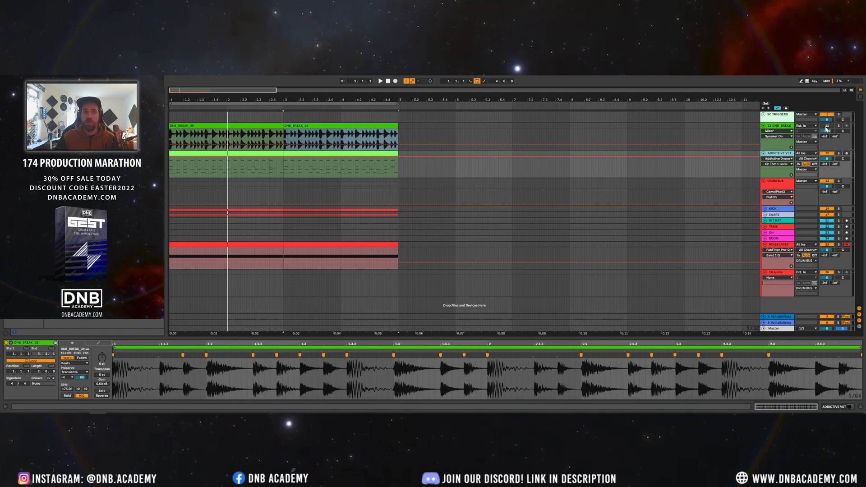
key("space")
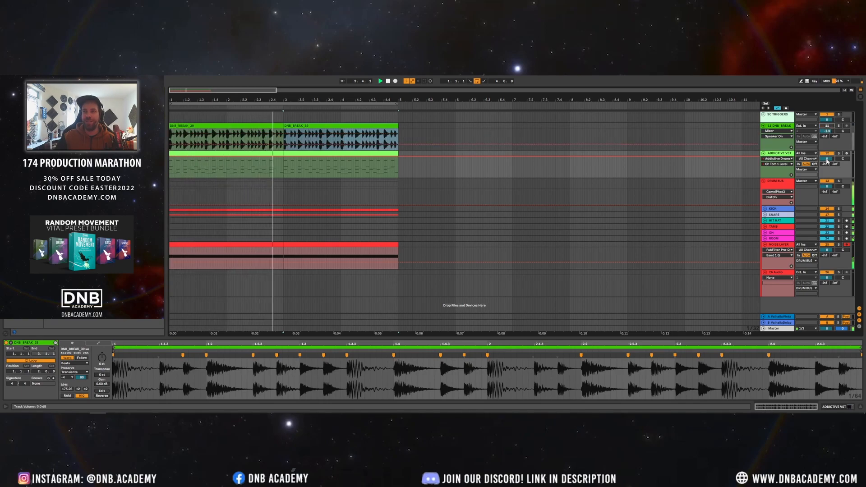
left_click_drag(827, 250, 826, 263)
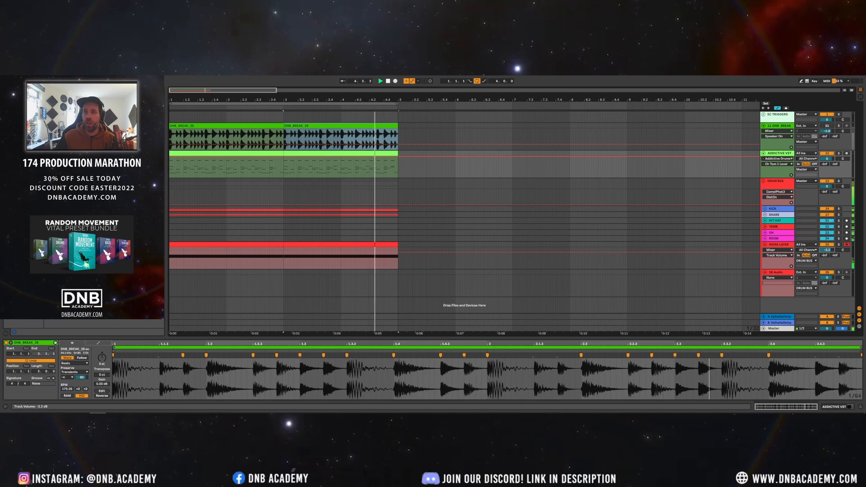
left_click(765, 245)
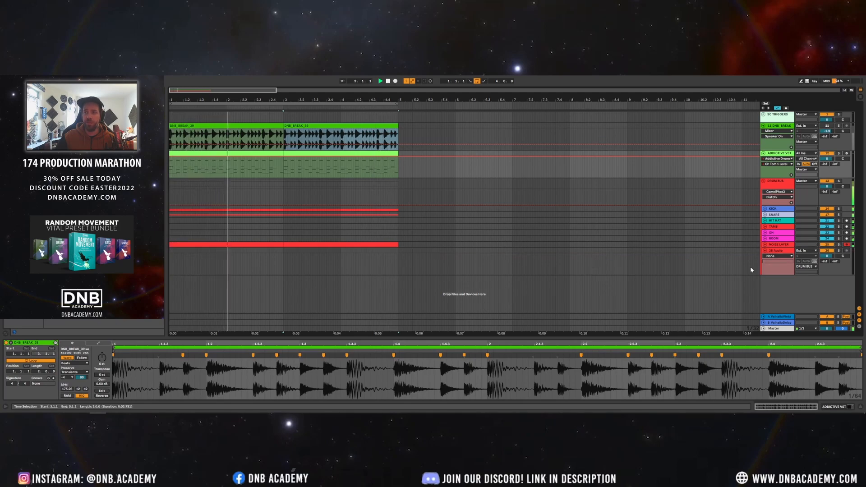
- Unfold the TAMB track, lower its volume during playback, and show its device chain
left_click(765, 227)
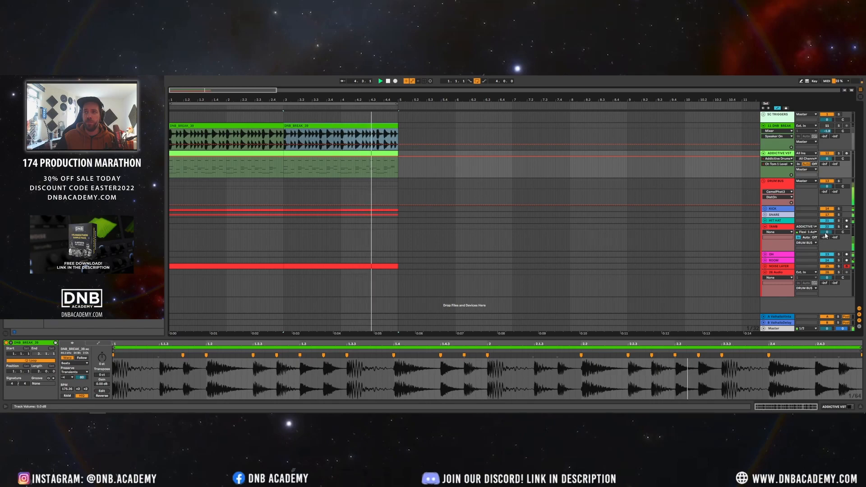
mouse_move(825, 233)
left_mouse_down()
mouse_move(825, 221)
mouse_move(825, 240)
left_mouse_up()
left_click(781, 227)
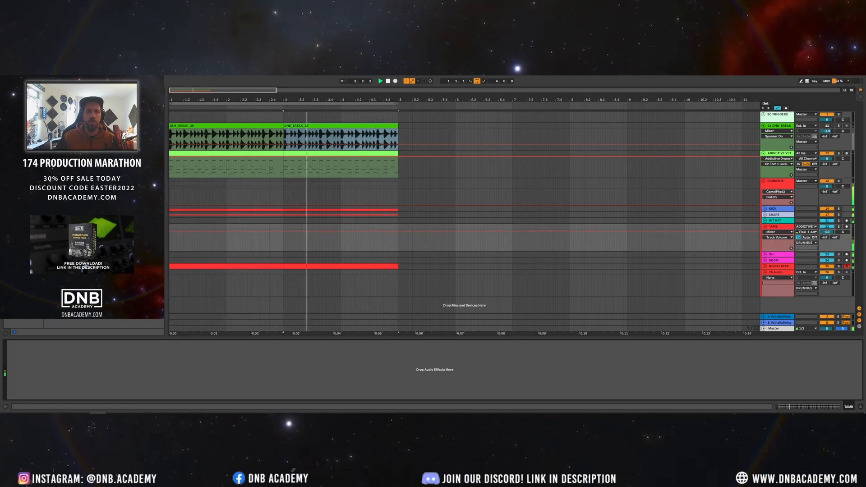
- Add FabFilter Pro-Q 3 to the TAMB track with a low cut at about 6.3 kHz, adjust its volume, and pan it right
left_click_drag(81, 216, 128, 368)
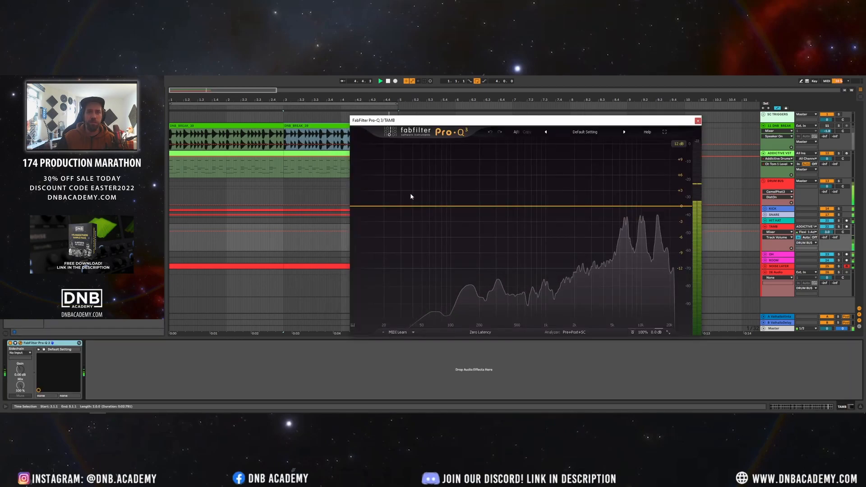
double_click(496, 207)
double_click(362, 207)
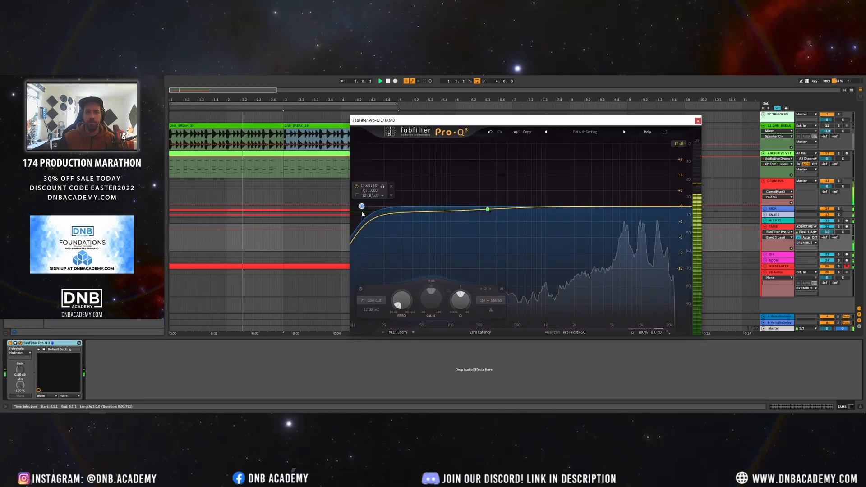
left_click_drag(362, 210, 622, 207)
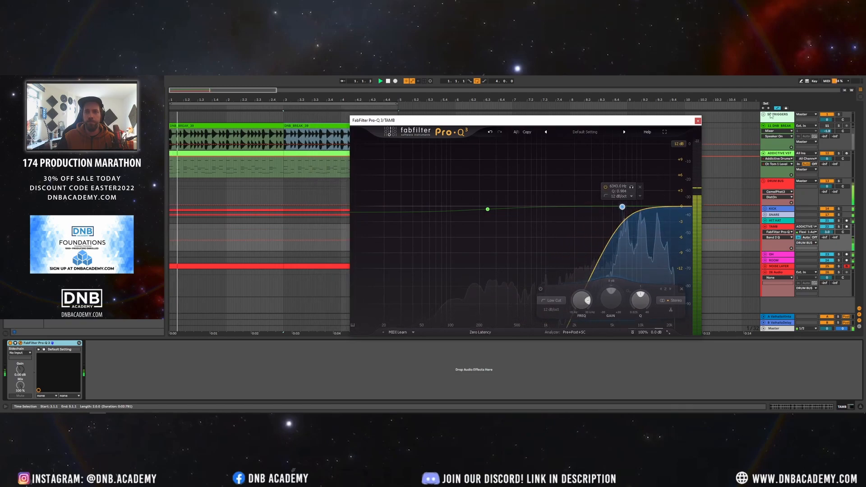
left_click(698, 121)
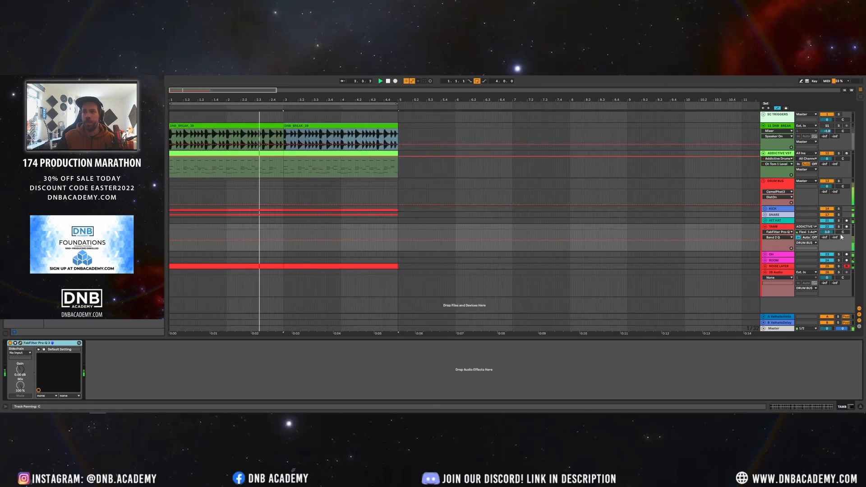
left_click_drag(841, 236, 827, 240)
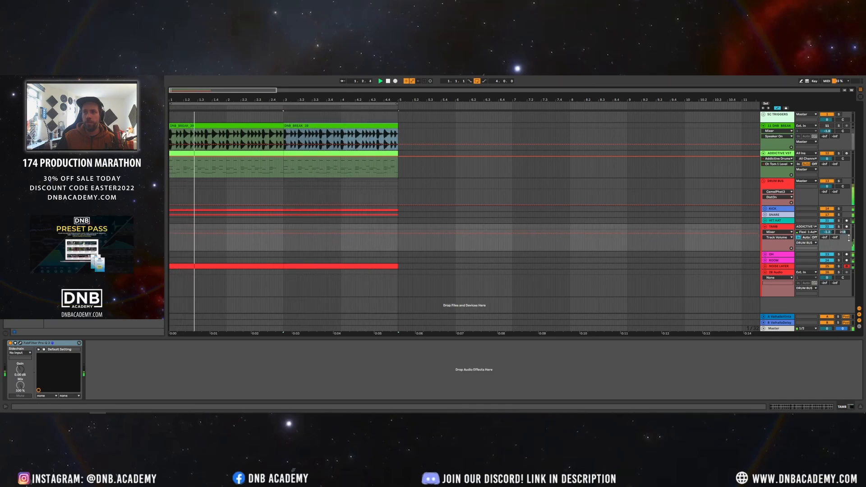
- Unfold and solo the ROOM track, show its device chain, and open its ValhallaRoom reverb
left_click(765, 260)
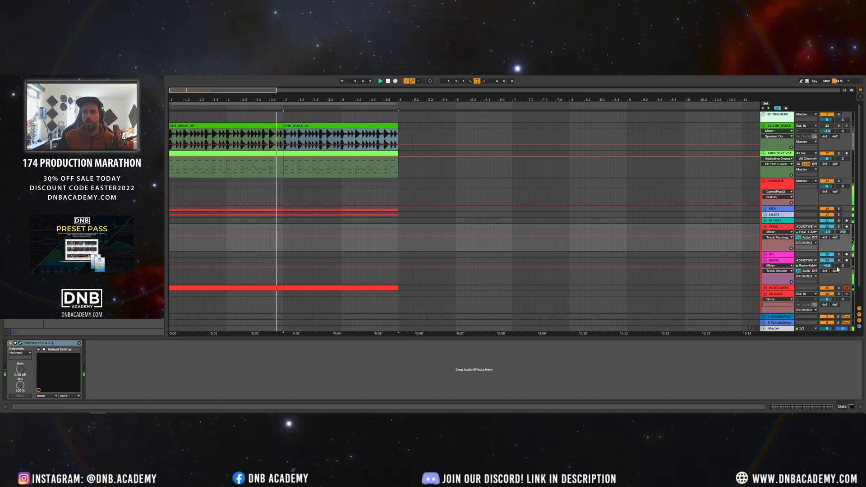
left_click(838, 261)
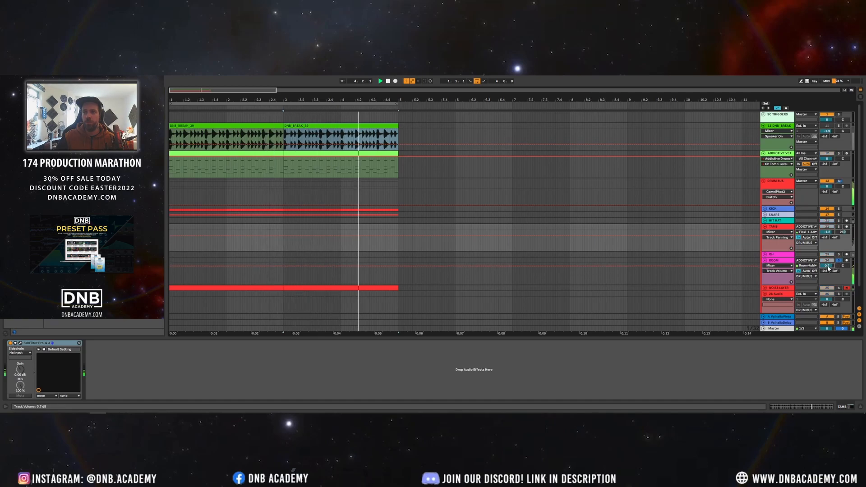
left_click(775, 262)
left_click(775, 262)
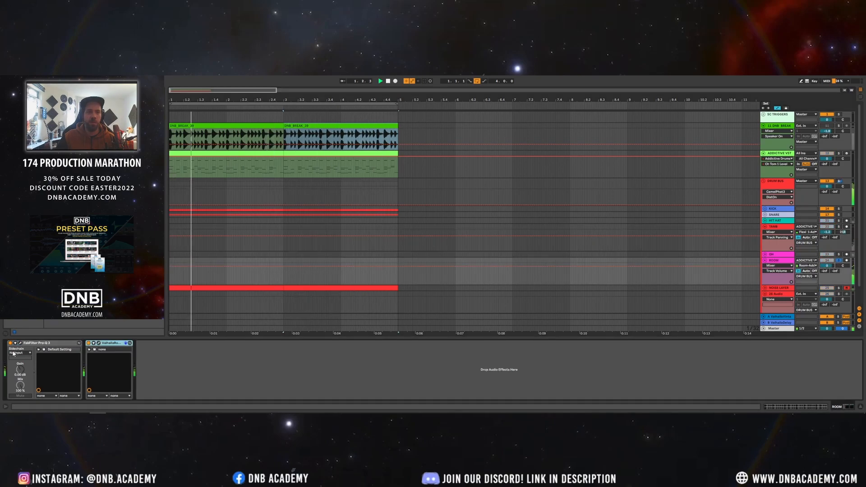
left_click(99, 345)
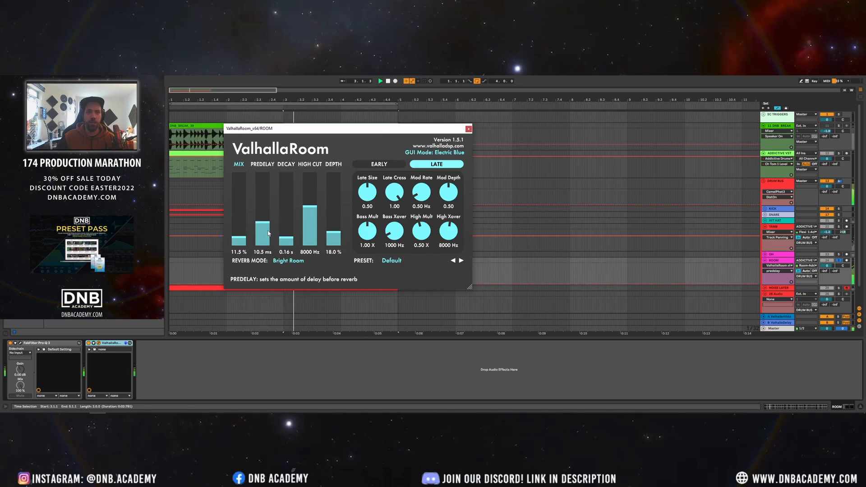
- Set ValhallaRoom on the ROOM track to 26.7 % mix, 0.0 ms predelay, and 0.14 s decay, and close the plug-in
left_click_drag(265, 224, 287, 218)
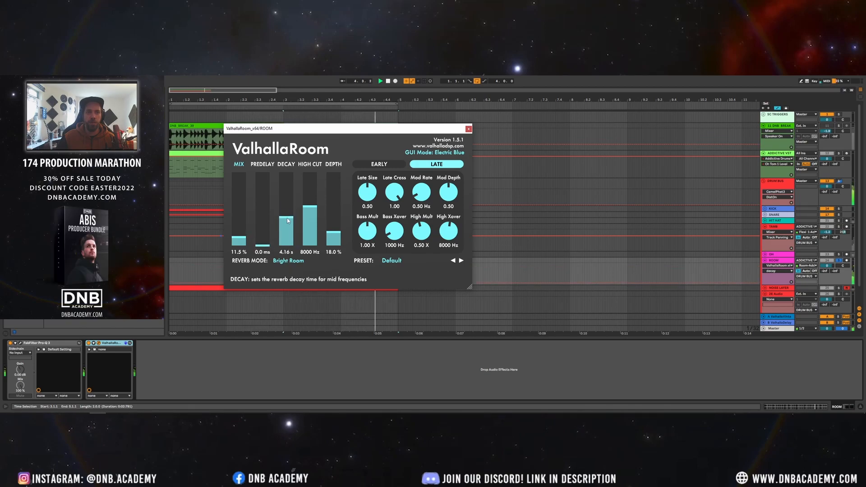
left_click_drag(241, 237, 246, 215)
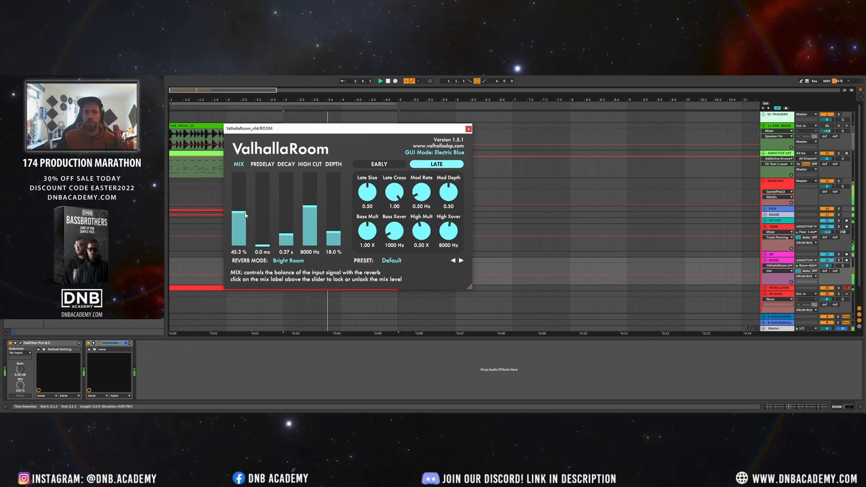
left_click_drag(286, 235, 294, 232)
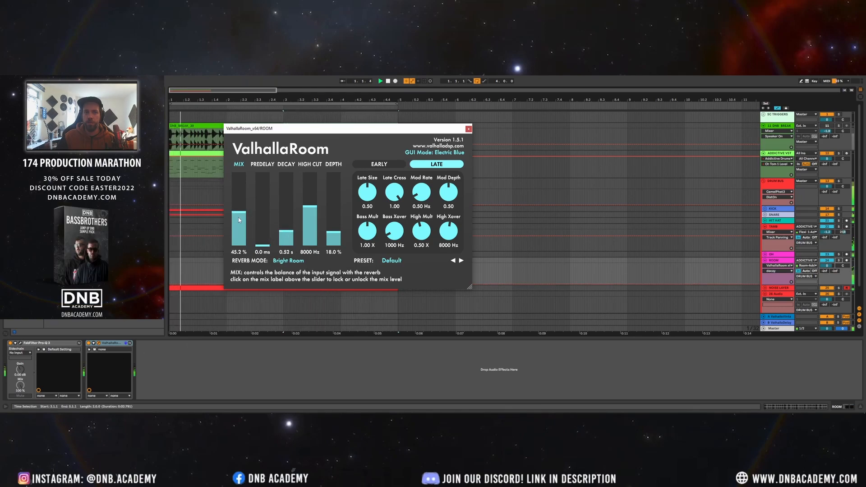
left_click_drag(240, 214, 241, 218)
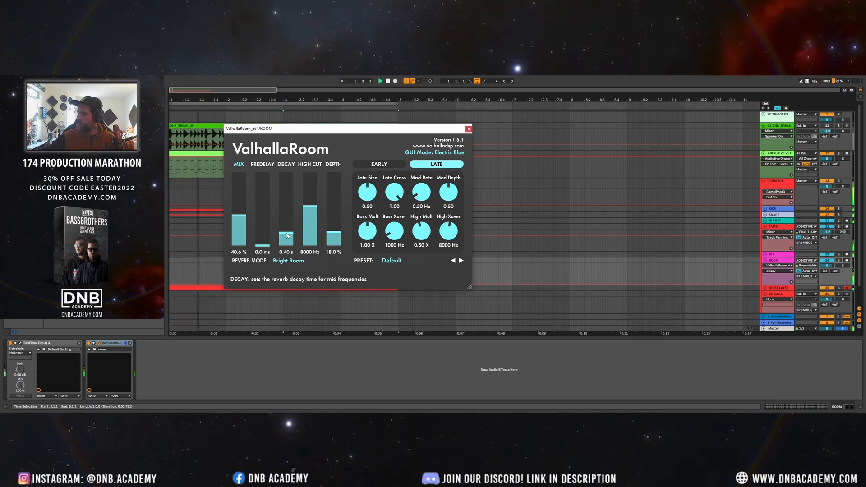
mouse_move(284, 239)
left_mouse_down()
mouse_move(244, 228)
mouse_move(285, 241)
left_mouse_up()
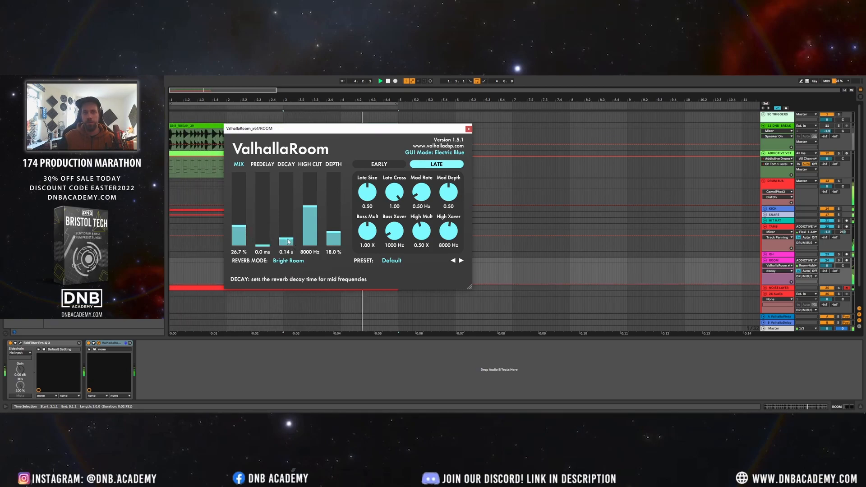
left_click(469, 129)
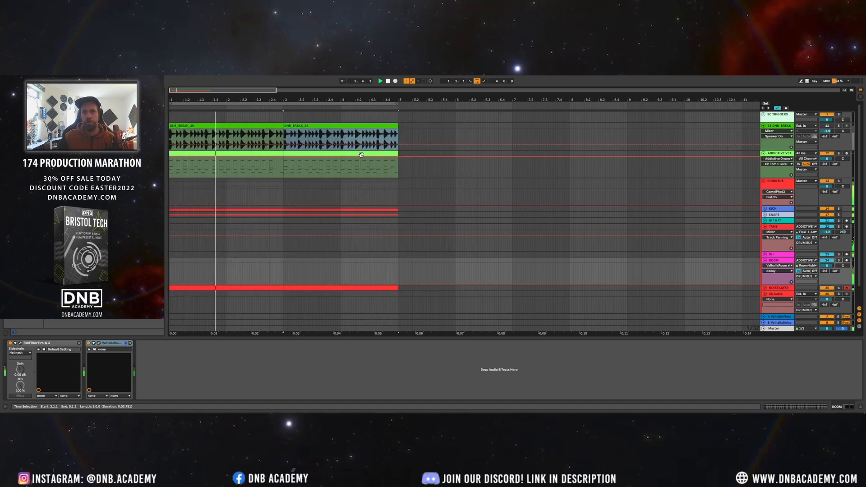
- Unfold the SNARE group, open Serum on the TRANSIENT track, and reshape the LFO 1 curve into a shorter, steeper decay
left_click(765, 214)
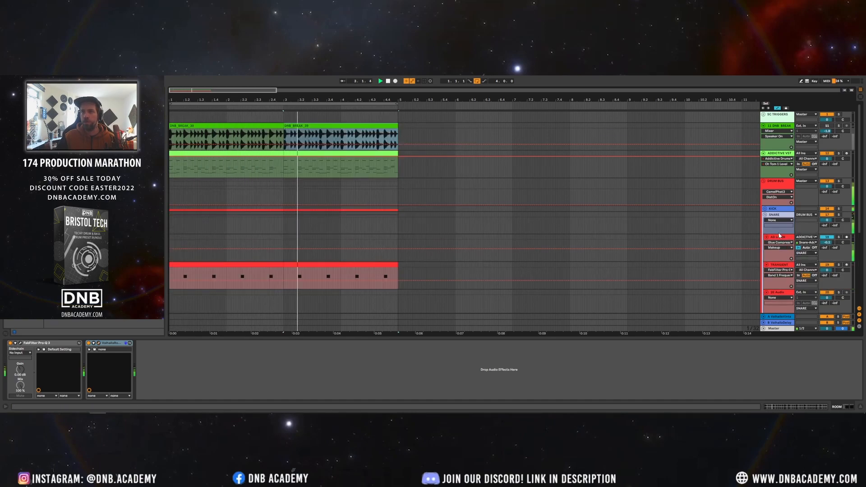
left_click(781, 267)
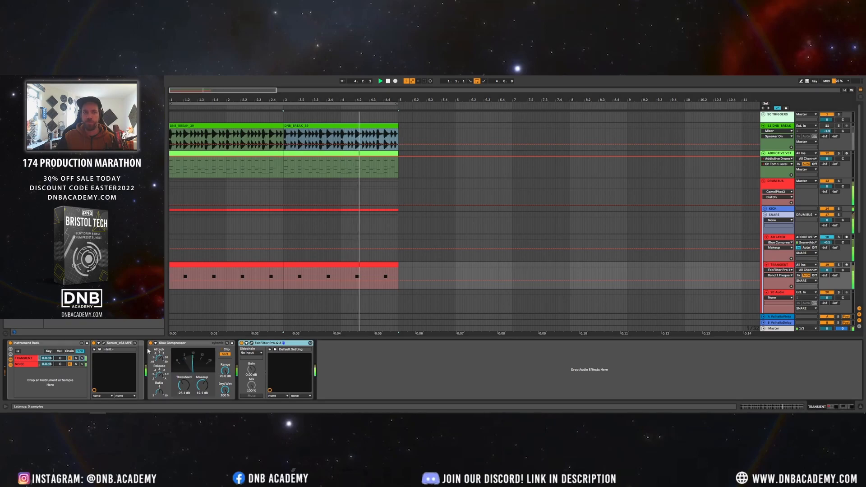
left_click(103, 344)
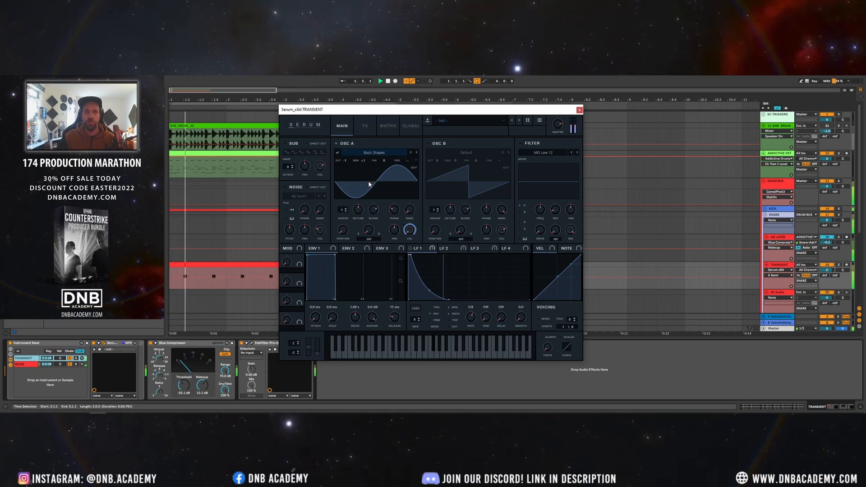
left_click_drag(449, 299, 437, 301)
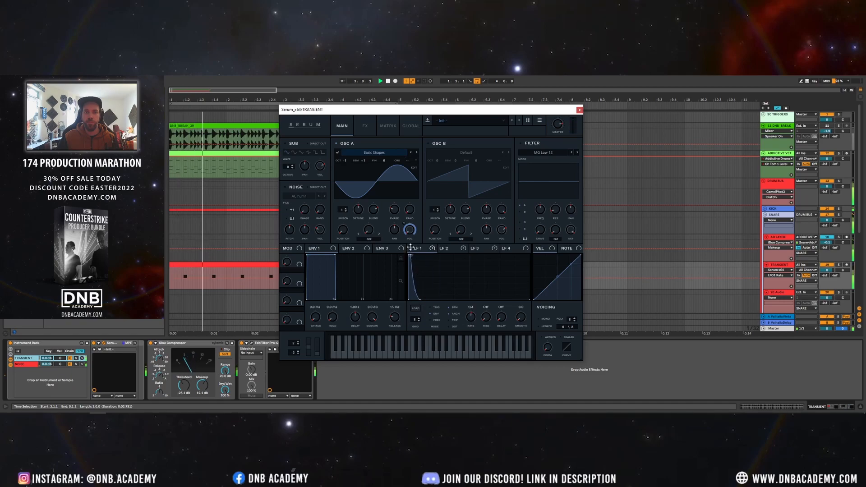
left_click_drag(424, 306, 420, 292)
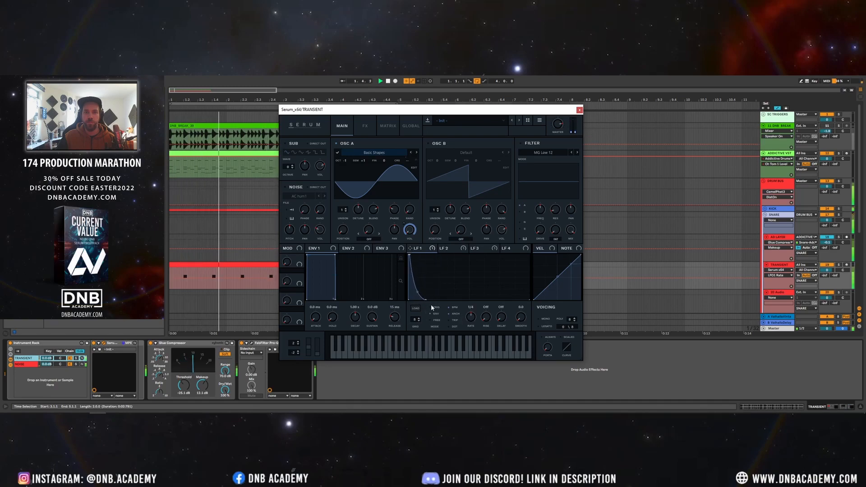
- Inspect Serum's LFO 2 shape, adjust the TRANSIENT track volume, return to LFO 1, and close the synth
left_click(446, 248)
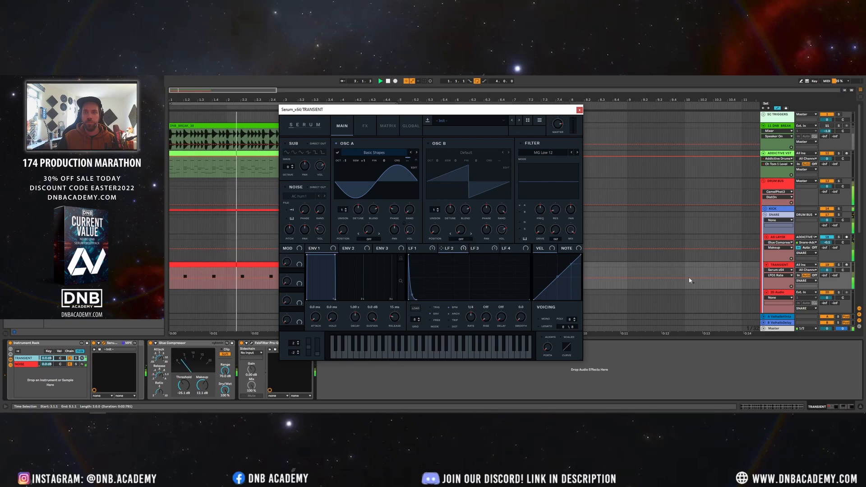
left_click_drag(827, 269, 827, 270)
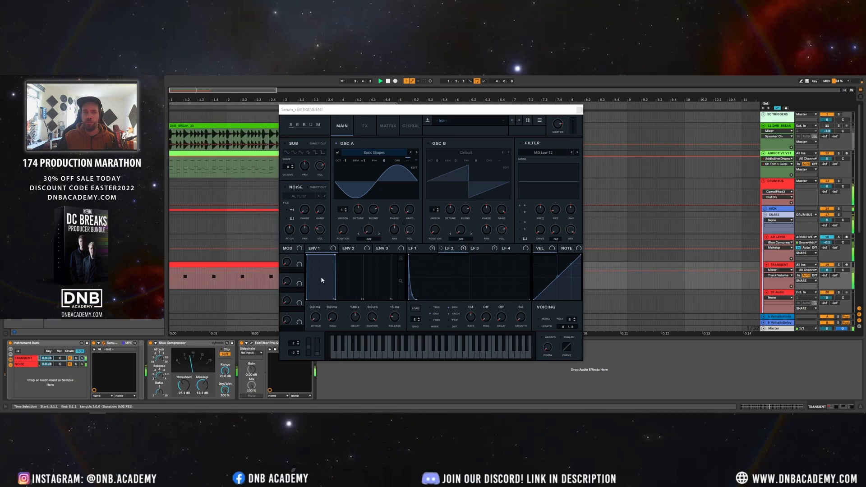
left_click(416, 303)
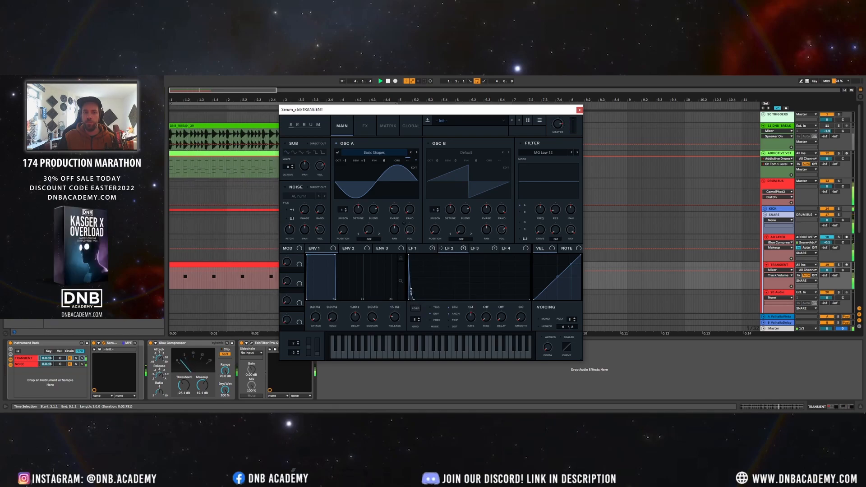
left_click(419, 248)
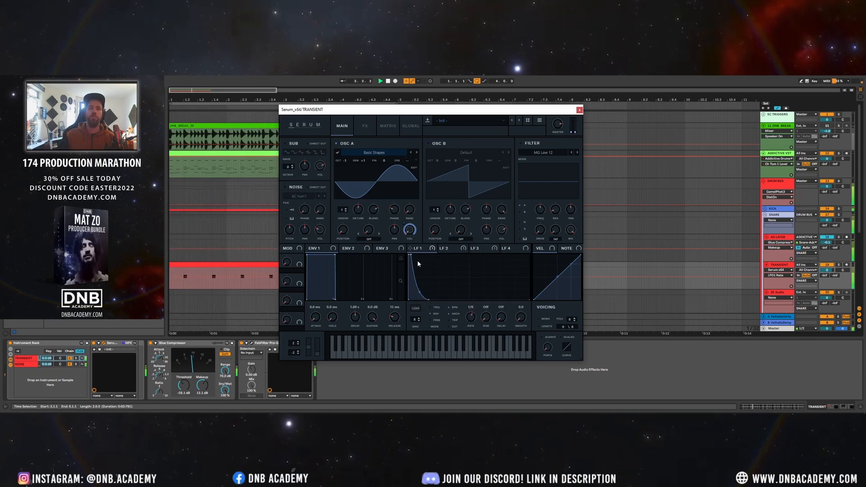
left_click(579, 110)
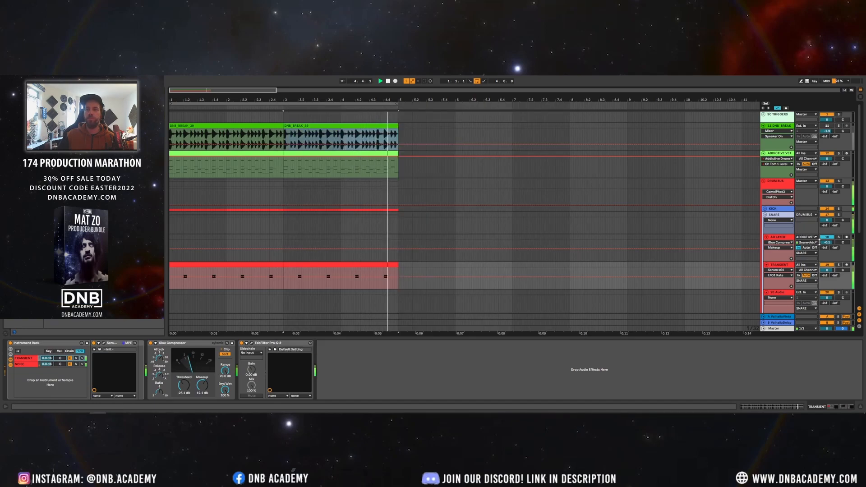
- Raise the snare AD LAYER track volume to 1.0 dB during playback and unfold the HIT HAT track
left_click_drag(826, 243, 826, 274)
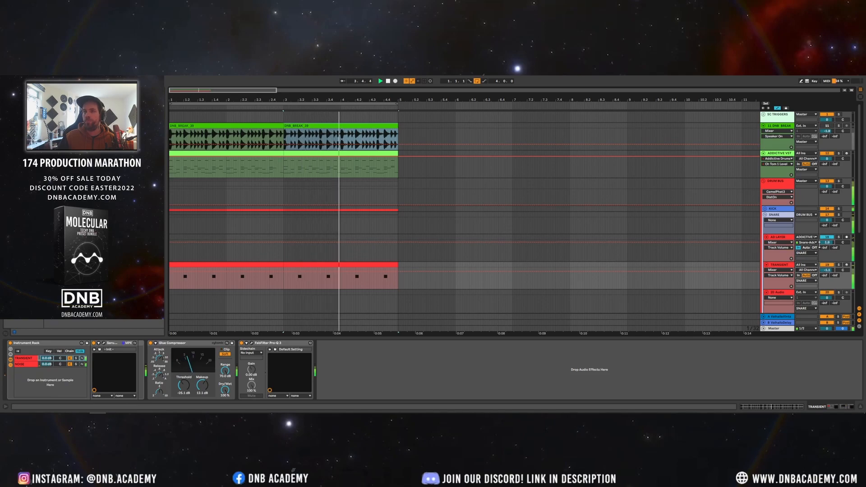
scroll(777, 261, "down", 2)
scroll(776, 260, "down", 5)
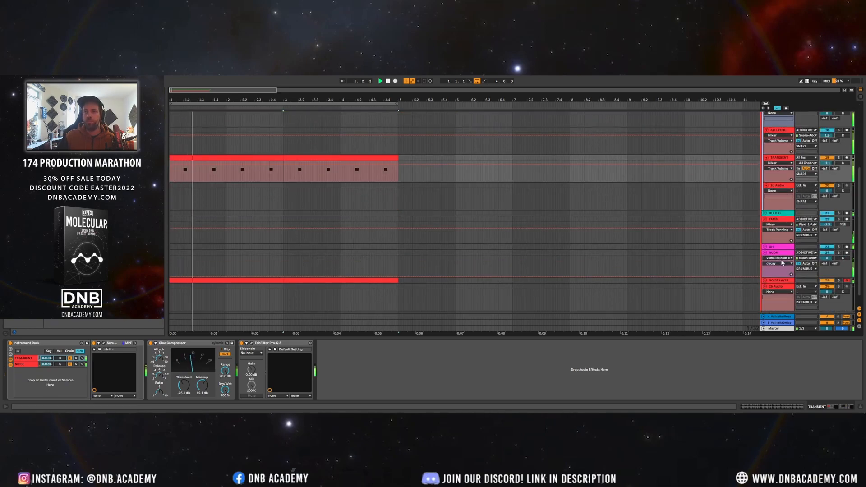
left_click(765, 213)
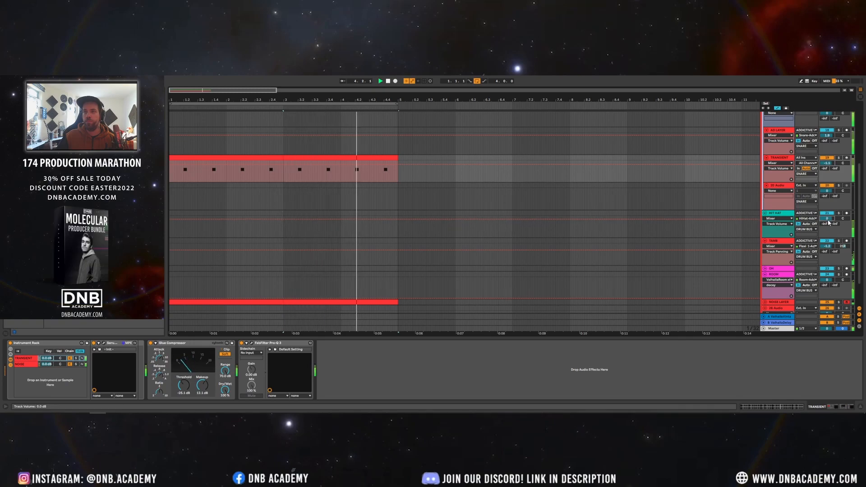
- Unmute the DNB BREAK track, lower its volume, show its device chain, and select its first clip
scroll(784, 210, "up", 6)
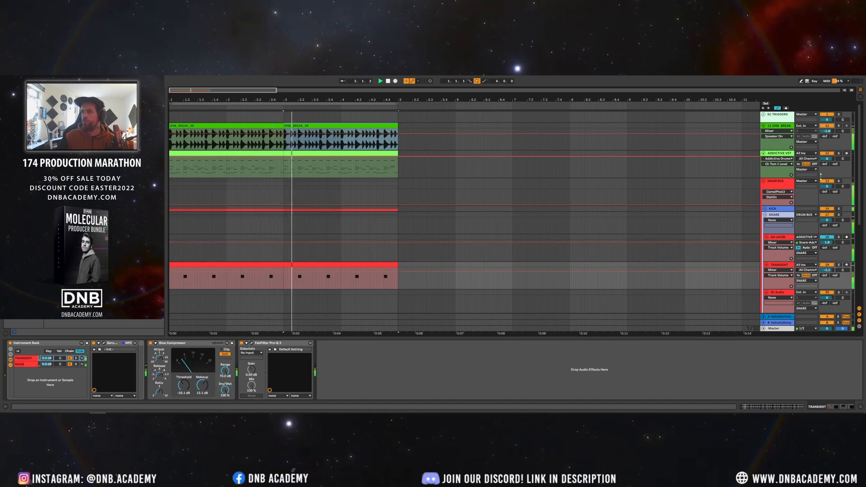
left_click_drag(827, 131, 827, 136)
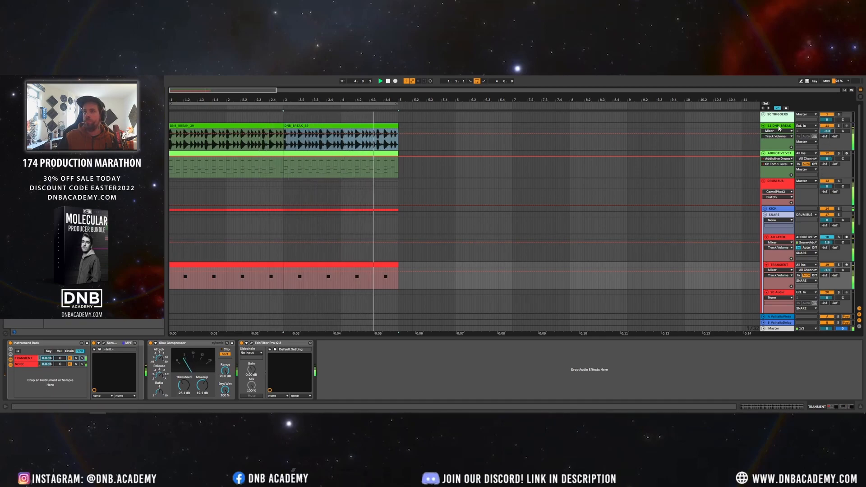
left_click(680, 128)
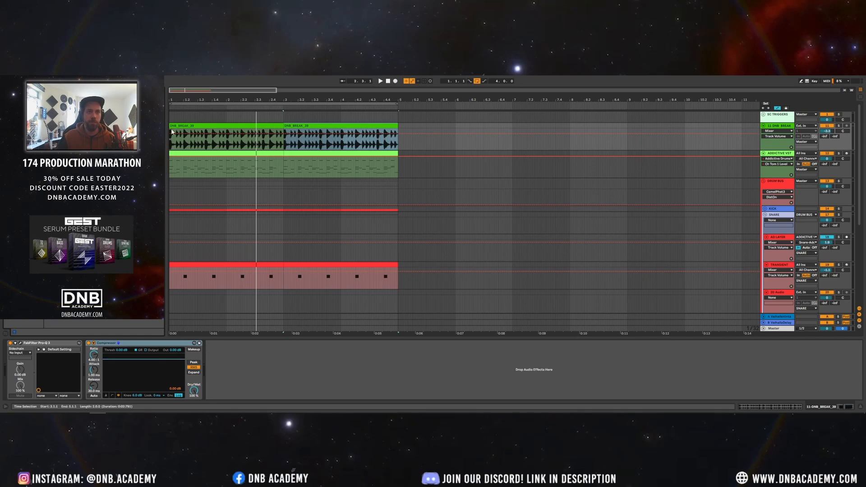
left_click(172, 132)
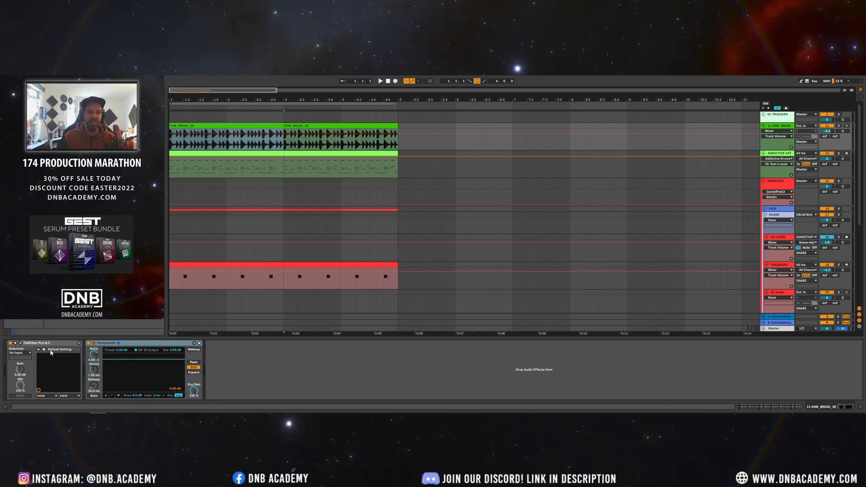
- Sidechain the DNB BREAK track's Compressor to the TRANSIENT track, with the sidechain EQ off and the ratio at inf:1
left_click(93, 343)
left_click(99, 355)
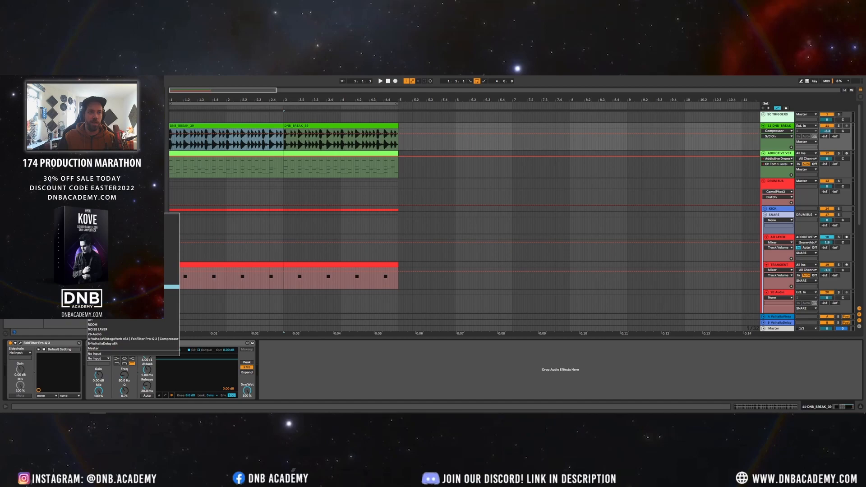
left_click(105, 287)
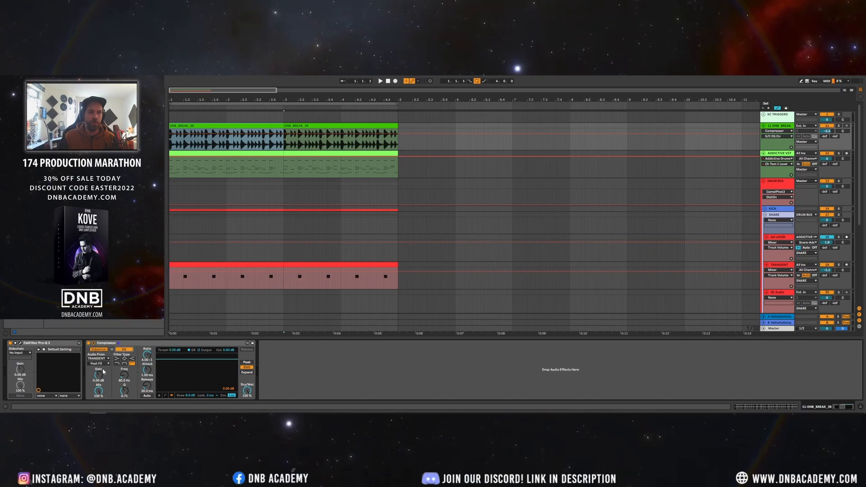
left_click(123, 350)
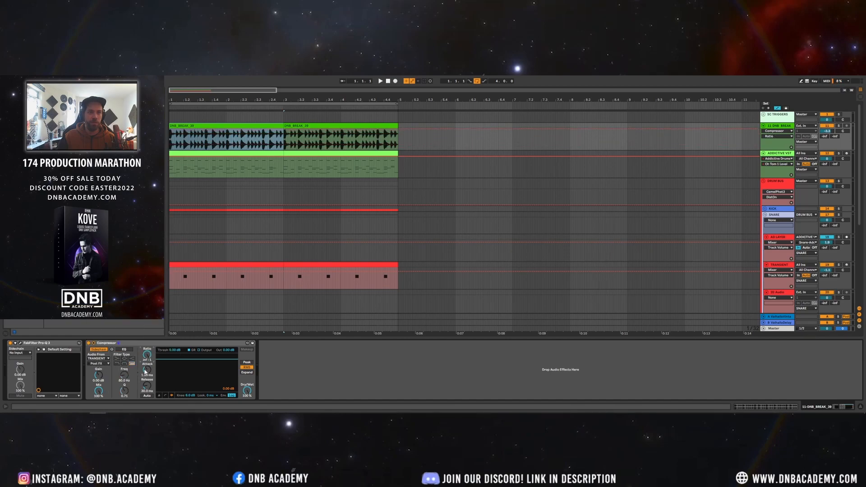
- Set the DNB BREAK Compressor's attack to 0.01 ms and release to 1 ms, and lower its threshold to about -41 dB during playback
left_click_drag(147, 386, 150, 389)
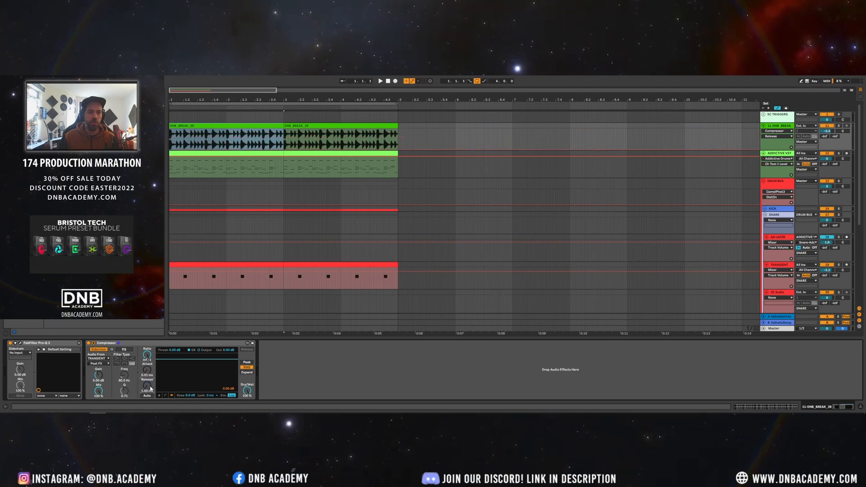
key("space")
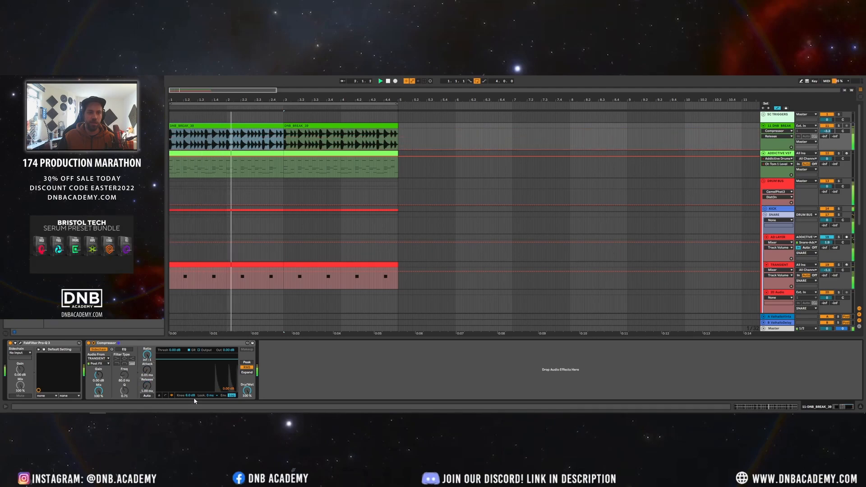
left_click(166, 395)
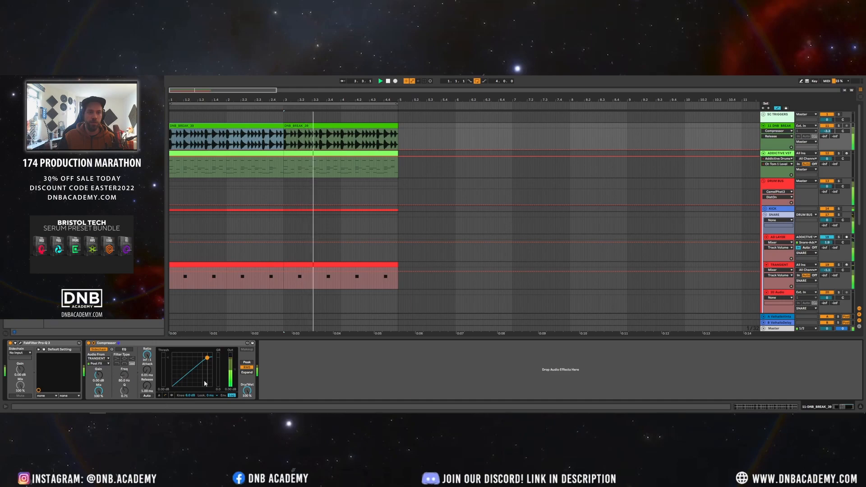
left_click_drag(167, 366, 167, 381)
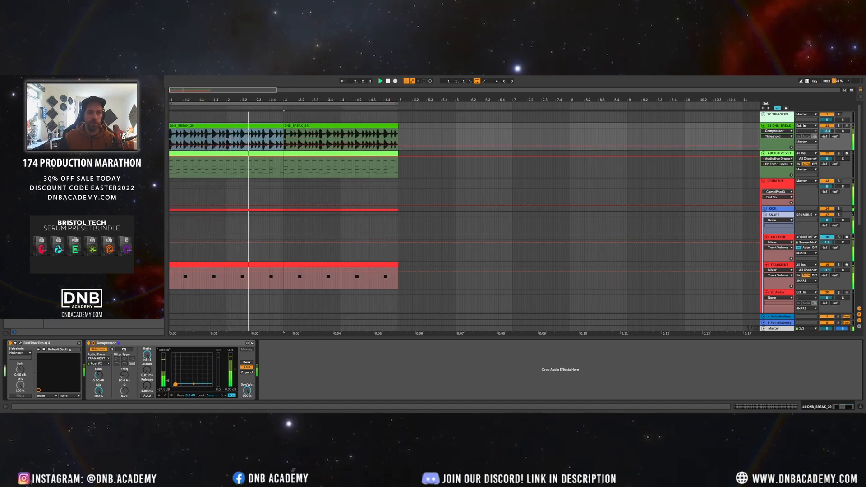
left_click_drag(167, 381, 167, 385)
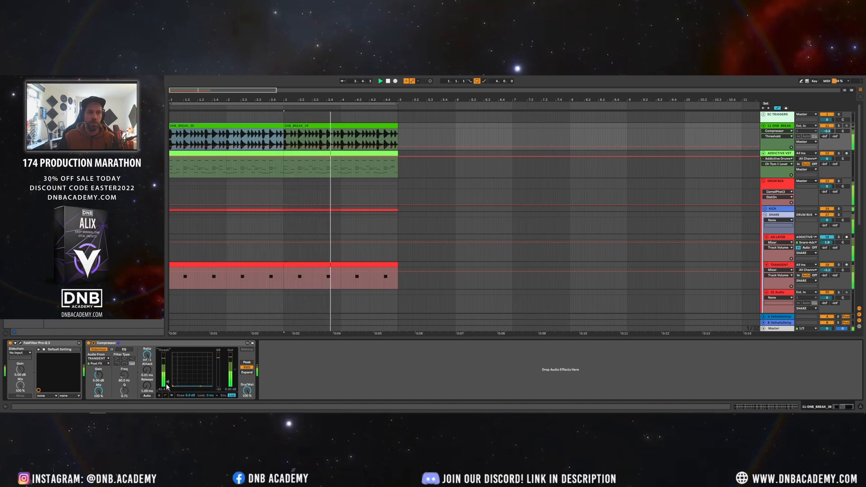
- Solo the DNB BREAK track and refine its Compressor with a longer release, a threshold of about -26 dB and a 1 ms lookahead
left_click(839, 126)
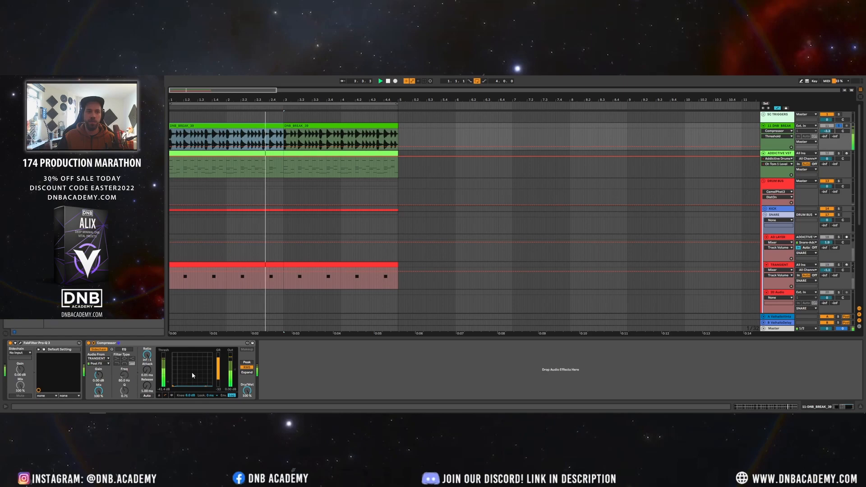
left_click_drag(150, 385, 150, 372)
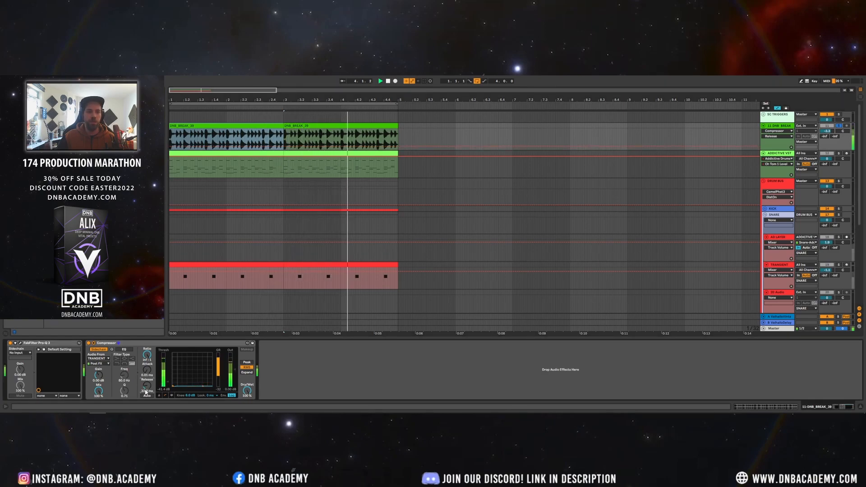
left_click_drag(147, 370, 170, 380)
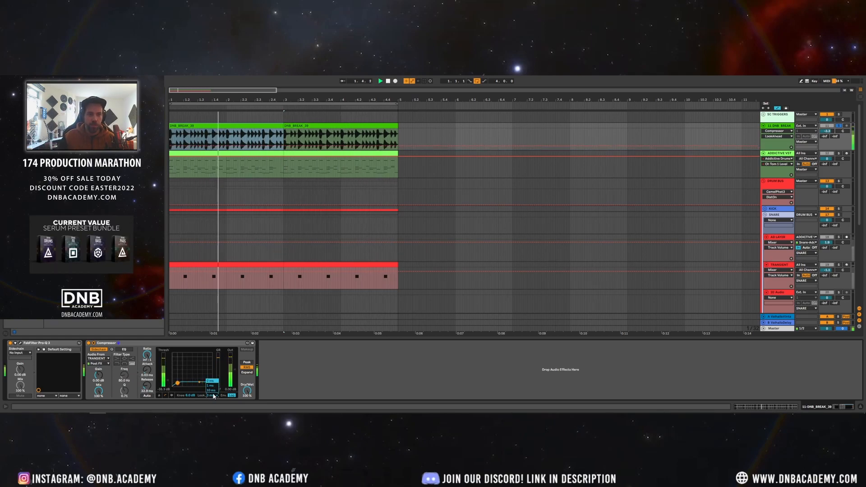
left_click(212, 385)
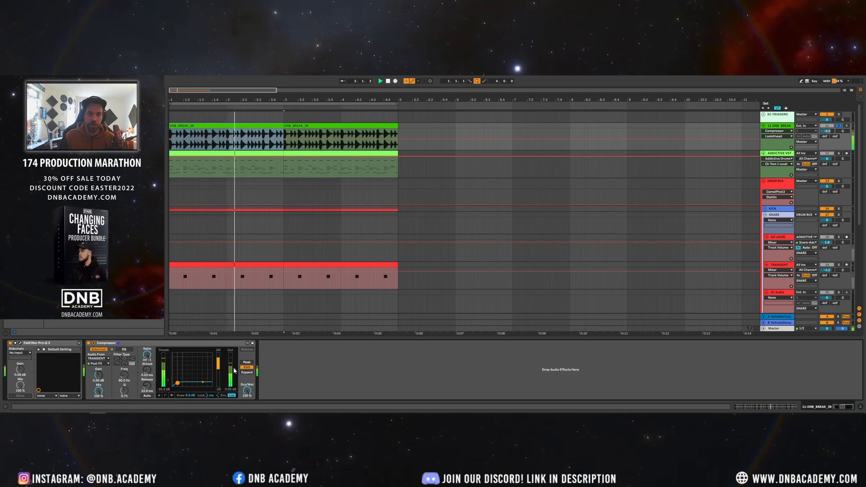
- Duplicate the Compressor, sidechain the copy to the snare's TRANSIENT track, and raise the copy's threshold to about -14 dB
left_click(129, 355)
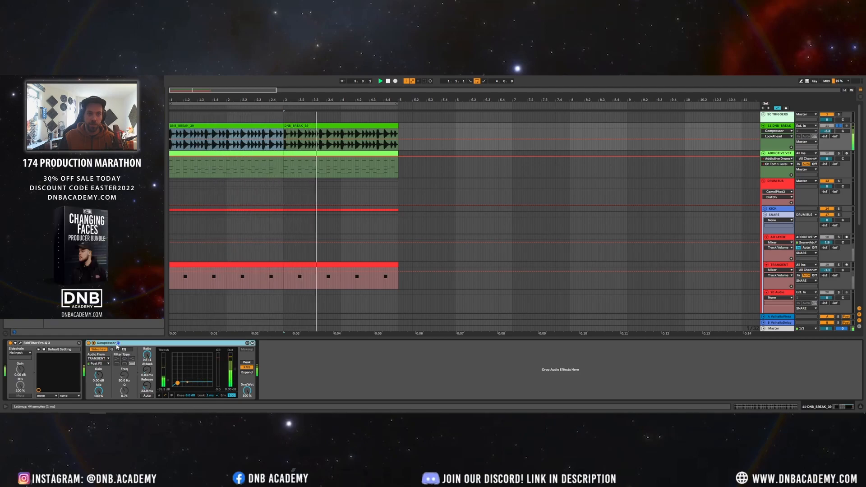
key("ctrl+d")
left_click(267, 359)
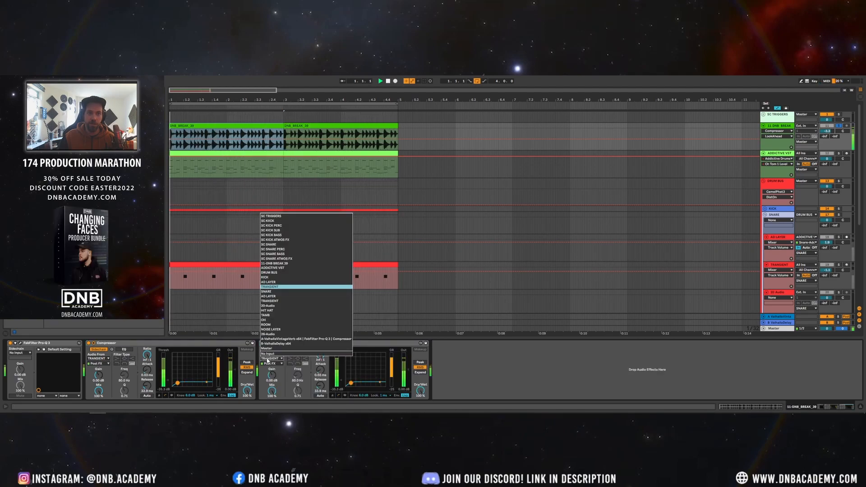
left_click(274, 305)
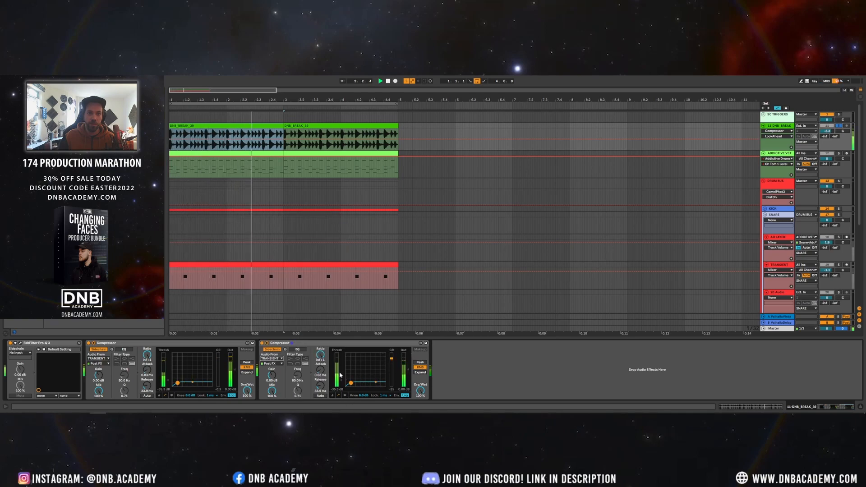
left_click_drag(341, 380, 340, 370)
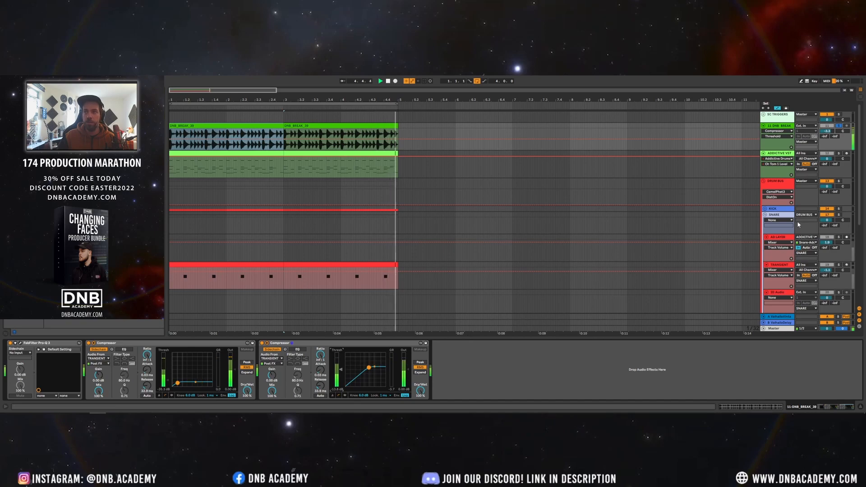
- Unsolo the DNB BREAK track, adjust its volume, and raise the first Compressor's threshold to lighten the ducking
left_click(827, 130)
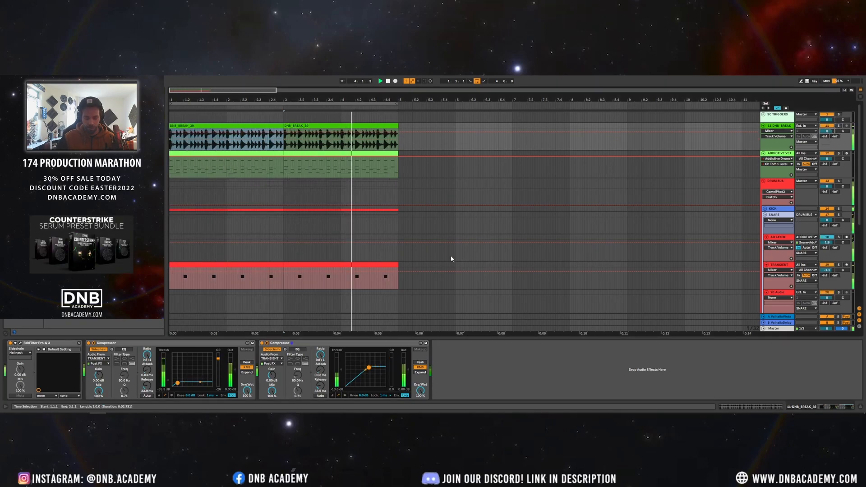
left_click_drag(163, 384, 166, 369)
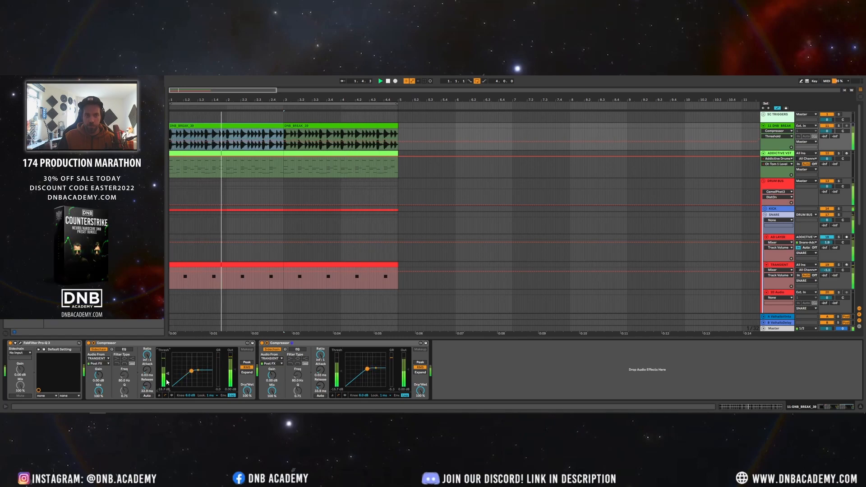
left_click_drag(167, 370, 168, 372)
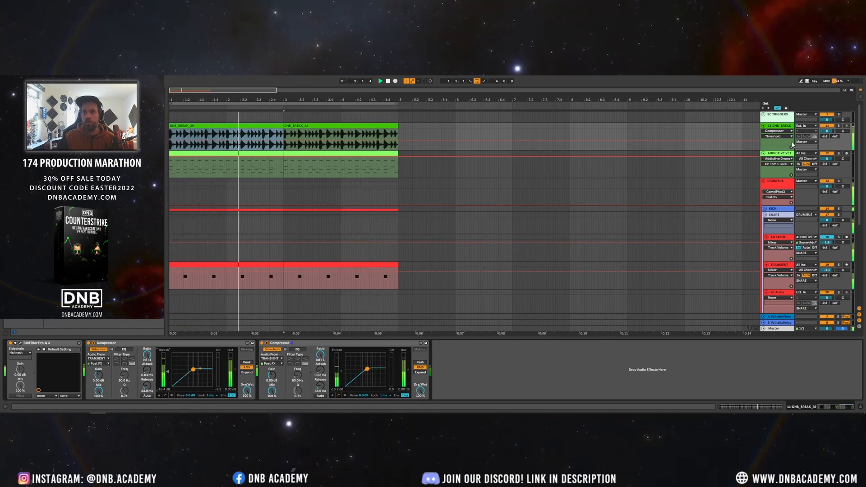
- Try the DNB BREAK track inside the DRUM BUS group with its volume lowered to about -6.5 dB
left_click_drag(776, 127, 775, 210)
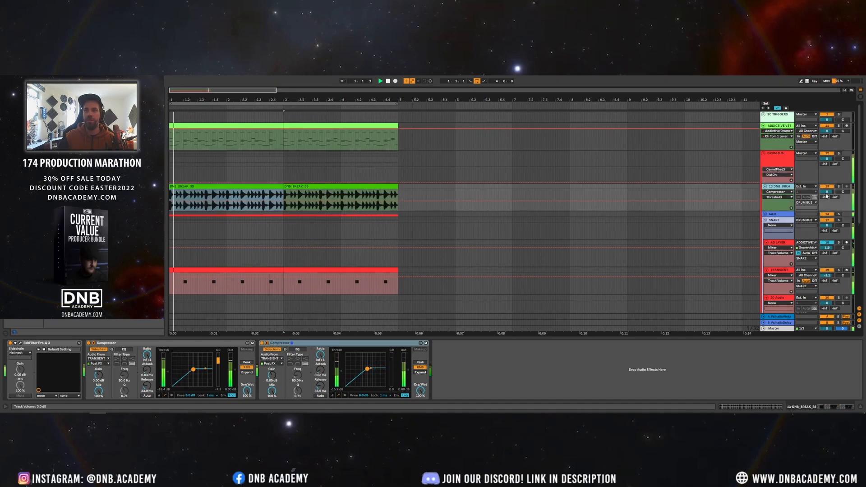
left_click_drag(827, 191, 827, 206)
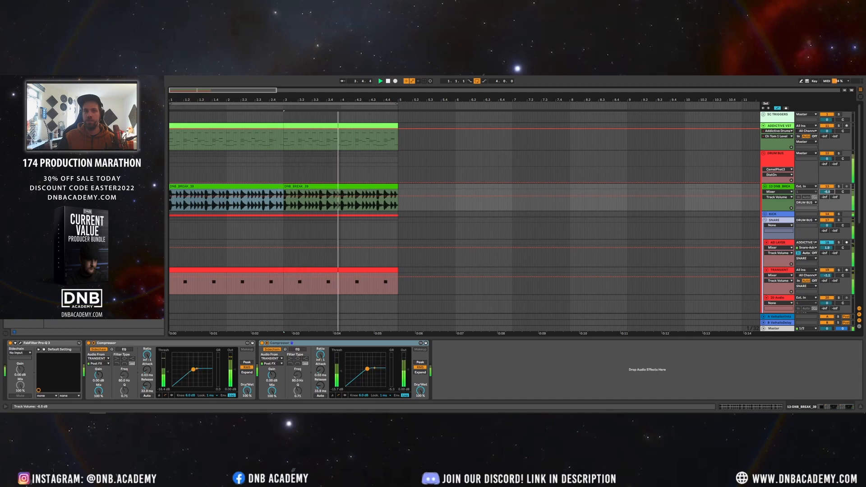
scroll(369, 249, "down", 8)
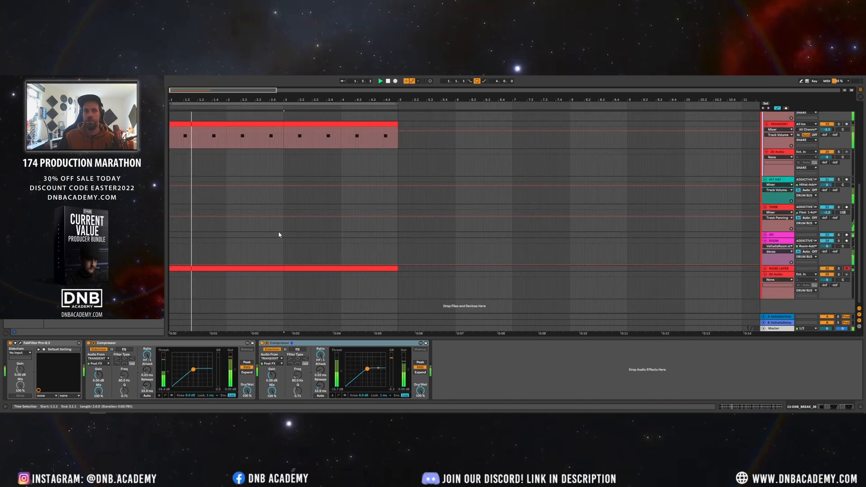
scroll(278, 235, "up", 8)
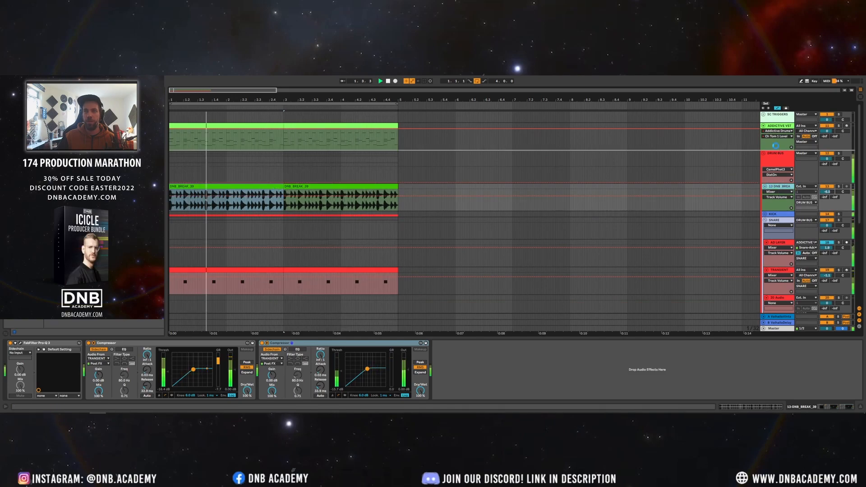
- Take the DNB BREAK track out of DRUM BUS, place it below ADDICTIVE VST with a raised volume, and show the DRUM BUS device chain
left_click_drag(776, 145, 777, 149)
key("ctrl+z")
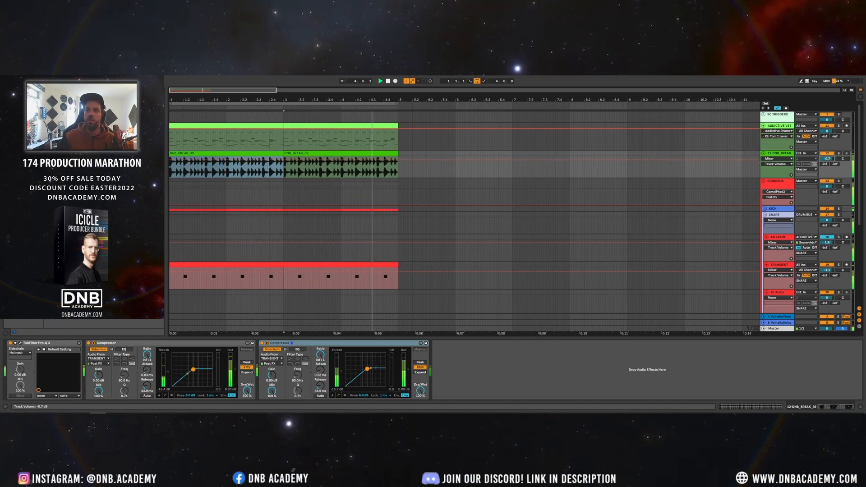
left_click(776, 182)
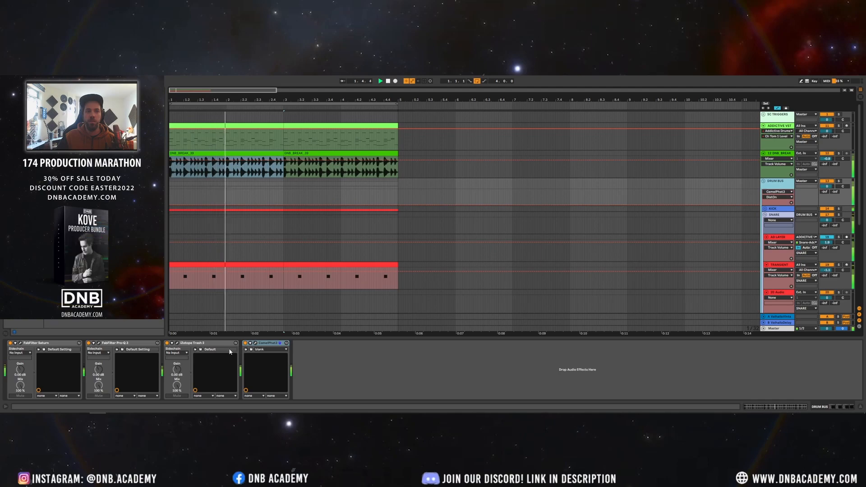
- Mute the ROOM track, then solo and unfold the OH track
scroll(827, 242, "down", 5)
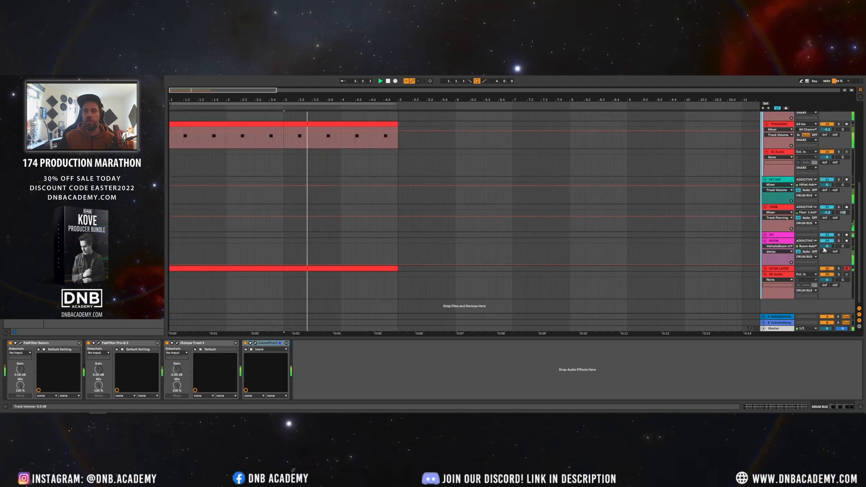
left_click(827, 242)
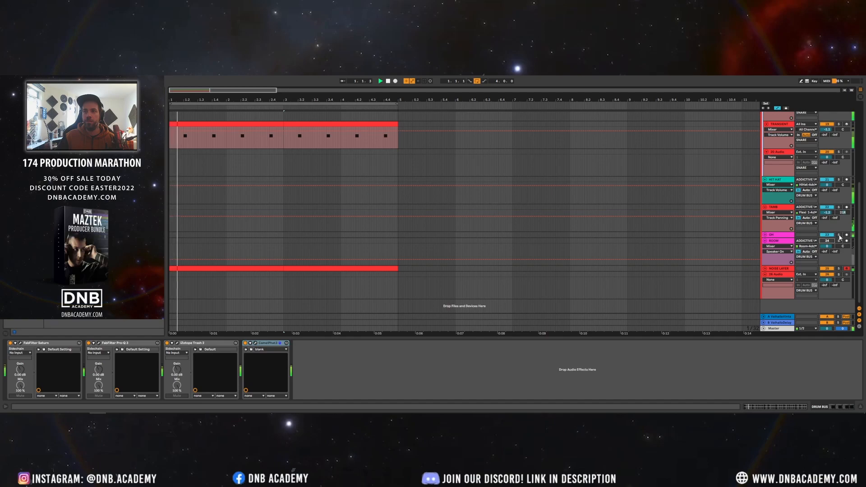
left_click(838, 235)
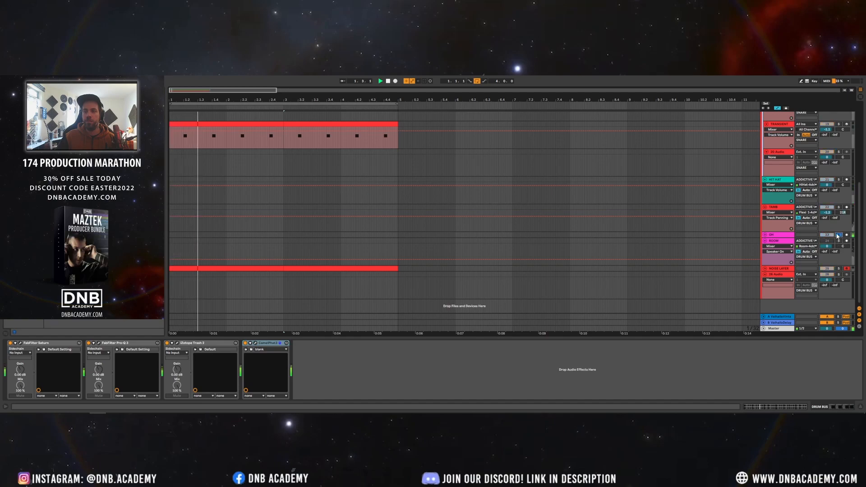
left_click(766, 235)
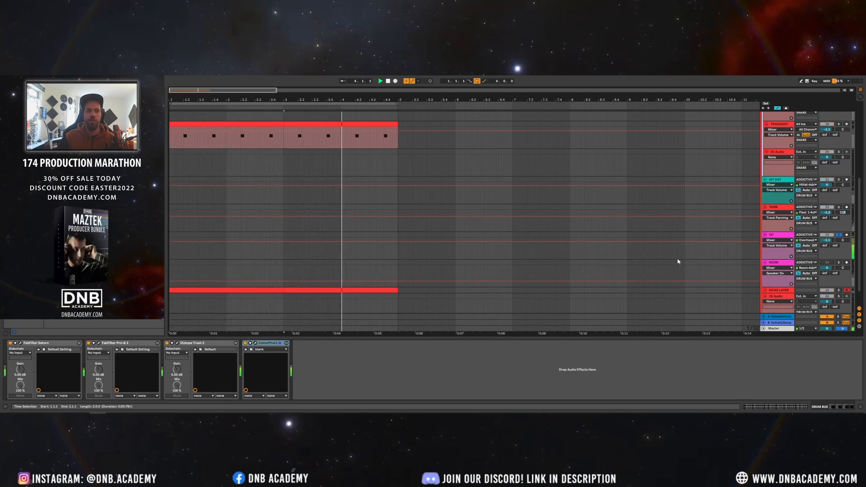
- Add FabFilter Pro-Q 3 to the OH track with an 18 dB/oct low cut just above 200 Hz, and unsolo the track
left_click(787, 236)
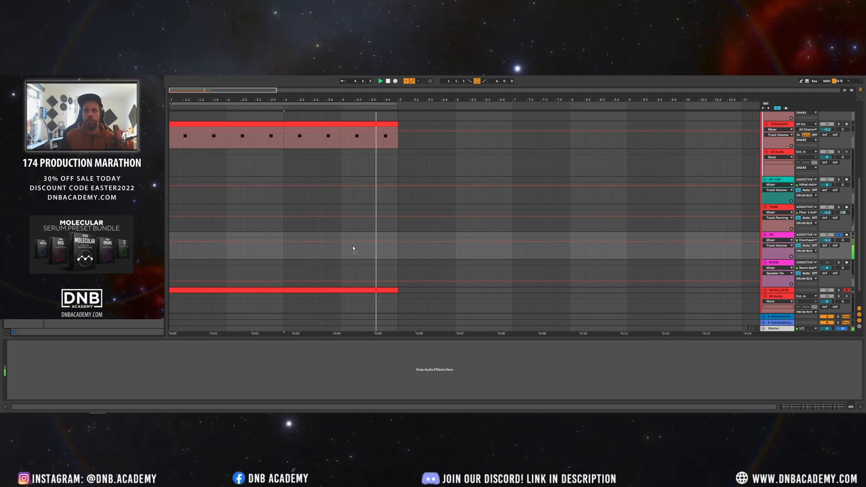
left_click_drag(352, 246, 351, 249)
left_click(293, 206)
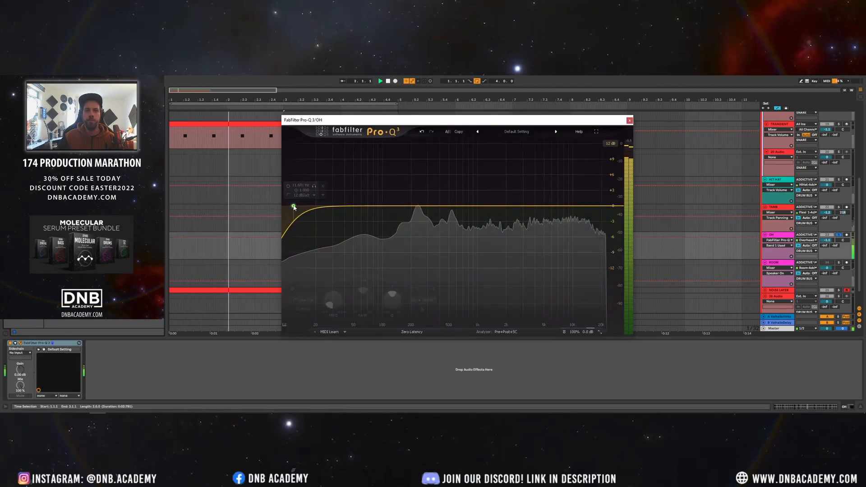
left_click_drag(293, 206, 415, 202)
scroll(355, 309, "up", 1)
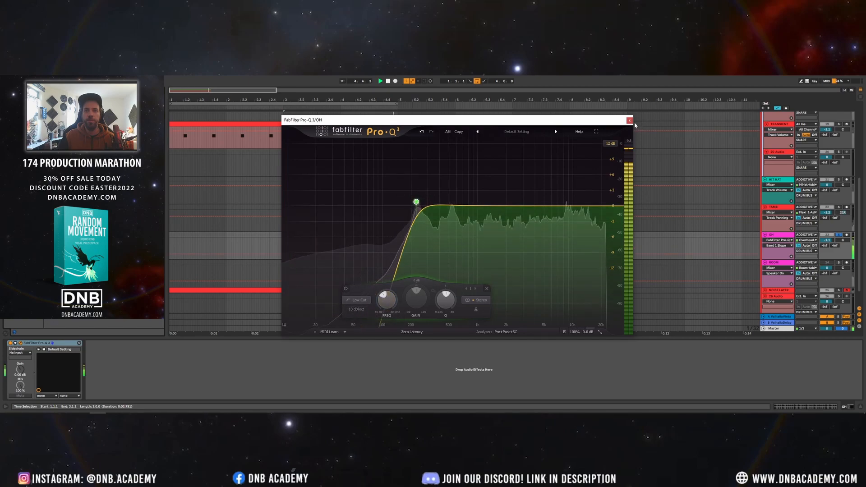
left_click(629, 120)
left_click(840, 236)
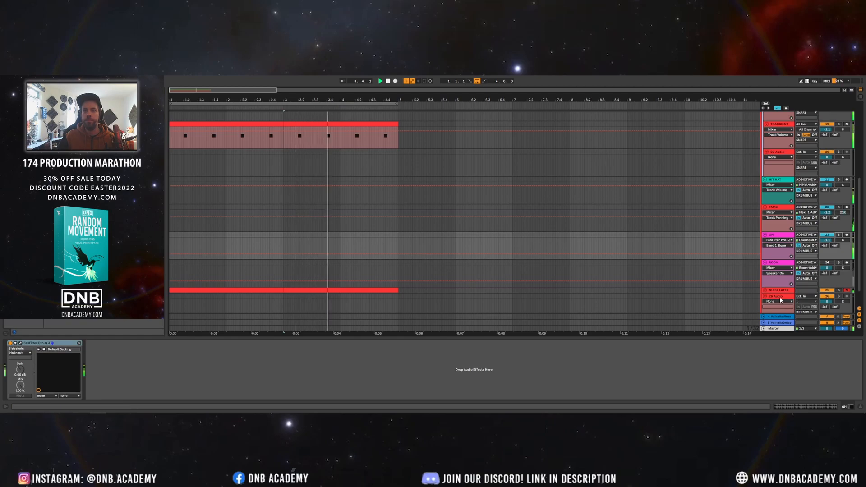
- Audition the HIT HAT track in solo, unsolo it, and mute the OH track
scroll(293, 168, "up", 3)
scroll(294, 167, "up", 3)
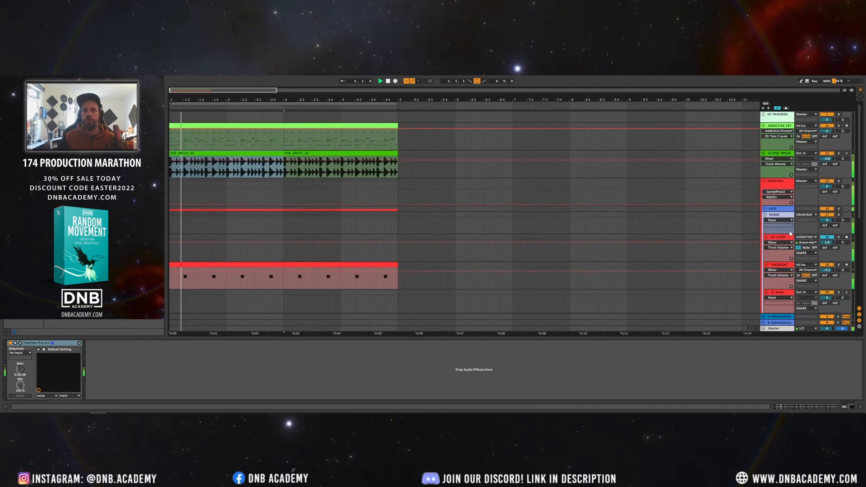
scroll(774, 216, "down", 3)
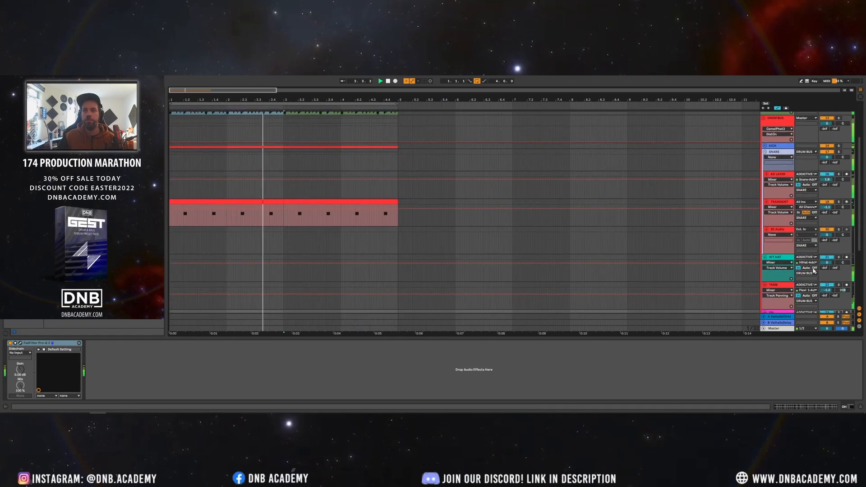
left_click(841, 260)
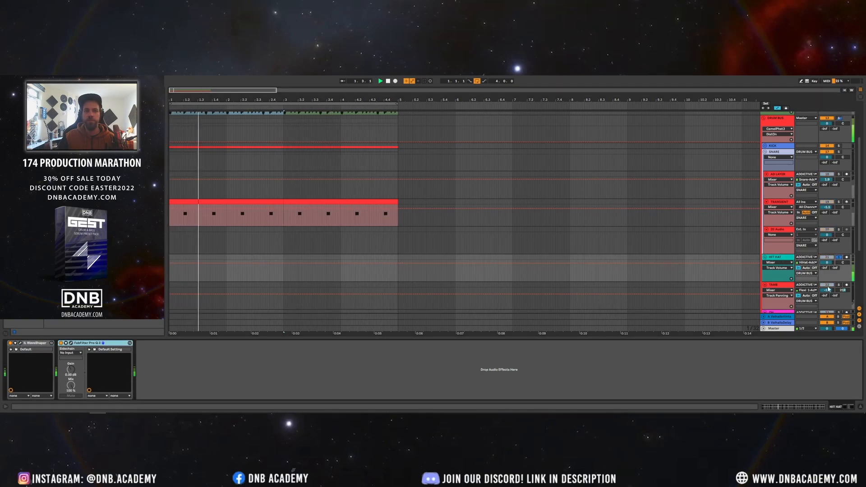
scroll(832, 245, "down", 5)
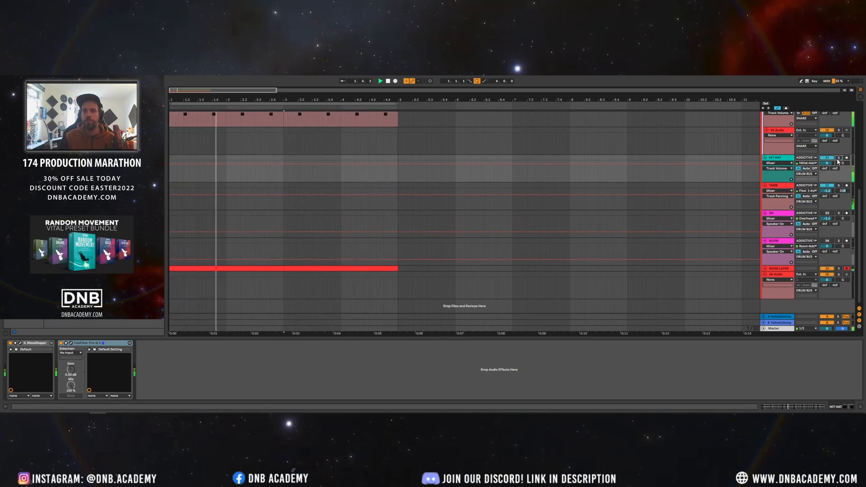
left_click_drag(226, 96, 226, 82)
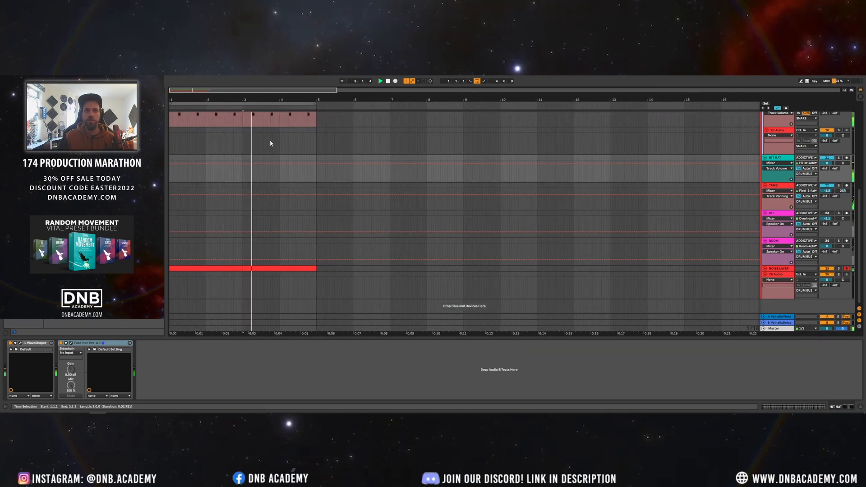
- Unmute the OH and ROOM tracks
scroll(319, 216, "up", 3)
scroll(767, 239, "up", 2)
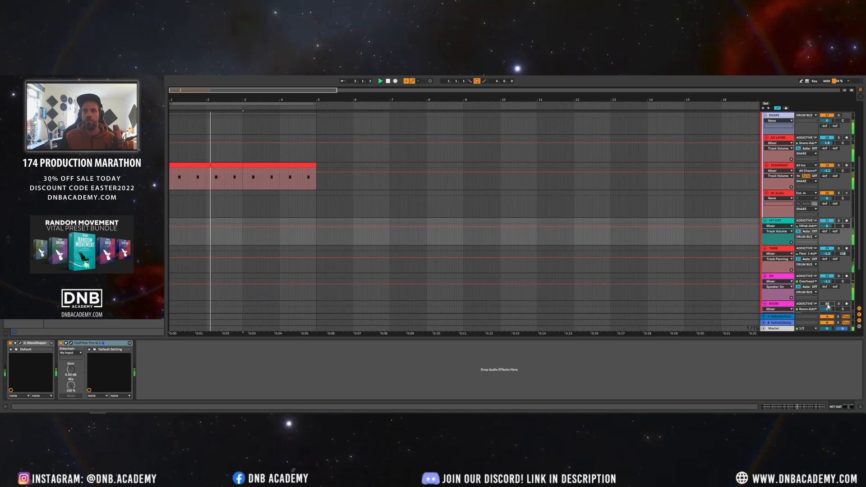
scroll(813, 319, "down", 1)
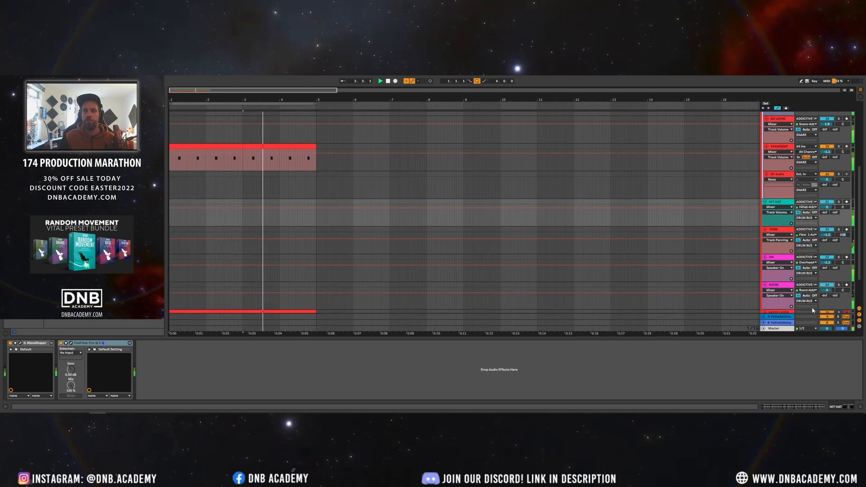
scroll(821, 296, "down", 1)
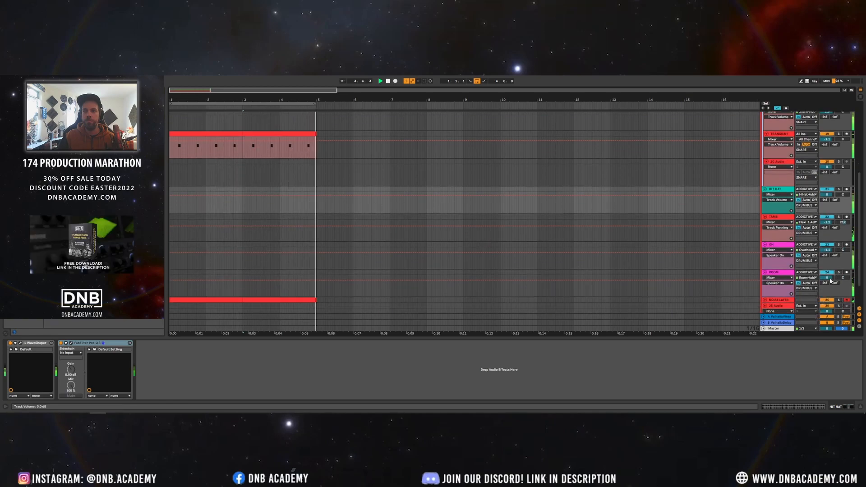
- Look inside the KICK group, fold it again, and fold the whole DRUM BUS group
scroll(352, 190, "up", 5)
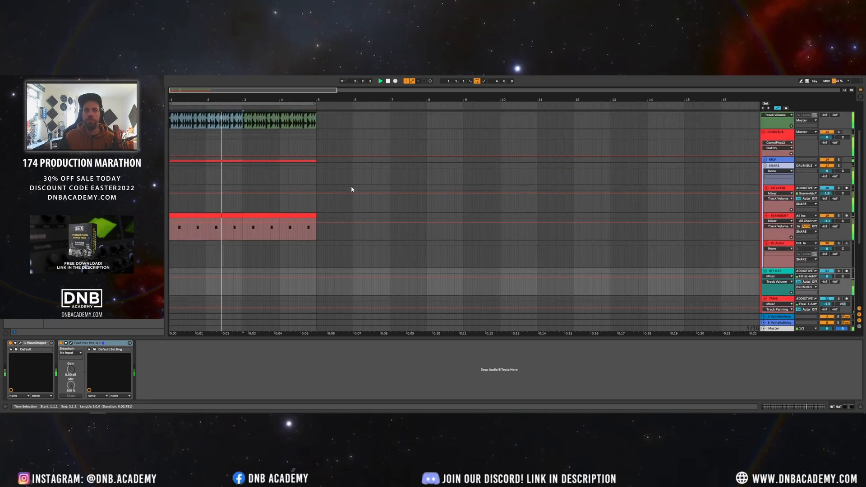
scroll(350, 189, "up", 2)
left_click(765, 198)
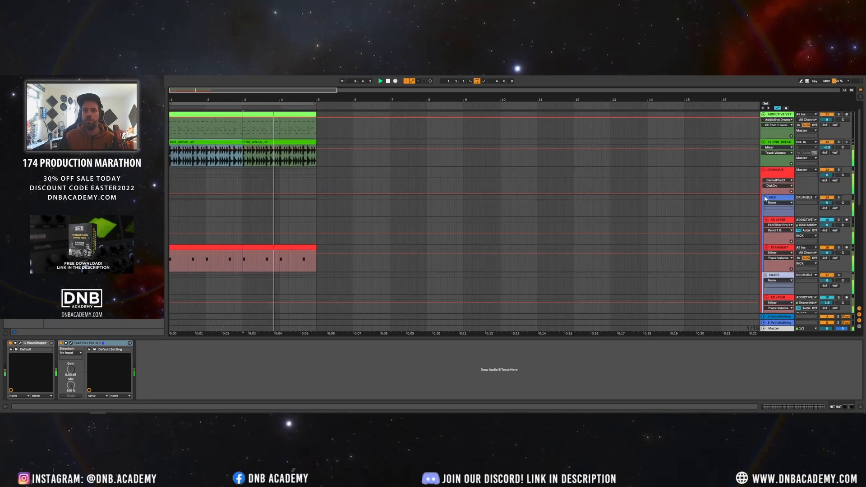
left_click(765, 198)
scroll(384, 183, "up", 1)
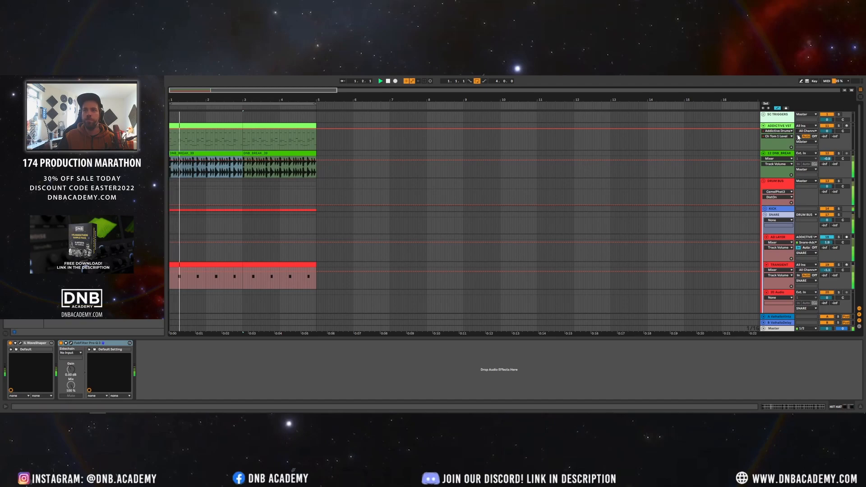
scroll(623, 258, "down", 2)
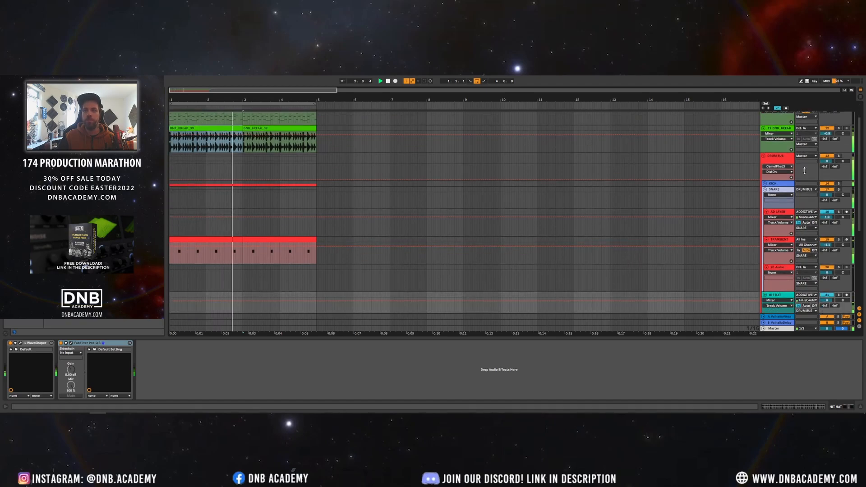
left_click(765, 156)
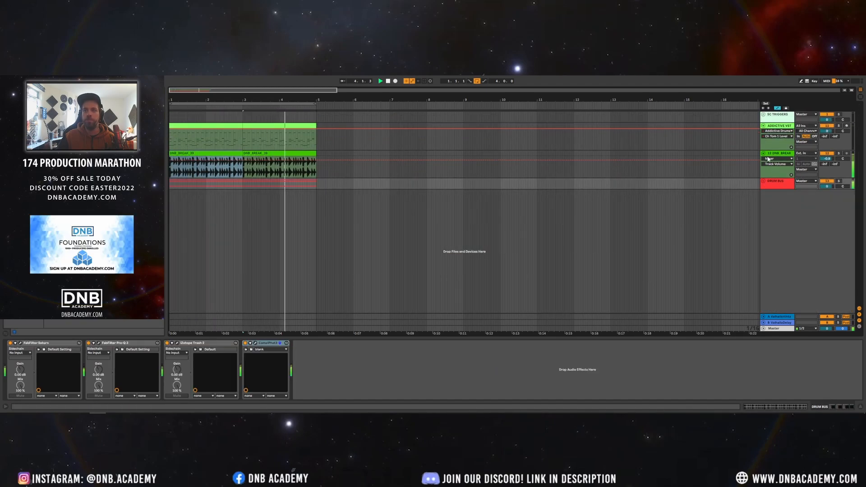
- Open Addictive Drums 2 on ADDICTIVE VST and swap the HIHAT piece for the 14-inch Sabian HHX Groove Hats during playback
left_click(760, 136)
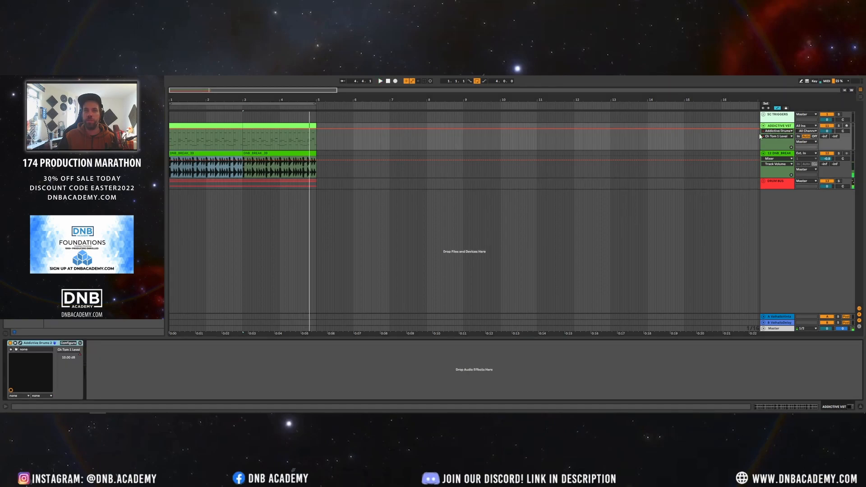
left_click(19, 343)
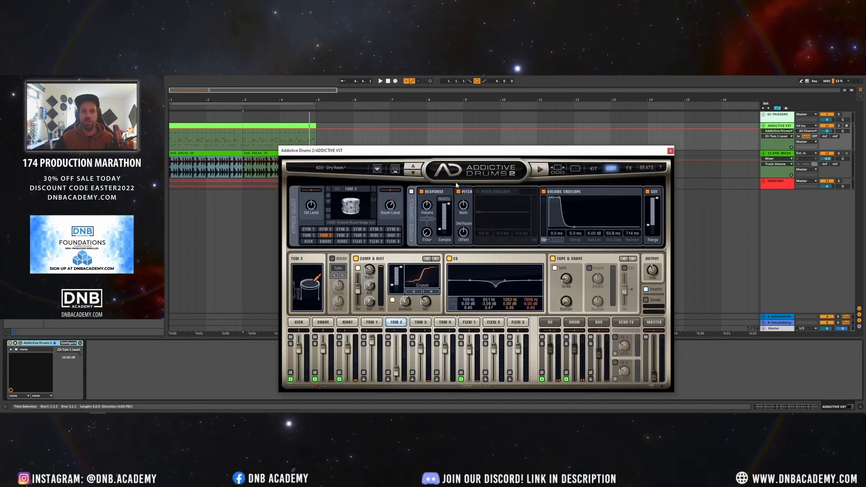
left_click(593, 169)
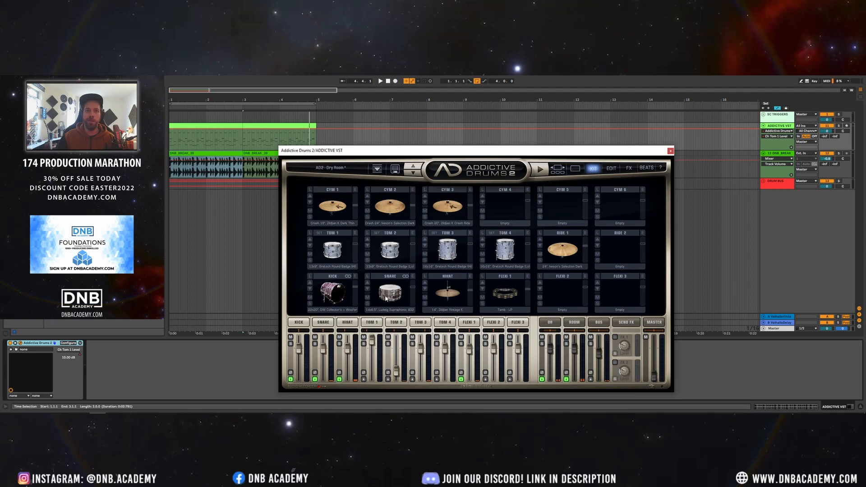
left_click(469, 277)
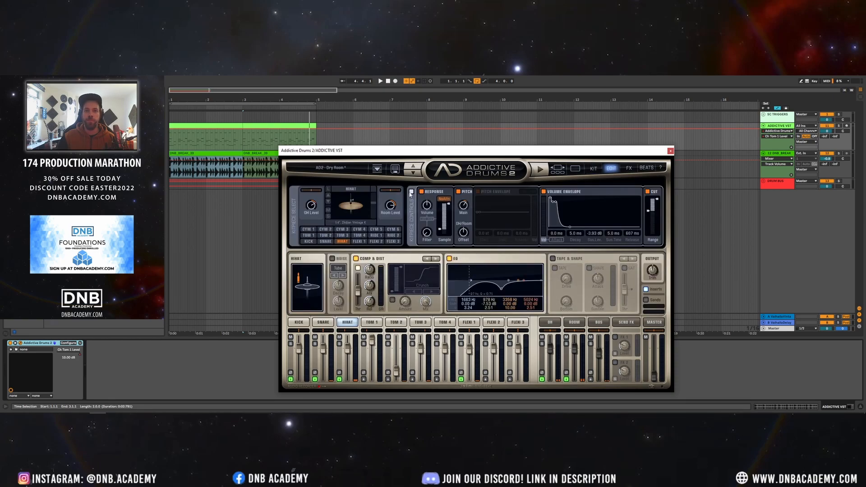
key("space")
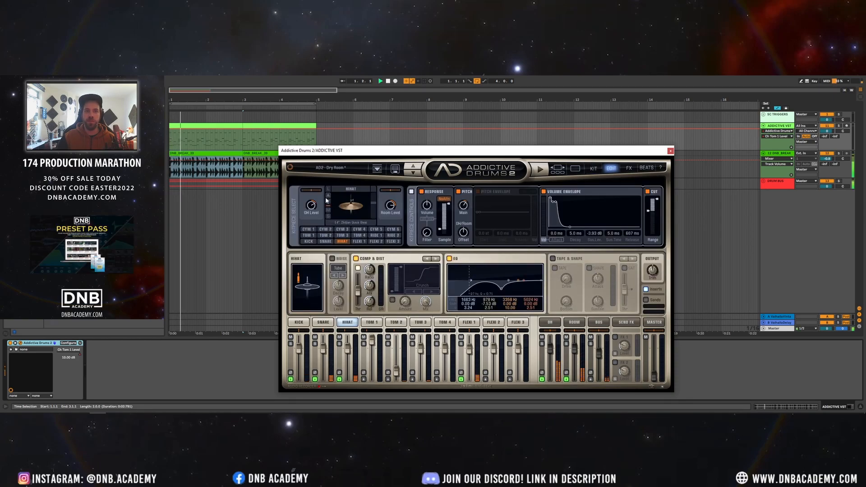
left_click(328, 198)
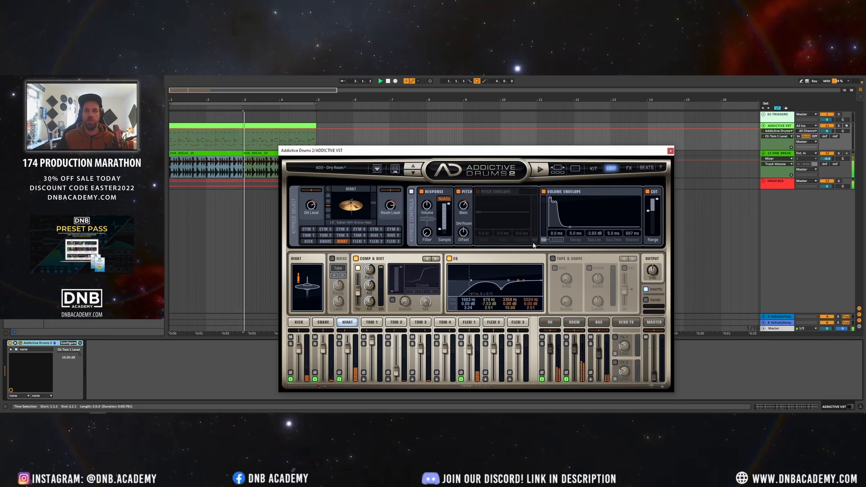
- Lower the hi-hat to about -14.6 dB, set its release to 349 ms, adjust its cut, and swap it for the Sabian AAX Studio Hats
left_click_drag(347, 347, 348, 365)
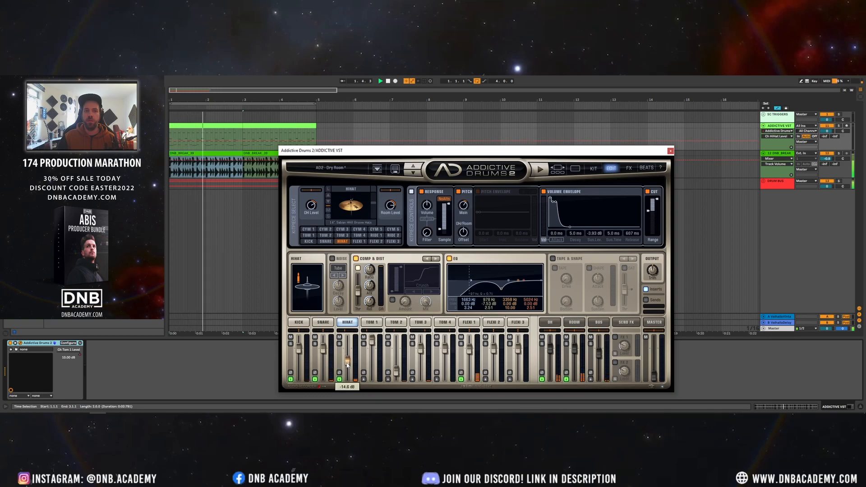
left_click_drag(571, 228, 562, 243)
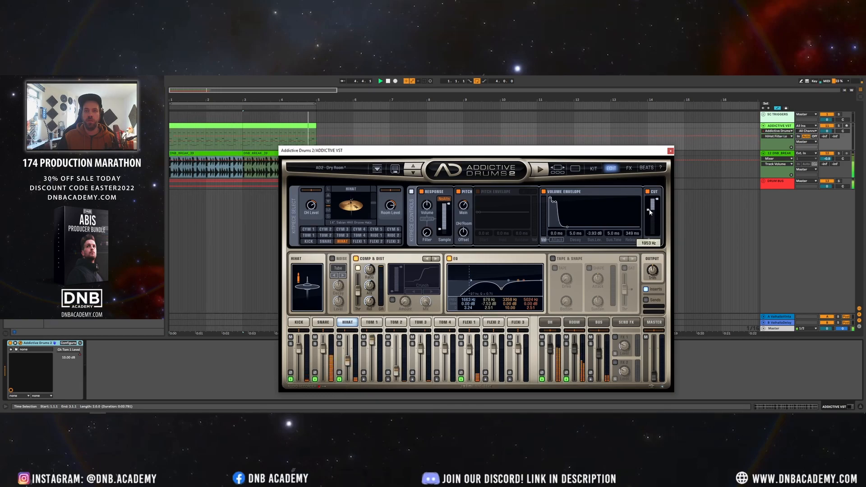
left_click_drag(646, 217, 658, 202)
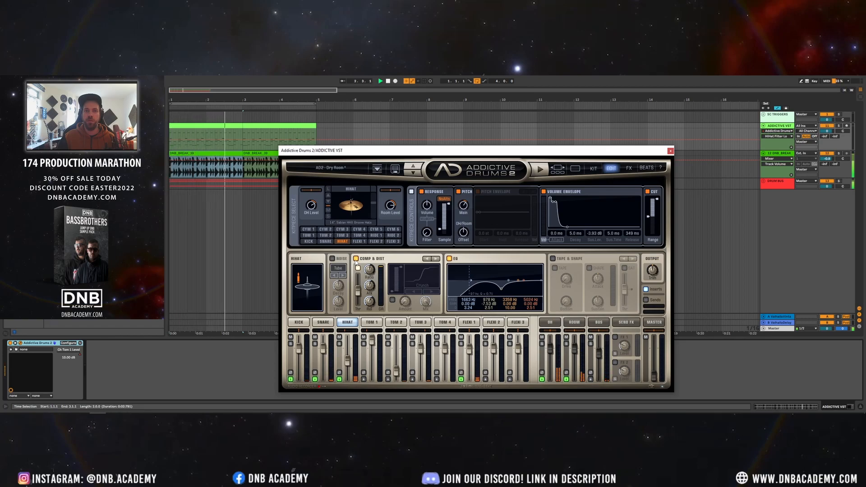
left_click(328, 196)
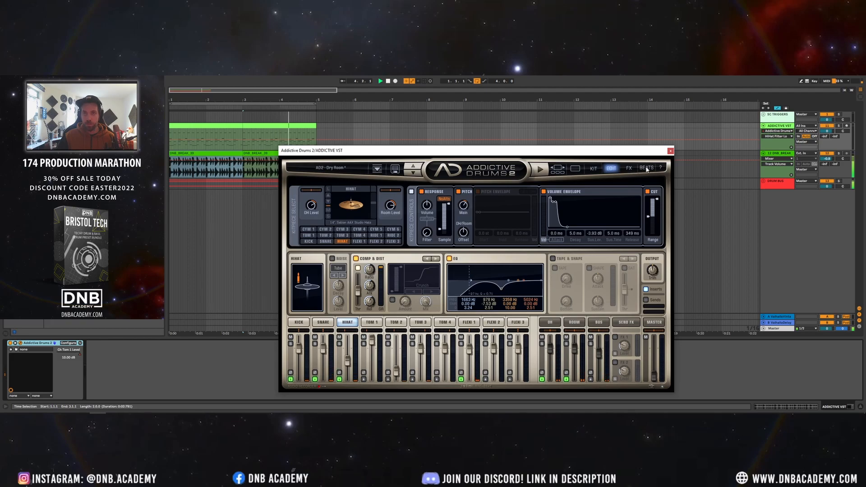
left_click(671, 151)
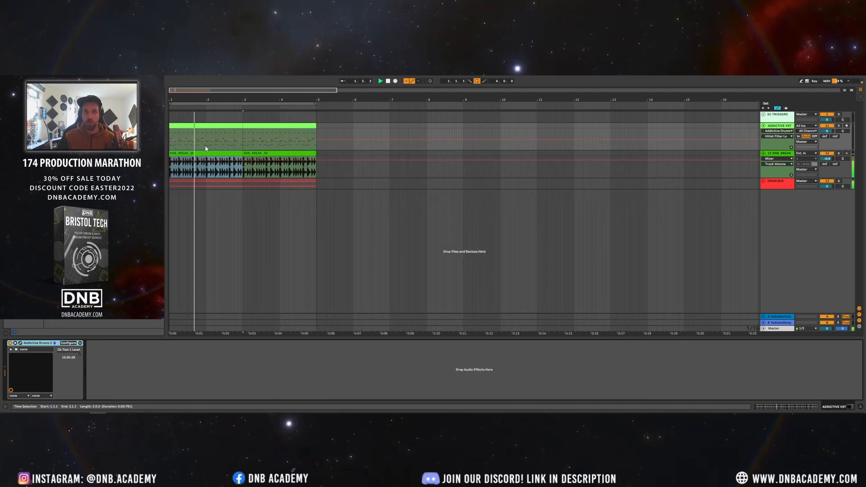
- Duplicate the first bar of the ADDICTIVE VST clip across bars 2 to 4
left_click_drag(205, 149, 197, 128)
key("ctrl+d")
key("ctrl+d")
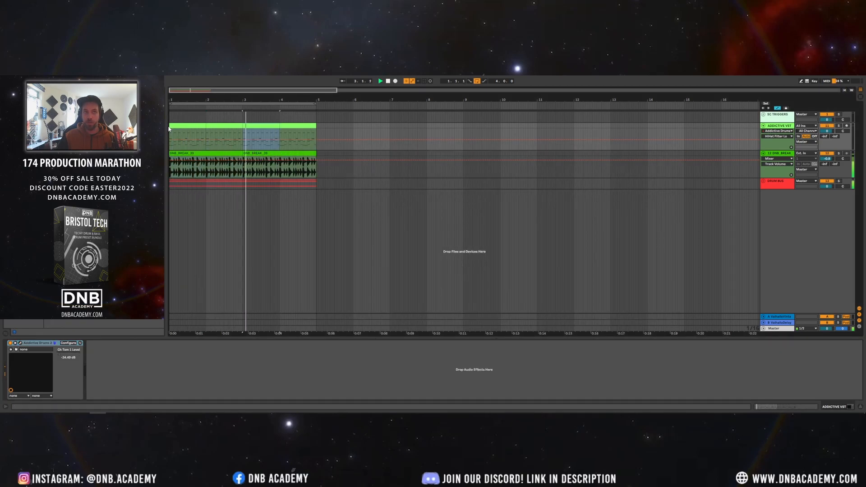
key("ctrl+d")
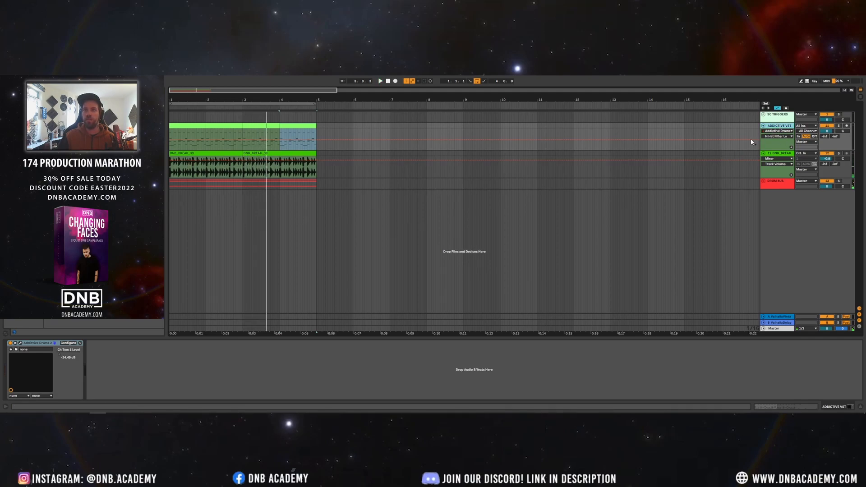
- Fold the ADDICTIVE VST and DNB BREAK tracks, and insert a taller, record-armed audio track with Resampling input below DRUM BUS
left_click(763, 128)
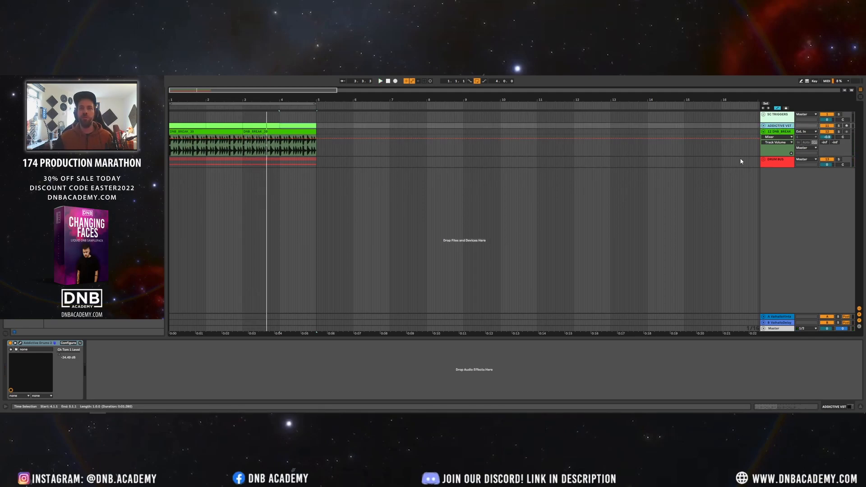
left_click(763, 131)
left_click(771, 144)
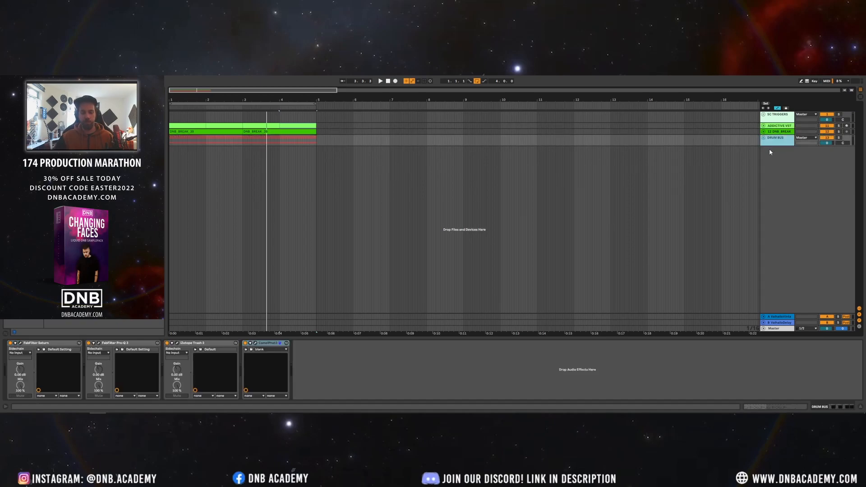
key("ctrl+t")
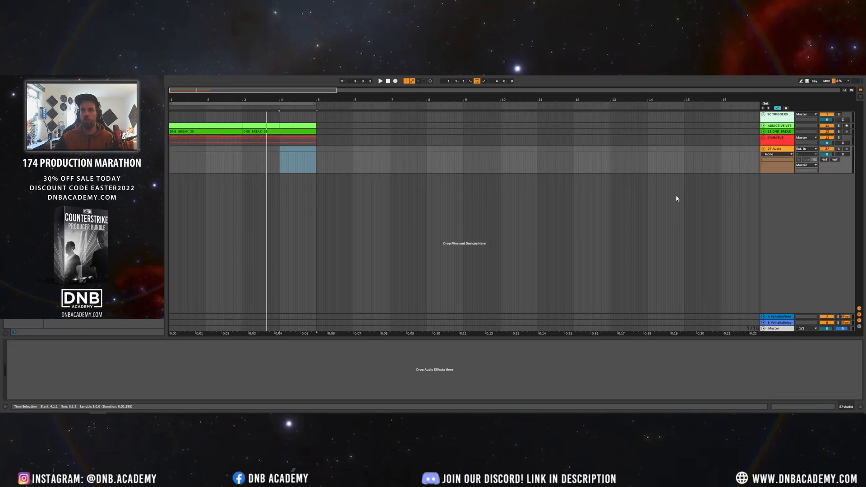
left_click_drag(788, 173, 788, 217)
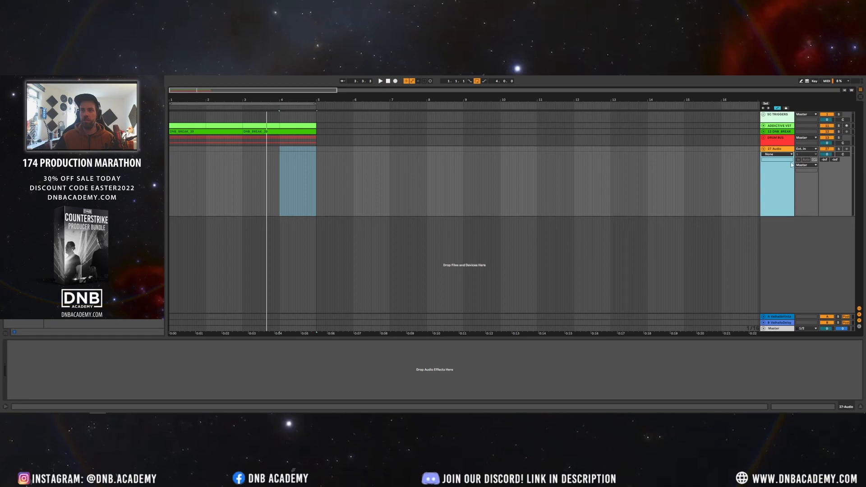
left_click(806, 149)
left_click(771, 175)
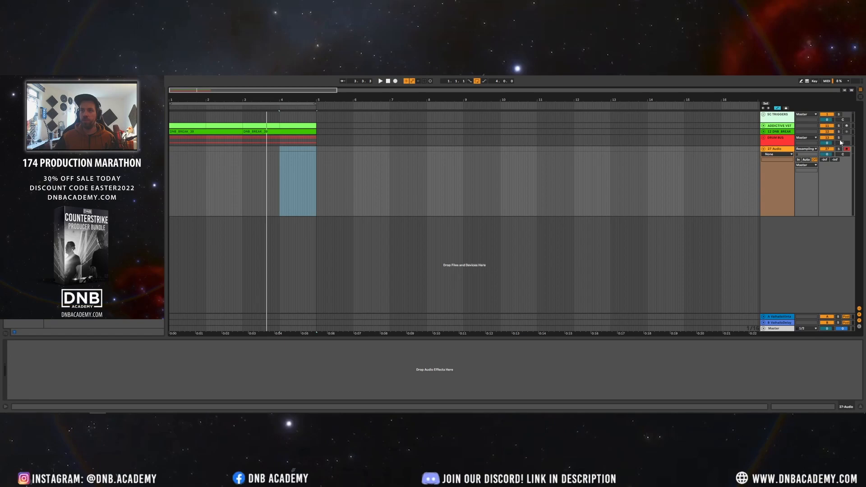
- Record the four-bar loop onto the resampling track with ADDICTIVE VST, DNB BREAK and DRUM BUS soloed, and extend the new clip's start to bar 1
left_click(196, 103)
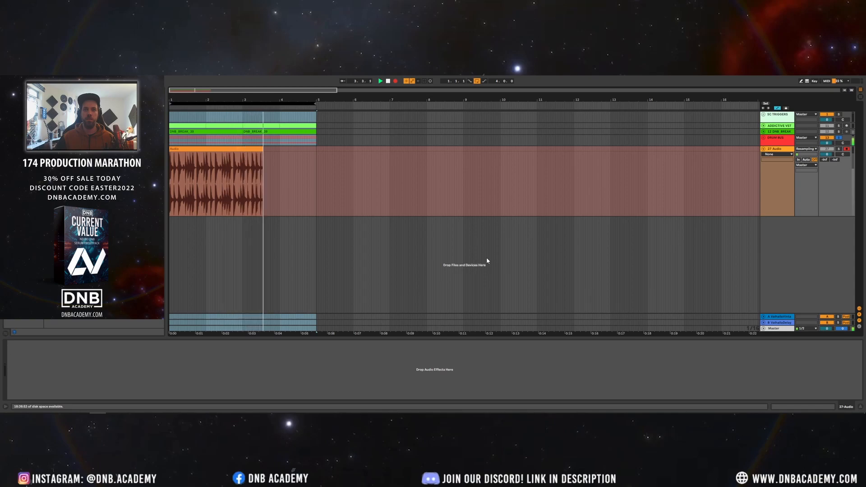
key("space")
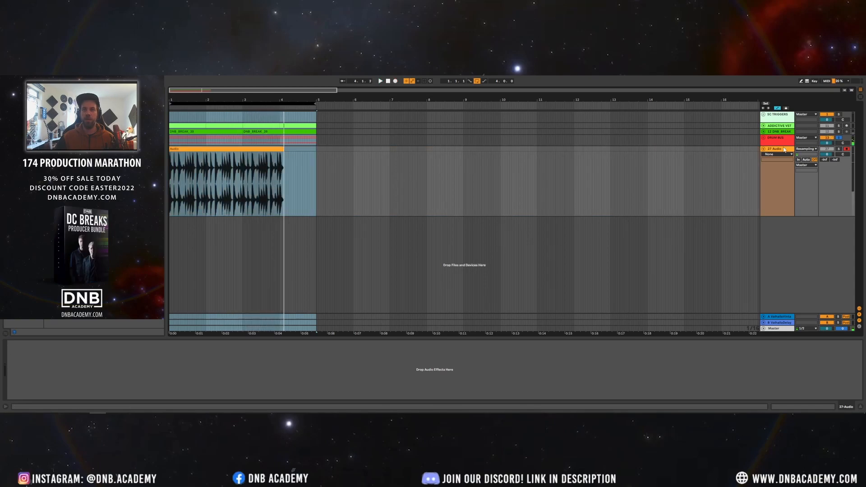
left_click(838, 132)
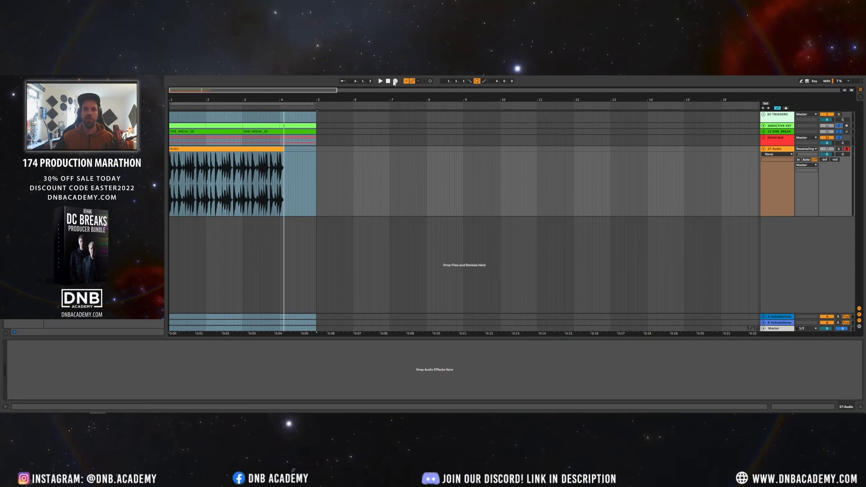
left_click(394, 81)
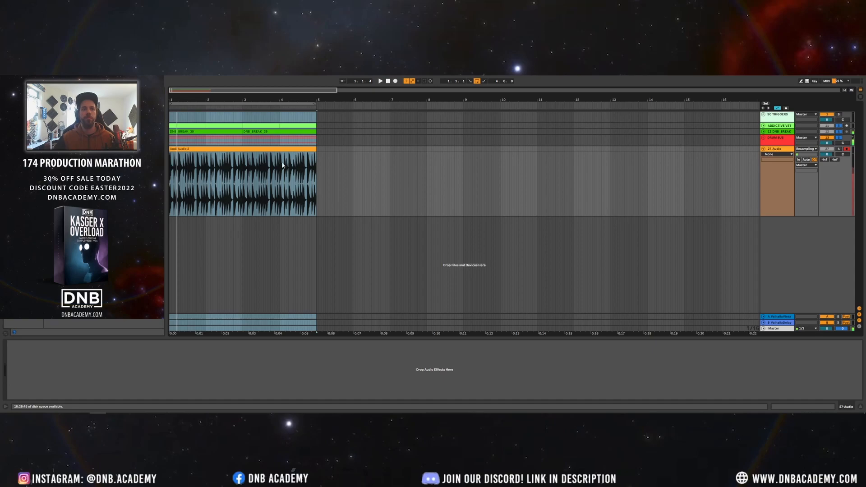
left_click_drag(179, 151, 168, 150)
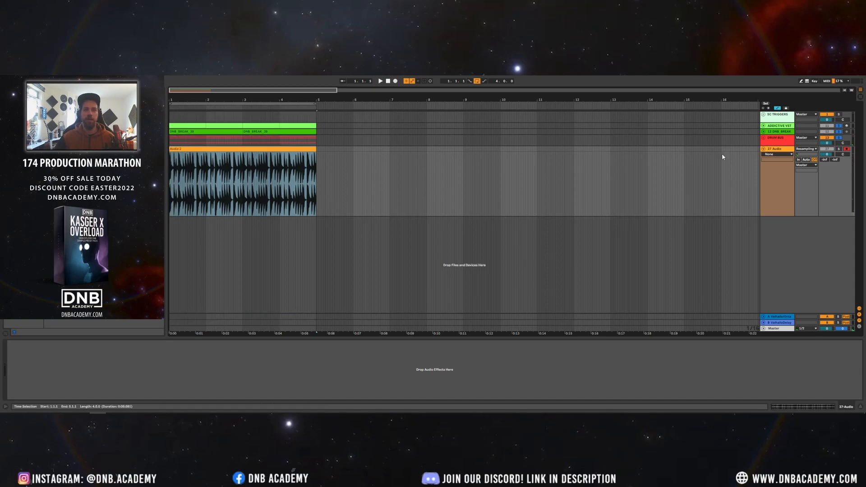
- Unsolo and mute the ADDICTIVE VST, DNB BREAK and DRUM BUS tracks, leaving DNB BREAK folded
left_click_drag(192, 89, 191, 110)
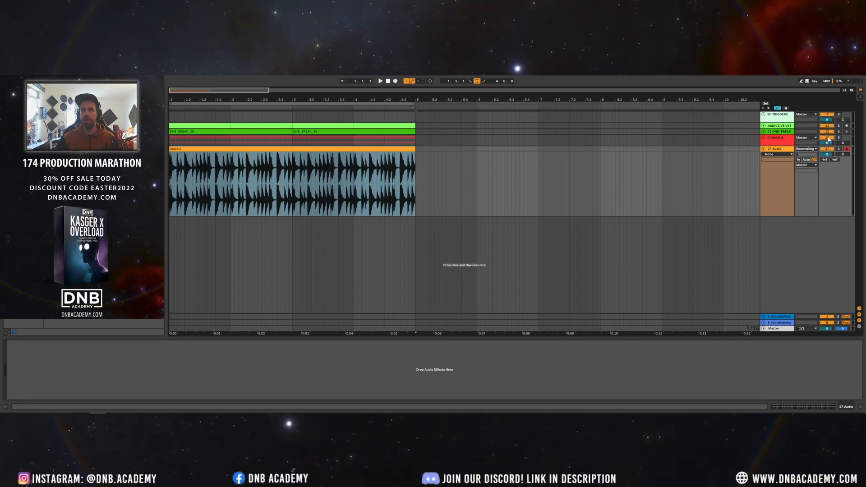
left_click(778, 132)
left_click(763, 132)
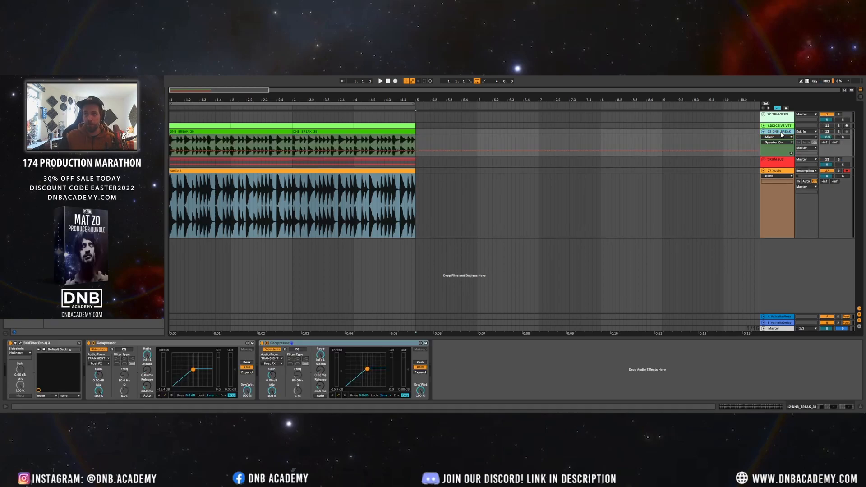
left_click(763, 132)
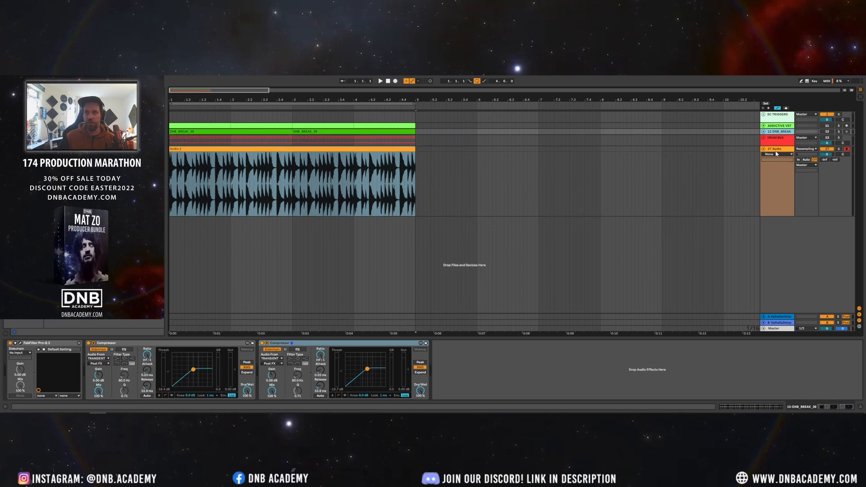
- Split the first kick and snare hits out of the resampled clip and move both slices onto a new audio track below
left_click(368, 196)
mouse_move(176, 90)
left_mouse_down()
mouse_move(177, 166)
mouse_move(176, 155)
mouse_move(281, 168)
mouse_move(280, 108)
mouse_move(288, 119)
mouse_move(196, 124)
mouse_move(562, 124)
mouse_move(482, 146)
mouse_move(747, 149)
mouse_move(186, 127)
left_mouse_up()
mouse_move(243, 188)
left_mouse_down()
mouse_move(280, 171)
mouse_move(278, 154)
mouse_move(263, 159)
mouse_move(264, 242)
left_mouse_up()
left_click(206, 197)
left_click_drag(206, 198, 174, 251)
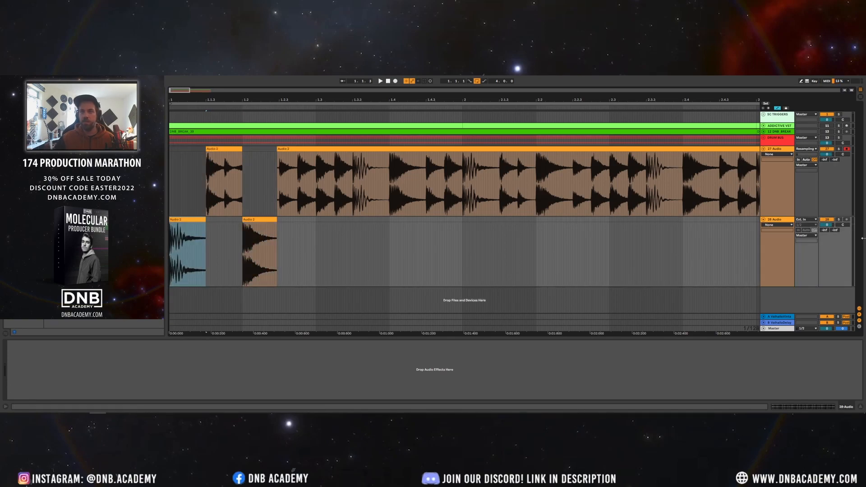
- Audition the kick and snare slices with their new audio track soloed, starting playback from each slice
key("space")
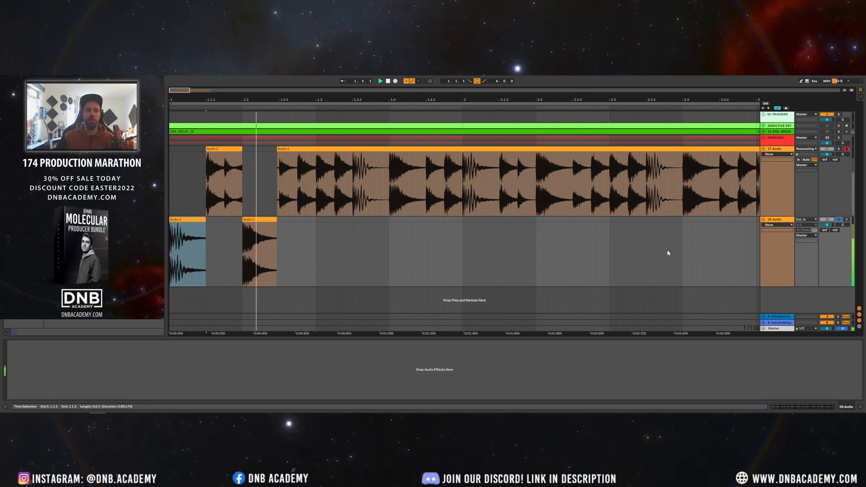
left_click(260, 219)
key("space")
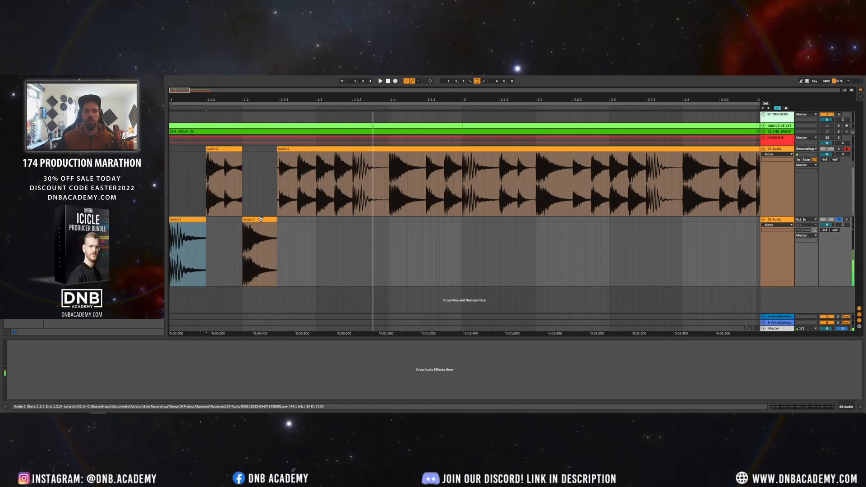
left_click(261, 219)
key("space")
key("space")
key("space")
key("space")
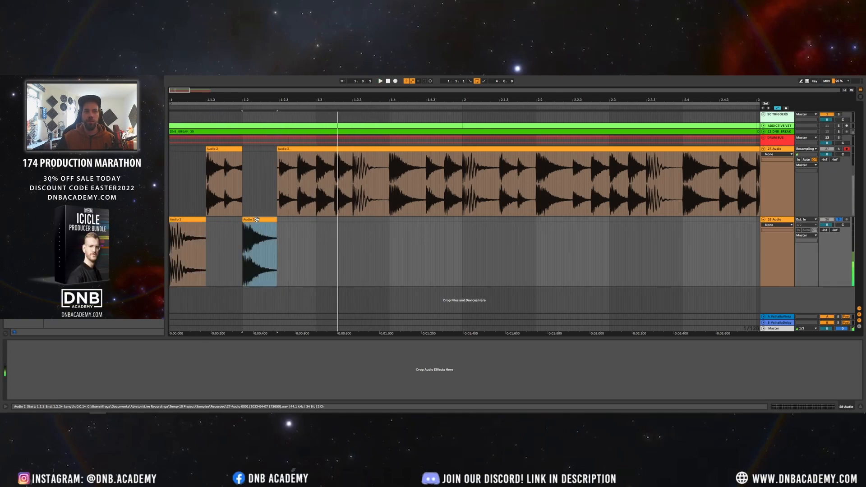
- Try a shorter transient envelope and a different transposition on the snare slice, replaying it repeatedly to compare
double_click(257, 220)
left_click(68, 382)
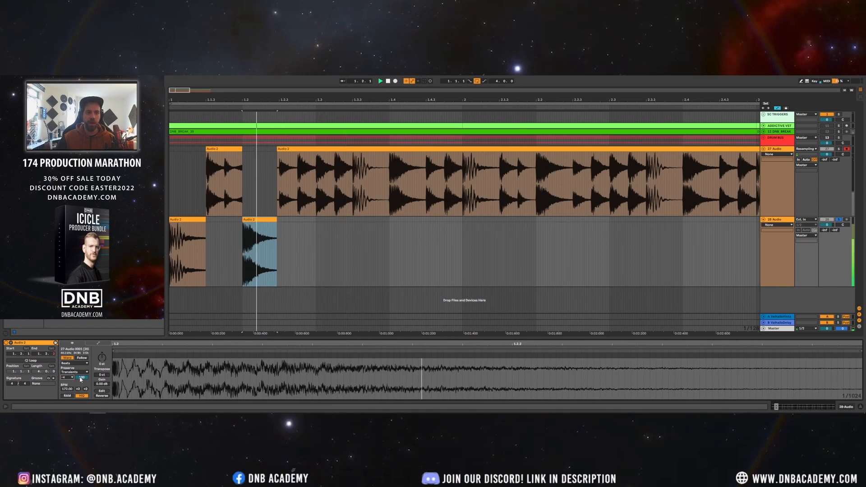
left_click_drag(82, 377, 102, 353)
key("space")
key("space")
key("space")
key("space")
key("space")
key("space")
key("space")
key("space")
key("space")
key("space")
key("space")
key("space")
key("space")
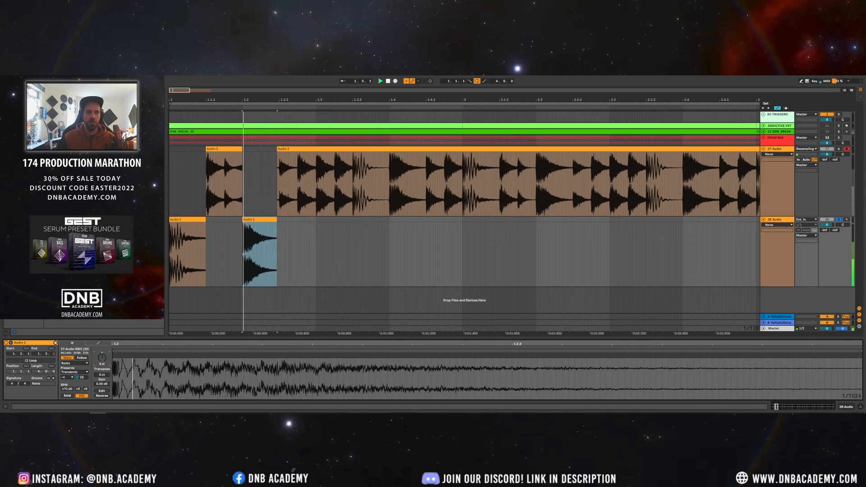
key("space")
key("space")
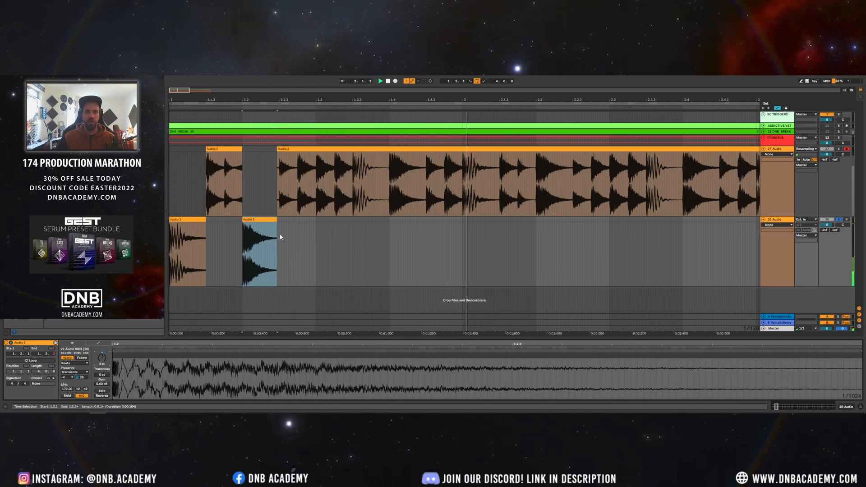
key("space")
- Copy the snare slice to beat 1.4 on the slice track and delete the matching snare from the resampled clip
left_click(250, 221)
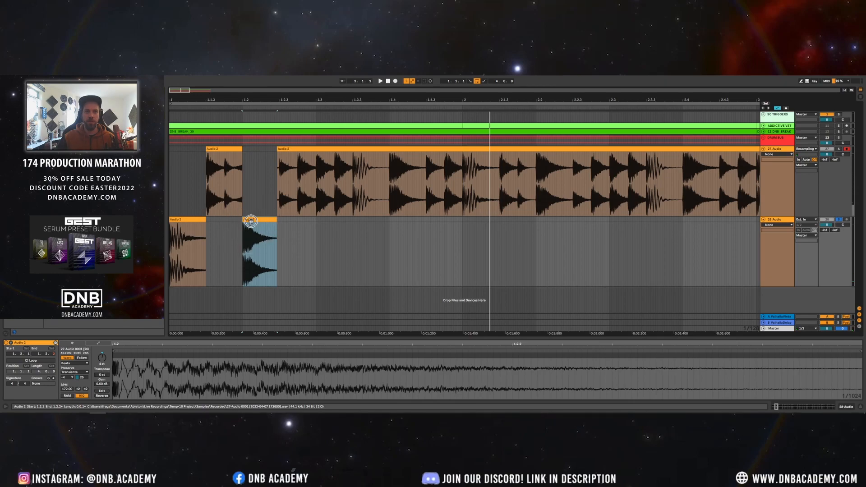
left_click_drag(251, 220, 398, 223)
left_click_drag(388, 184, 425, 154)
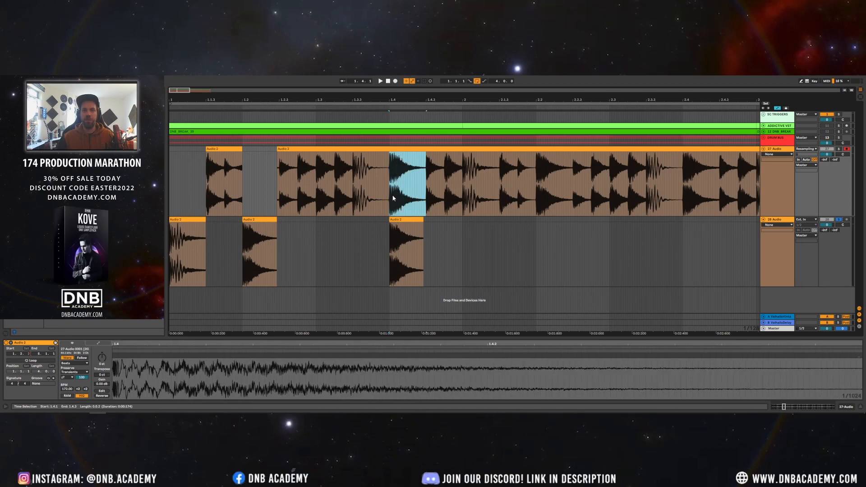
key("Delete")
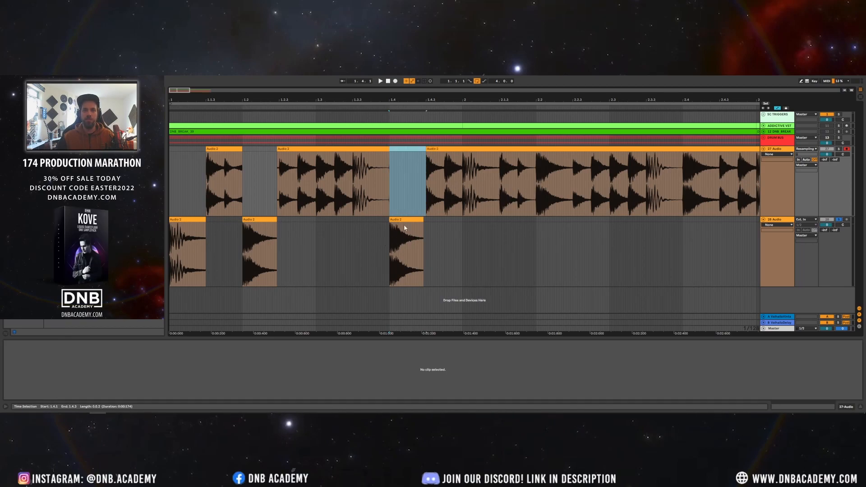
- Copy the snare slice to beats 2.2 and 2.4 and delete the matching snares from the resampled clip
left_click(405, 220)
left_click_drag(399, 219, 689, 225)
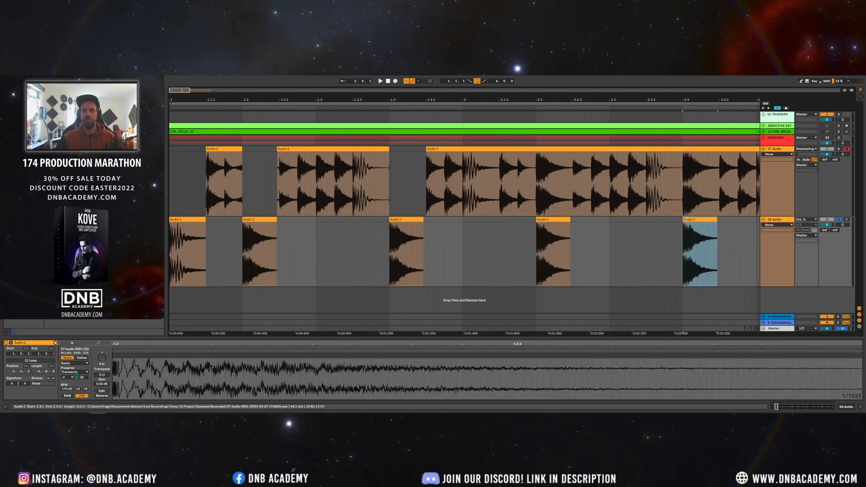
left_click_drag(680, 183, 705, 155)
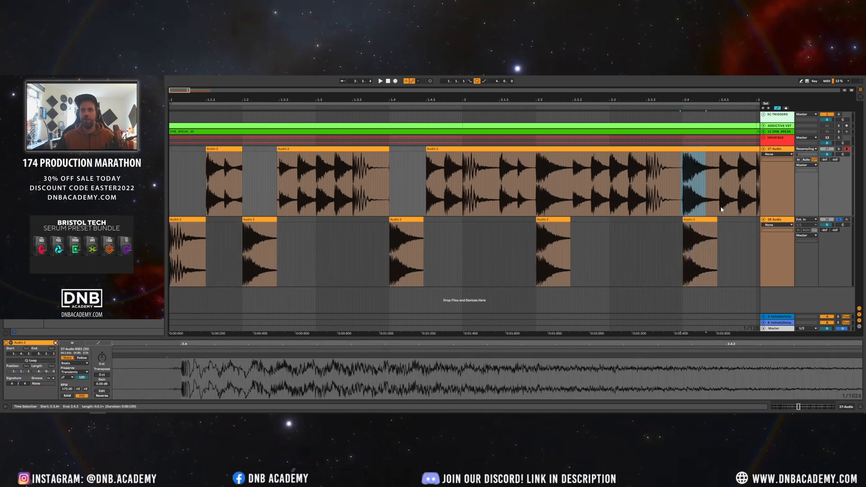
left_click_drag(720, 205, 682, 154)
key("Delete")
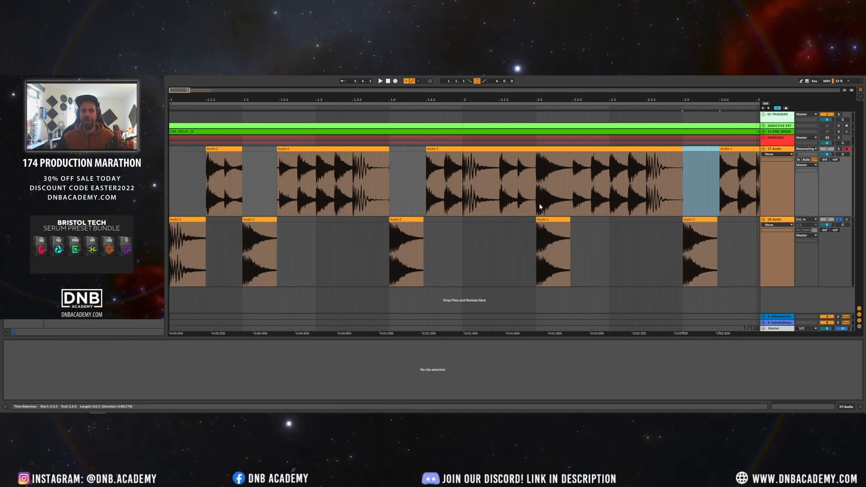
left_click_drag(536, 199, 571, 150)
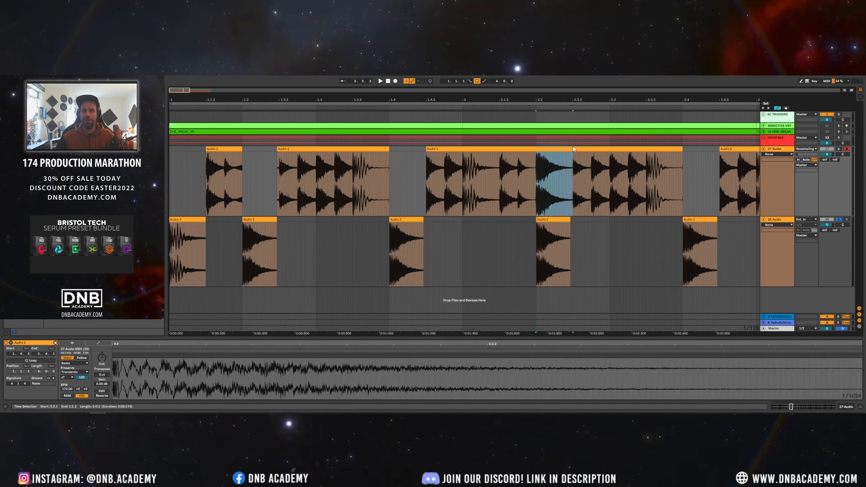
key("Delete")
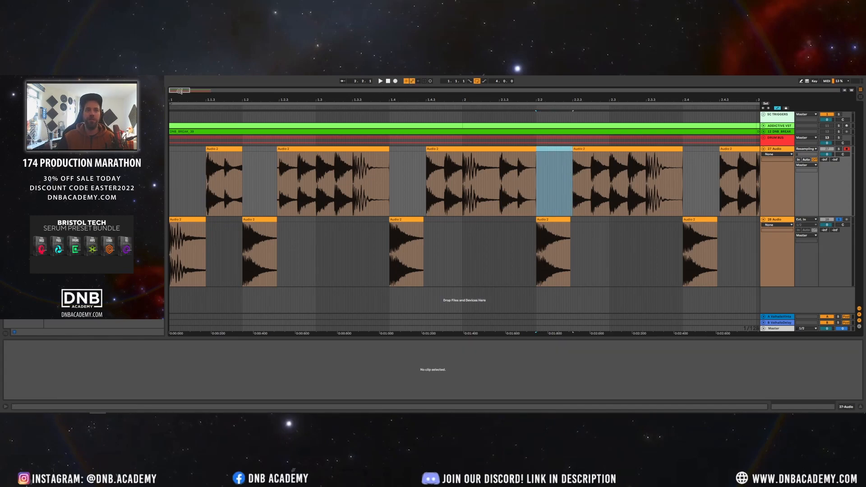
- Loop the first two bars and play them with the resampled track soloed alongside the slice track
left_click_drag(179, 92, 180, 70)
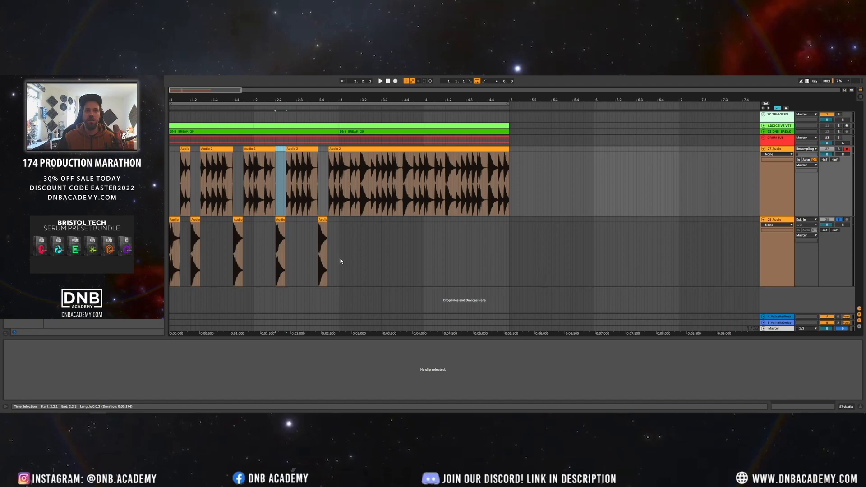
left_click_drag(339, 258, 169, 117)
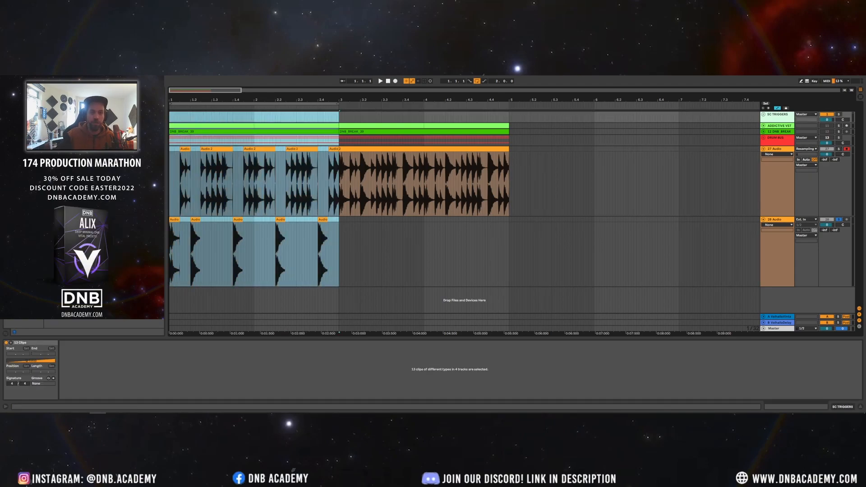
key("space")
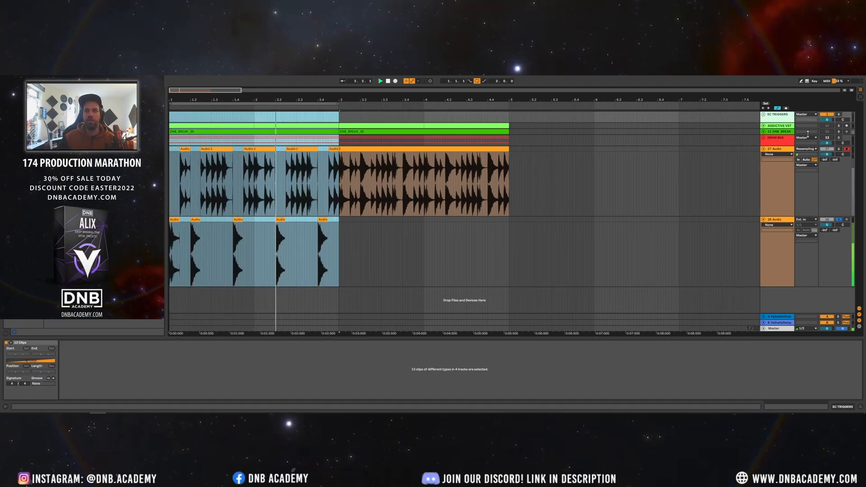
left_click(838, 148, "ctrl")
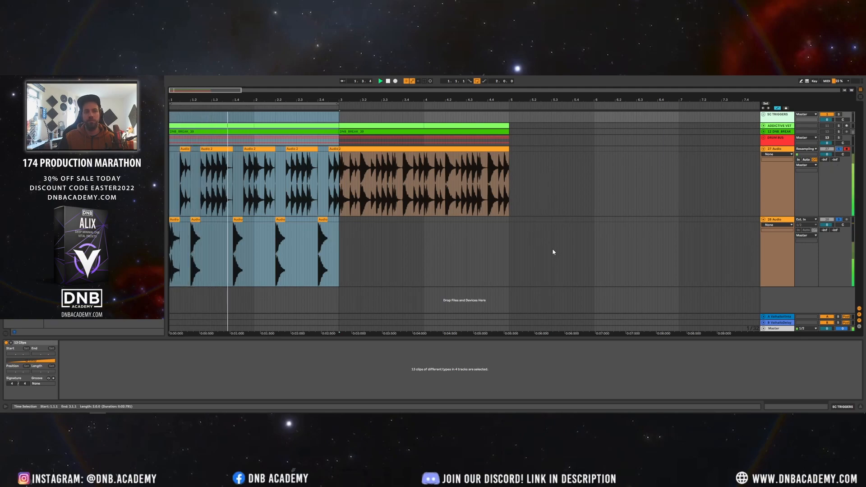
- Restore the resampled clip as one continuous two-bar clip from bar 1, and delete all slices from the track below
left_click(227, 154)
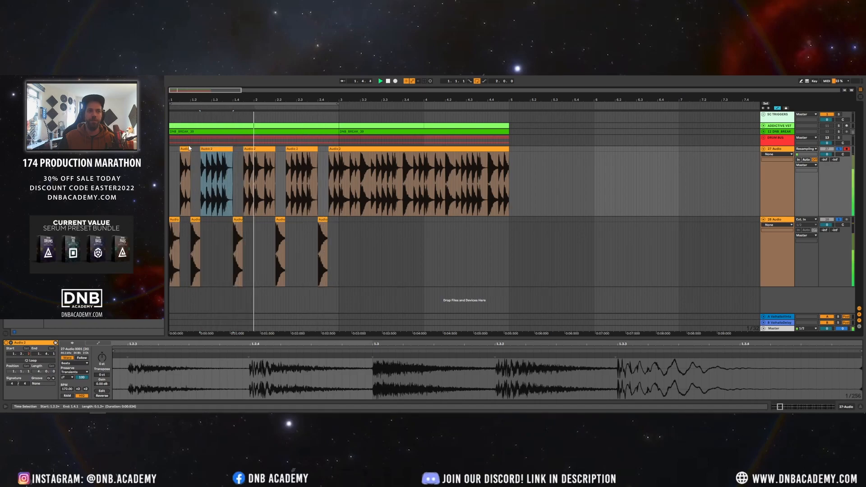
left_click_drag(180, 149, 339, 149)
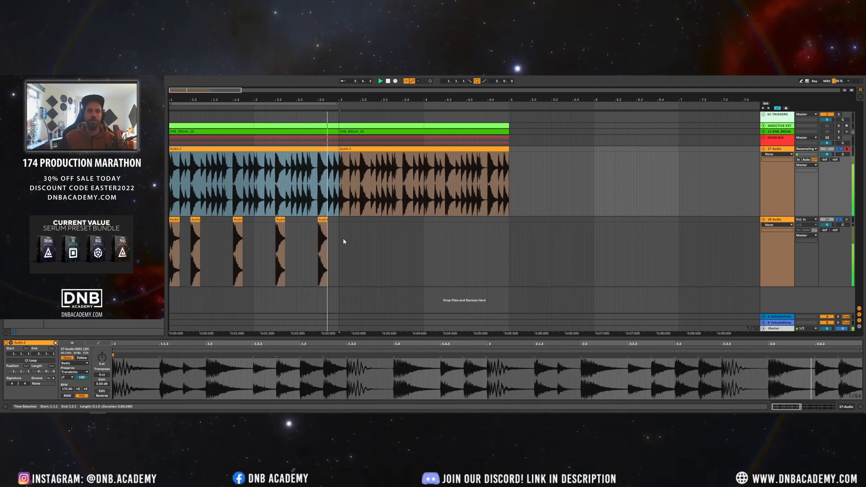
left_click_drag(350, 239, 170, 239)
key("Delete")
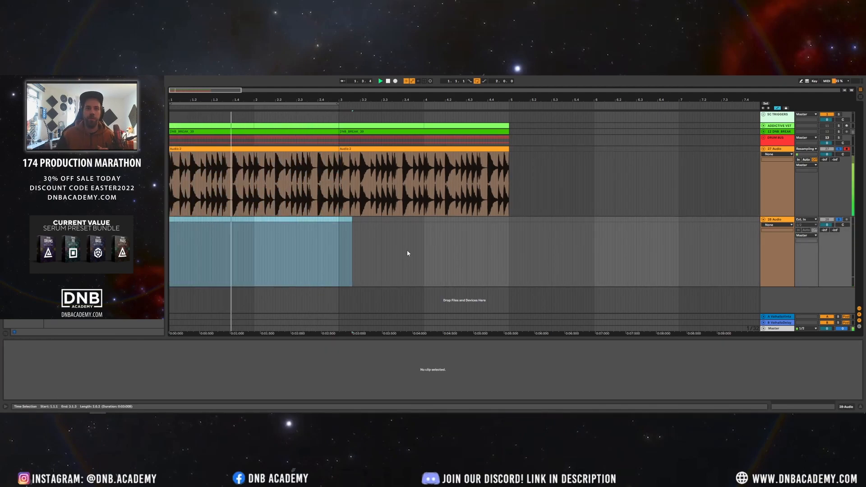
- Shorten the first two-bar clip's transient envelope and adjust its transposition while the loop plays
left_click(302, 147)
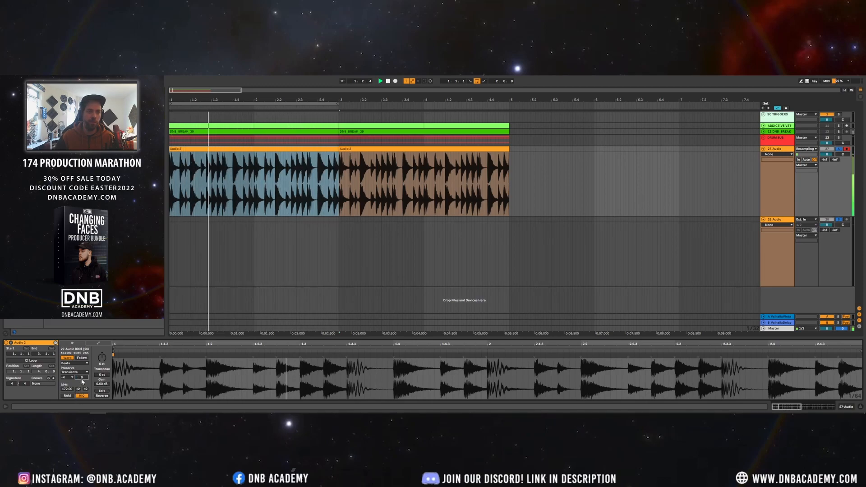
left_click_drag(82, 378, 102, 360)
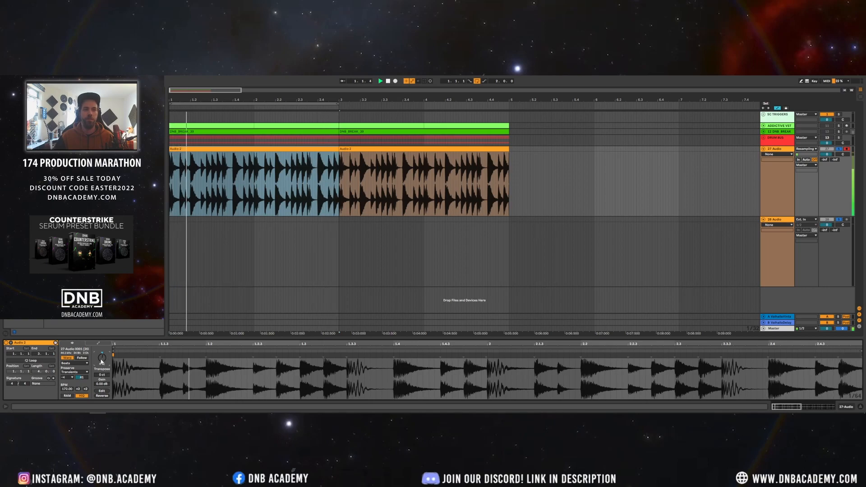
key("space")
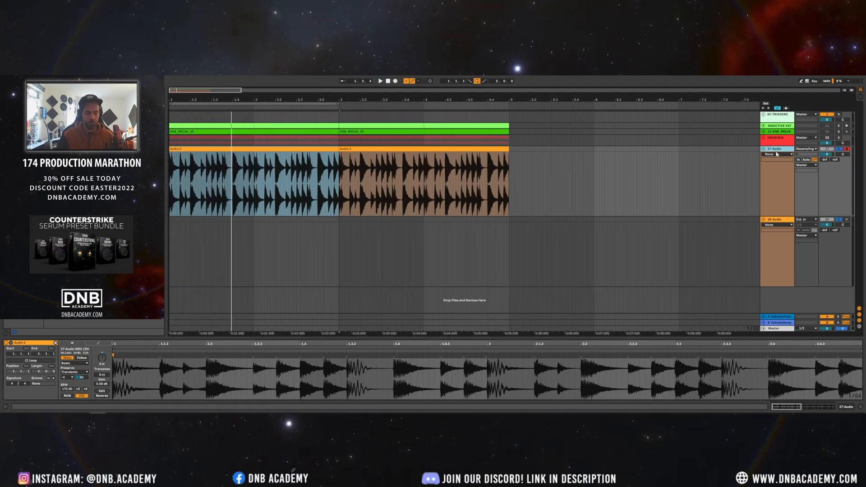
- Insert an audio track below the resampling track, copy the first two-bar clip onto it and consolidate the copy
key("ctrl+t")
left_click_drag(257, 149, 244, 226)
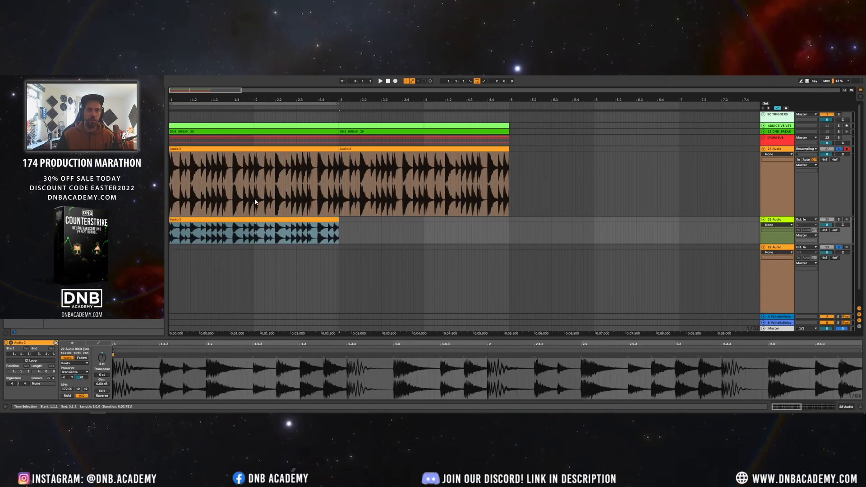
key("ctrl+j")
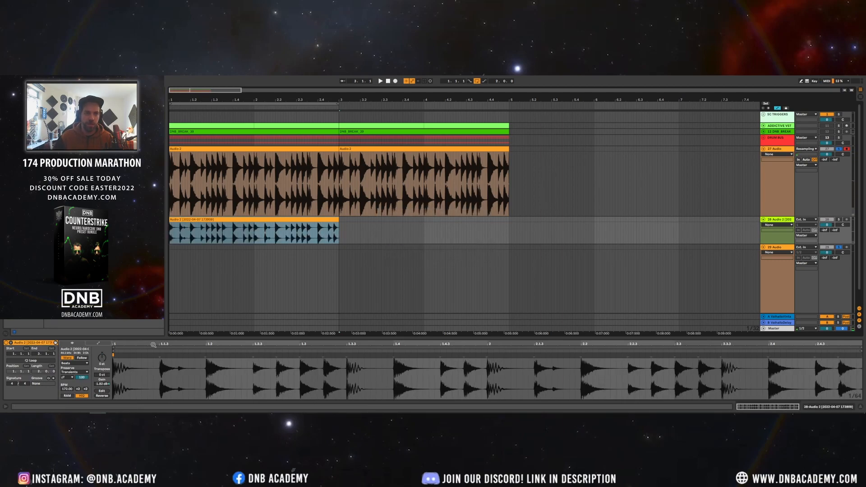
- Place a warp marker on the quiet ghost hit just before beat 1.2 in the consolidated clip
left_click_drag(154, 345, 154, 388)
left_click(268, 378)
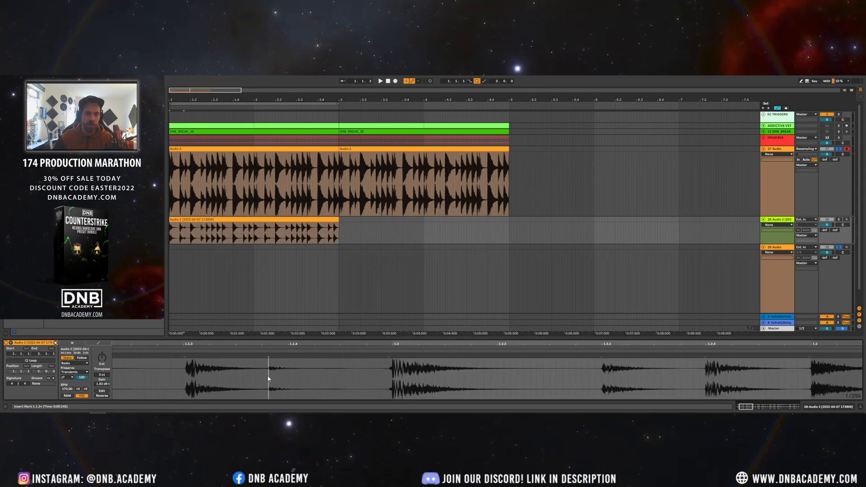
left_click_drag(313, 345, 312, 306)
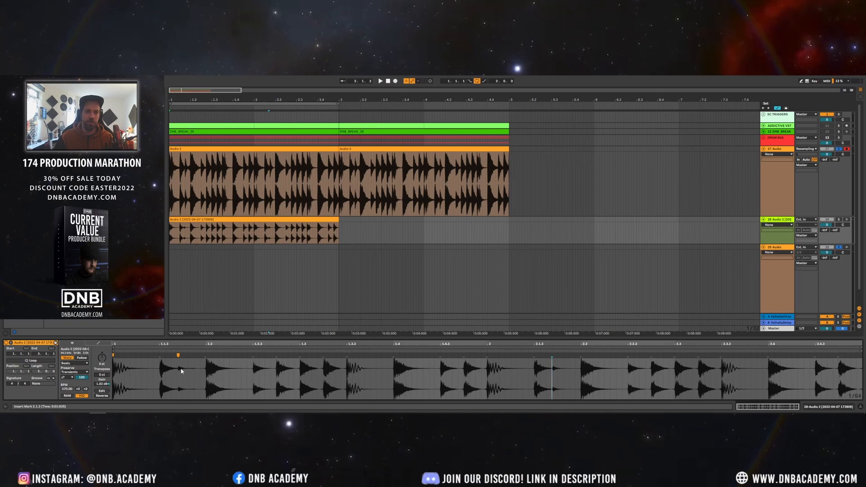
left_click(254, 221)
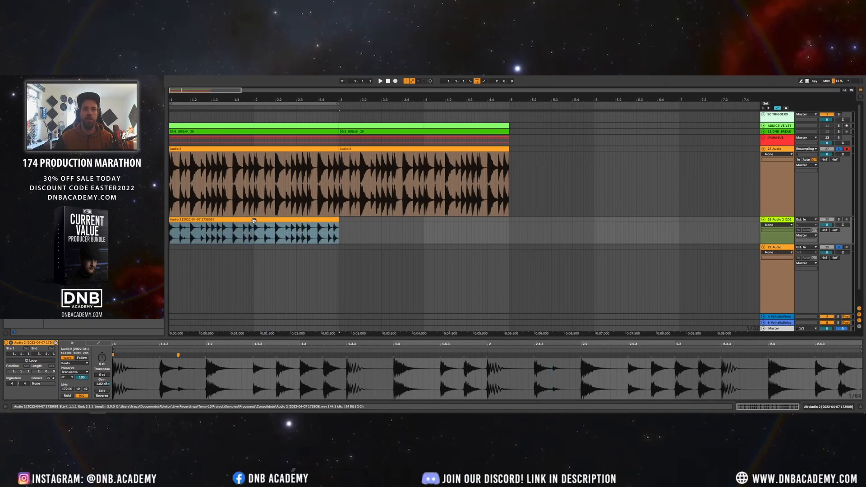
- Unsolo the resampled and slice tracks, and delete the consolidated two-bar clip
left_click(838, 248)
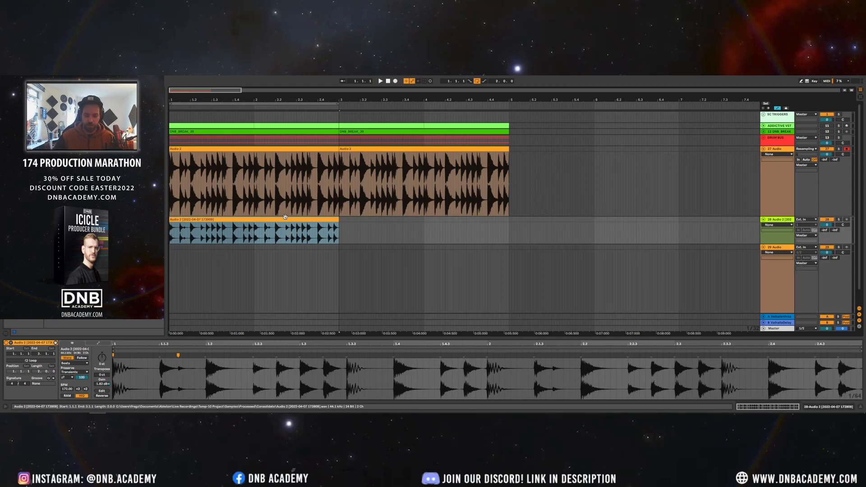
key("Delete")
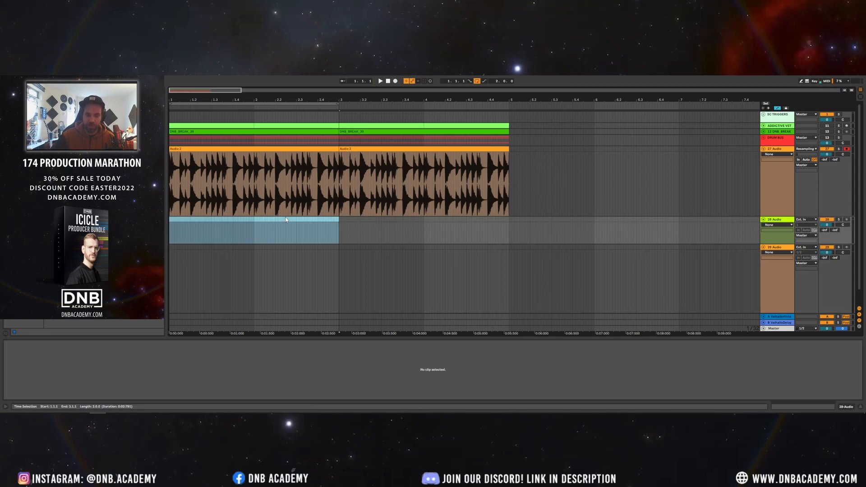
left_click(204, 149)
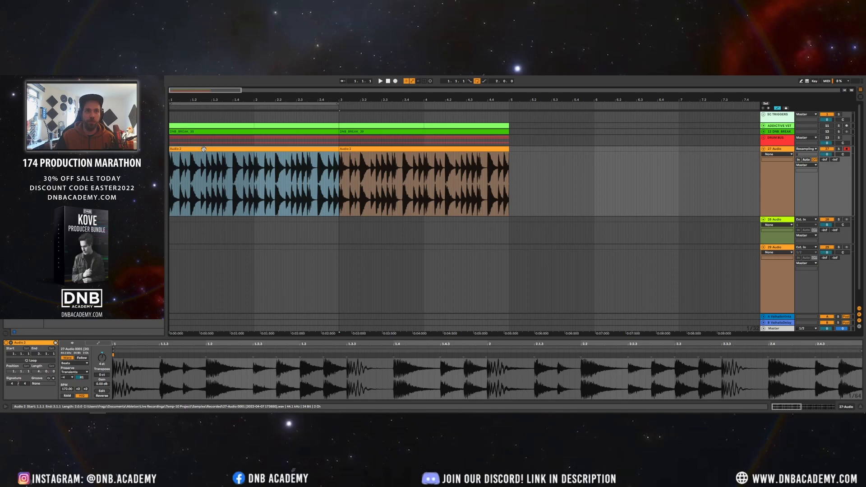
mouse_move(184, 91)
left_mouse_down()
mouse_move(186, 118)
mouse_move(246, 112)
mouse_move(183, 90)
left_mouse_up()
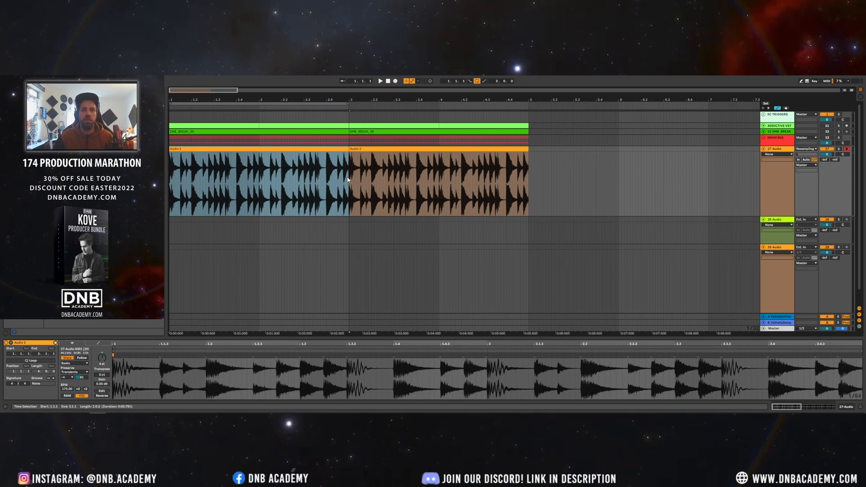
left_click_drag(348, 180, 171, 179)
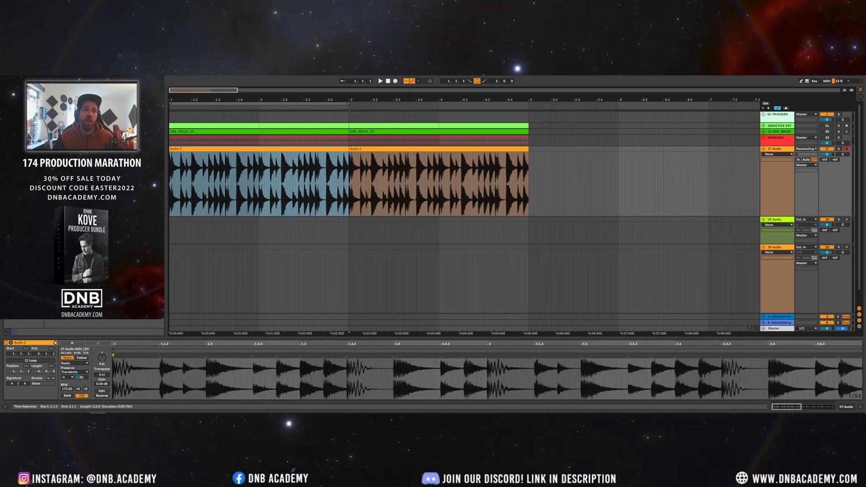
left_click(197, 147)
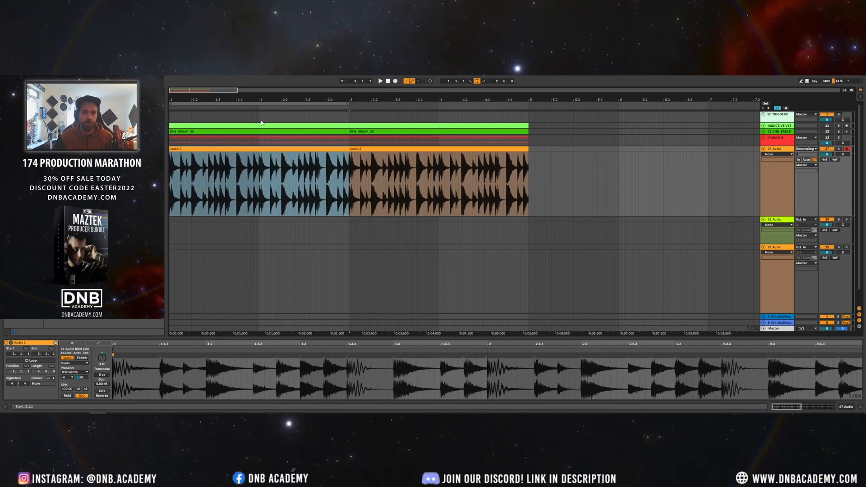
left_click_drag(180, 89, 187, 113)
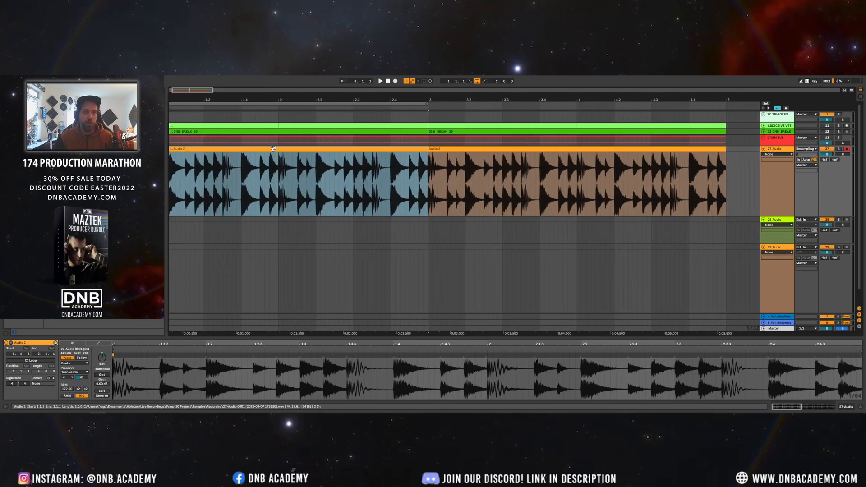
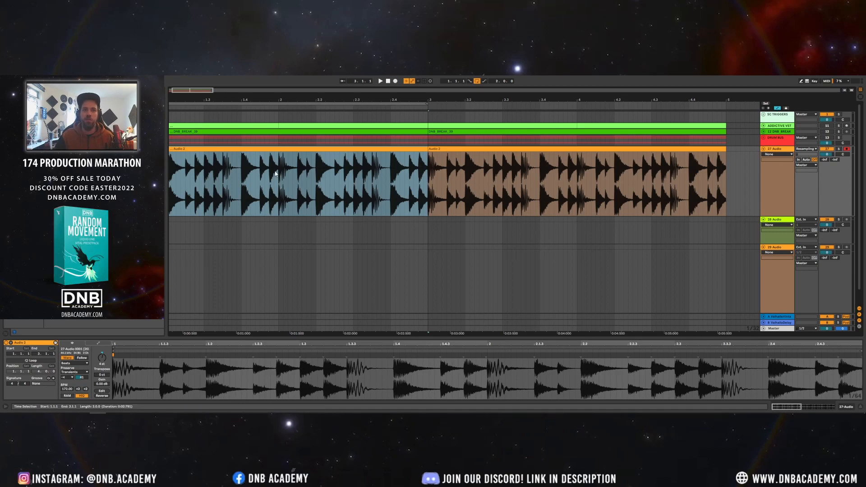
- Delete the second two-bar clip from the resampling track and select the remaining clip at bar 1
left_click_drag(183, 88, 182, 76)
left_click(387, 149)
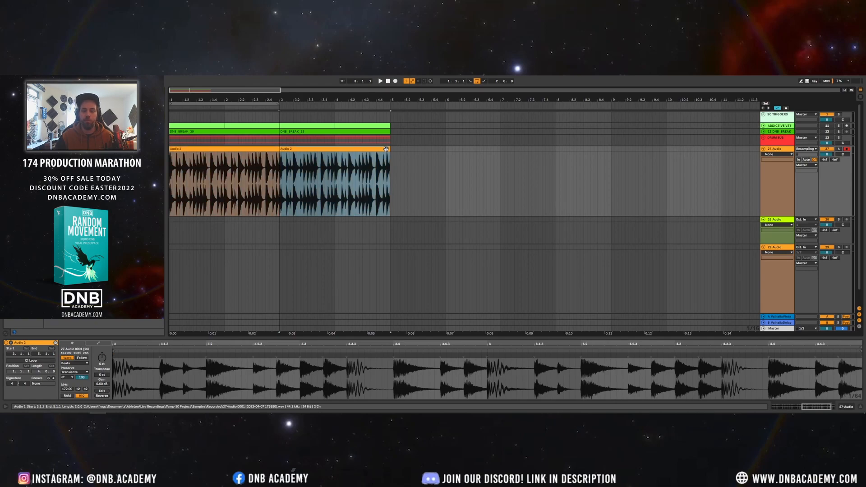
key("Delete")
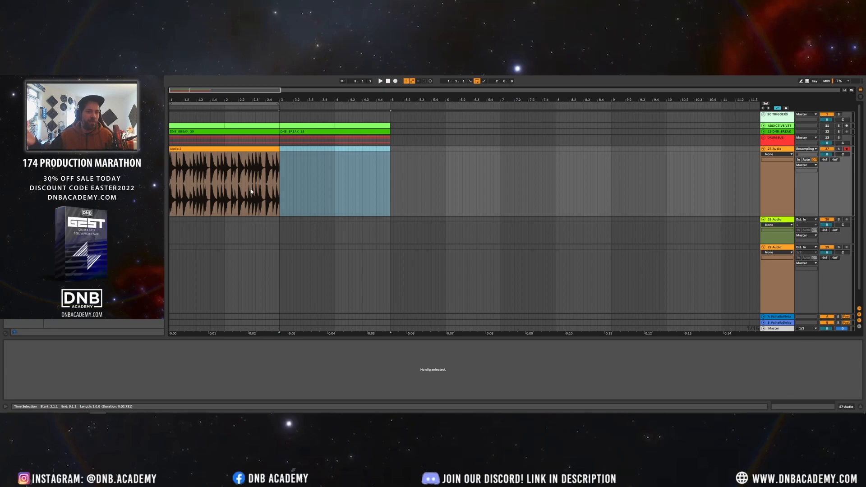
left_click(212, 150)
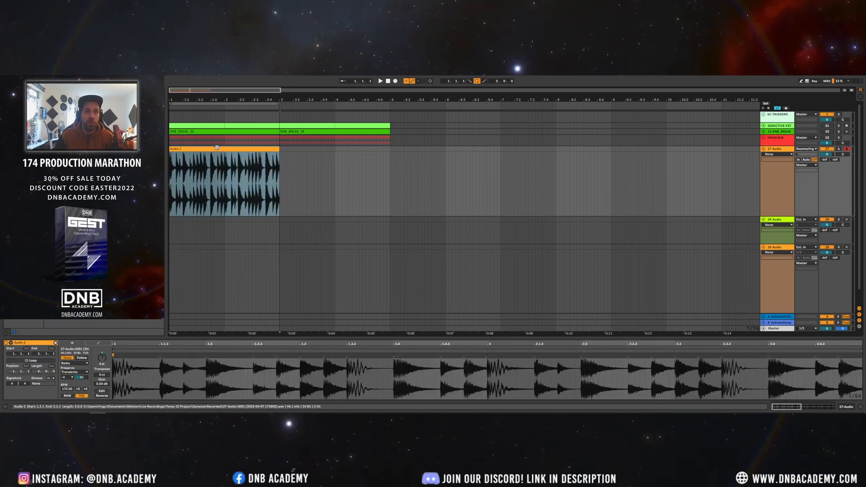